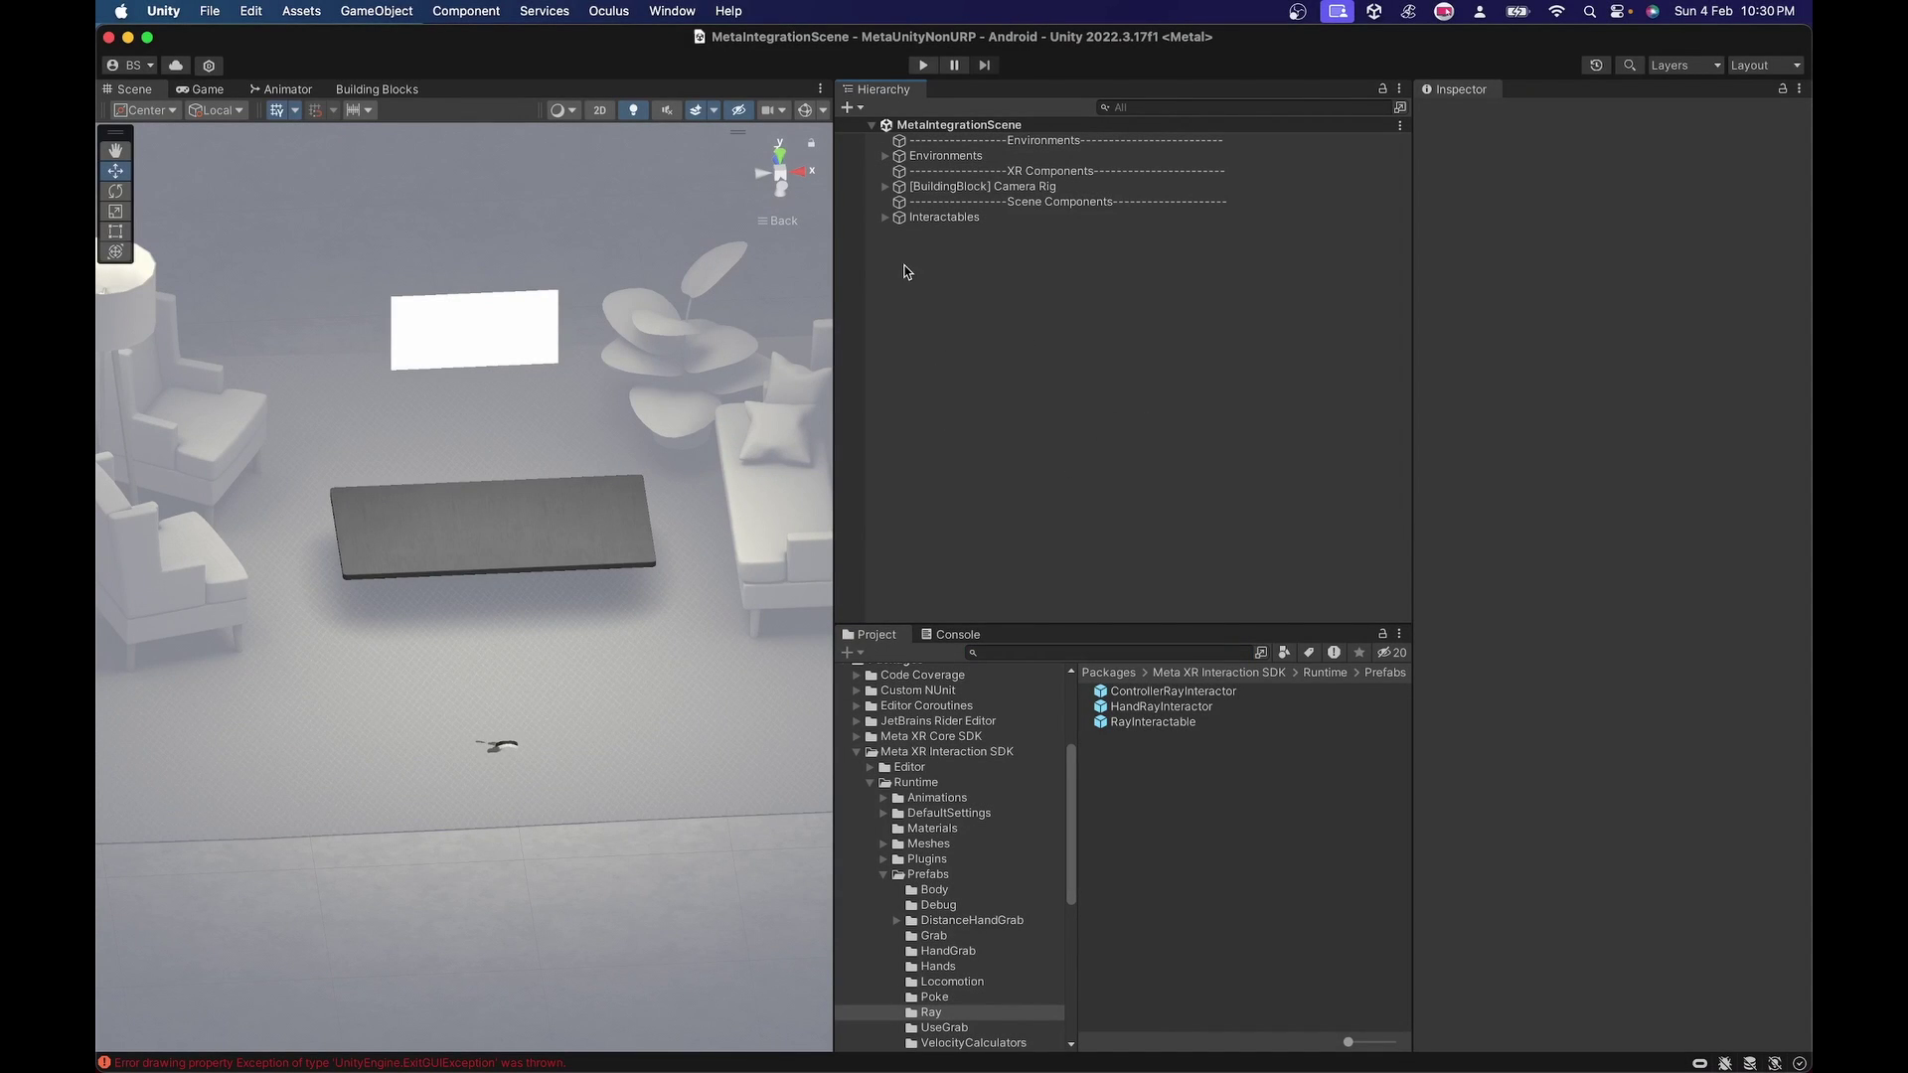
Step: Examine the RayInteractable under Interactables and the contents of the Camera Rig's Interactions object
scroll(532, 511, "up", 2)
scroll(526, 507, "down", 4)
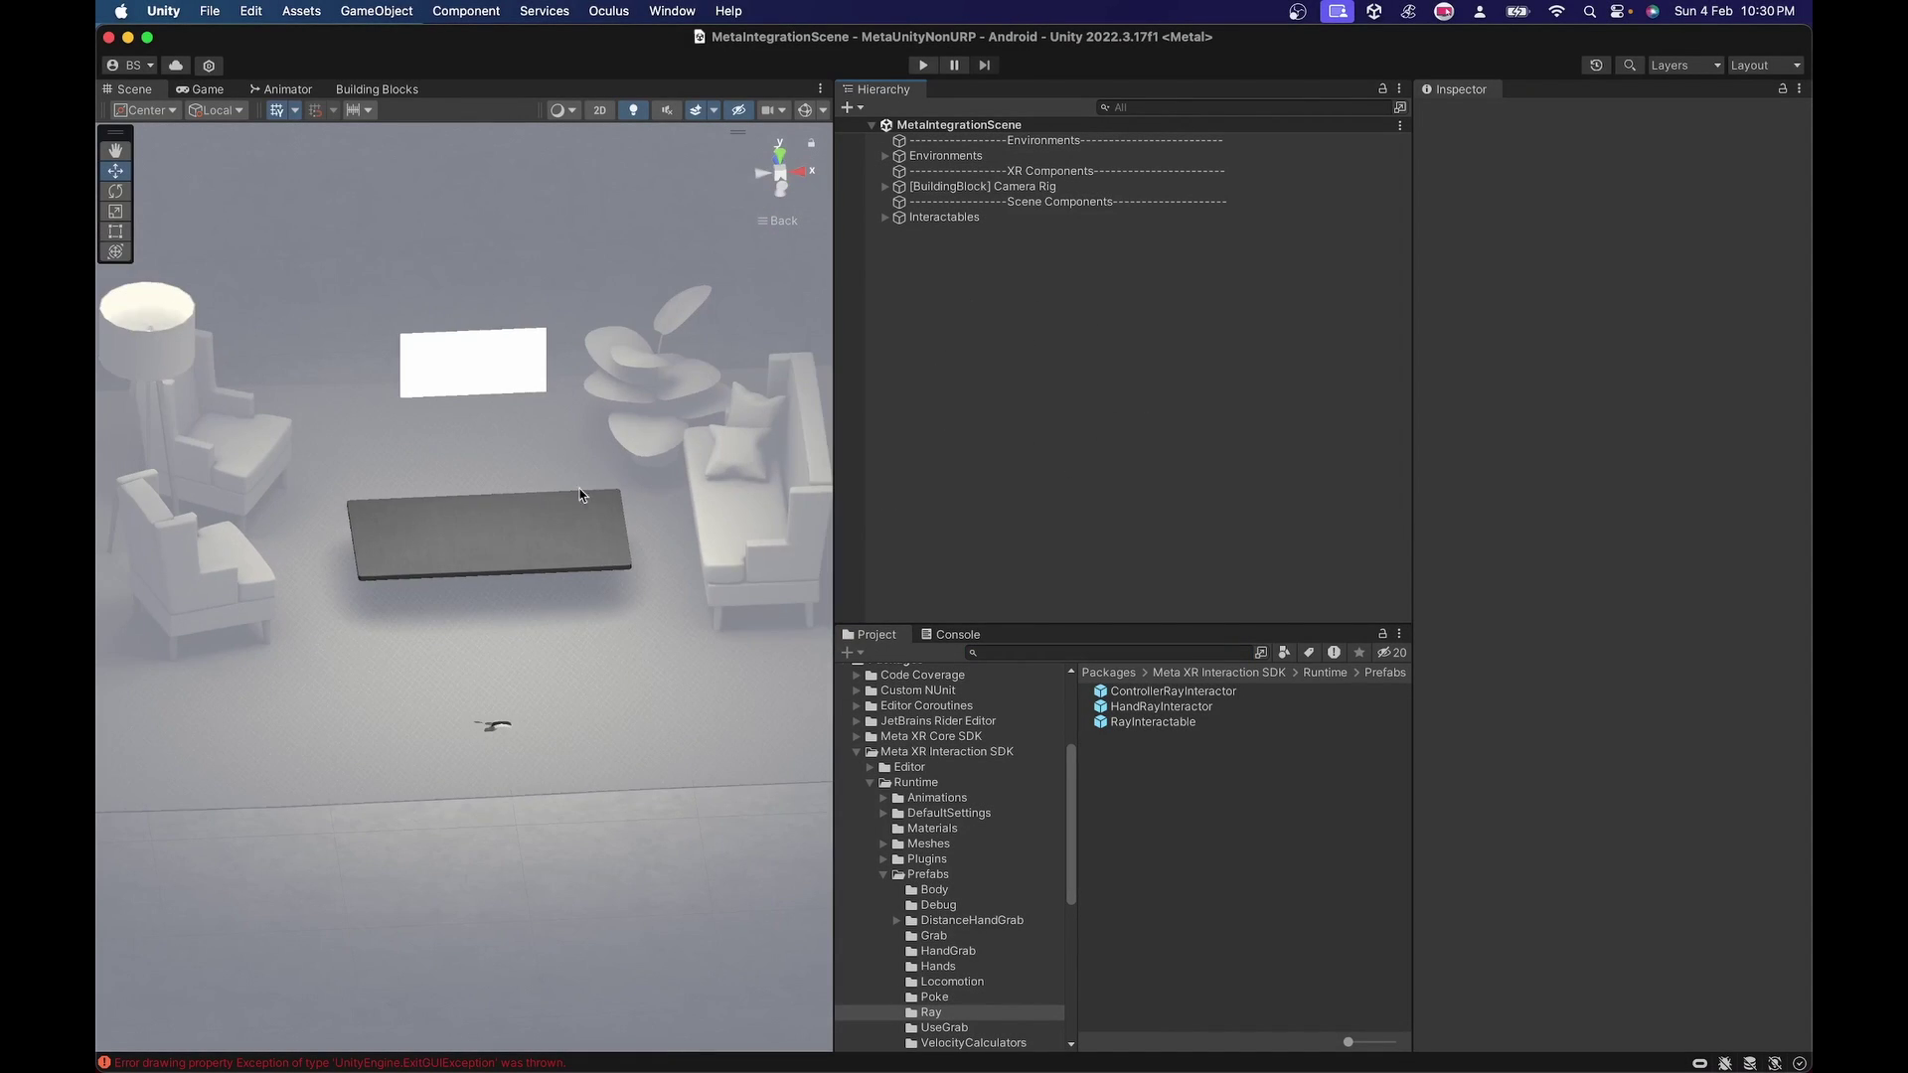
left_click(885, 218)
left_click(931, 234)
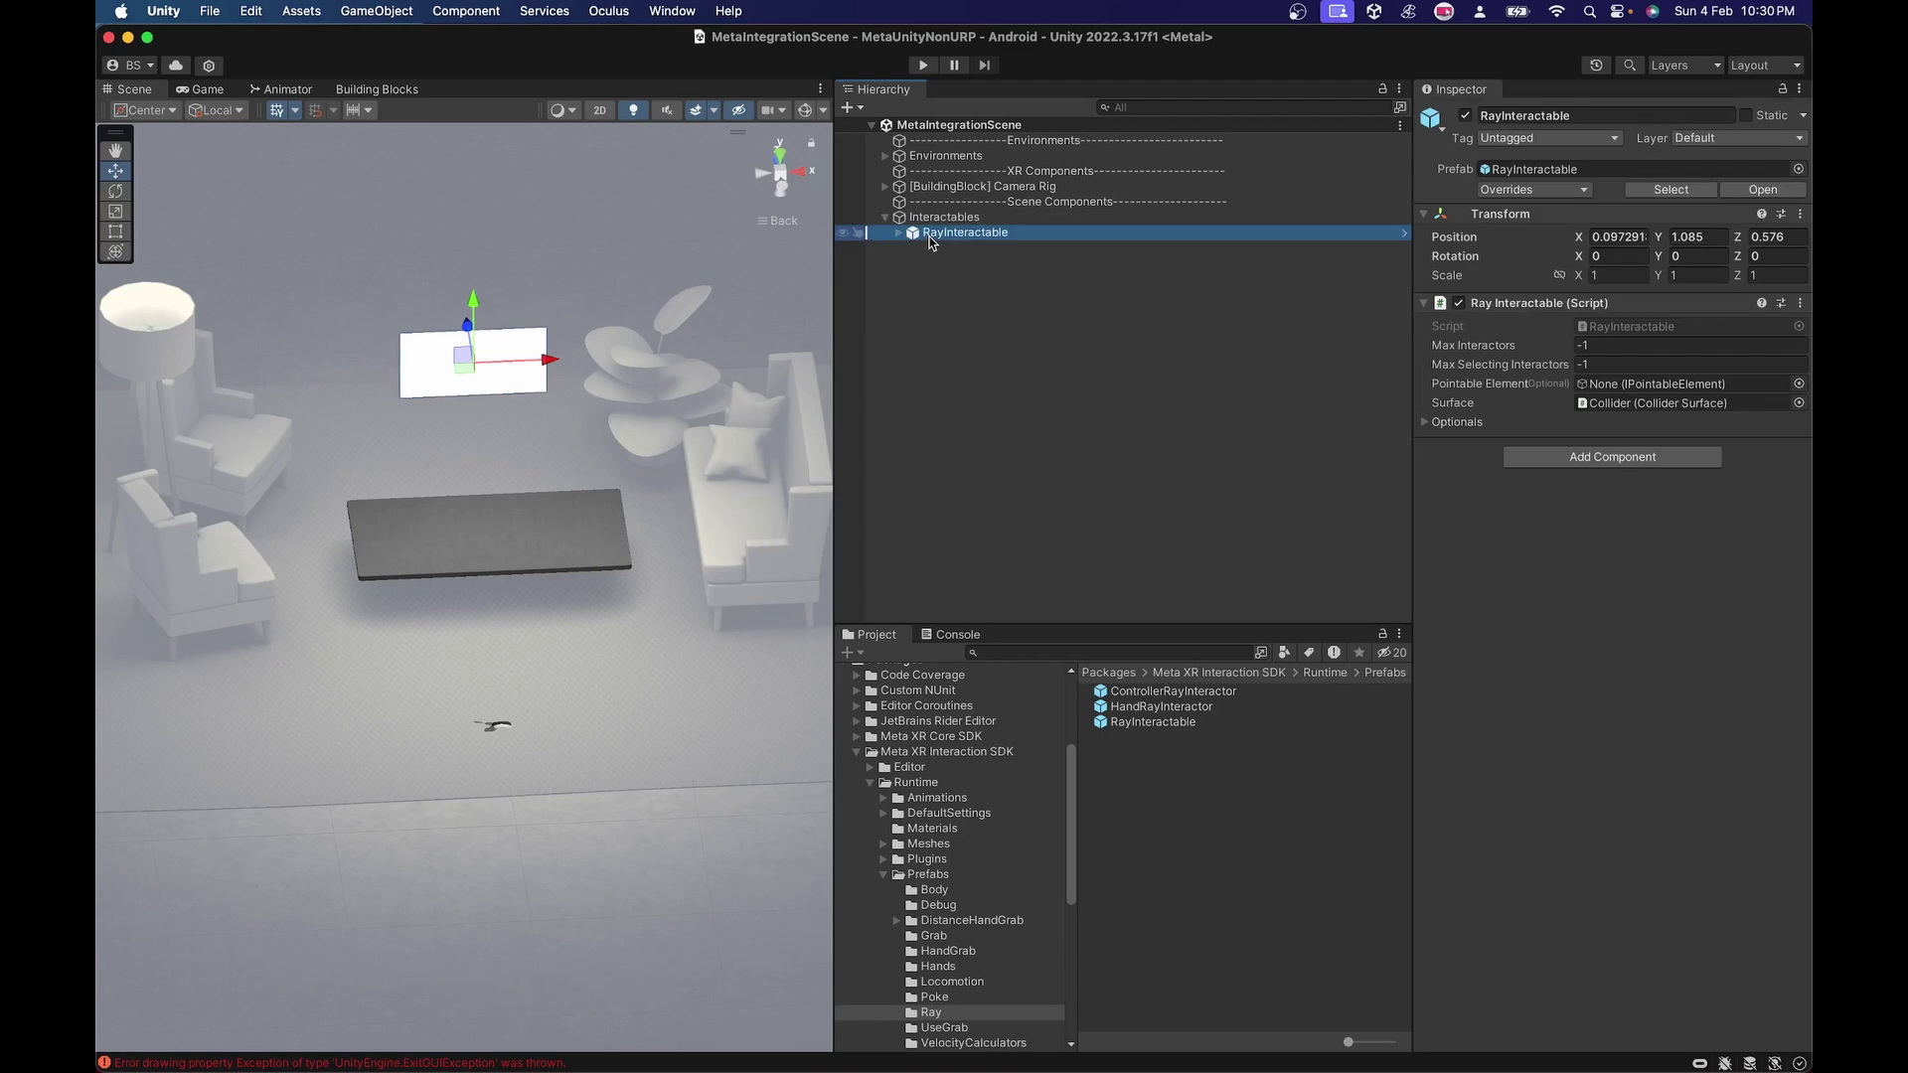
left_click(885, 219)
left_click(886, 217)
left_click(885, 217)
left_click(885, 187)
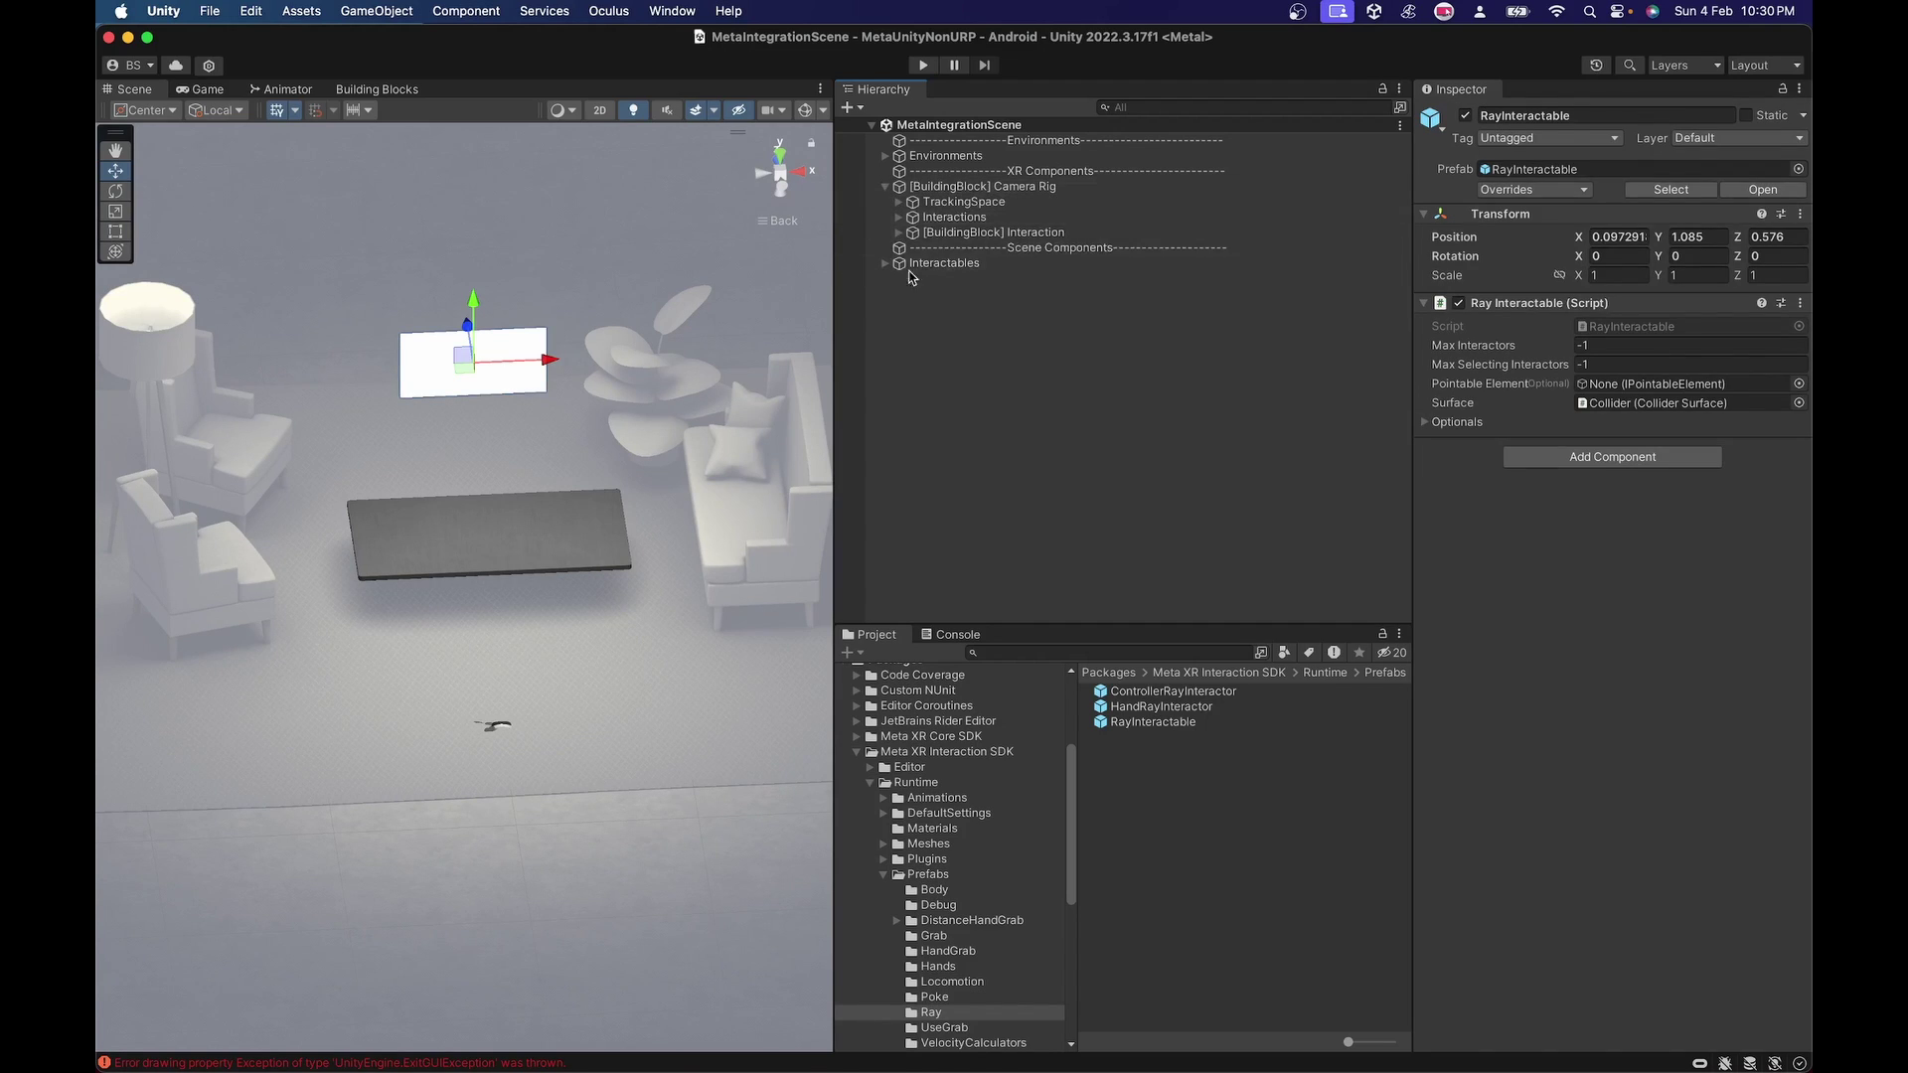
left_click(898, 217)
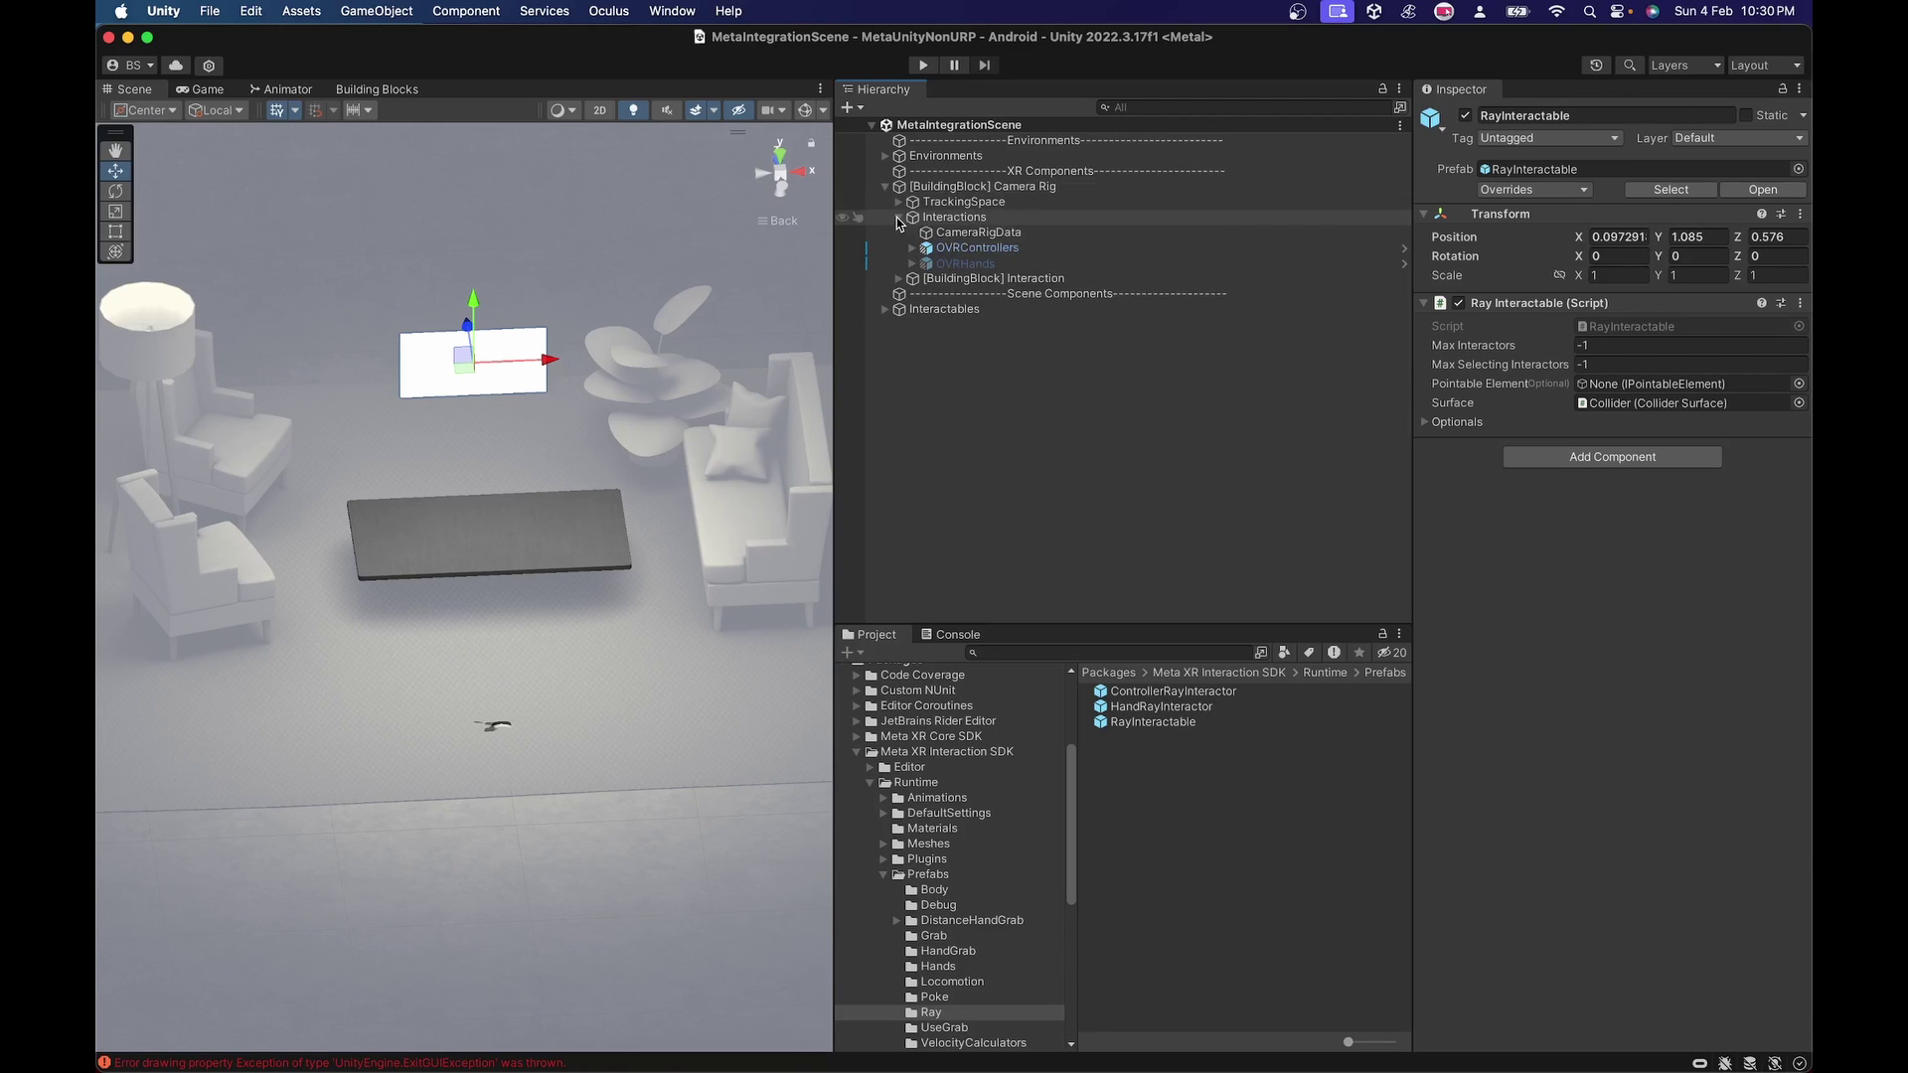
left_click(898, 218)
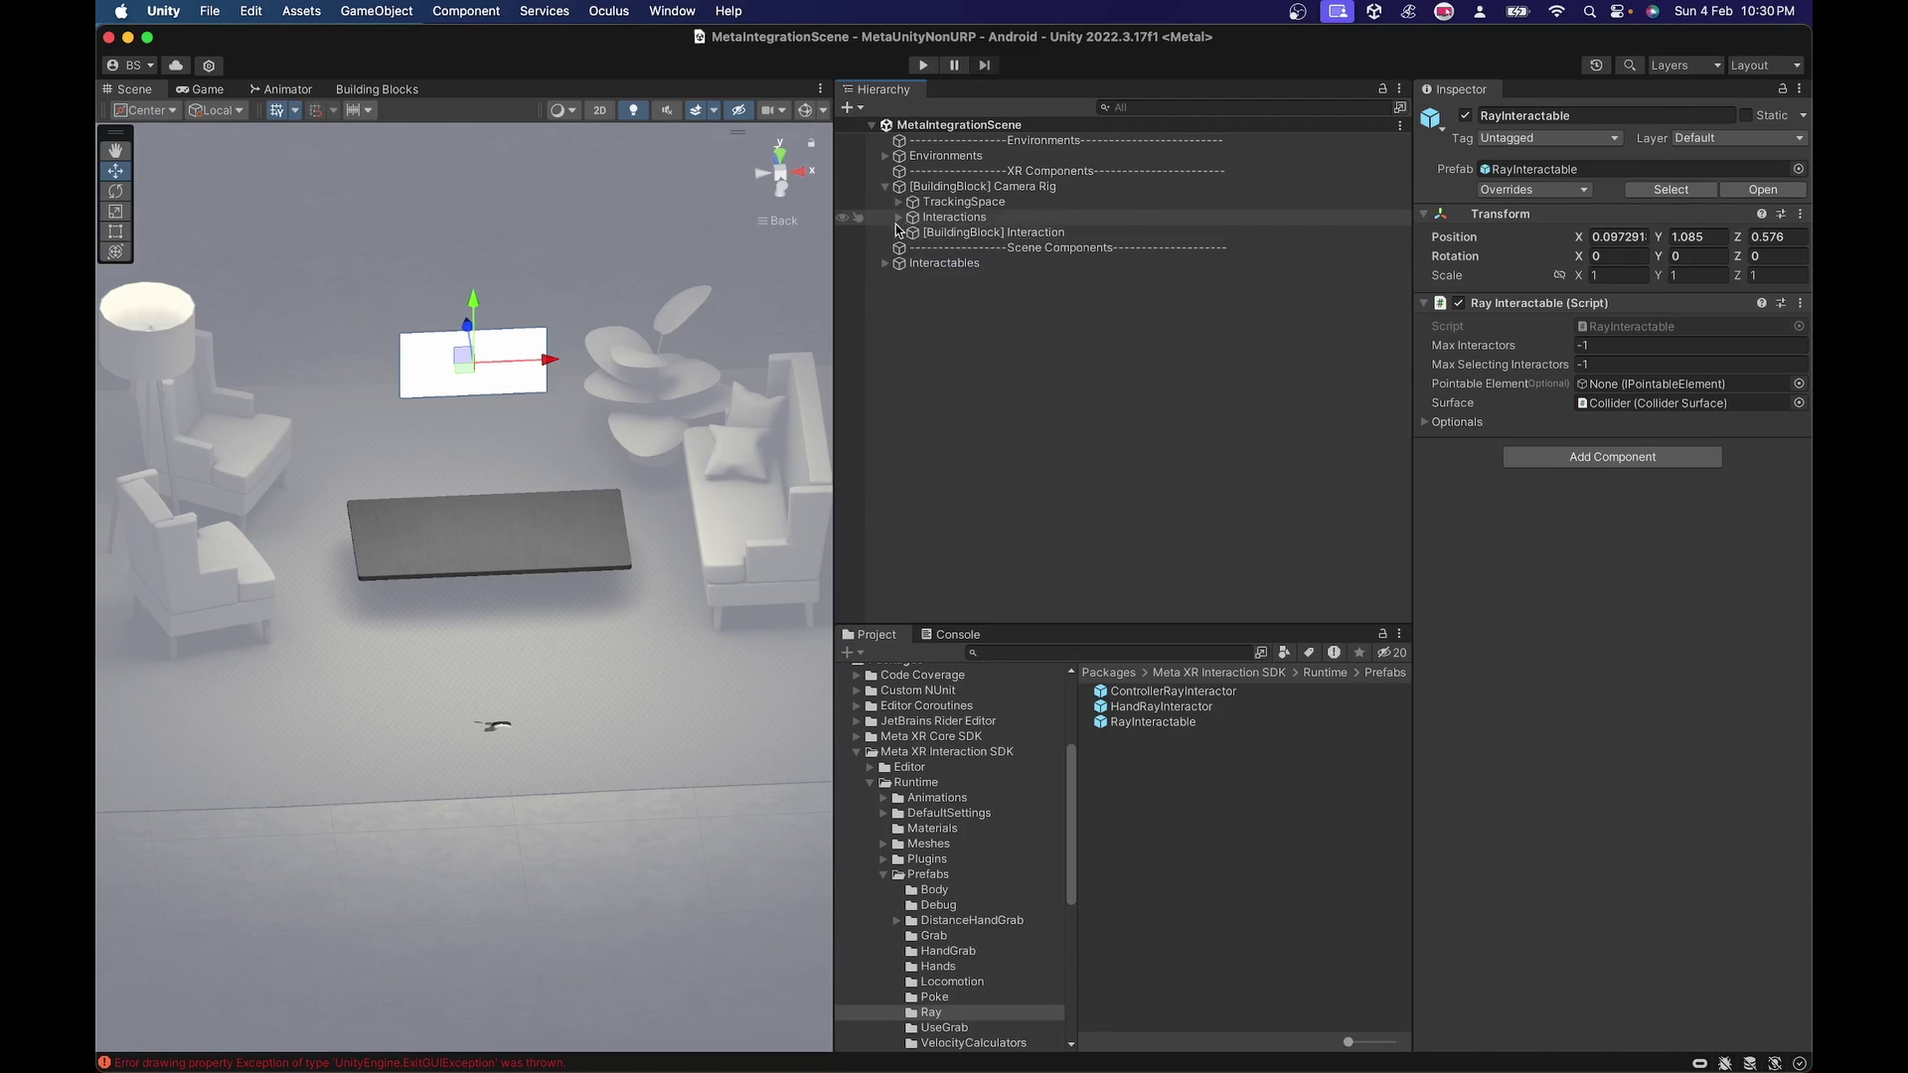
Step: Return to the scene view and expand OVRControllers under Interactions to reveal the left and right controllers
left_click(954, 233)
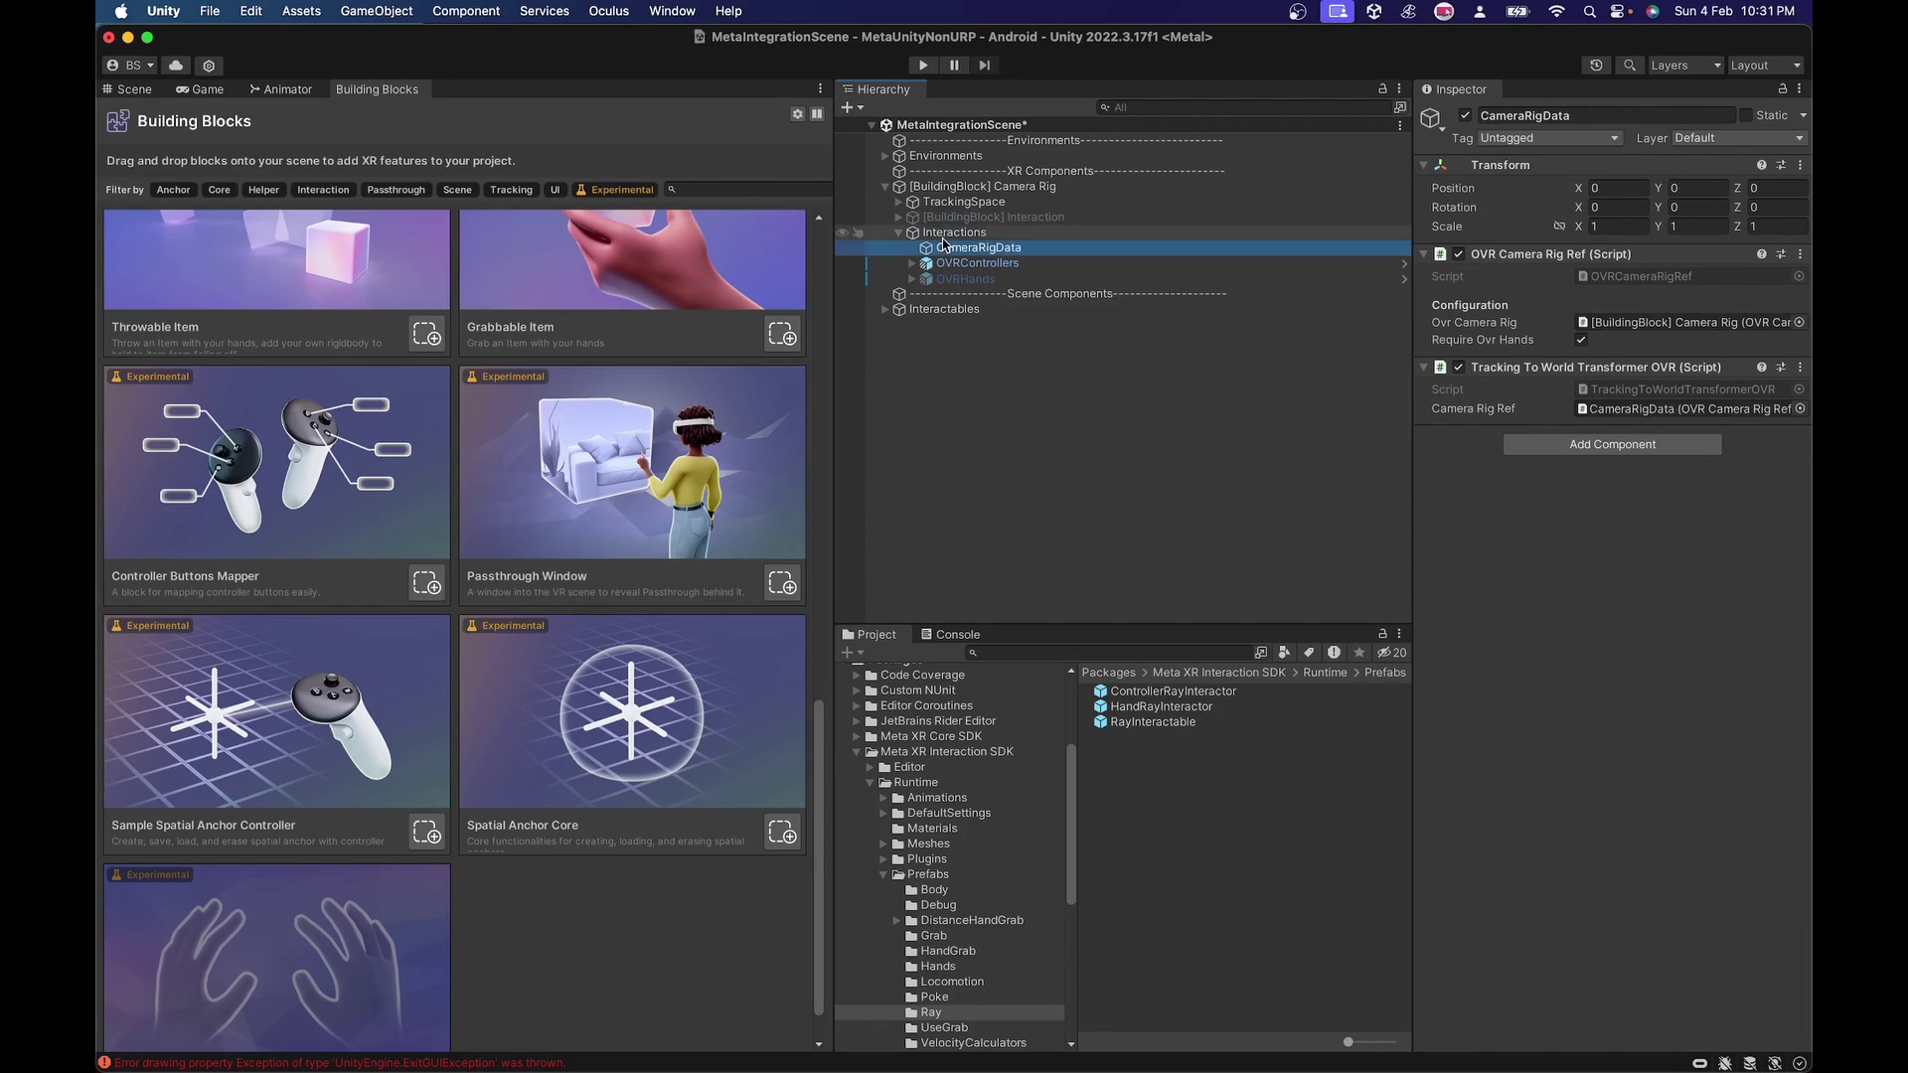
left_click(949, 233)
left_click(134, 89)
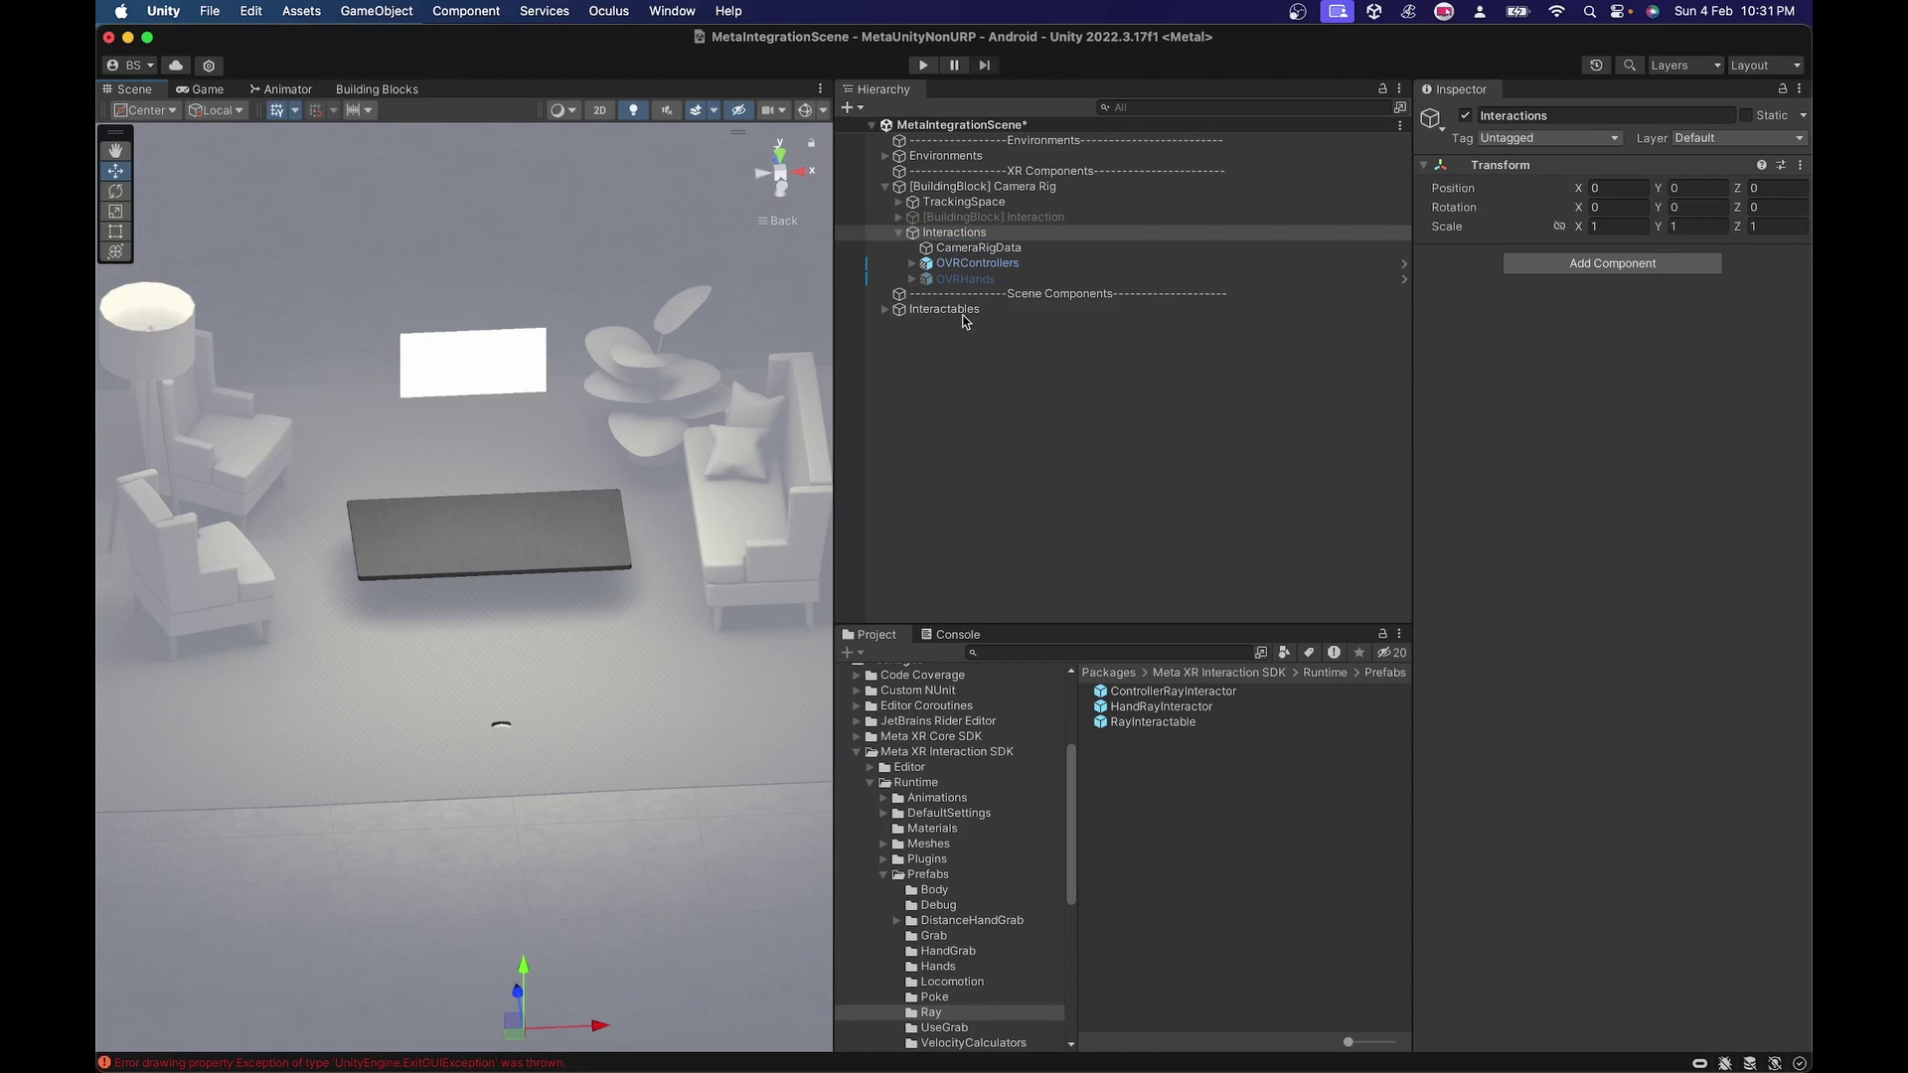
left_click(911, 266)
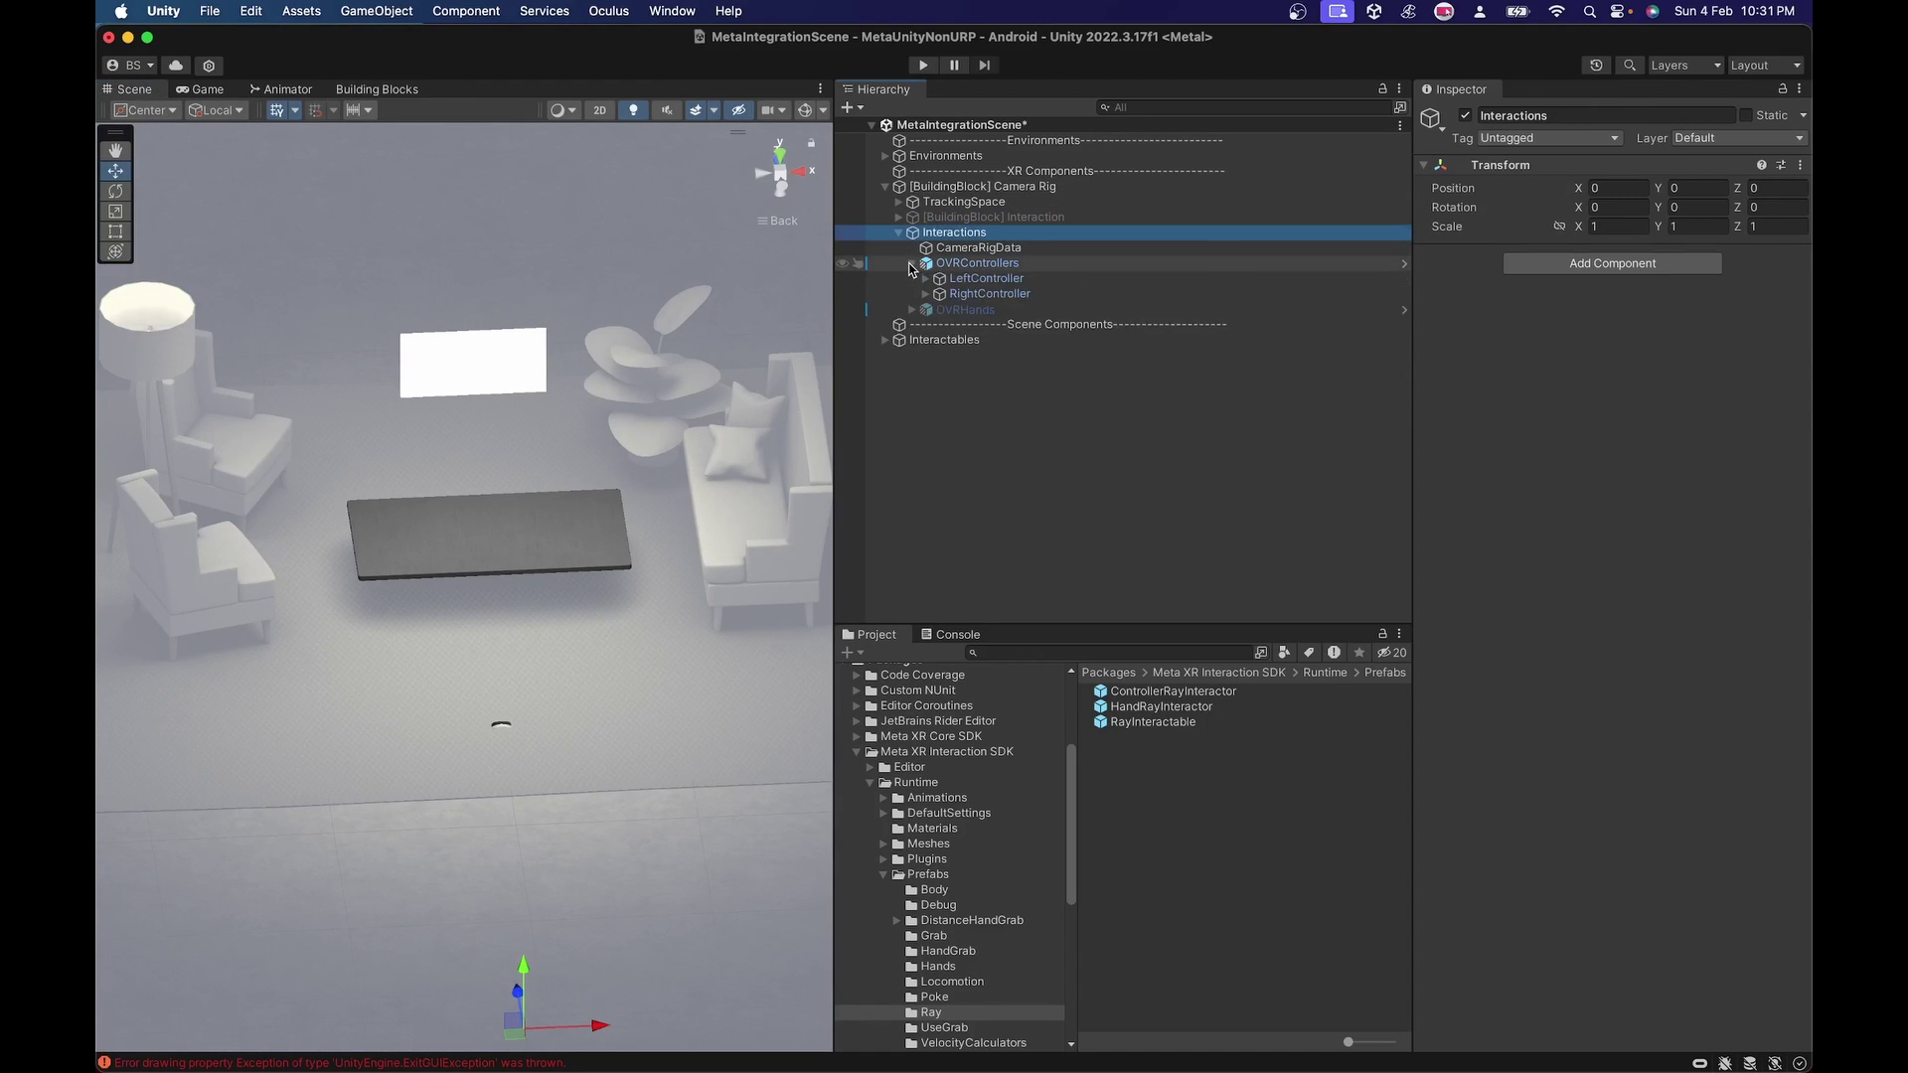
Step: Find the ControllerGrabInteractor prefab in the packages and add one instance under LeftController and one under RightController
left_click(1053, 653)
type("CoGrabInteracntroller")
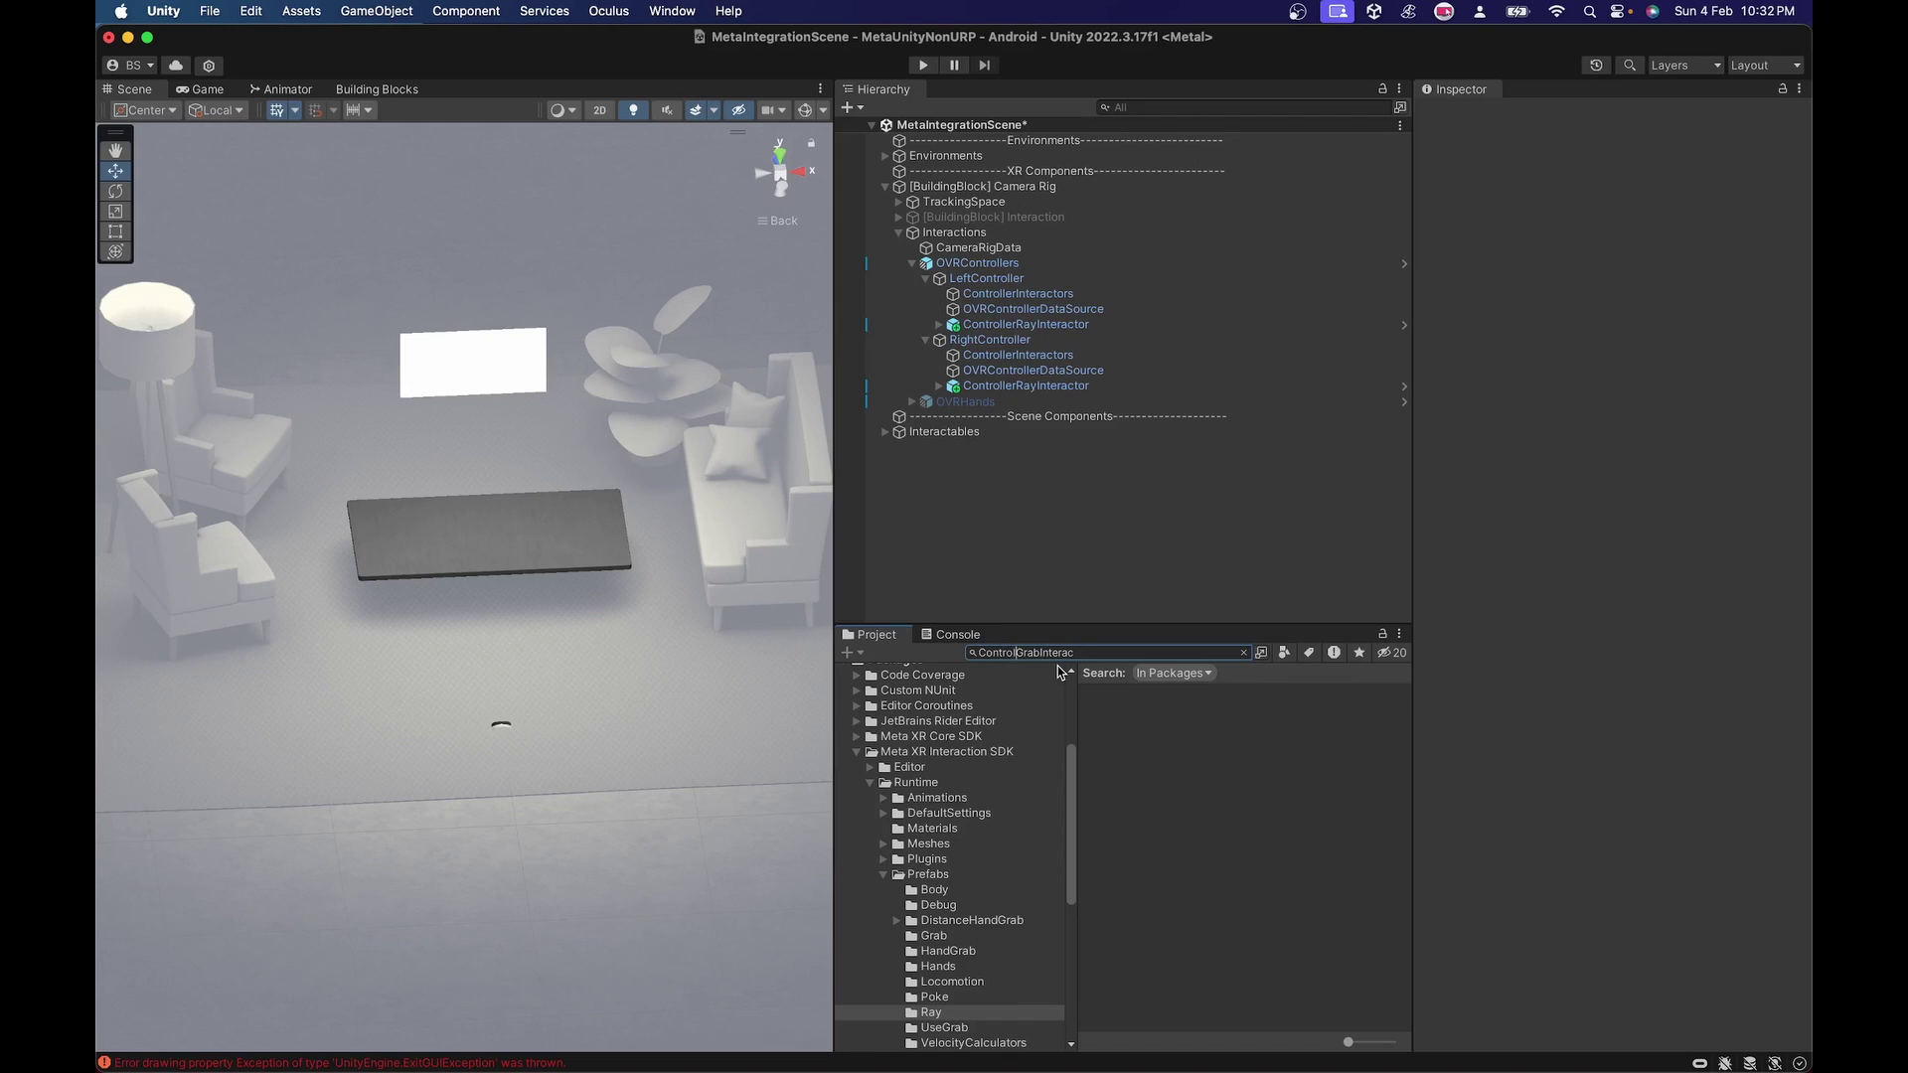
left_click(1148, 692)
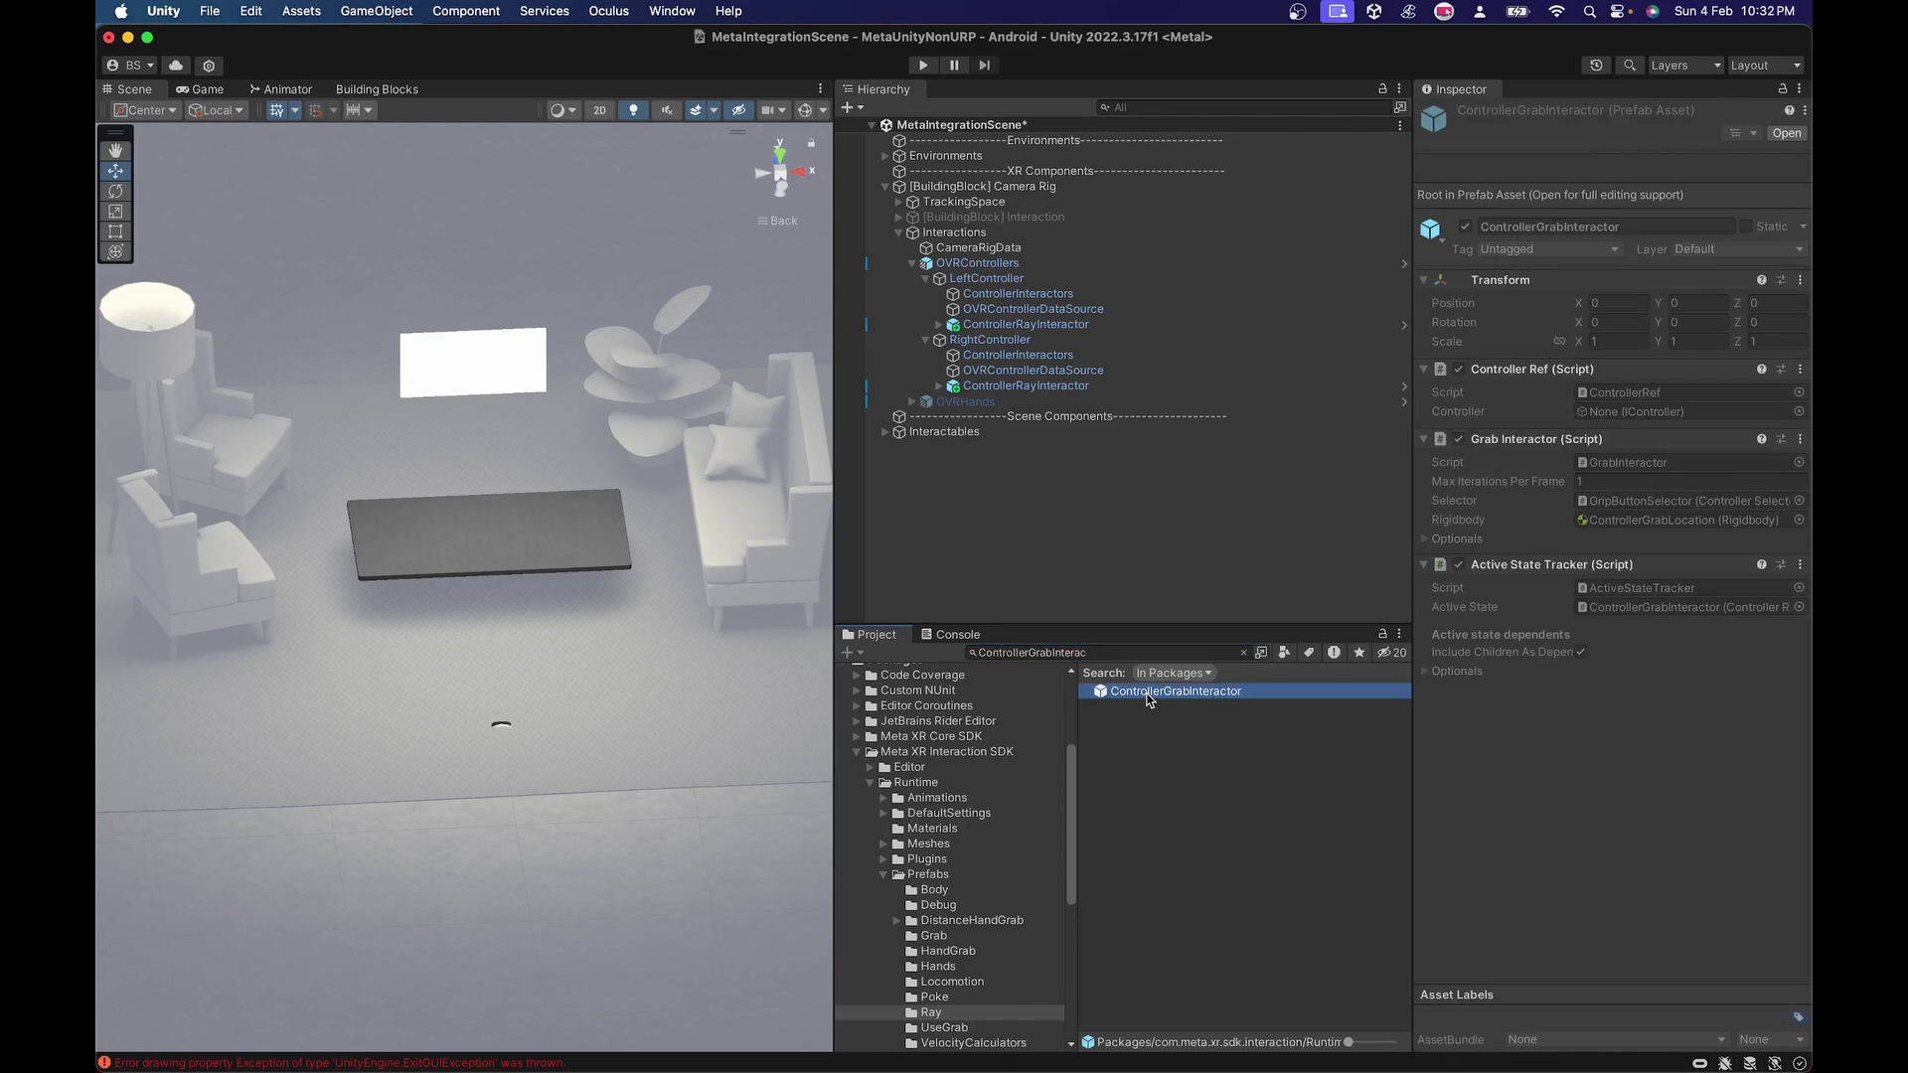
left_click(1243, 653)
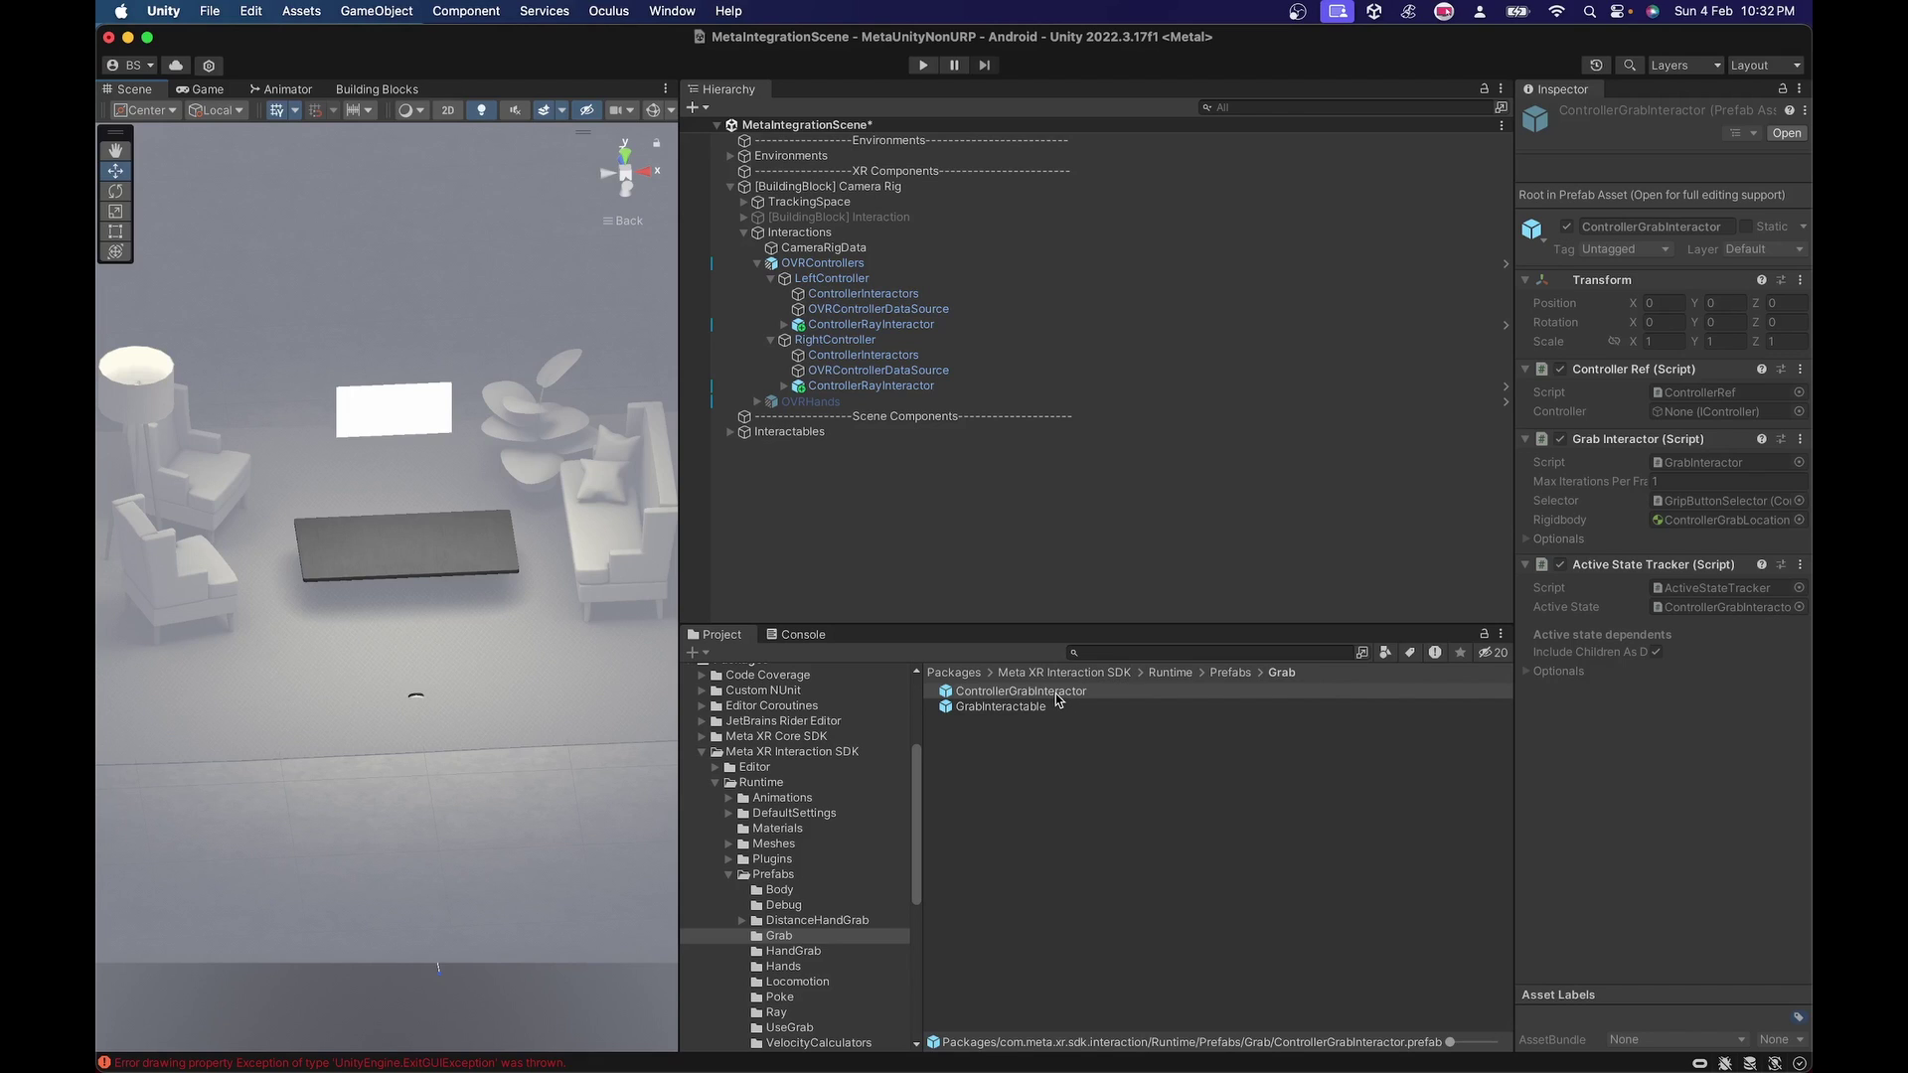
left_click_drag(1055, 699, 833, 285)
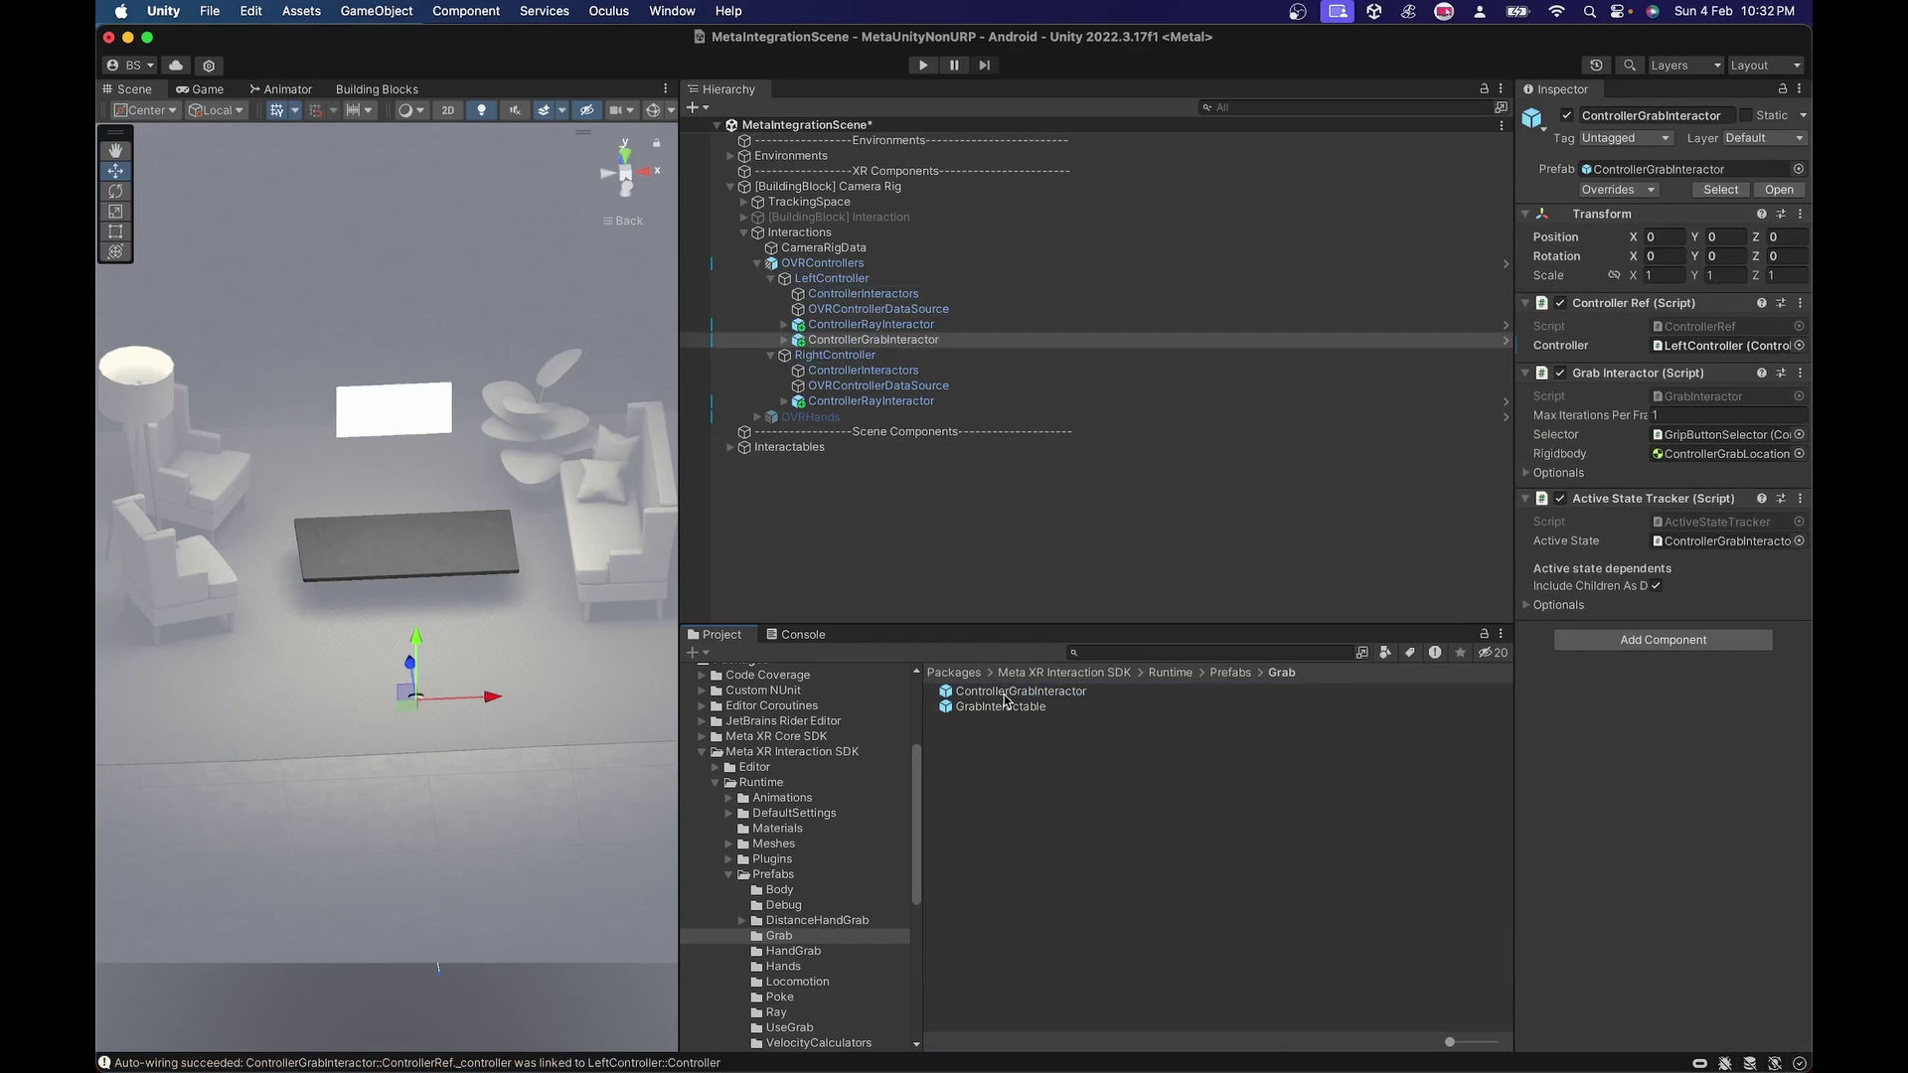
left_click_drag(1036, 697, 835, 363)
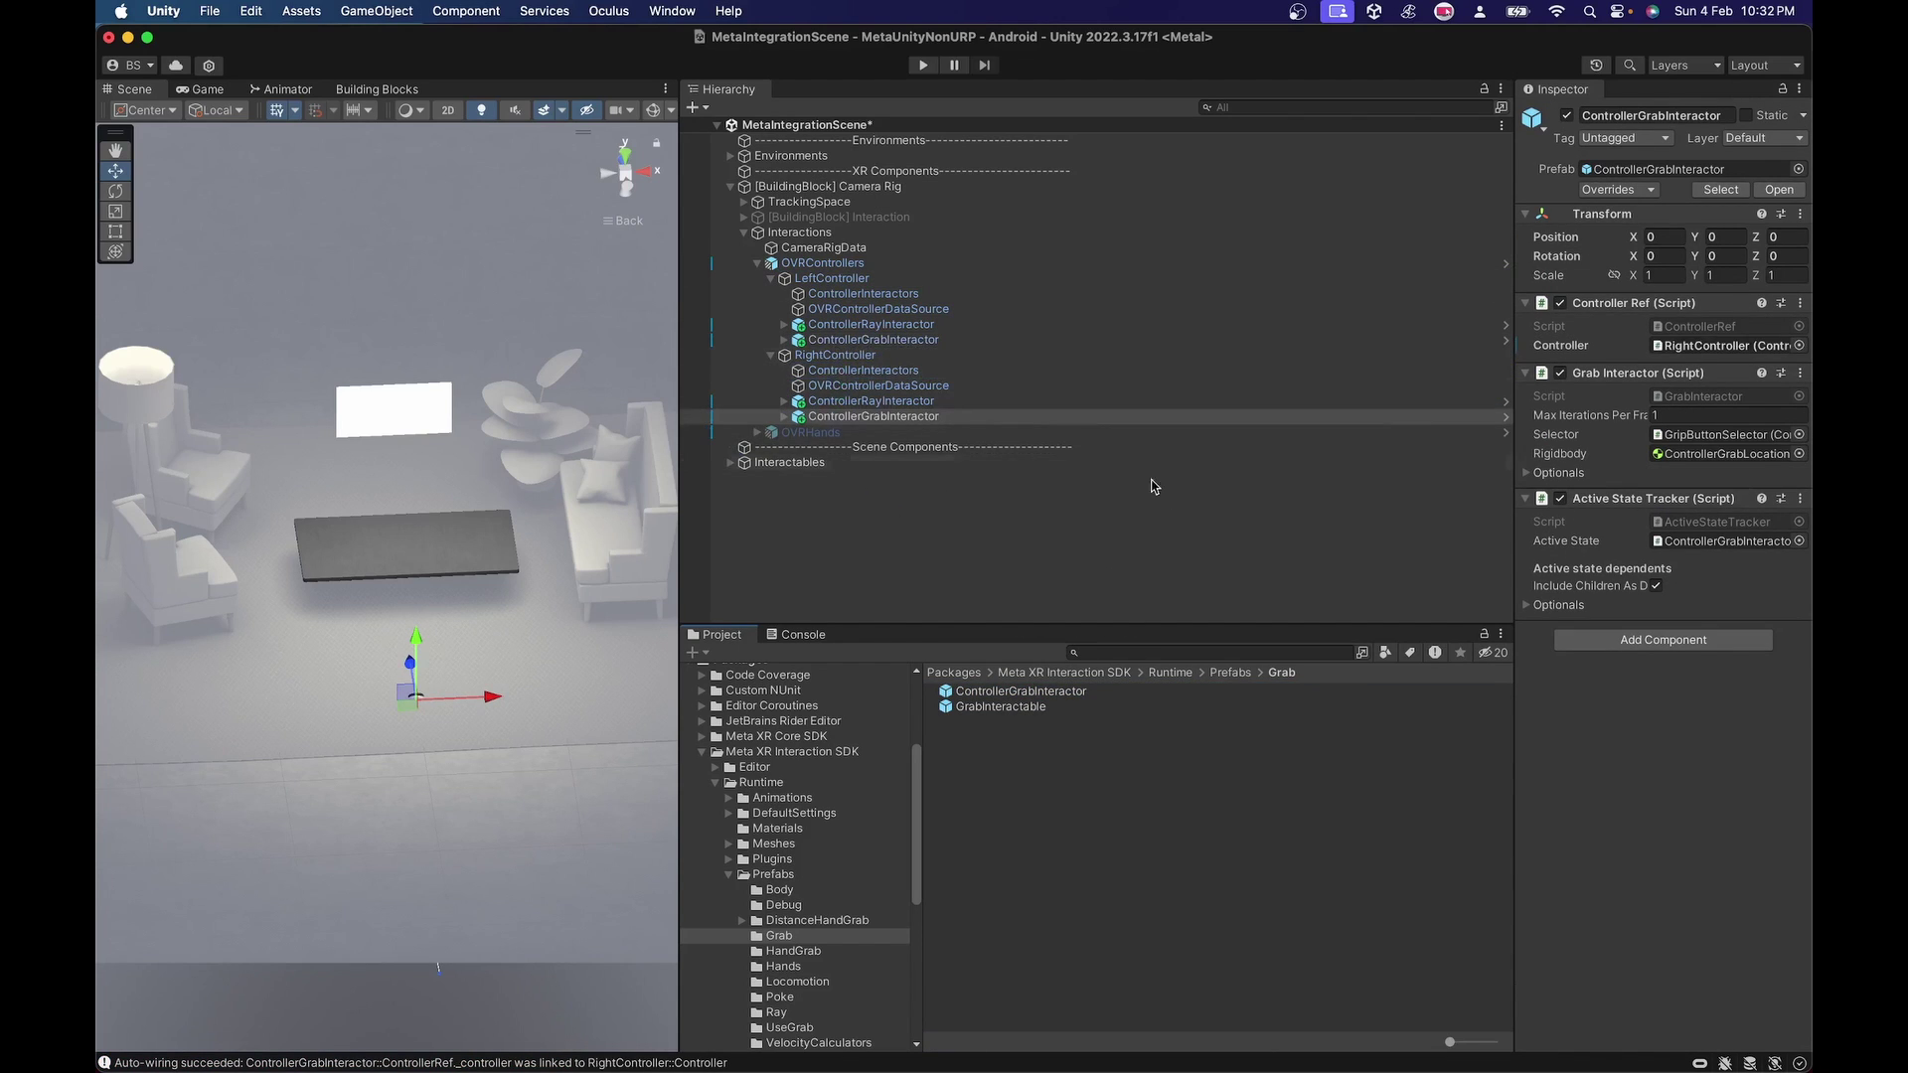
Step: Inspect the controller references on both grab interactors and the Interactors list of the Best Hover Interactor Group on each ControllerInteractors object
left_click_drag(1512, 438, 1332, 438)
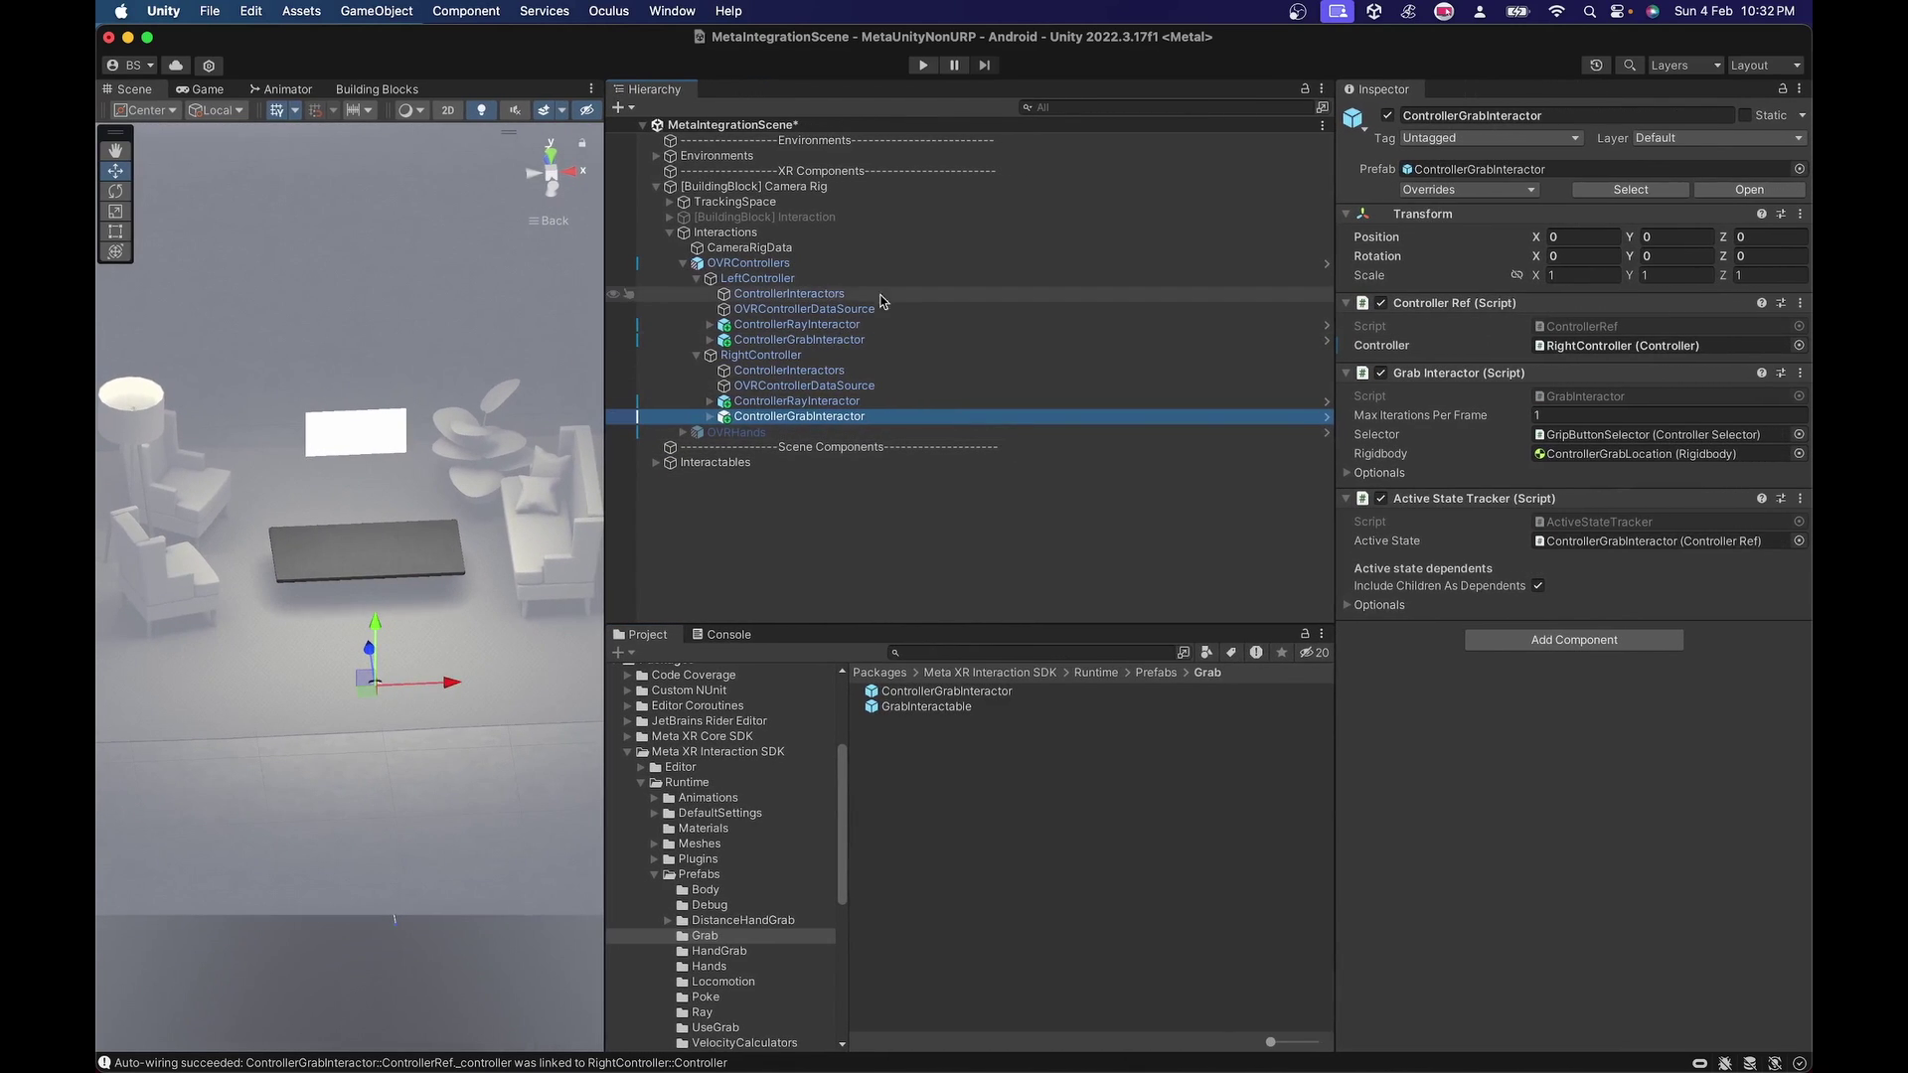
left_click(824, 341)
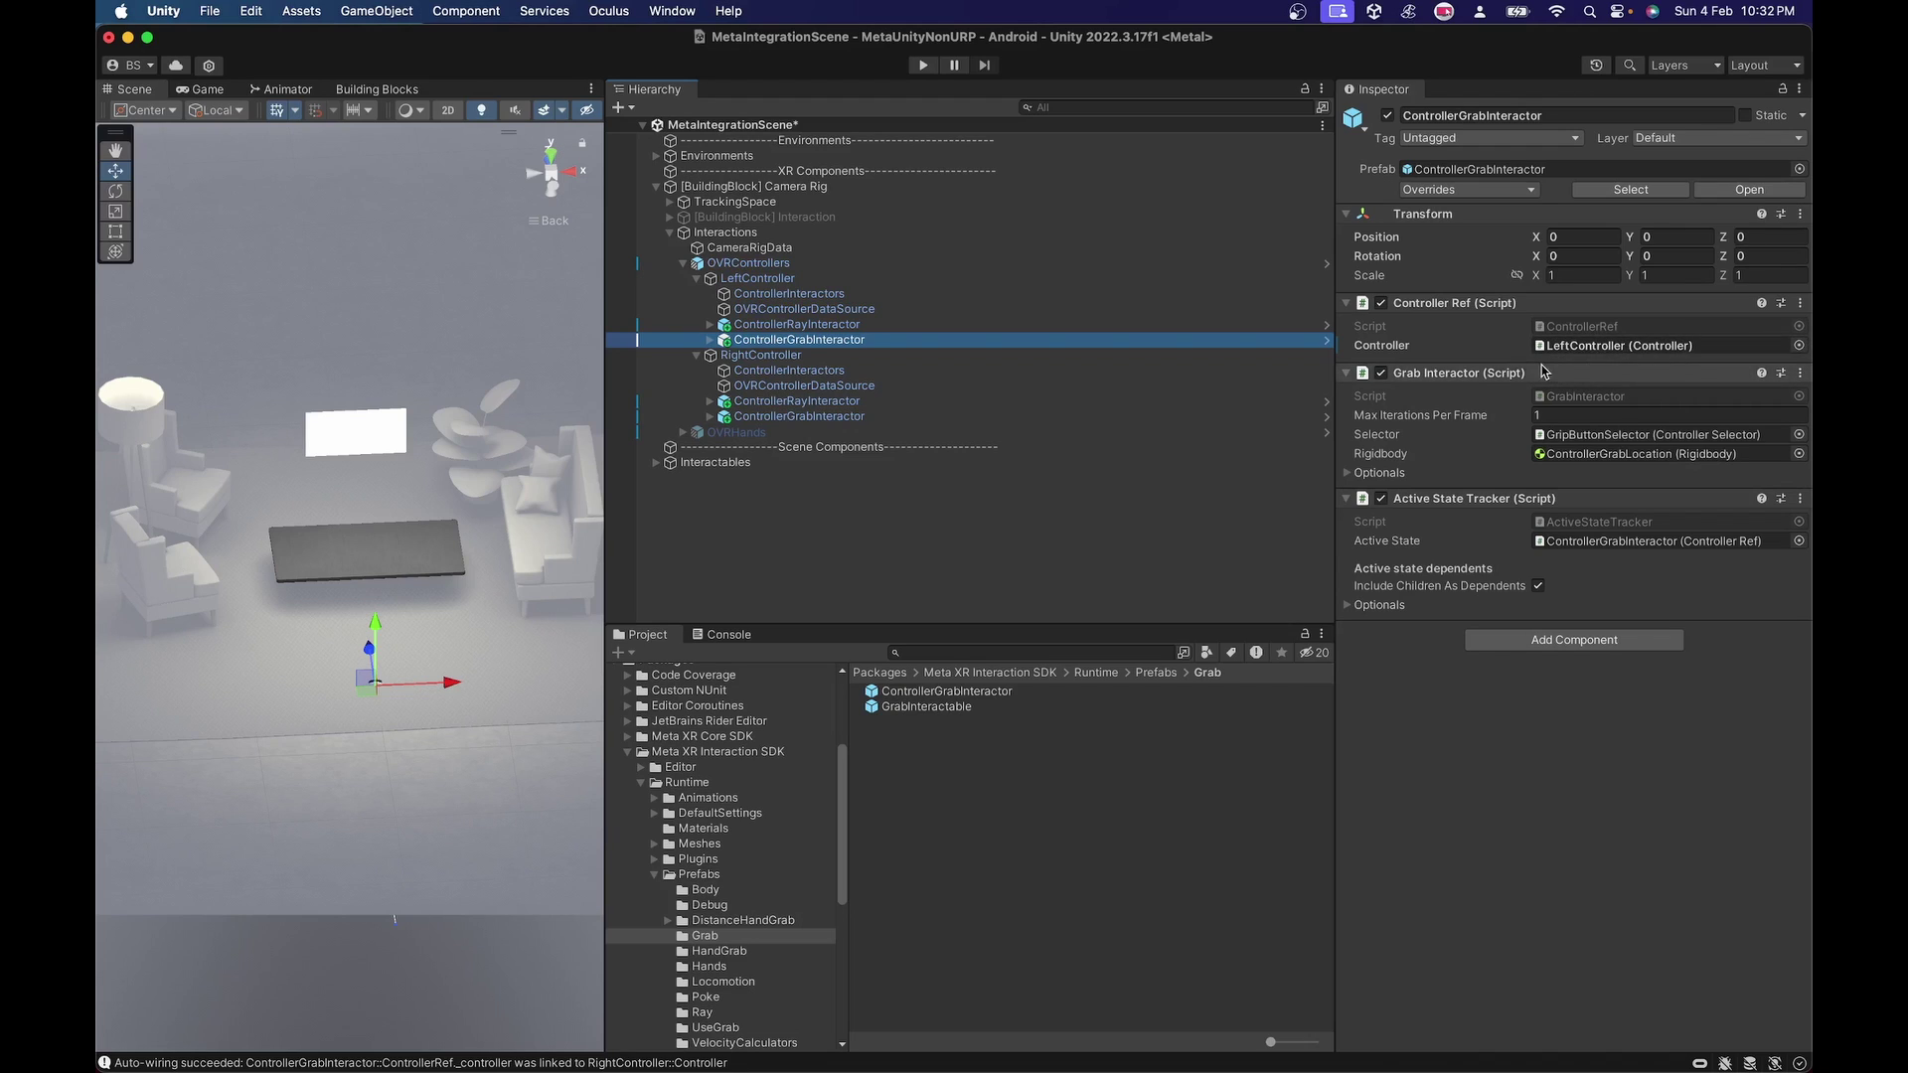
left_click(867, 422)
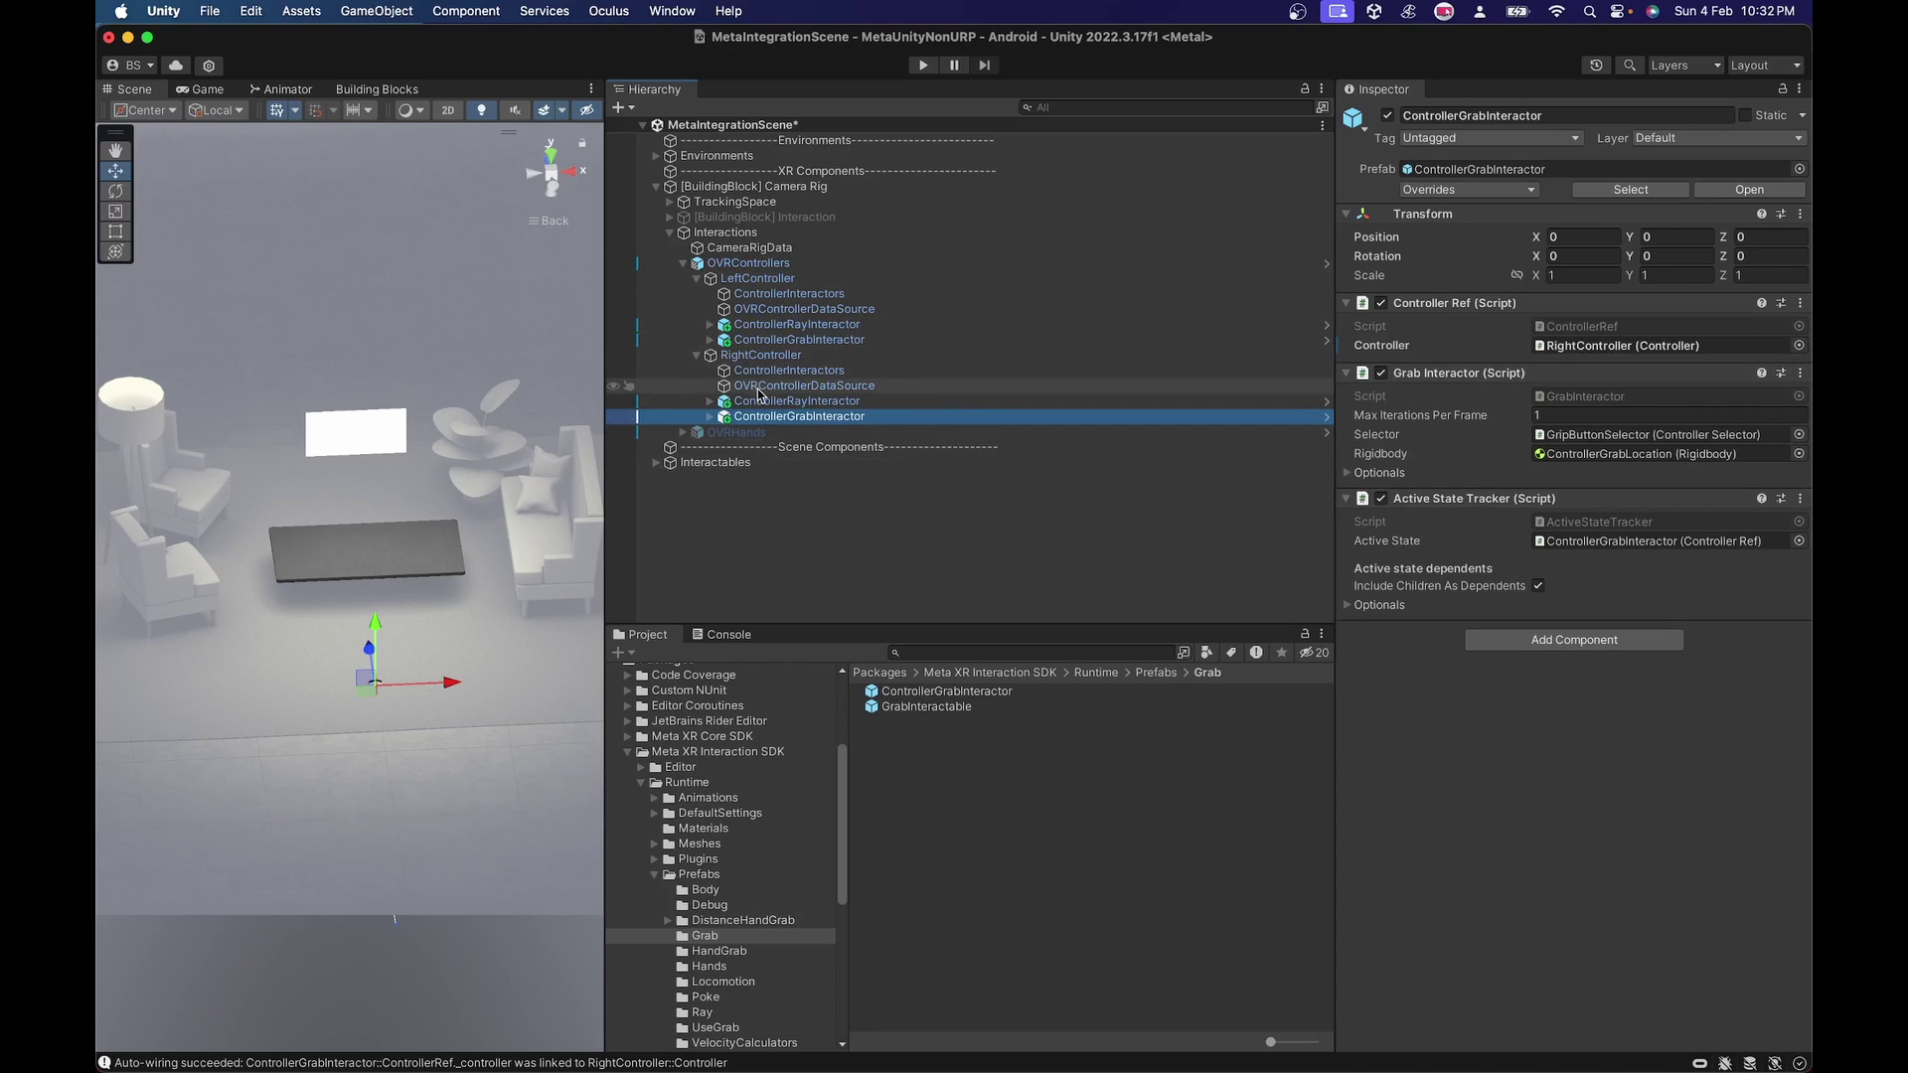
left_click(795, 298)
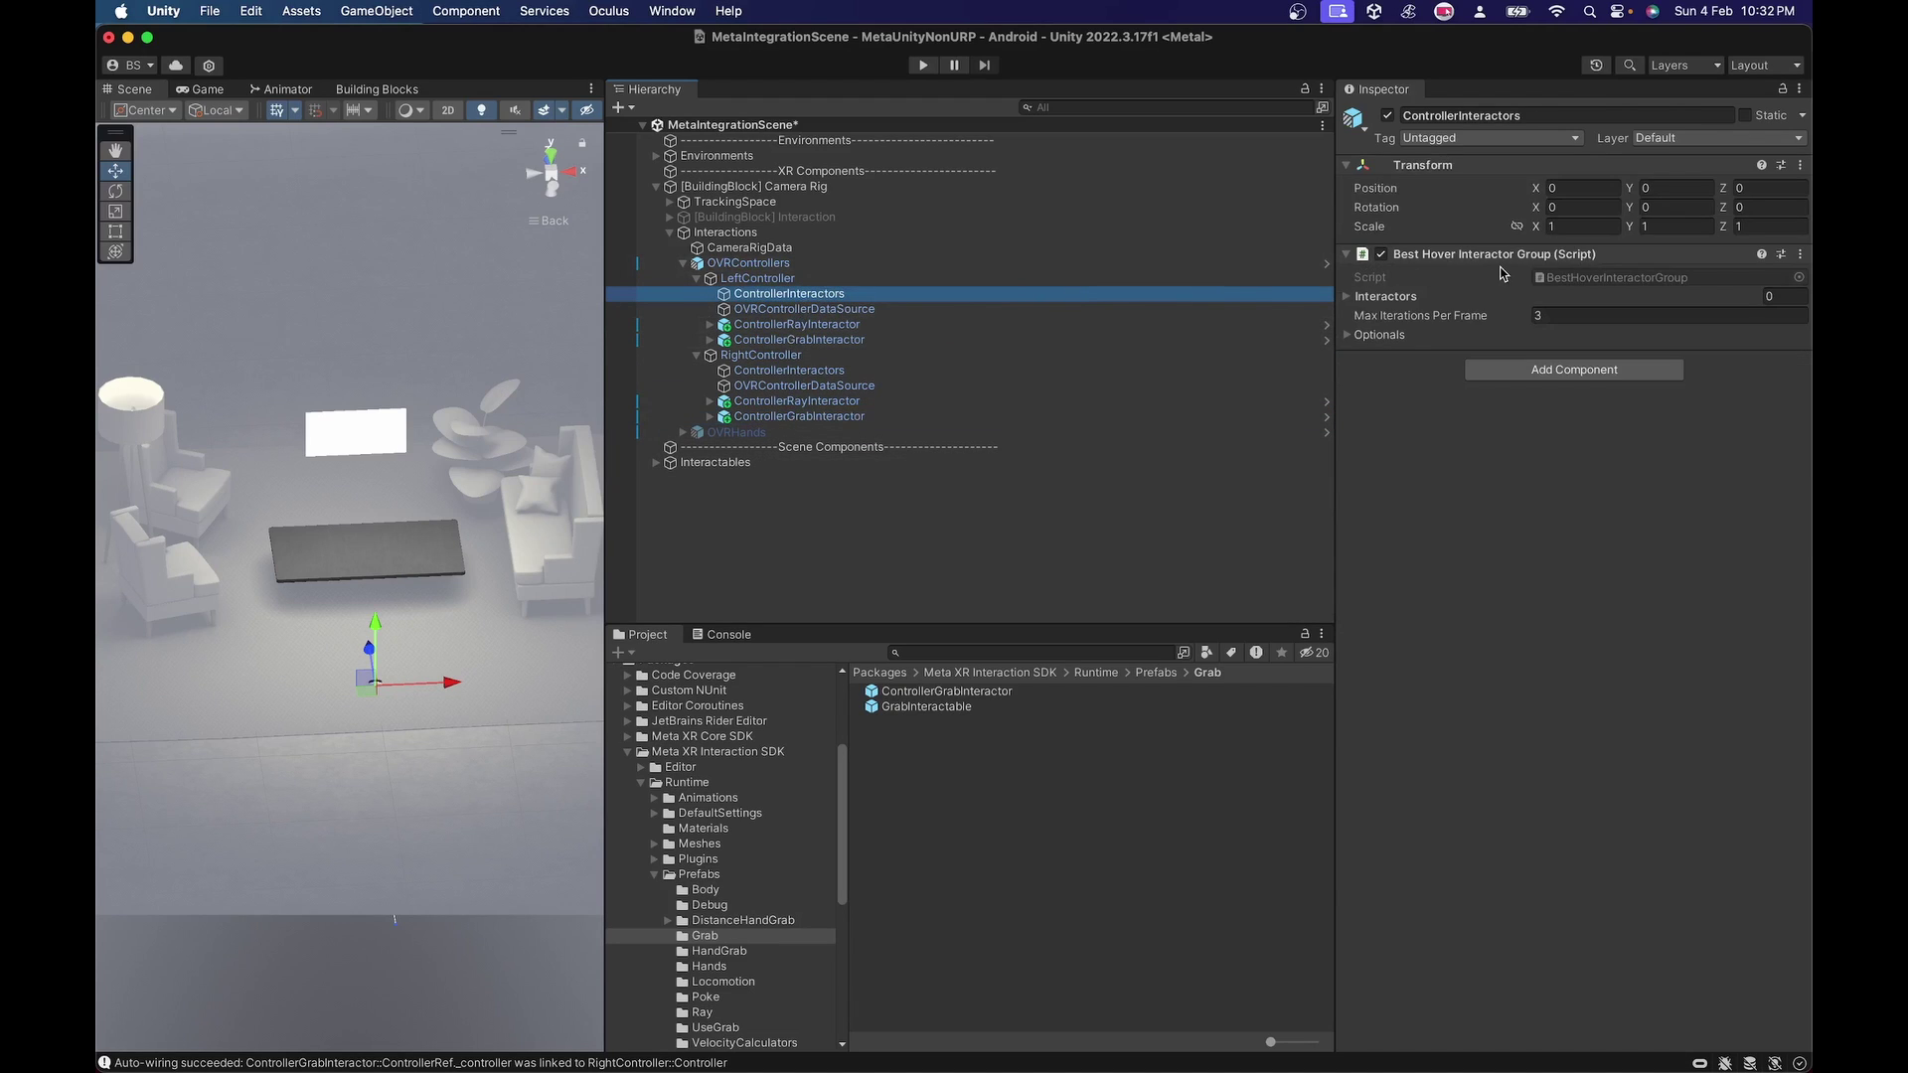
left_click(842, 373)
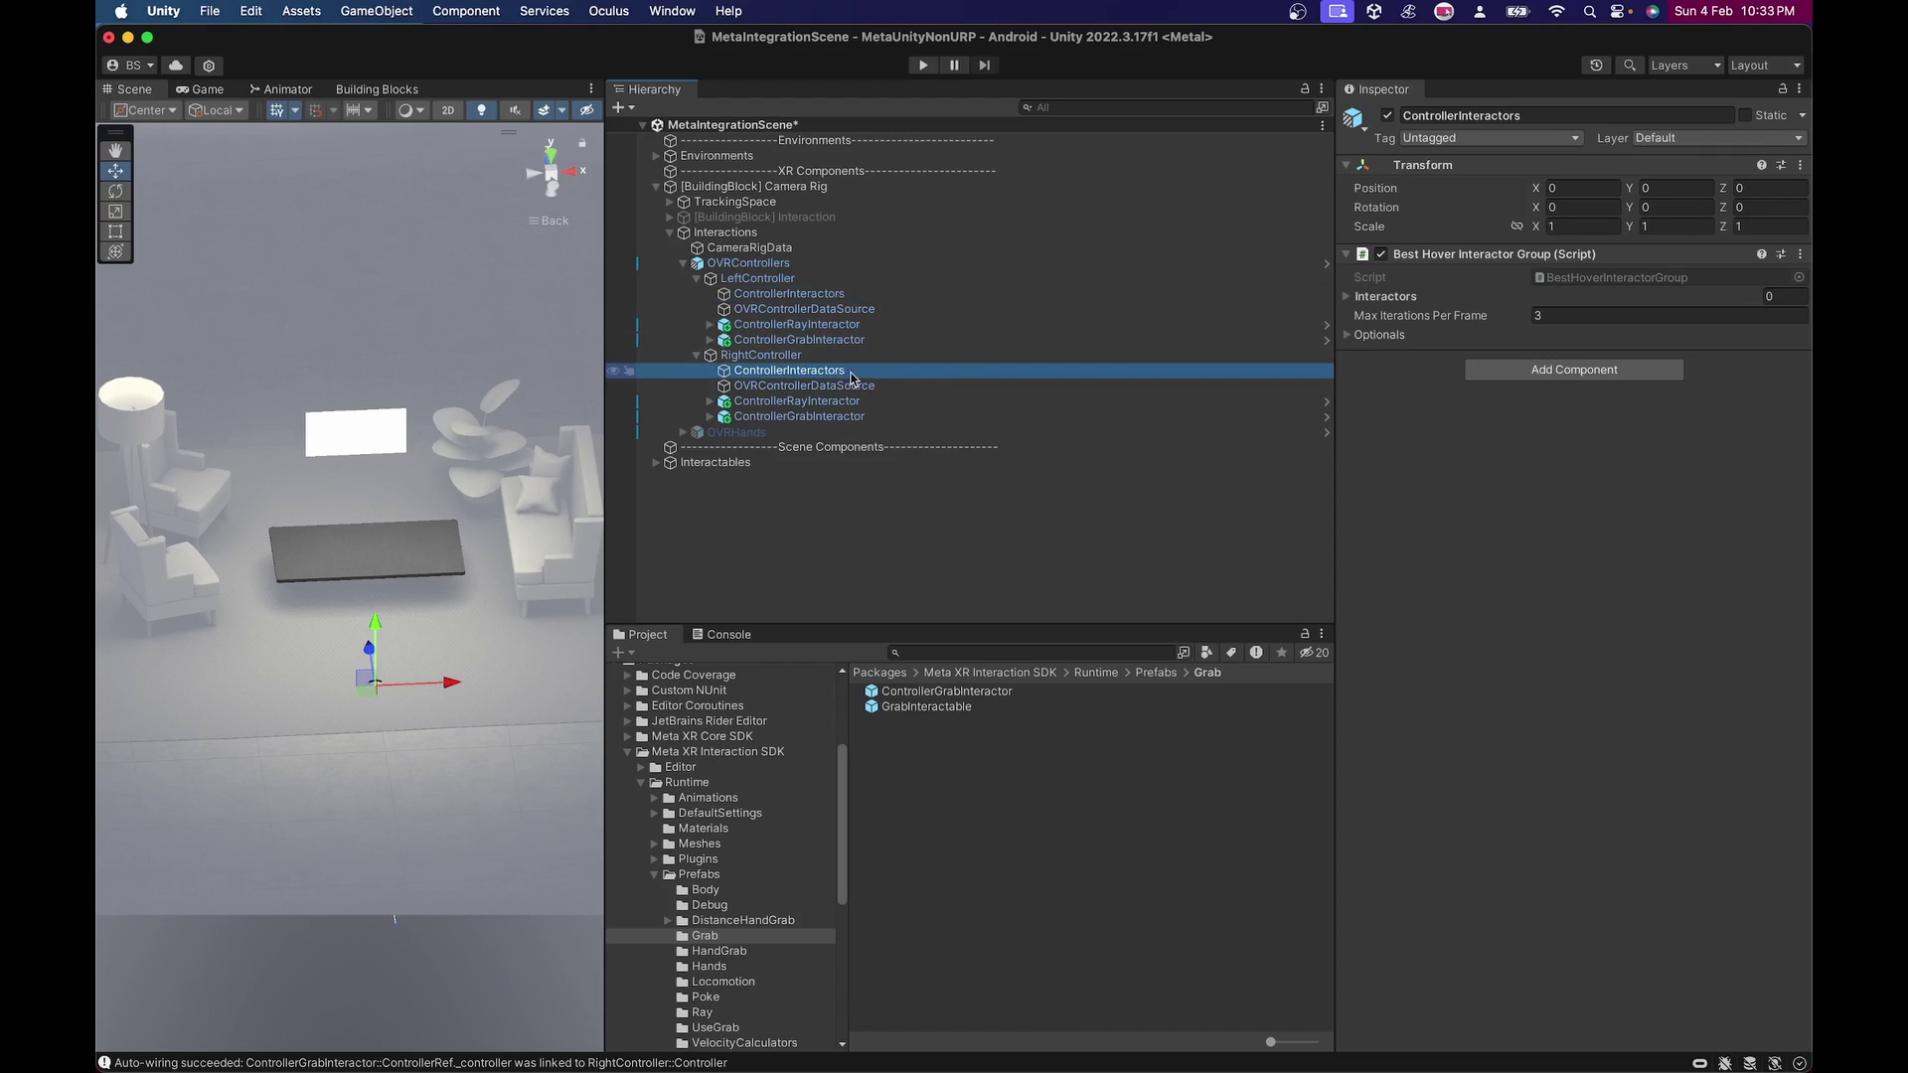
left_click(1348, 297)
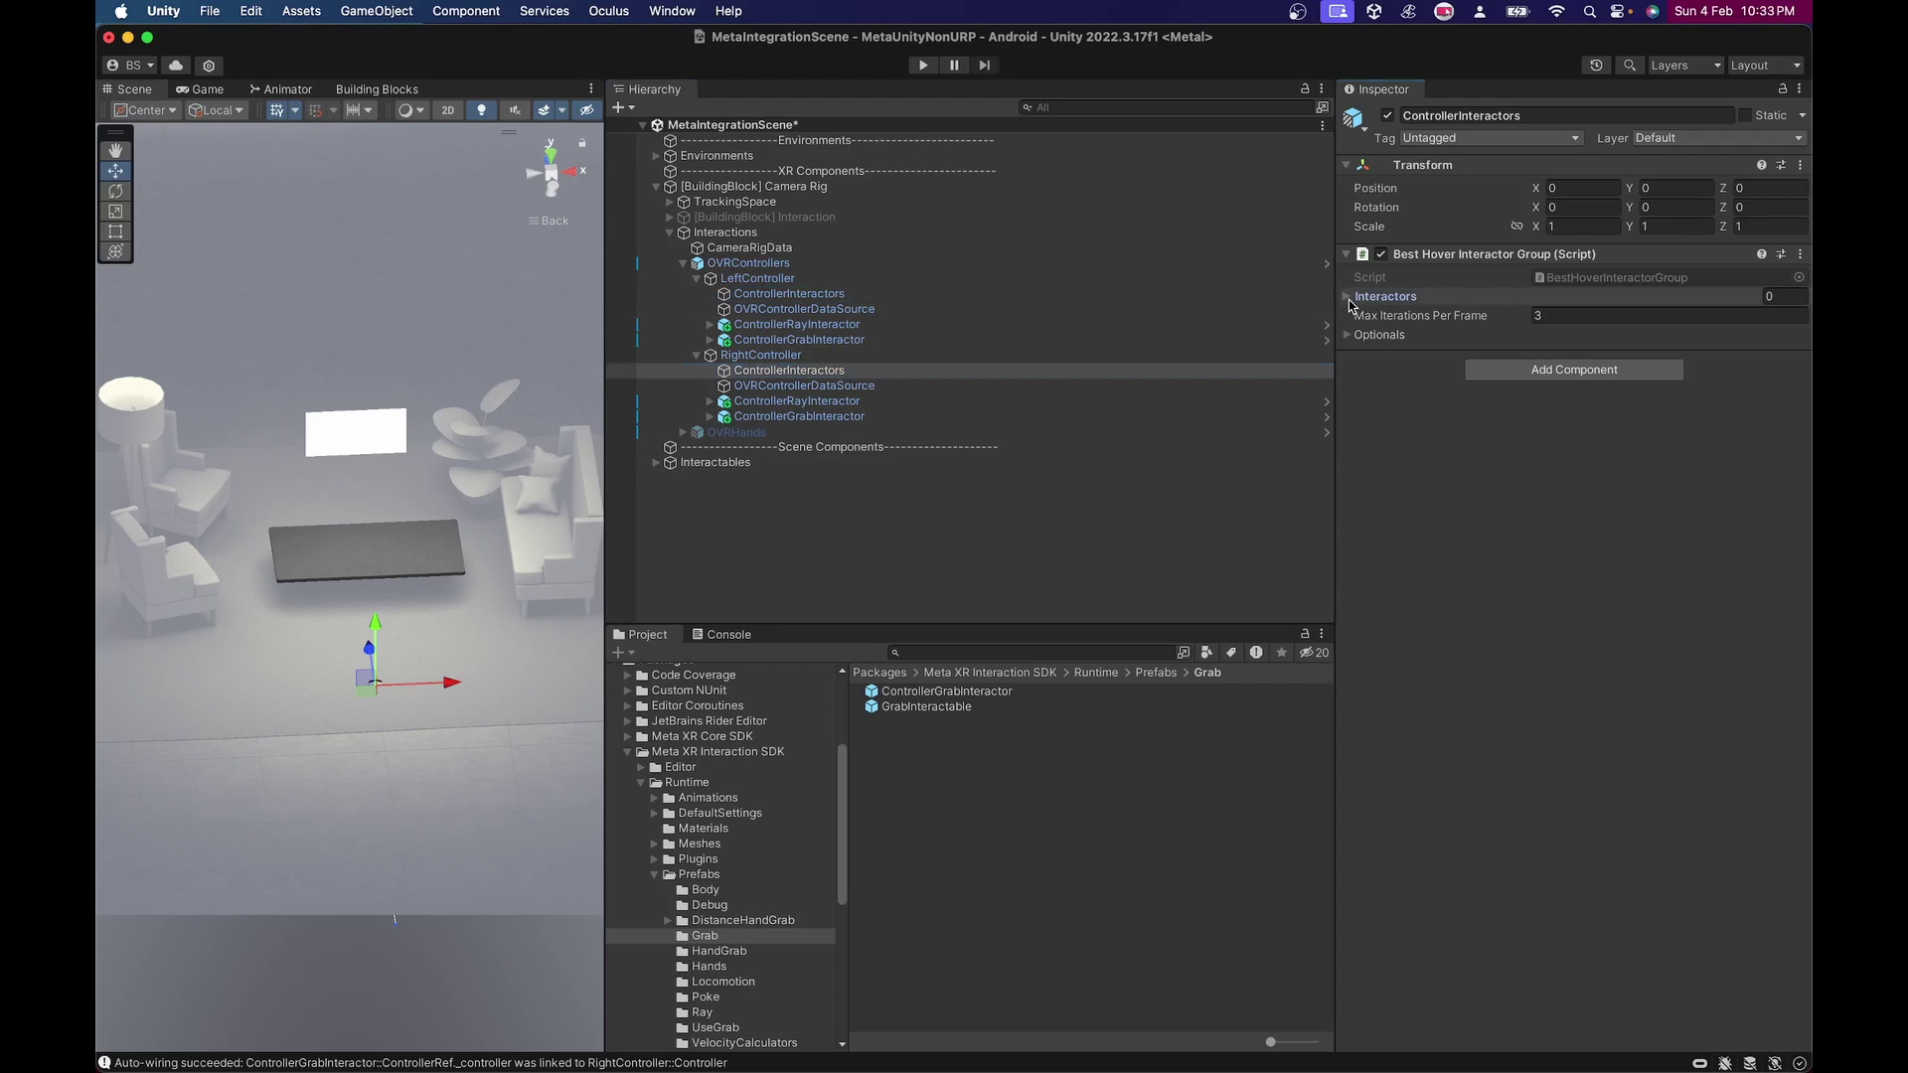
left_click(775, 294)
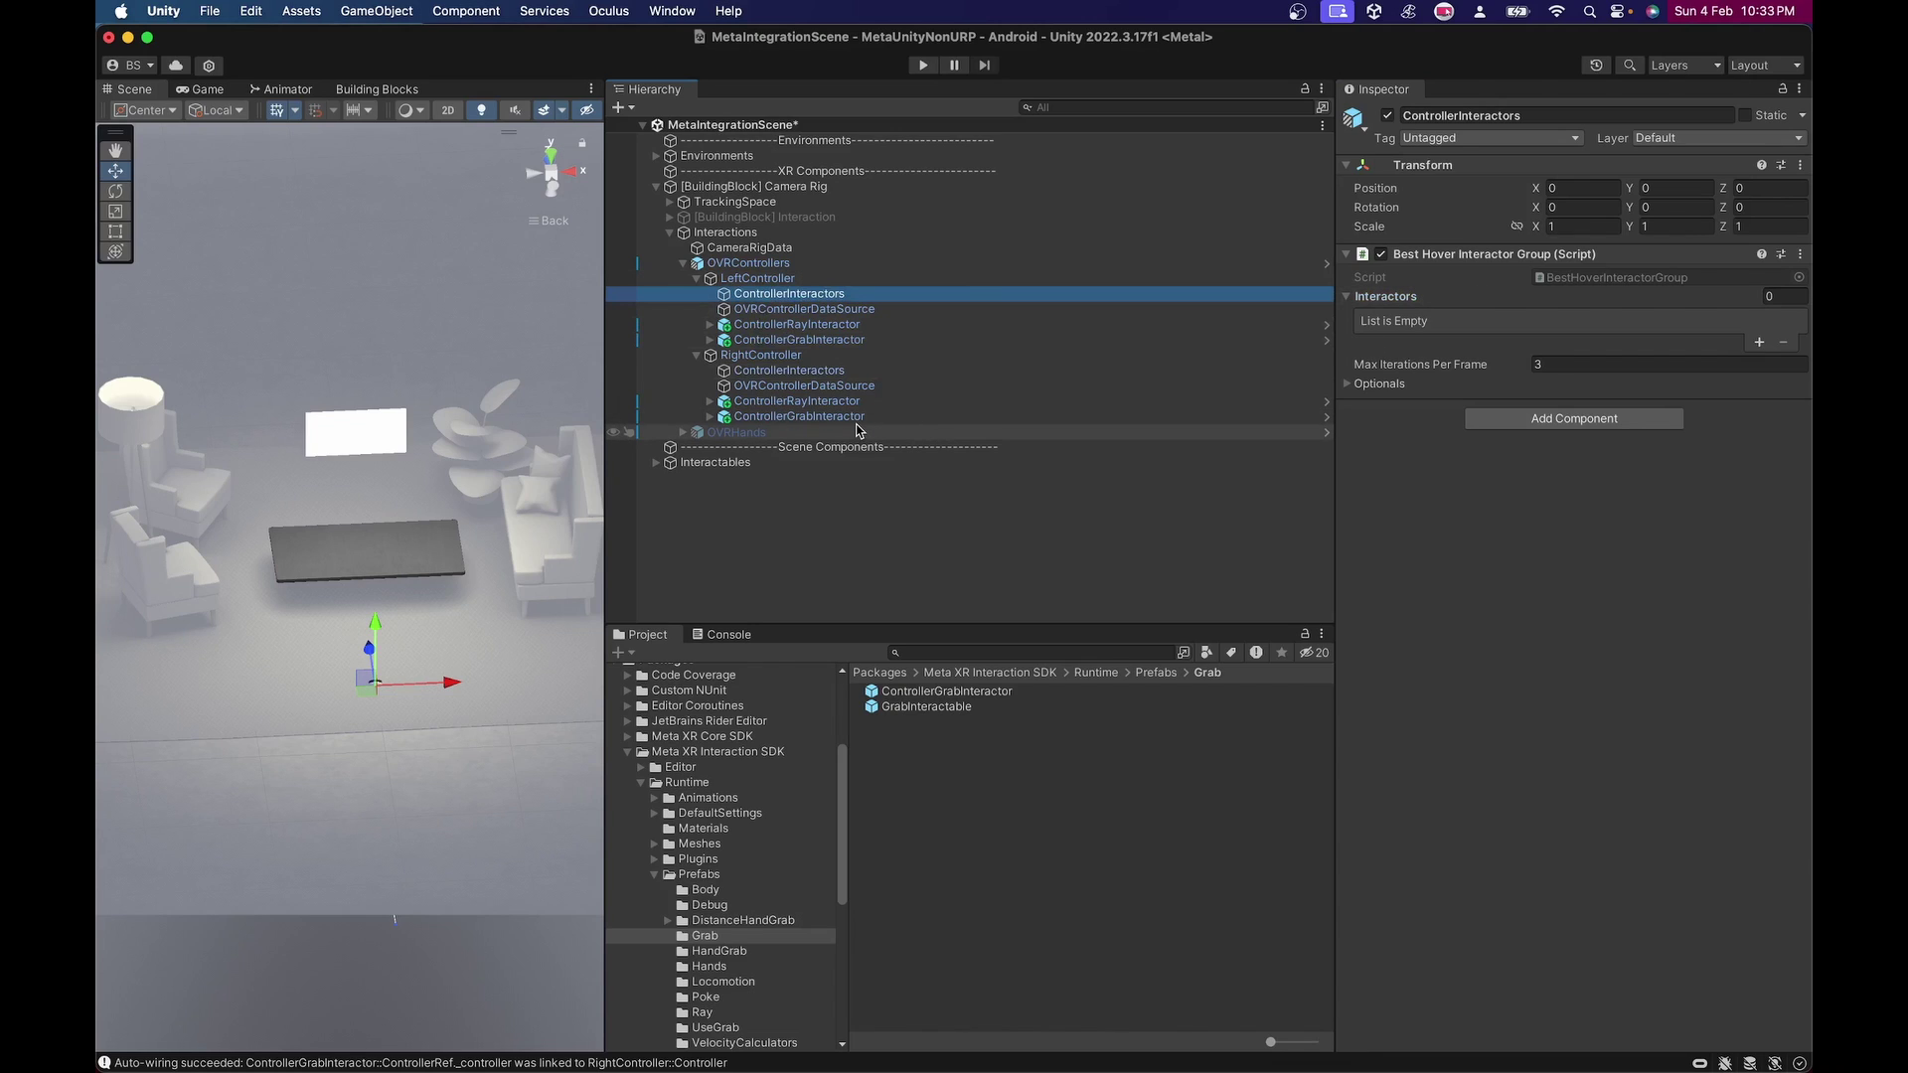
left_click(810, 338)
left_click(810, 400)
left_click(810, 415)
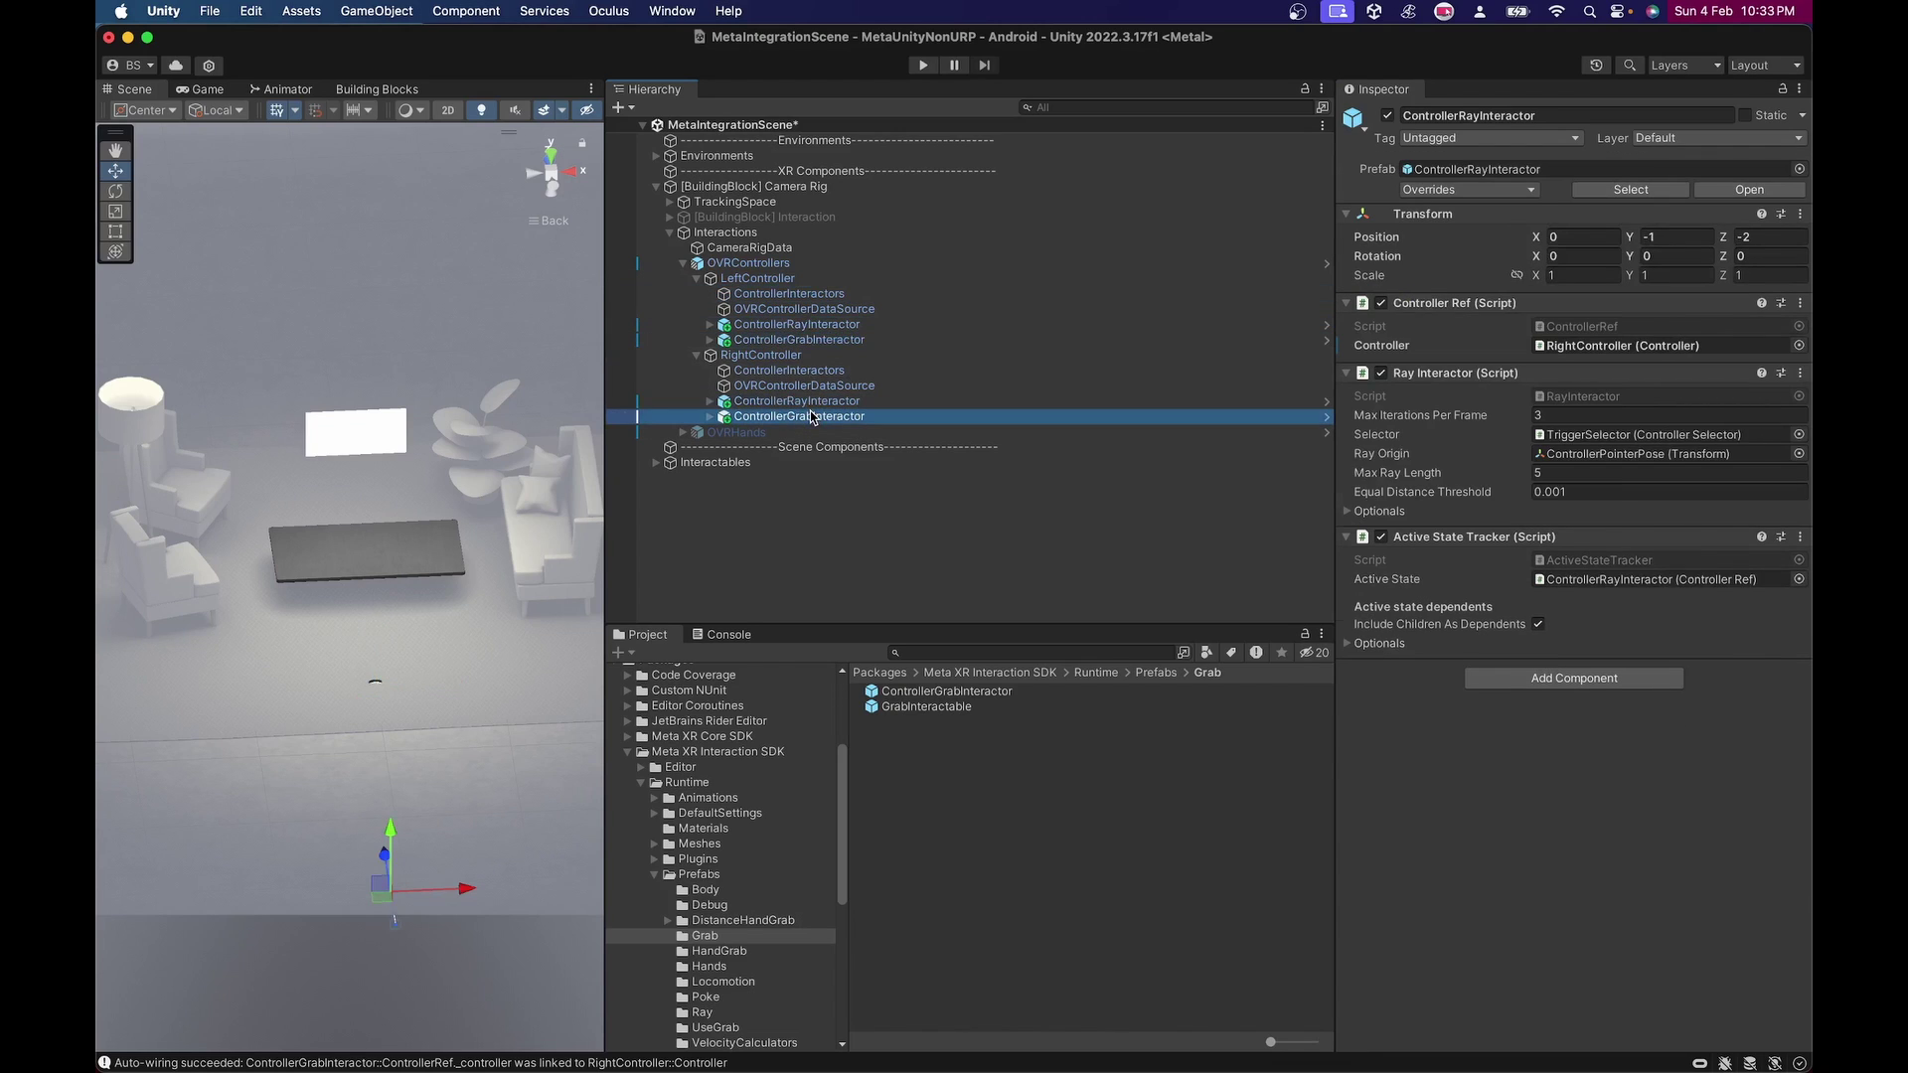
Step: Nest the ray and grab interactors of the left and right controllers under their respective ControllerInteractors objects
left_click(840, 325)
left_click(837, 340, "shift")
left_click_drag(828, 334, 812, 296)
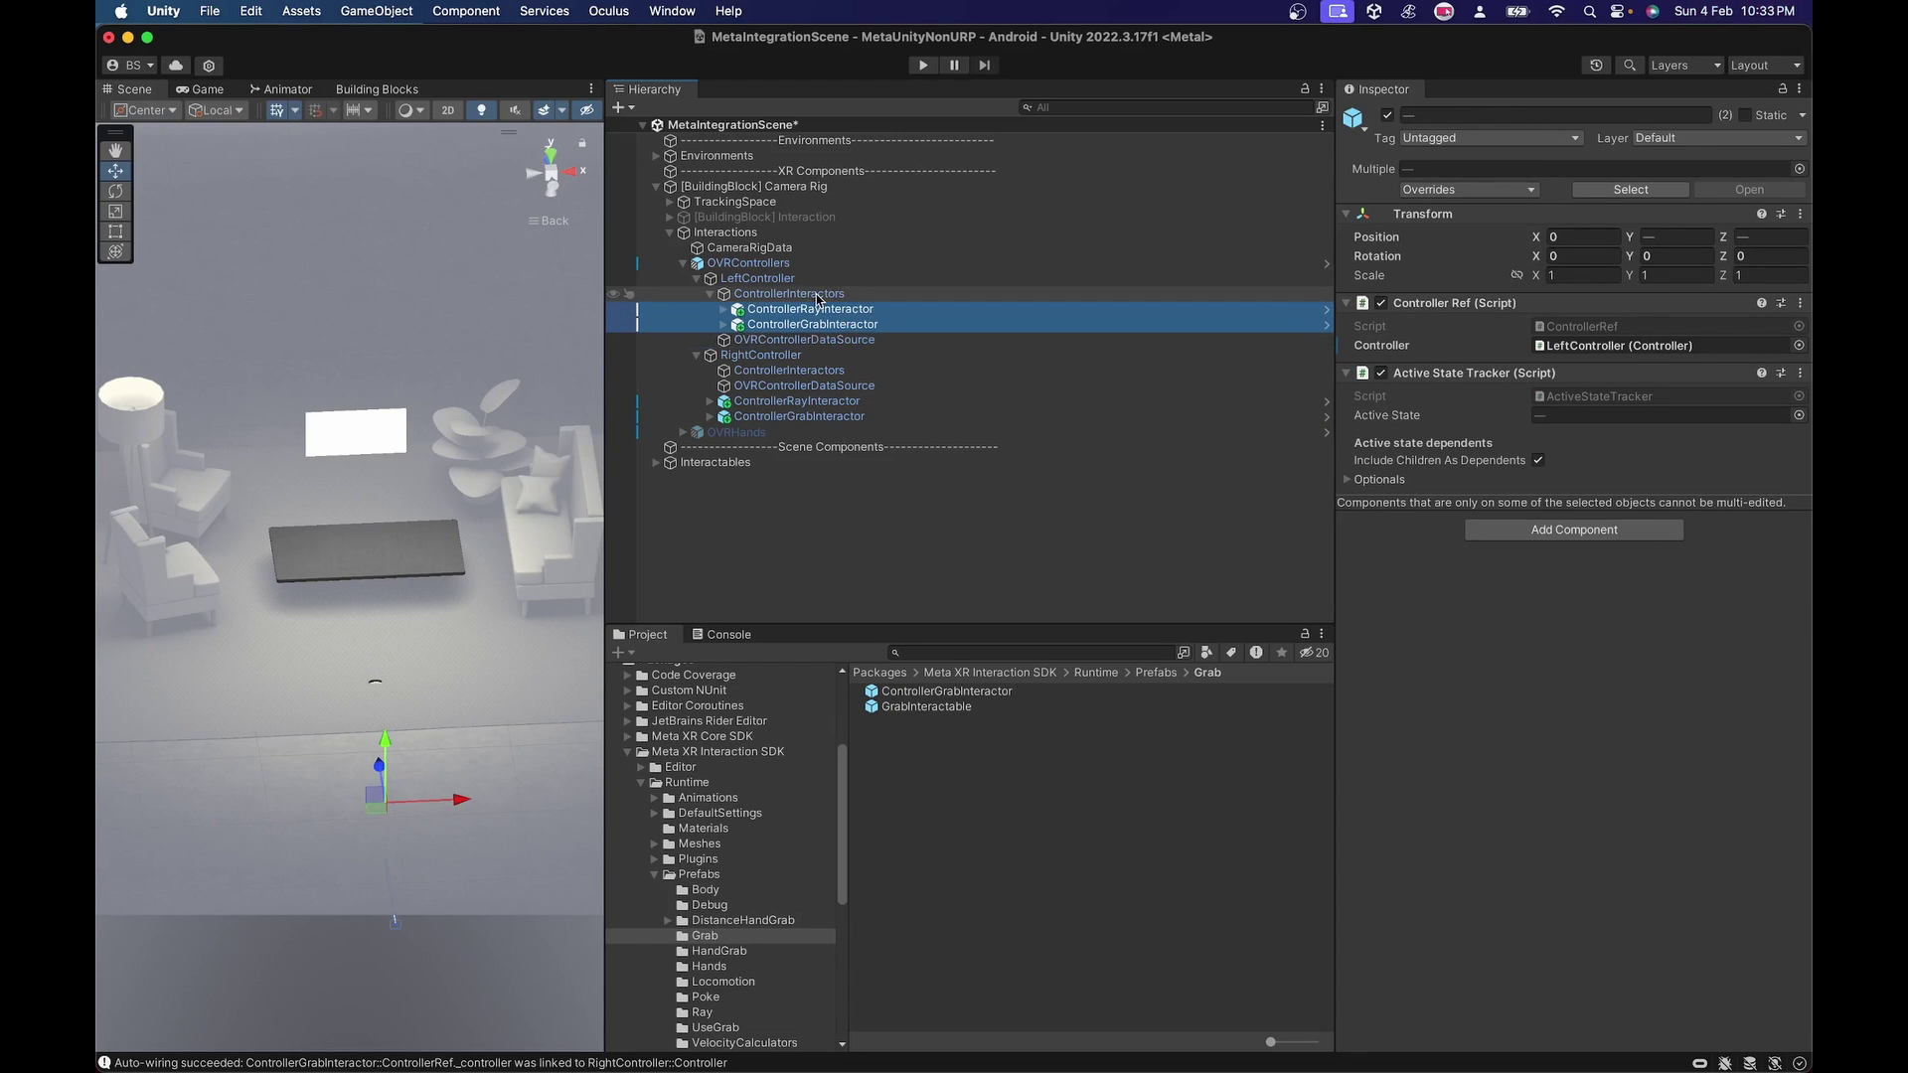
left_click(822, 402)
left_click(830, 418, "shift")
left_click_drag(829, 418, 813, 375)
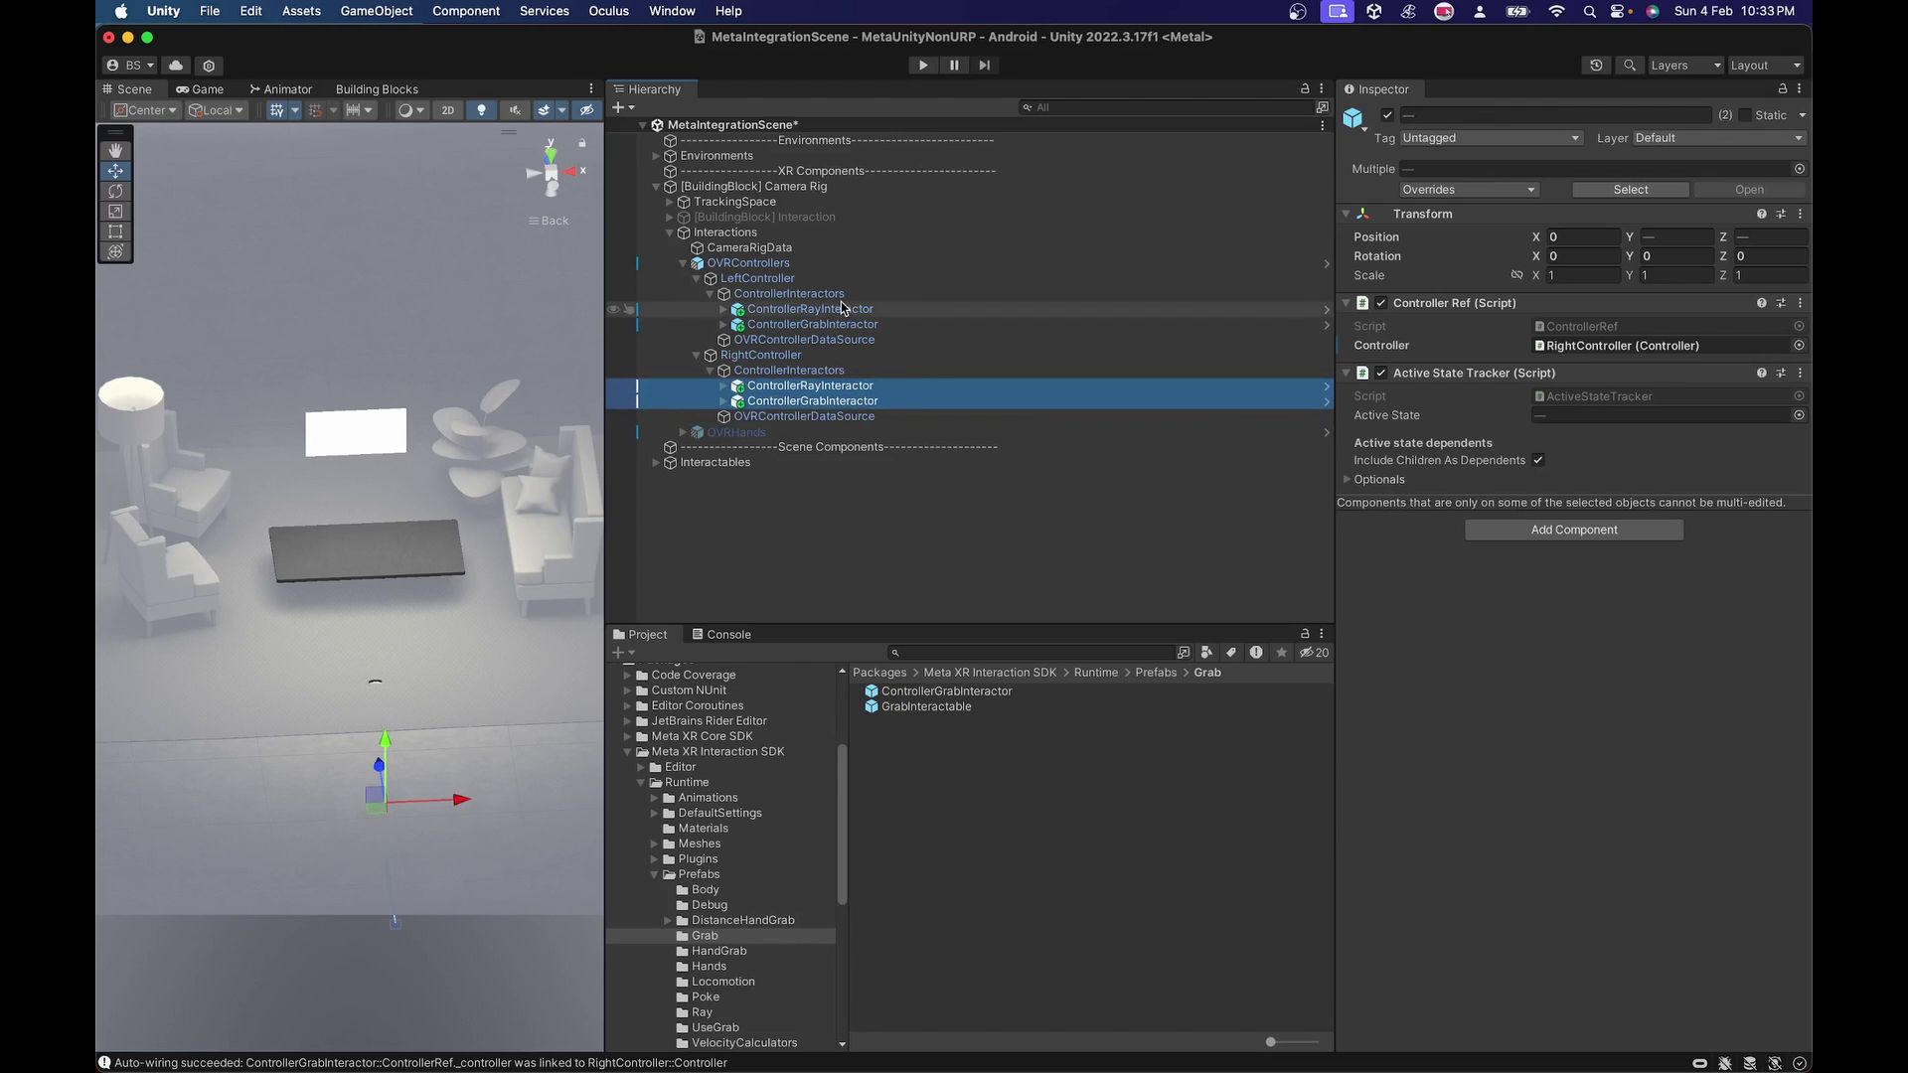
Step: Add each controller's ControllerRayInteractor and ControllerGrabInteractor to the Interactors list of its own ControllerInteractors group
left_click(835, 298)
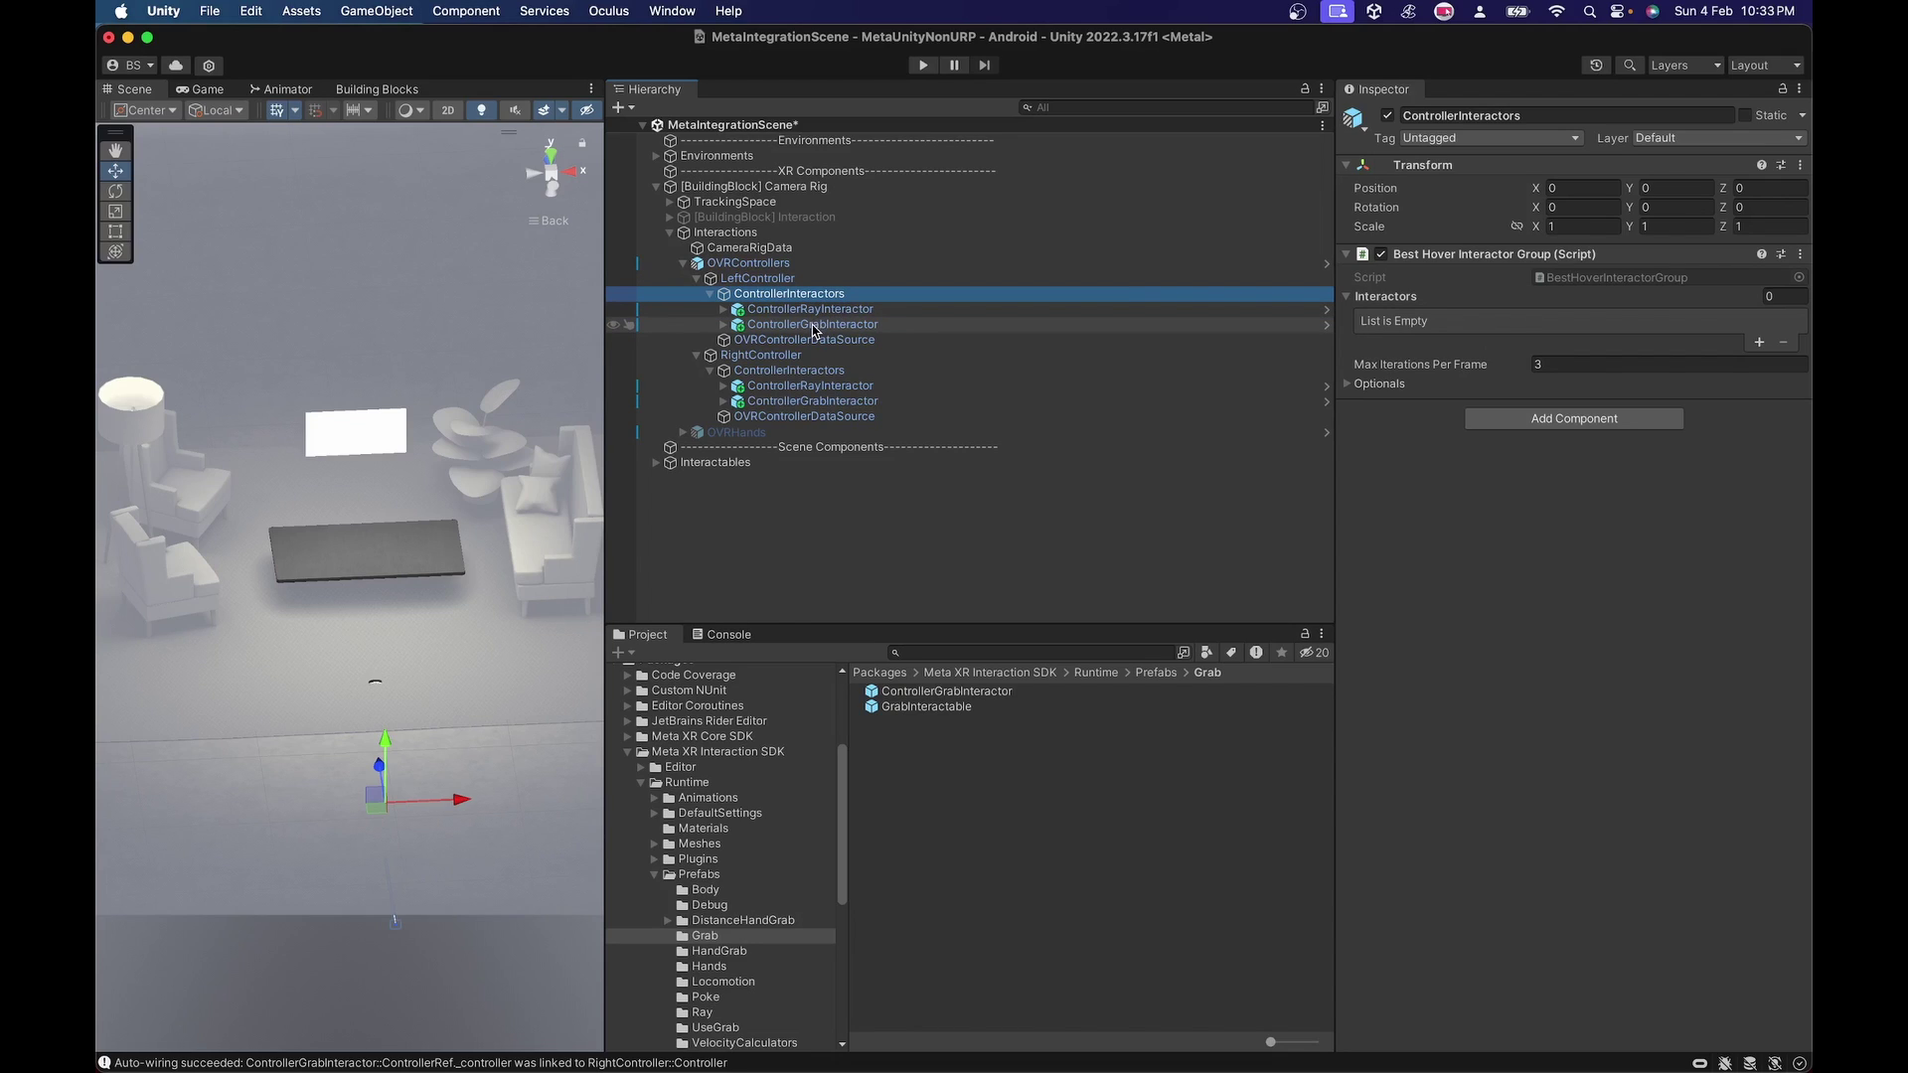
left_click_drag(810, 309, 1388, 306)
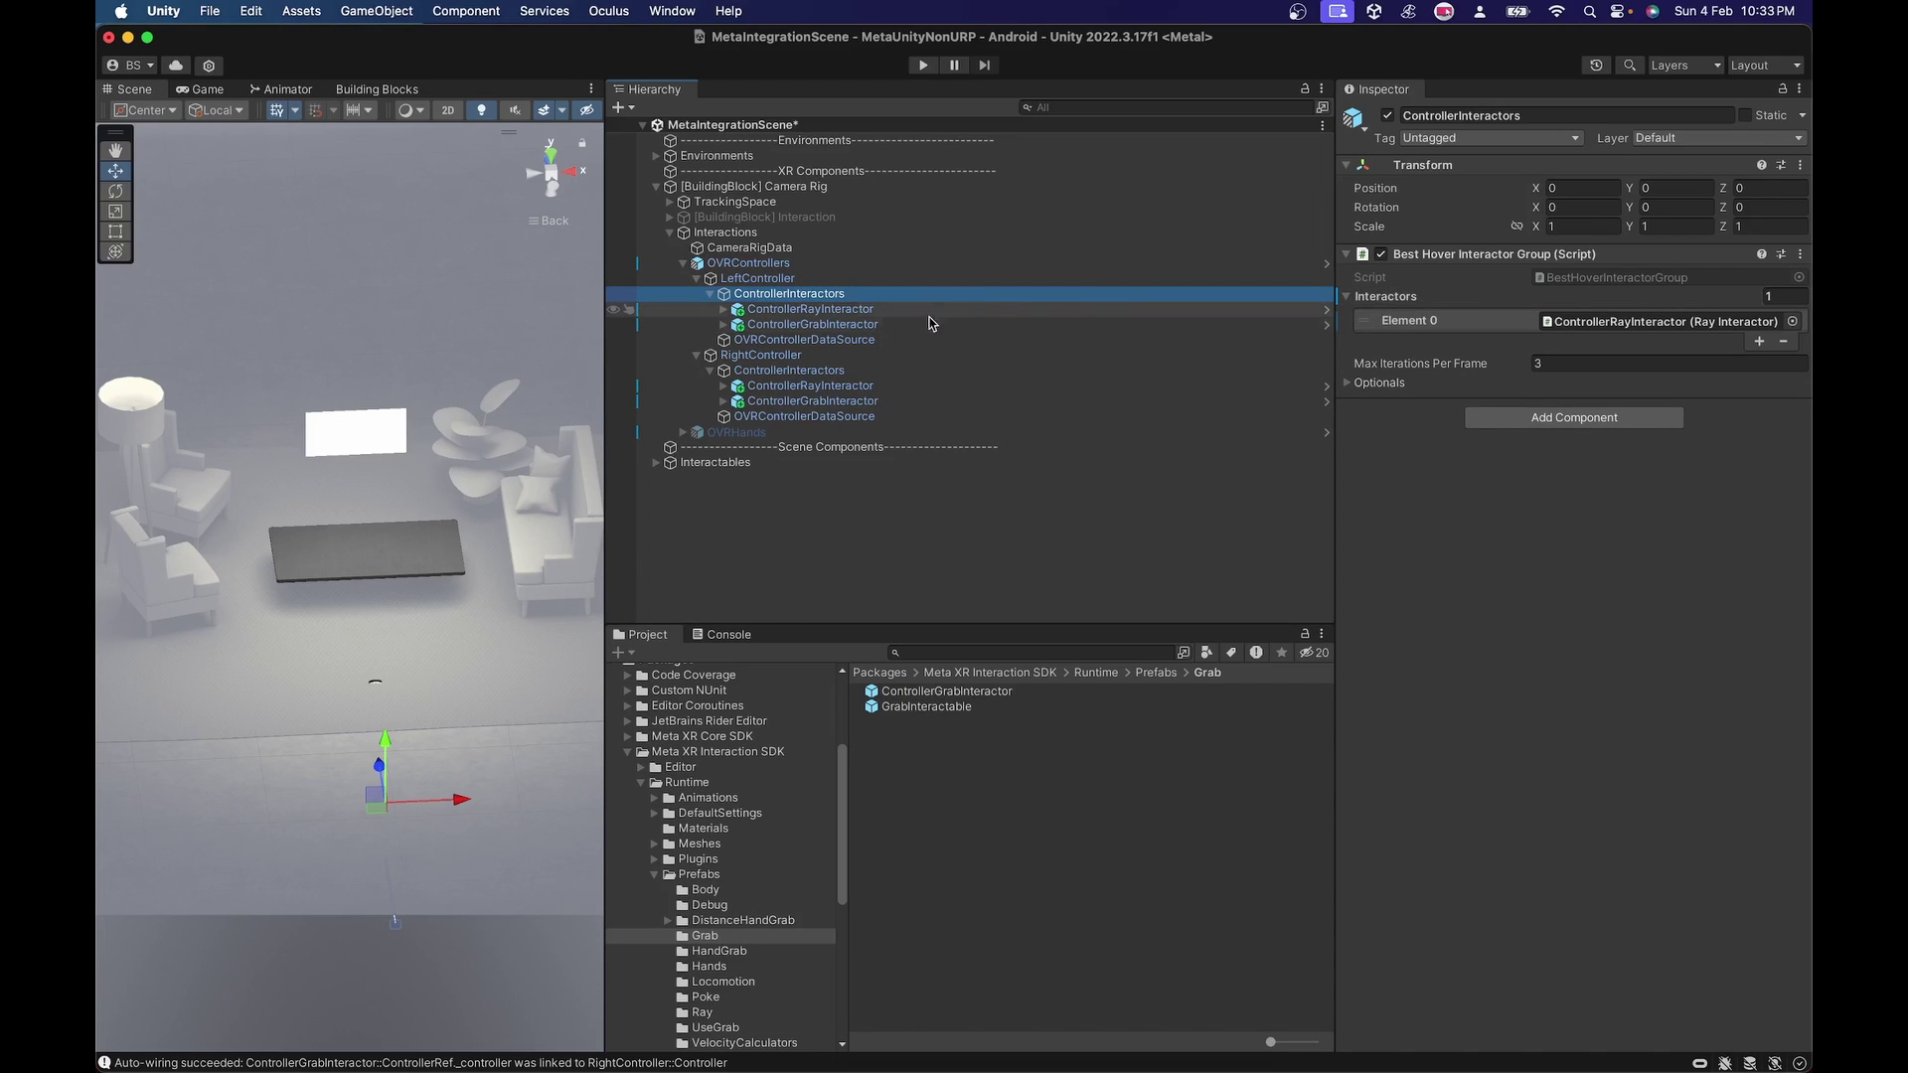
left_click_drag(836, 329, 1510, 300)
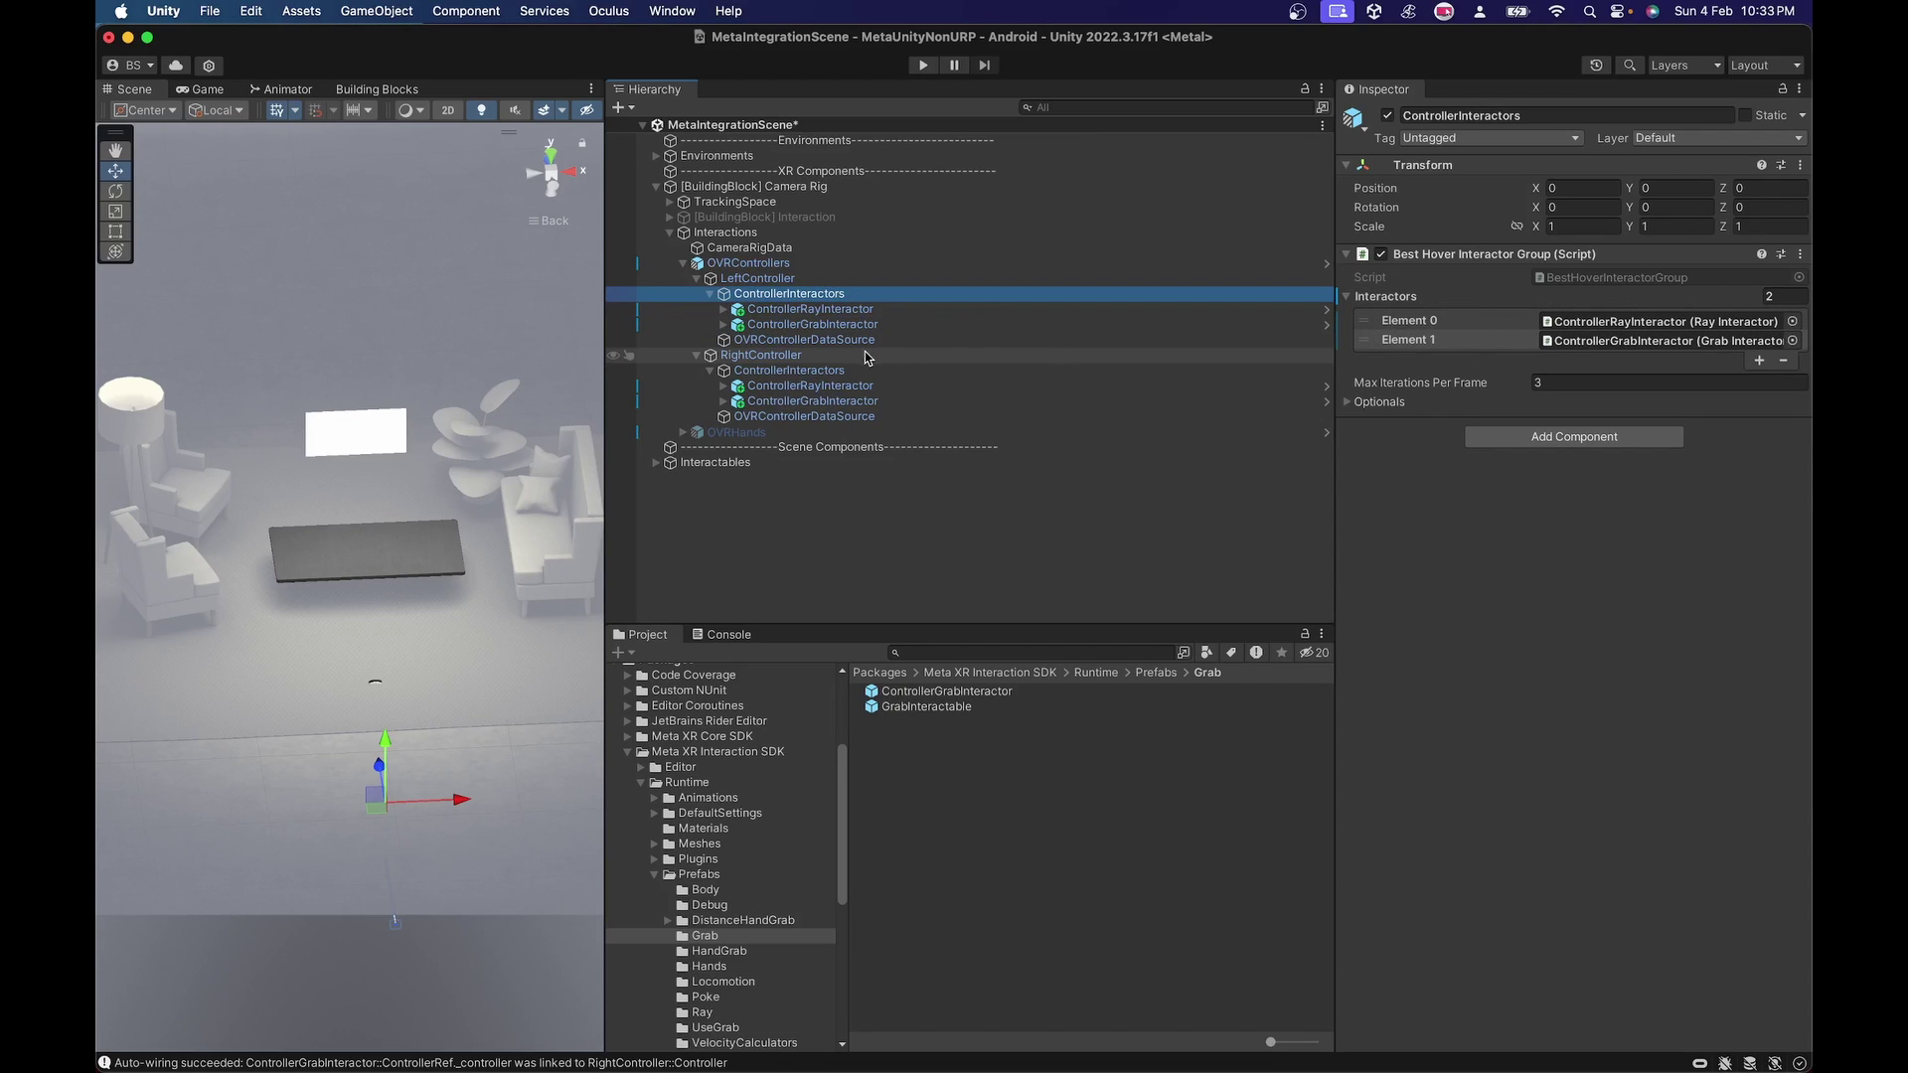
left_click(821, 372)
left_click_drag(821, 390, 1411, 300)
left_click_drag(852, 402, 1412, 300)
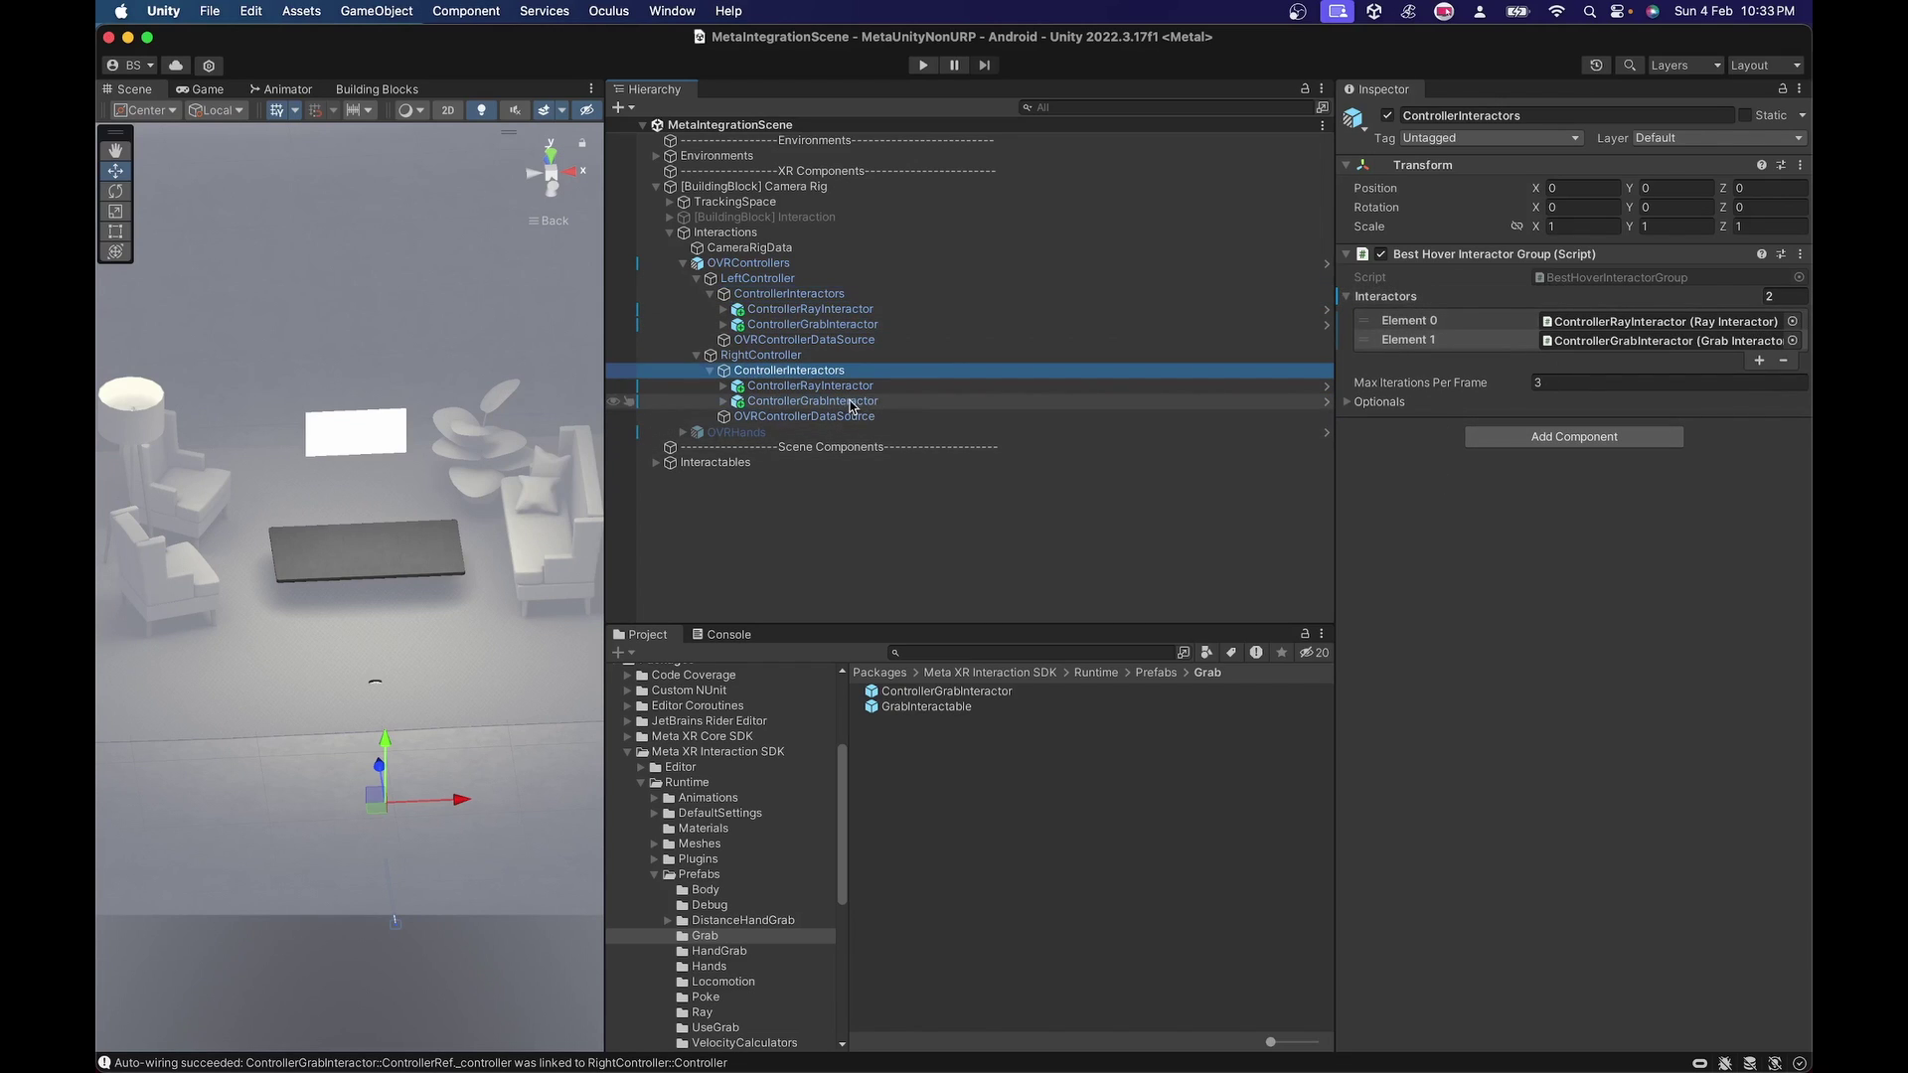
Step: Examine the left grab interactor's GripButtonSelector, including its Controller Button Usage and Require Button Usages options
left_click(820, 324)
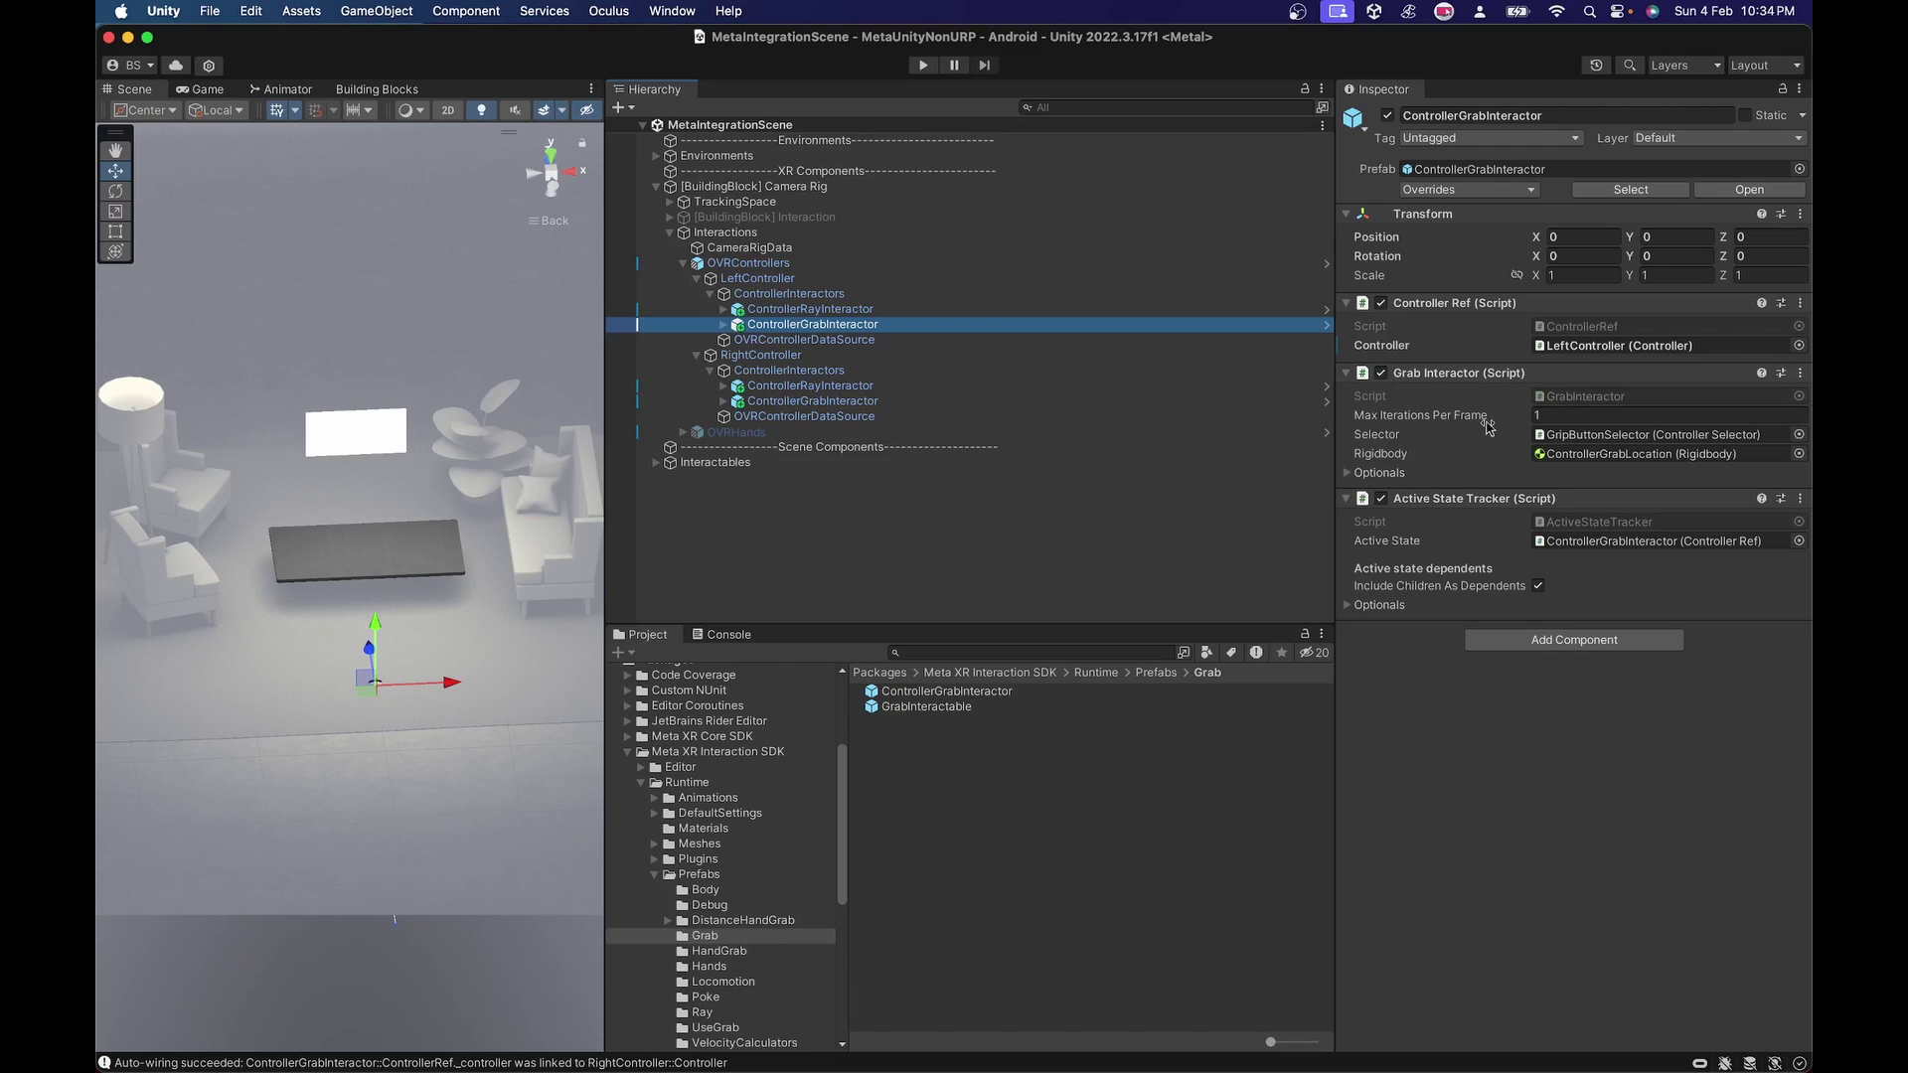
left_click(1555, 415)
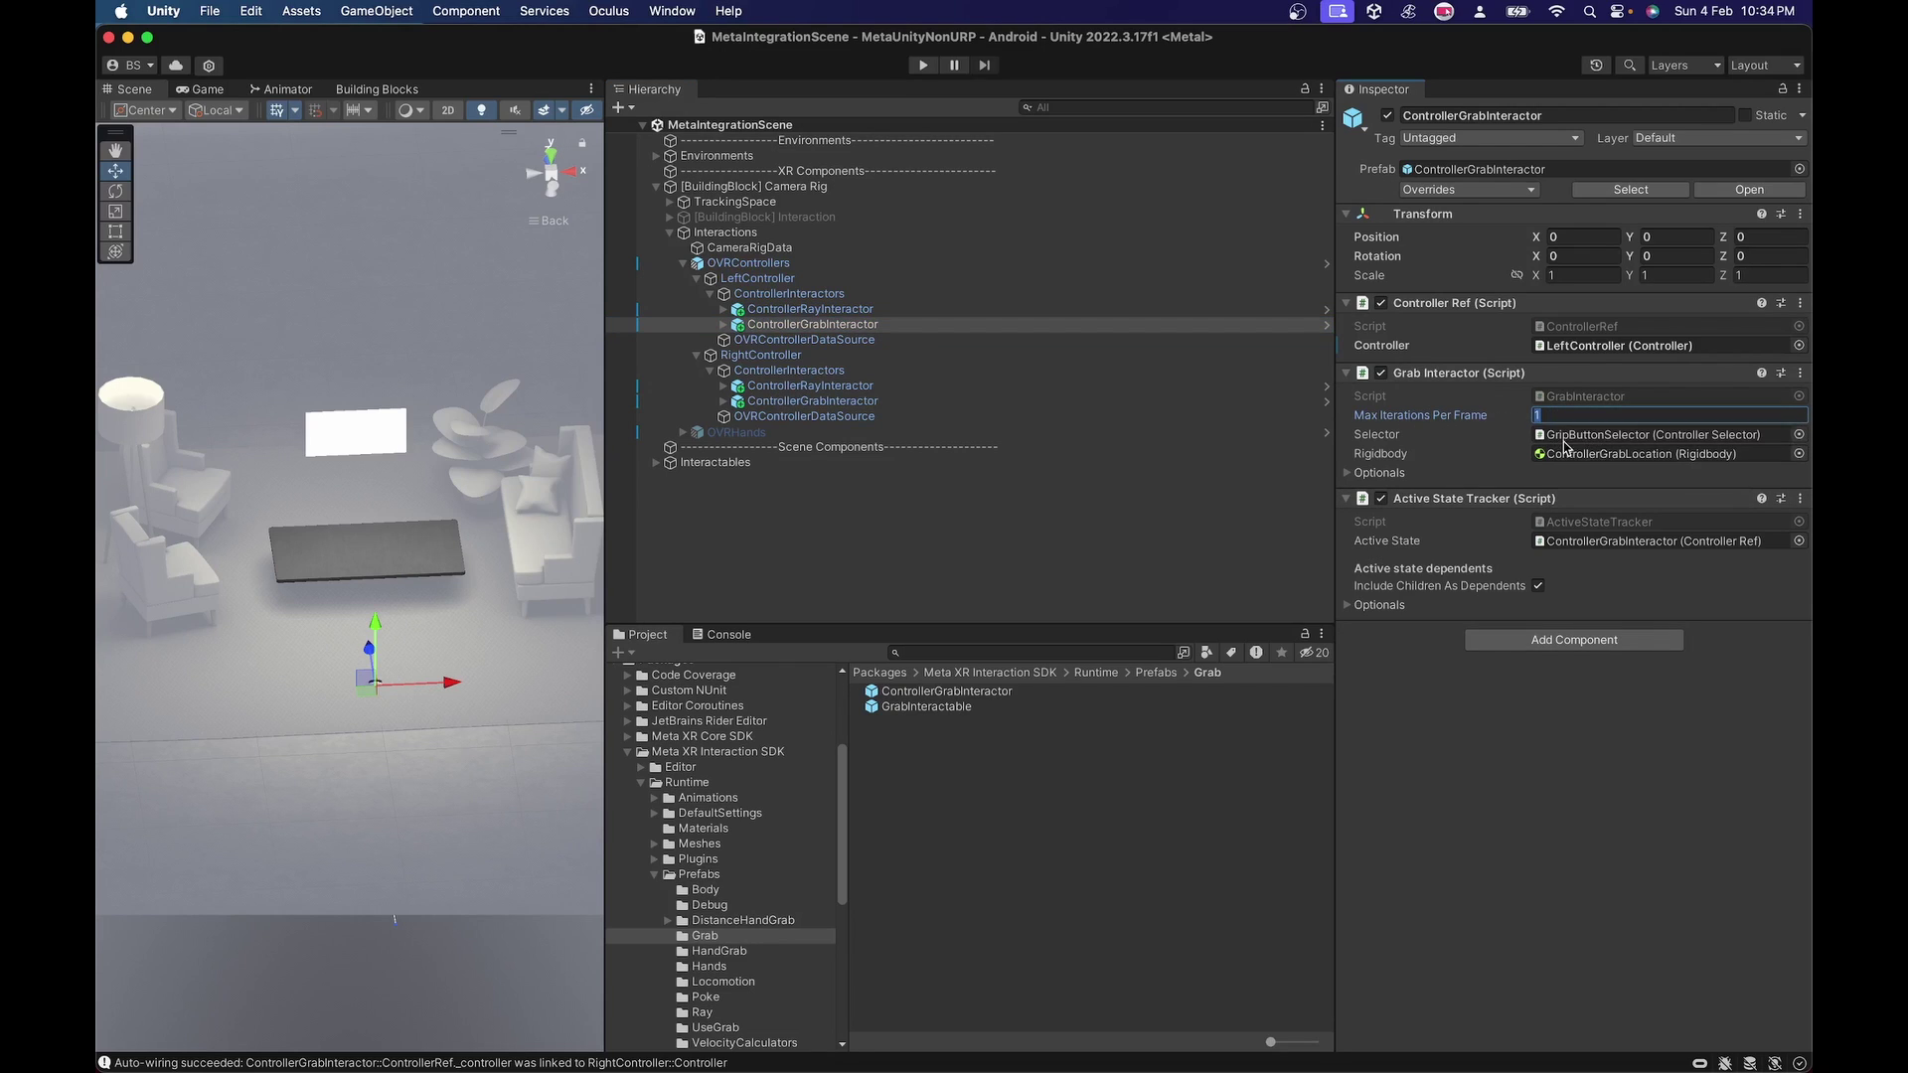
left_click(1590, 438)
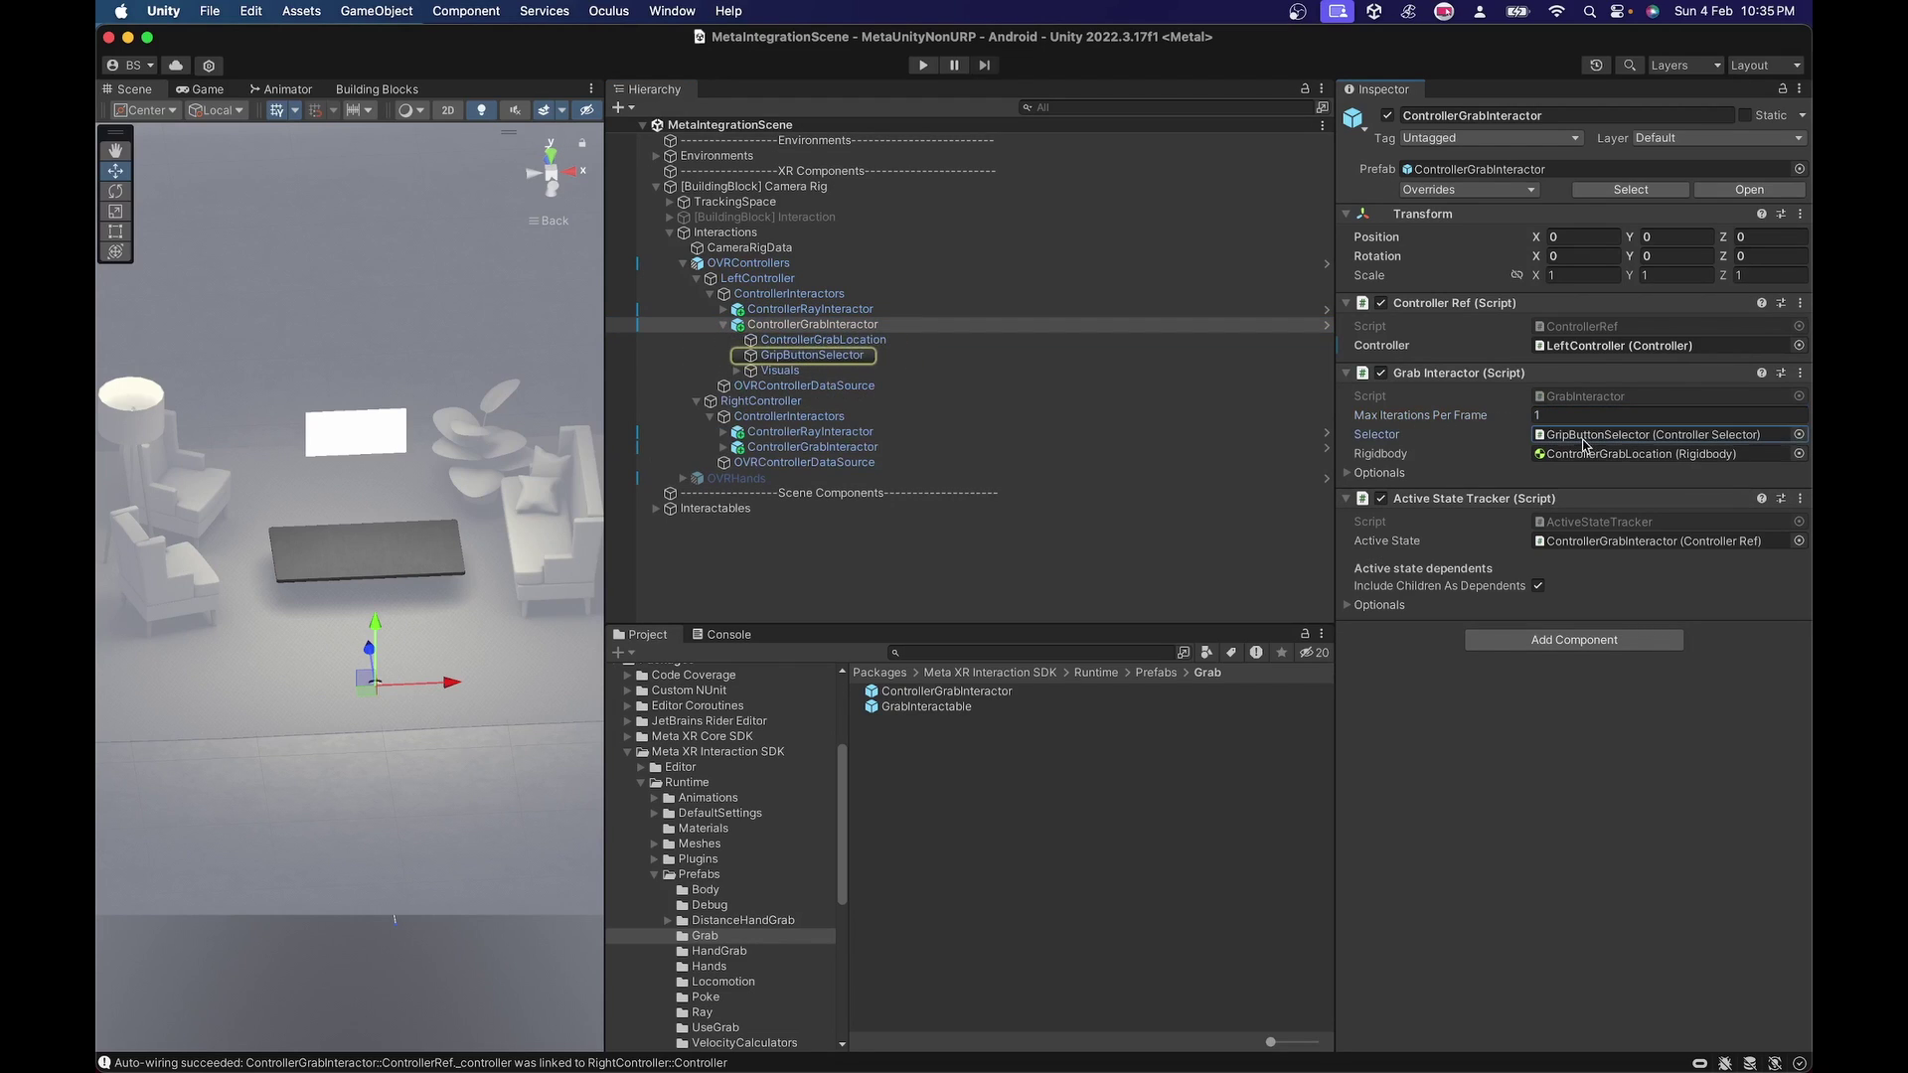
left_click(812, 355)
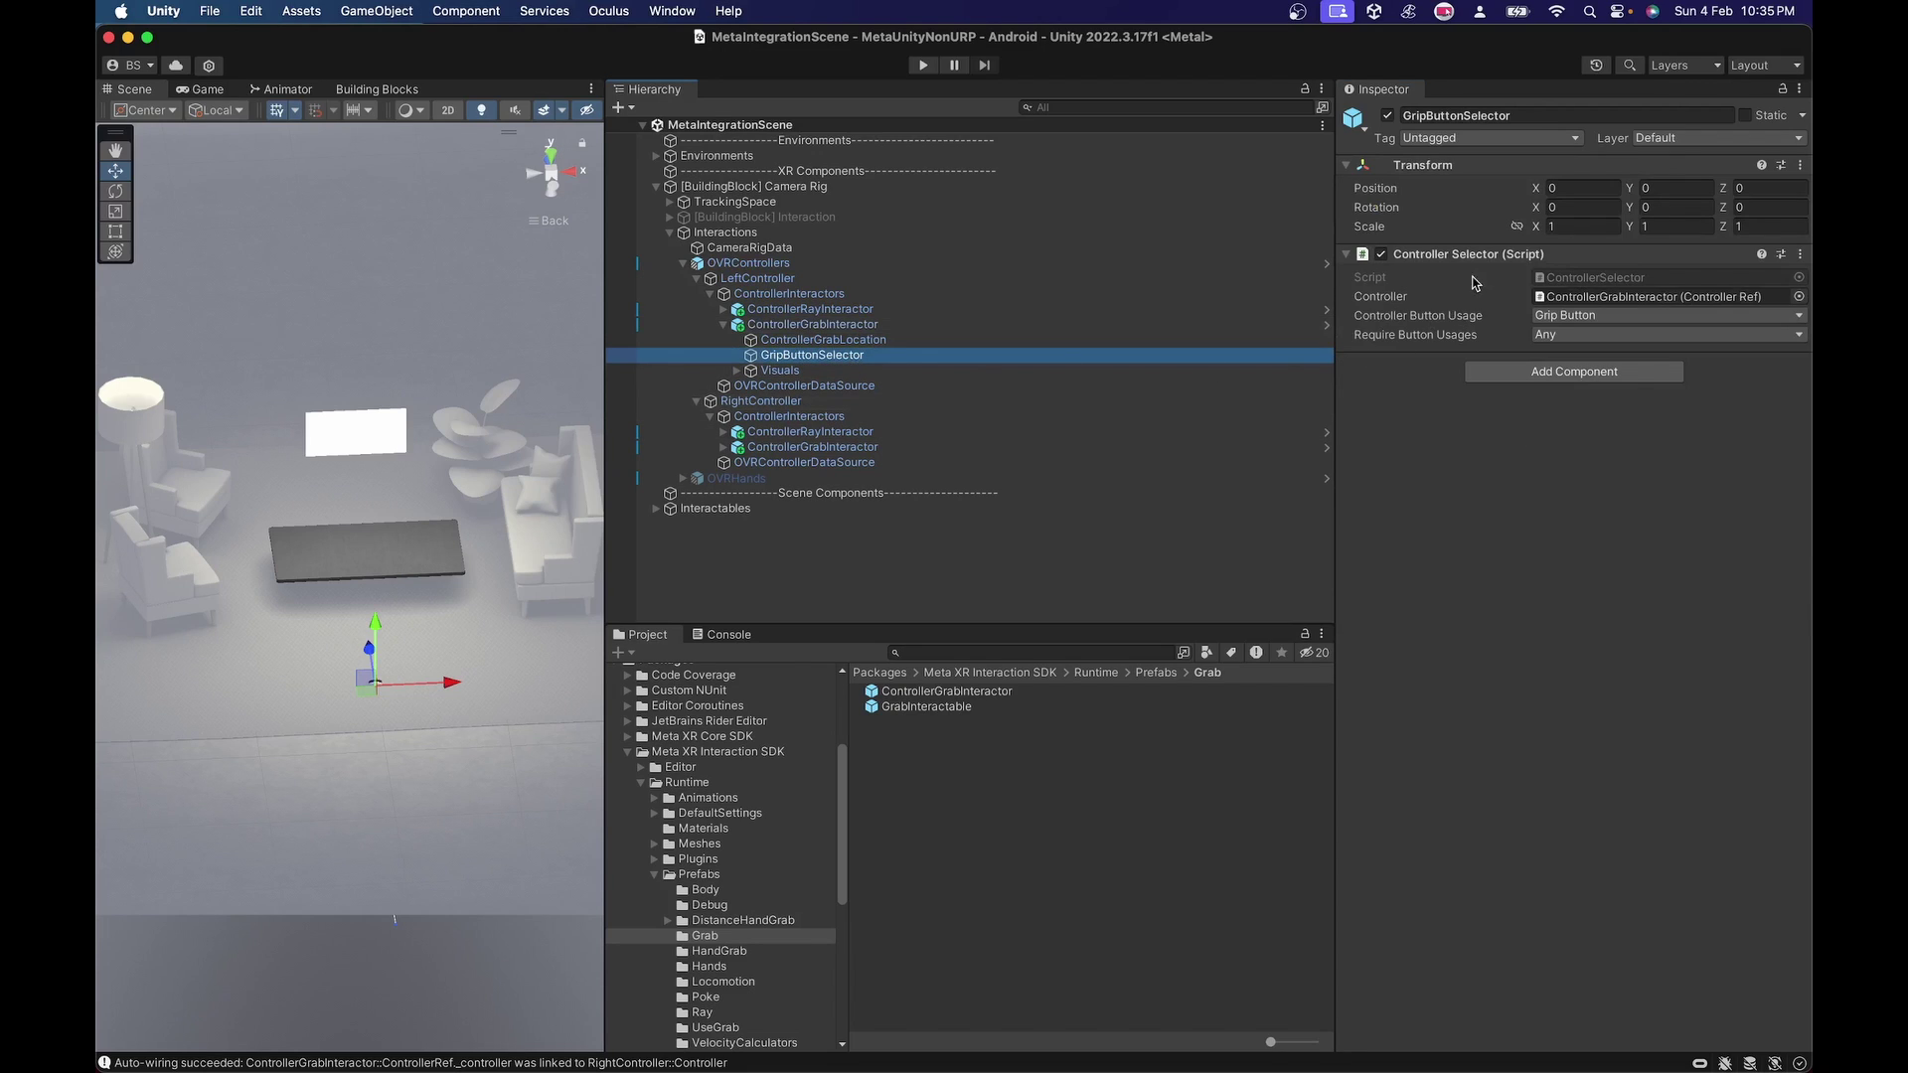
left_click(1580, 315)
left_click(1482, 417)
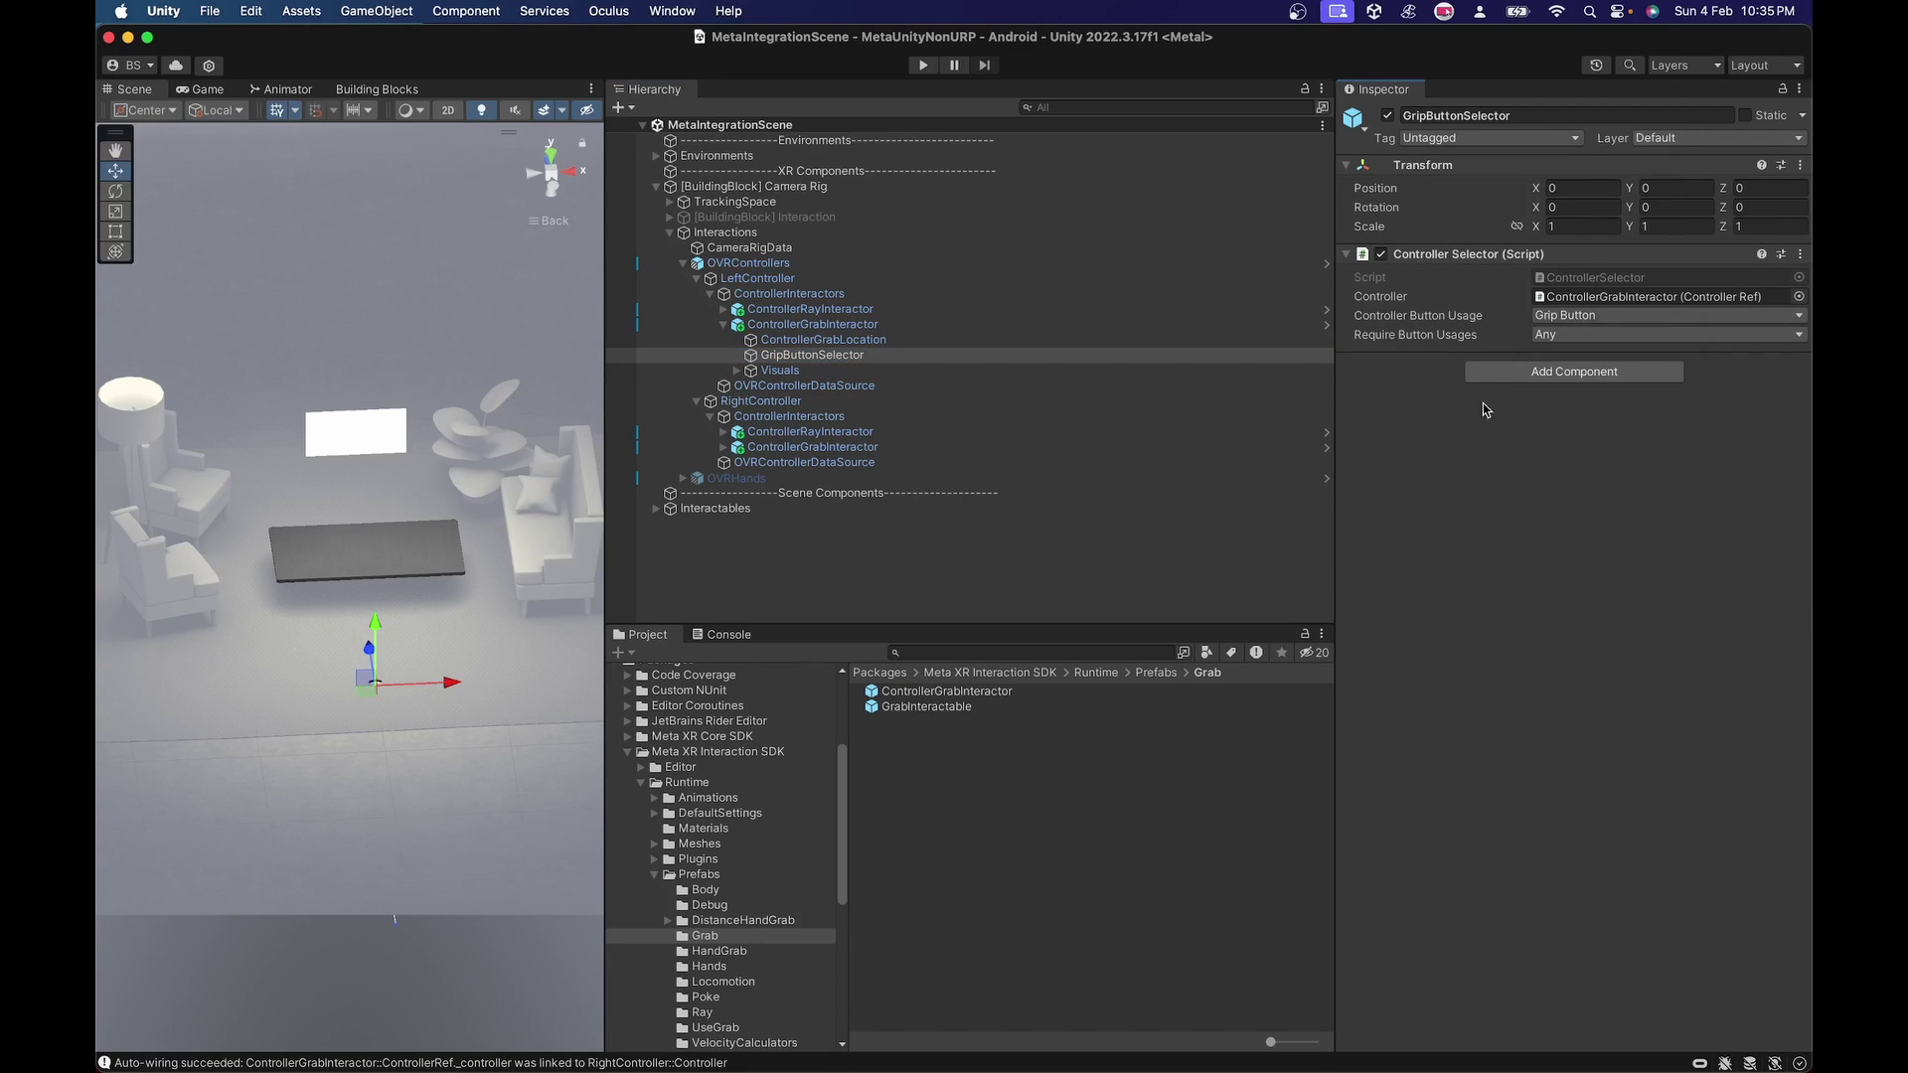
left_click(1561, 338)
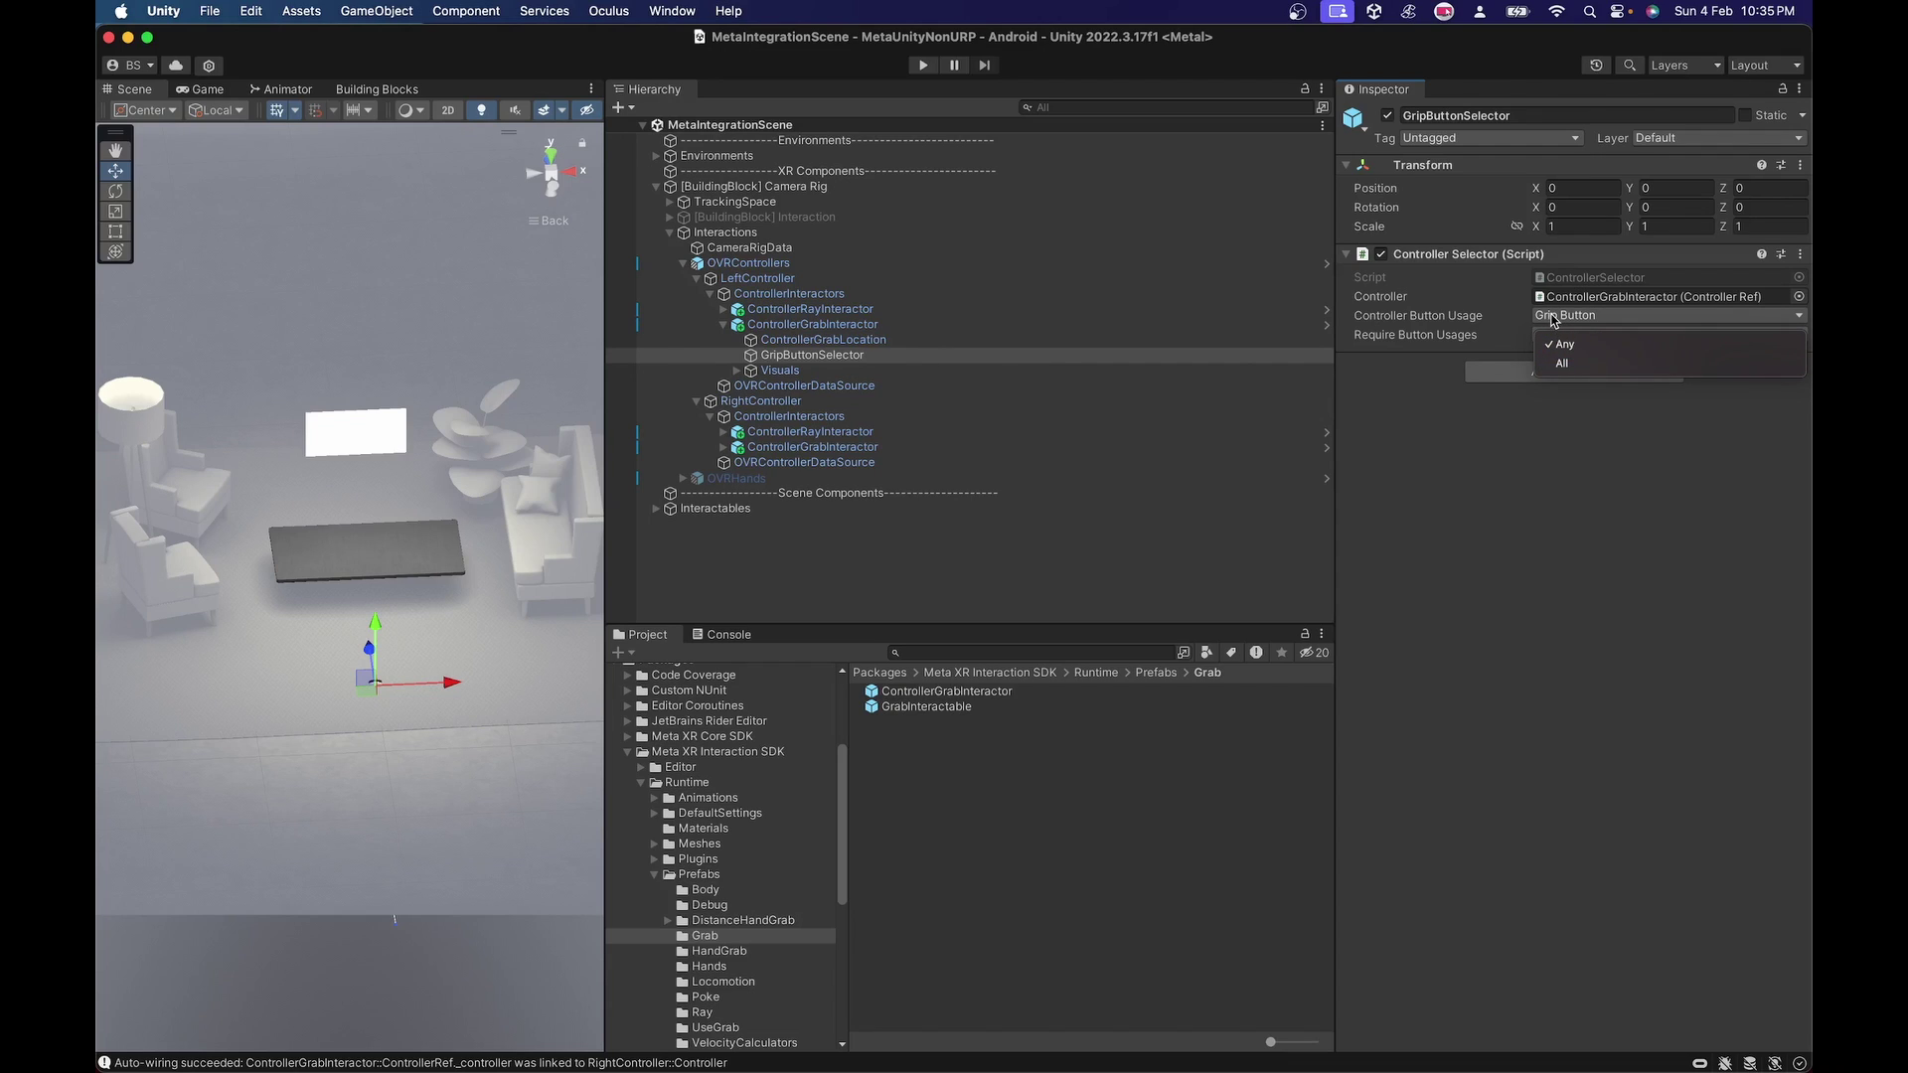
left_click(1563, 342)
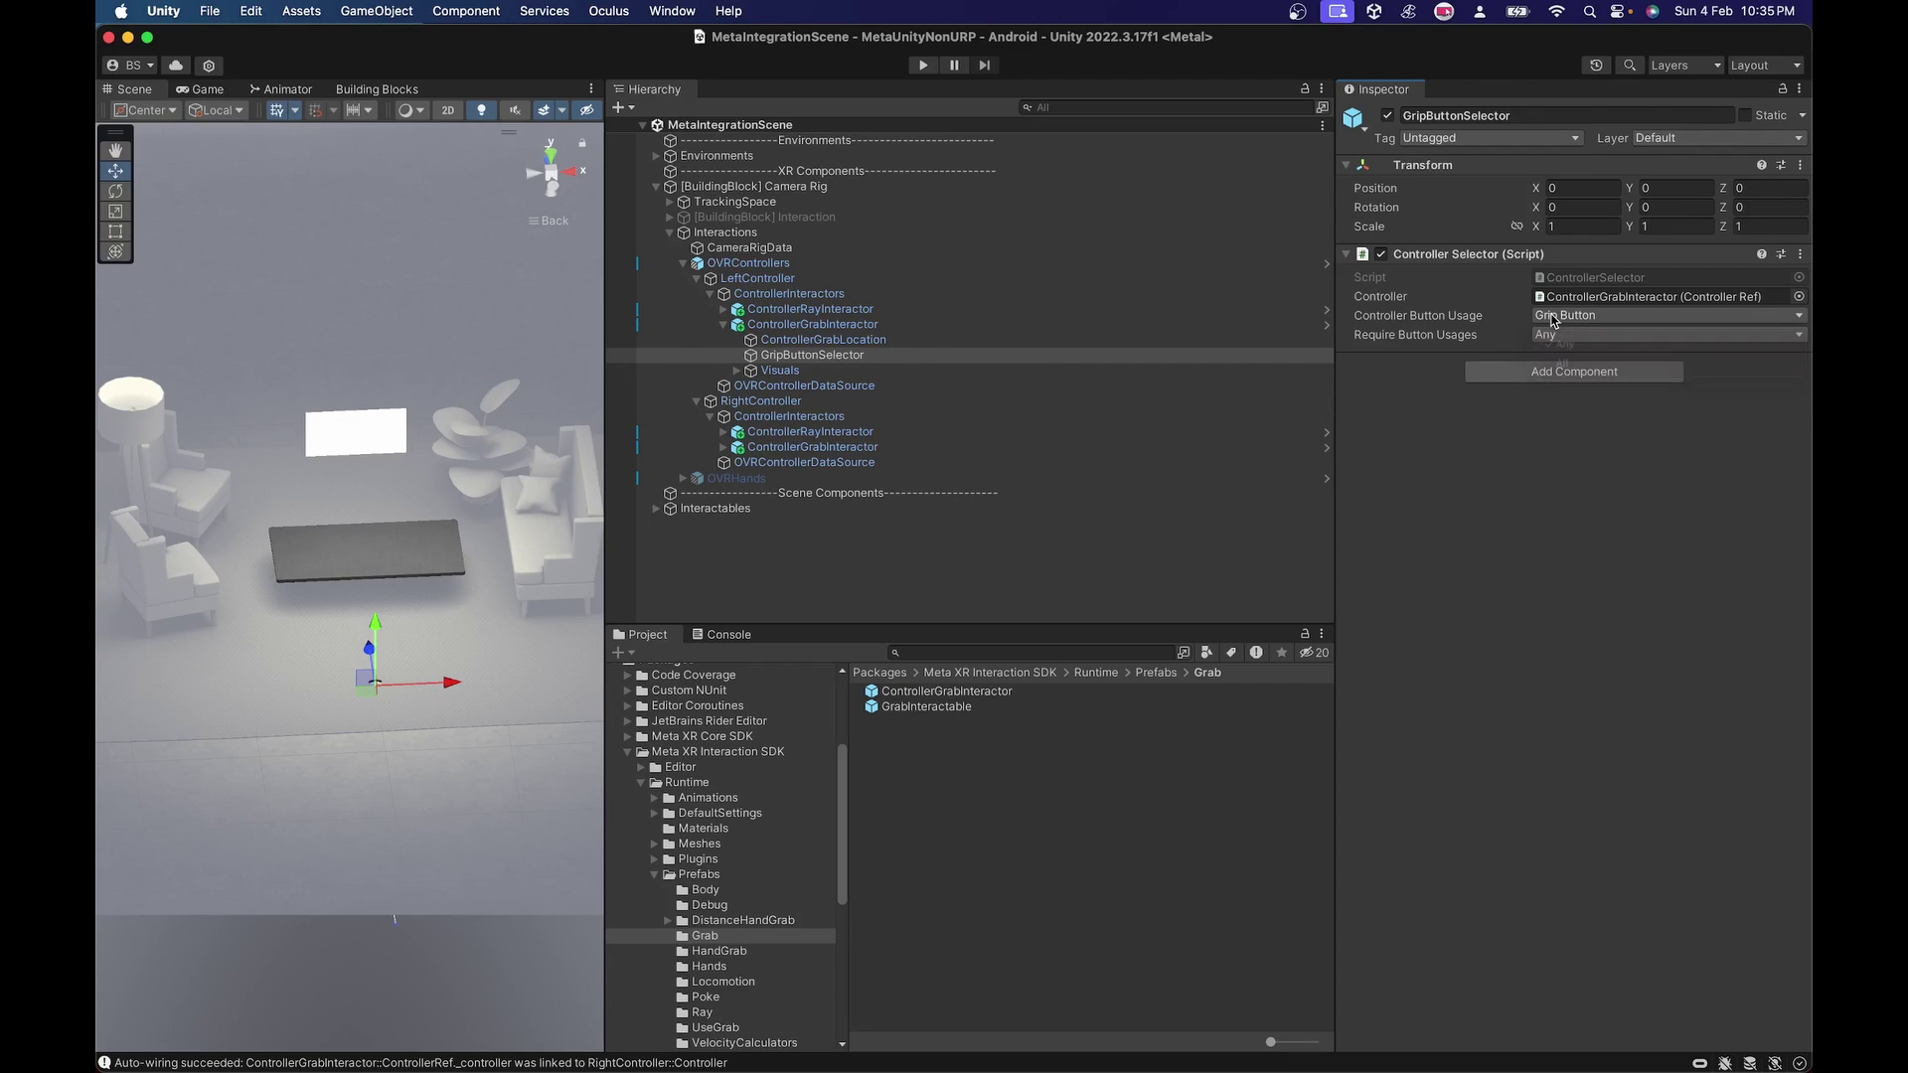
Step: Locate the left grab interactor's Rigidbody reference and inspect the ControllerGrabLocation object's components
left_click(830, 325)
left_click(1560, 456)
left_click(875, 341)
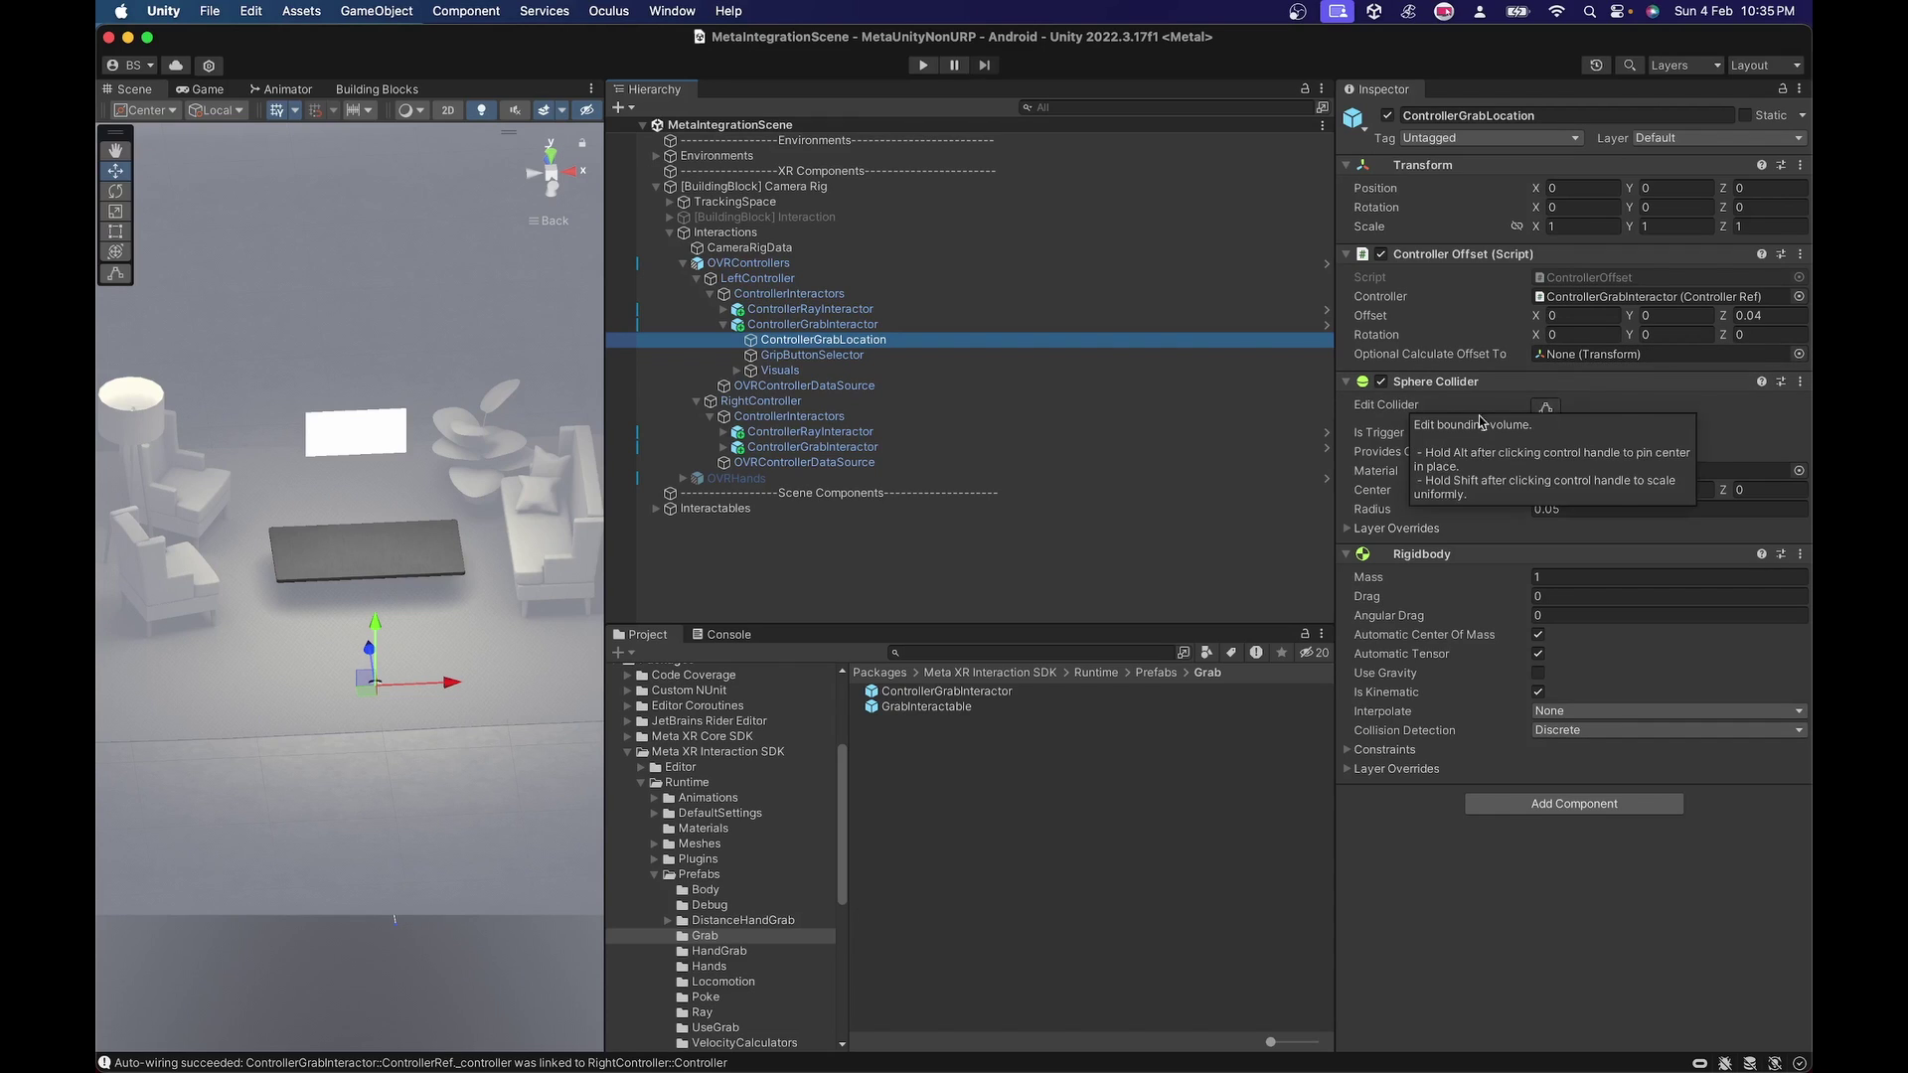
Step: Inspect the ControllerGrabLocation's sphere collider up close in the scene with collider editing active
key("f")
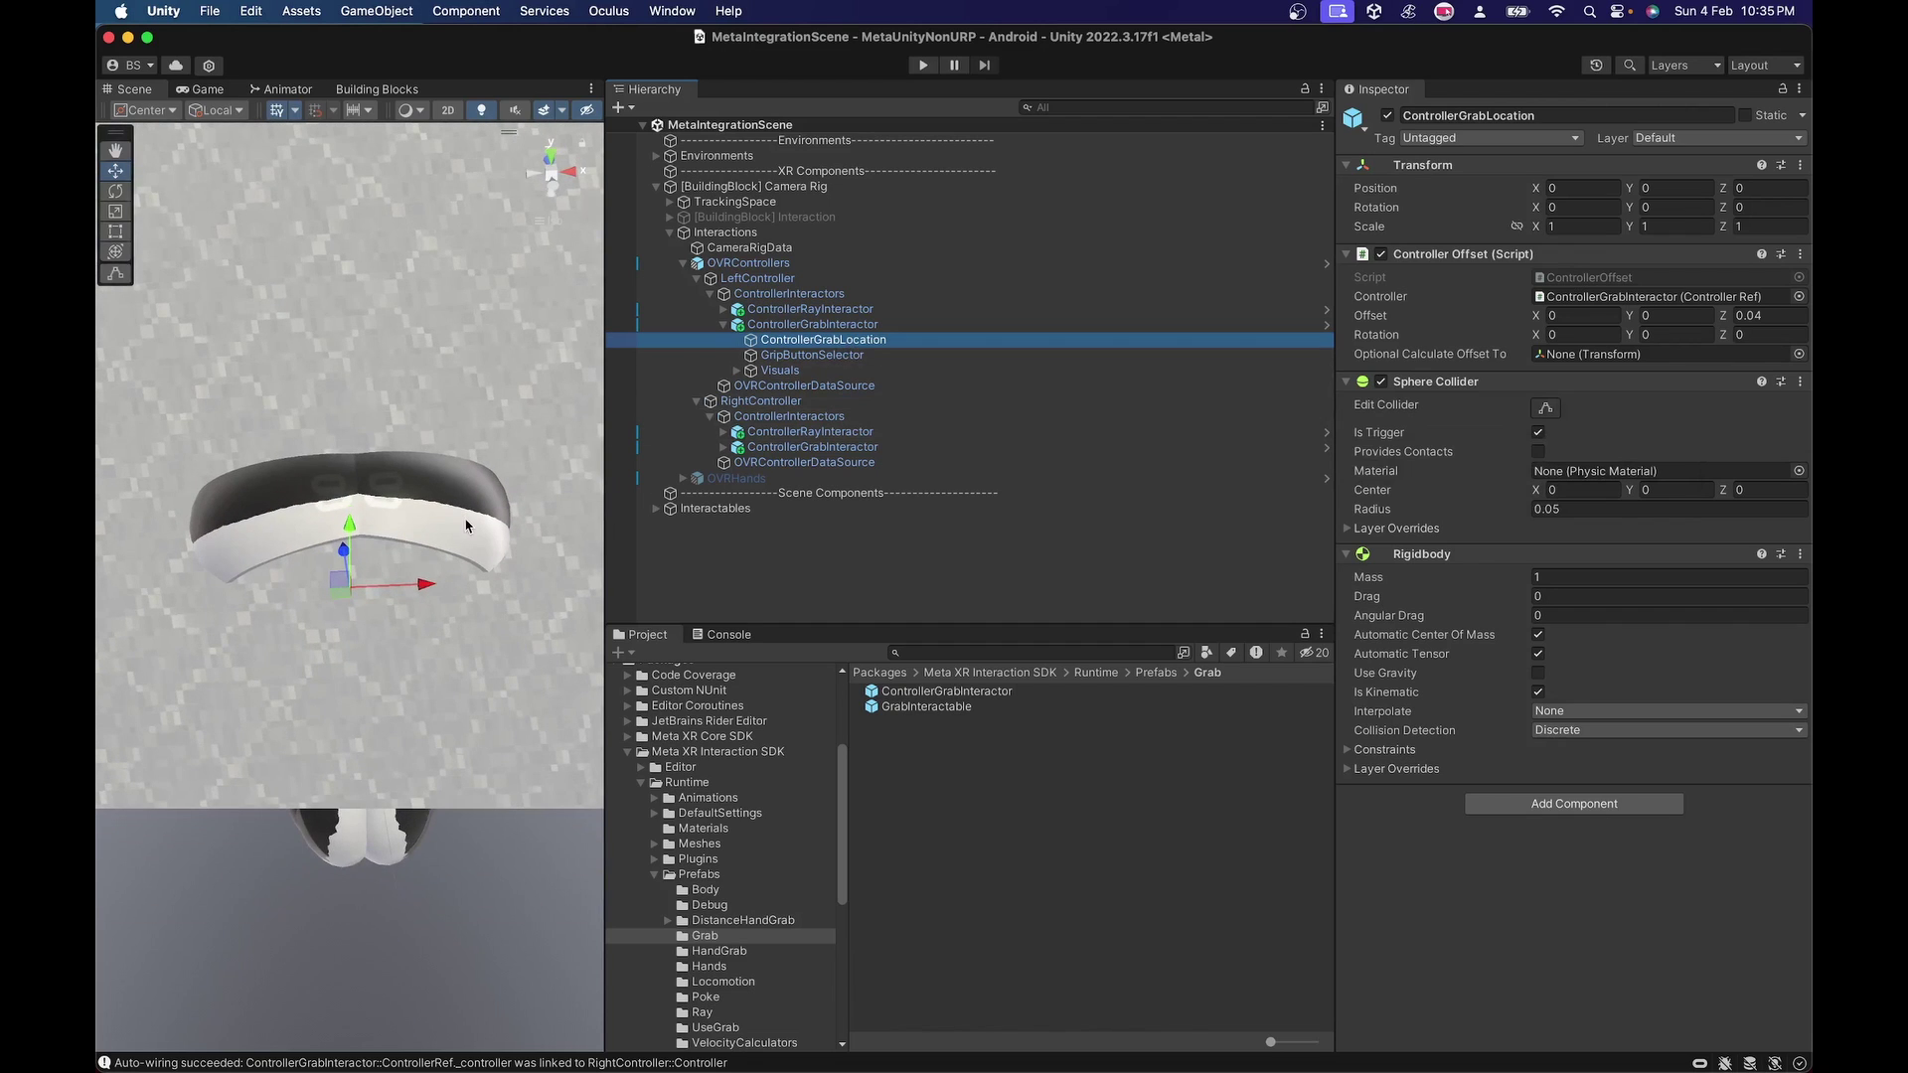
left_click(1547, 412)
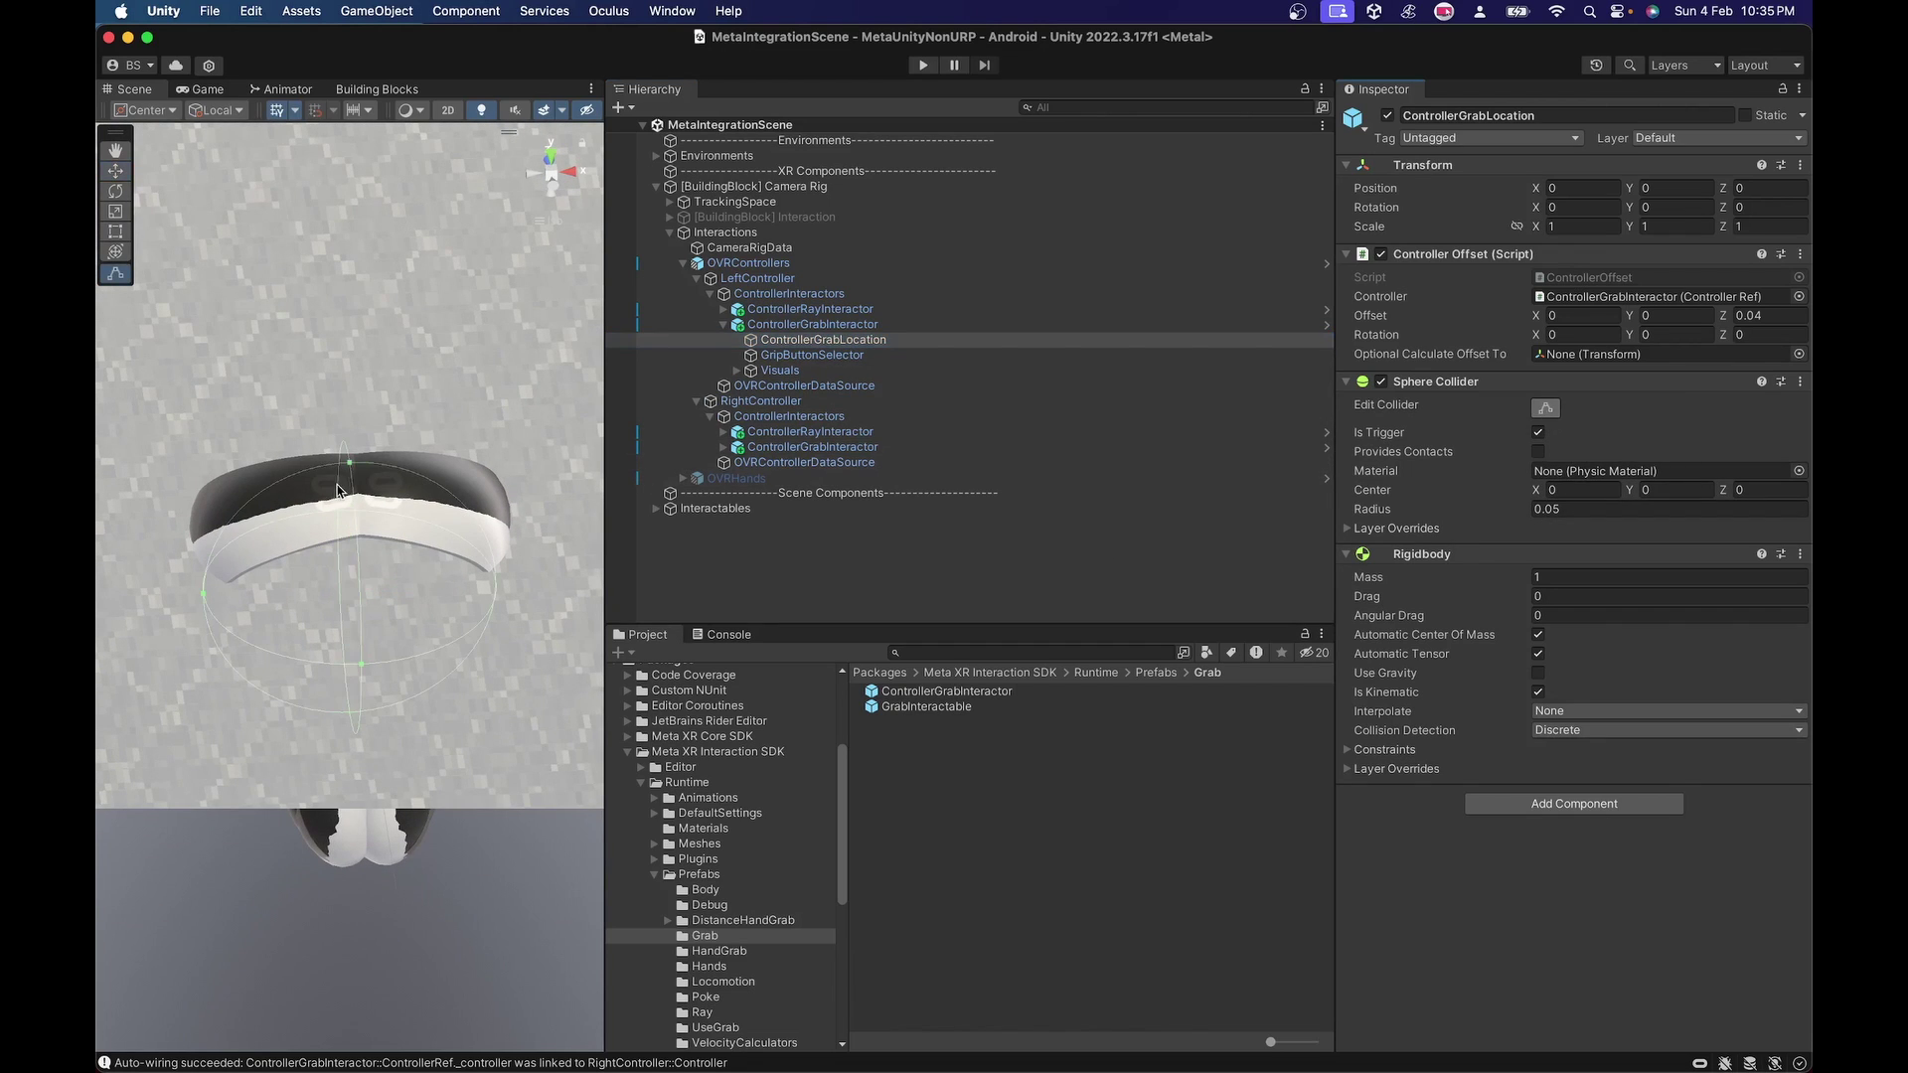
scroll(378, 524, "up", 3)
scroll(377, 524, "down", 3)
left_click_drag(295, 596, 767, 495, "alt")
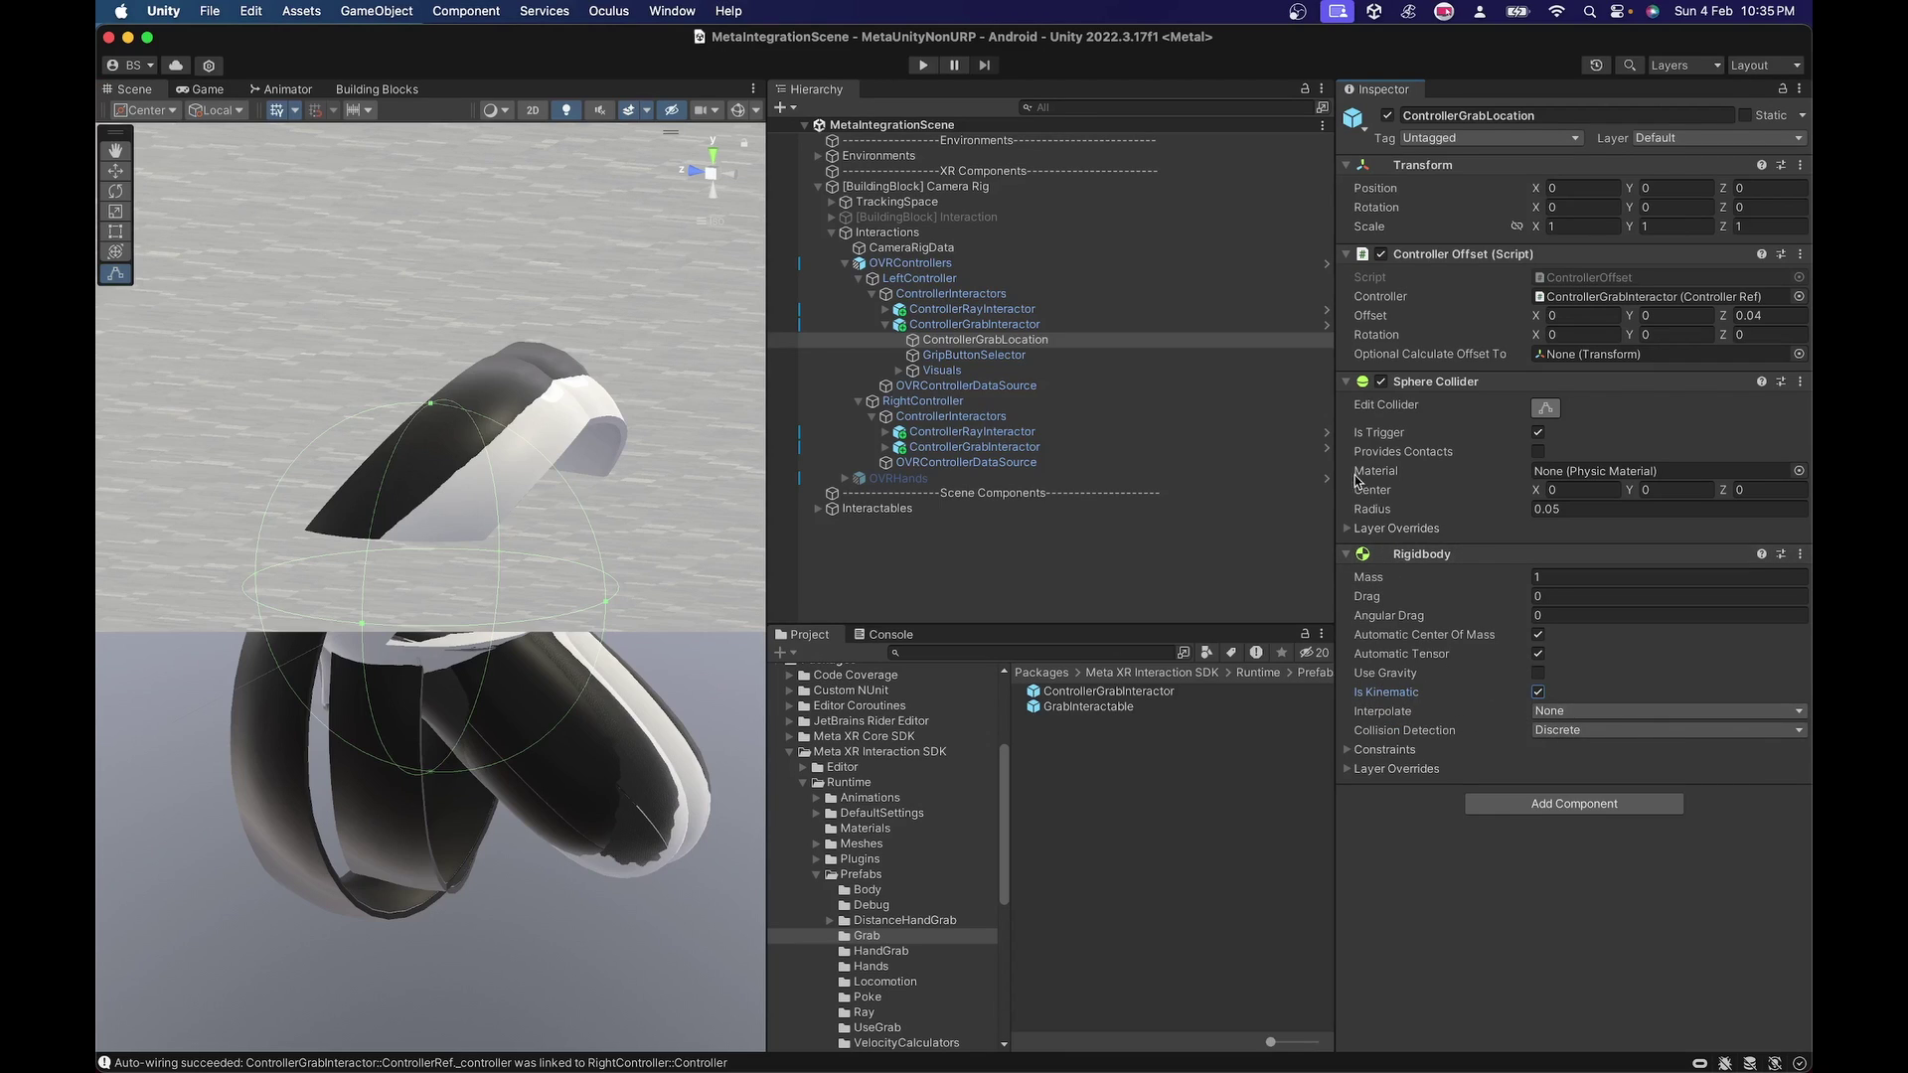
Step: Examine the InteractorDebugVisual object under the left grab interactor's Visuals, including its Interactor View and state colors
left_click(898, 371)
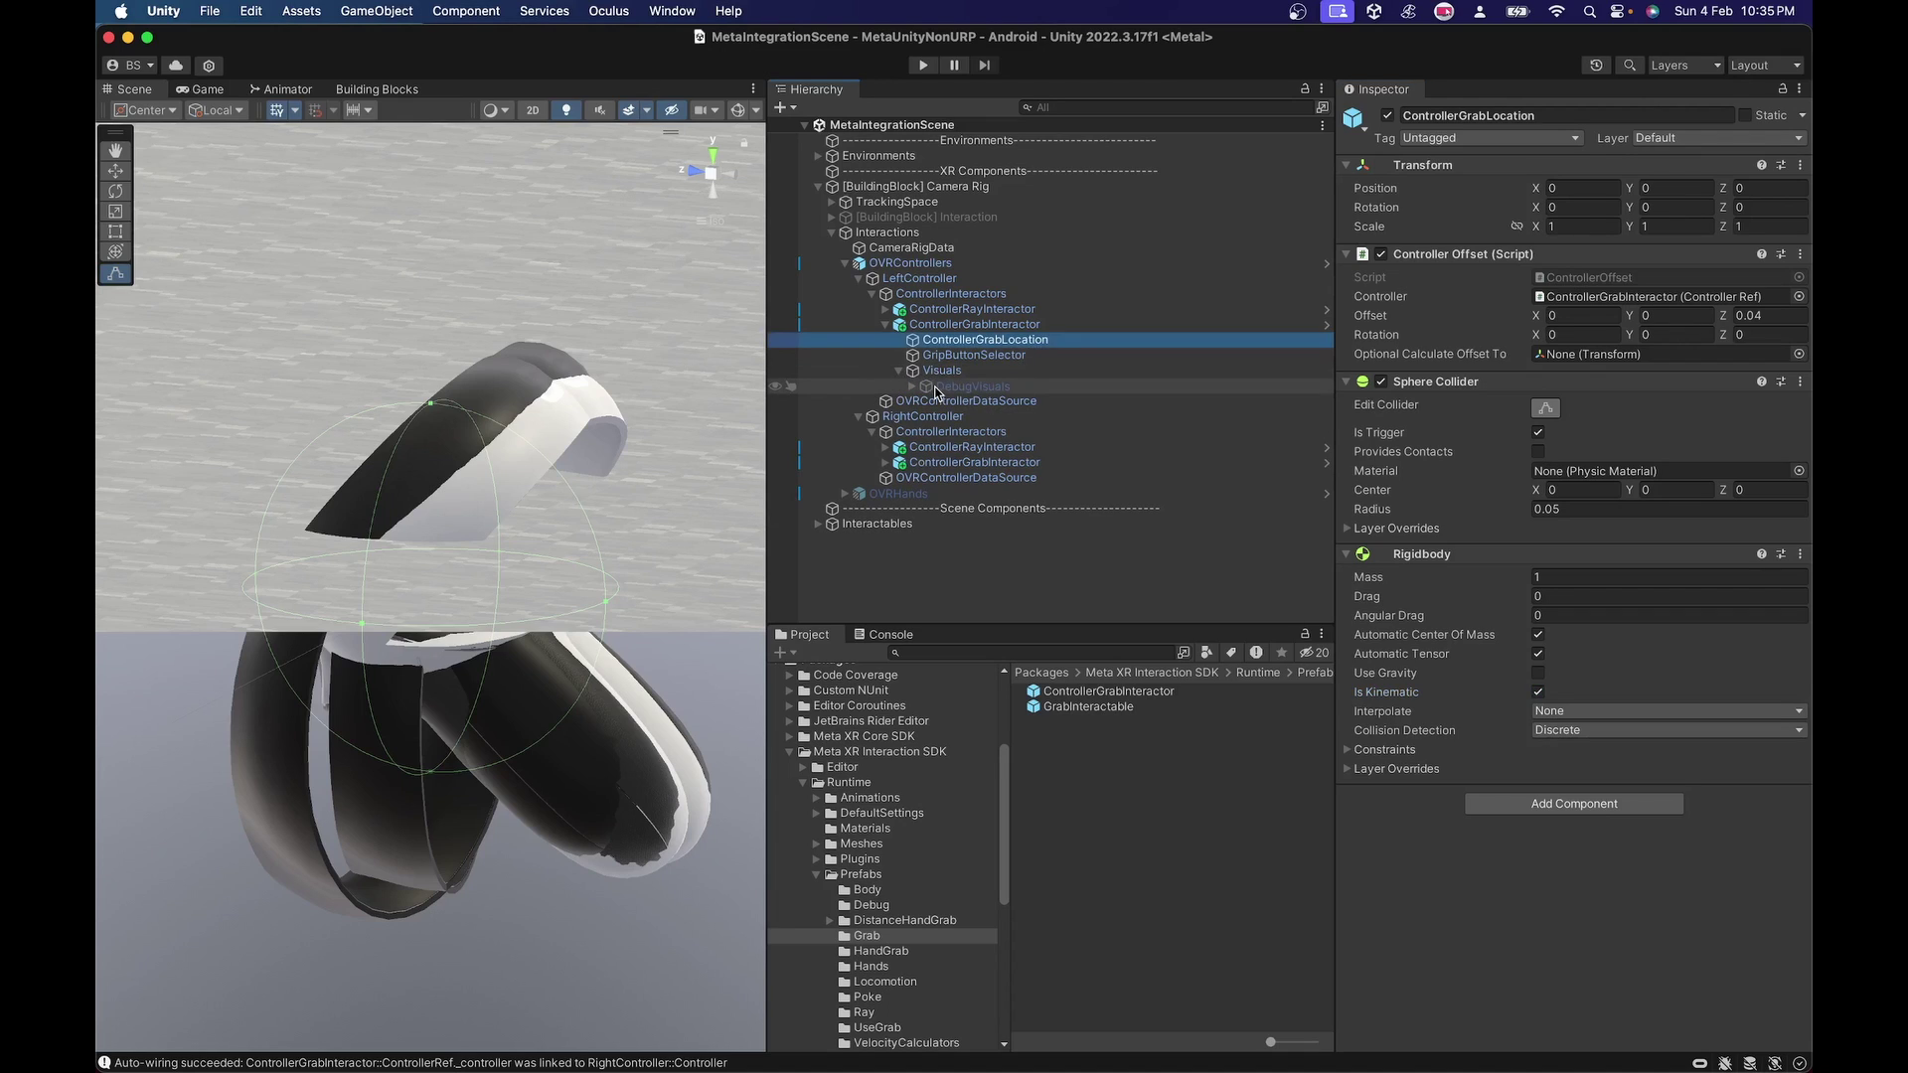
left_click(954, 387)
left_click(913, 387)
left_click(1001, 403)
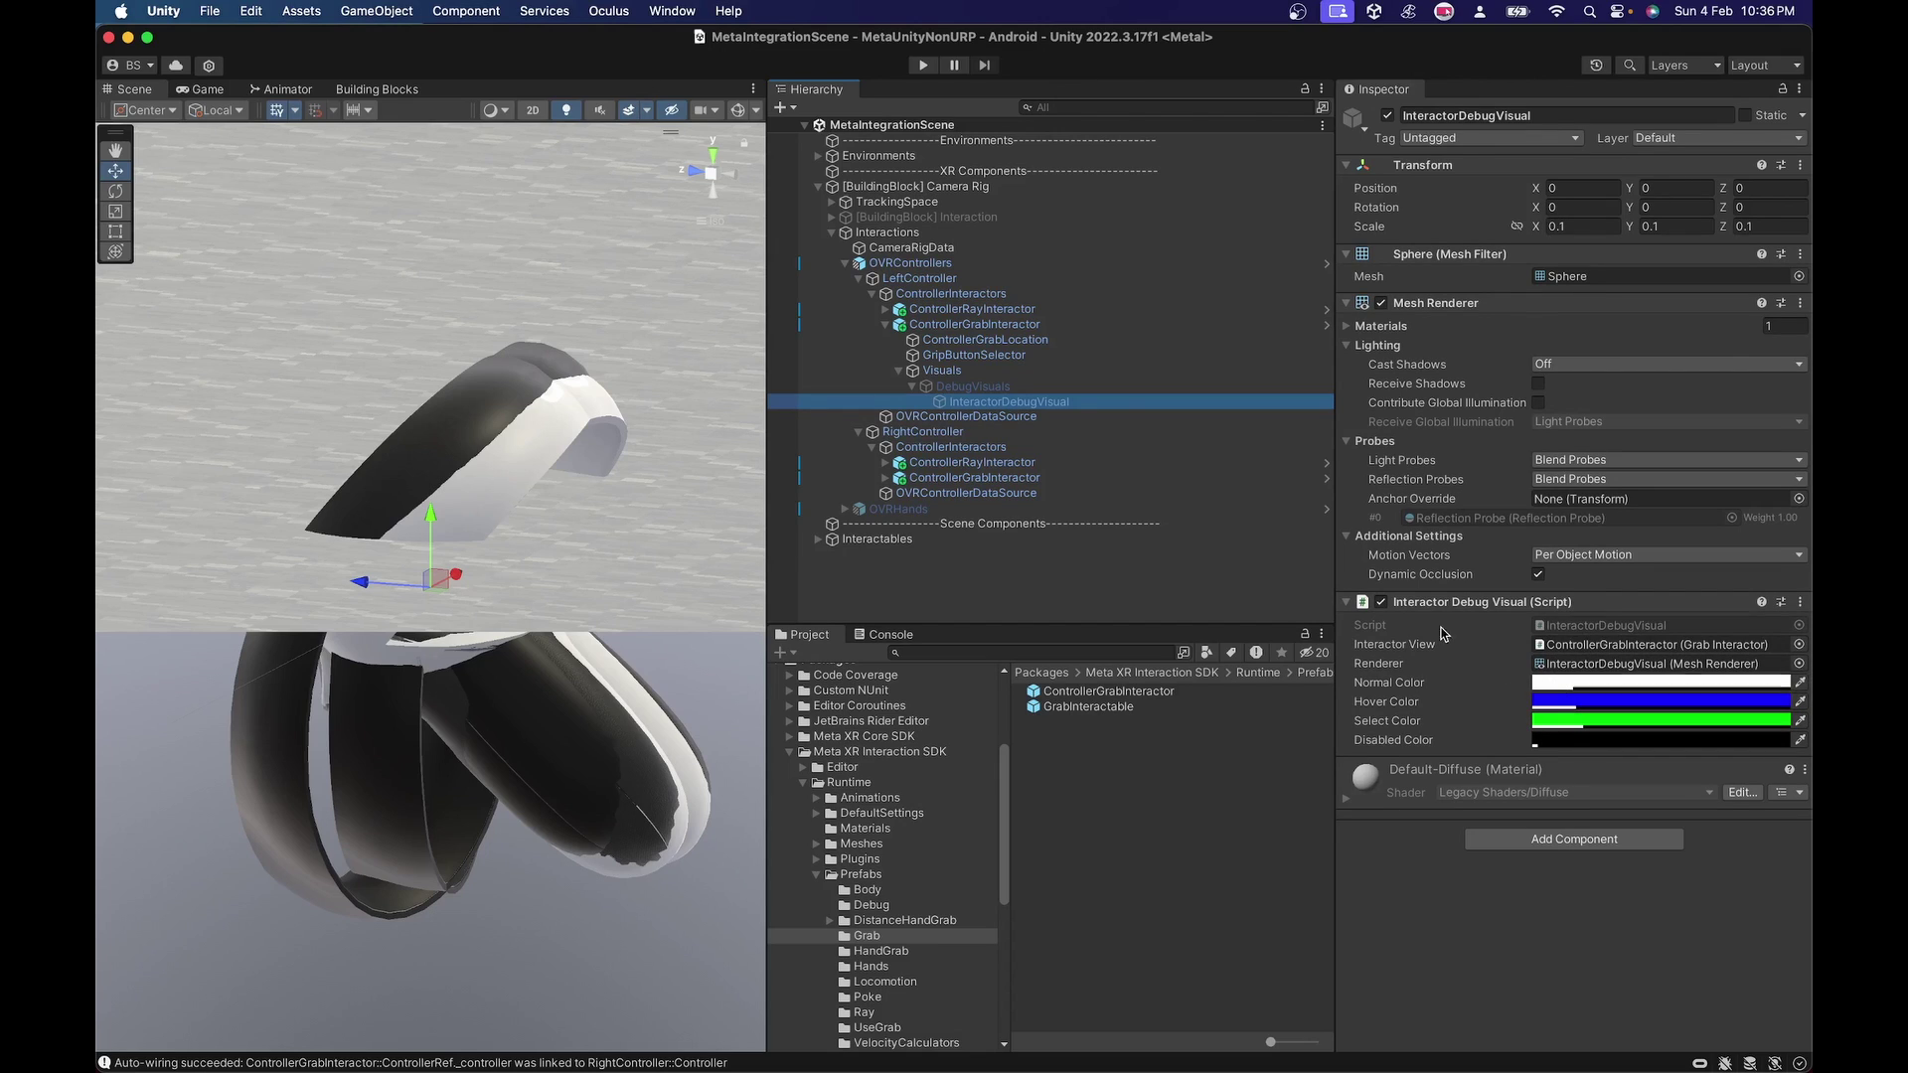
left_click(912, 387)
left_click(899, 371)
Step: Review the optional references of the left ControllerGrabInteractor's Grab Interactor component, including Grab Center
left_click(916, 325)
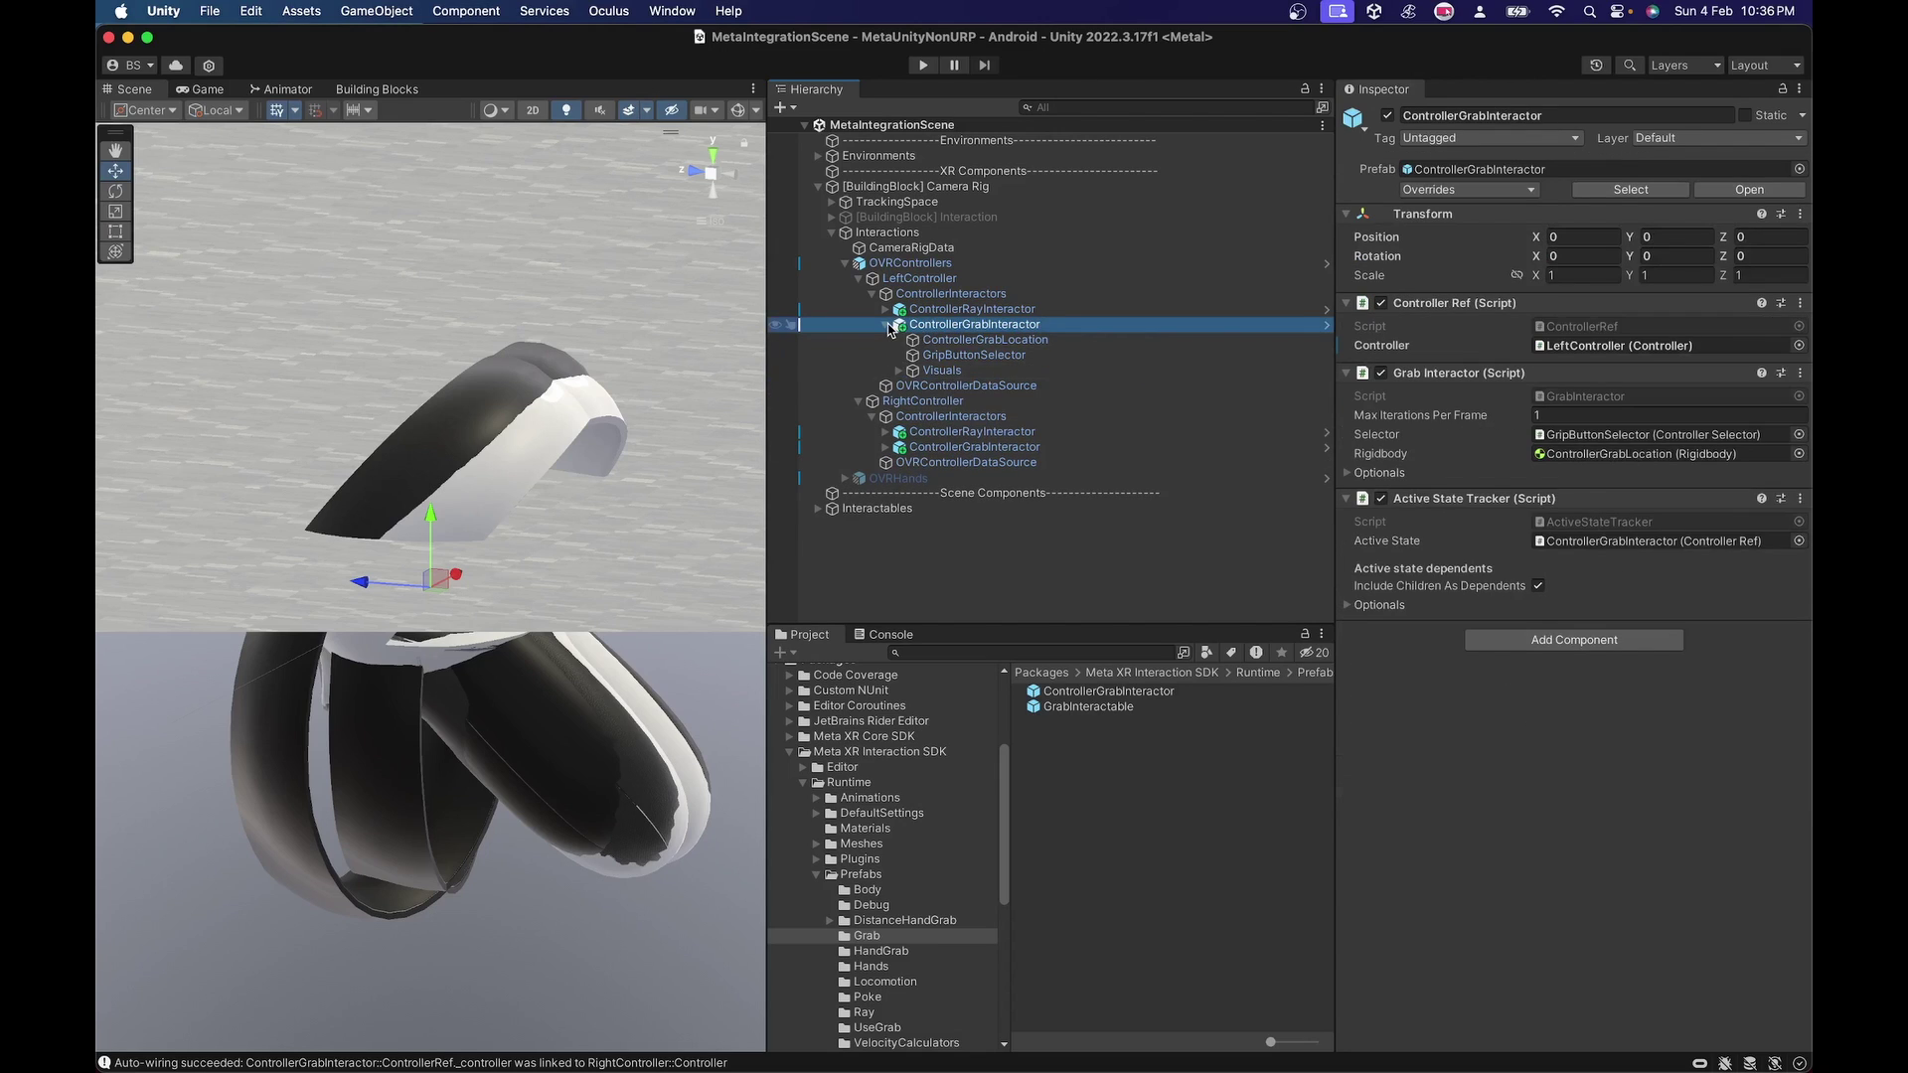
left_click(886, 325)
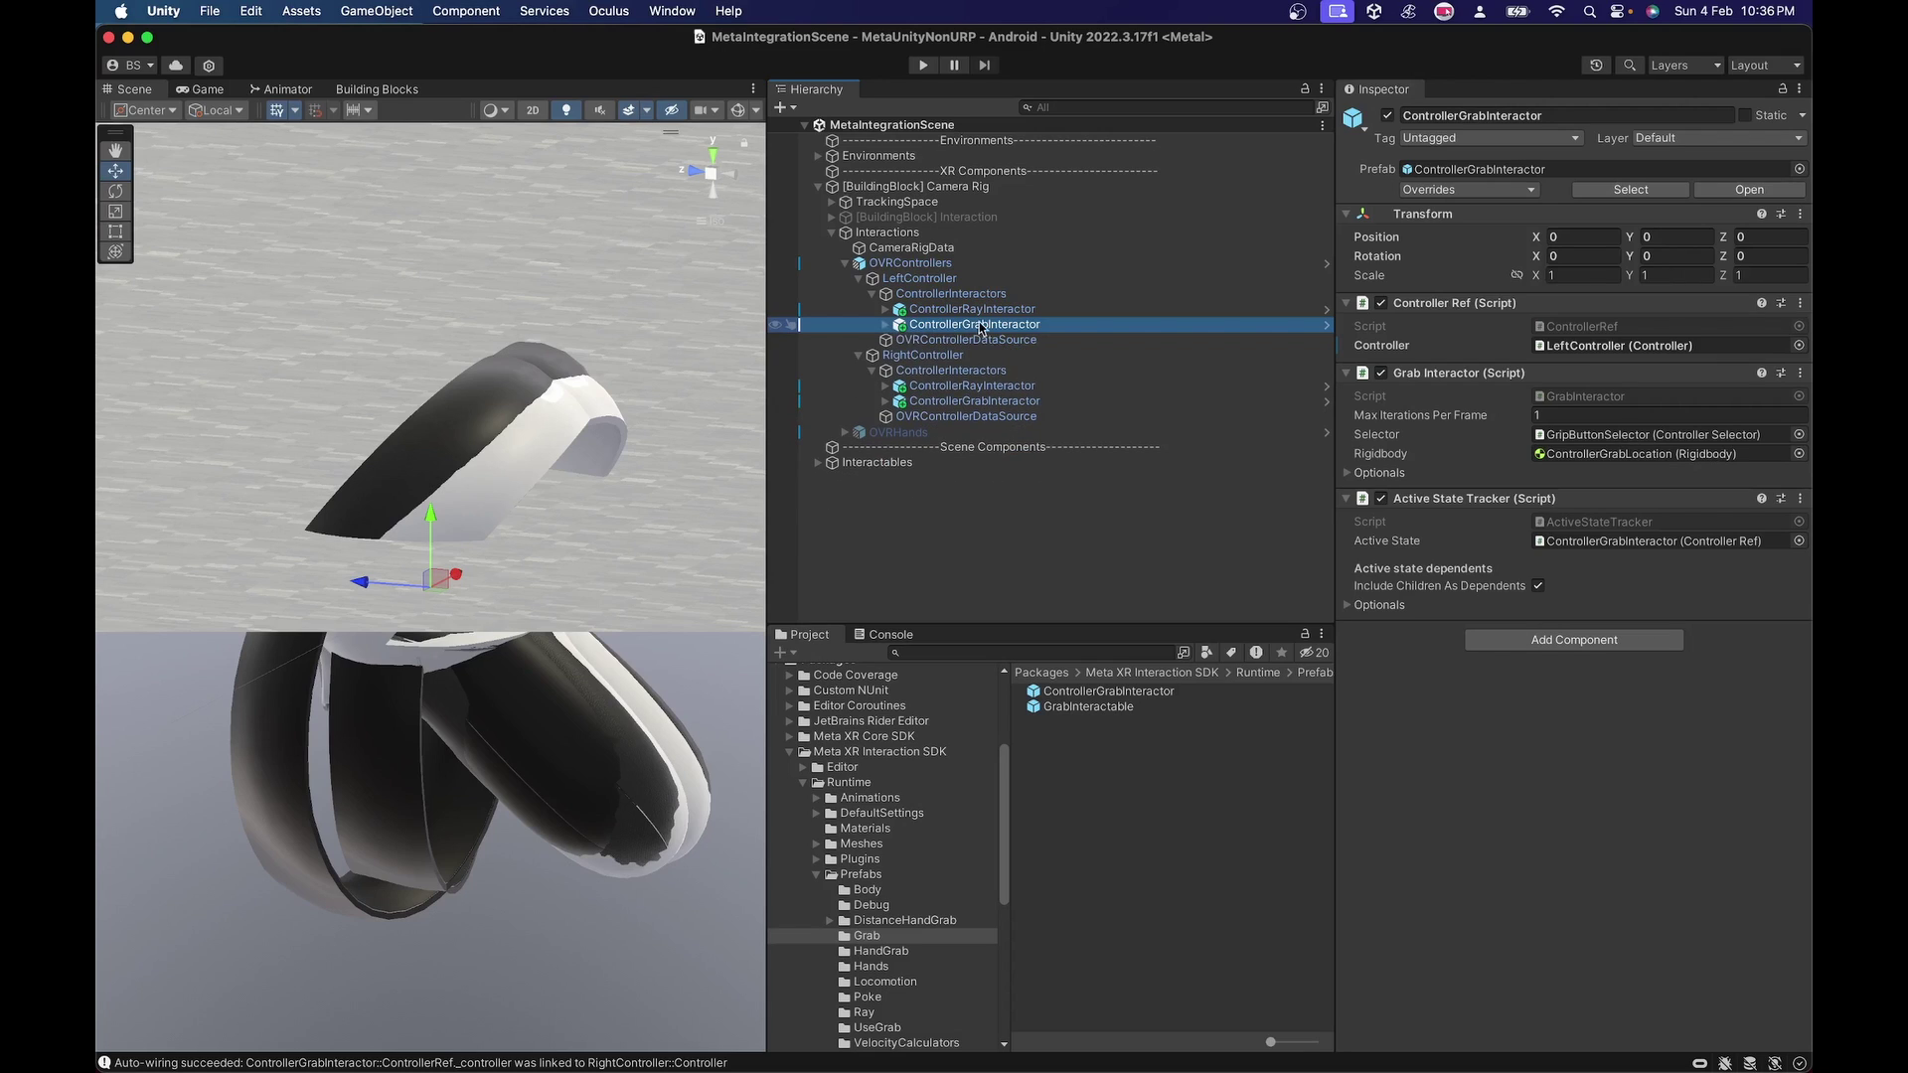
left_click(1347, 474)
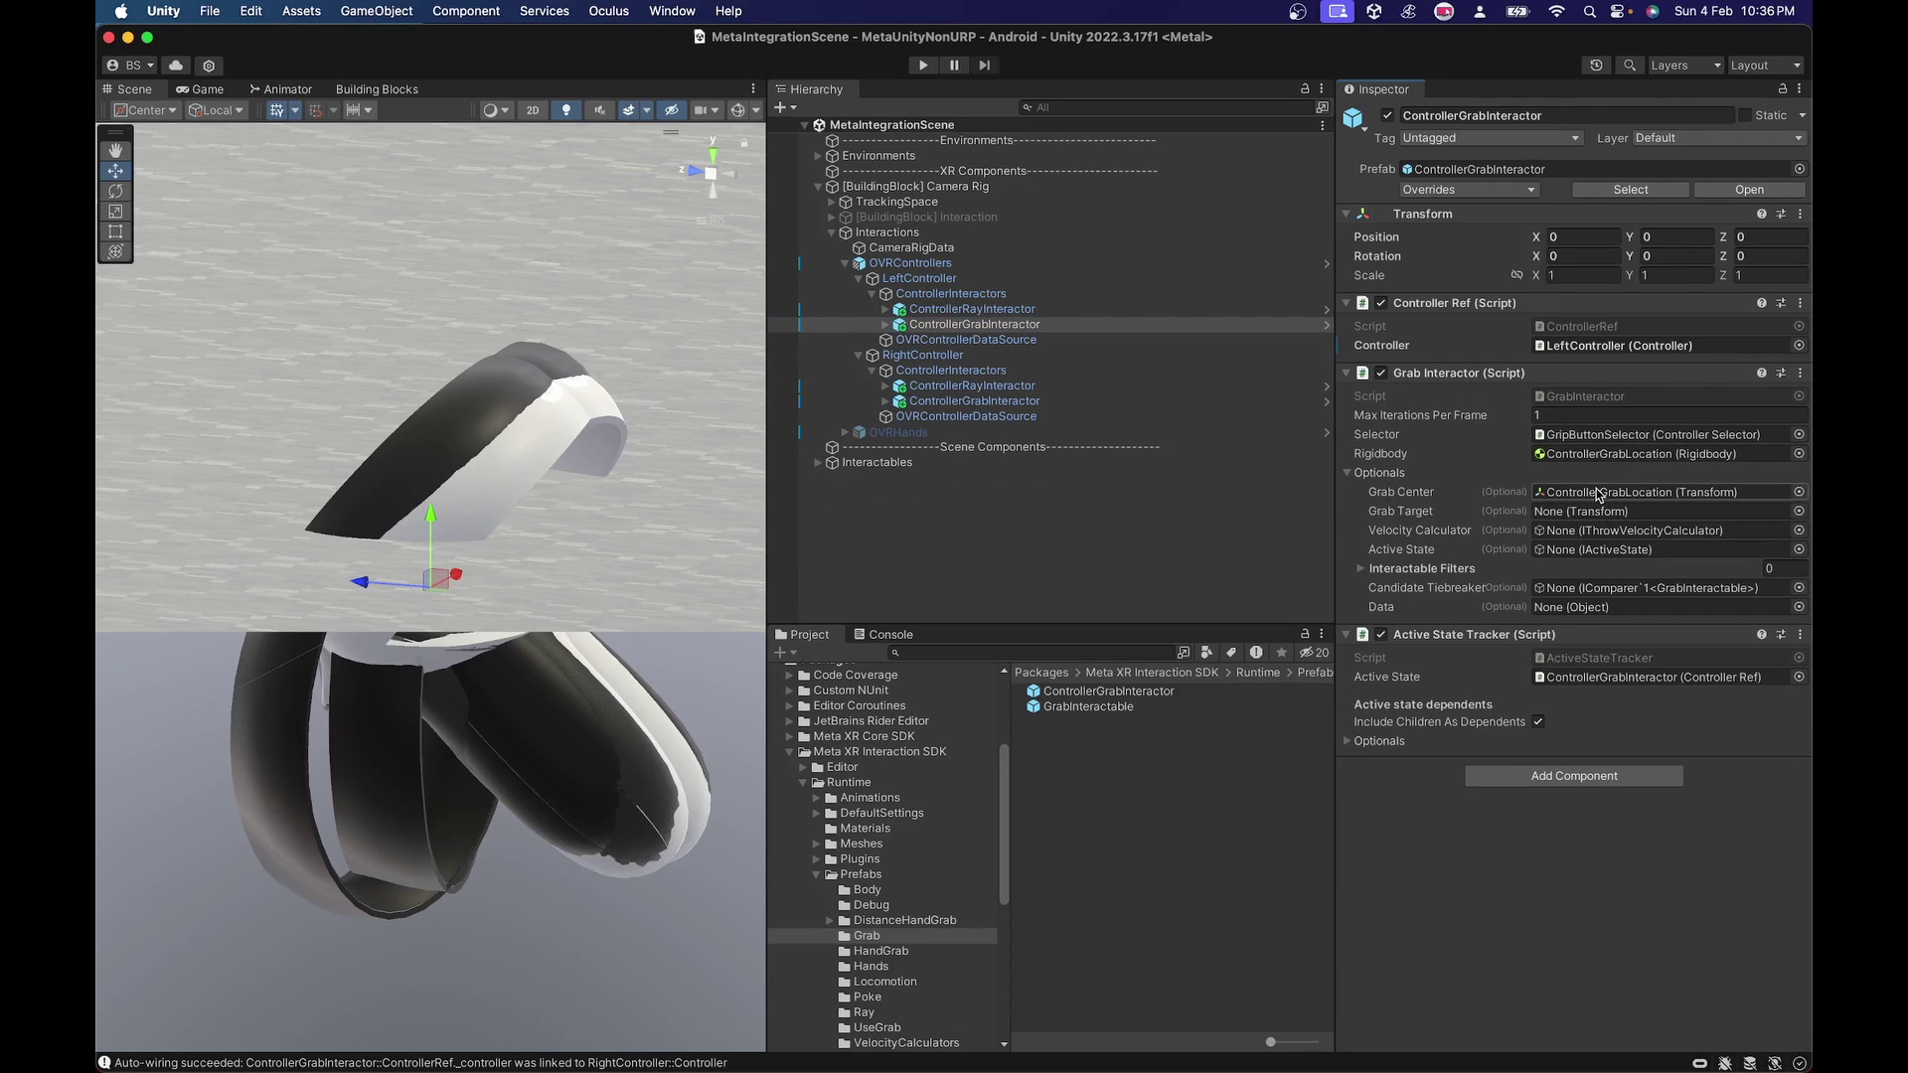
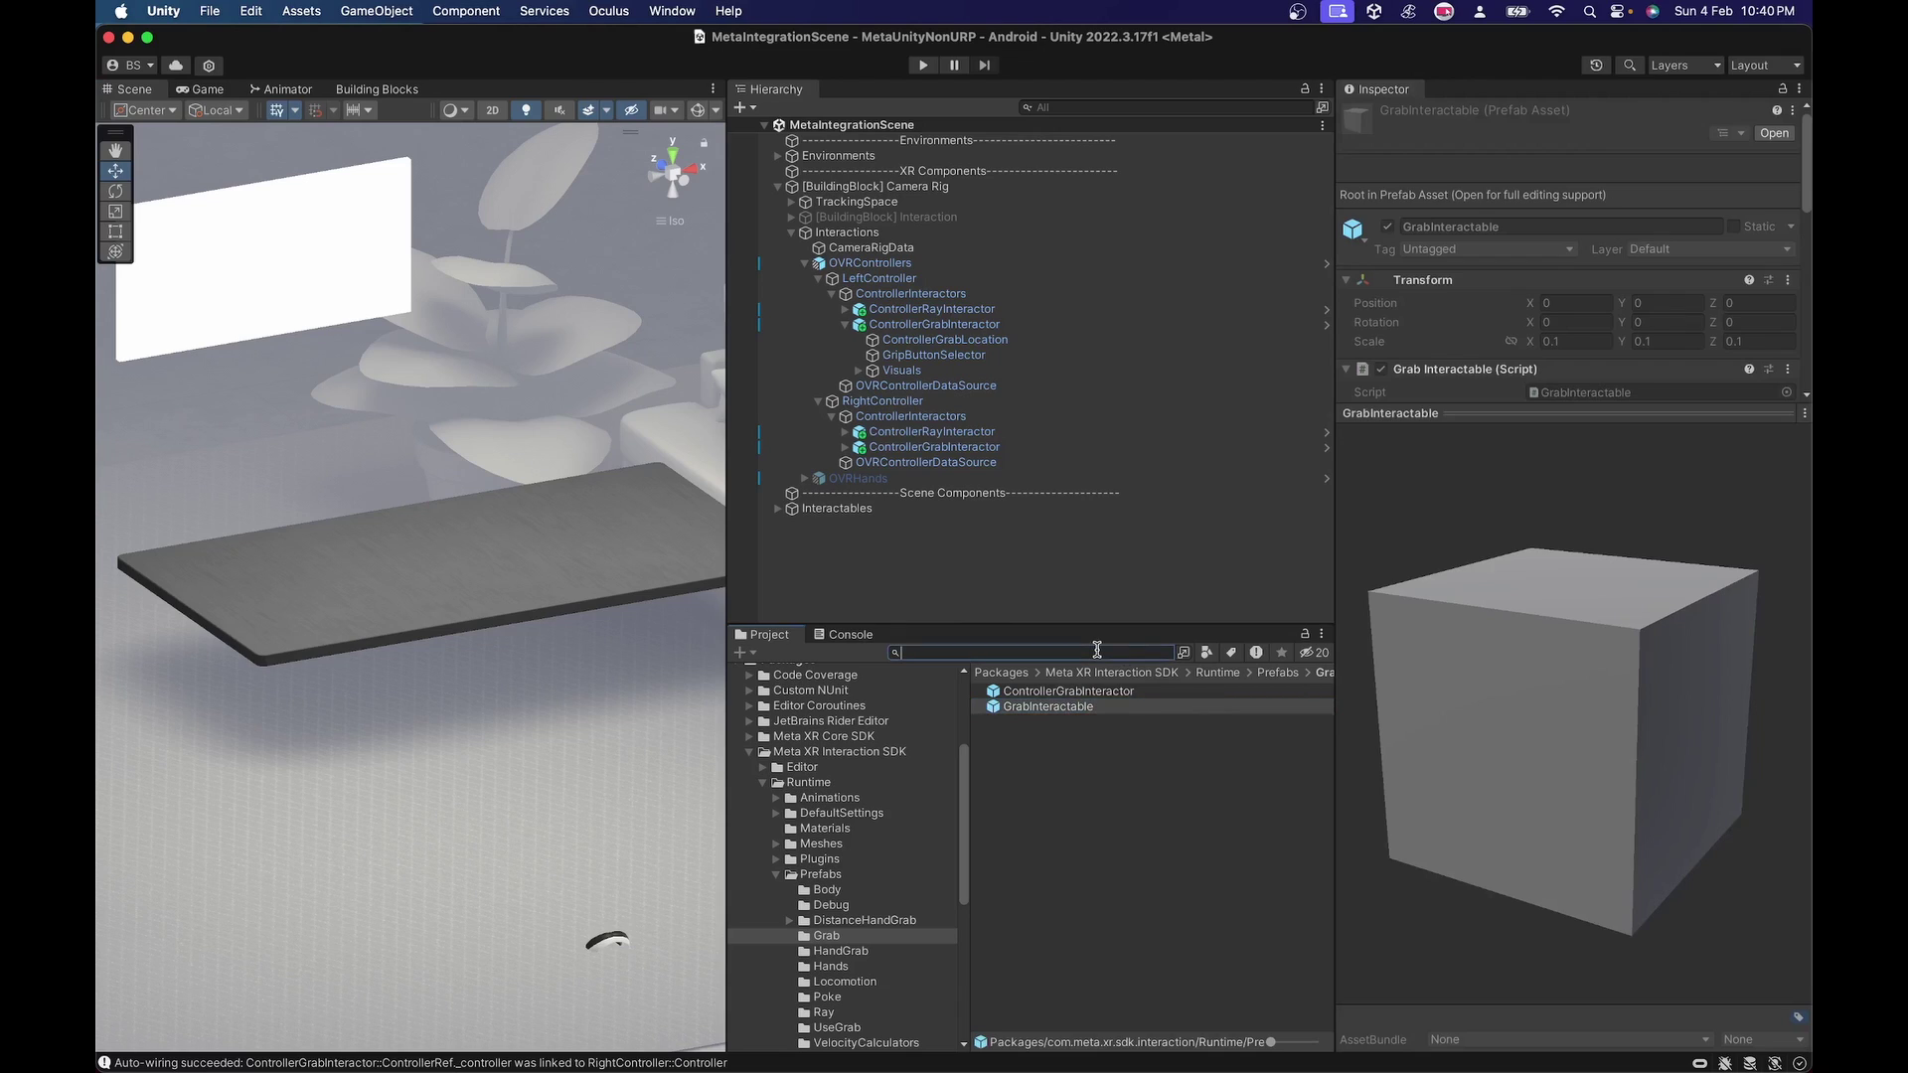
Step: Search the project assets for the GrabInteractable prefab
type("GrabInte")
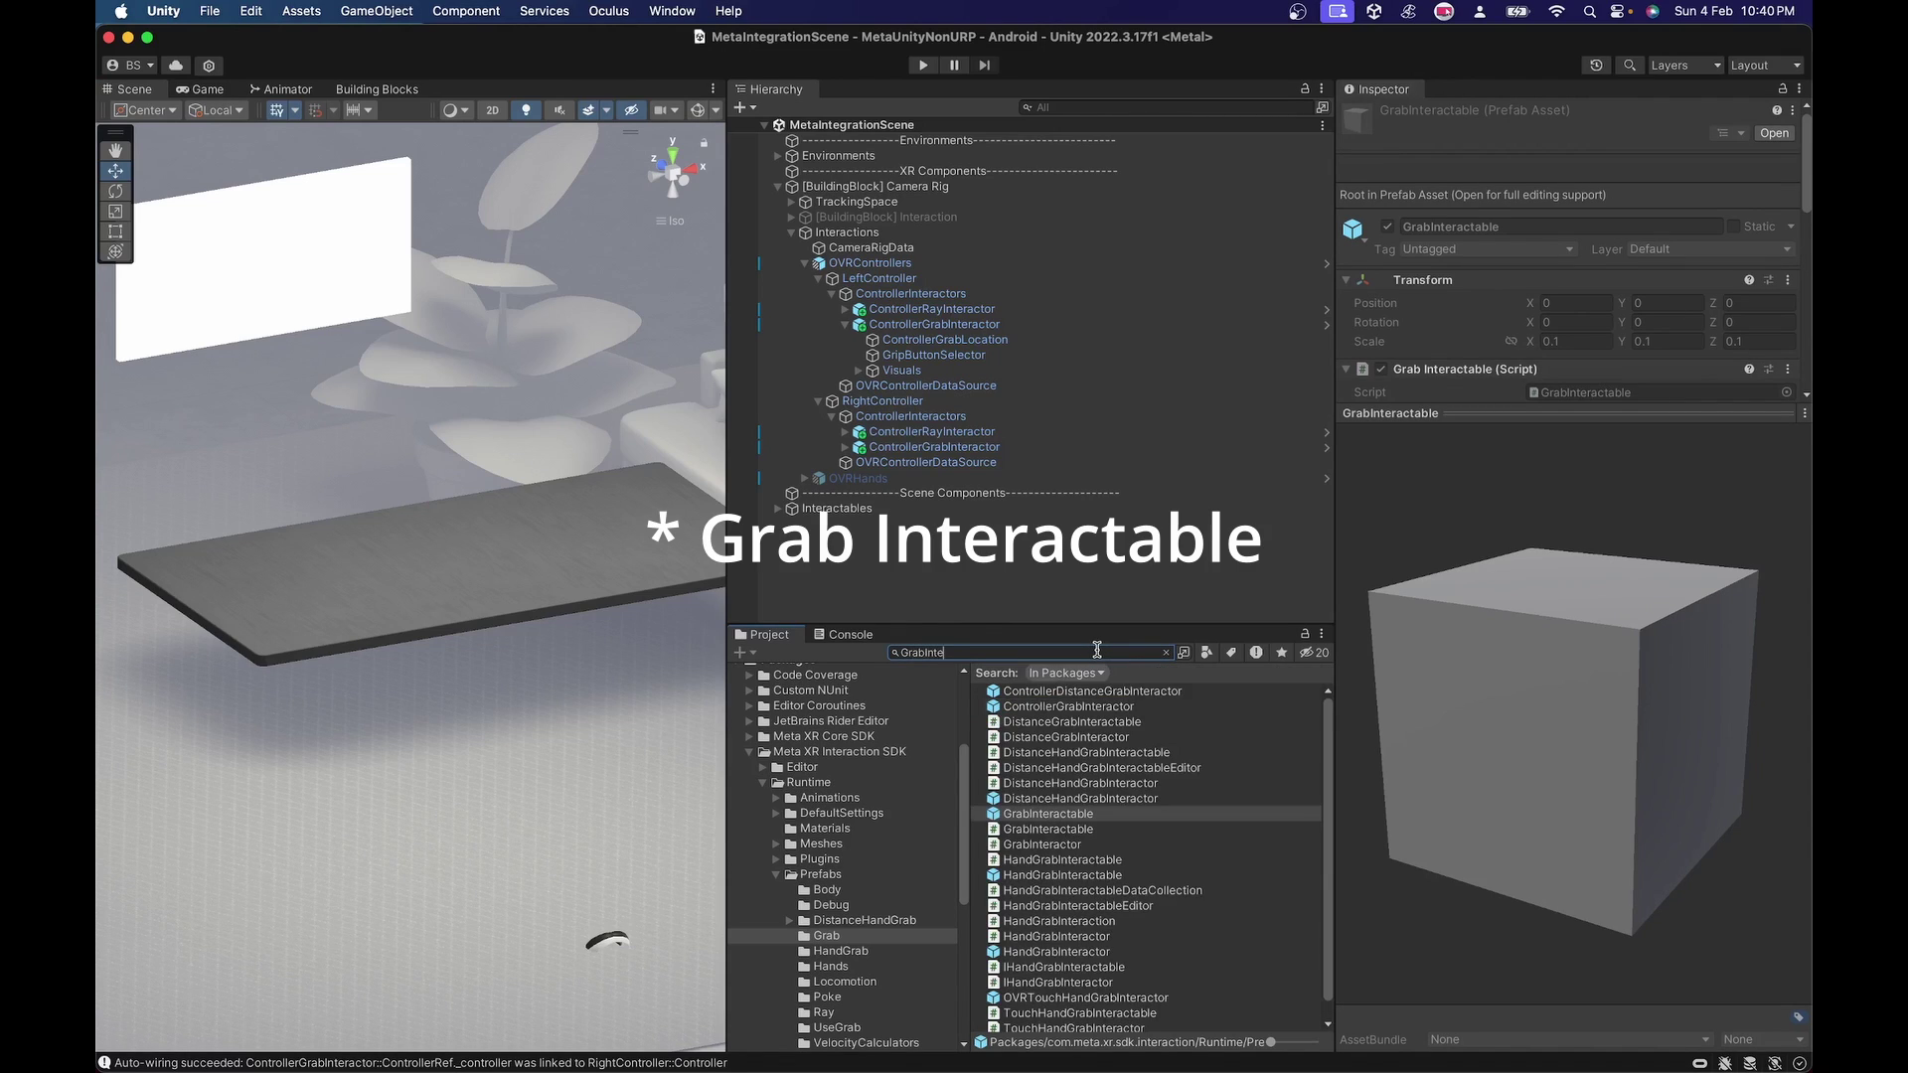
type("raca")
key("BackSpace")
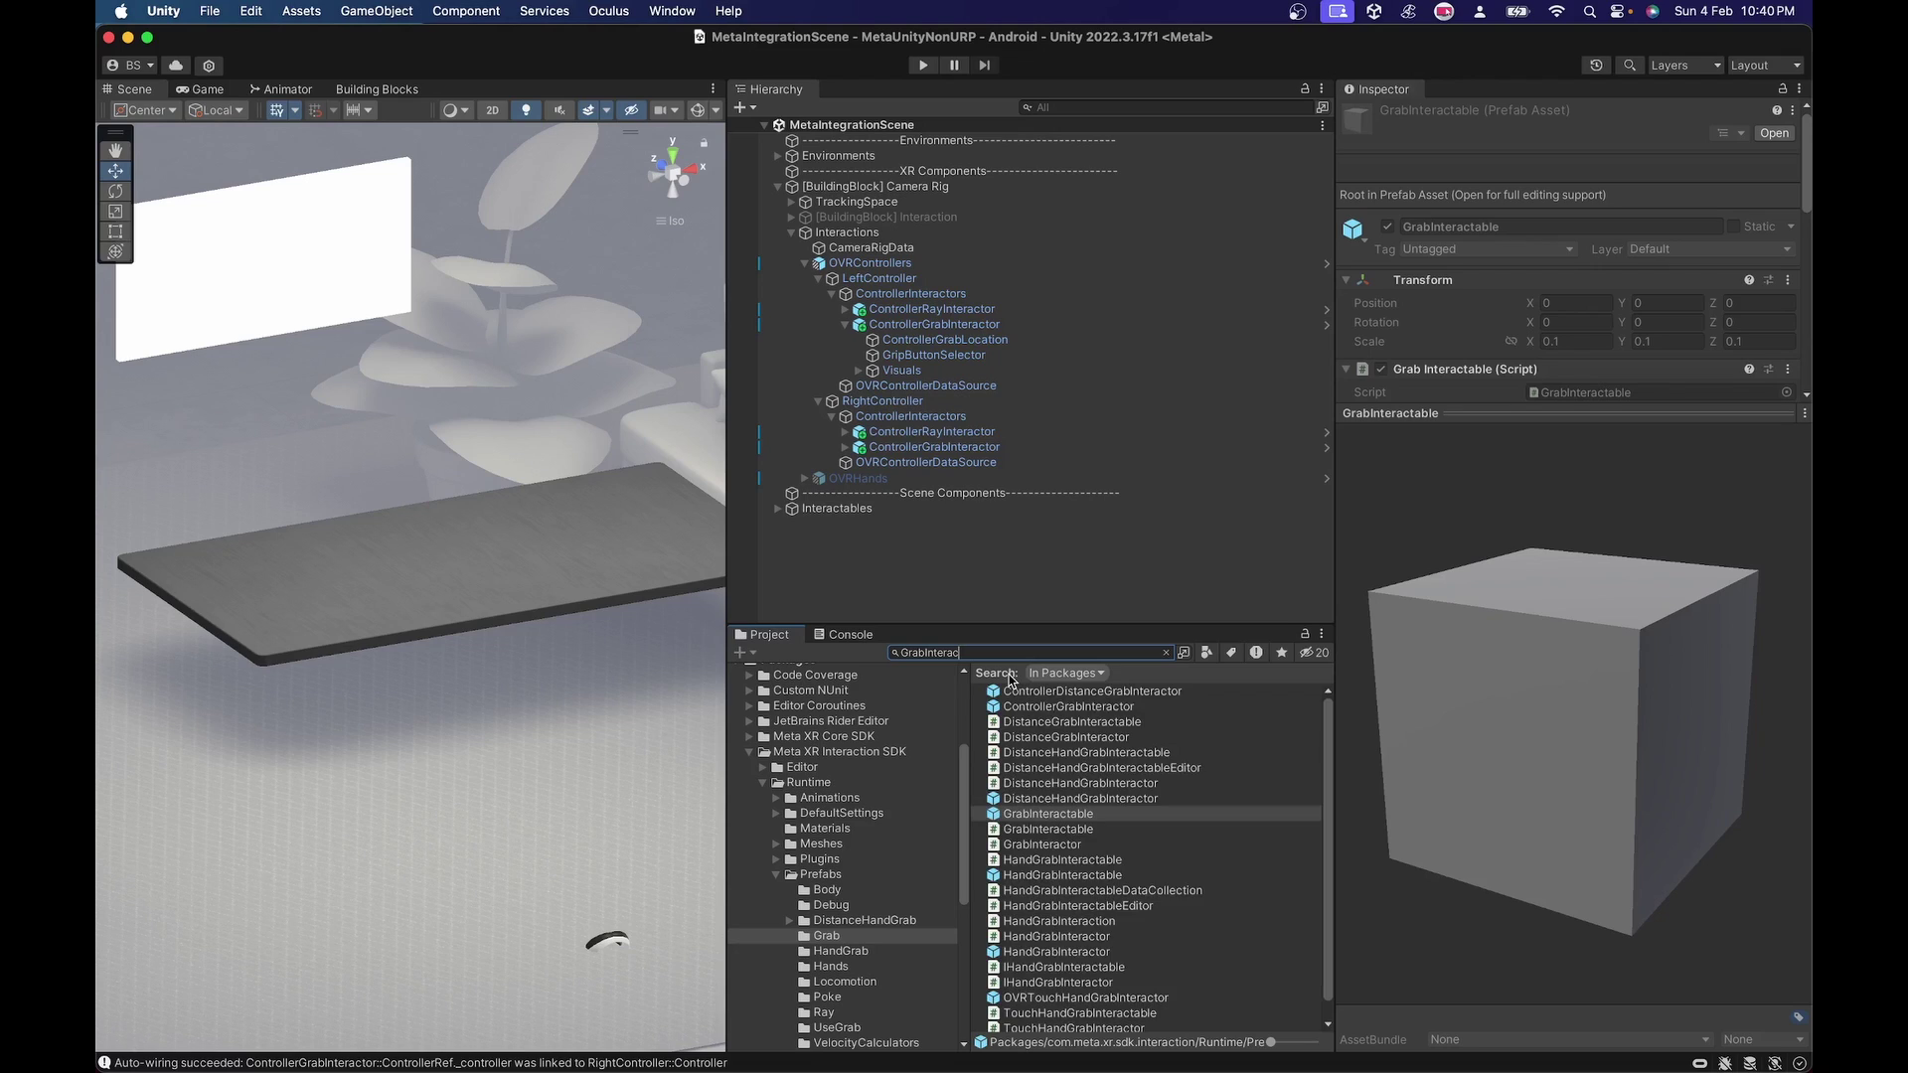
left_click(1097, 819)
Step: Add the GrabInteractable prefab to the scene and place it on the table at about X -0.38, Y 0.826, Z 0.486
left_click(1166, 651)
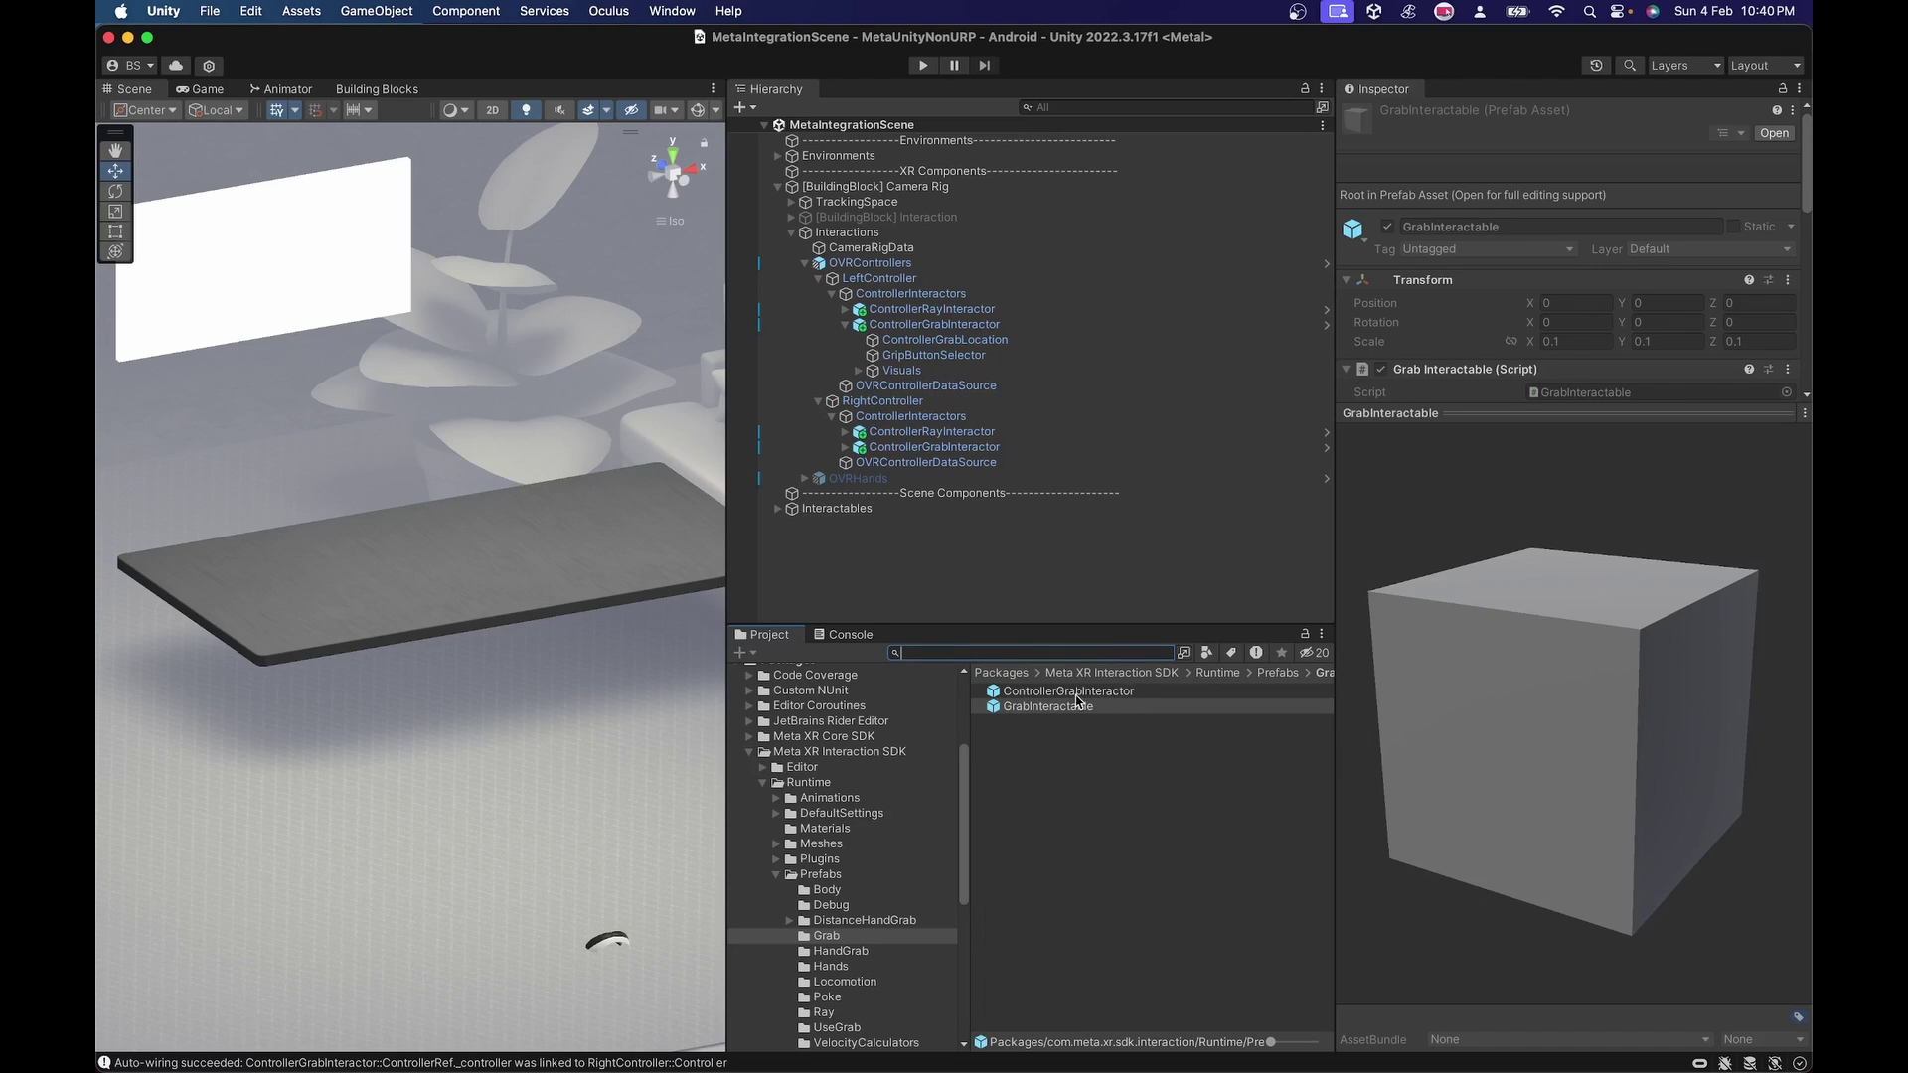
left_click_drag(1062, 706, 811, 572)
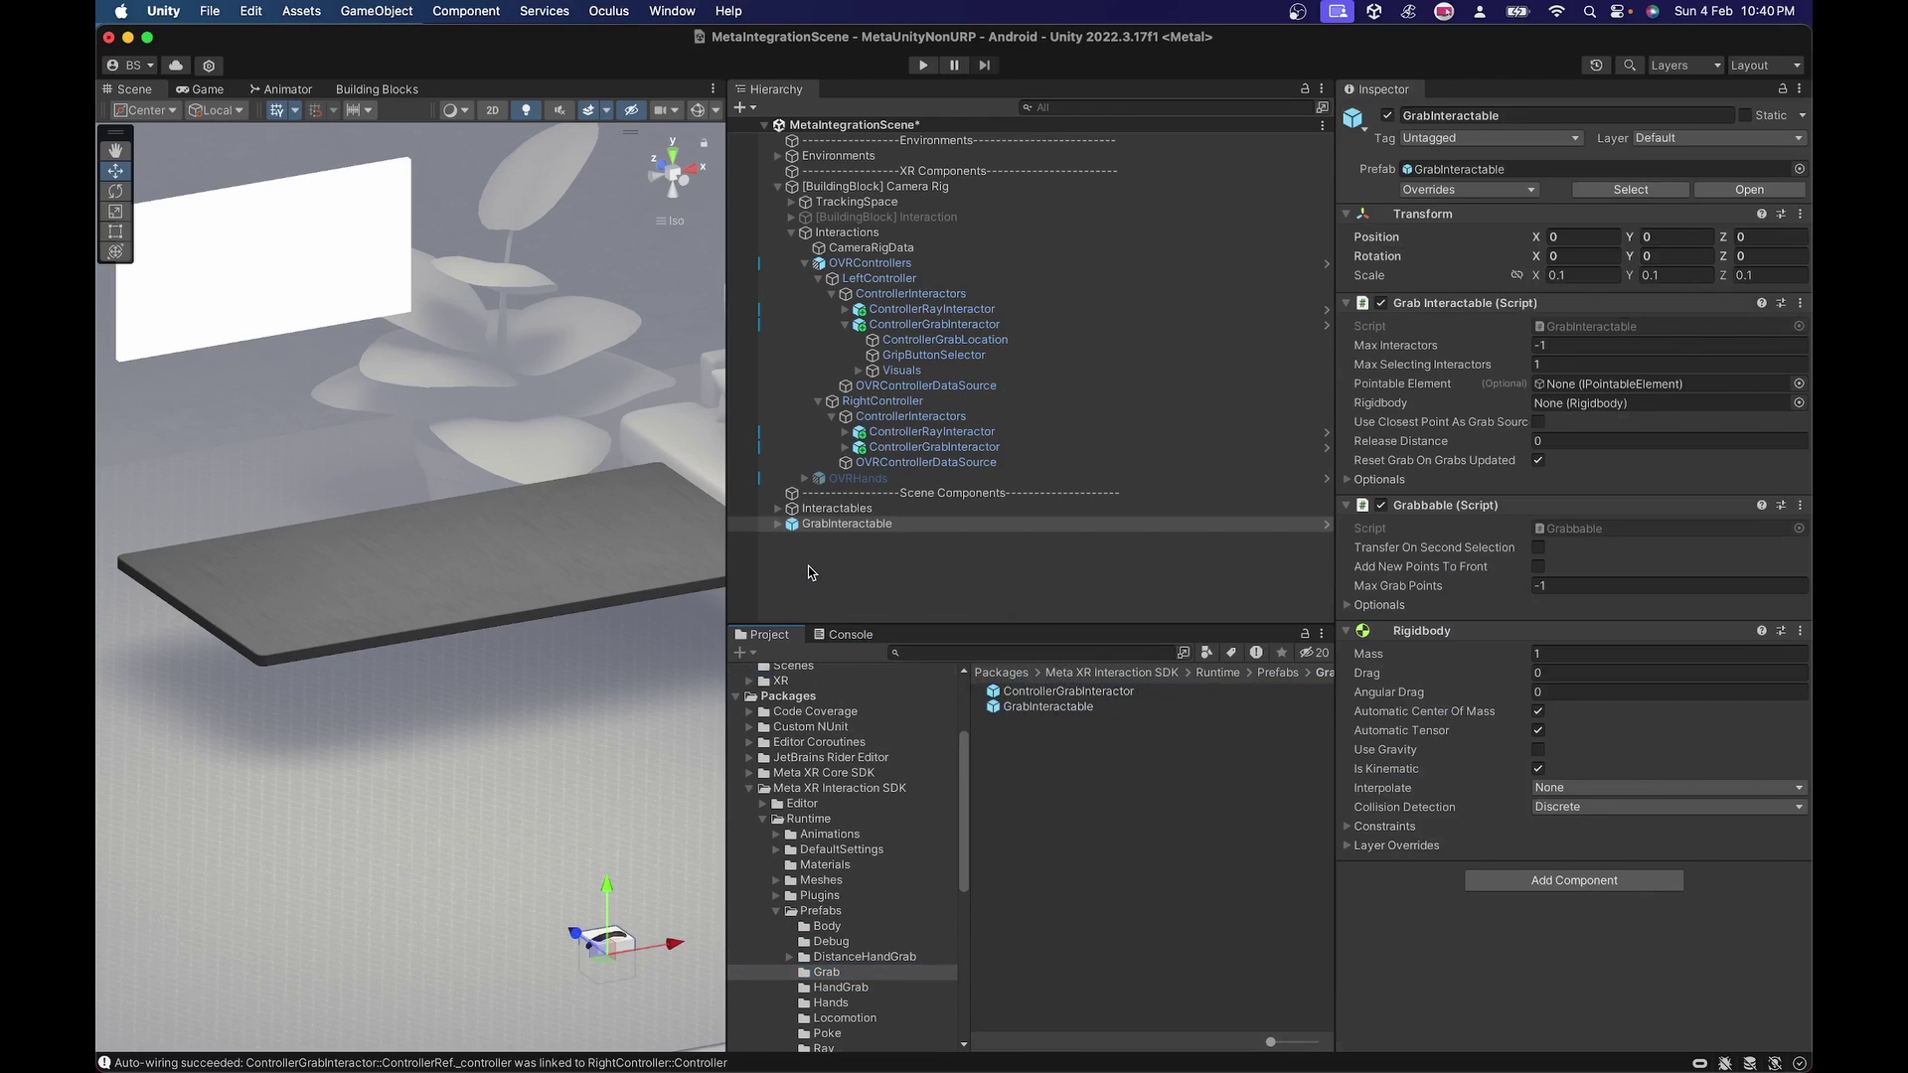
left_click_drag(607, 894, 452, 589)
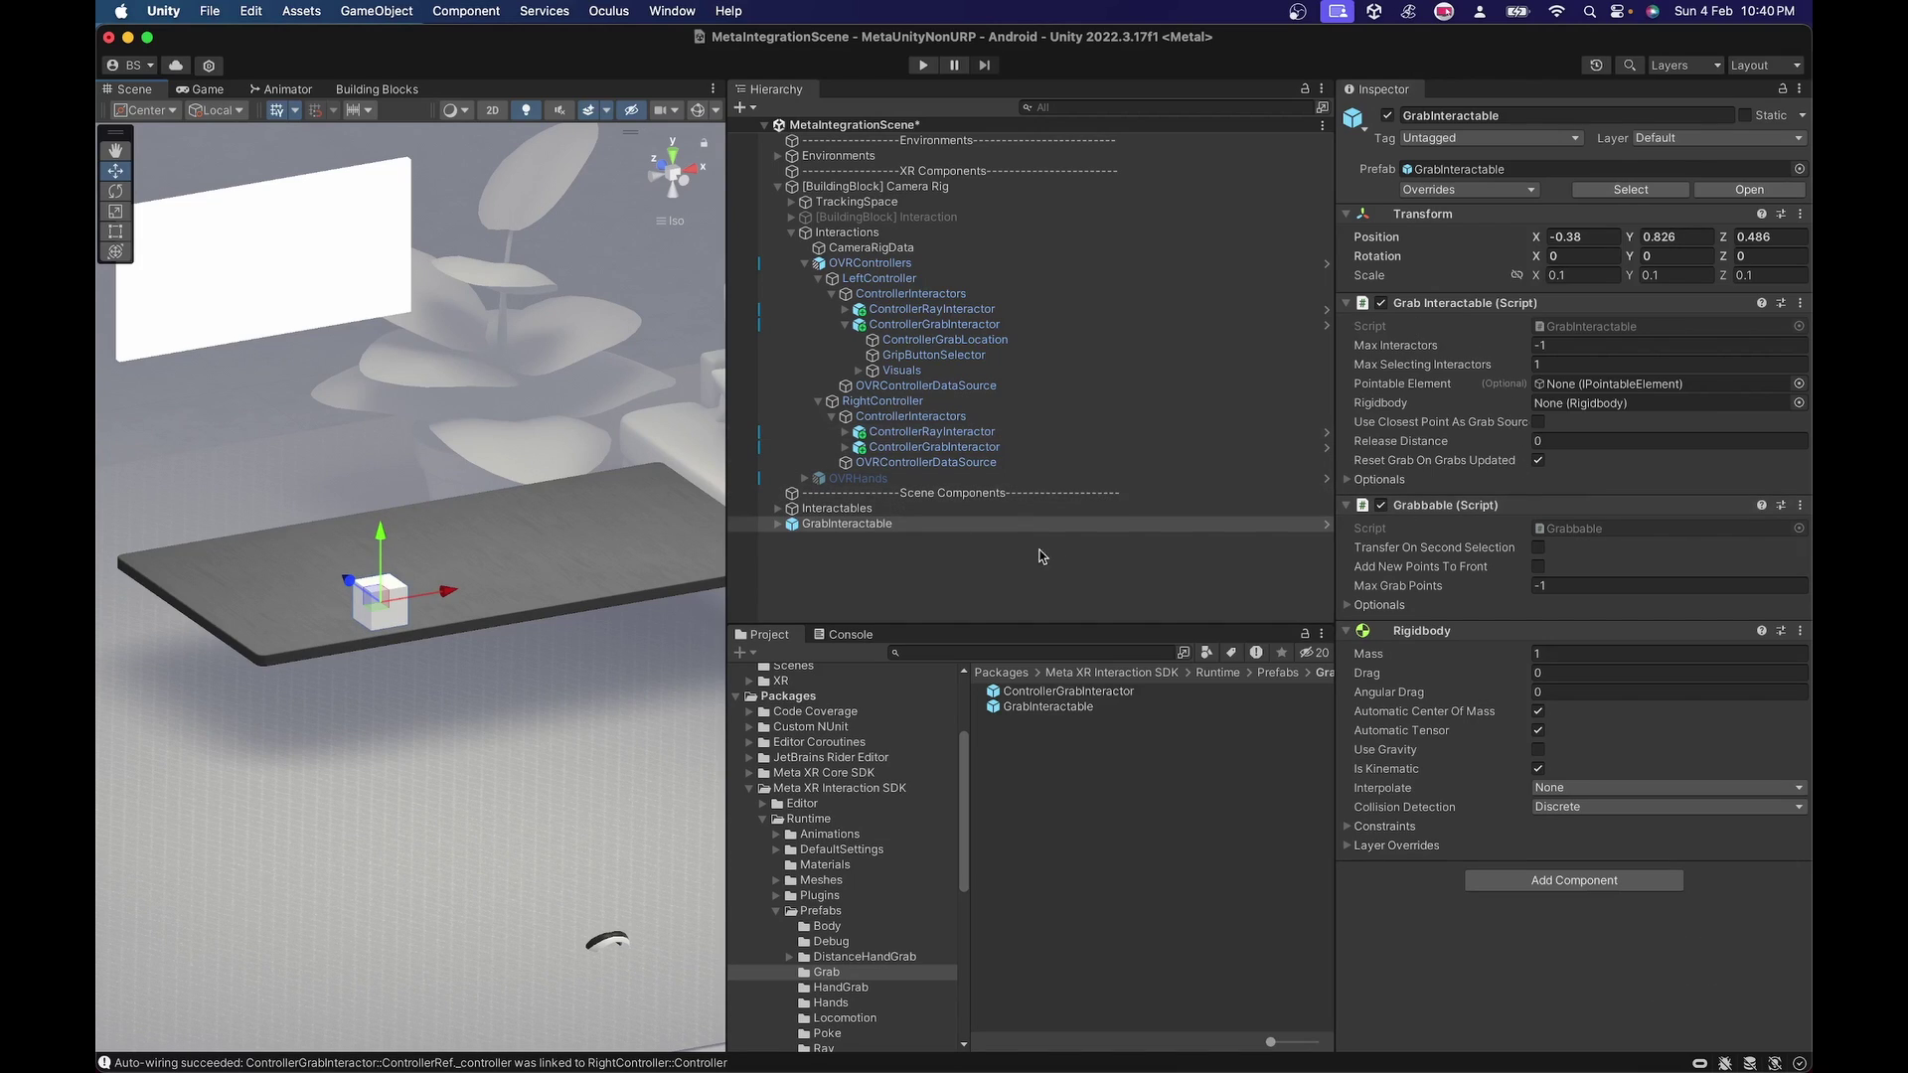
Step: Assign the GrabInteractable's own Grabbable as the Pointable Element and its own Rigidbody as the Rigidbody reference of Grab Interactable
left_click(1455, 302)
left_click(1485, 304)
left_click(1401, 367)
left_click_drag(1445, 515, 1594, 389)
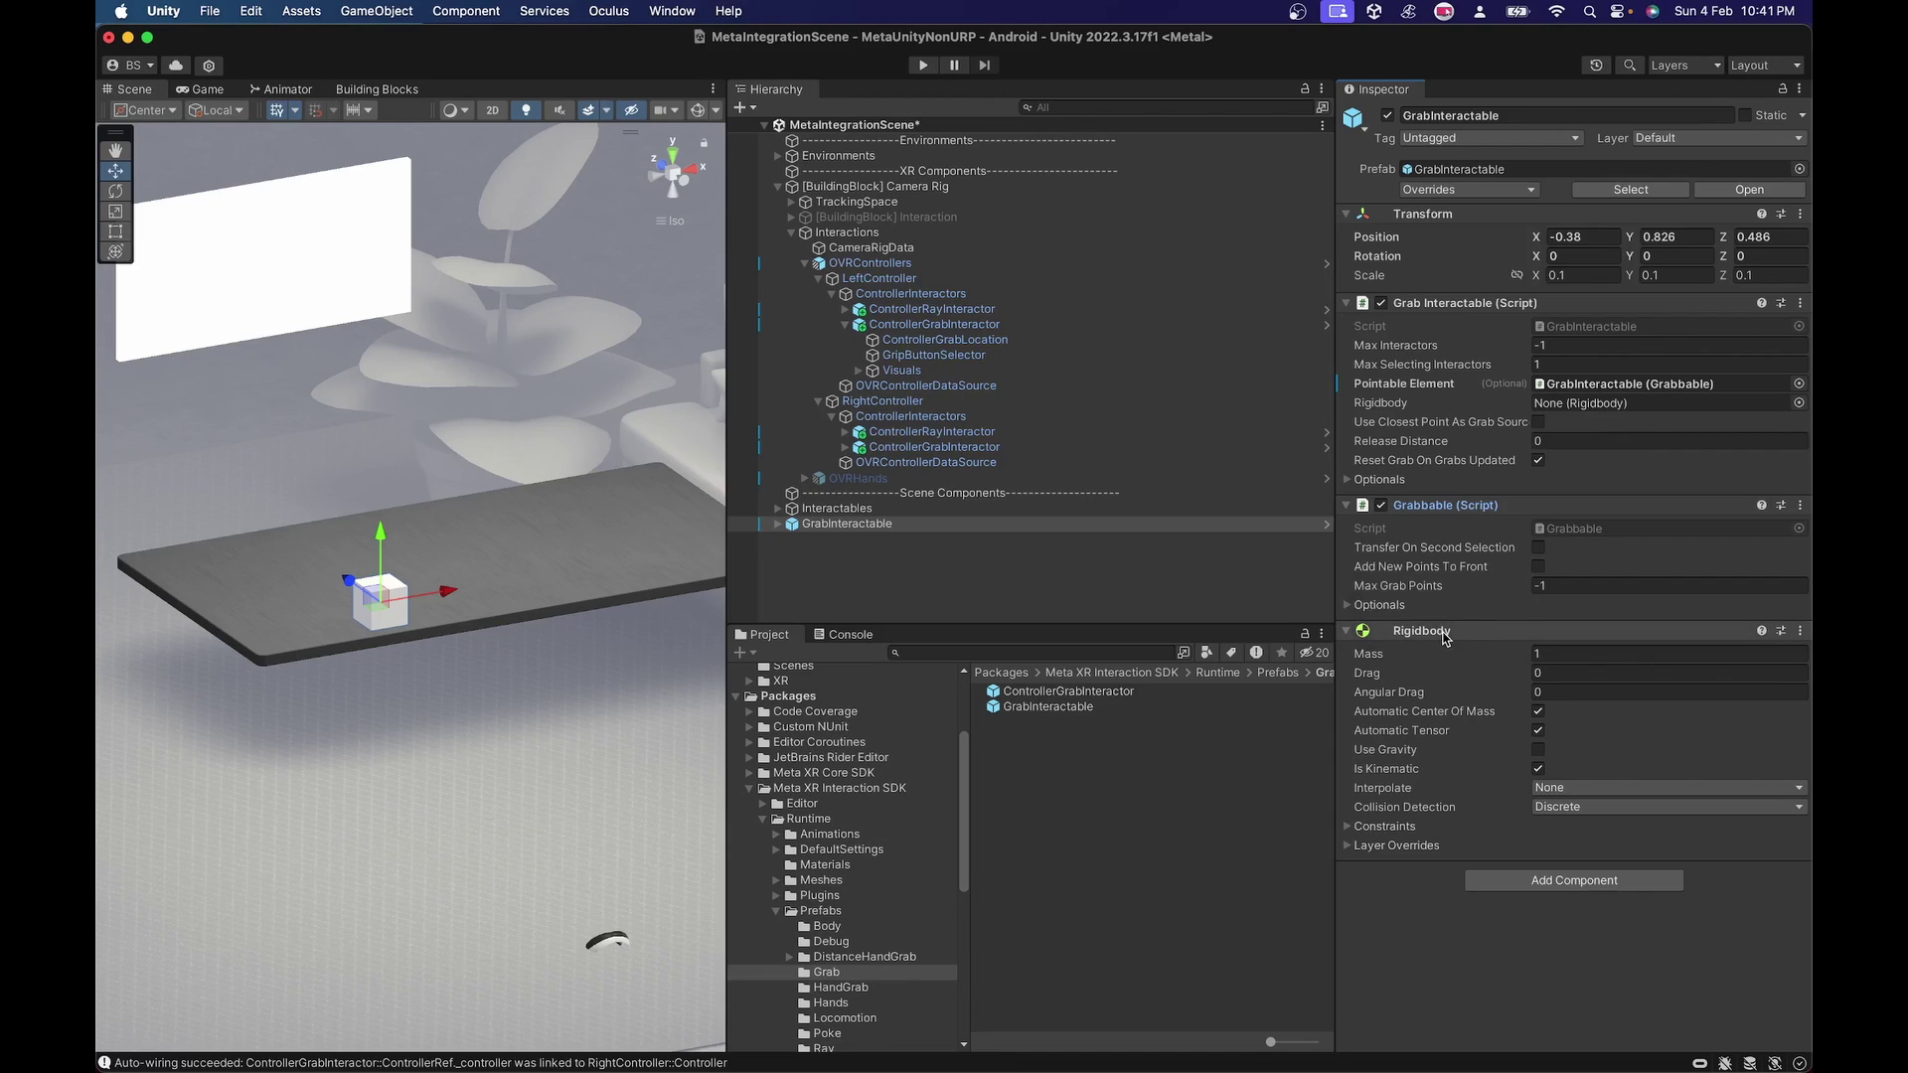
left_click_drag(1441, 638, 1567, 415)
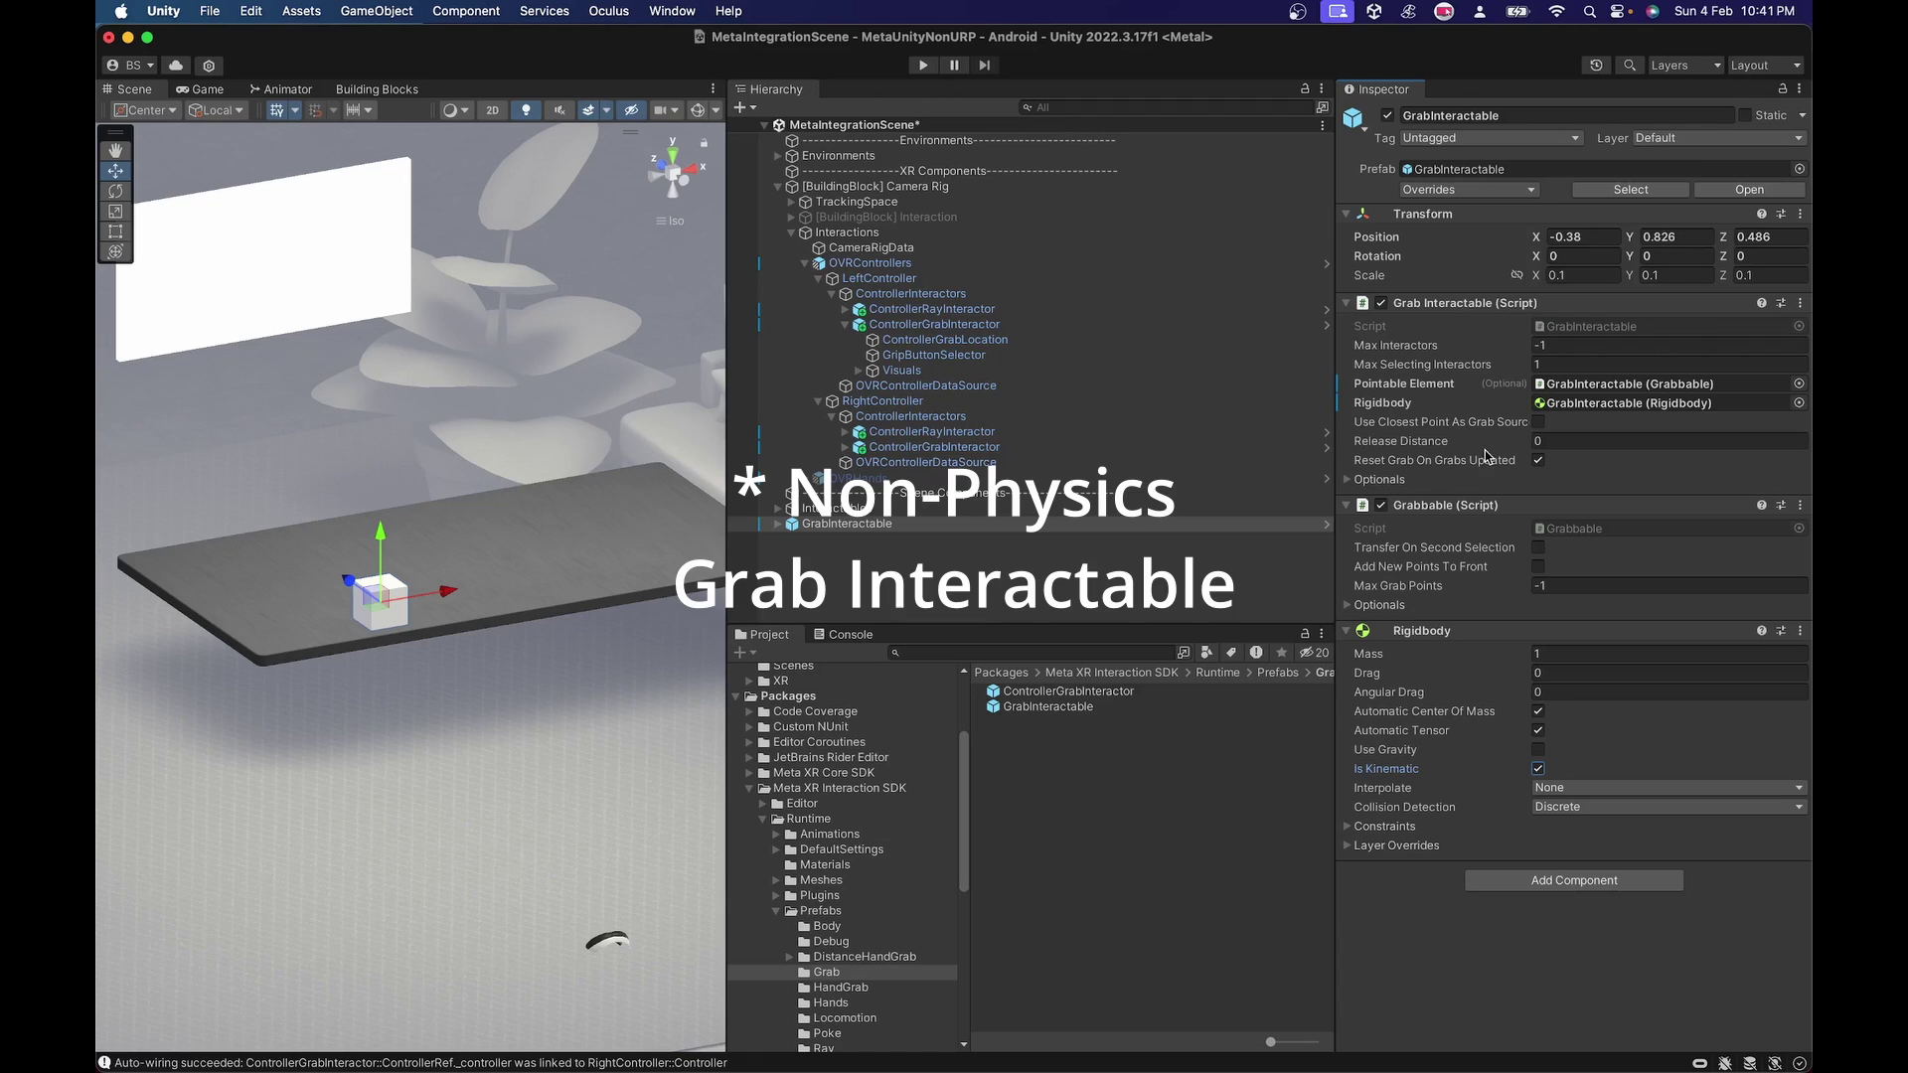
Step: Review the Grab Interactable's closest-point, Release Distance, Reset Grab and optional settings, plus the Grabbable's optional settings
left_click_drag(1330, 431, 1240, 430)
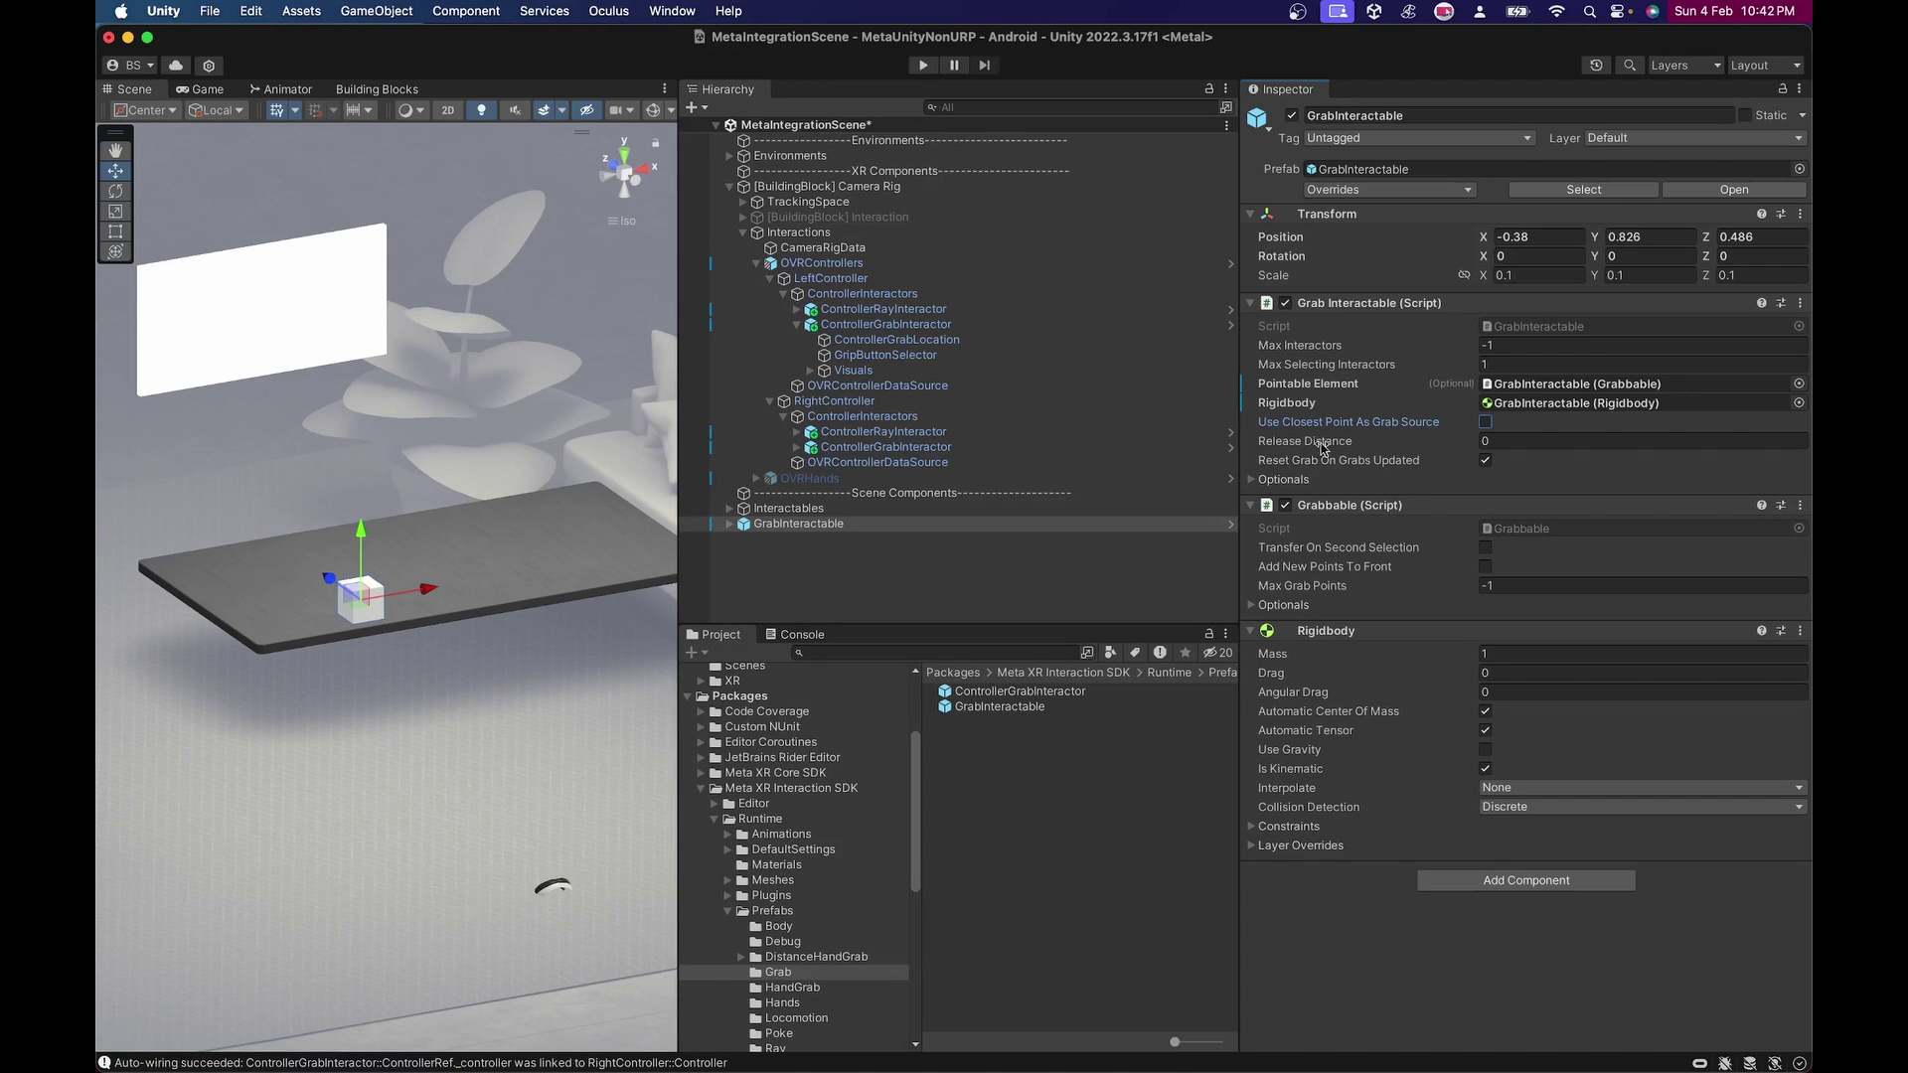
left_click(1491, 443)
key("Return")
left_click(1339, 463)
left_click(1253, 481)
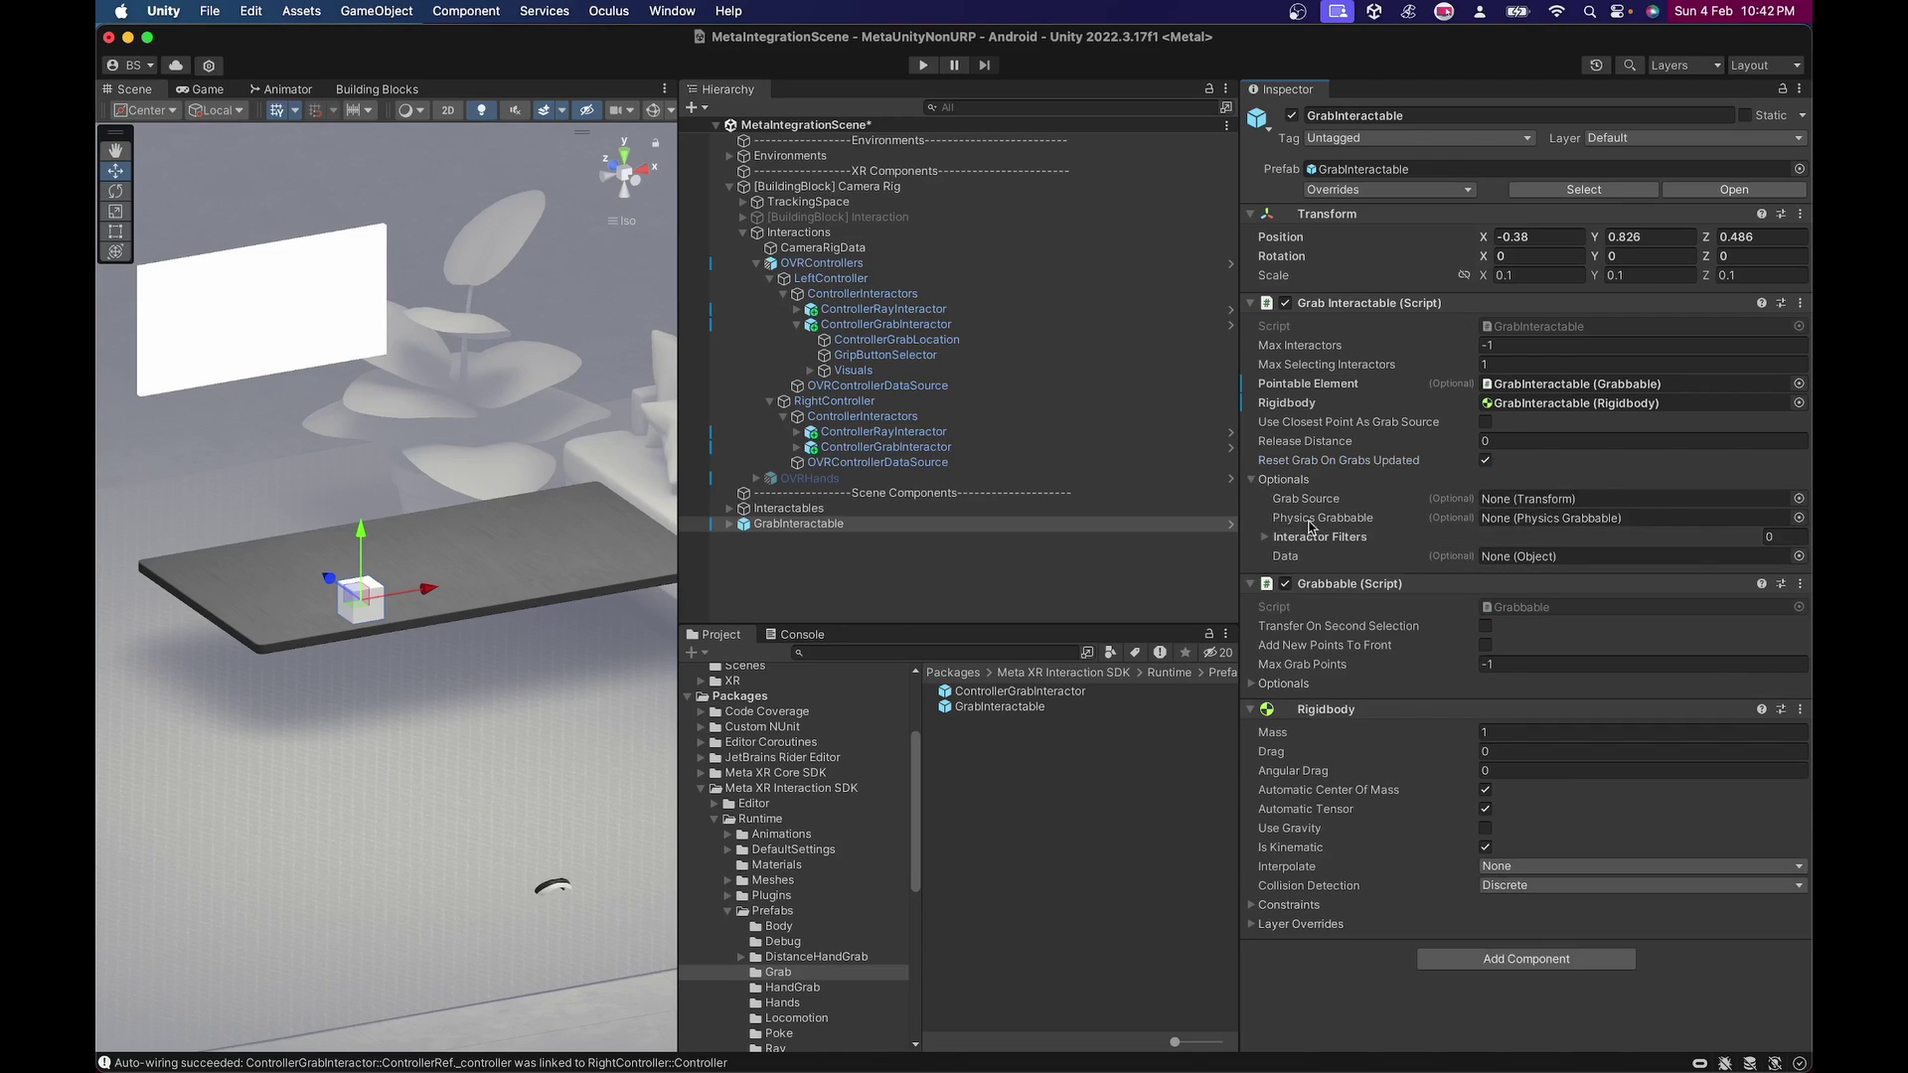
left_click(1253, 481)
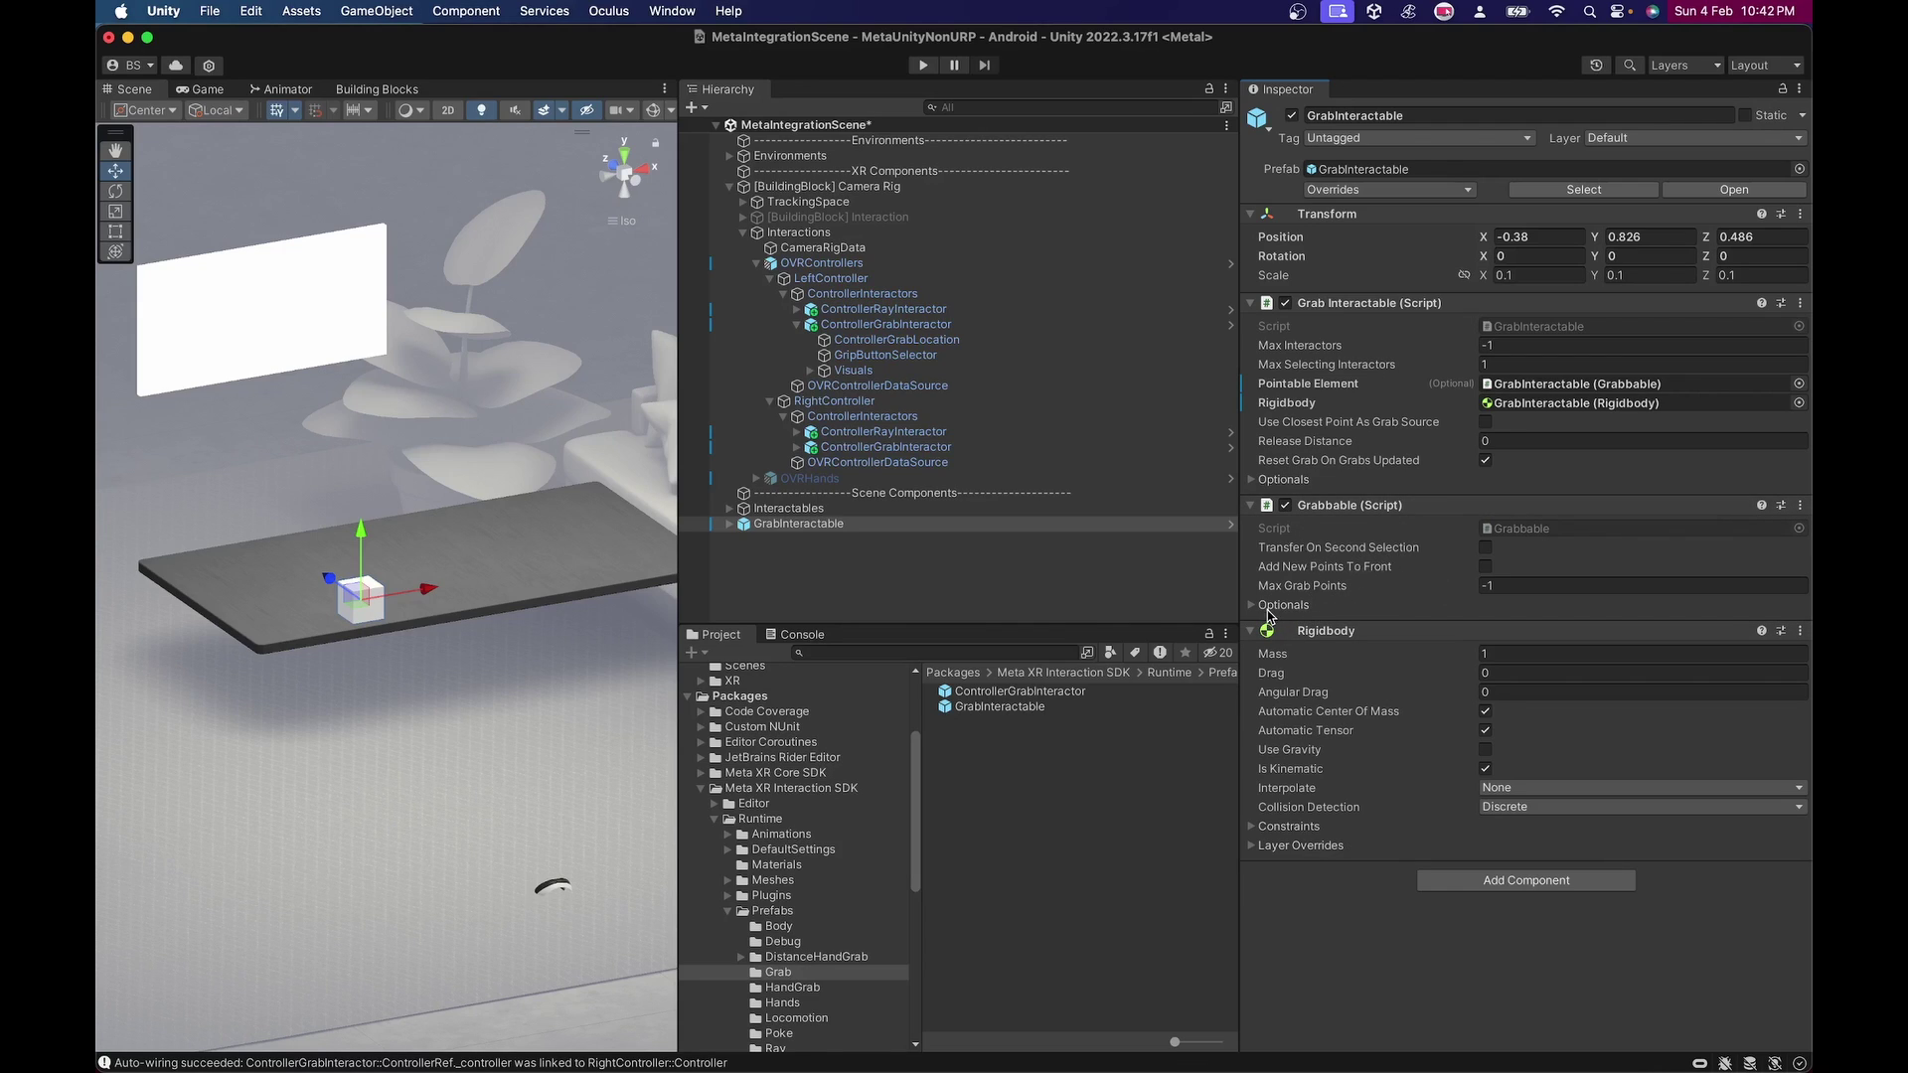
left_click(1252, 607)
Step: Inspect the box collider on the GrabInteractable's Collider child around the cube in the scene
left_click(729, 524)
left_click(954, 540)
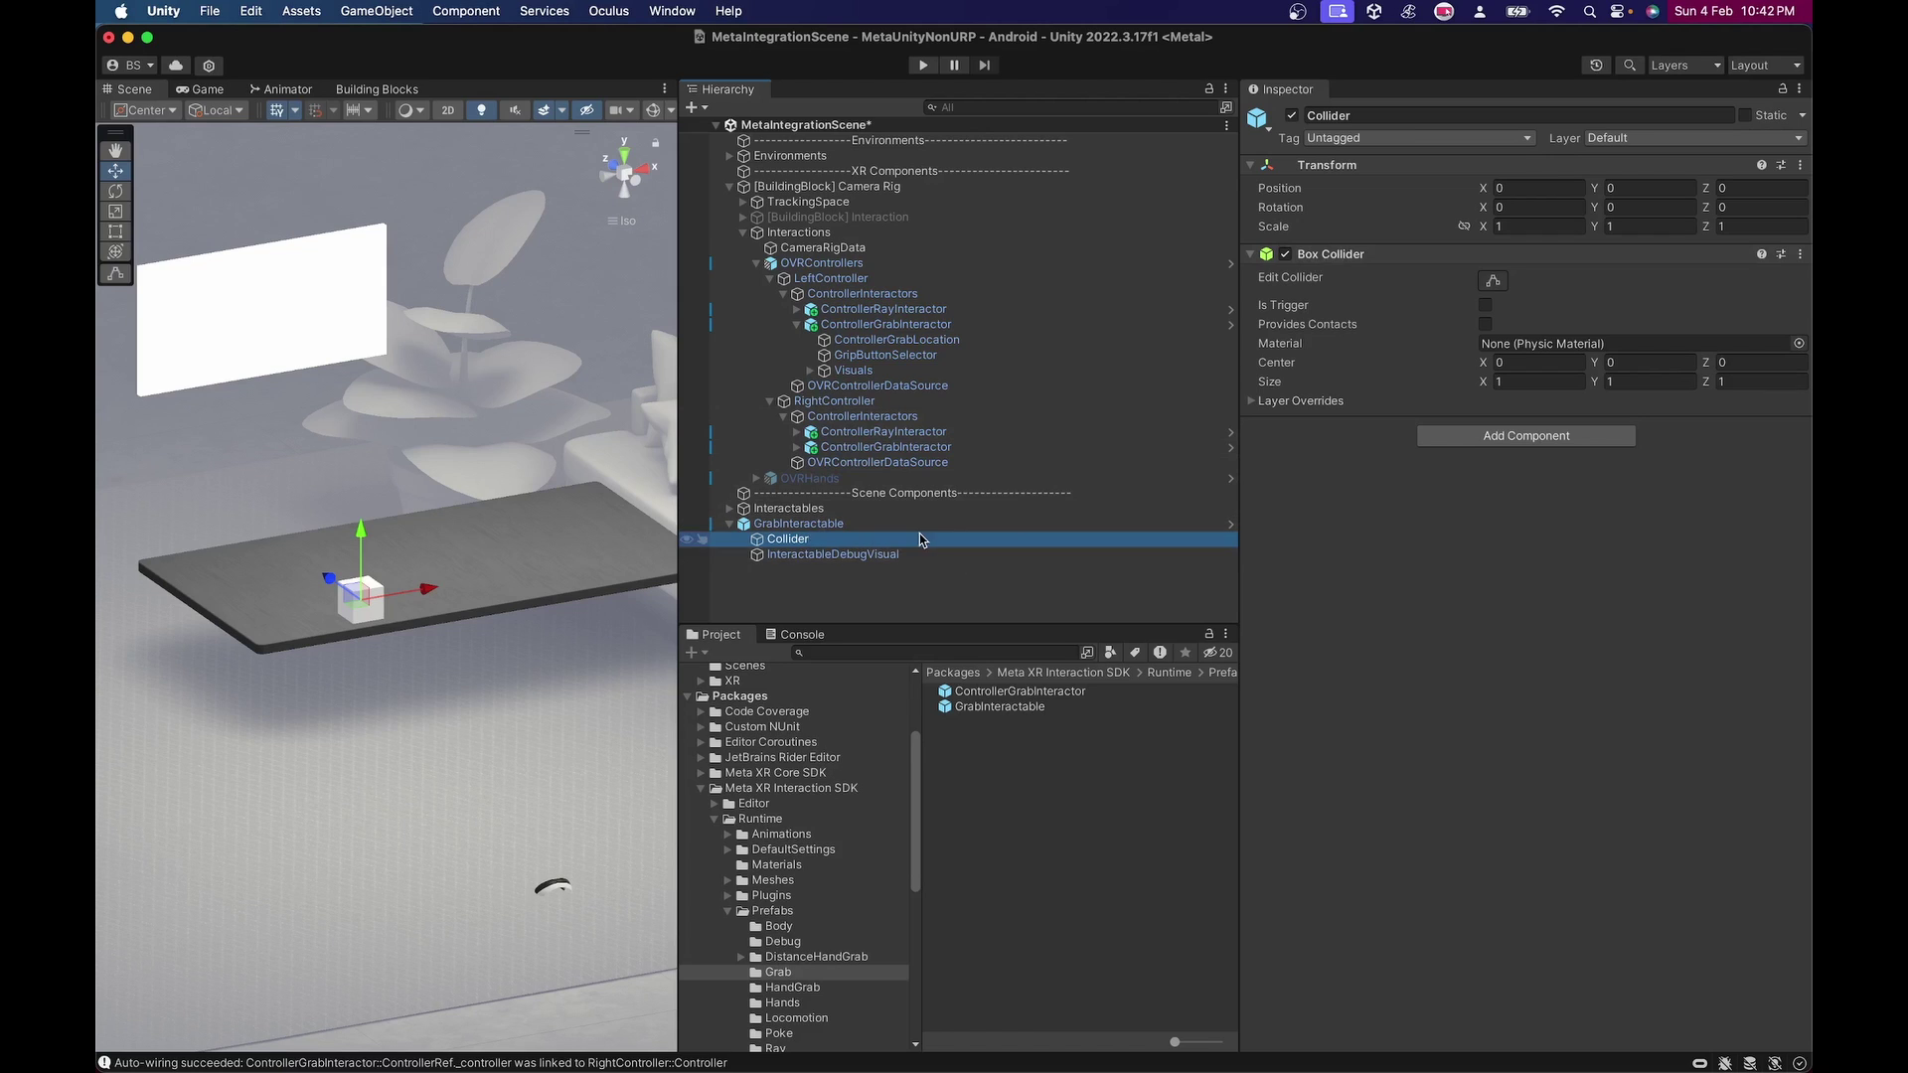
left_click(1492, 280)
left_click_drag(487, 510, 370, 606, "alt")
scroll(368, 602, "up", 10)
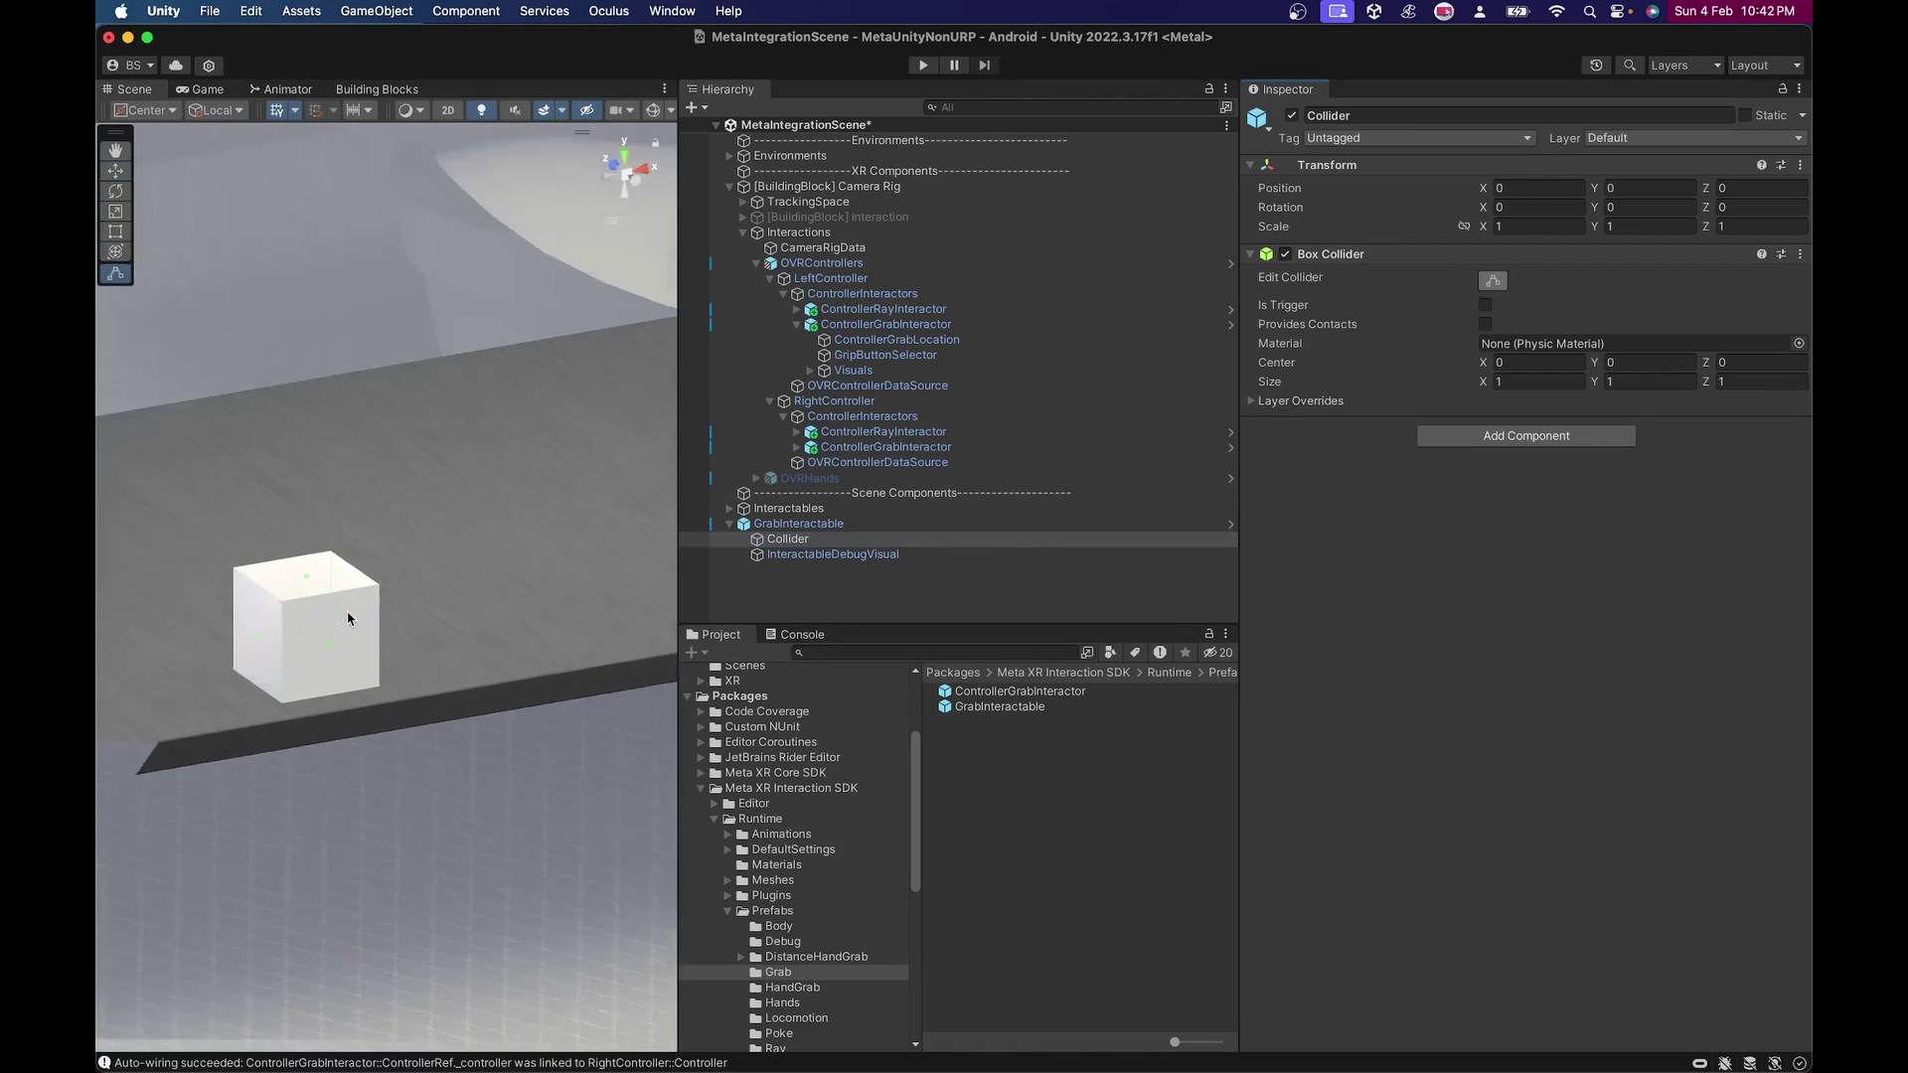
scroll(334, 623, "down", 3)
scroll(527, 398, "down", 5)
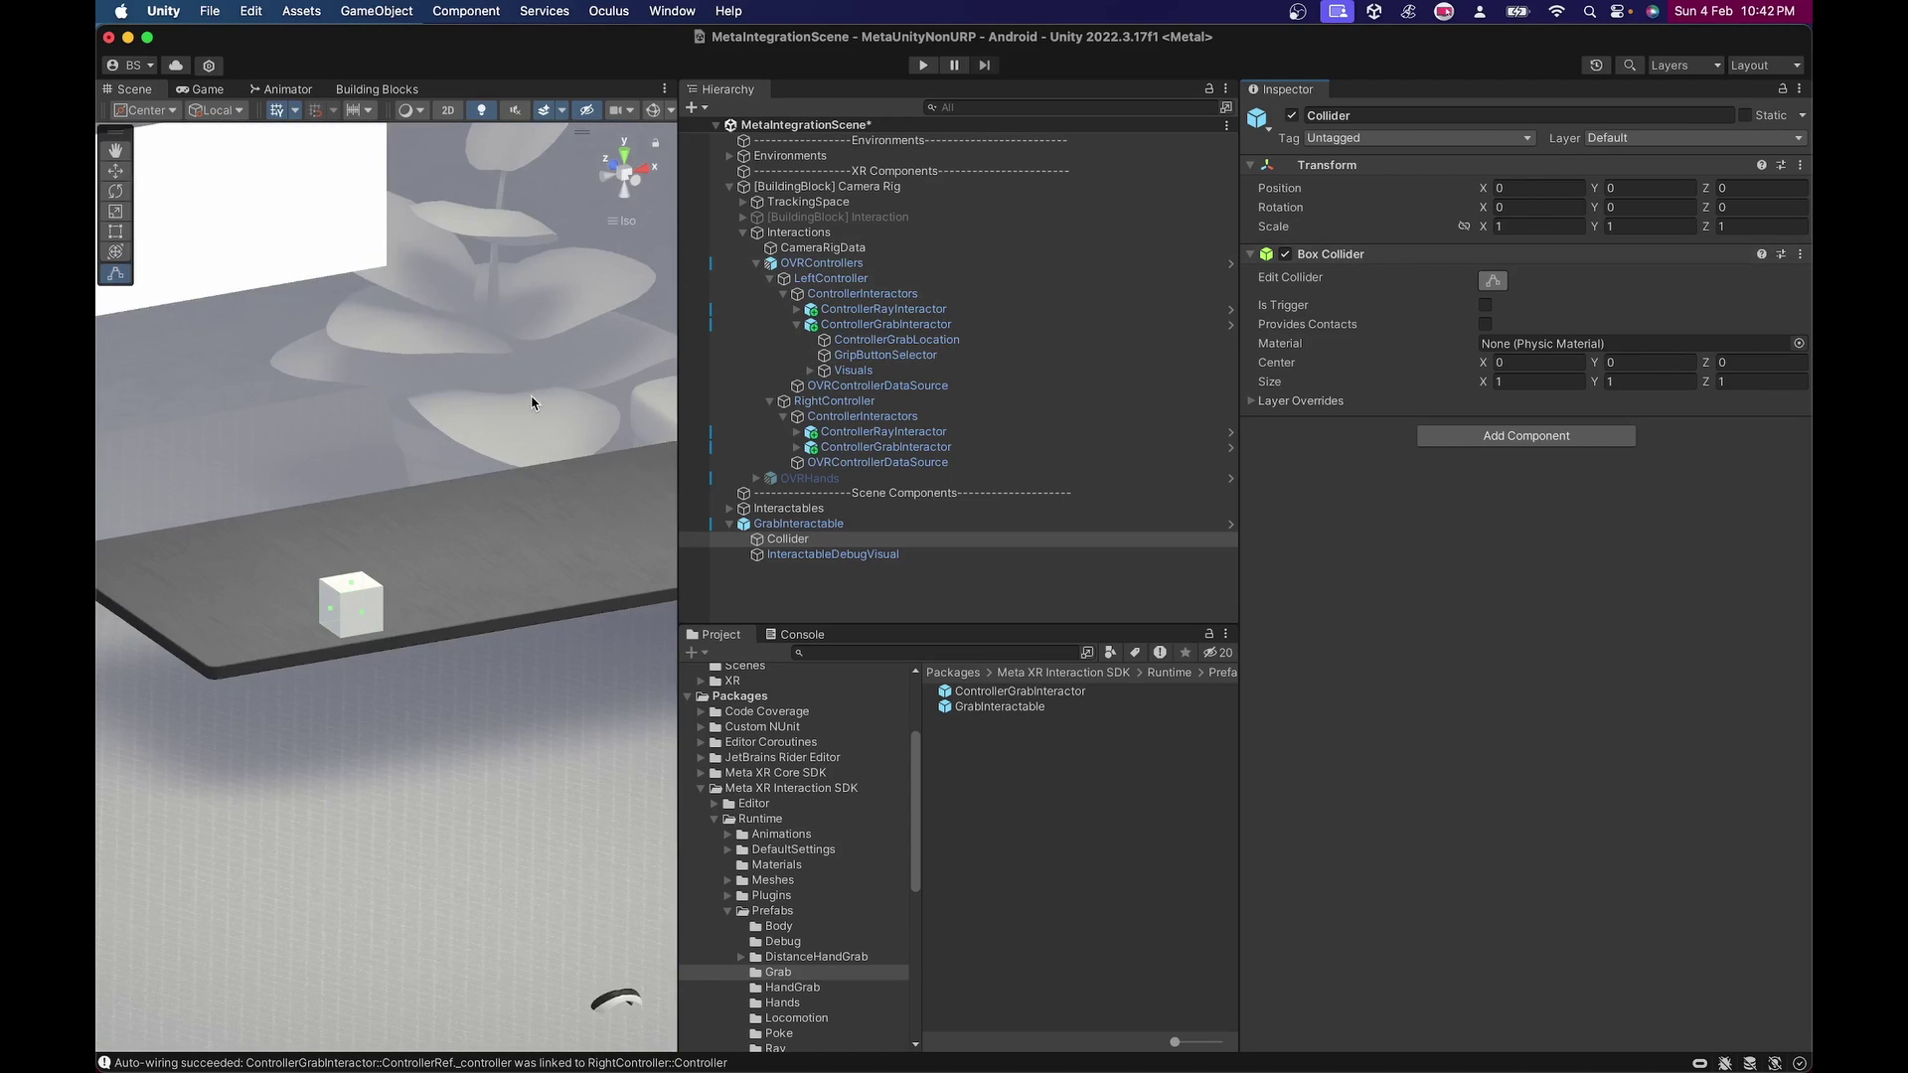
scroll(531, 403, "down", 3)
left_click(1491, 284)
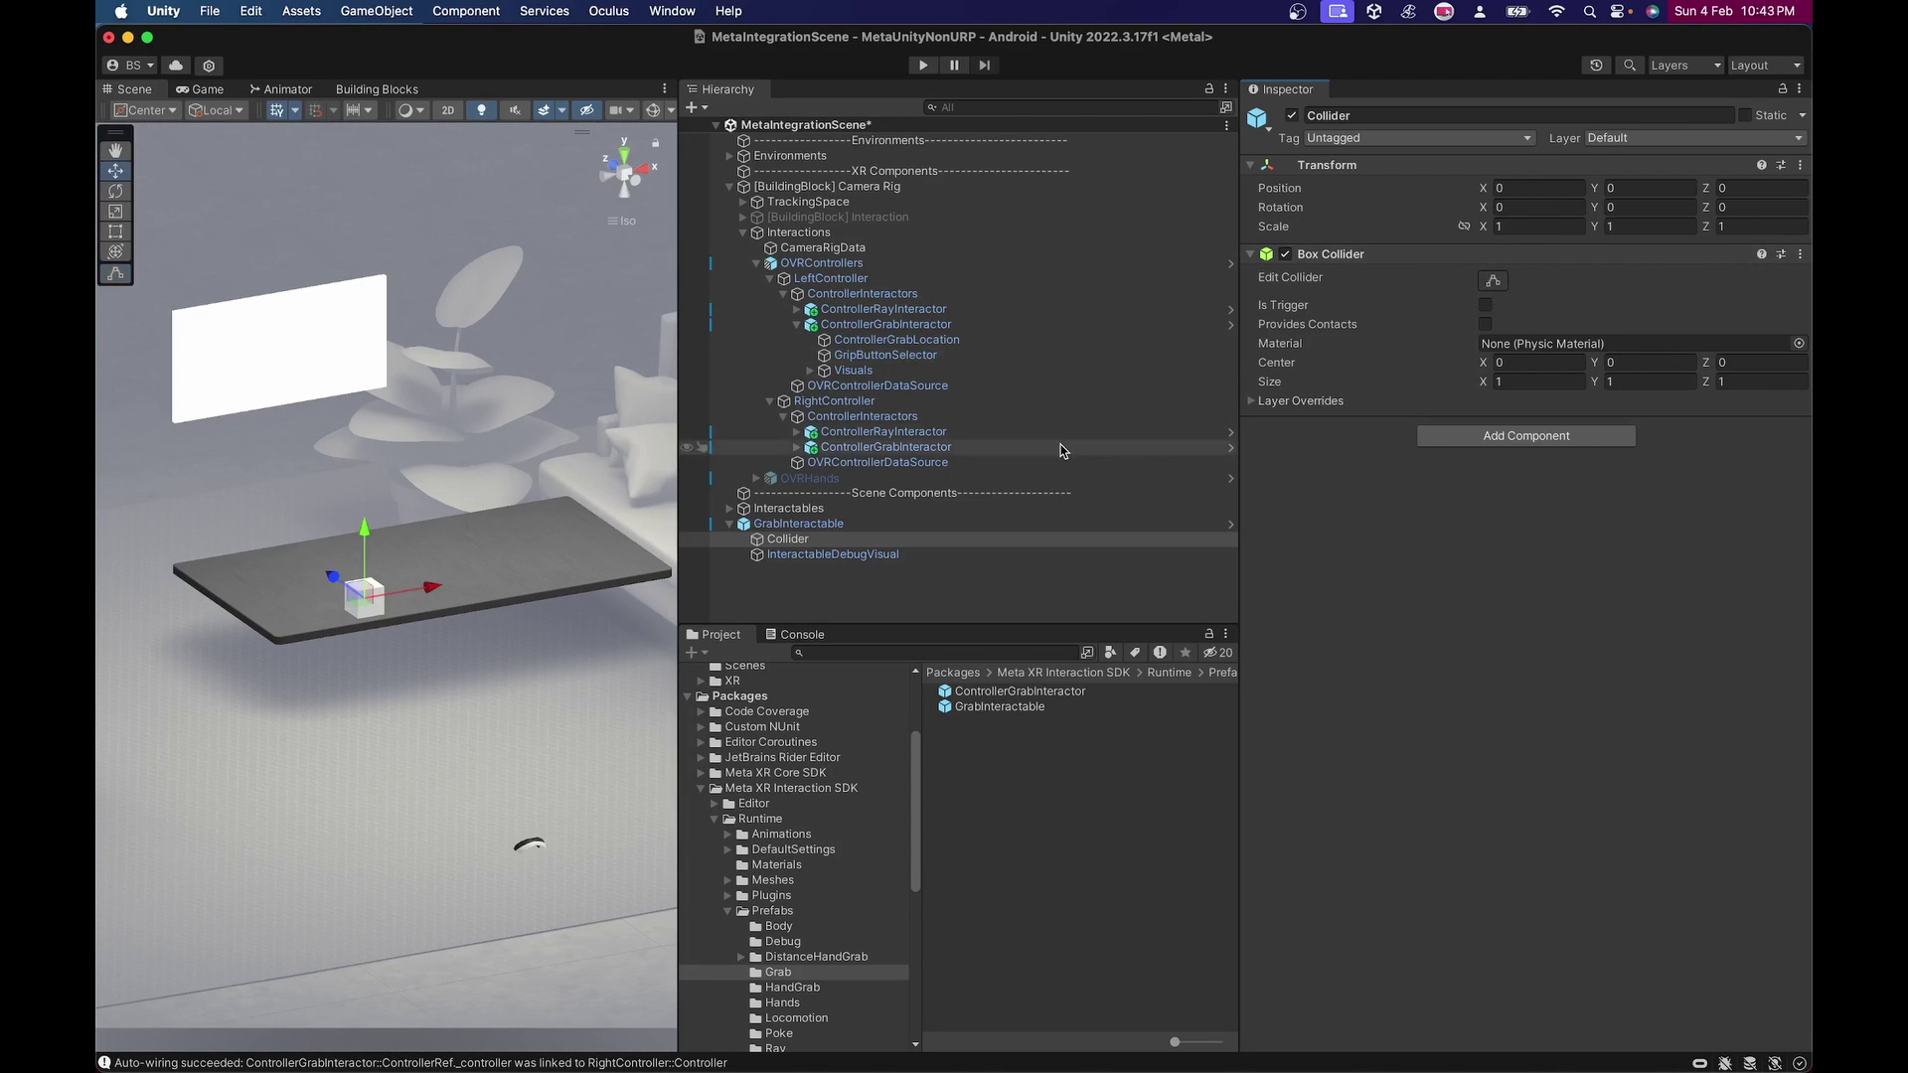
Step: Assign GrabInteractable as the Interactable View of the InteractableDebugVisual and check its Renderer reference
left_click(850, 555)
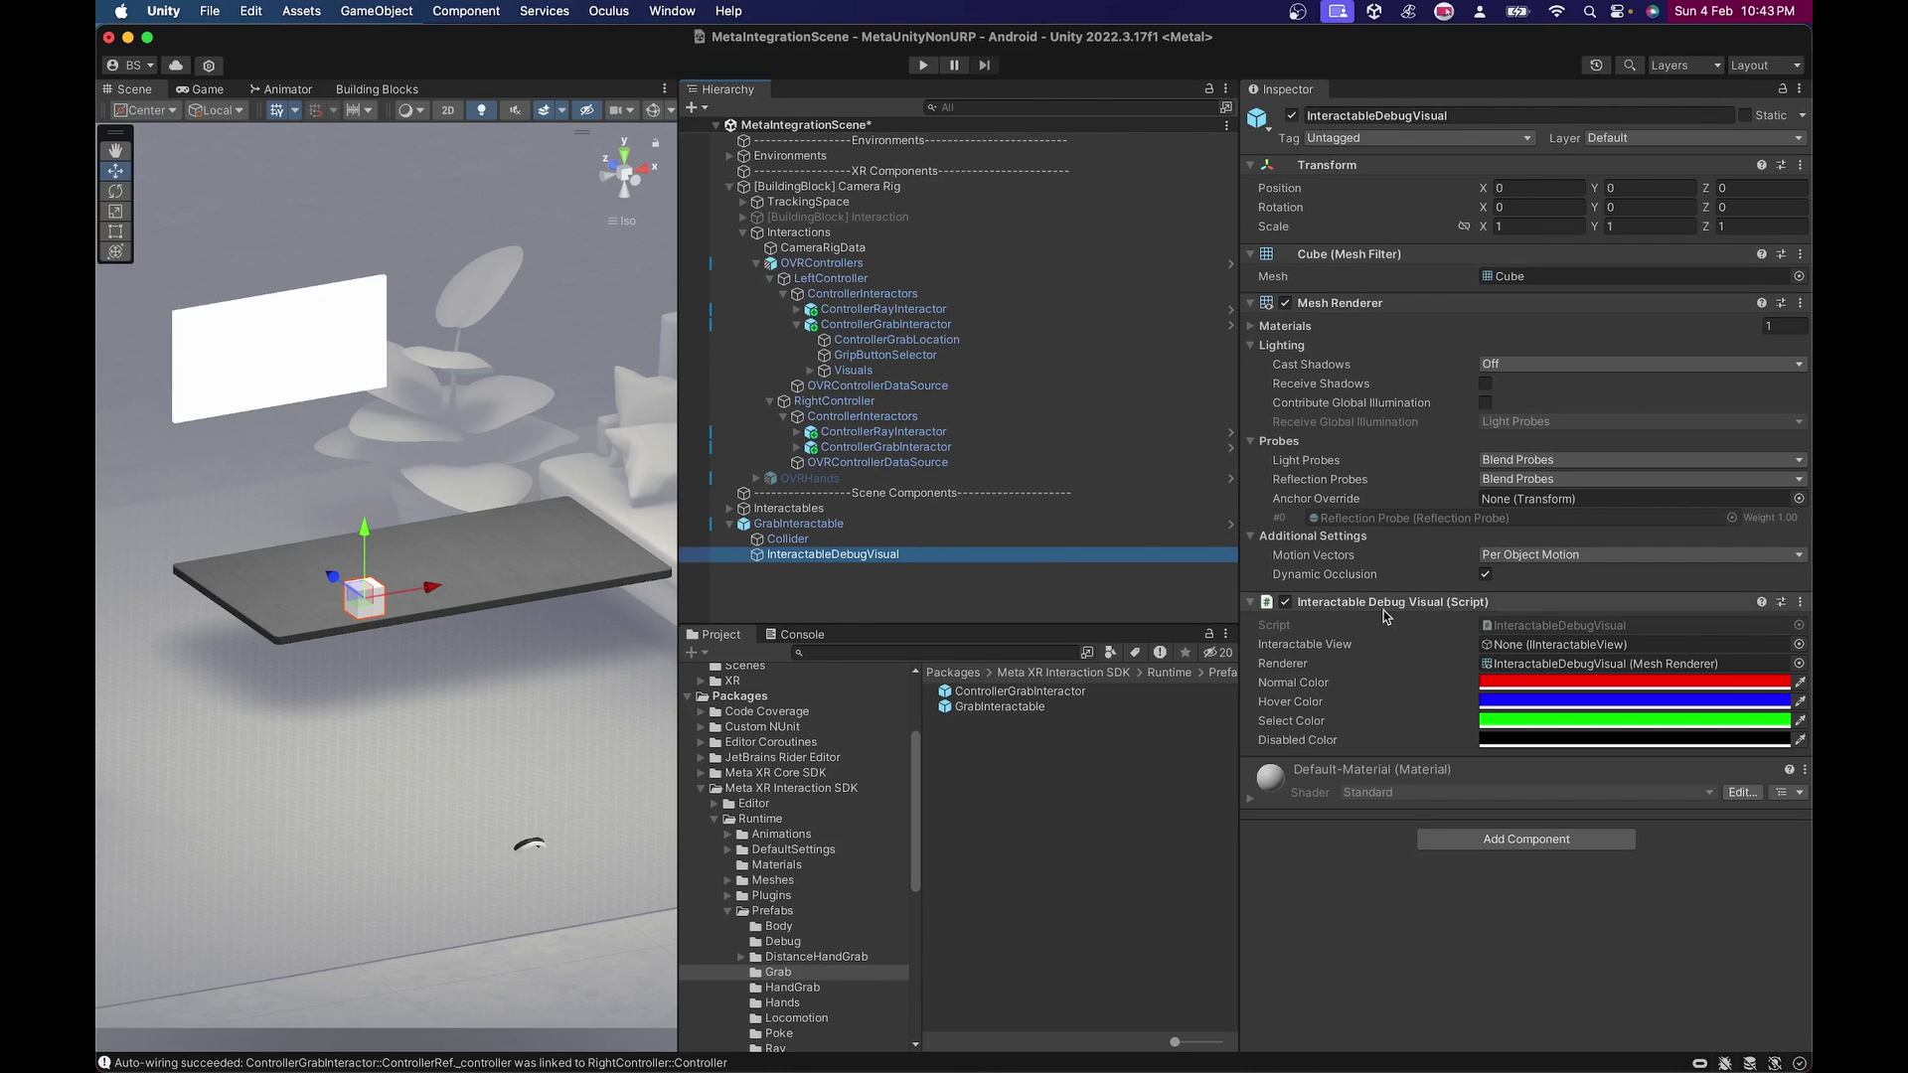
left_click(1531, 651)
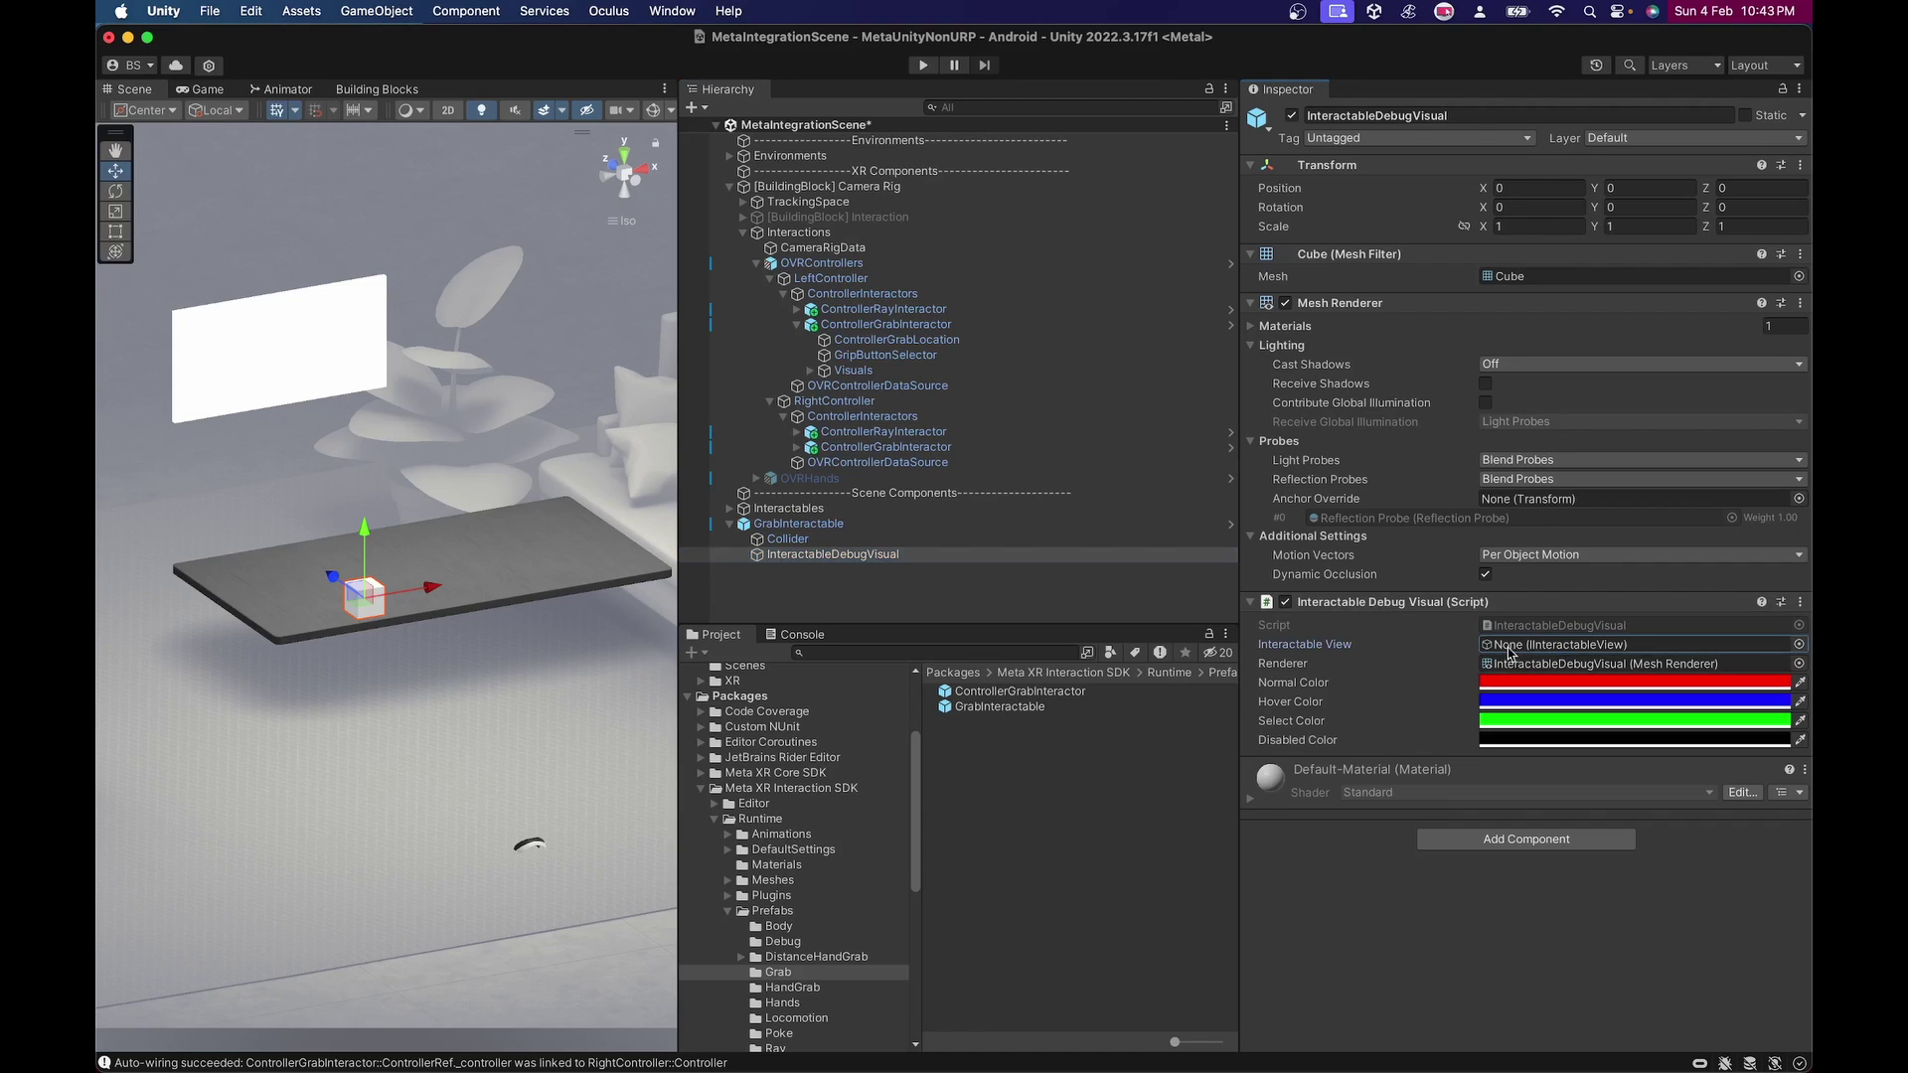
left_click_drag(807, 531, 1547, 653)
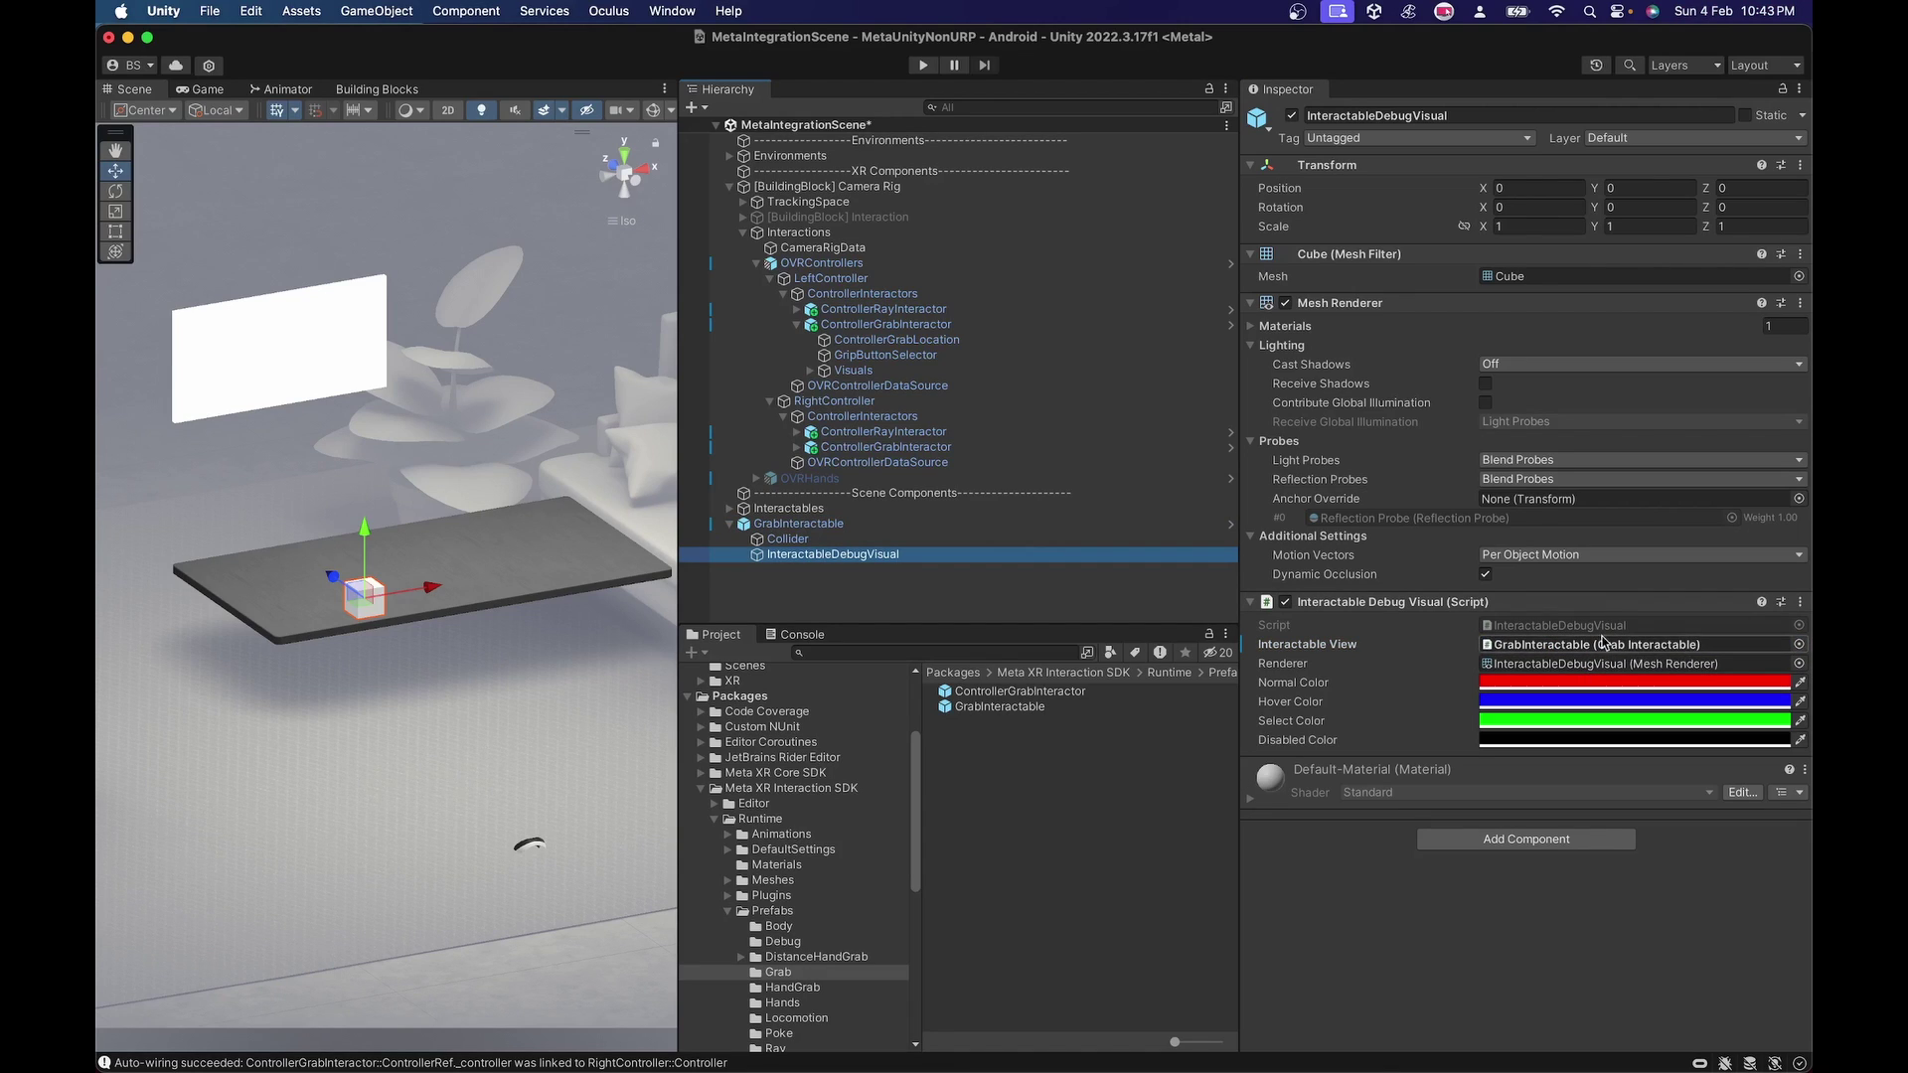
left_click(1546, 663)
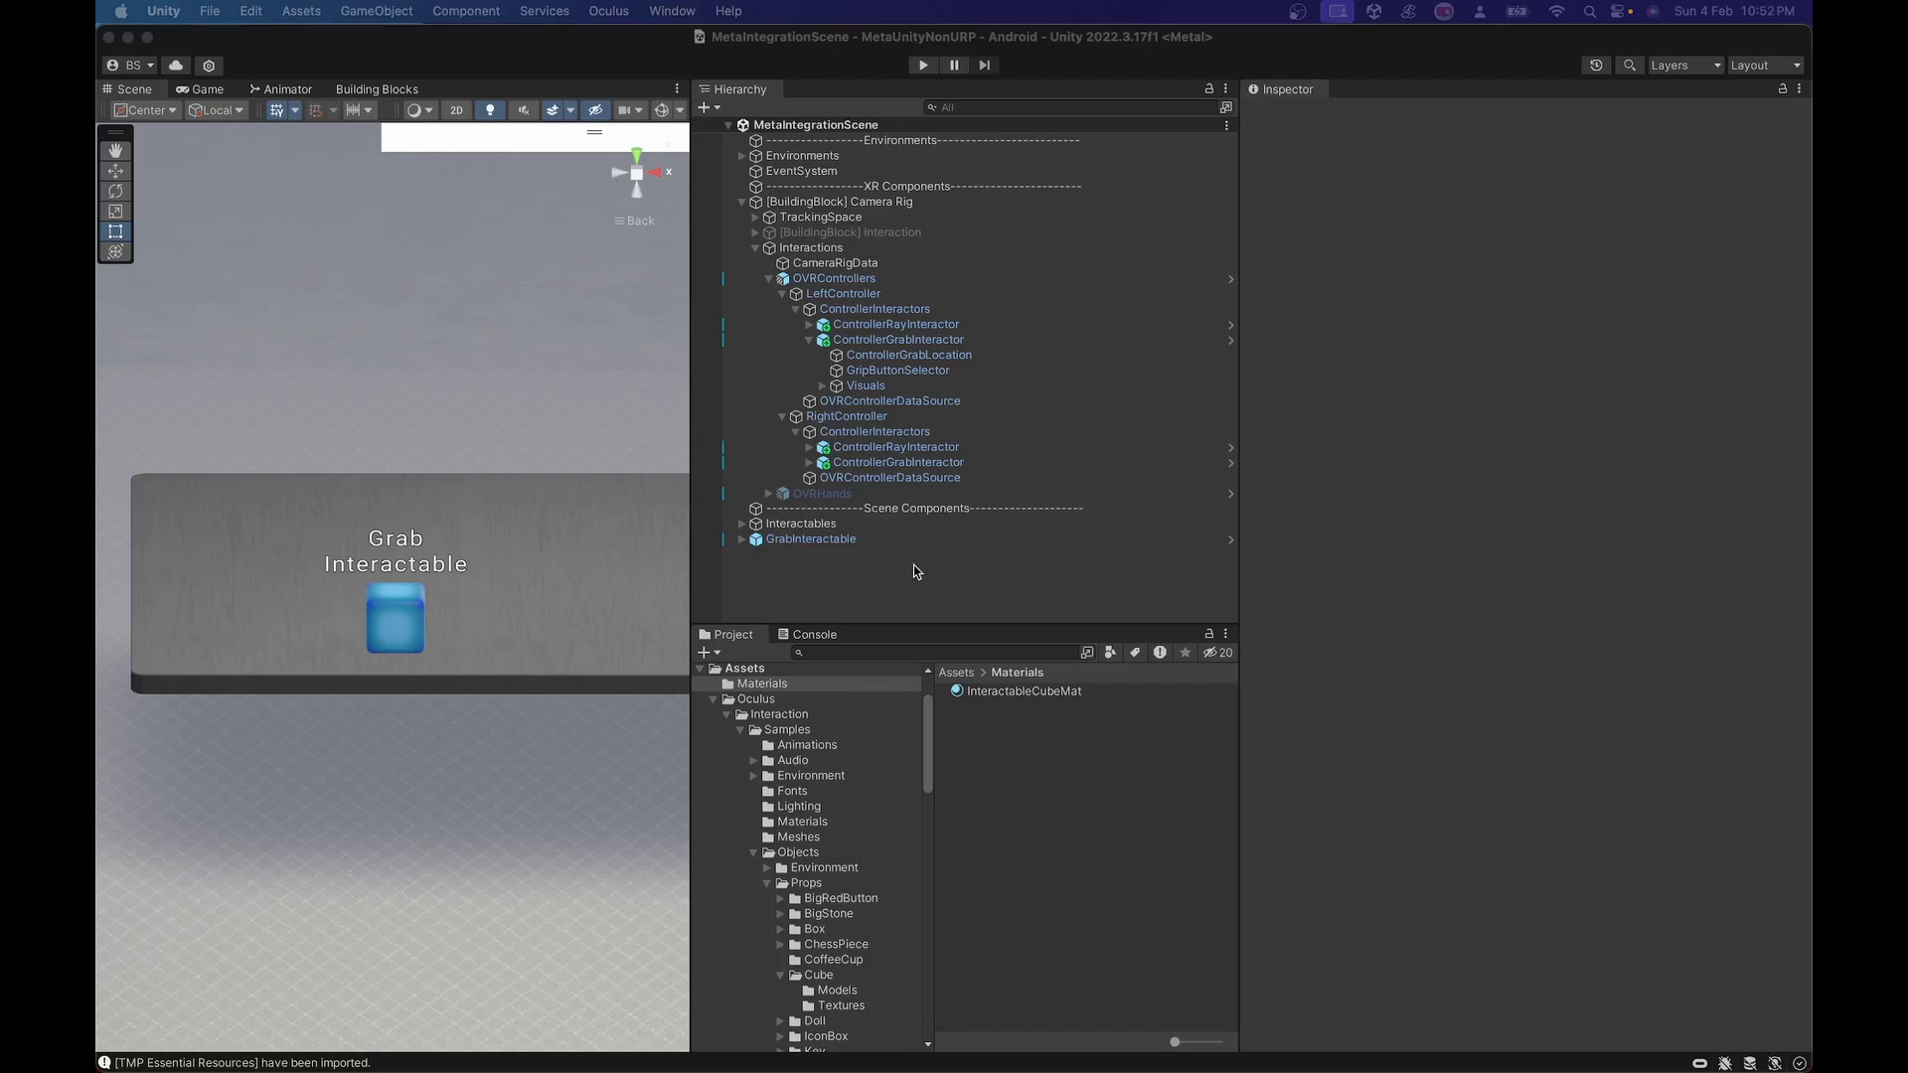
Step: Examine the GrabInteractable's Visuals group and the CubeMesh object's debug visual colors and InteractableCubeMat material
left_click(731, 542)
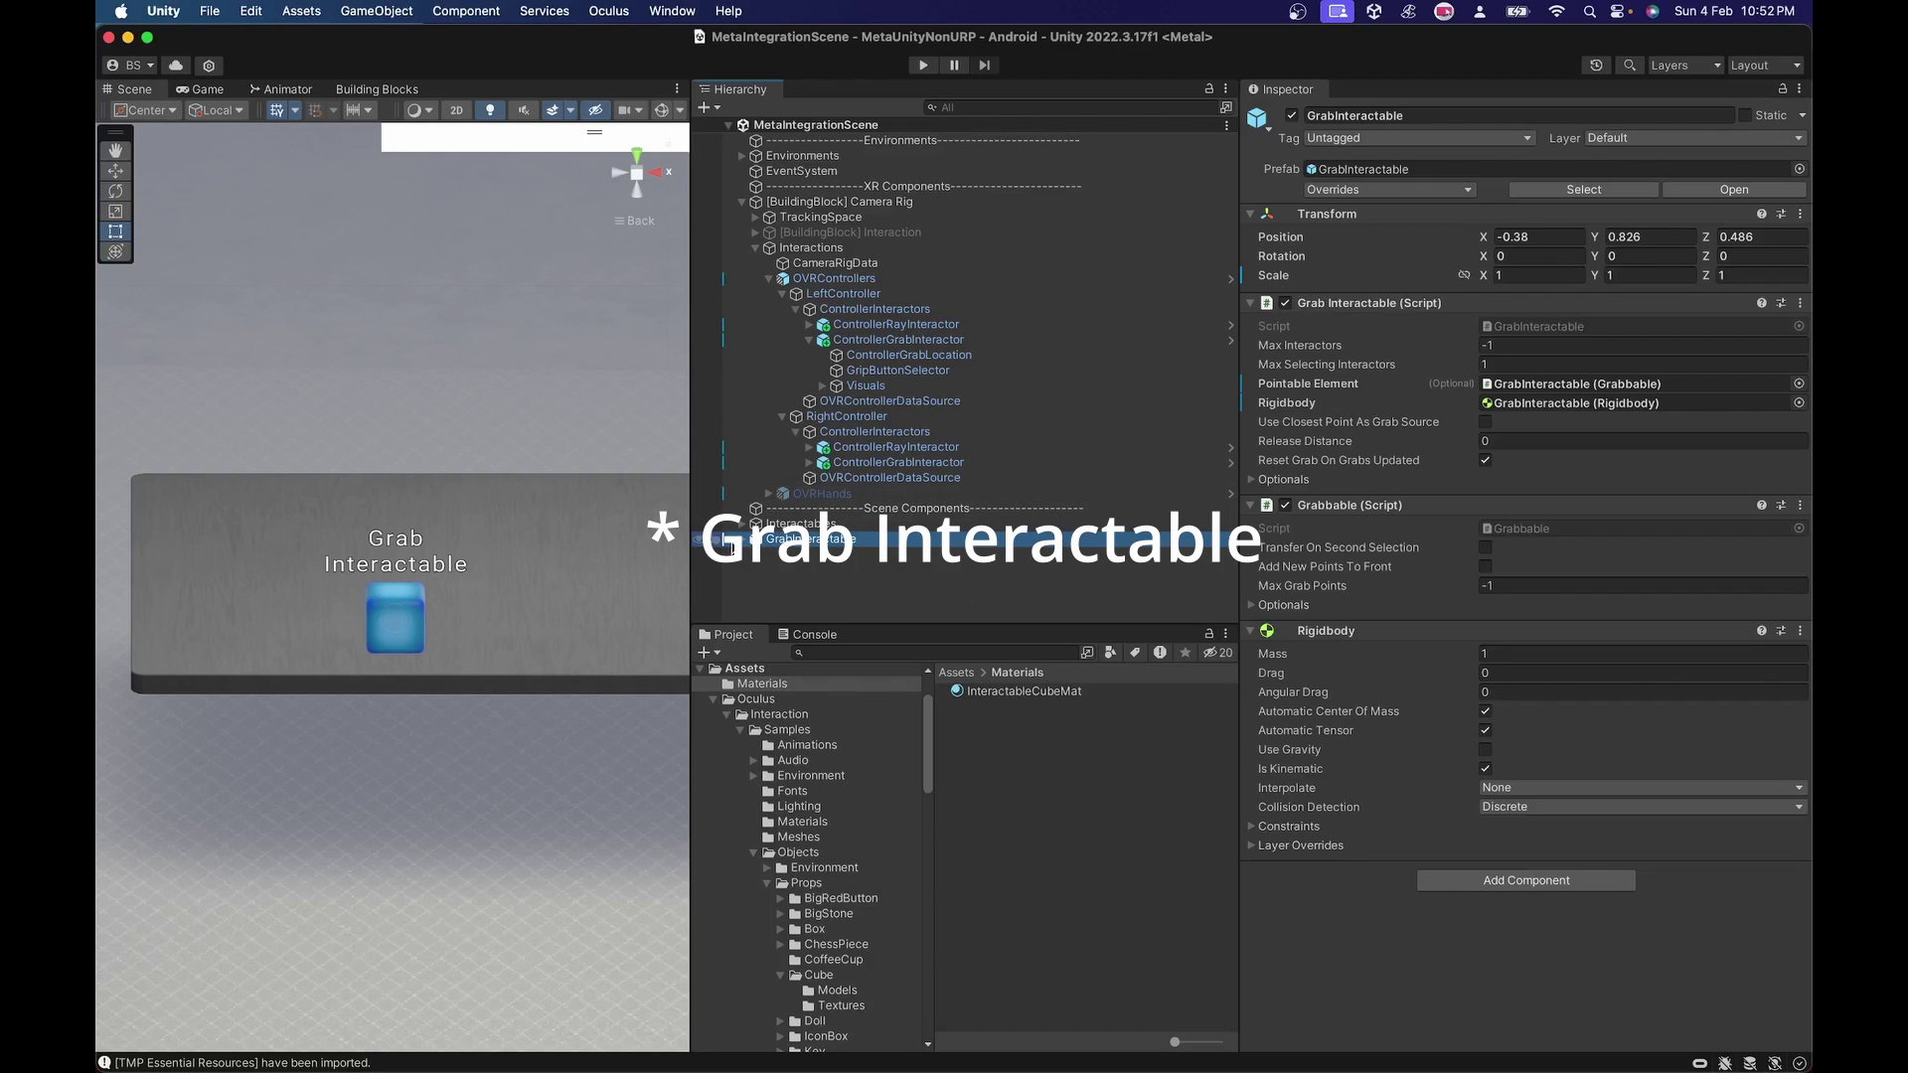
left_click(742, 542)
left_click(707, 569)
key("Right")
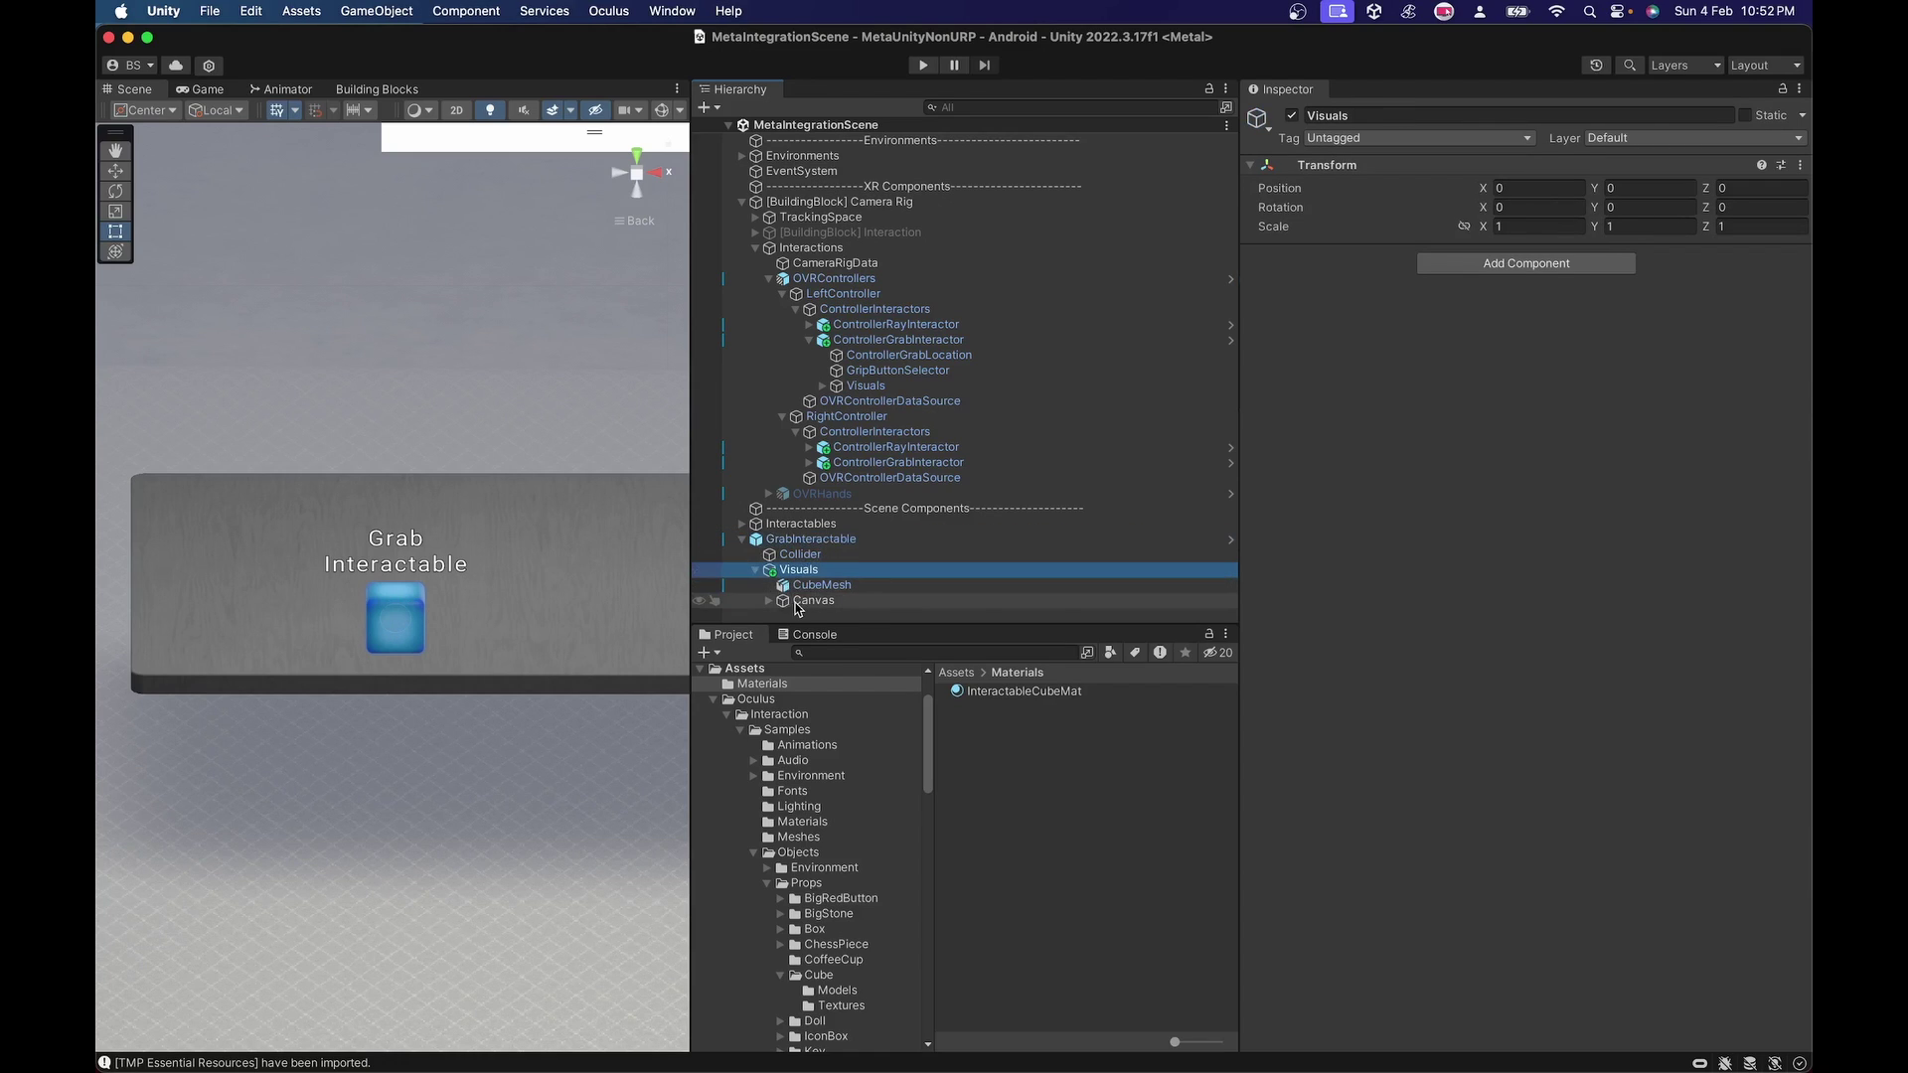
left_click(767, 602)
key("Up")
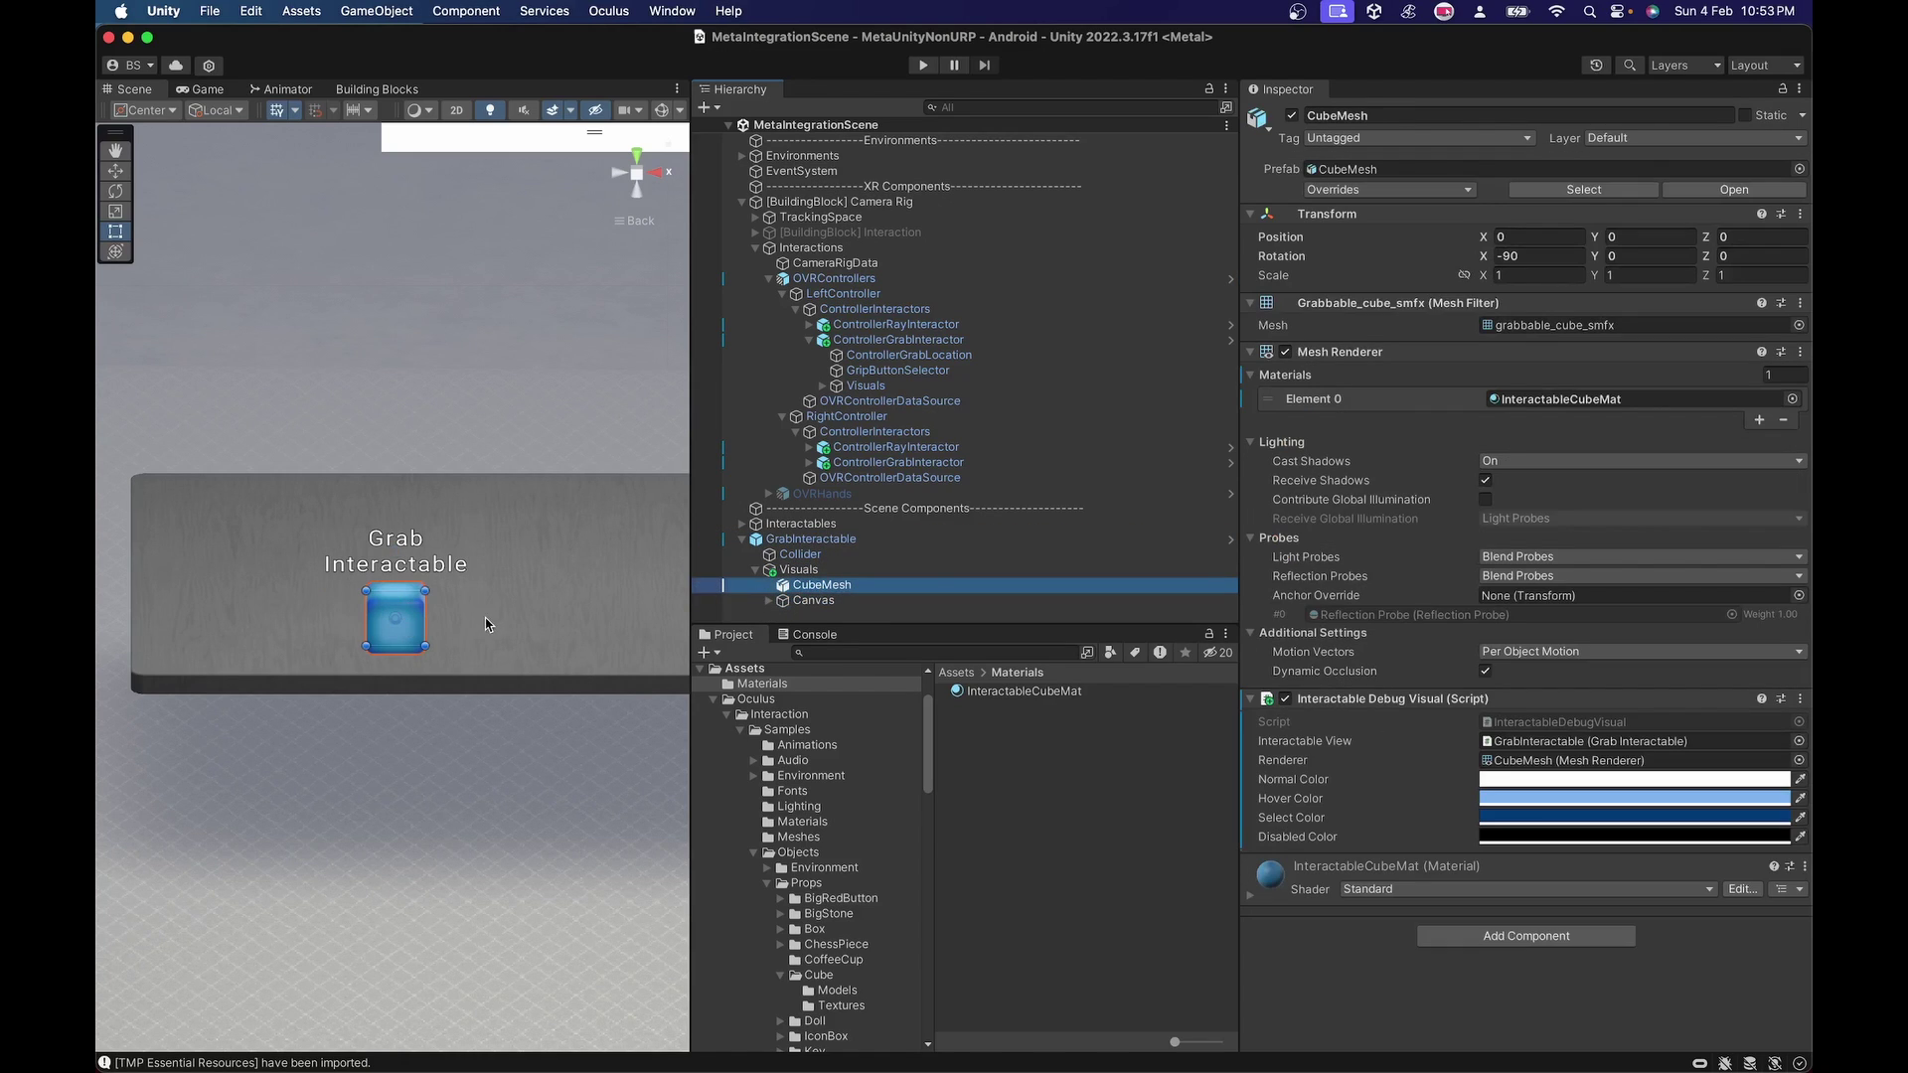
left_click(1283, 893)
scroll(1406, 910, "down", 2)
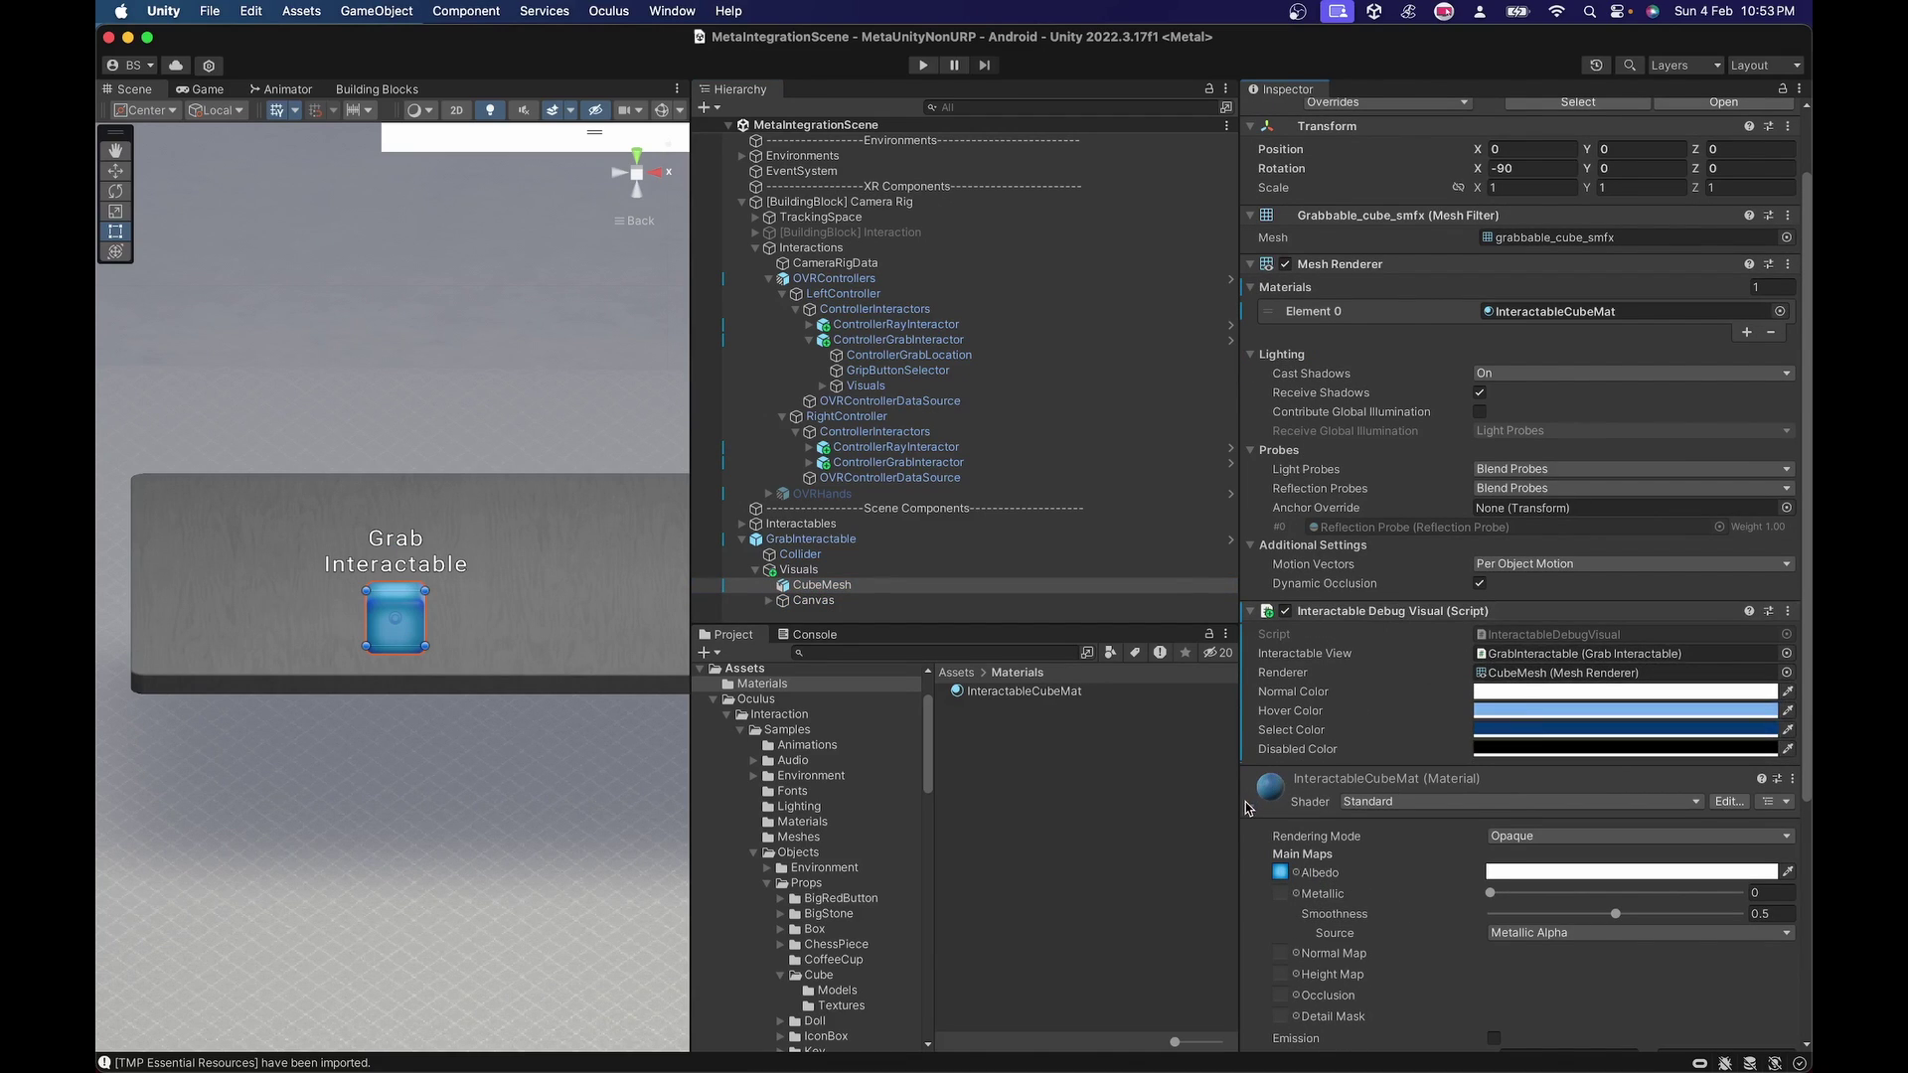
Step: Inspect the Canvas and its Text (TMP) label under Visuals, and collapse the GrabInteractable hierarchy
left_click(813, 600)
left_click(769, 600)
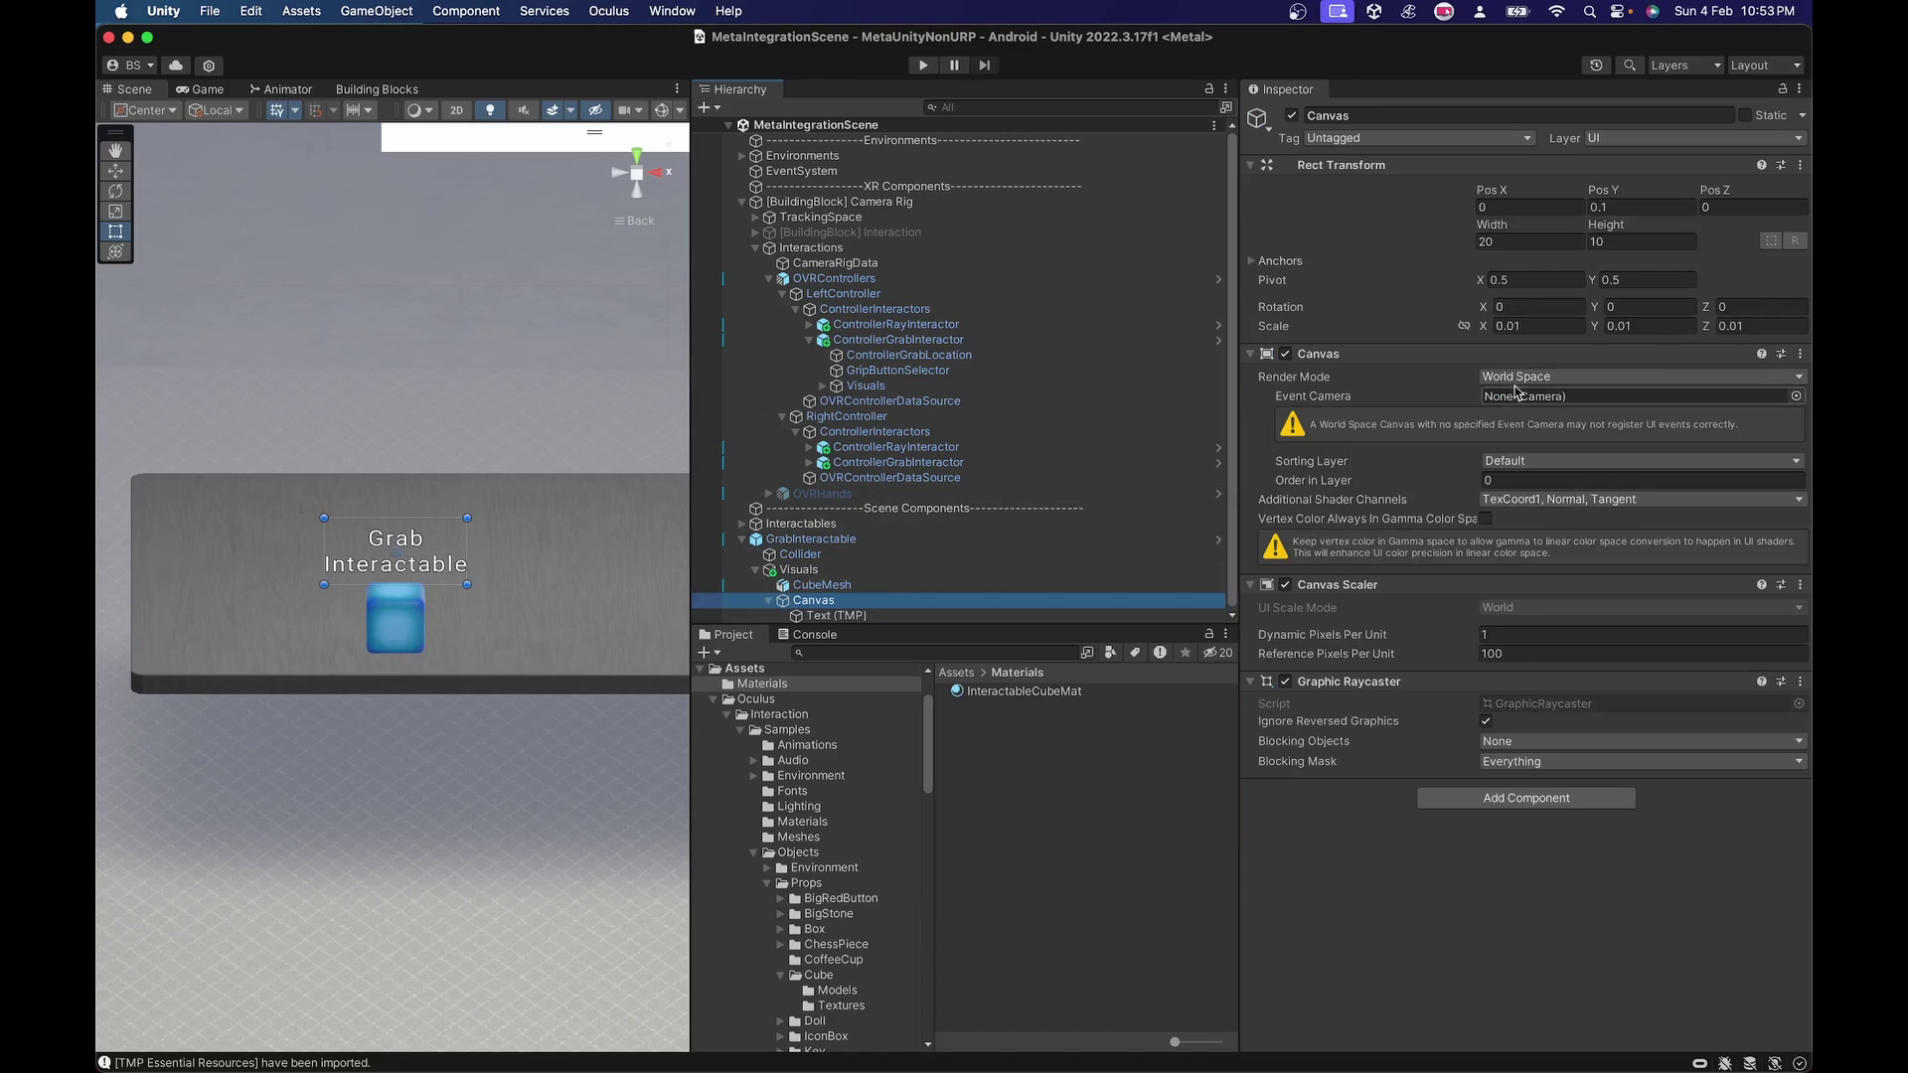
scroll(854, 621, "down", 1)
left_click(840, 615)
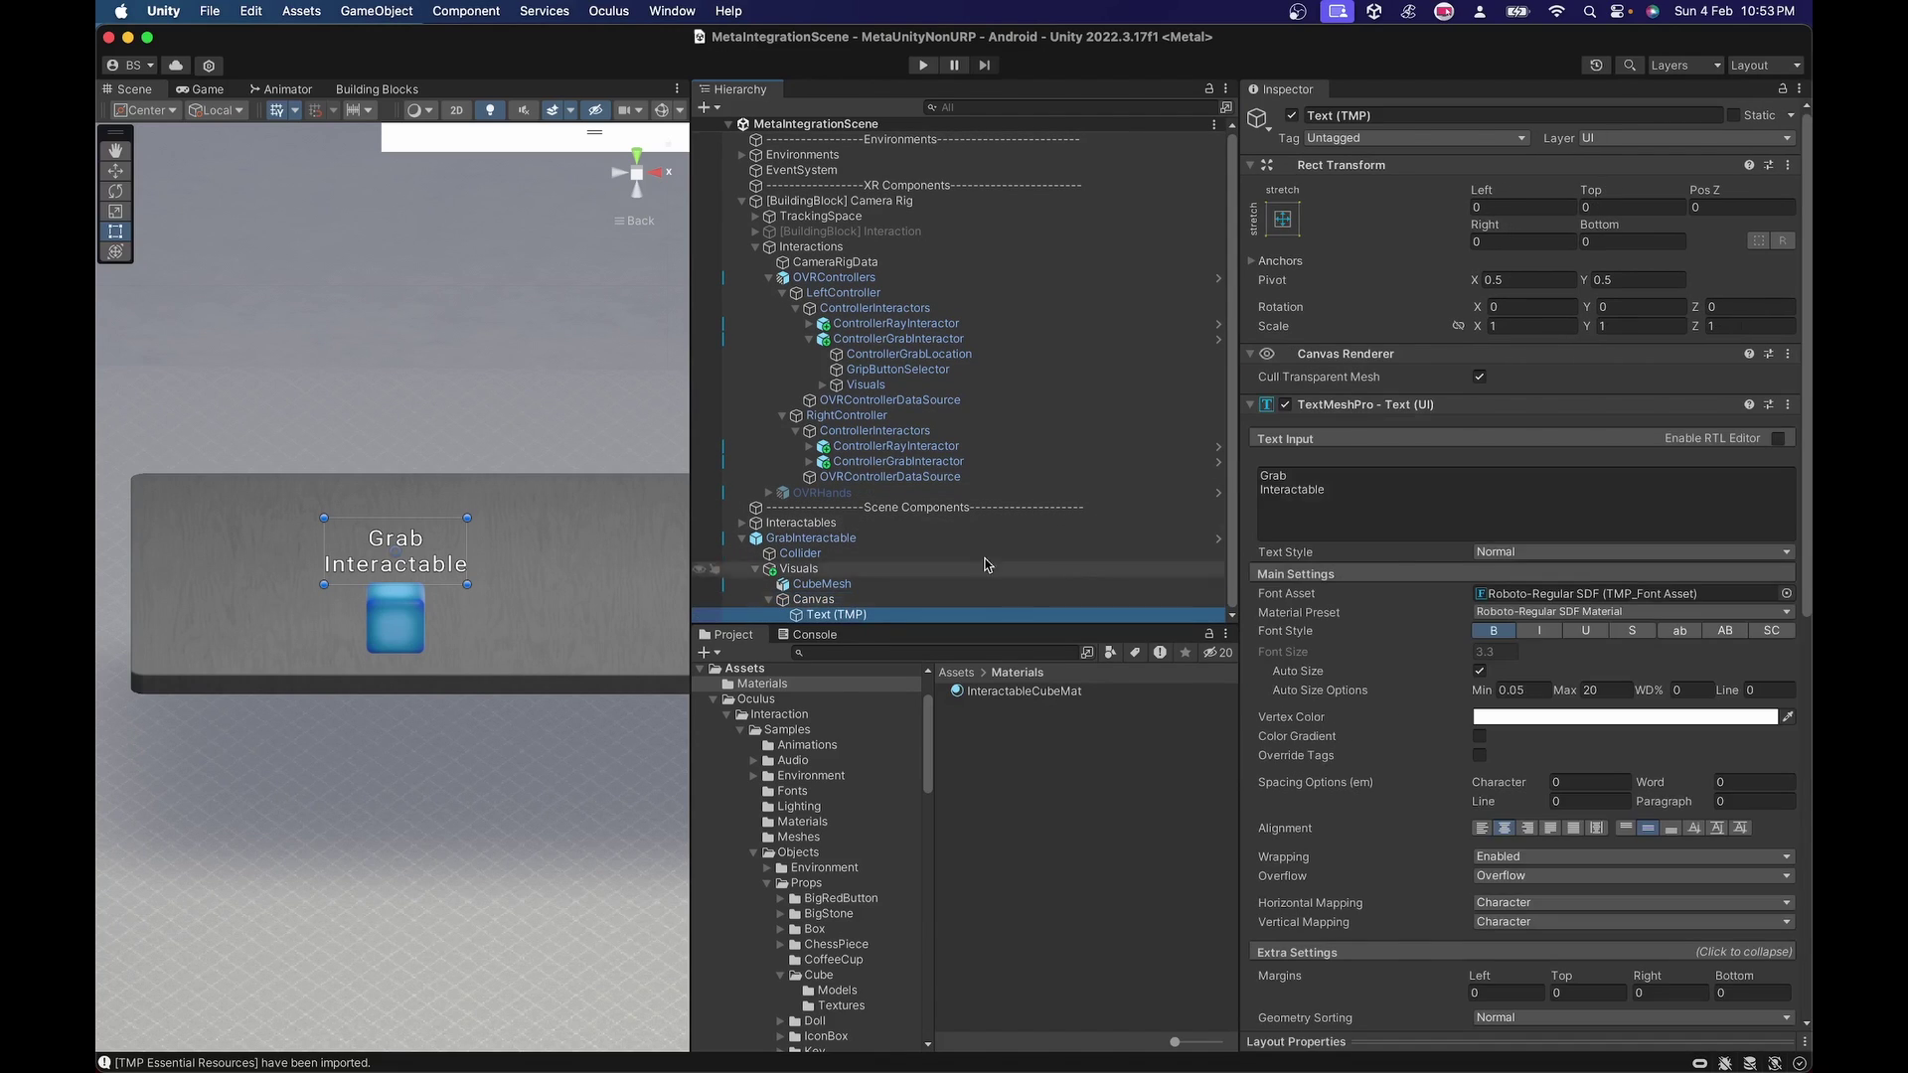
left_click(771, 568)
left_click(742, 539)
left_click(776, 544)
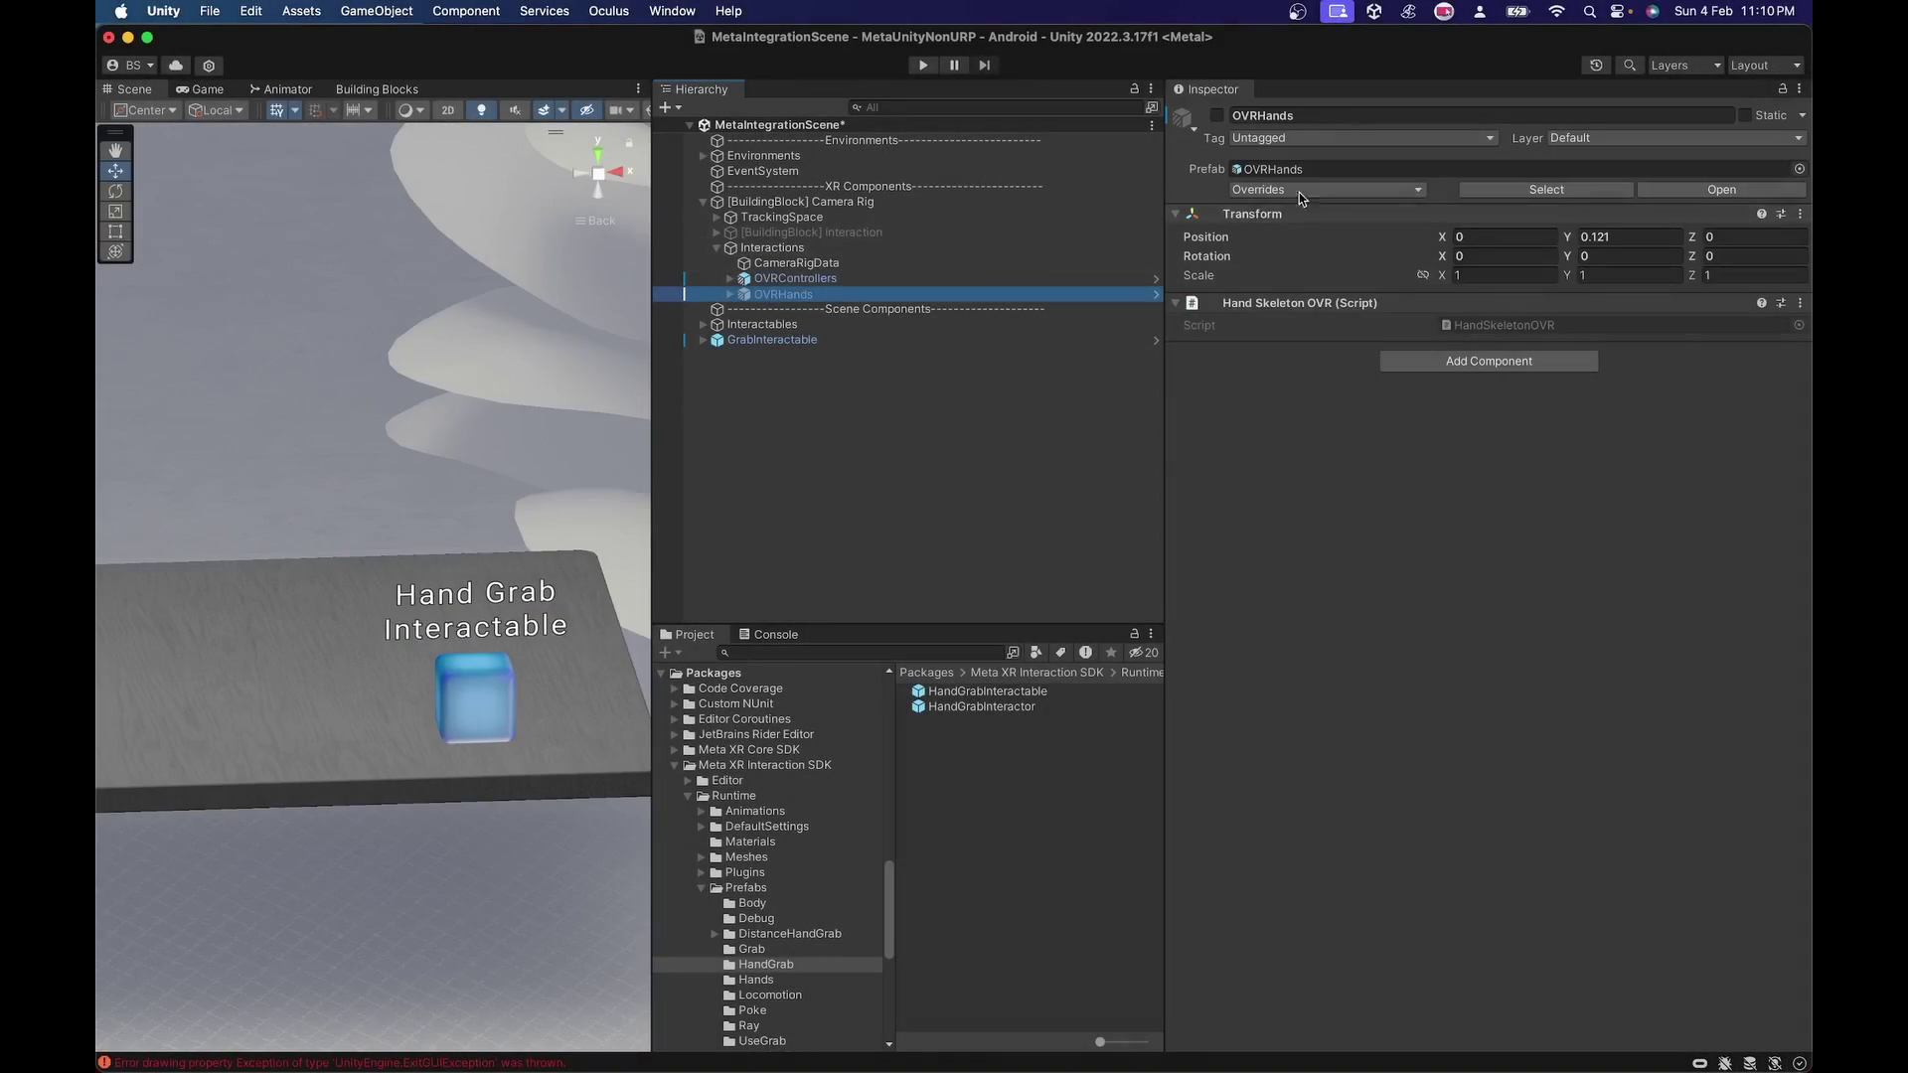
Step: Enable the OVRHands object, expand its children, and set its Y position to 0
left_click(1217, 115)
left_click(730, 295)
left_click(1608, 239)
type("0")
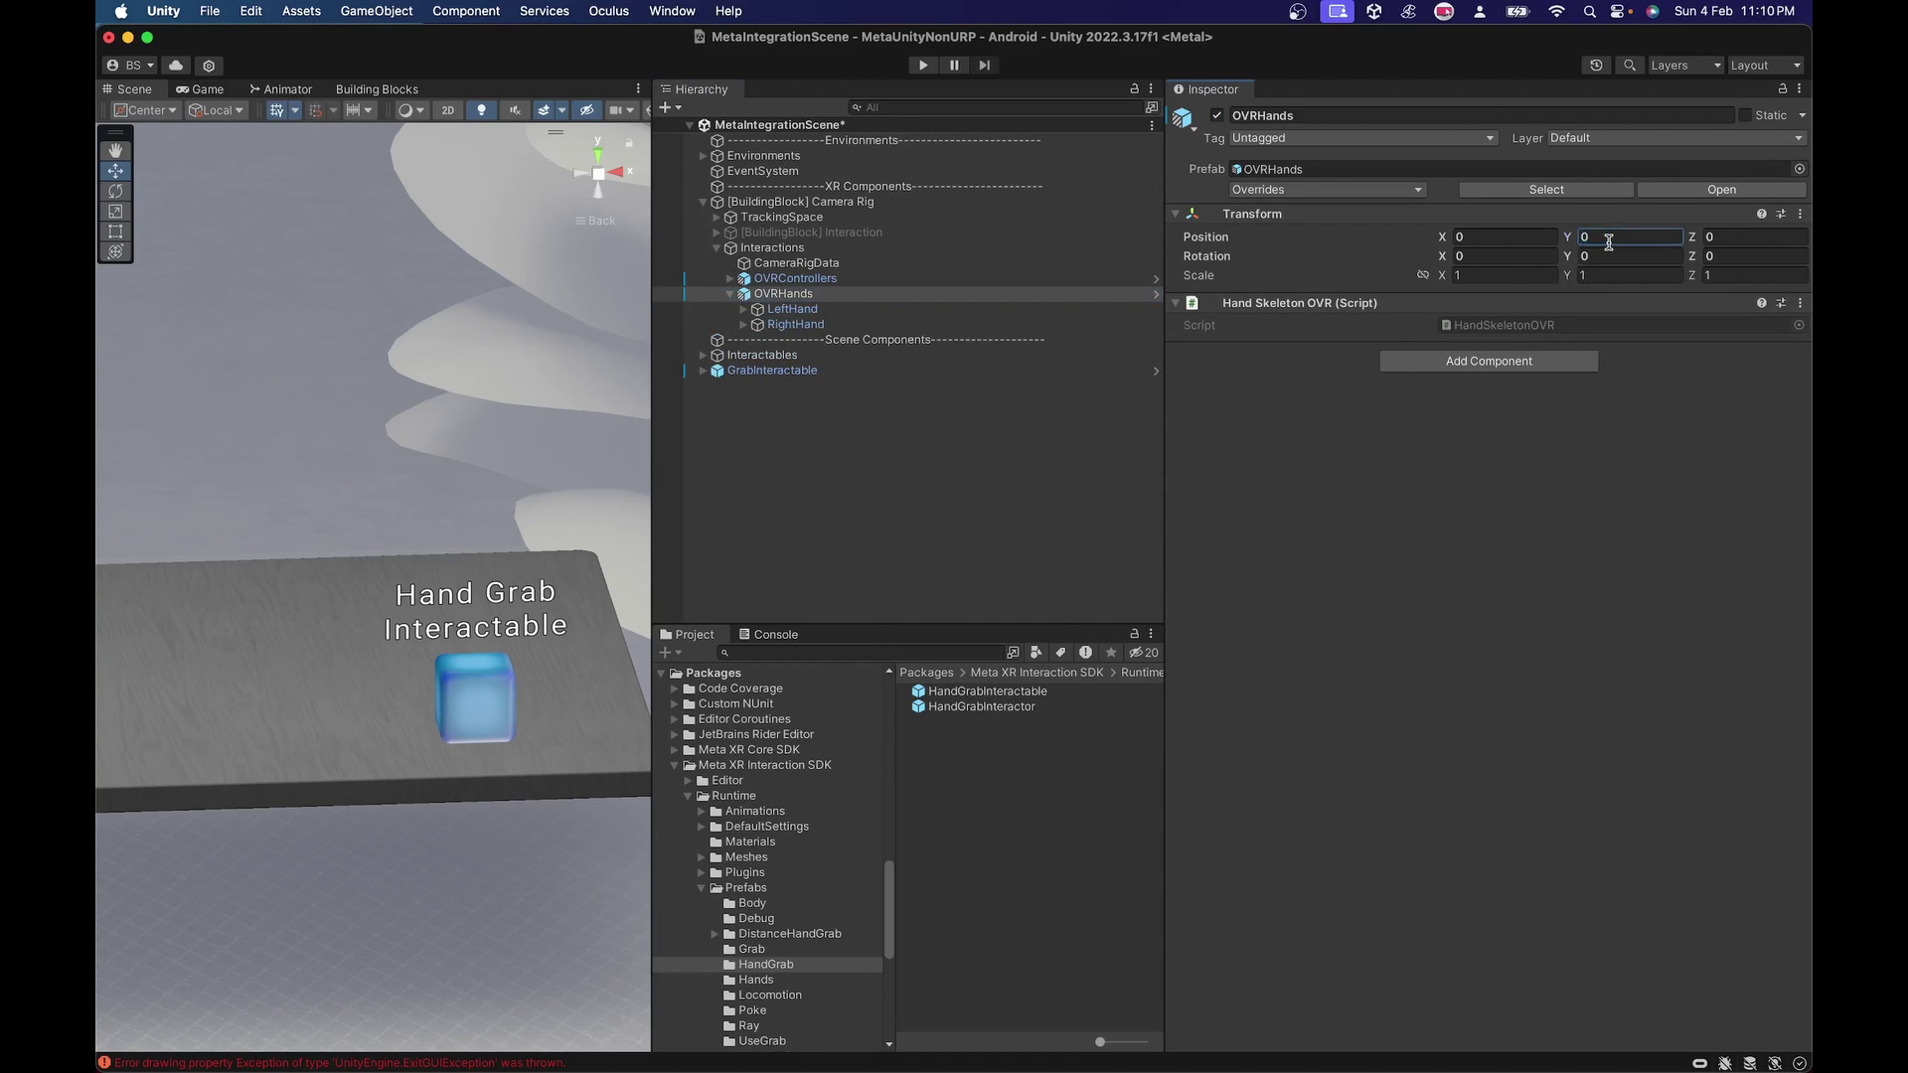
Step: Expand LeftHand and RightHand under OVRHands and inspect the HandRayInteractor of each hand
left_click(744, 310)
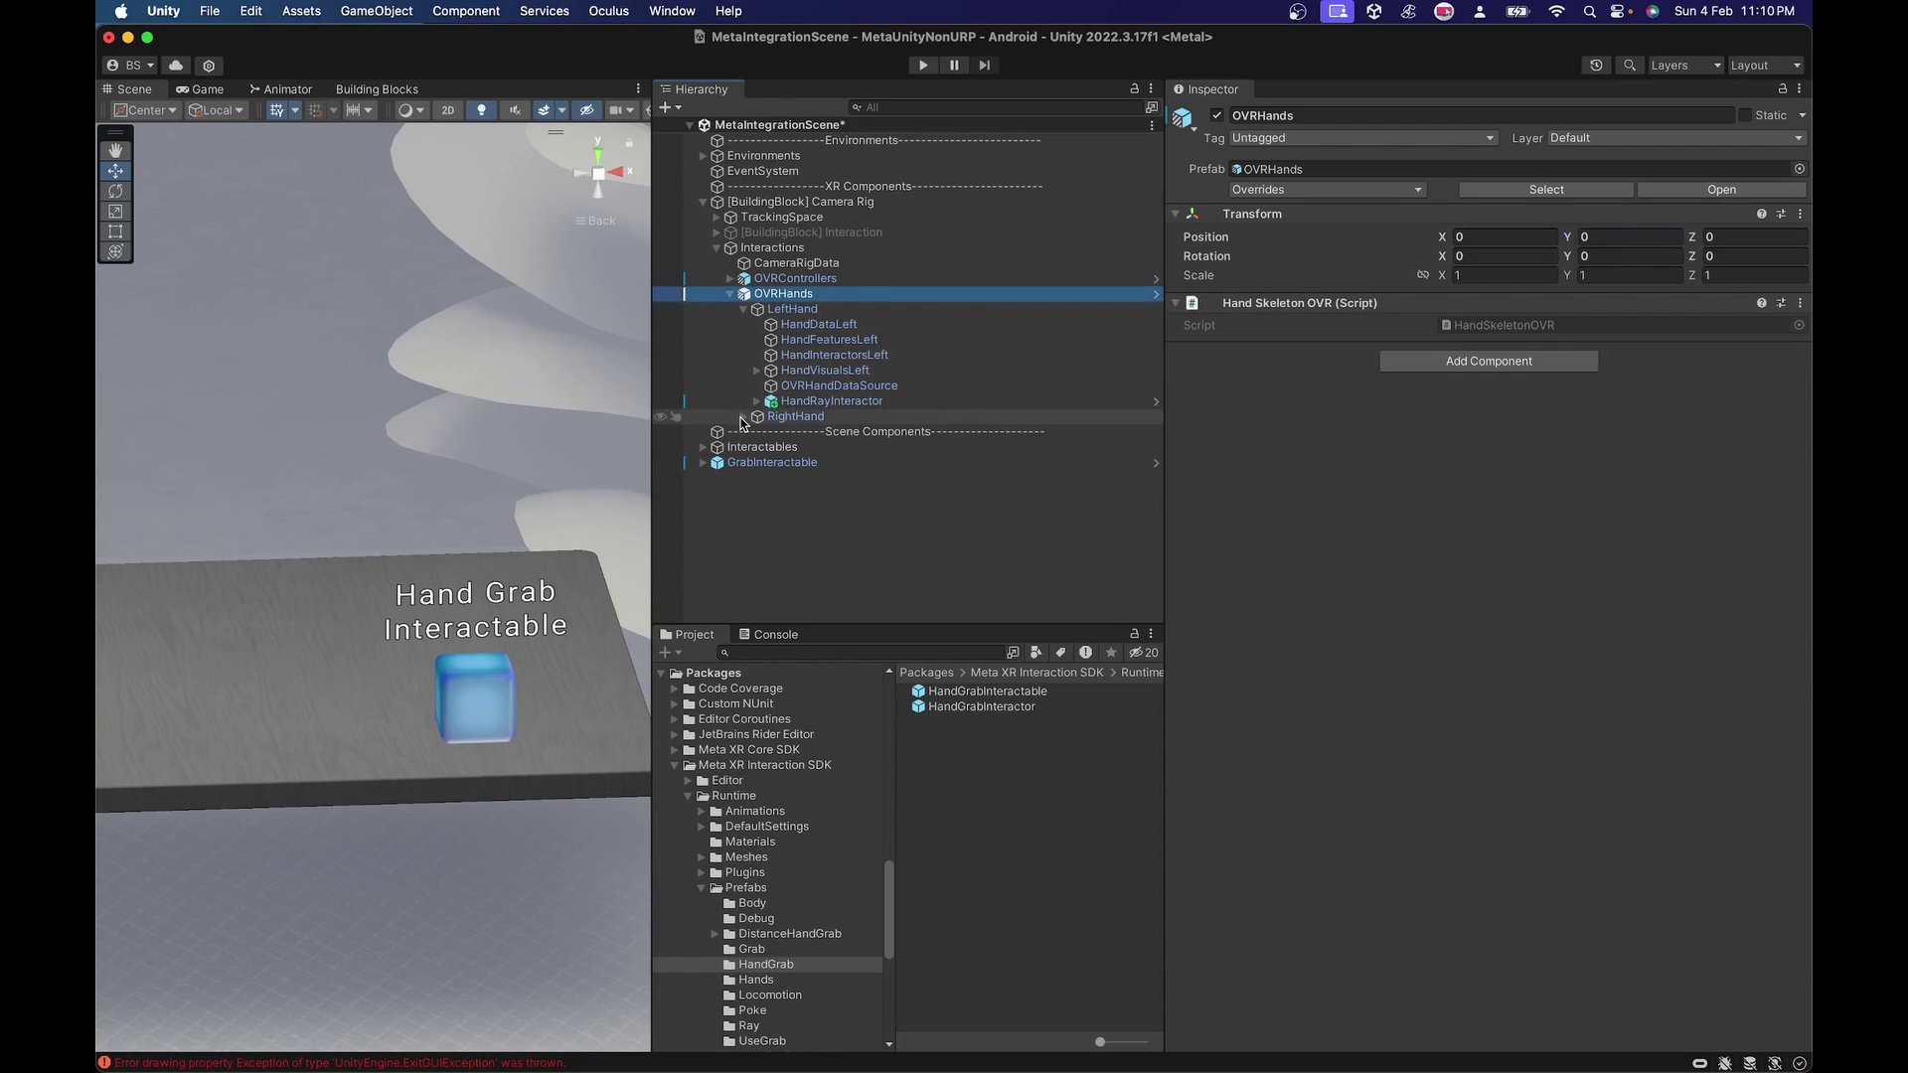
left_click(744, 416)
left_click(894, 401)
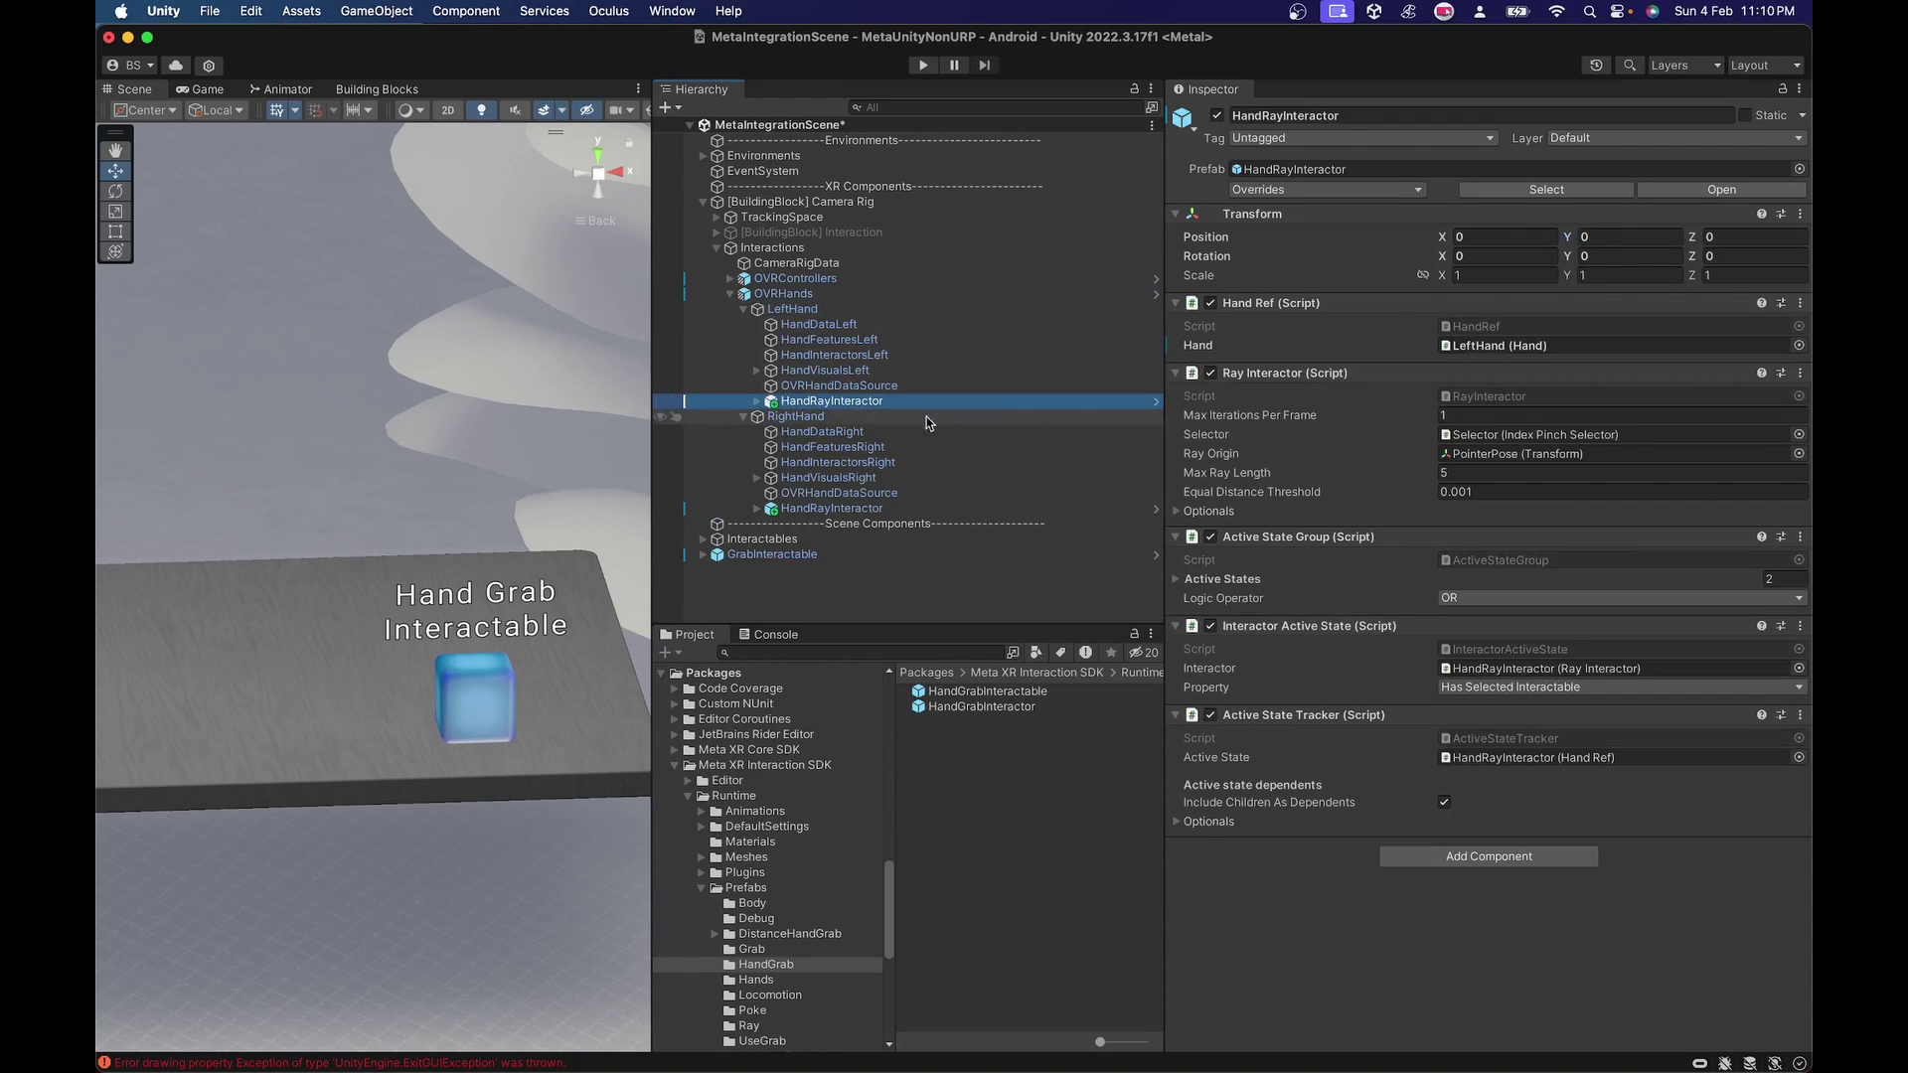
left_click(858, 508)
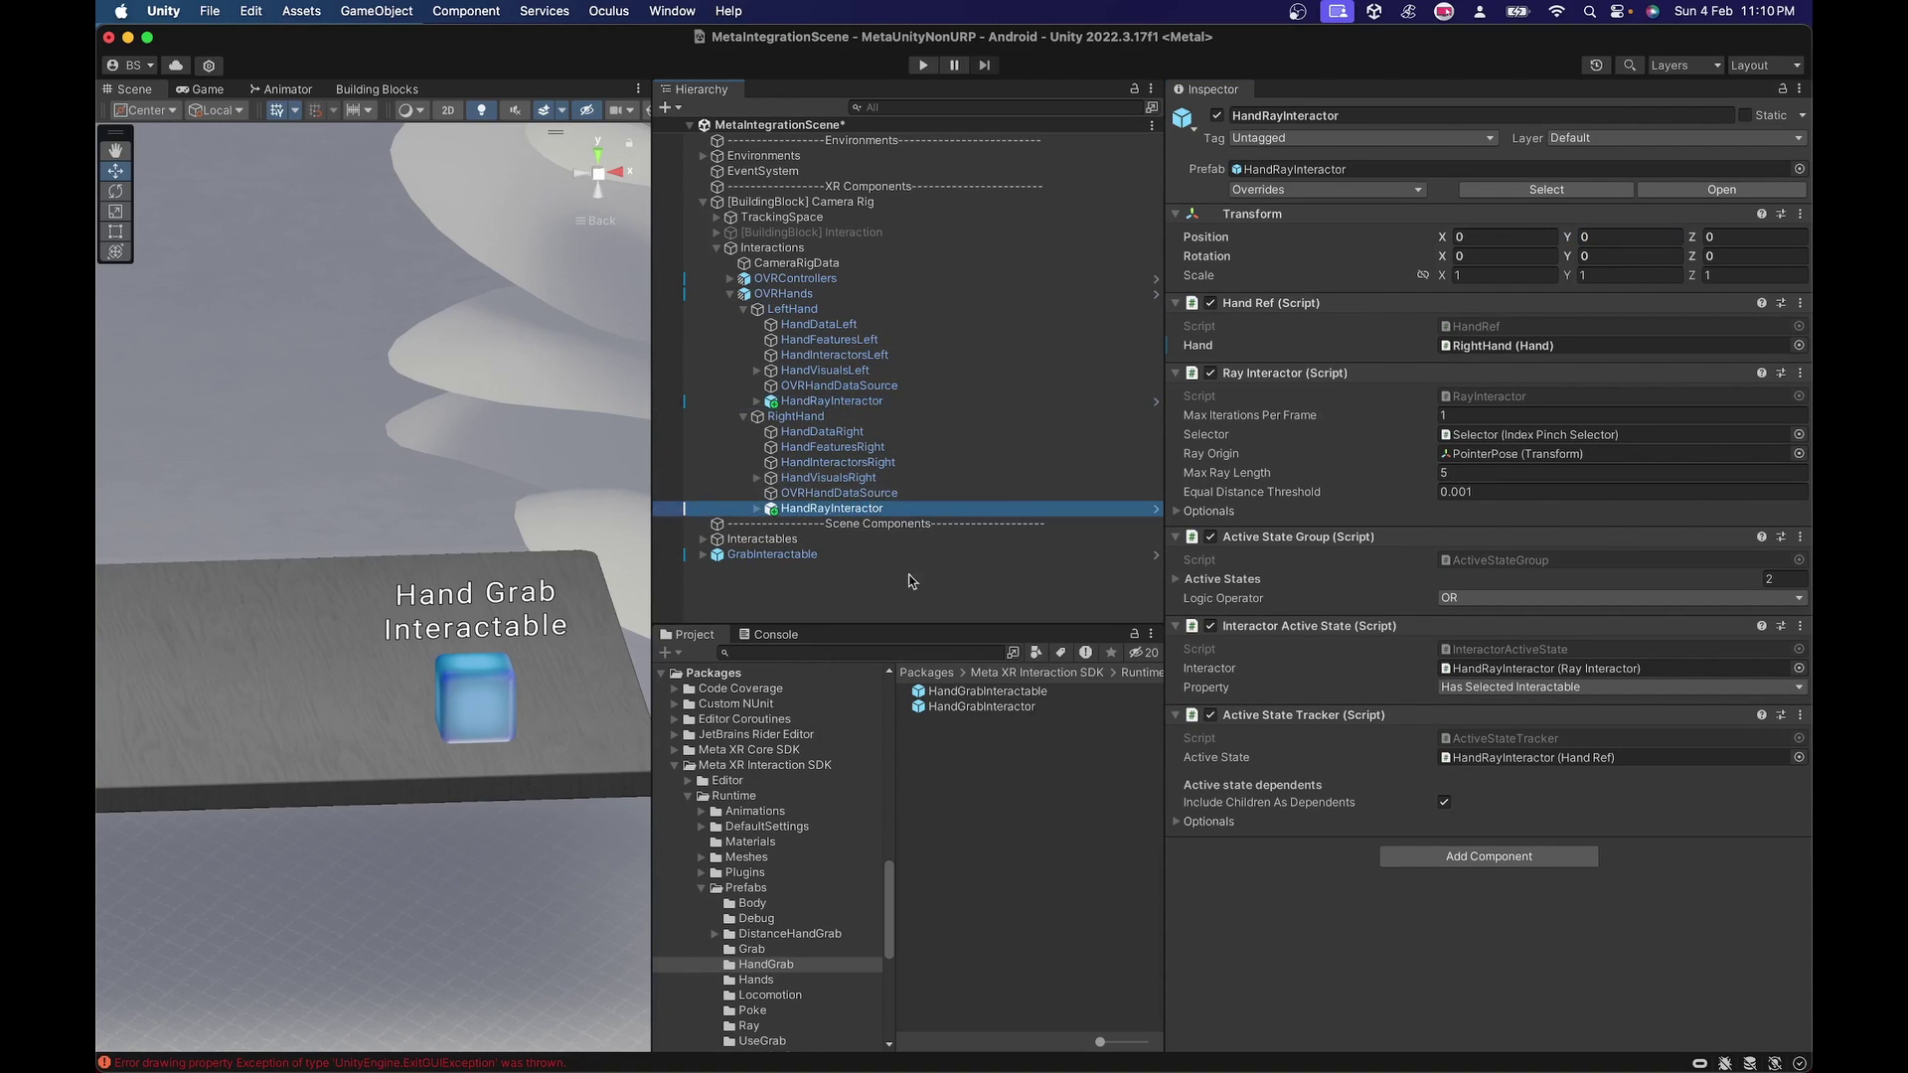
Step: Add the HandGrabInteractor prefab from the HandGrab folder to both LeftHand and RightHand, and check each Hand reference
left_click(994, 693)
left_click(1034, 708)
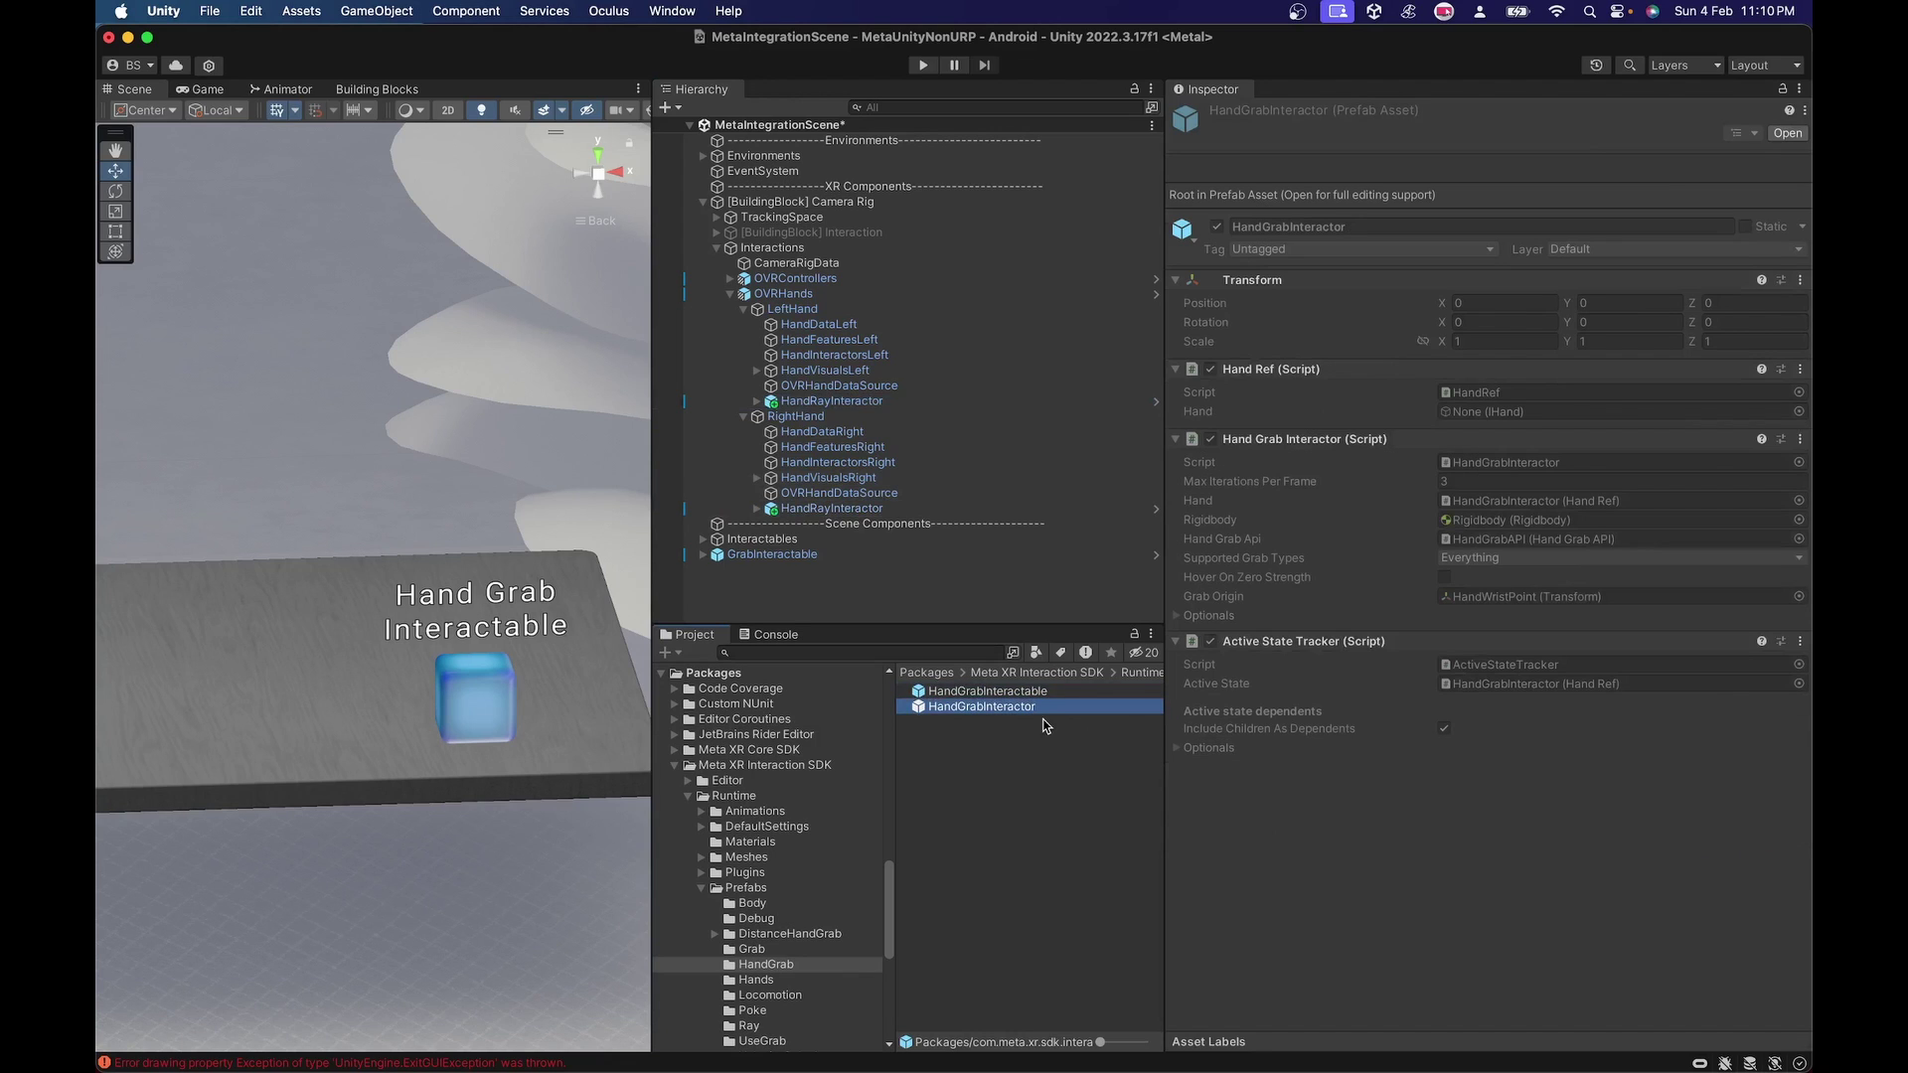
left_click_drag(1165, 713, 1387, 723)
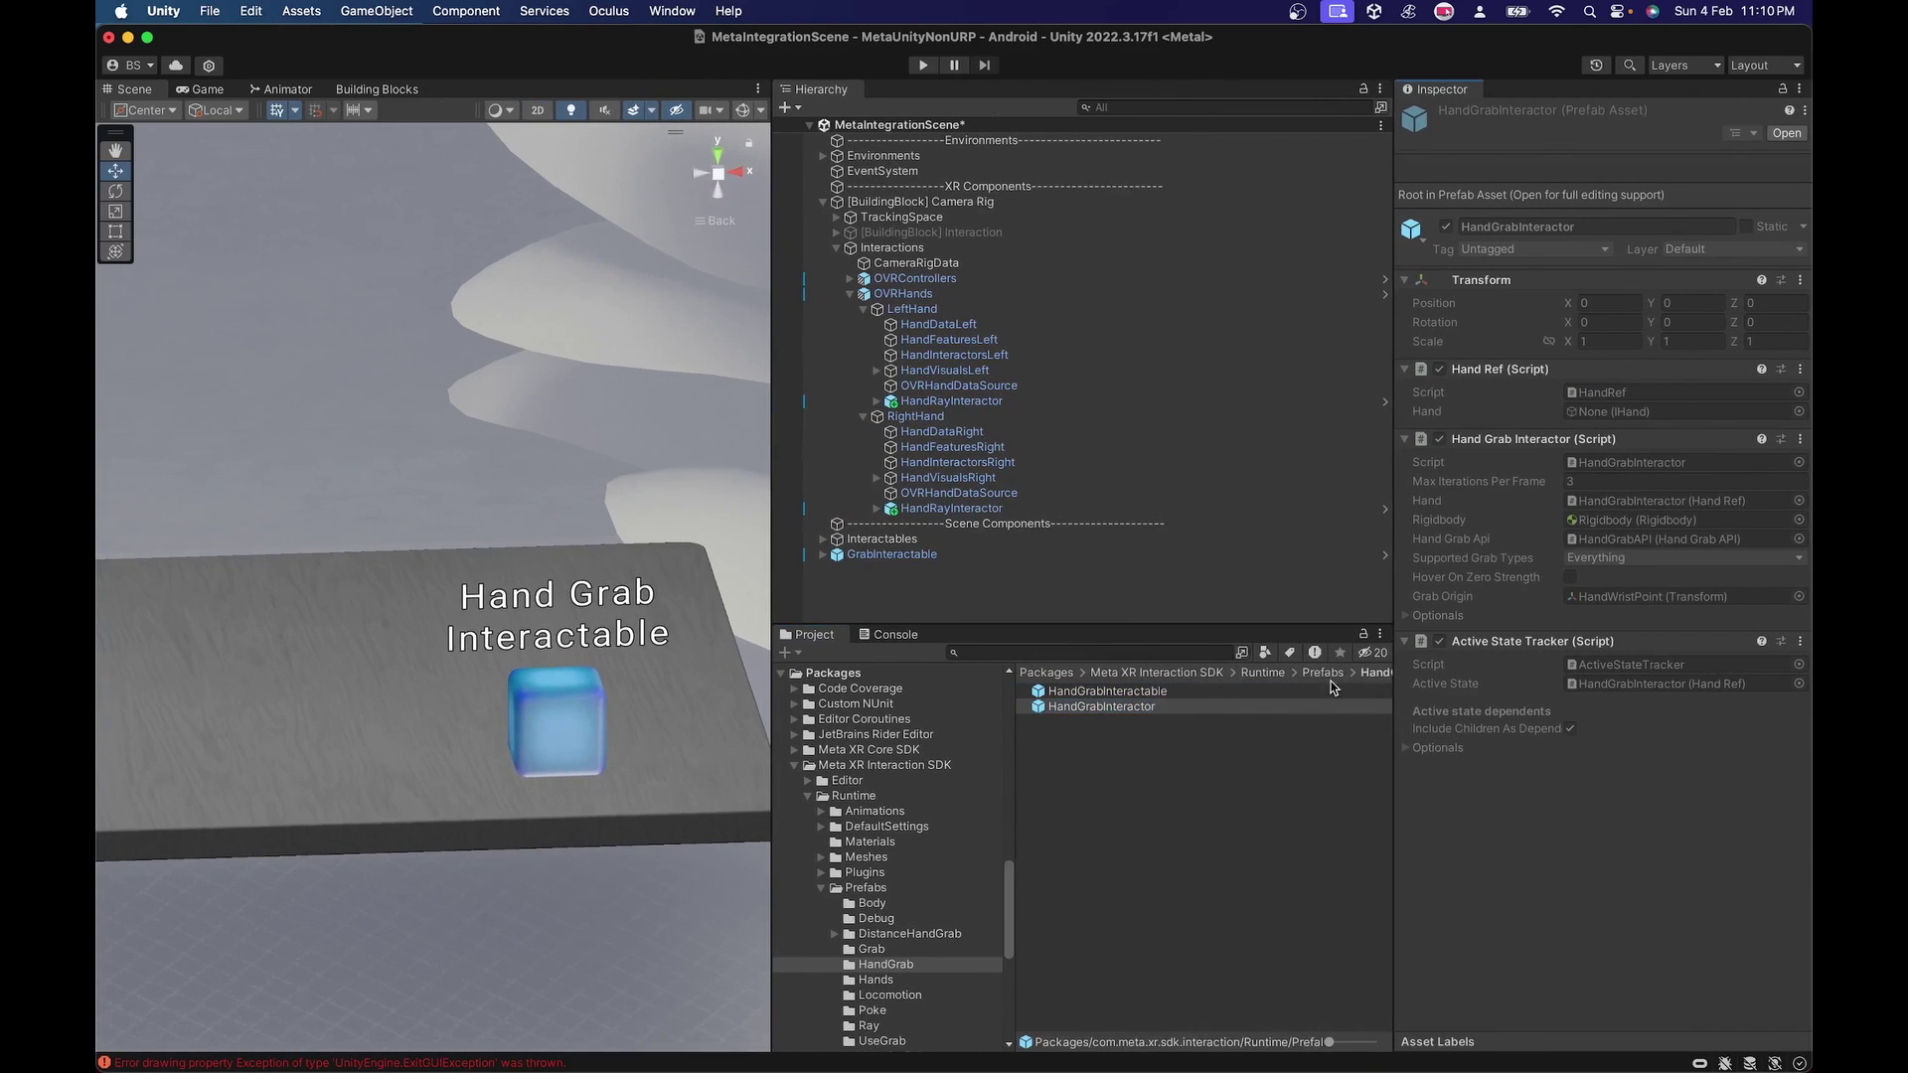
left_click(881, 966)
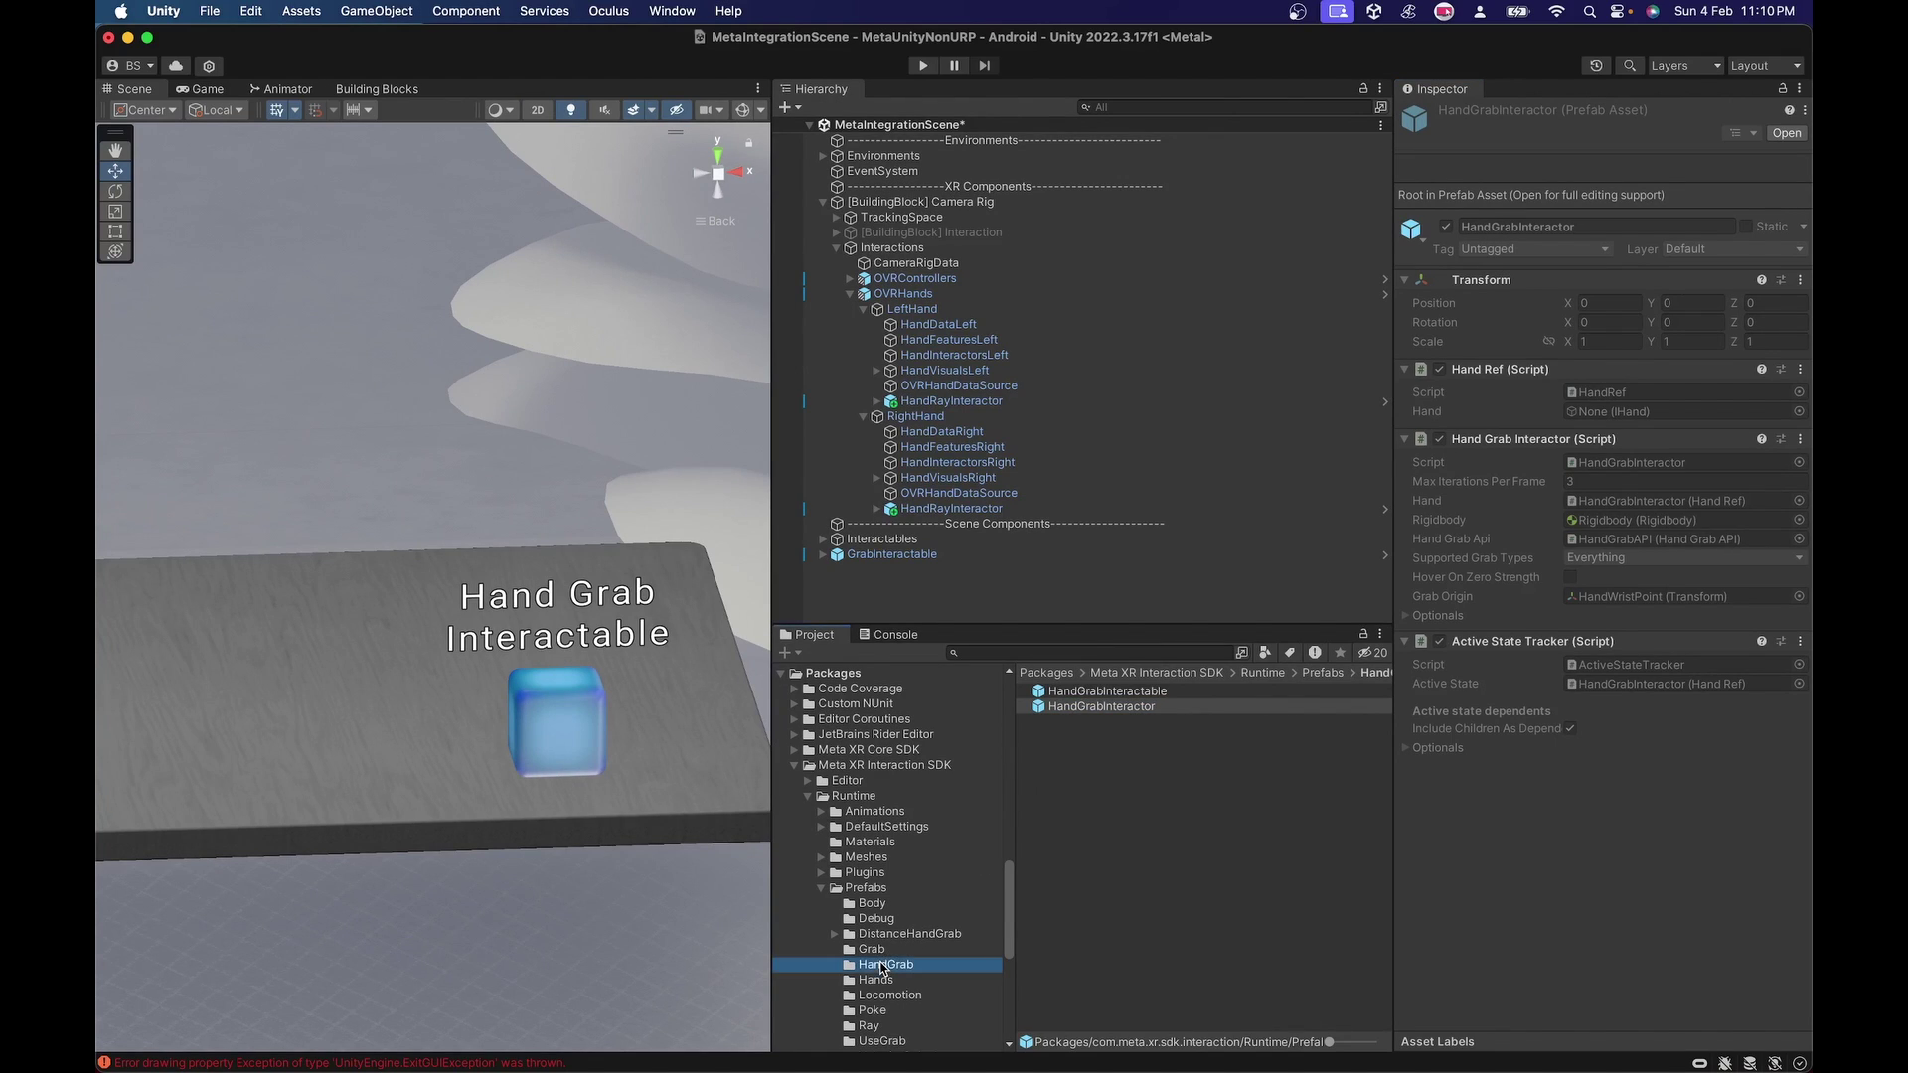
left_click(1101, 708)
left_click_drag(1128, 710, 920, 314)
left_click_drag(1084, 714, 952, 440)
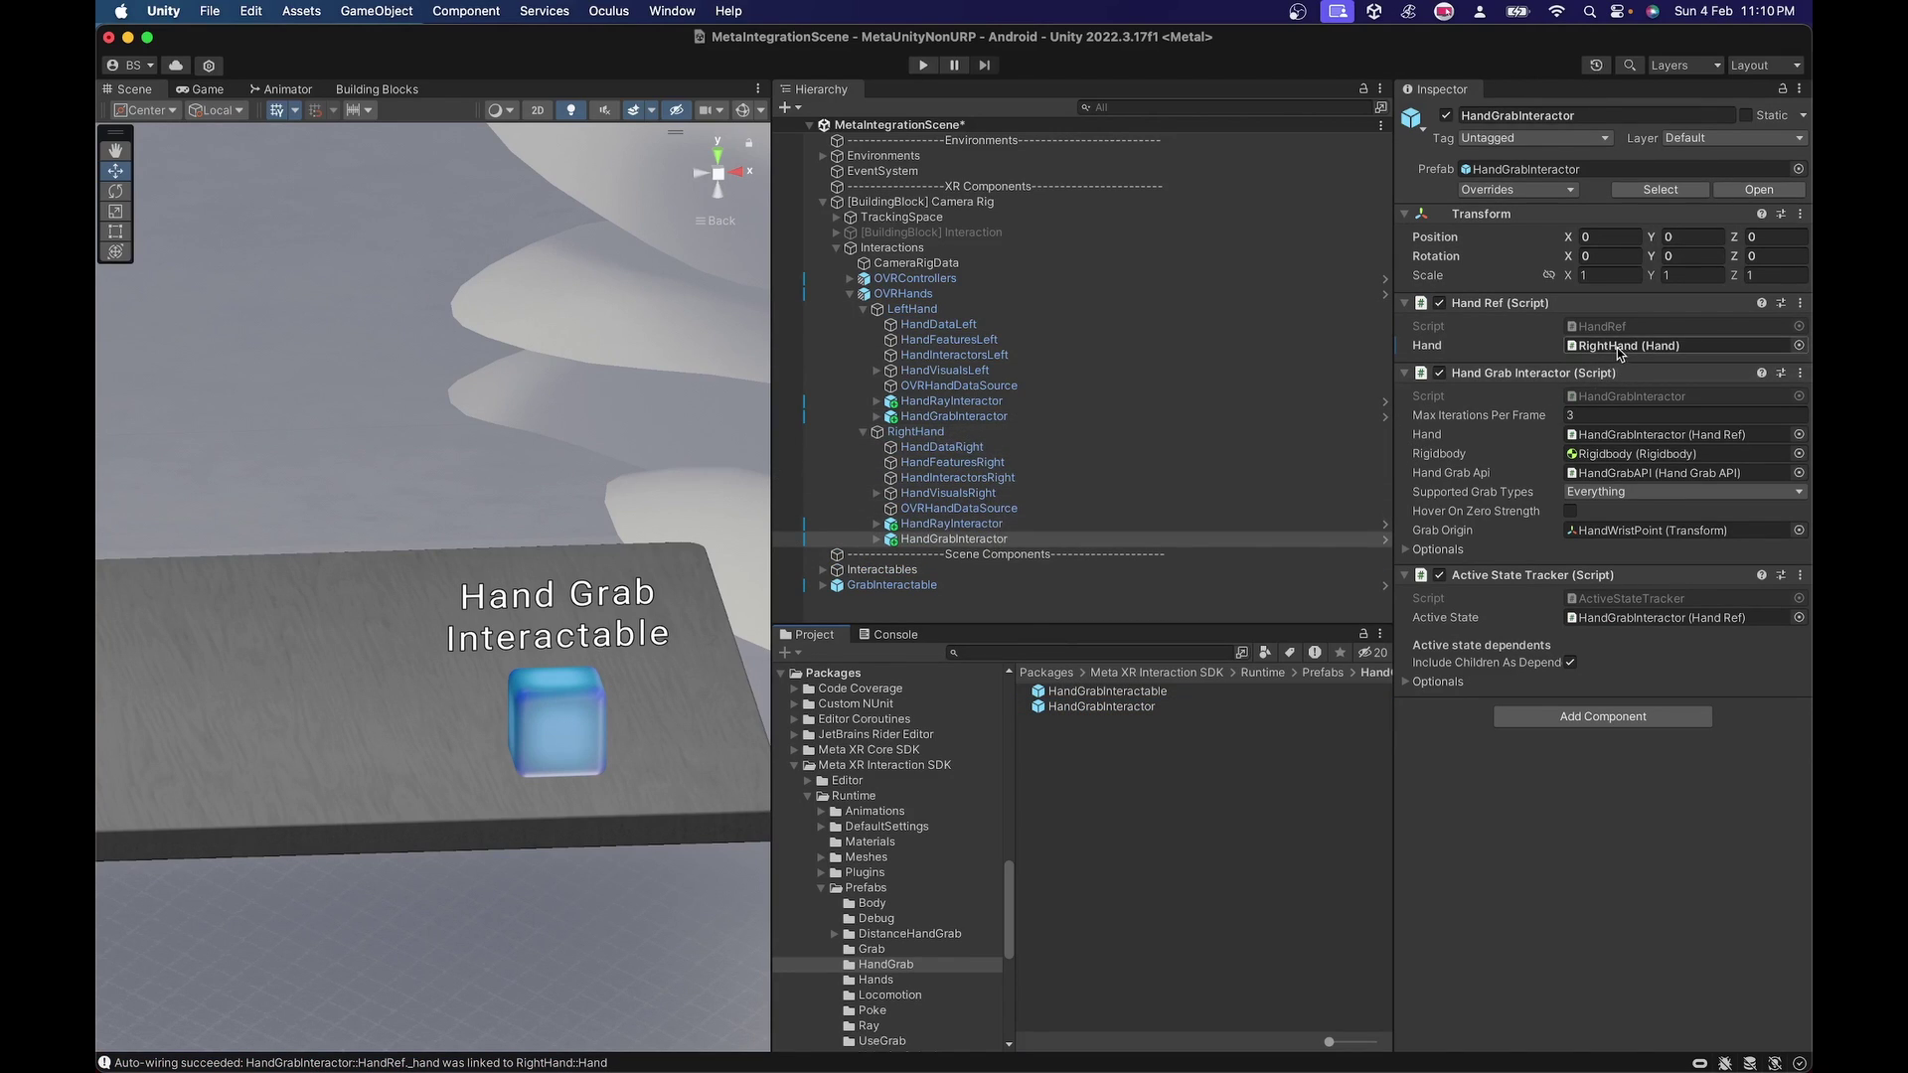
left_click(939, 417)
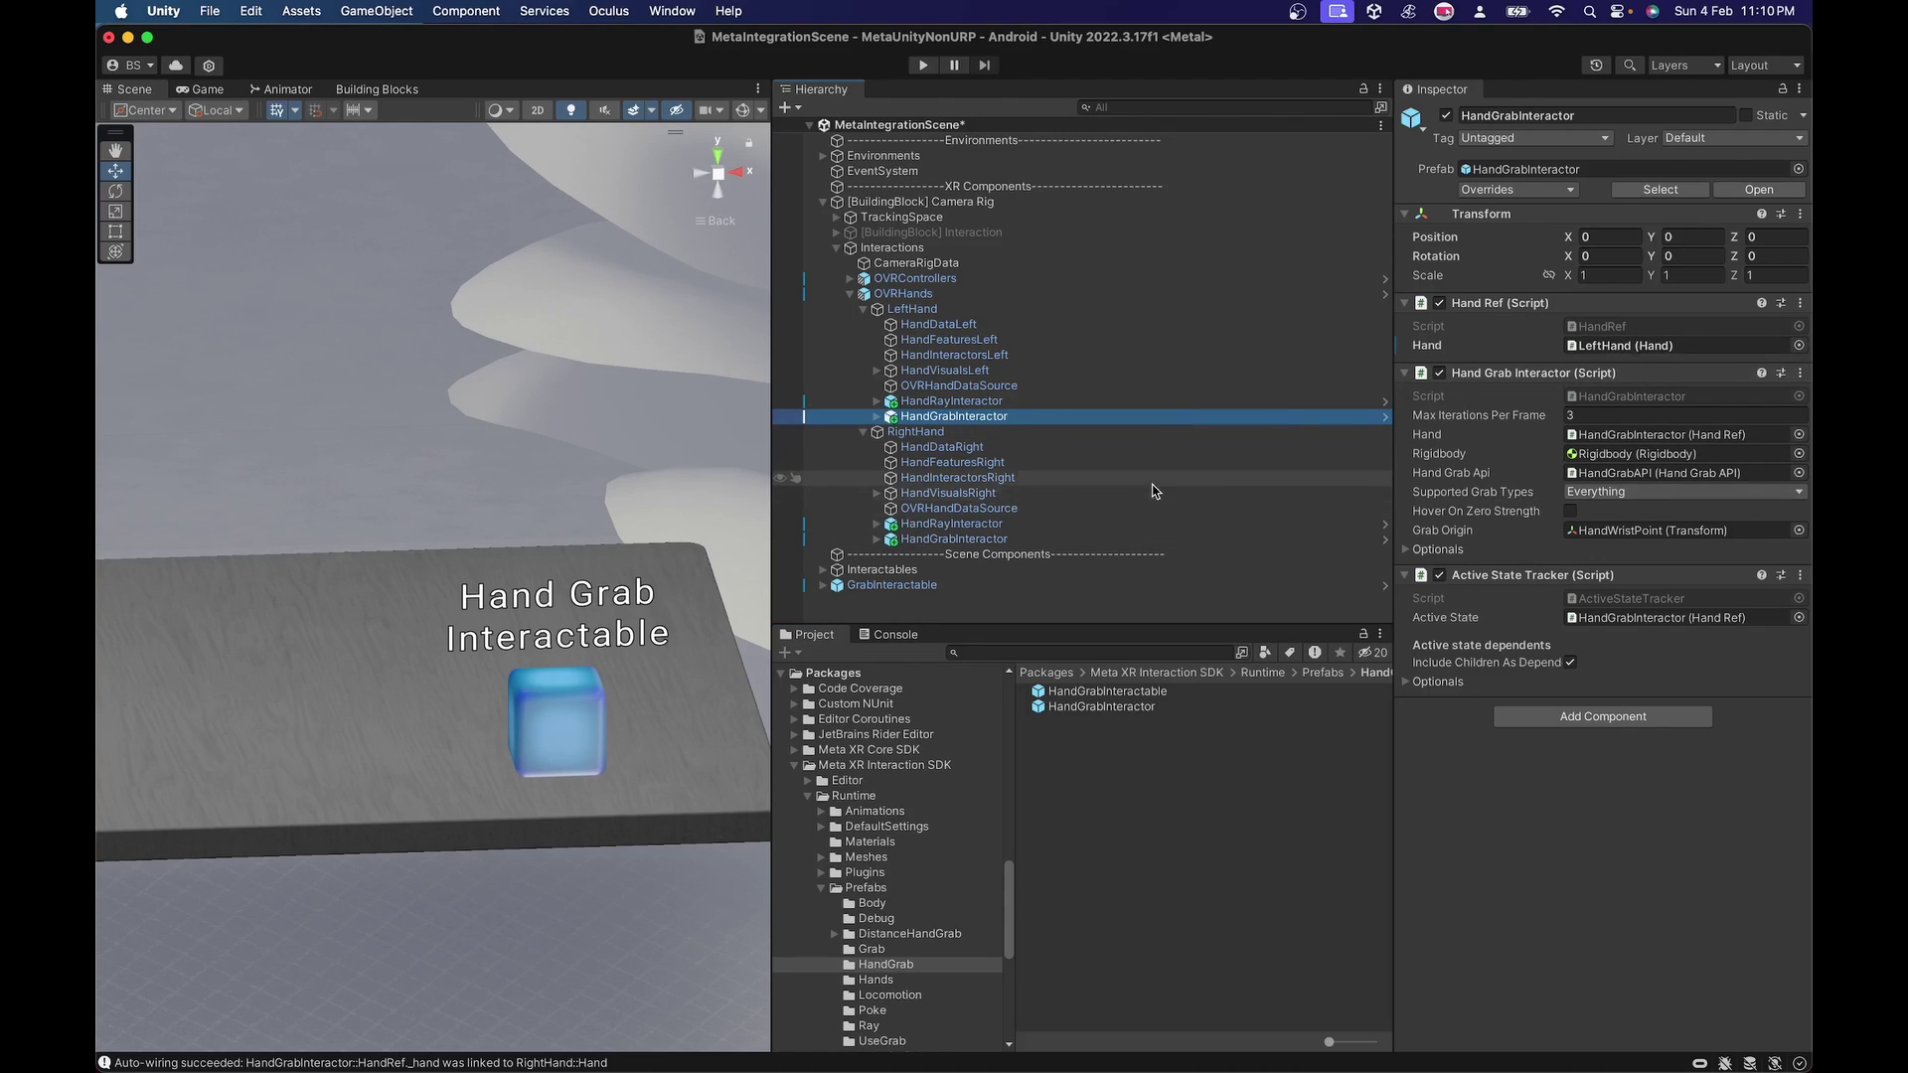
Step: Nest the left hand's HandRayInteractor and HandGrabInteractor under HandInteractorsLeft
left_click(939, 355)
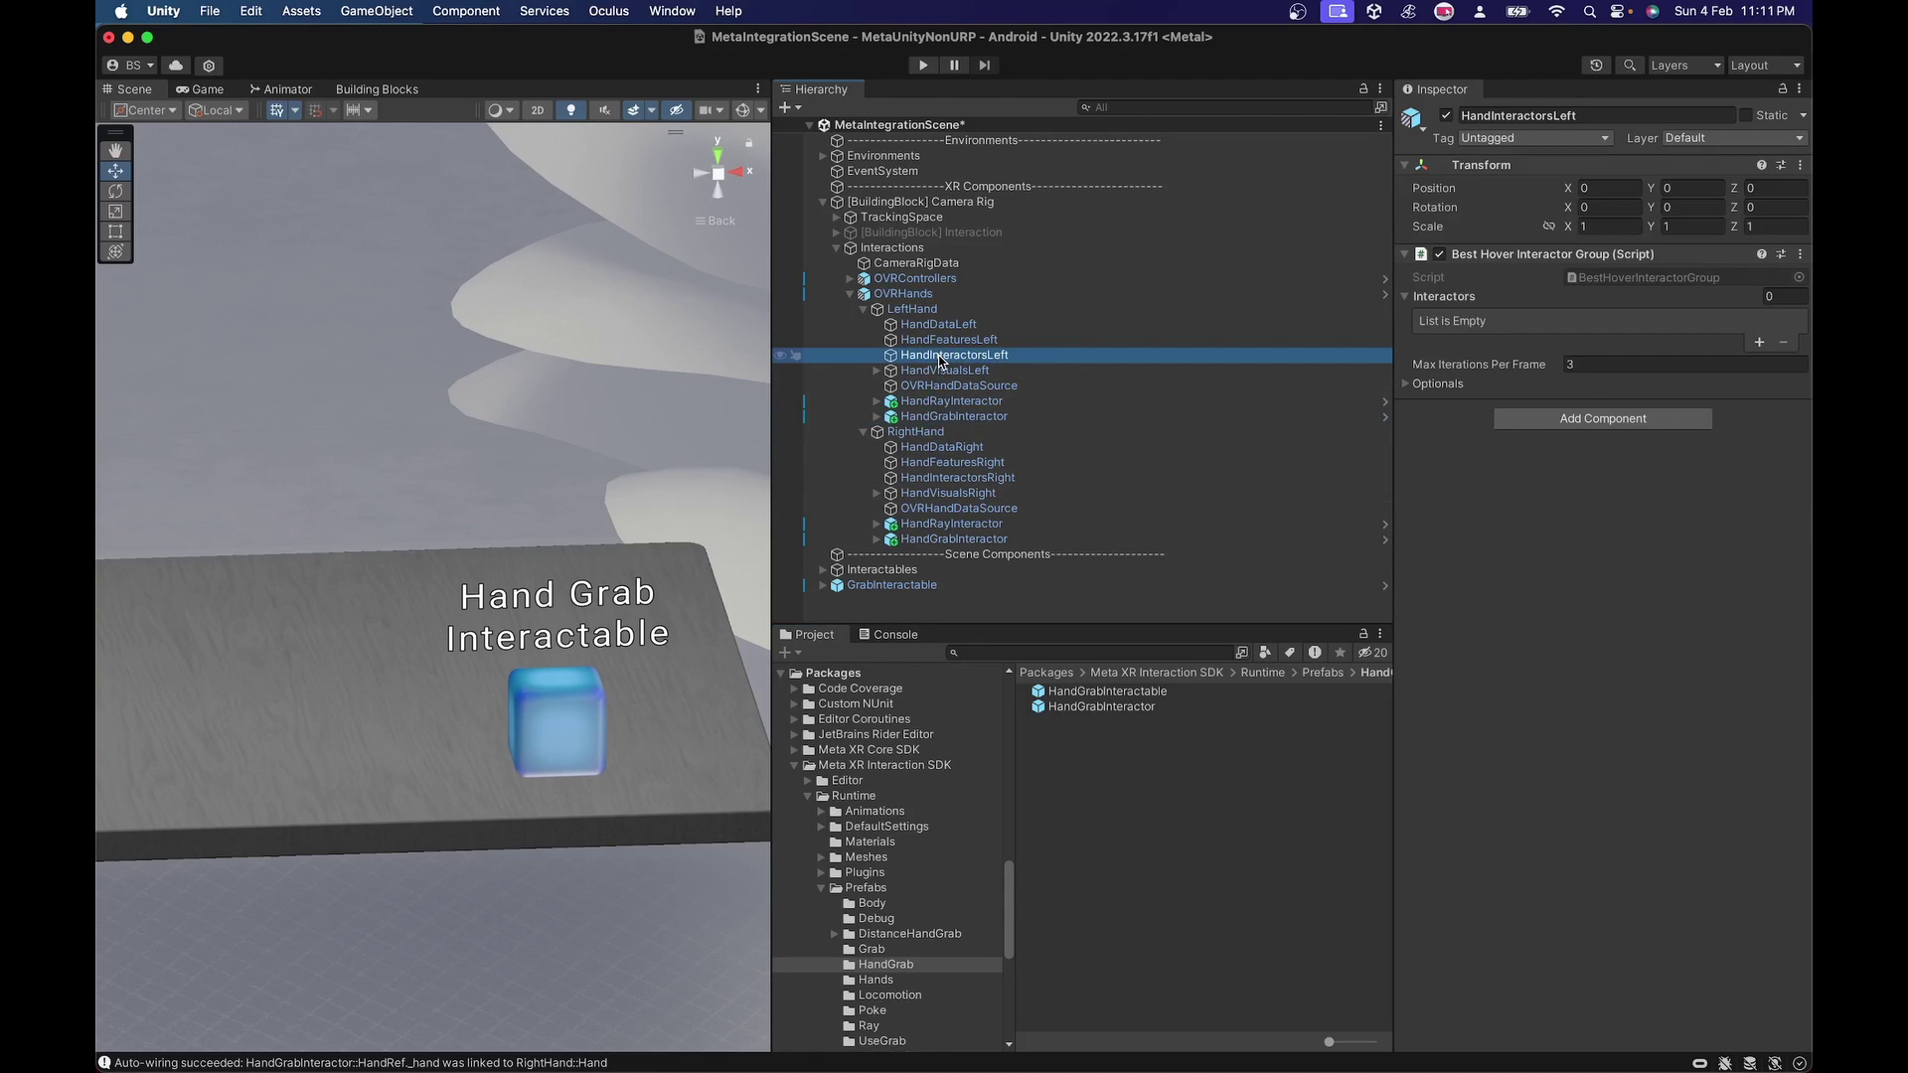
left_click(953, 417)
left_click(951, 401, "shift")
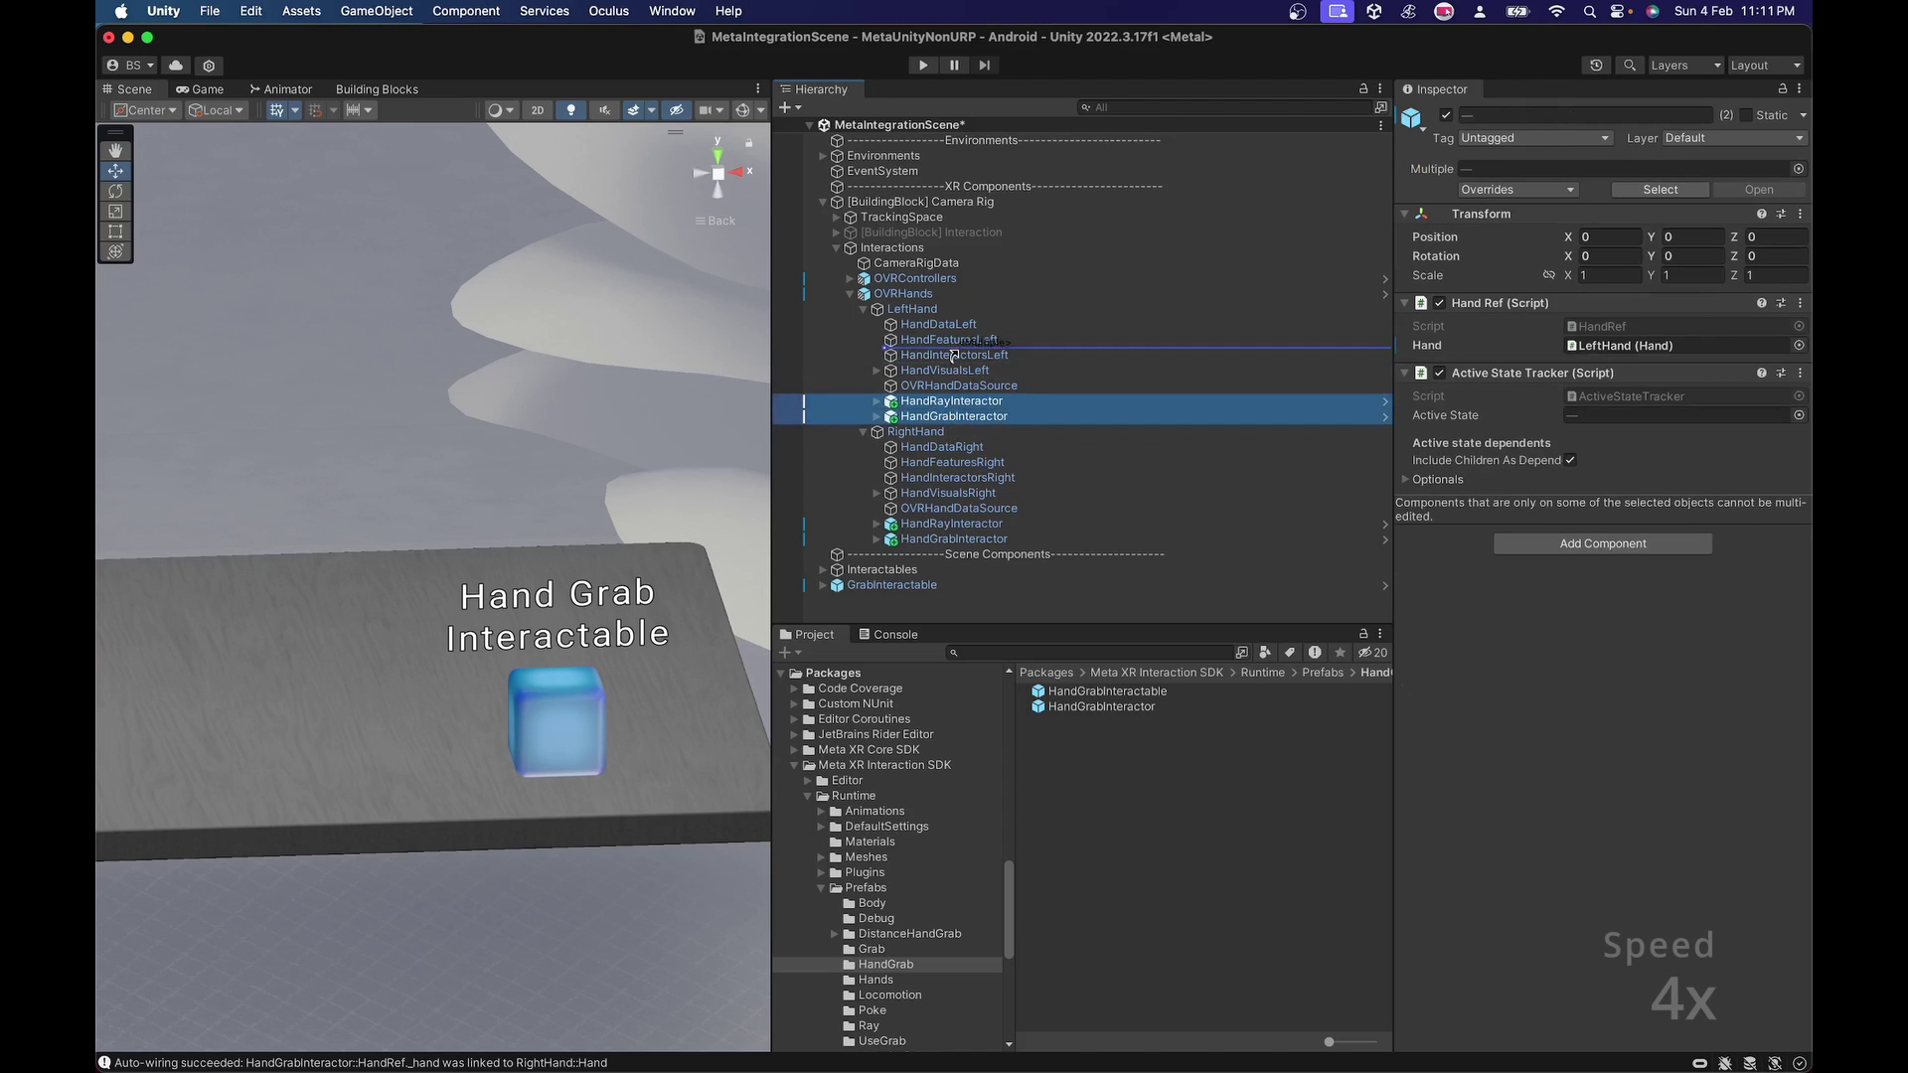
left_click_drag(951, 407, 954, 354)
Step: Nest the right hand's HandRayInteractor and HandGrabInteractor under HandInteractorsRight and fill the Best Hover Interactor Group's Interactors list
left_click(953, 538)
left_click(951, 524, "shift")
left_click(952, 355)
left_click_drag(962, 480, 1590, 296)
left_click(957, 478)
left_click_drag(1395, 497, 1276, 497)
Step: Inspect the left HandGrabInteractor's Max Iterations Per Frame, Hand and Rigidbody references, including the Rigidbody child object
left_click(892, 355)
left_click(904, 386)
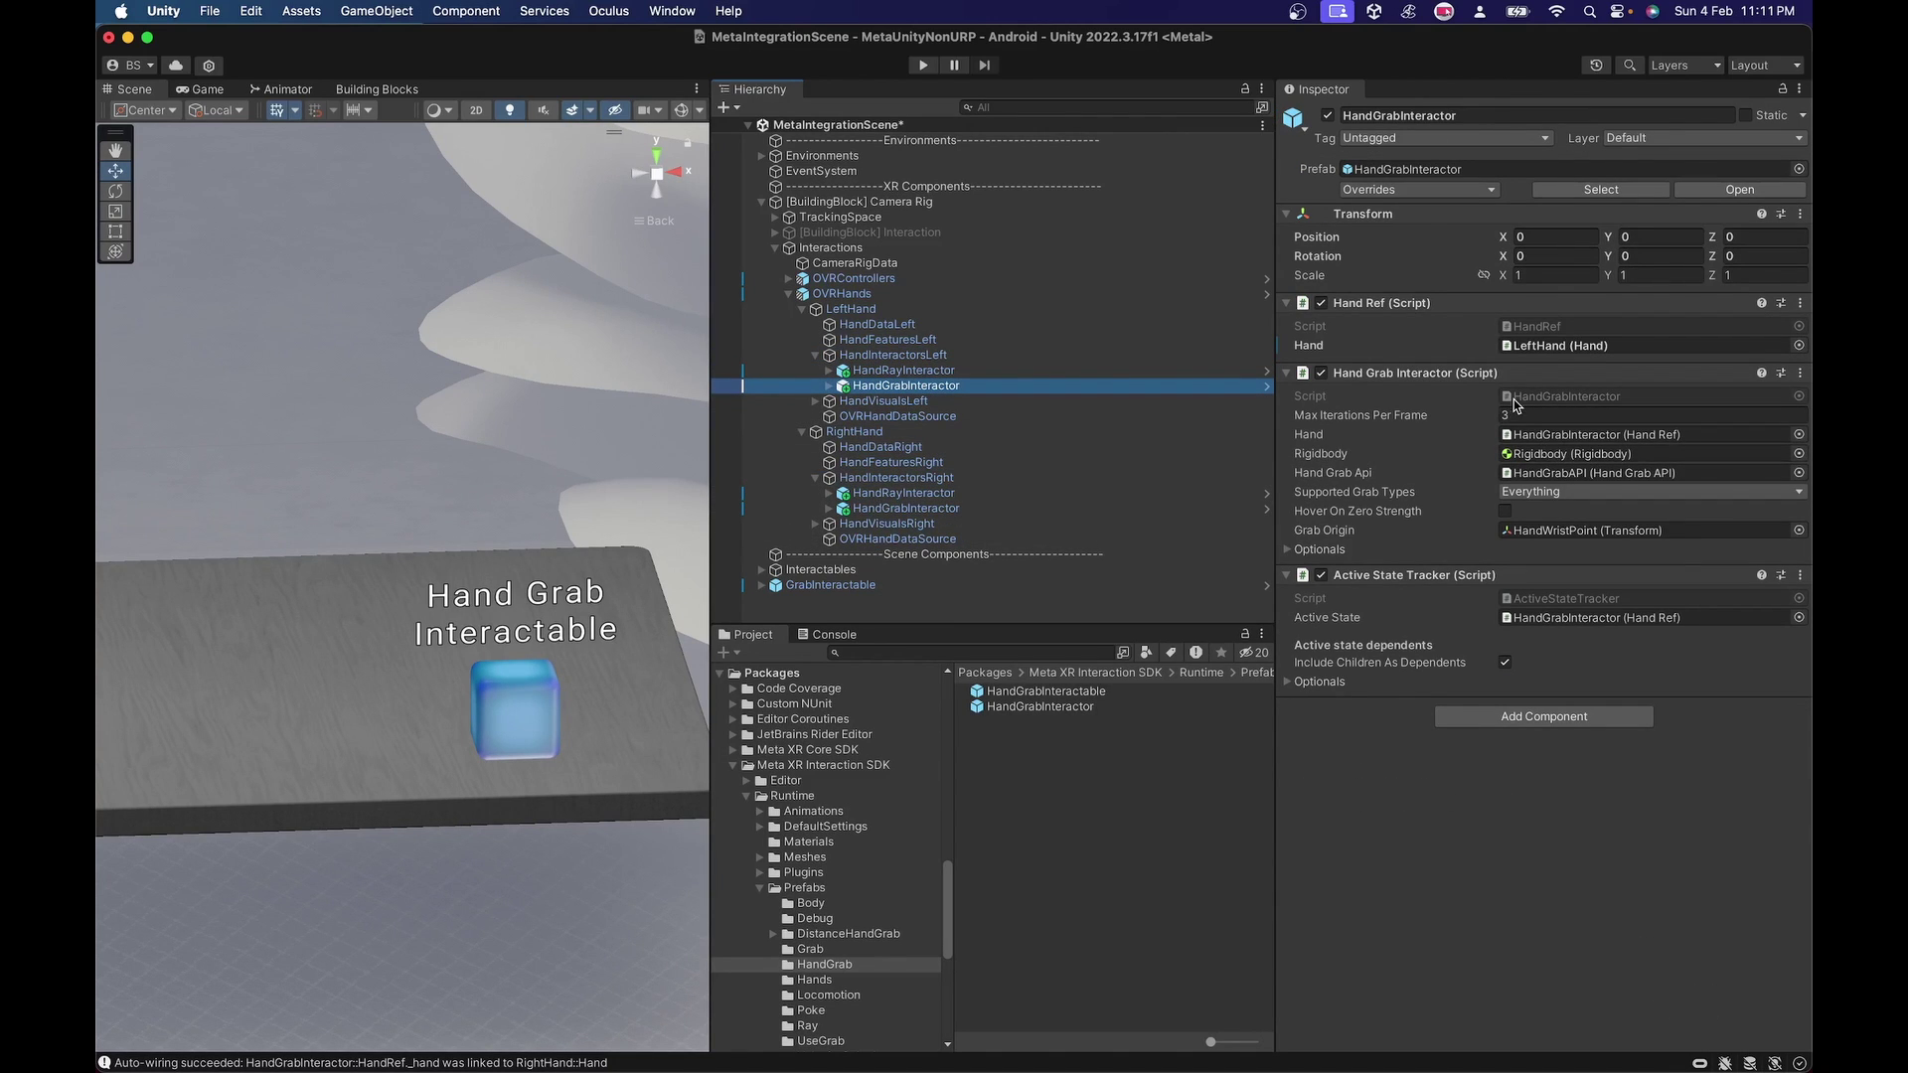
left_click(1552, 415)
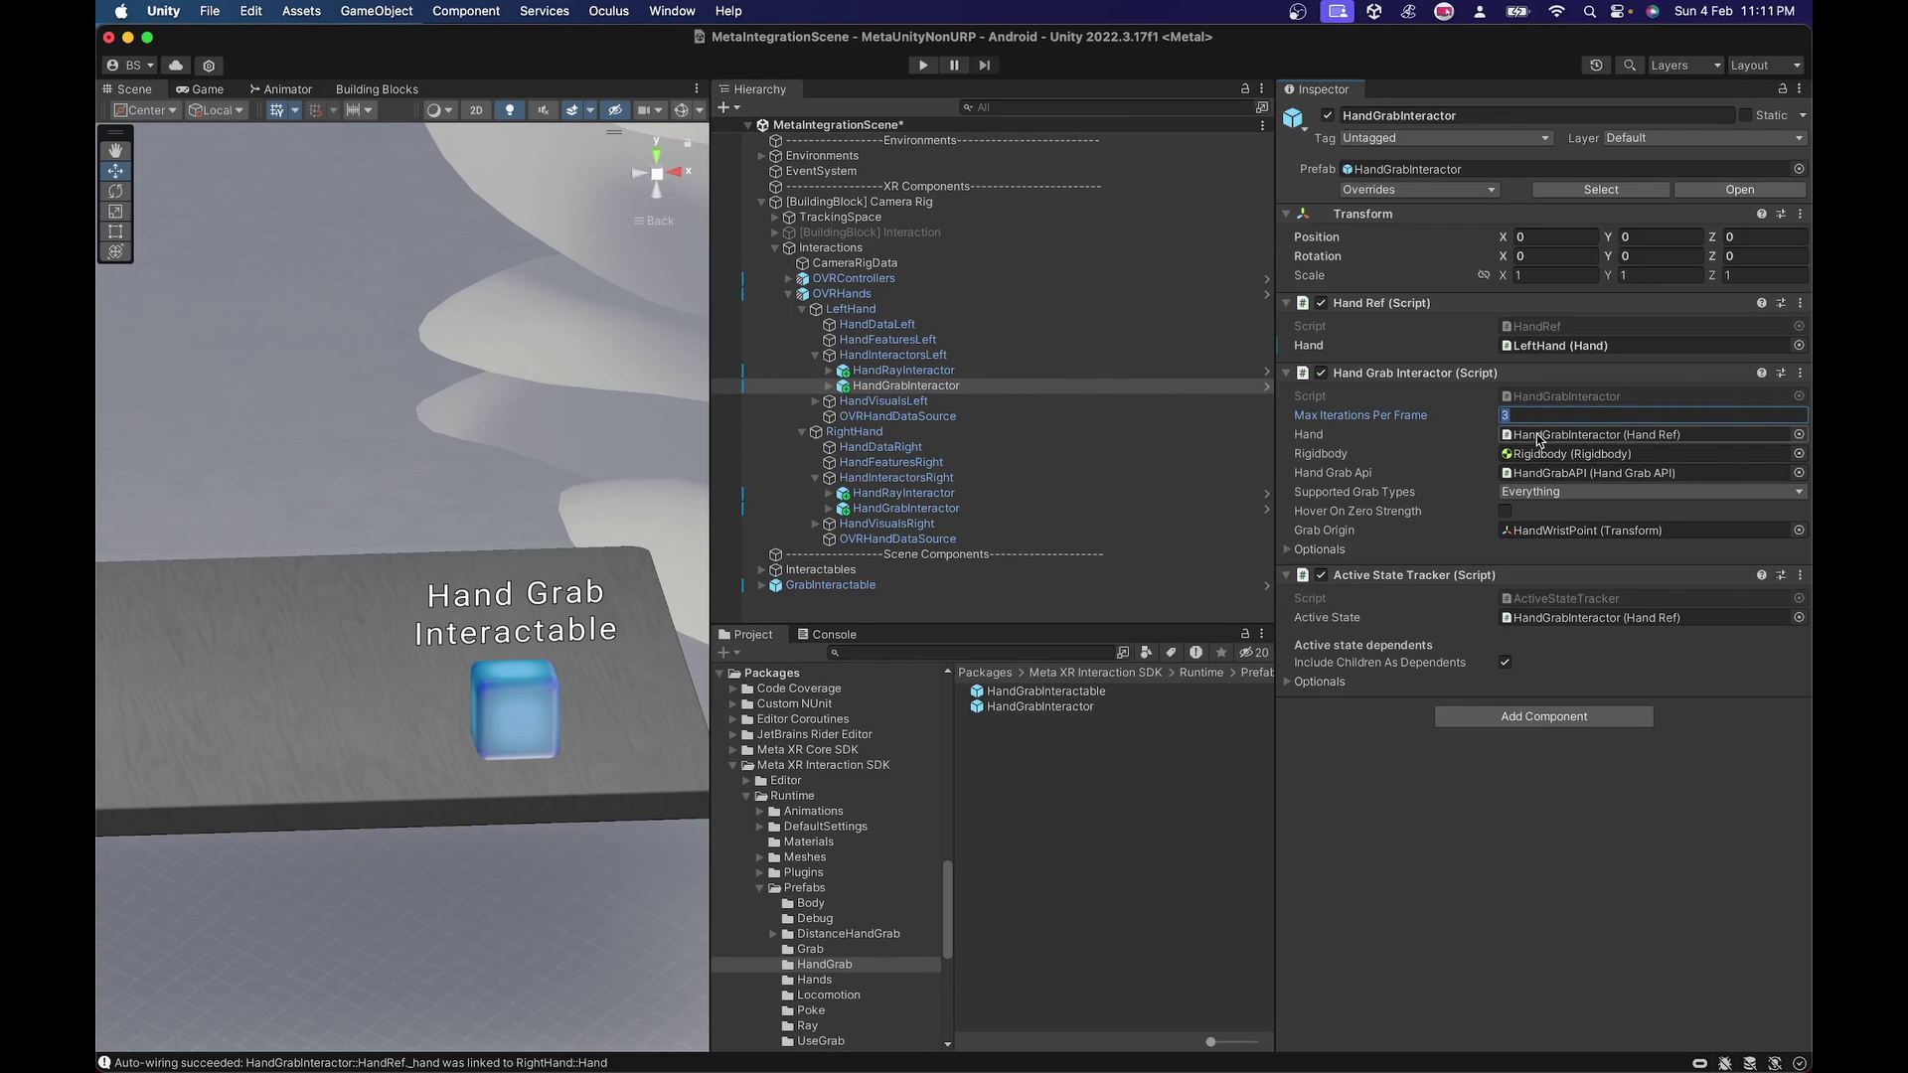
left_click(1539, 437)
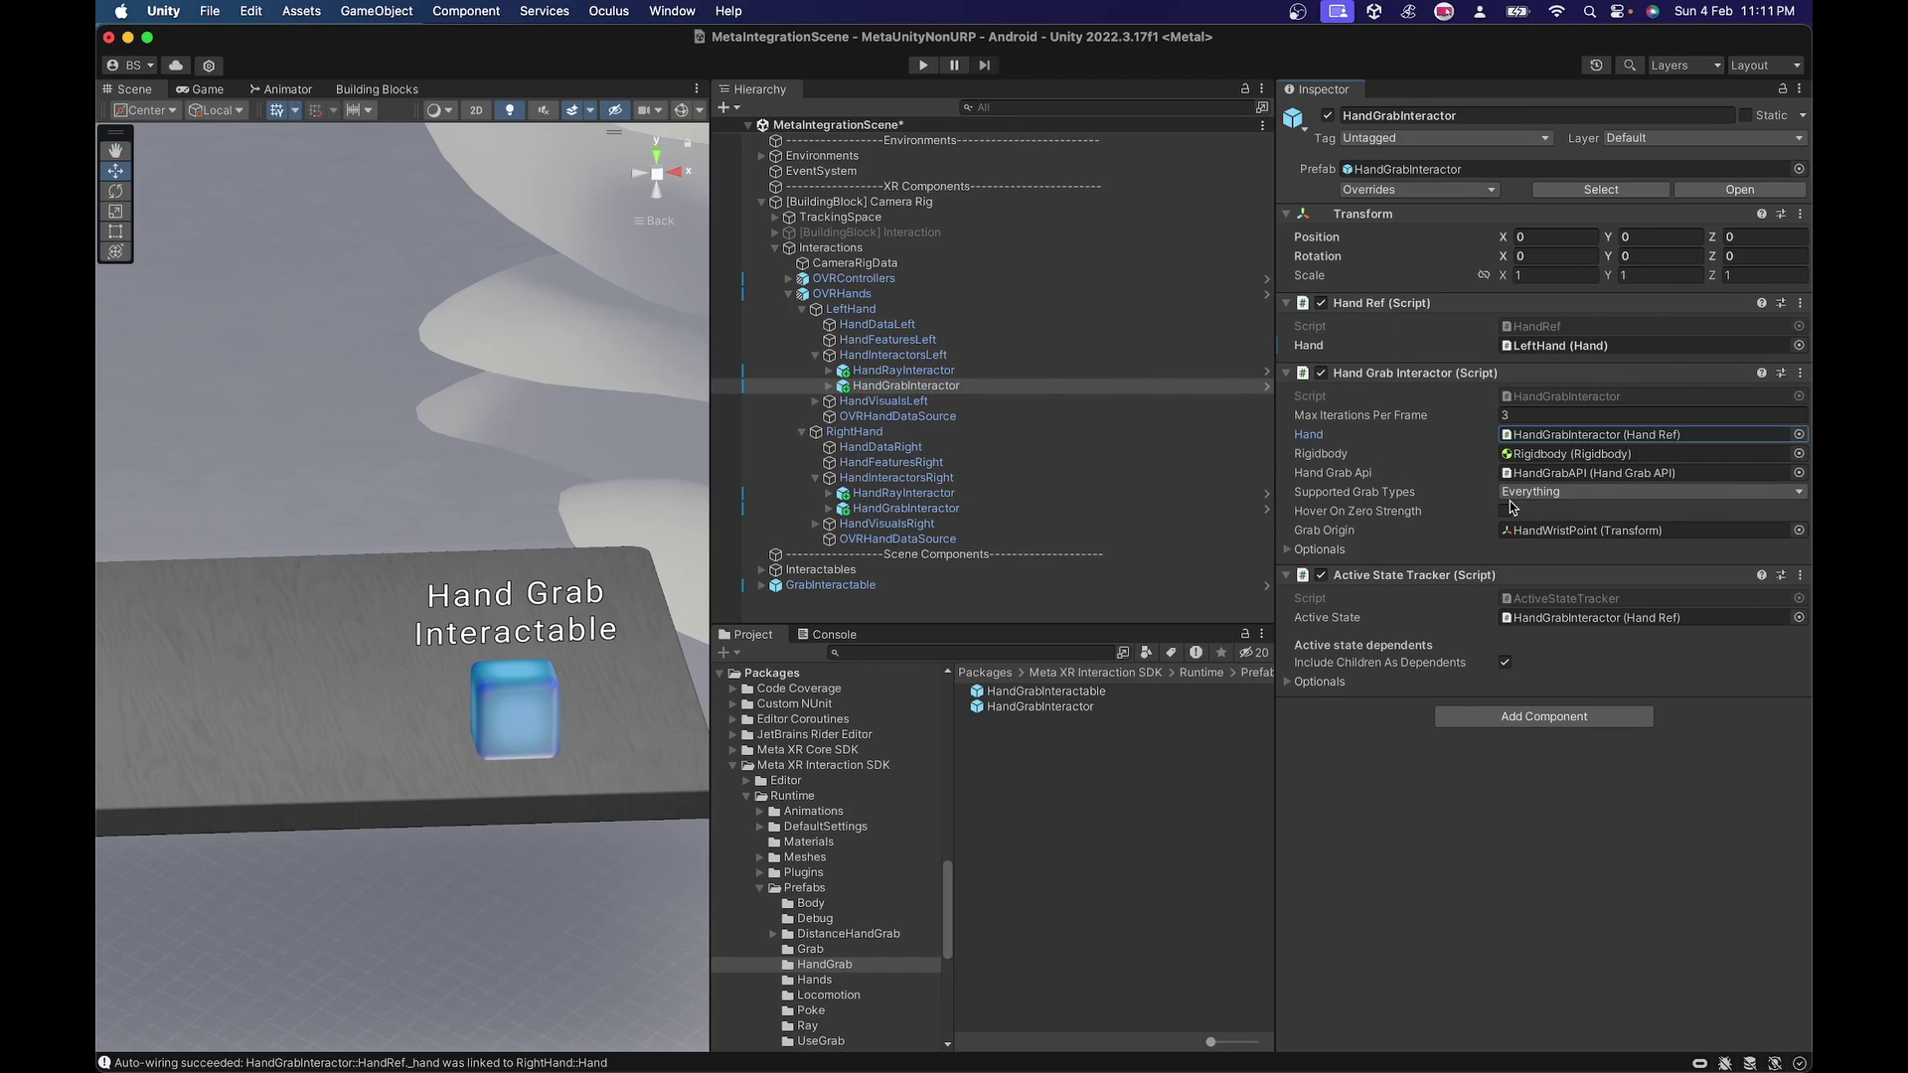
left_click(1599, 454)
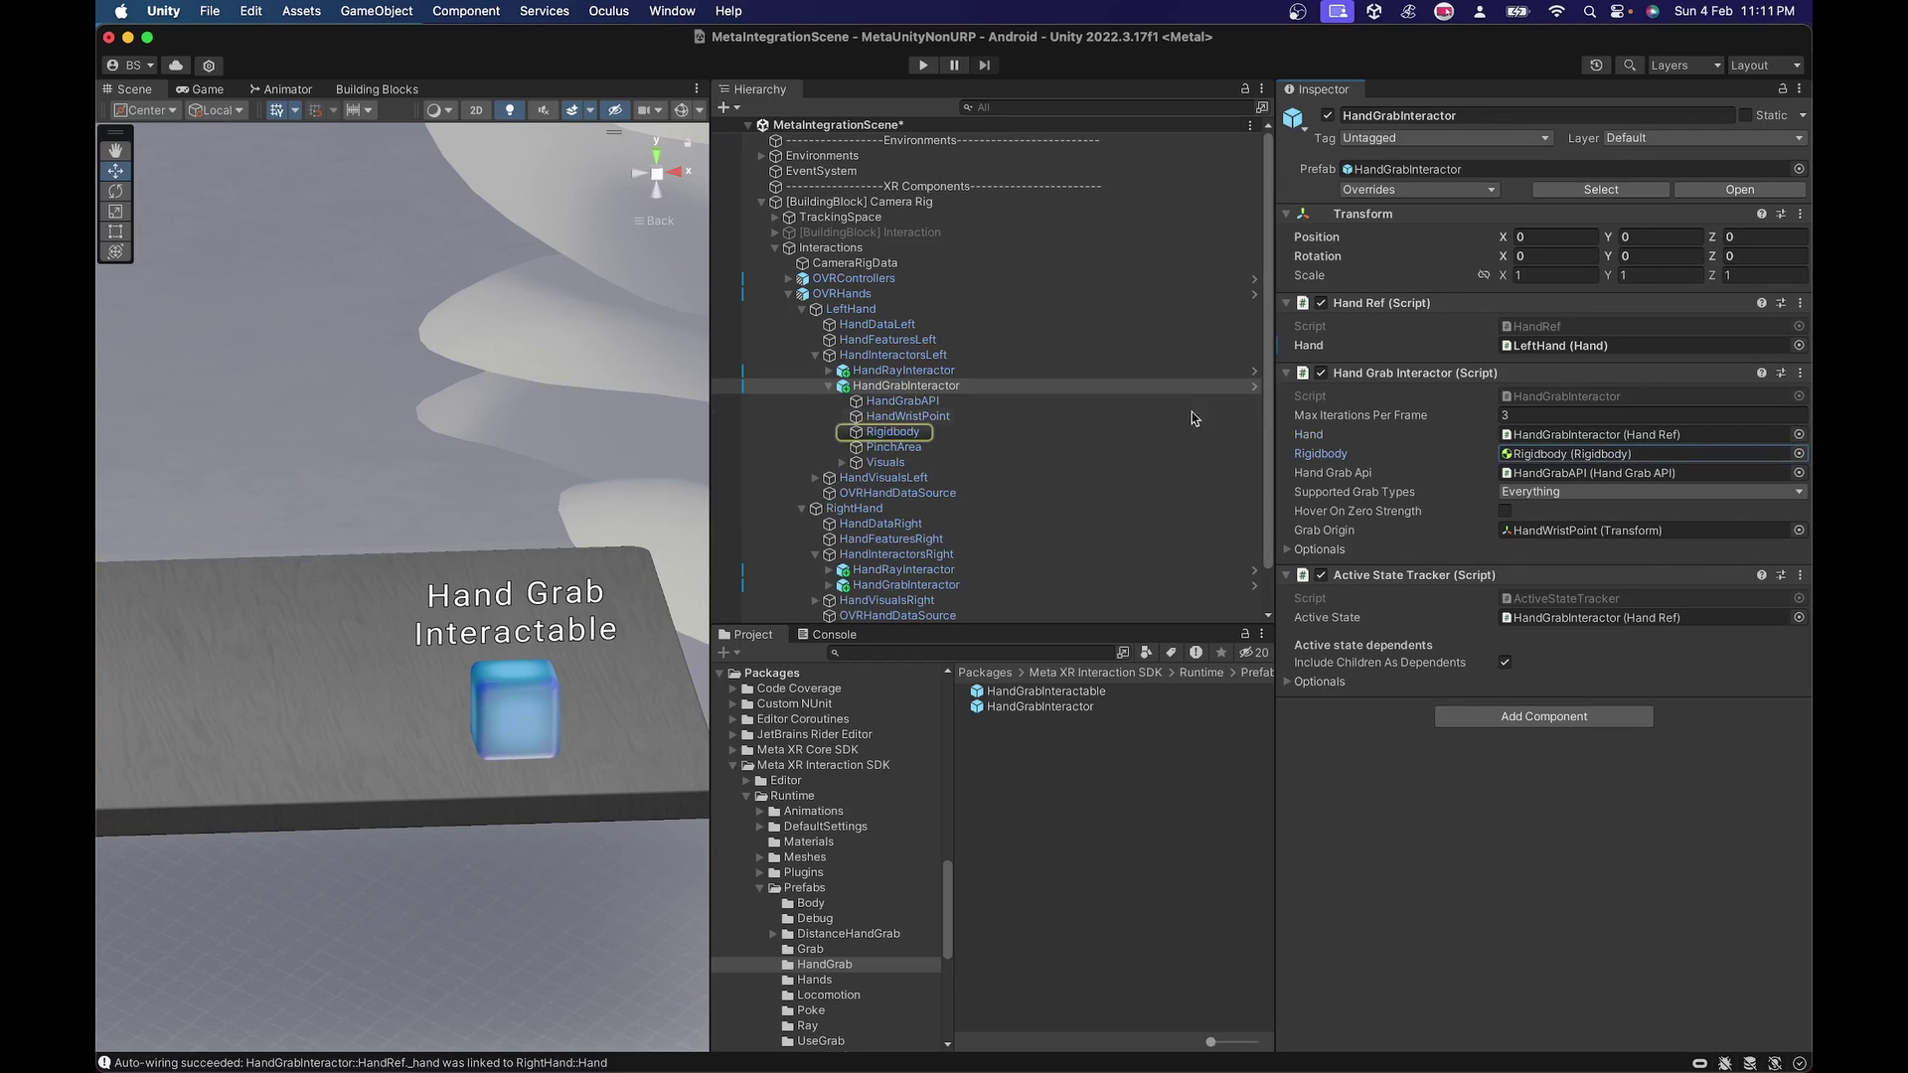
left_click(894, 433)
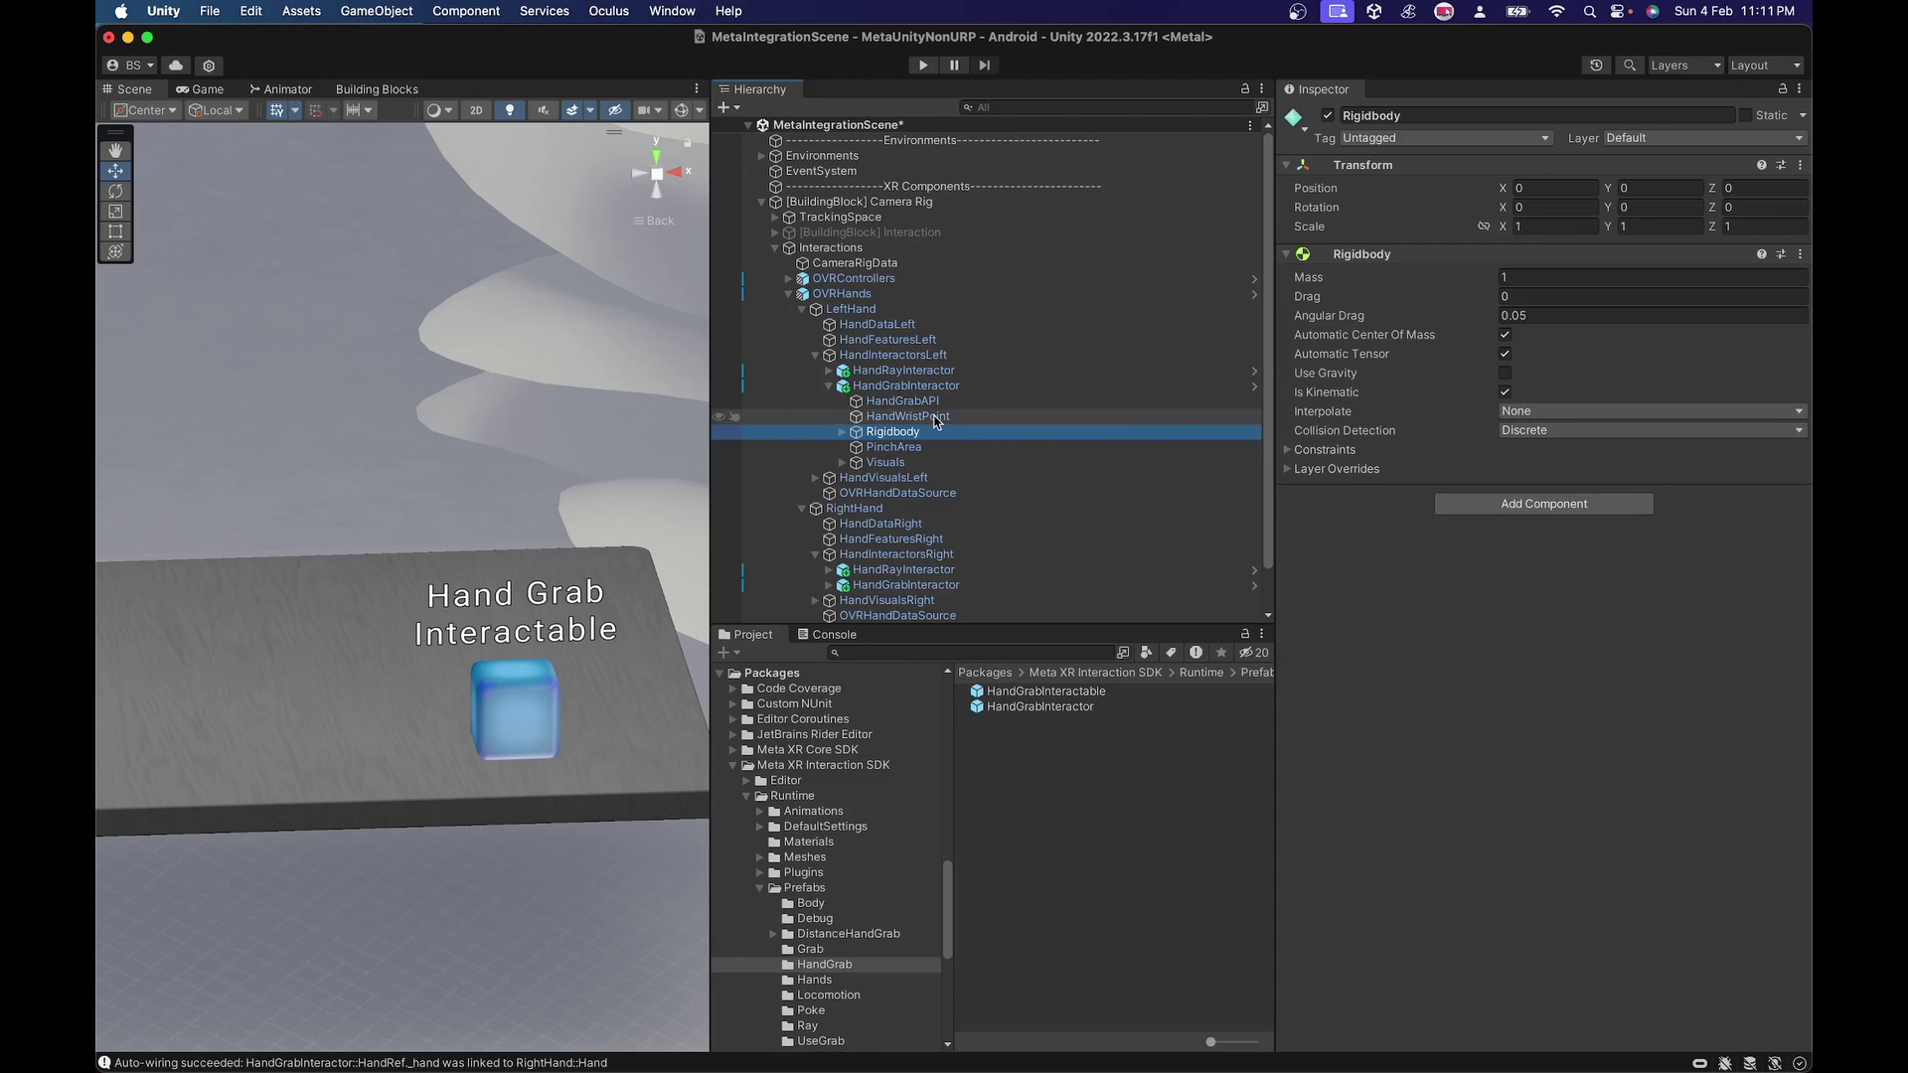
left_click(904, 386)
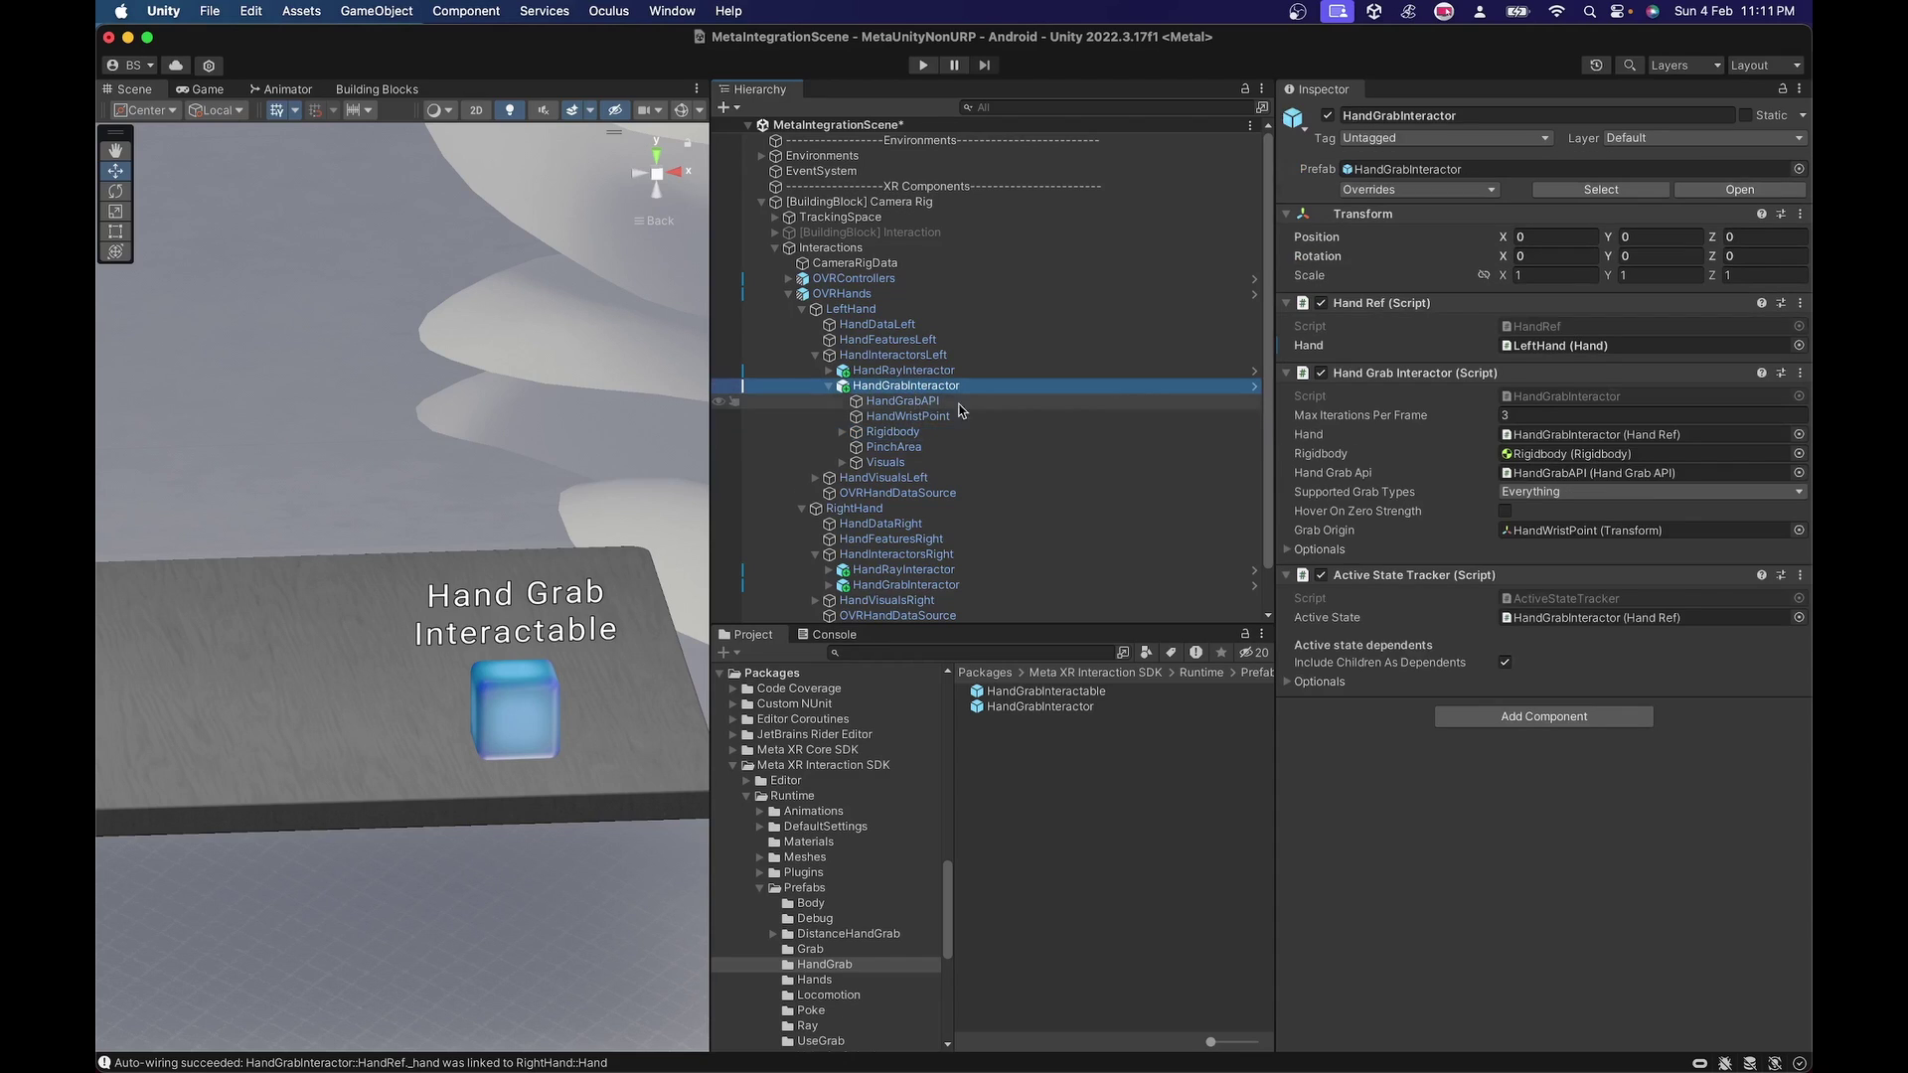
Step: Locate the Hand Grab Api reference of the left HandGrabInteractor and inspect the HandGrabAPI object's Hand reference and optional settings
left_click(1543, 475)
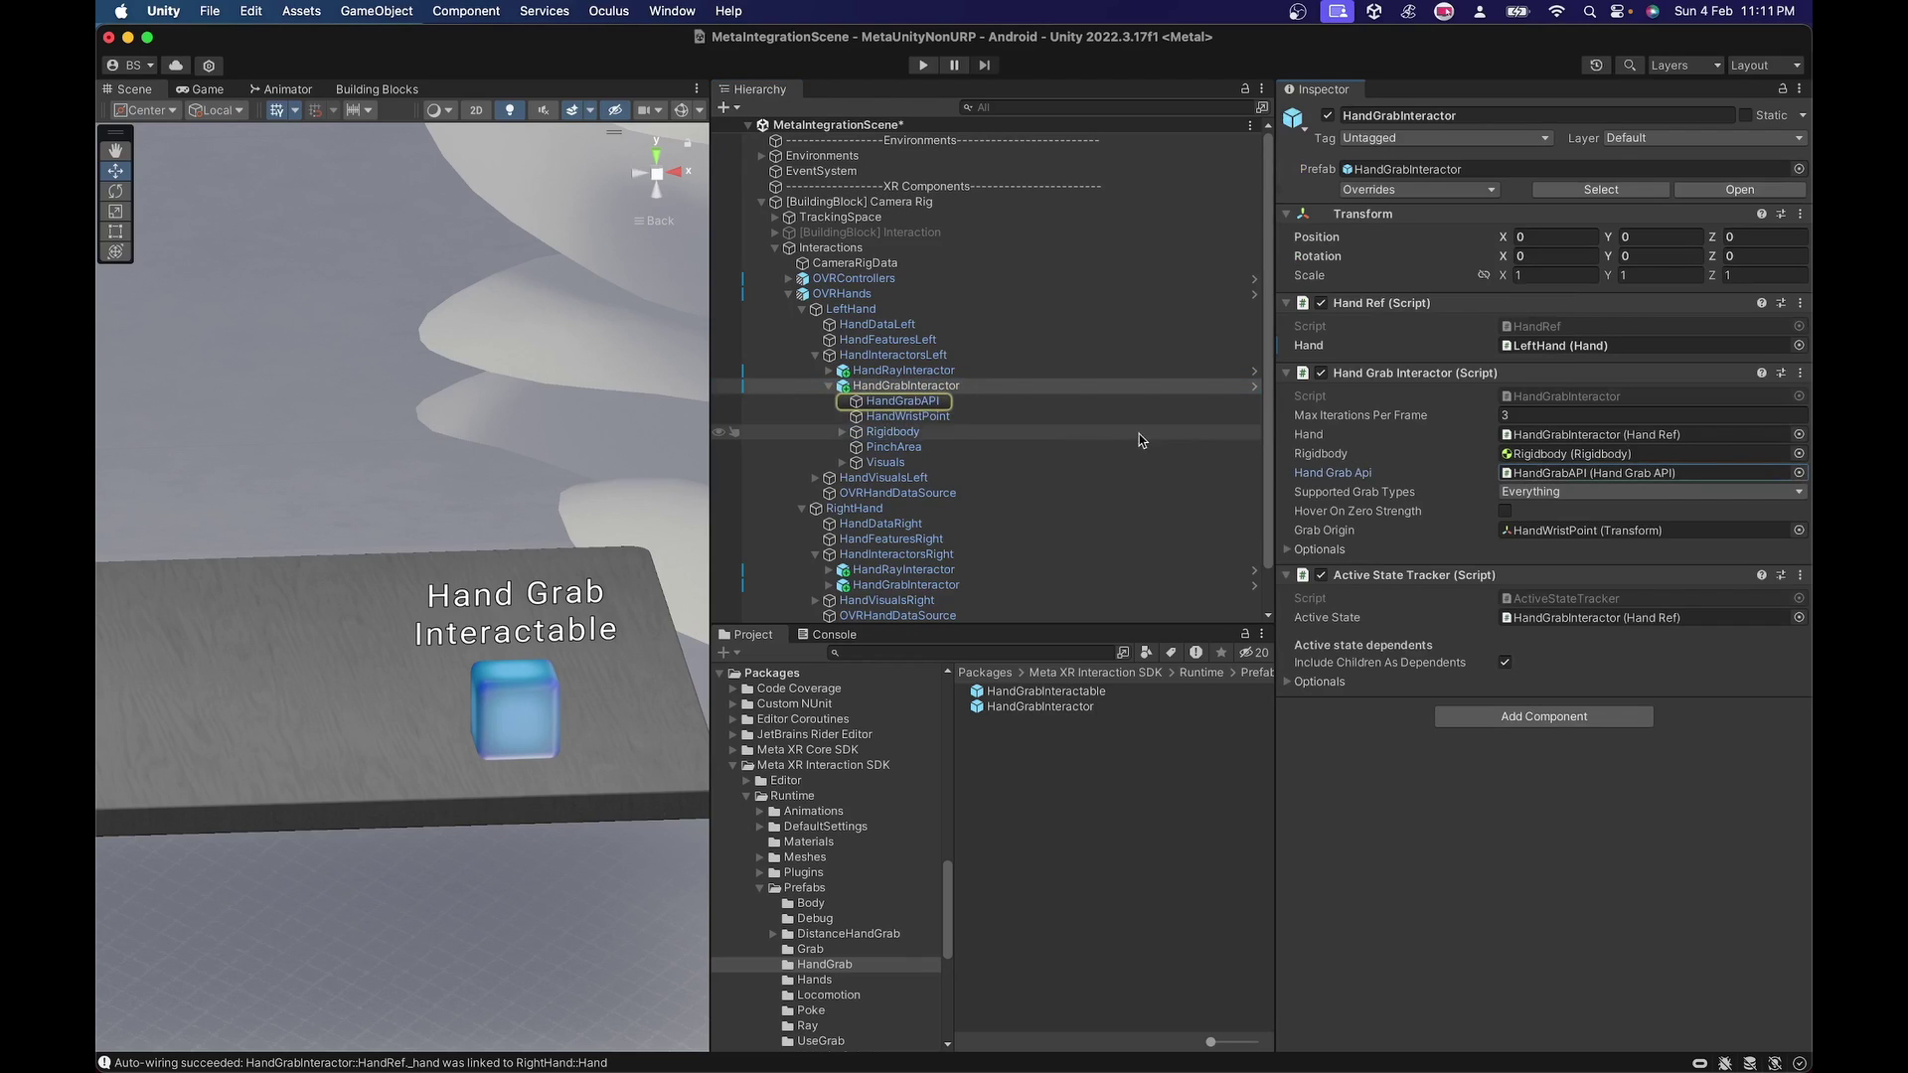
left_click(925, 403)
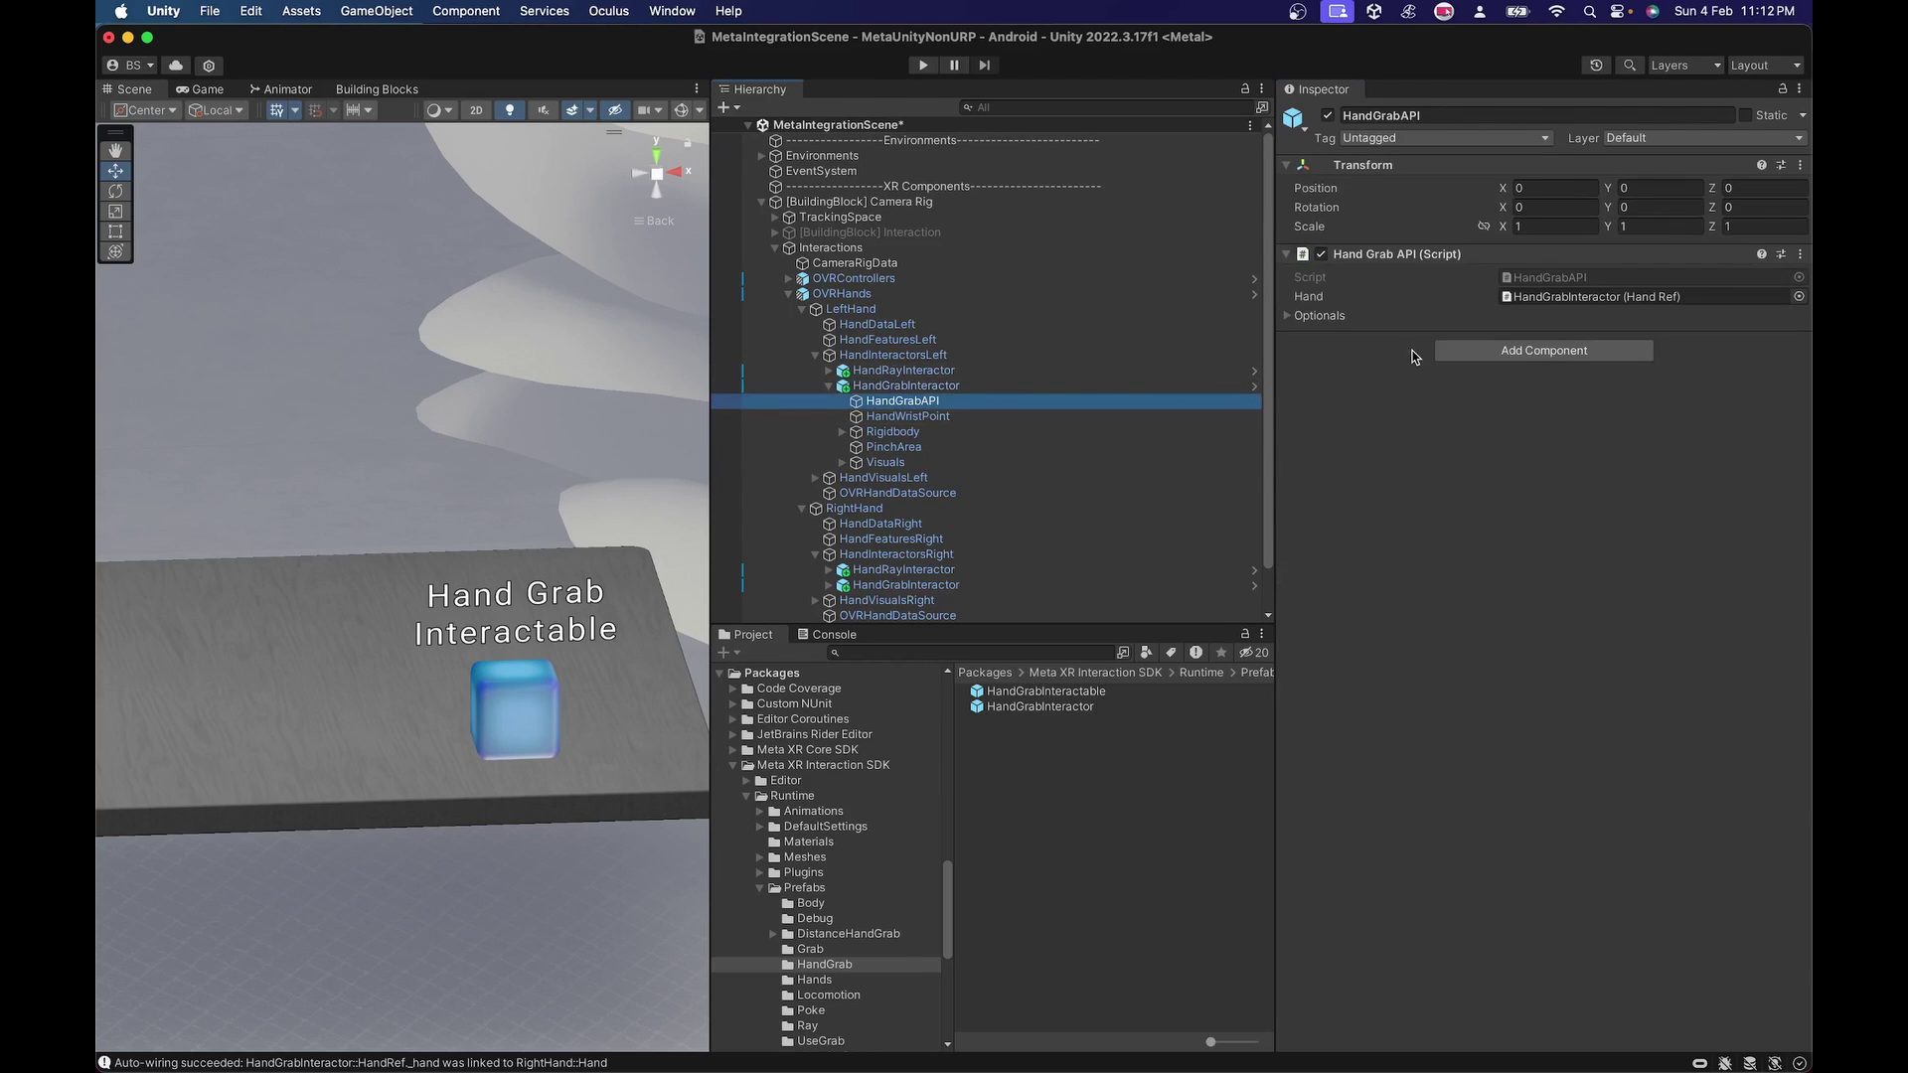
left_click(1288, 316)
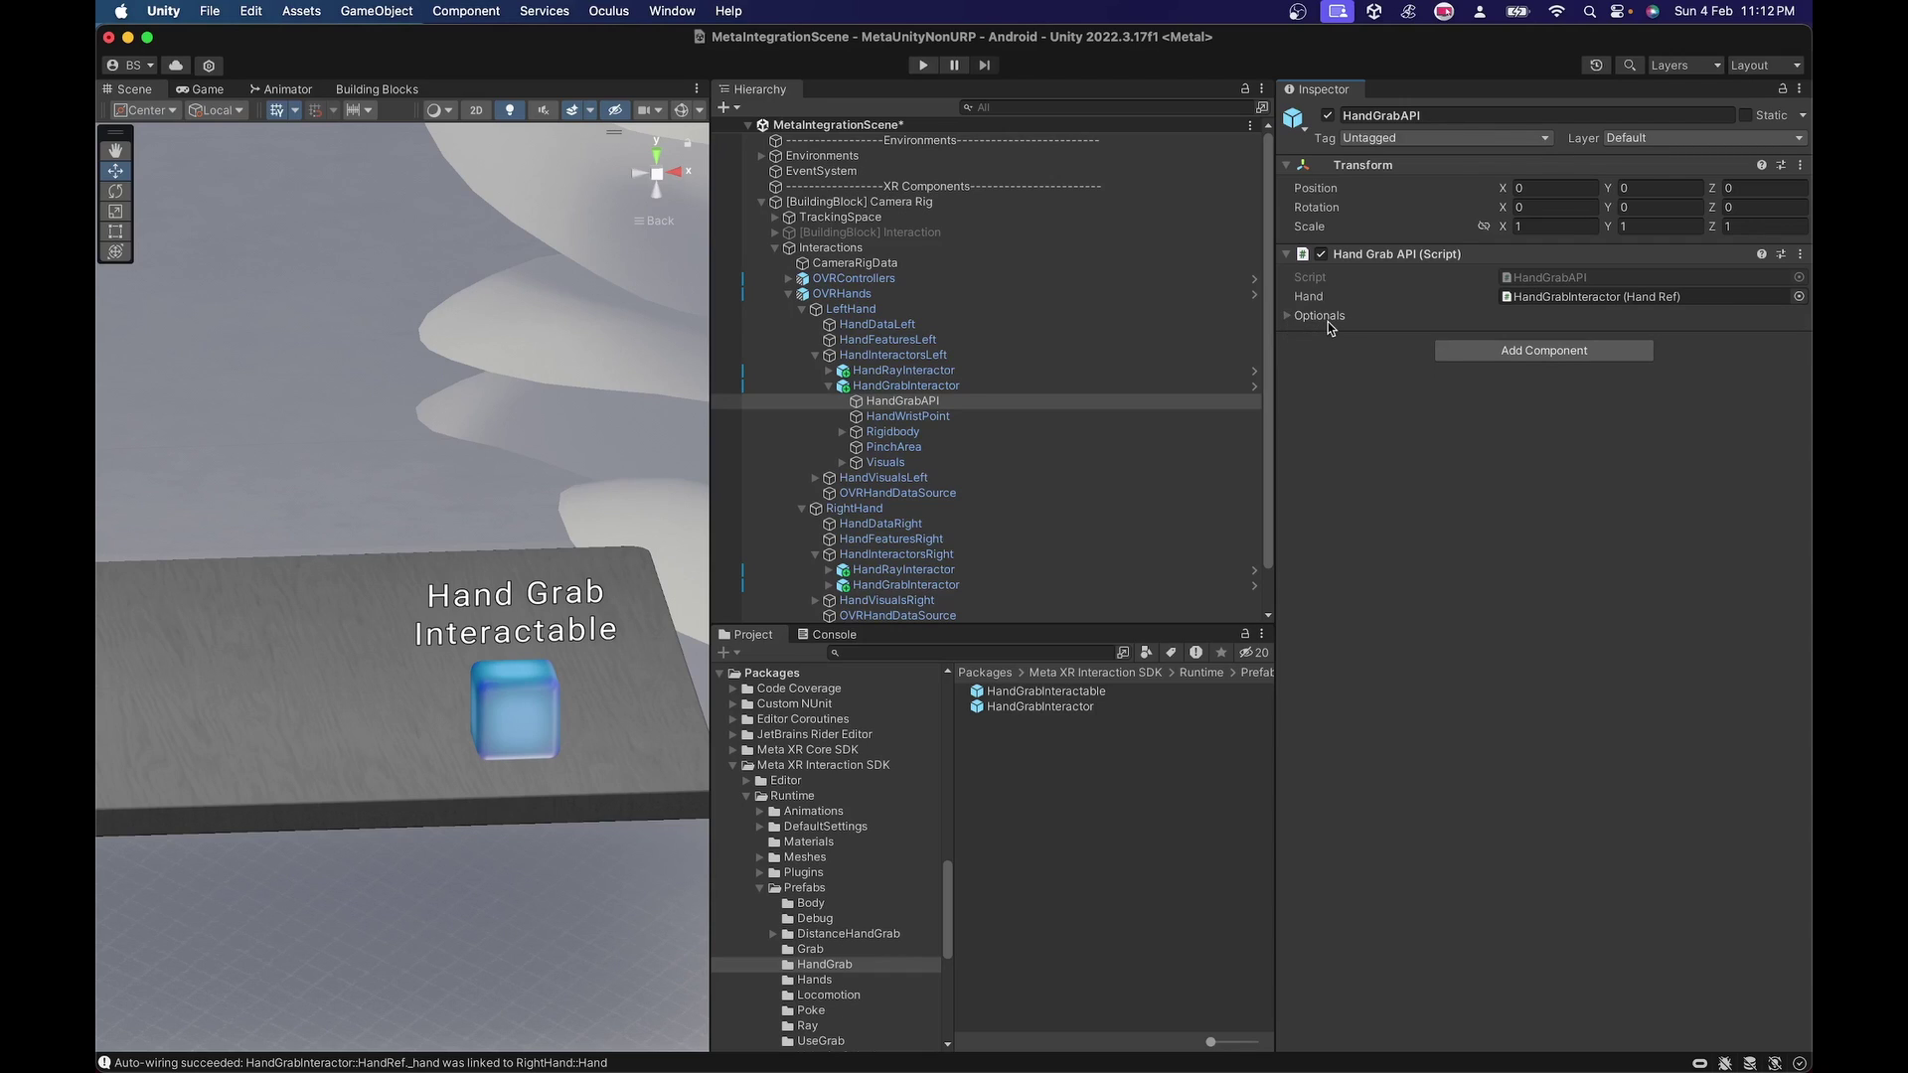
left_click(1112, 389)
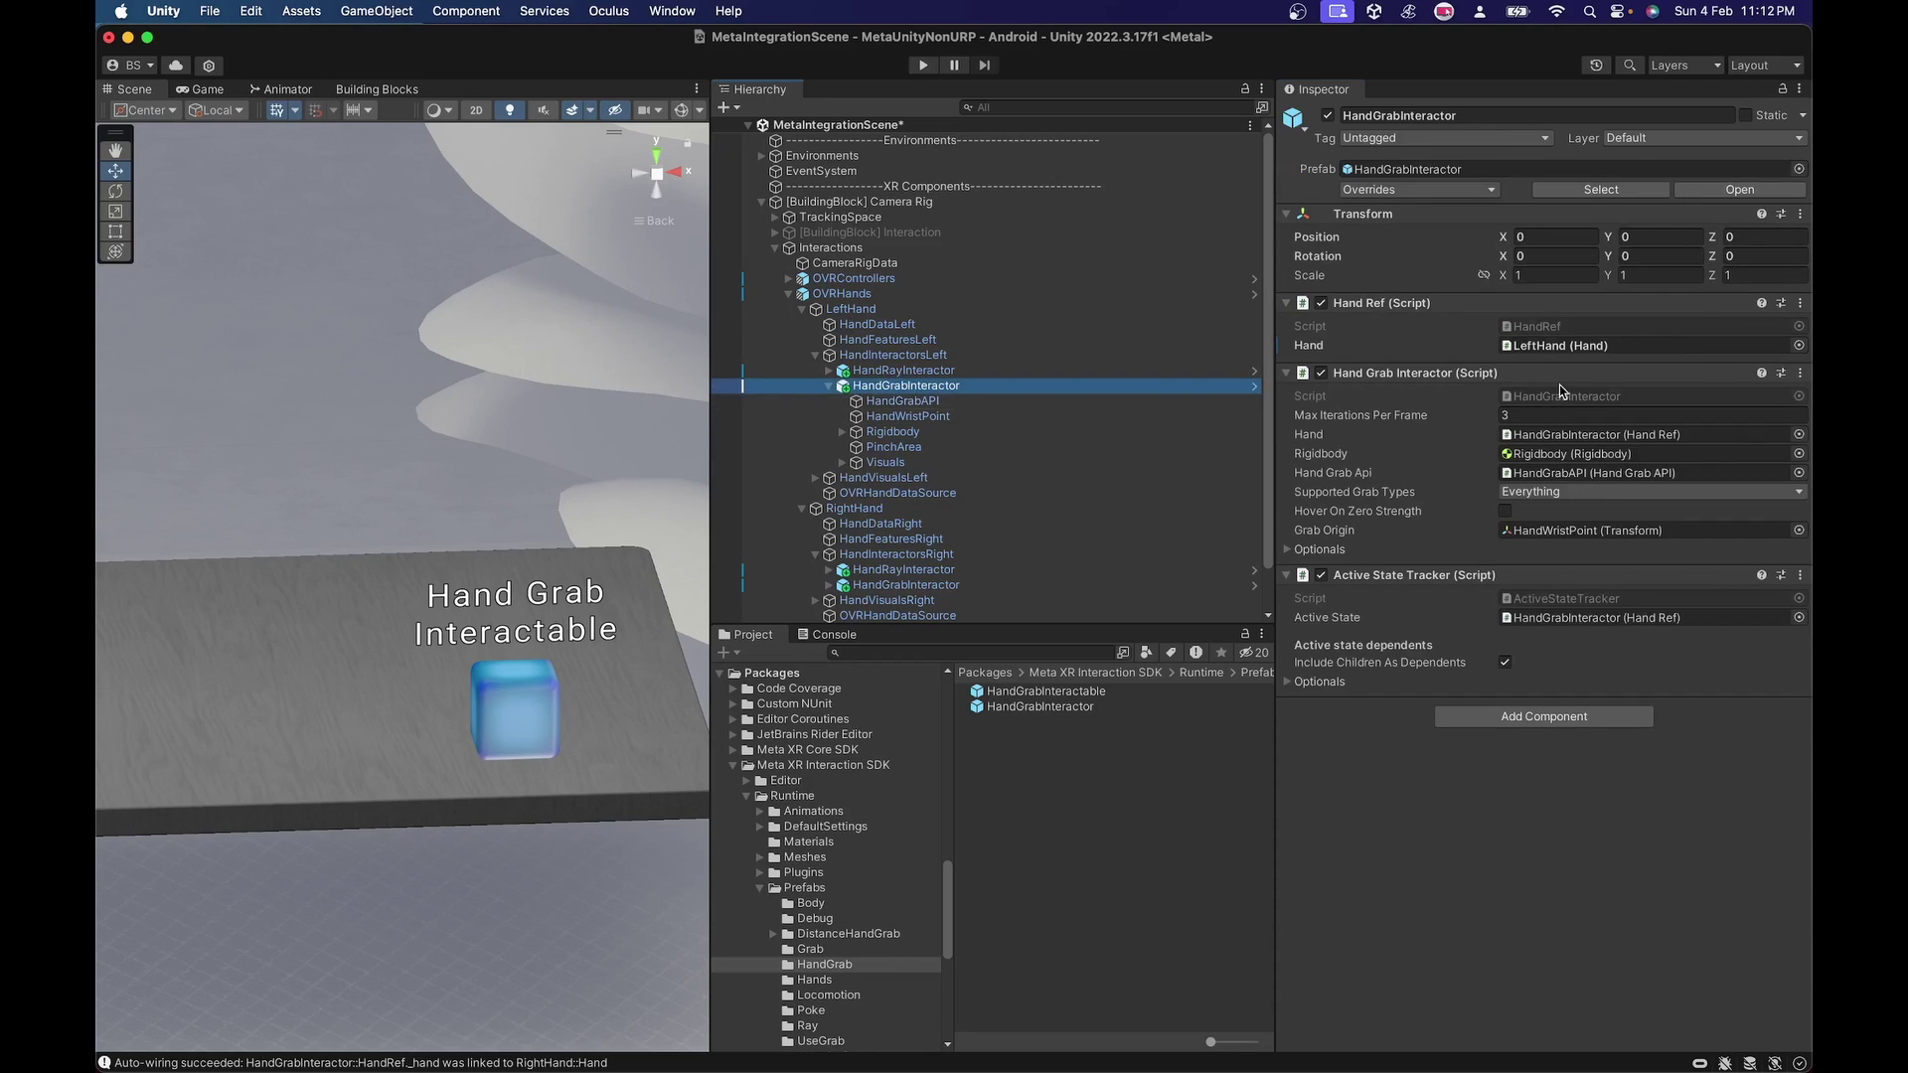
Step: Review the Supported Grab Types options and the Hover On Zero Strength setting of the left HandGrabInteractor
left_click(1528, 493)
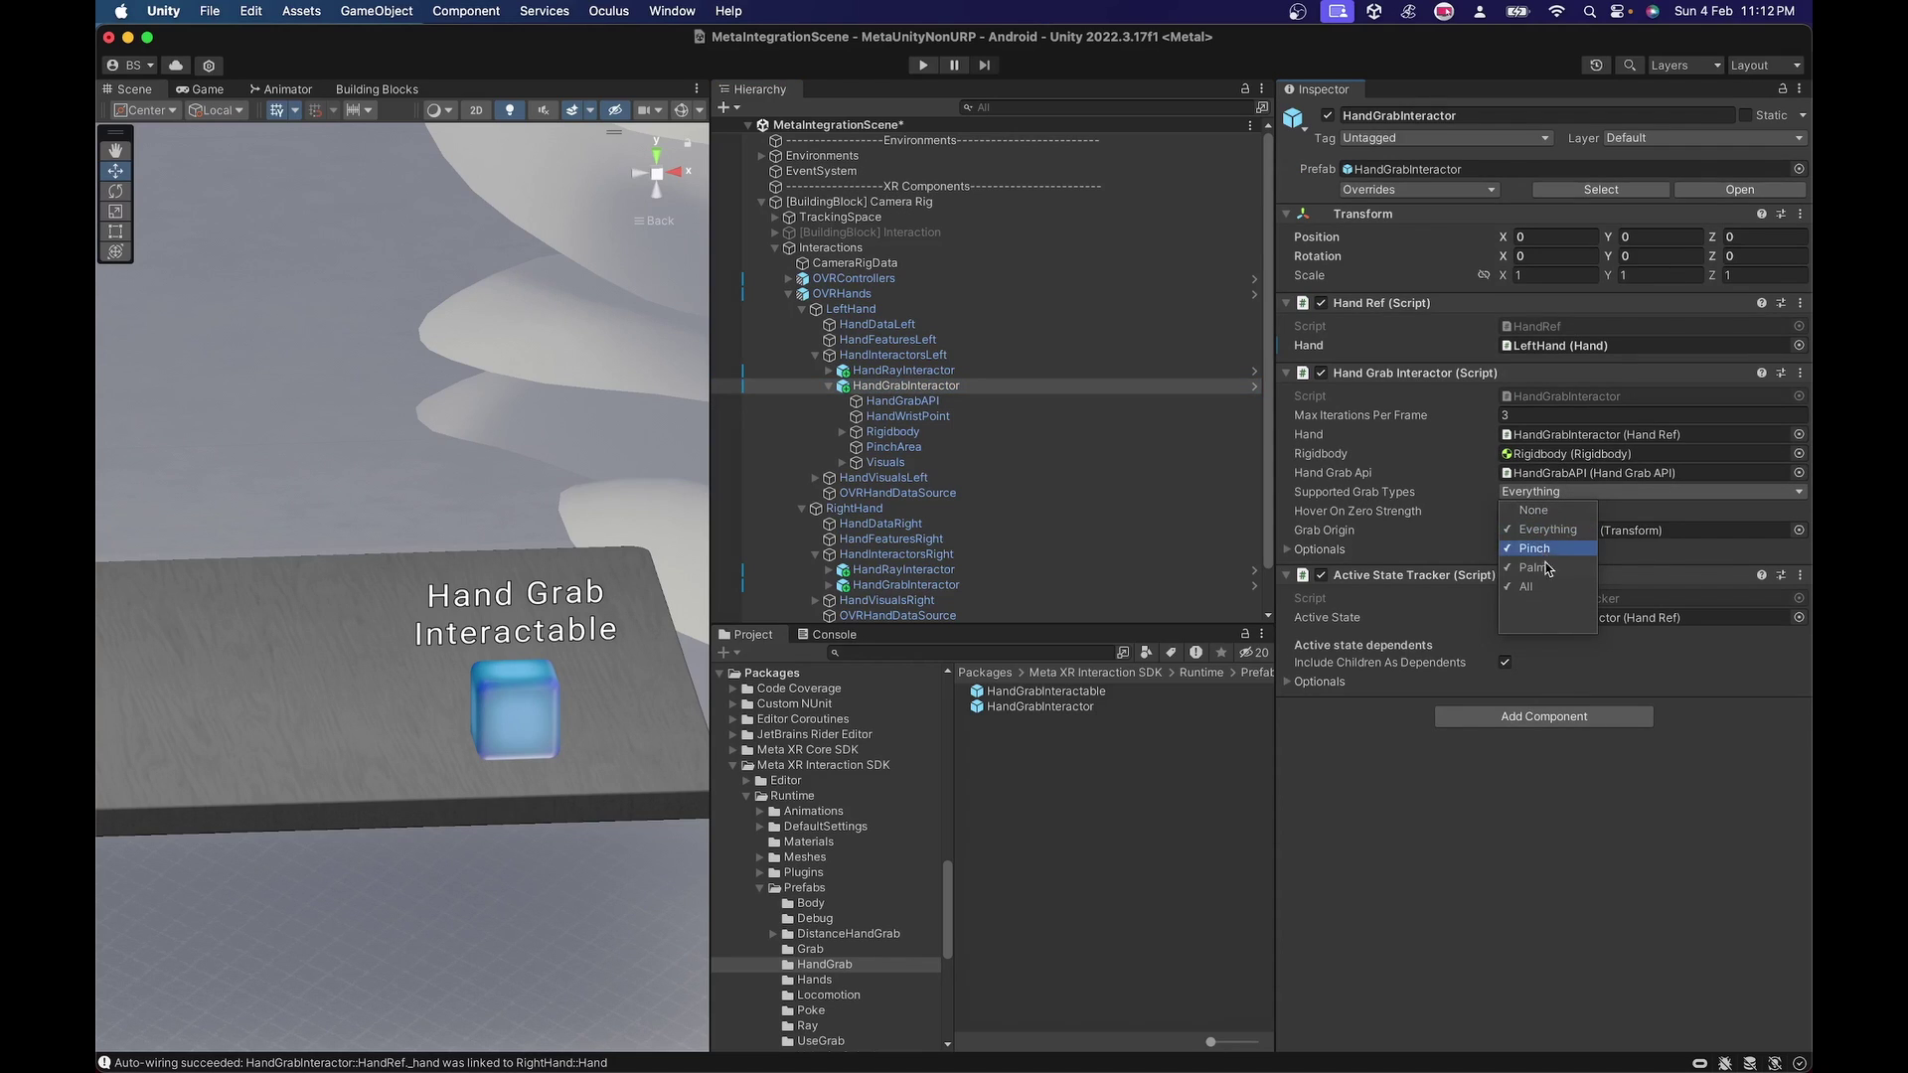
left_click(1512, 784)
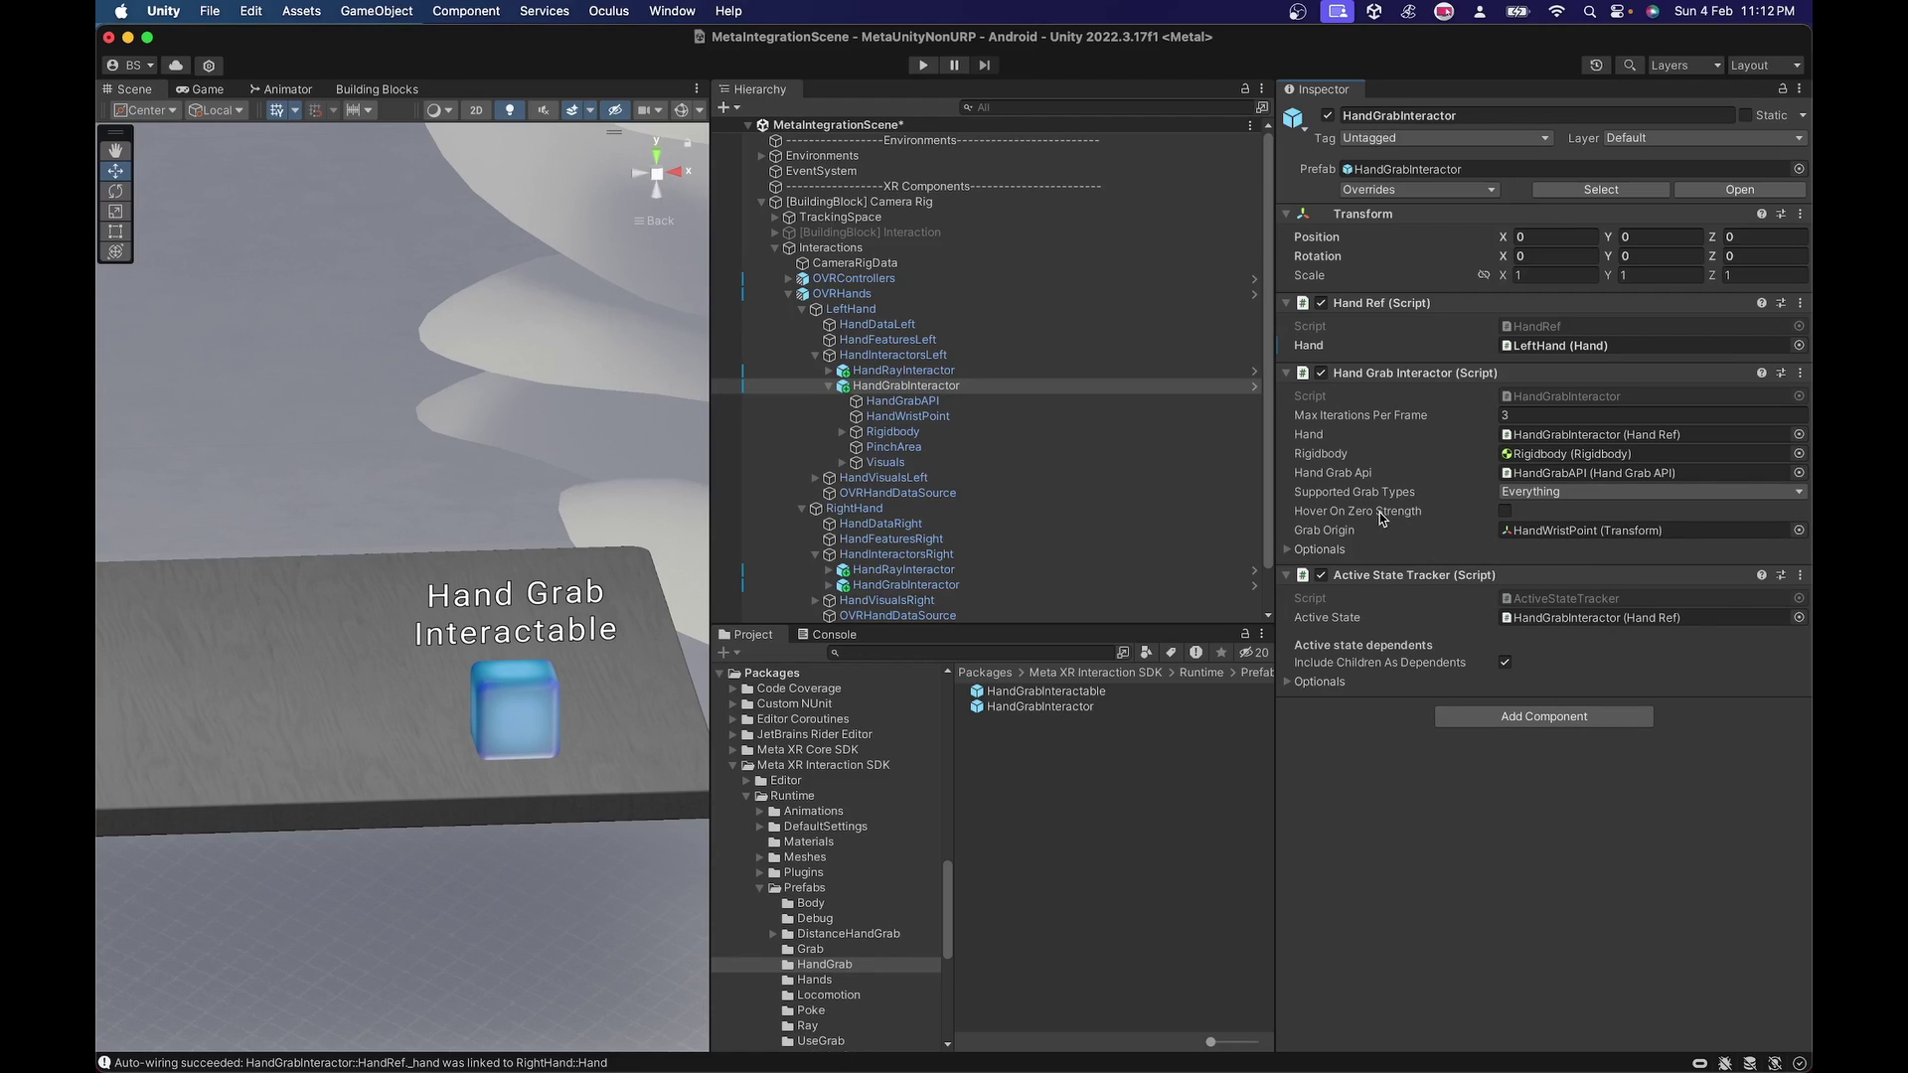
mouse_move(1383, 517)
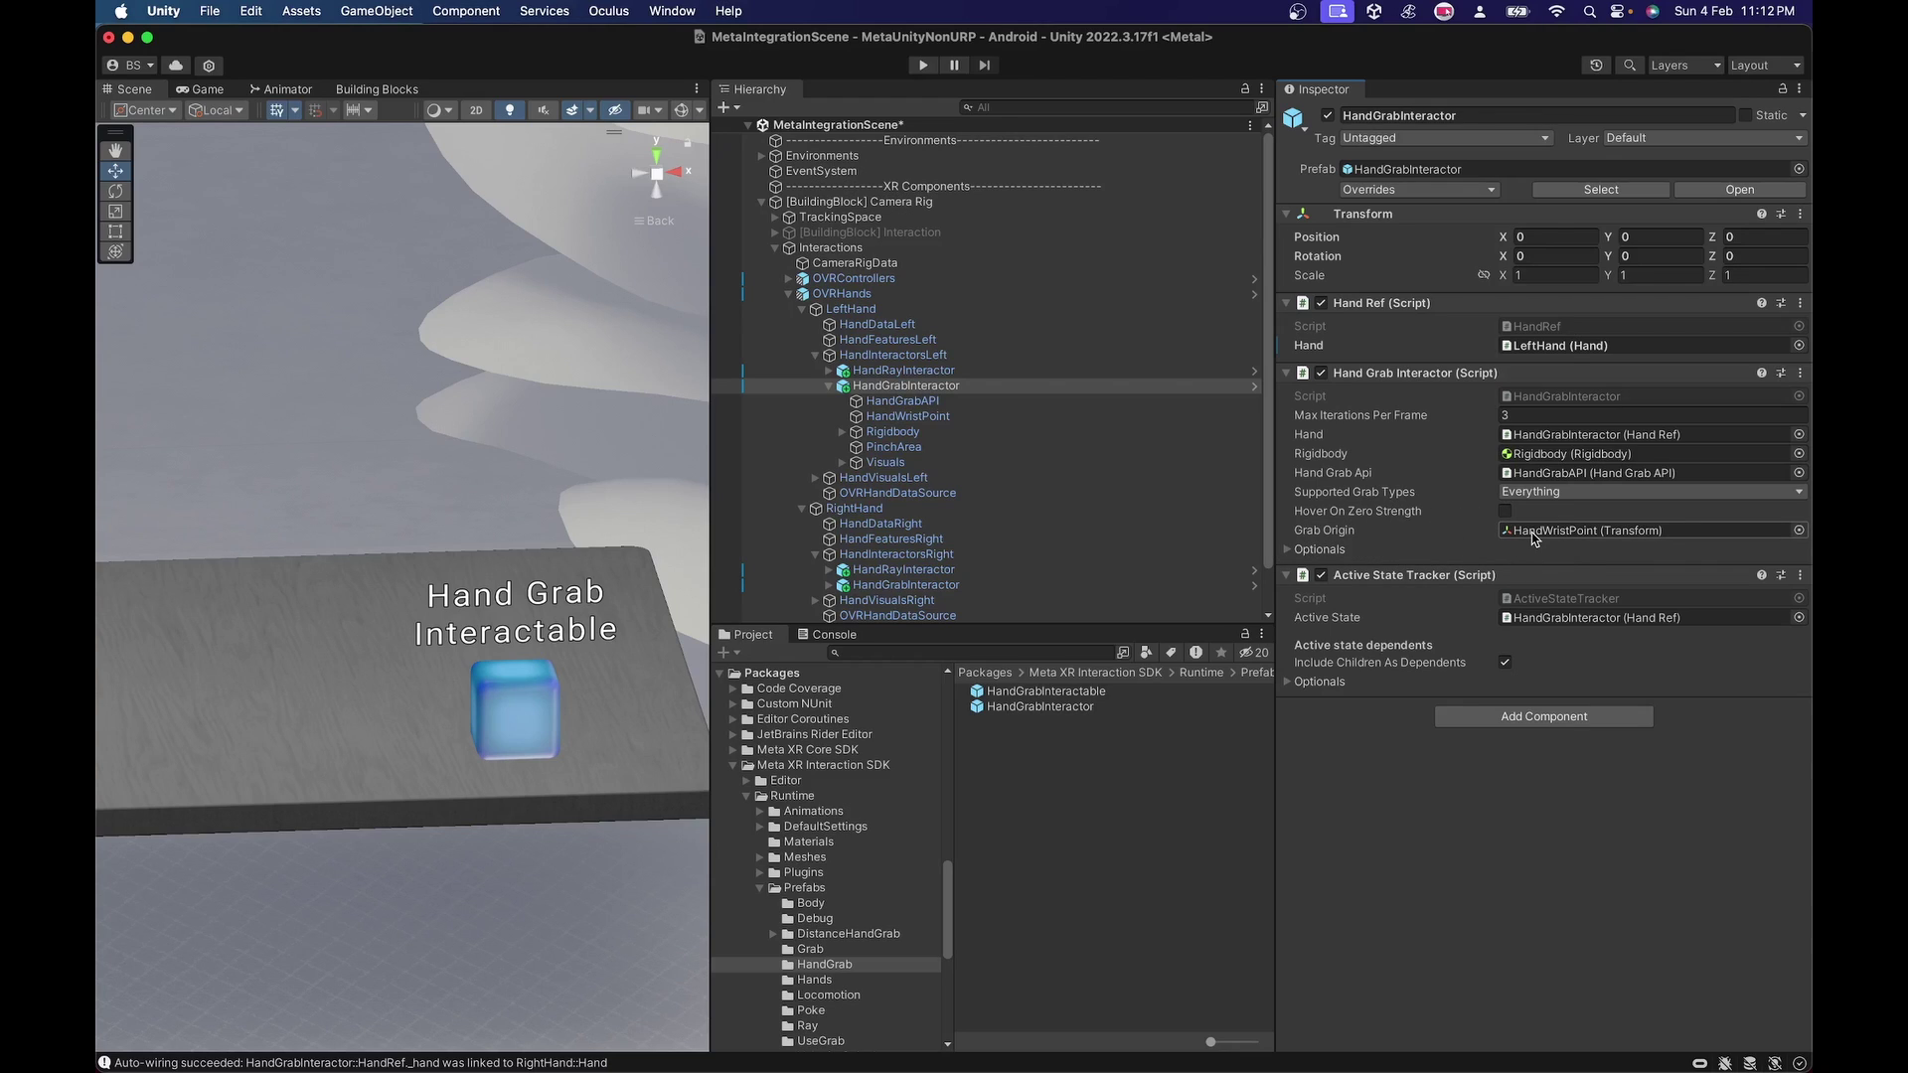
Step: Locate the Grab Origin reference, inspect the HandWristPoint object's Hand Wrist Offset component, and frame the object in the scene
left_click(1536, 532)
left_click(944, 418)
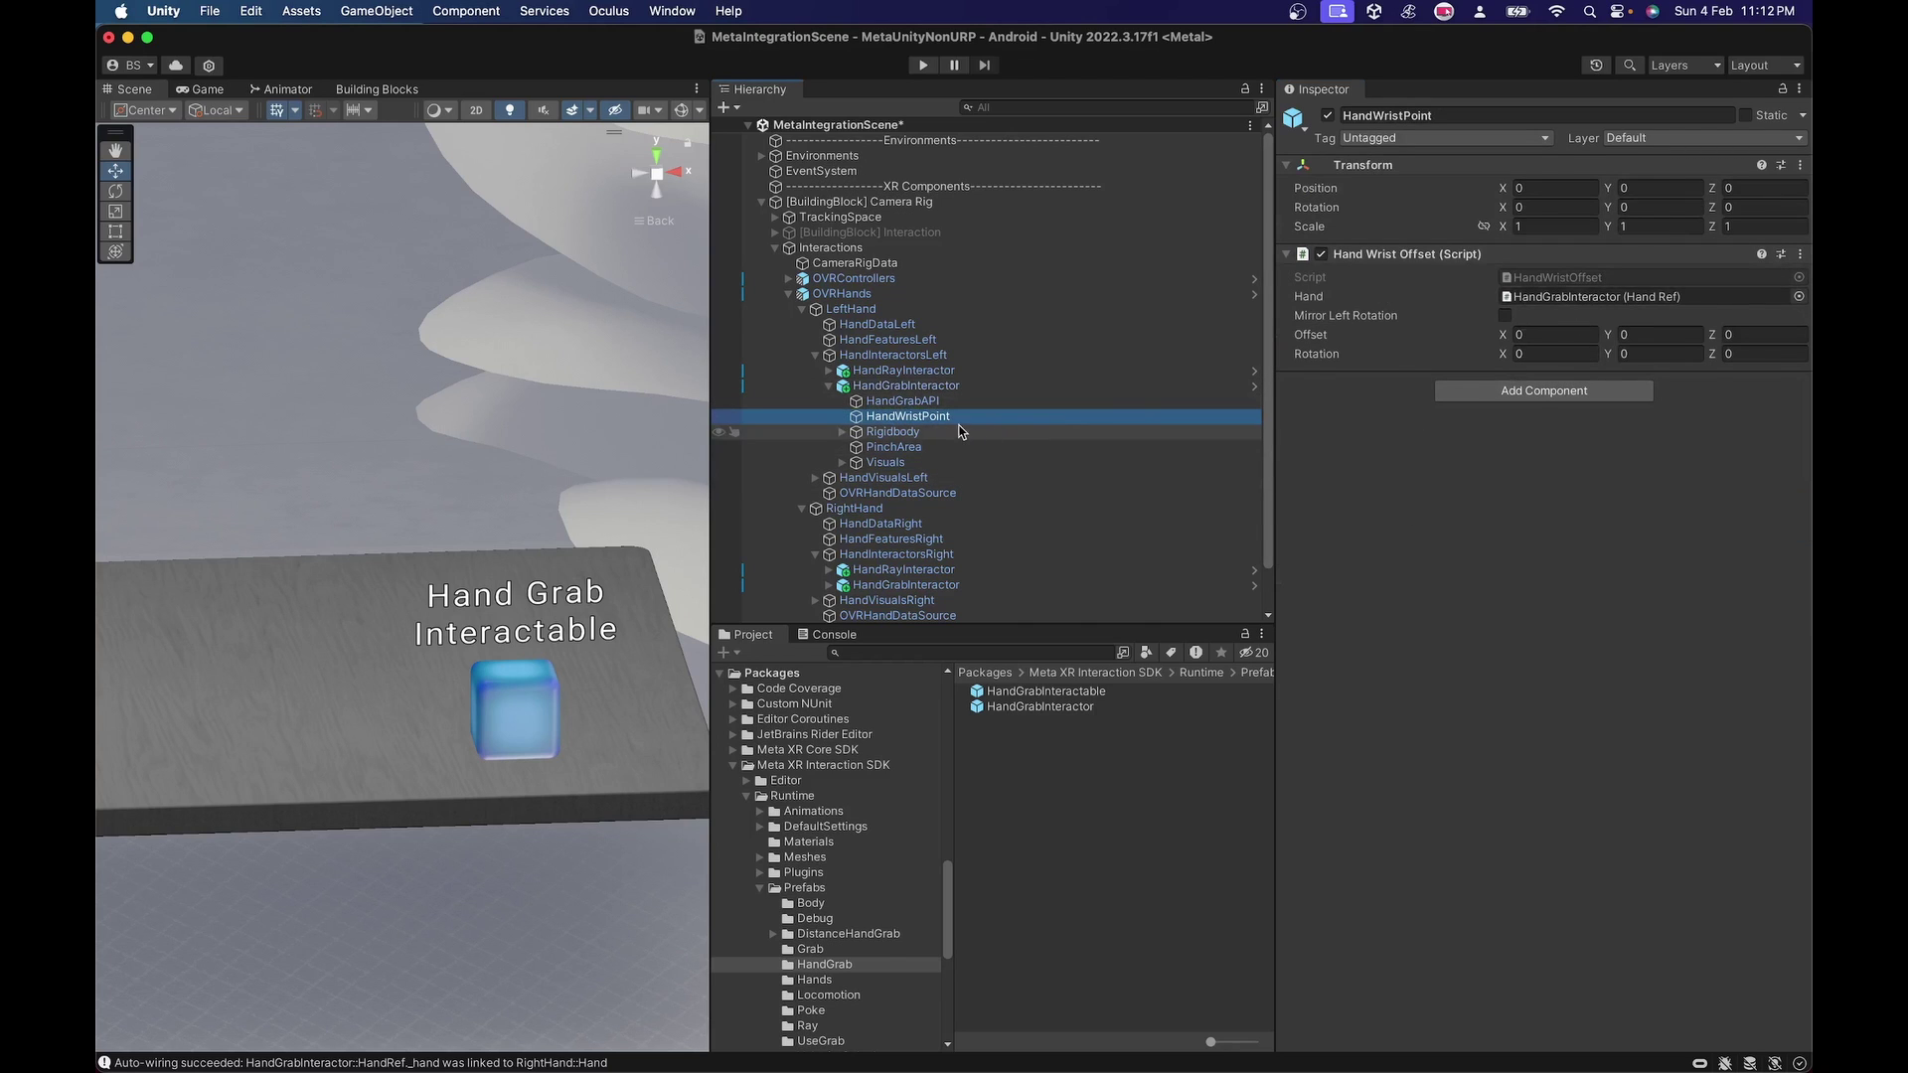
key("f")
scroll(417, 603, "up", 10)
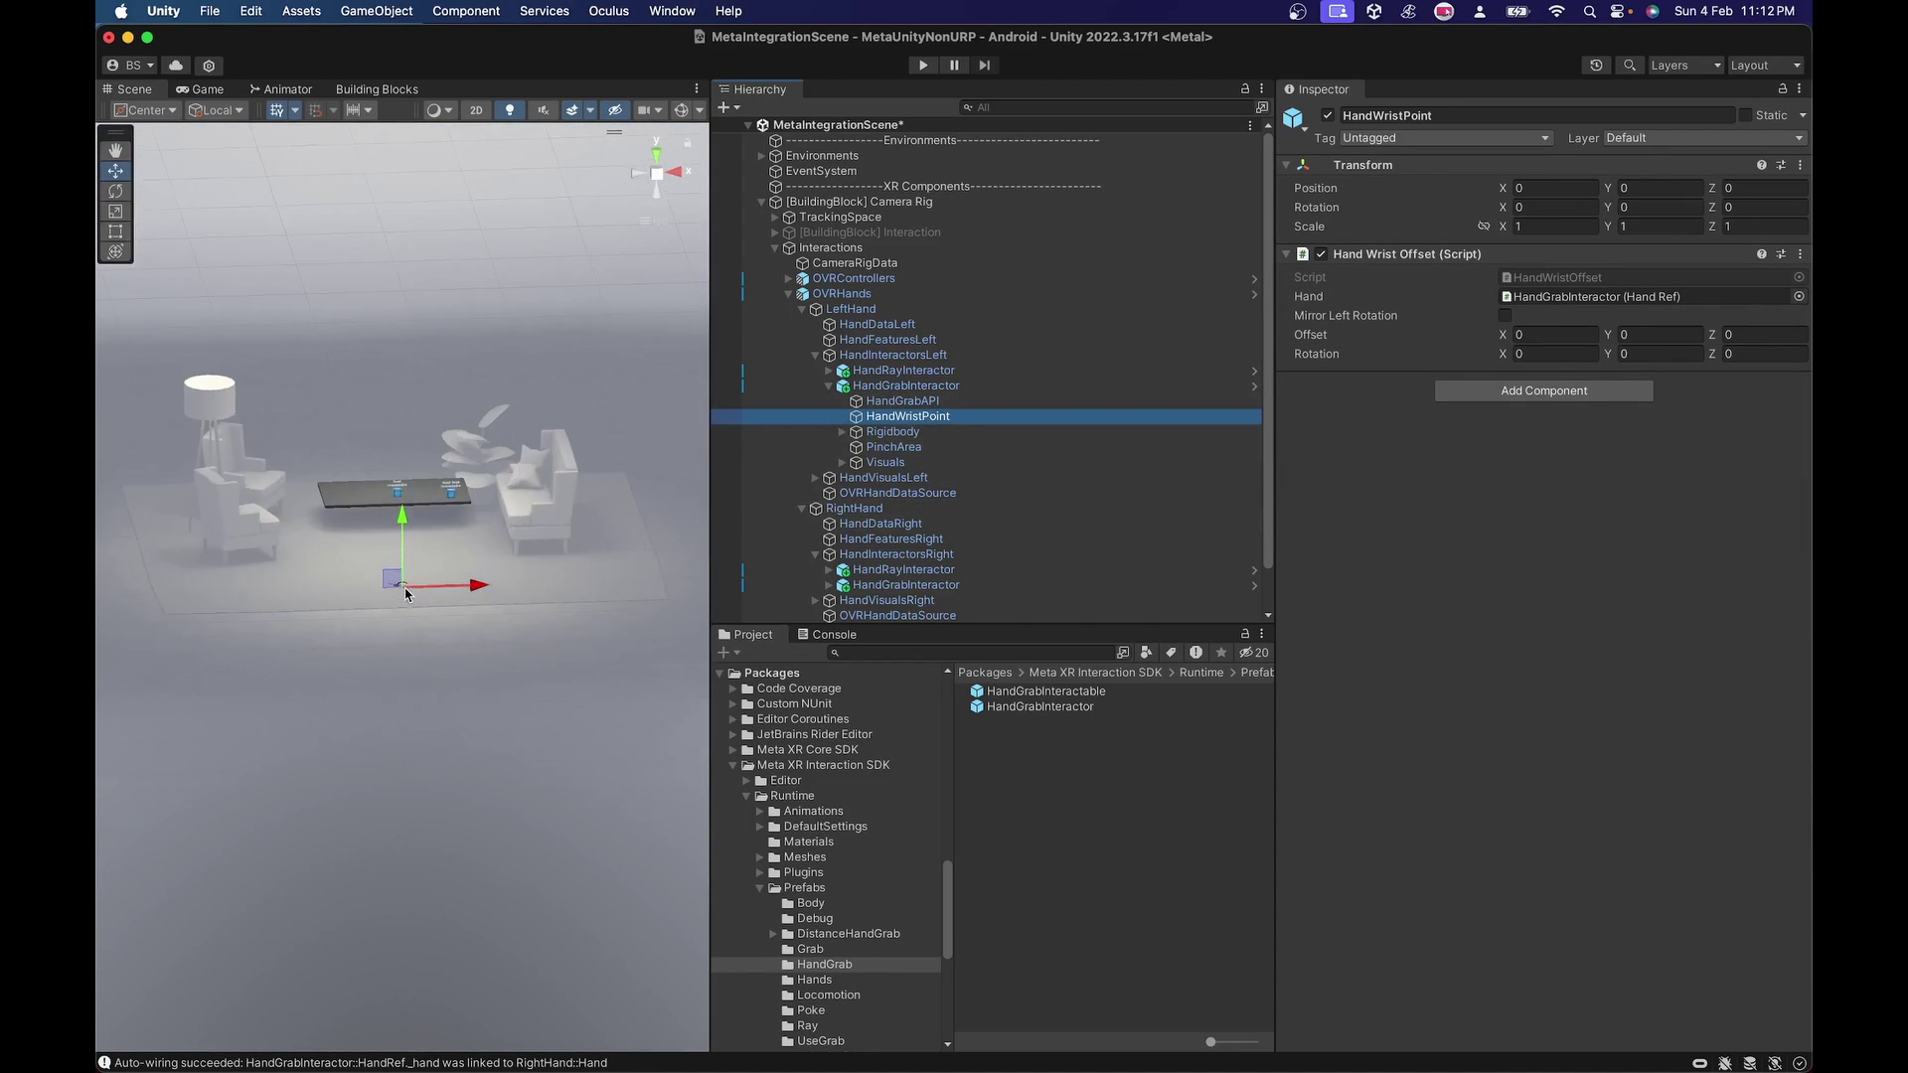
scroll(417, 603, "up", 10)
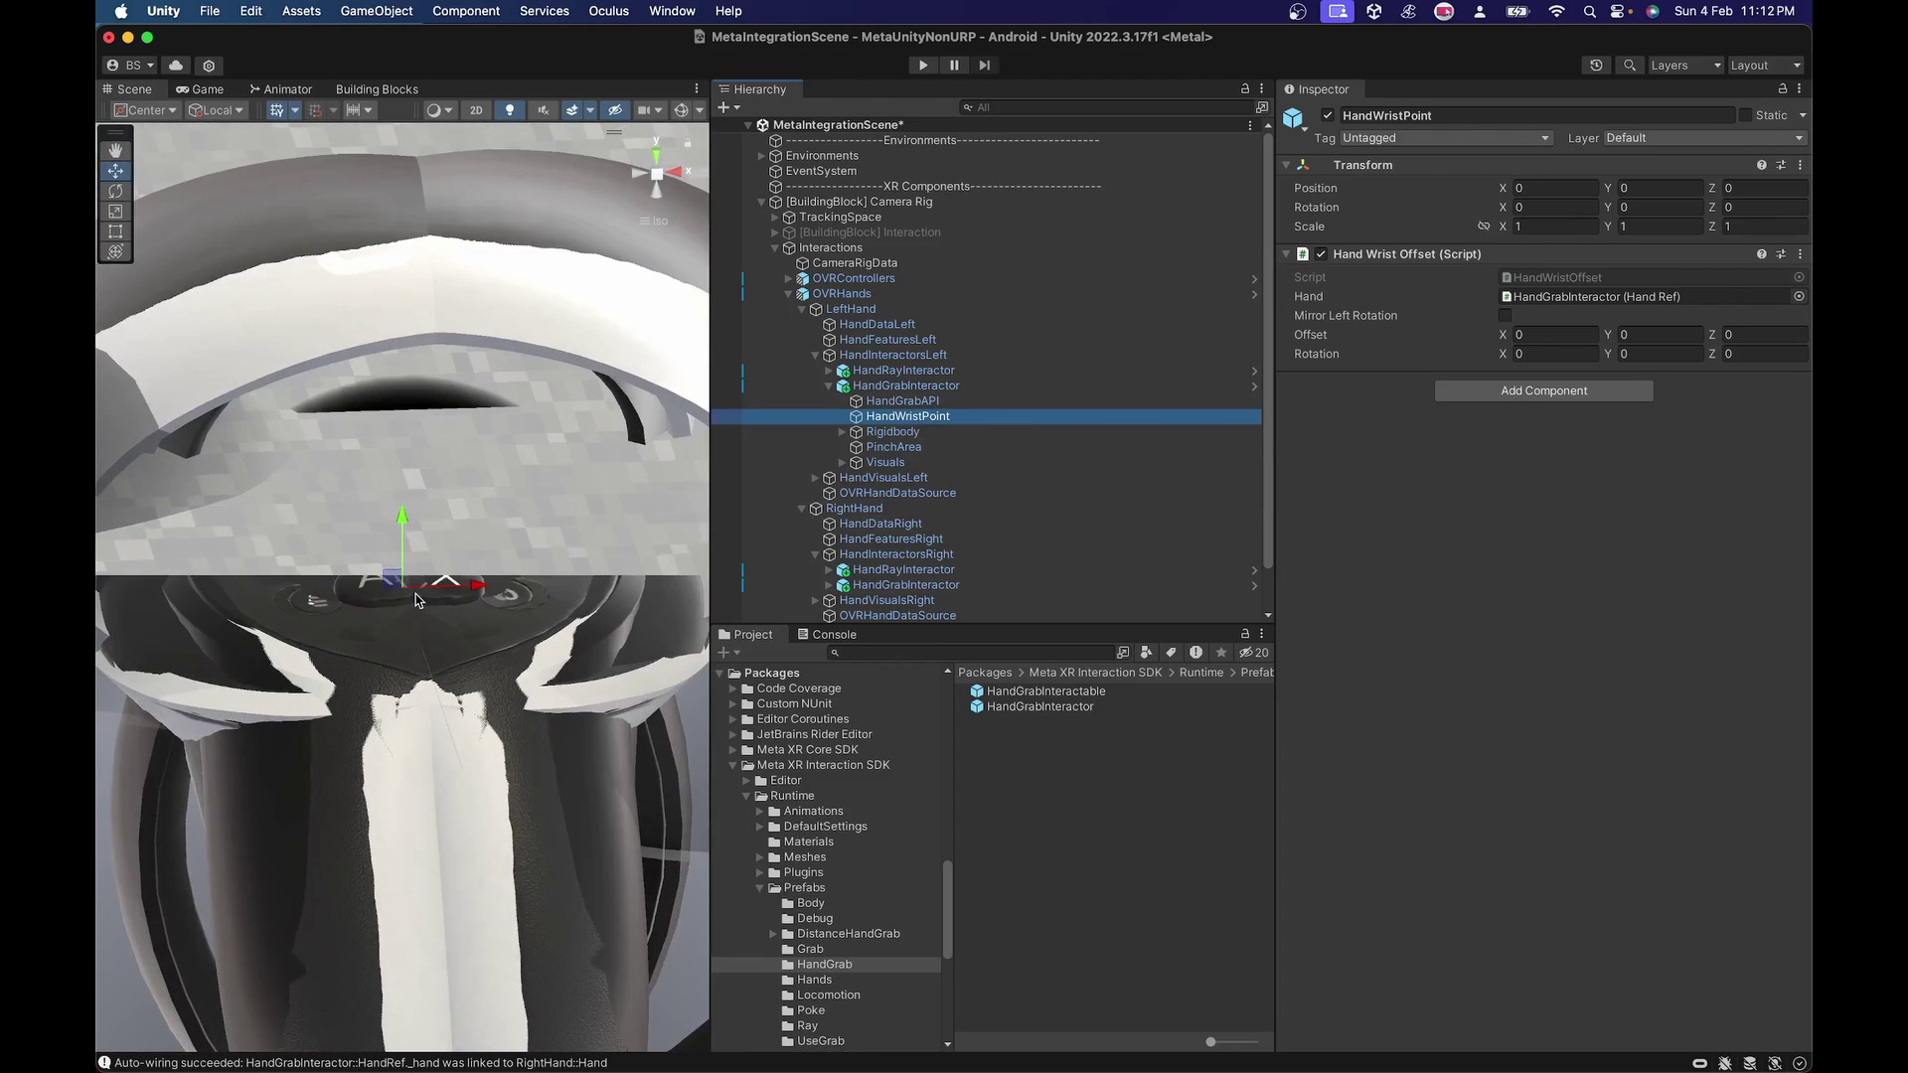
scroll(418, 600, "down", 10)
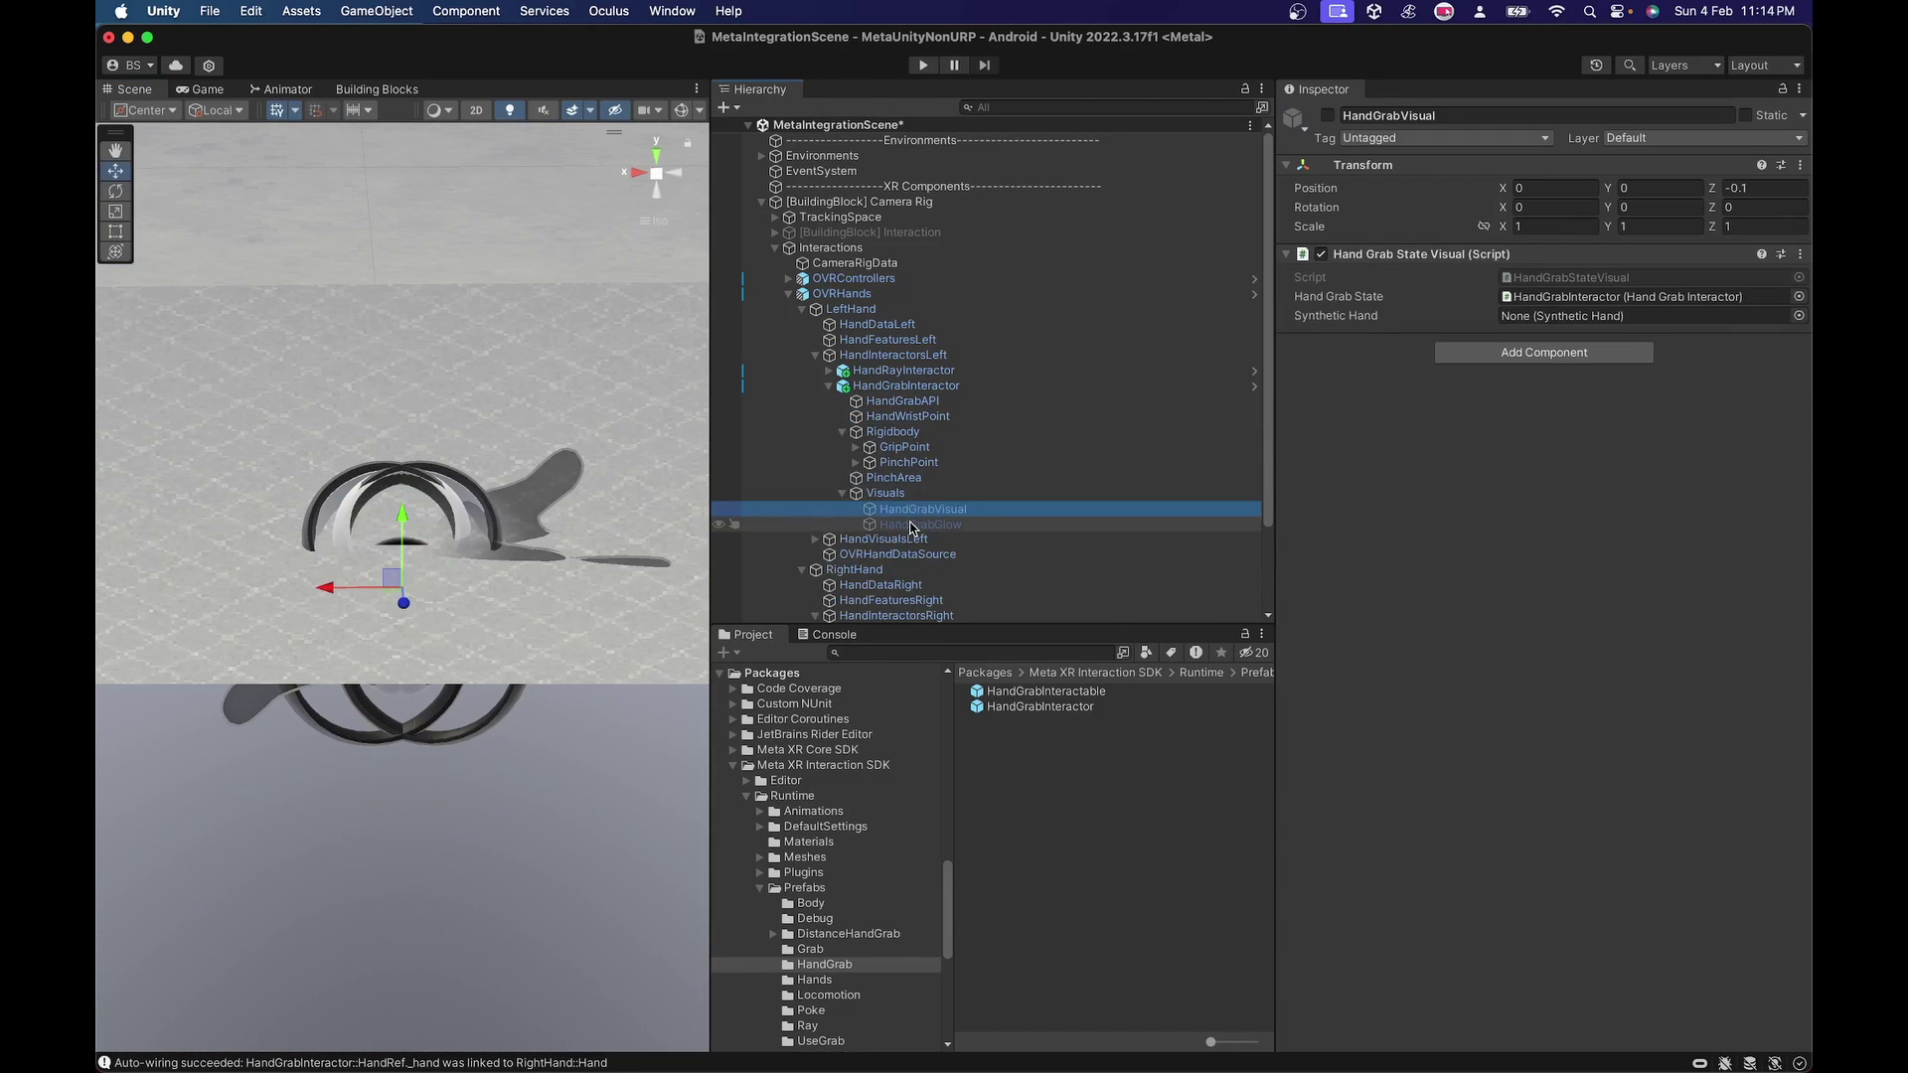
Step: Inspect the HandGrabGlow object's Hand Grab Glow settings, collapse the Visuals group and return to the left HandGrabInteractor
left_click(912, 525)
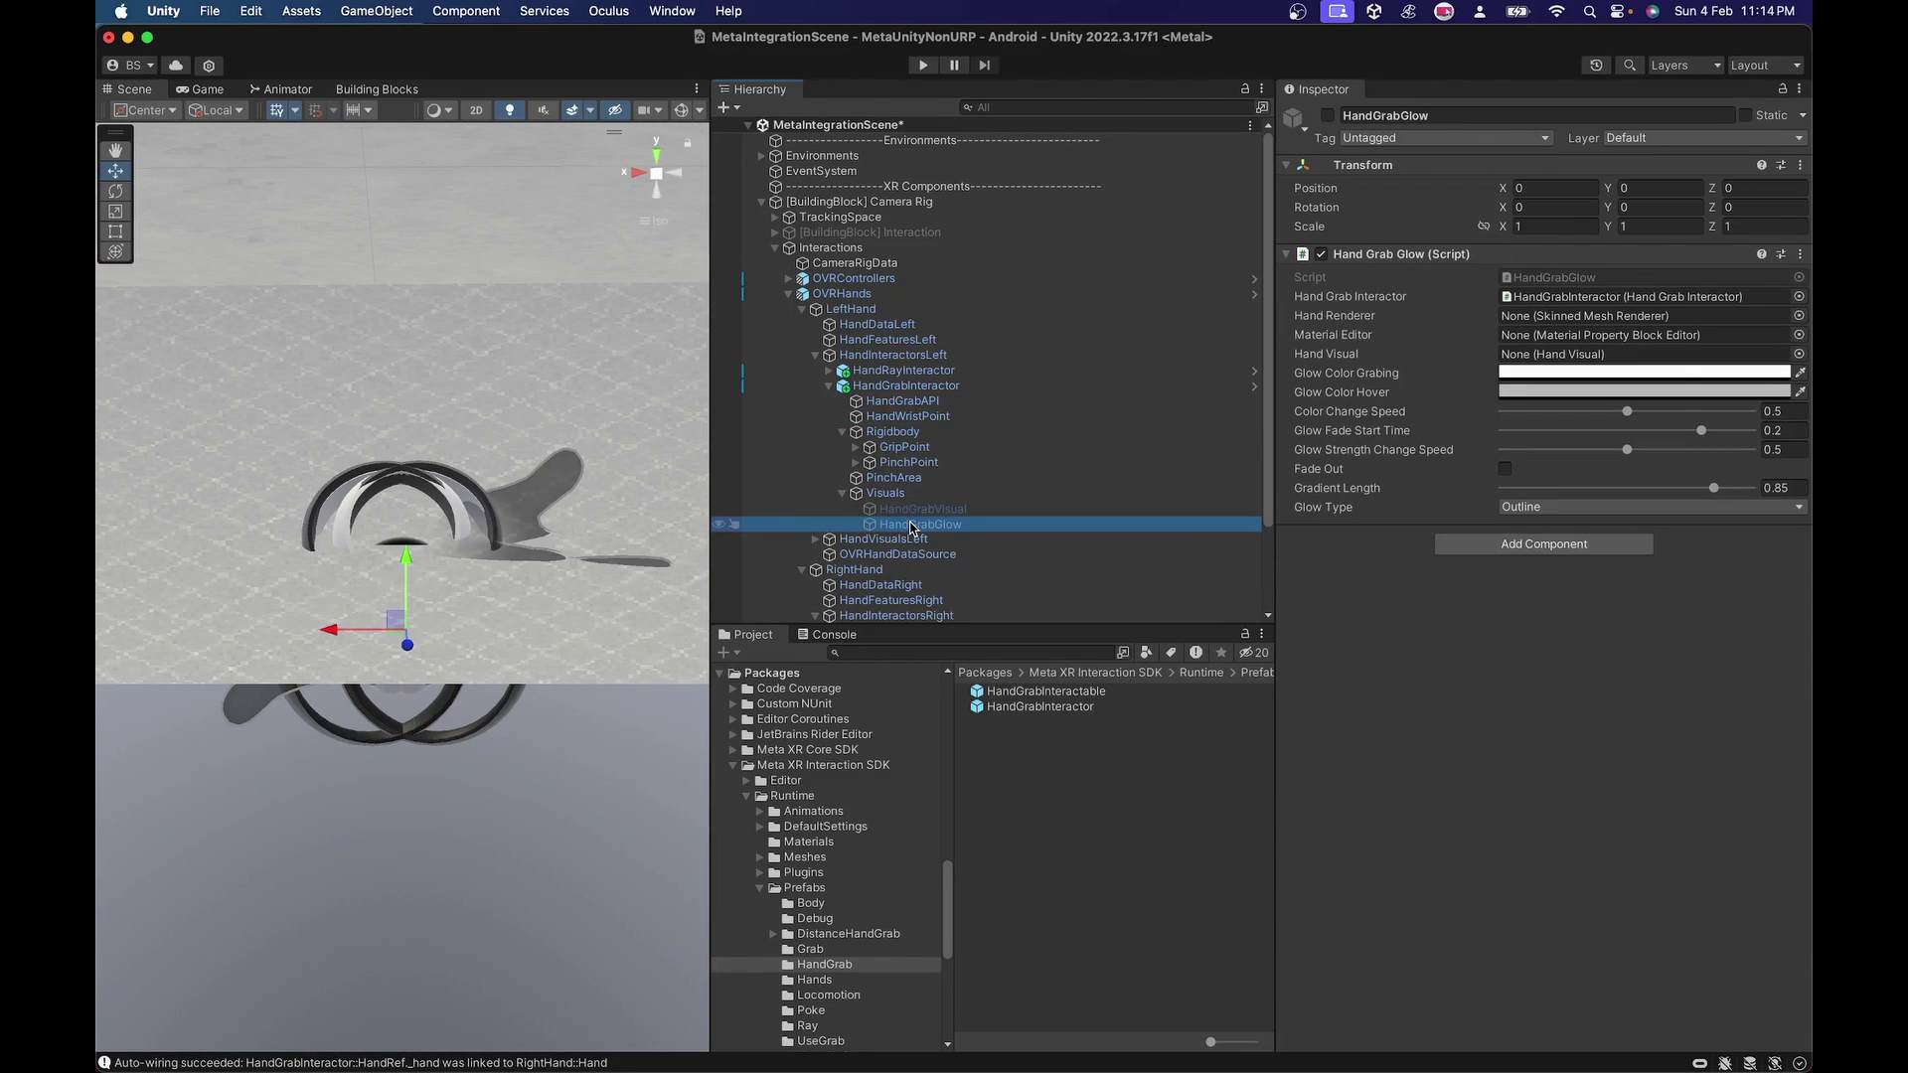
left_click(843, 493)
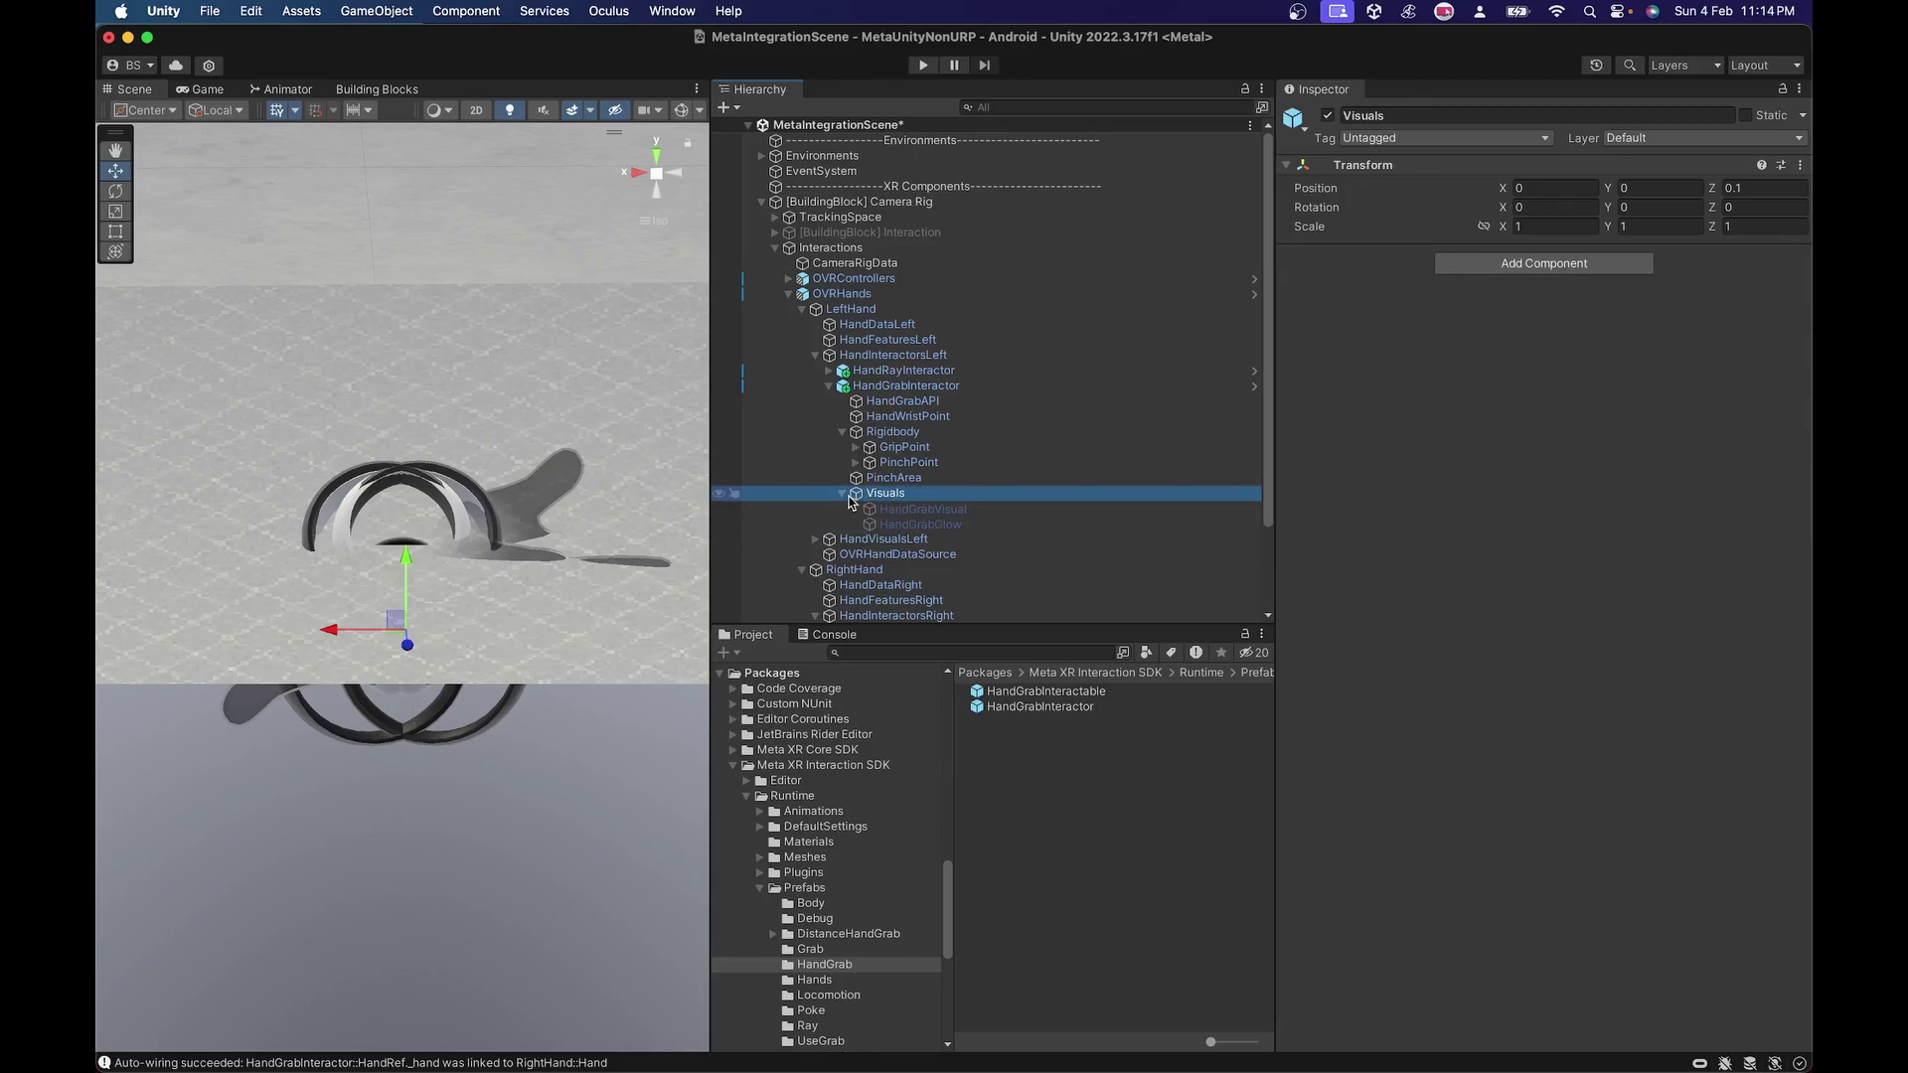
left_click(874, 387)
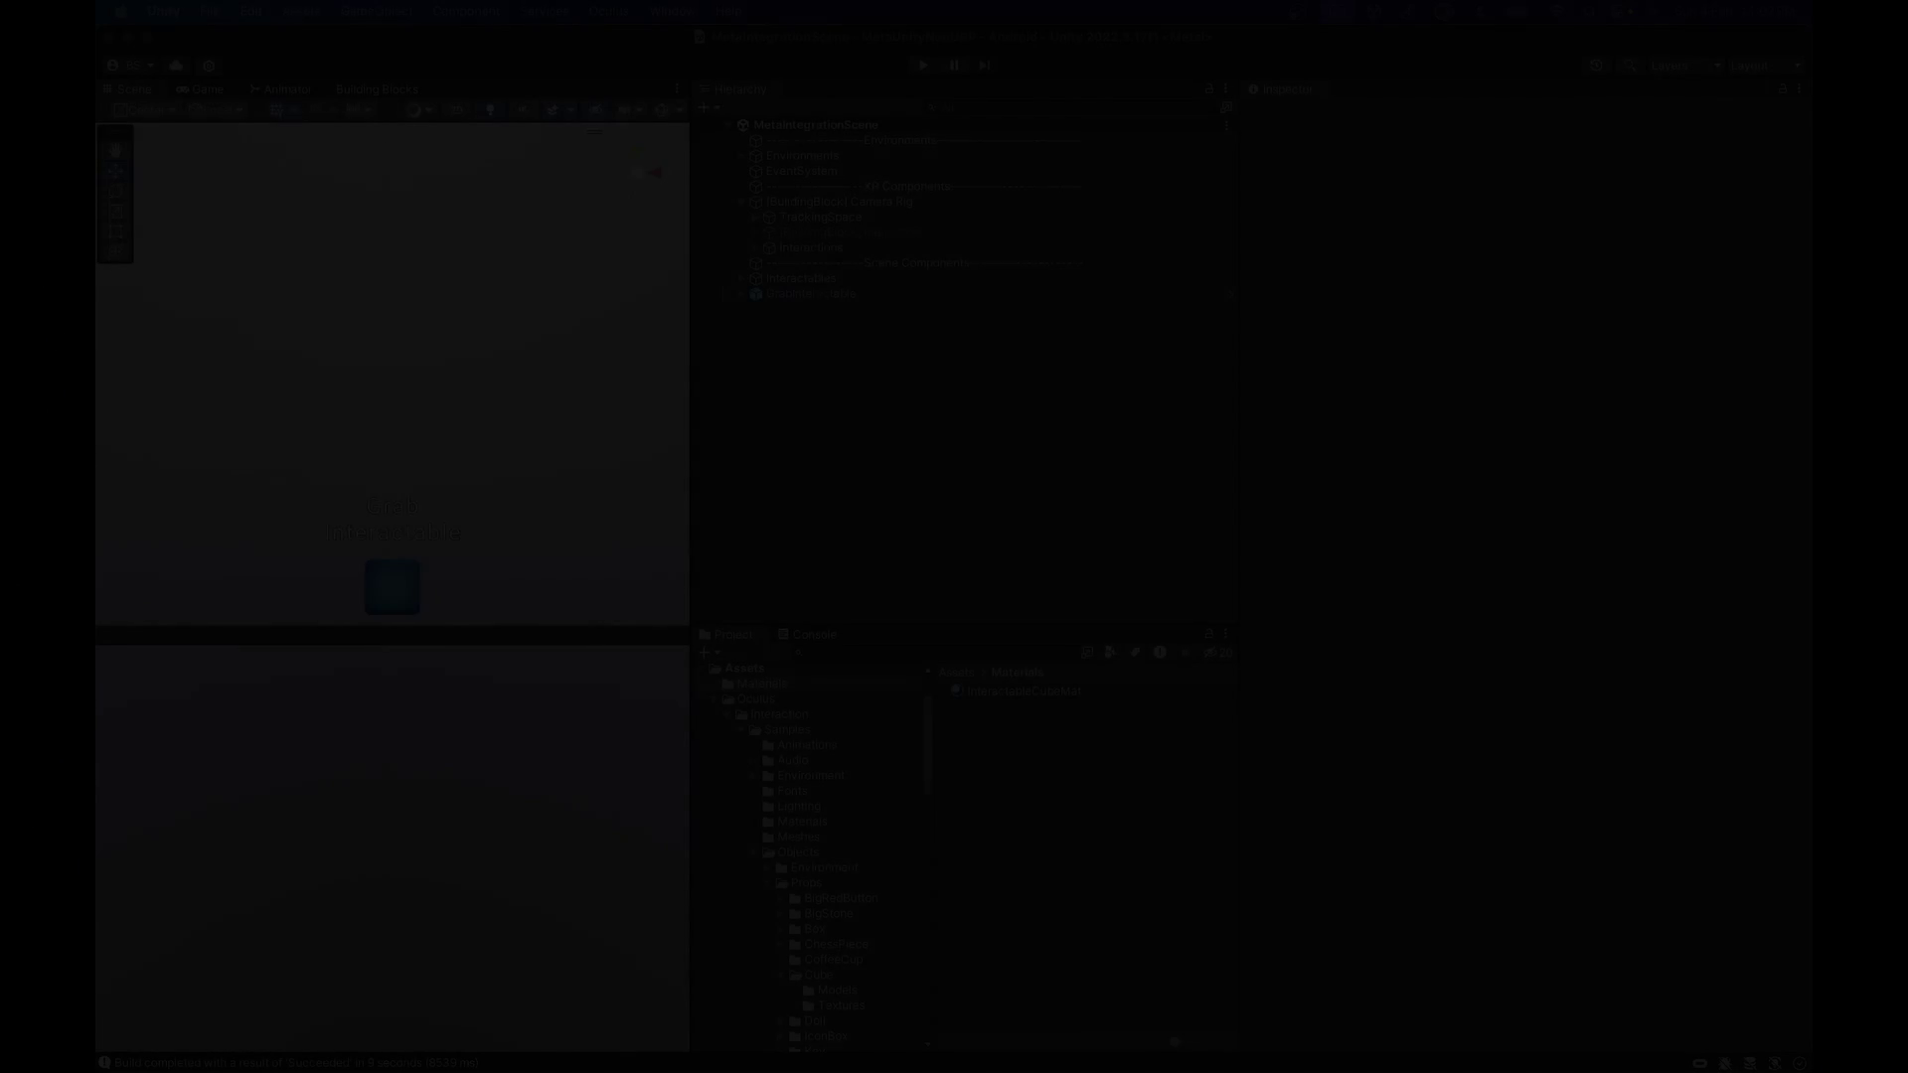
Step: Frame the table in the scene and review the GrabInteractable object's components
scroll(433, 497, "up", 2)
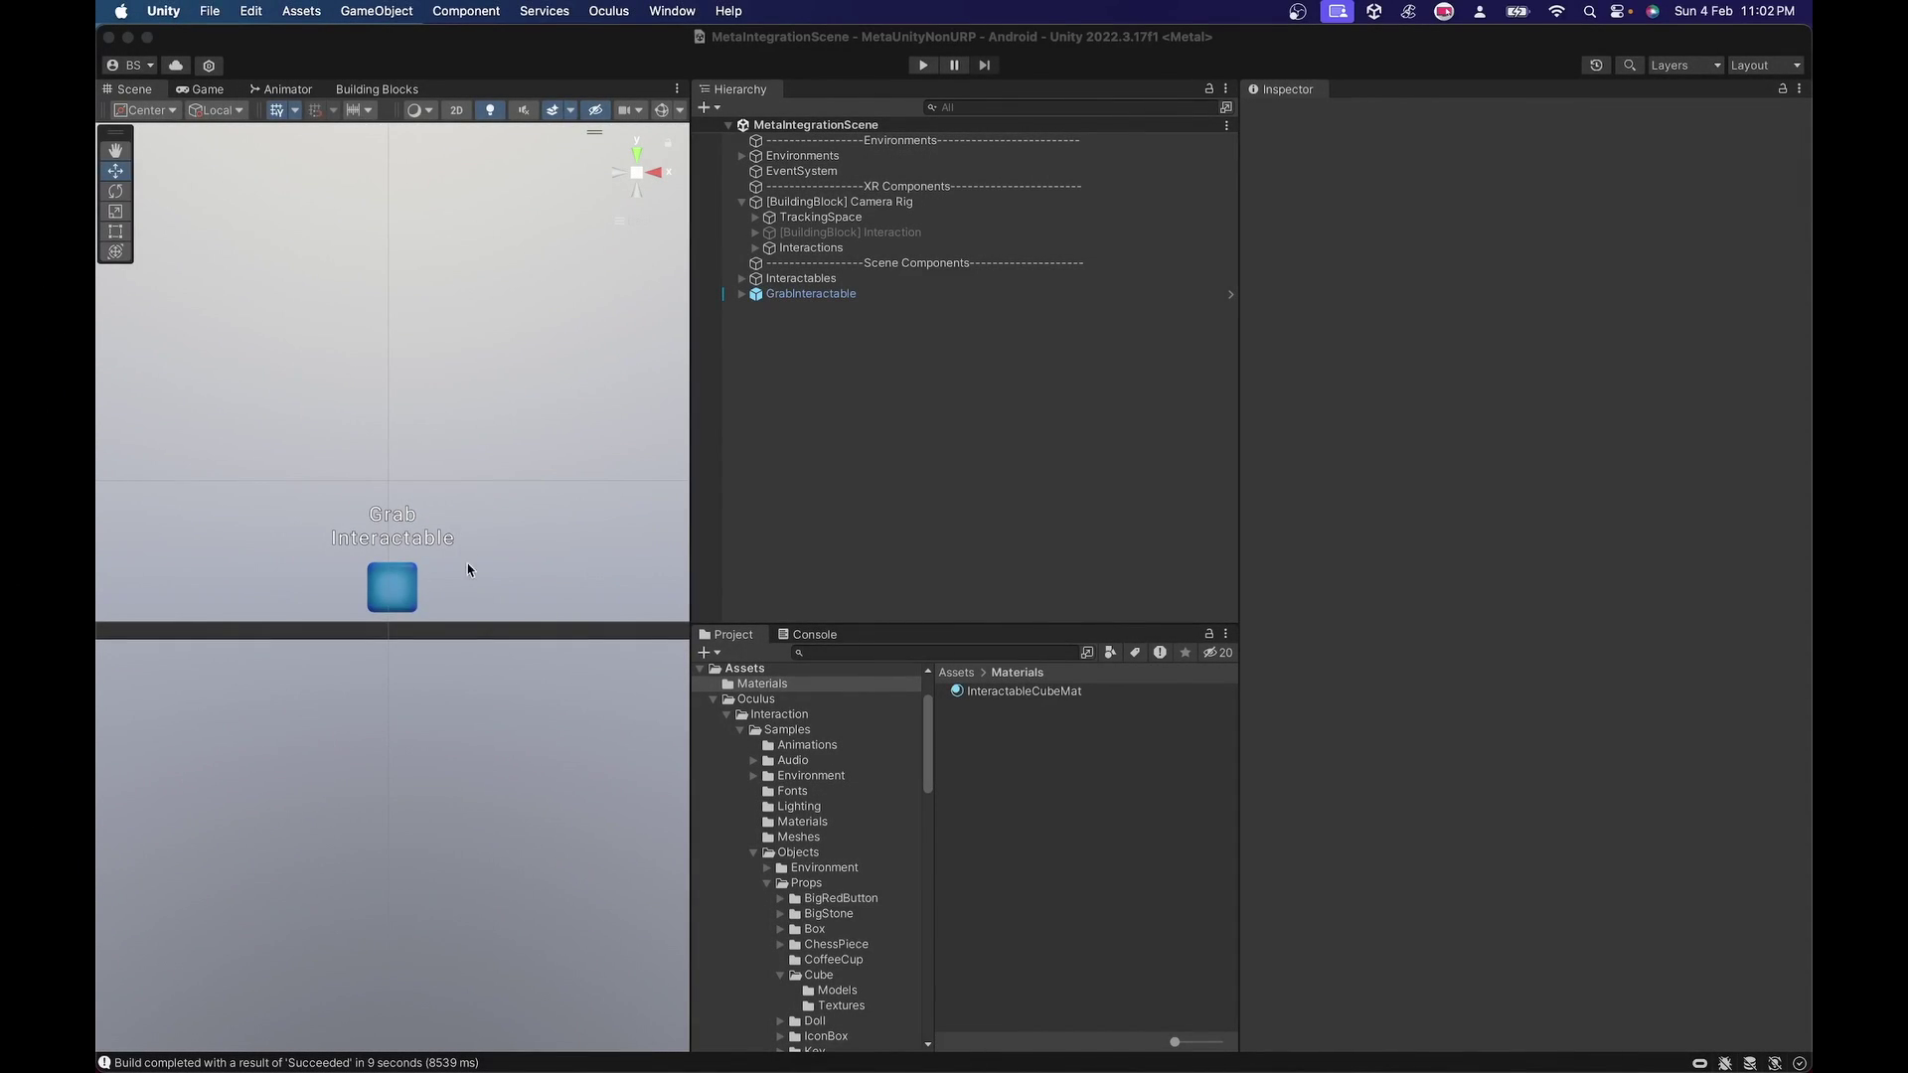
scroll(432, 511, "down", 6)
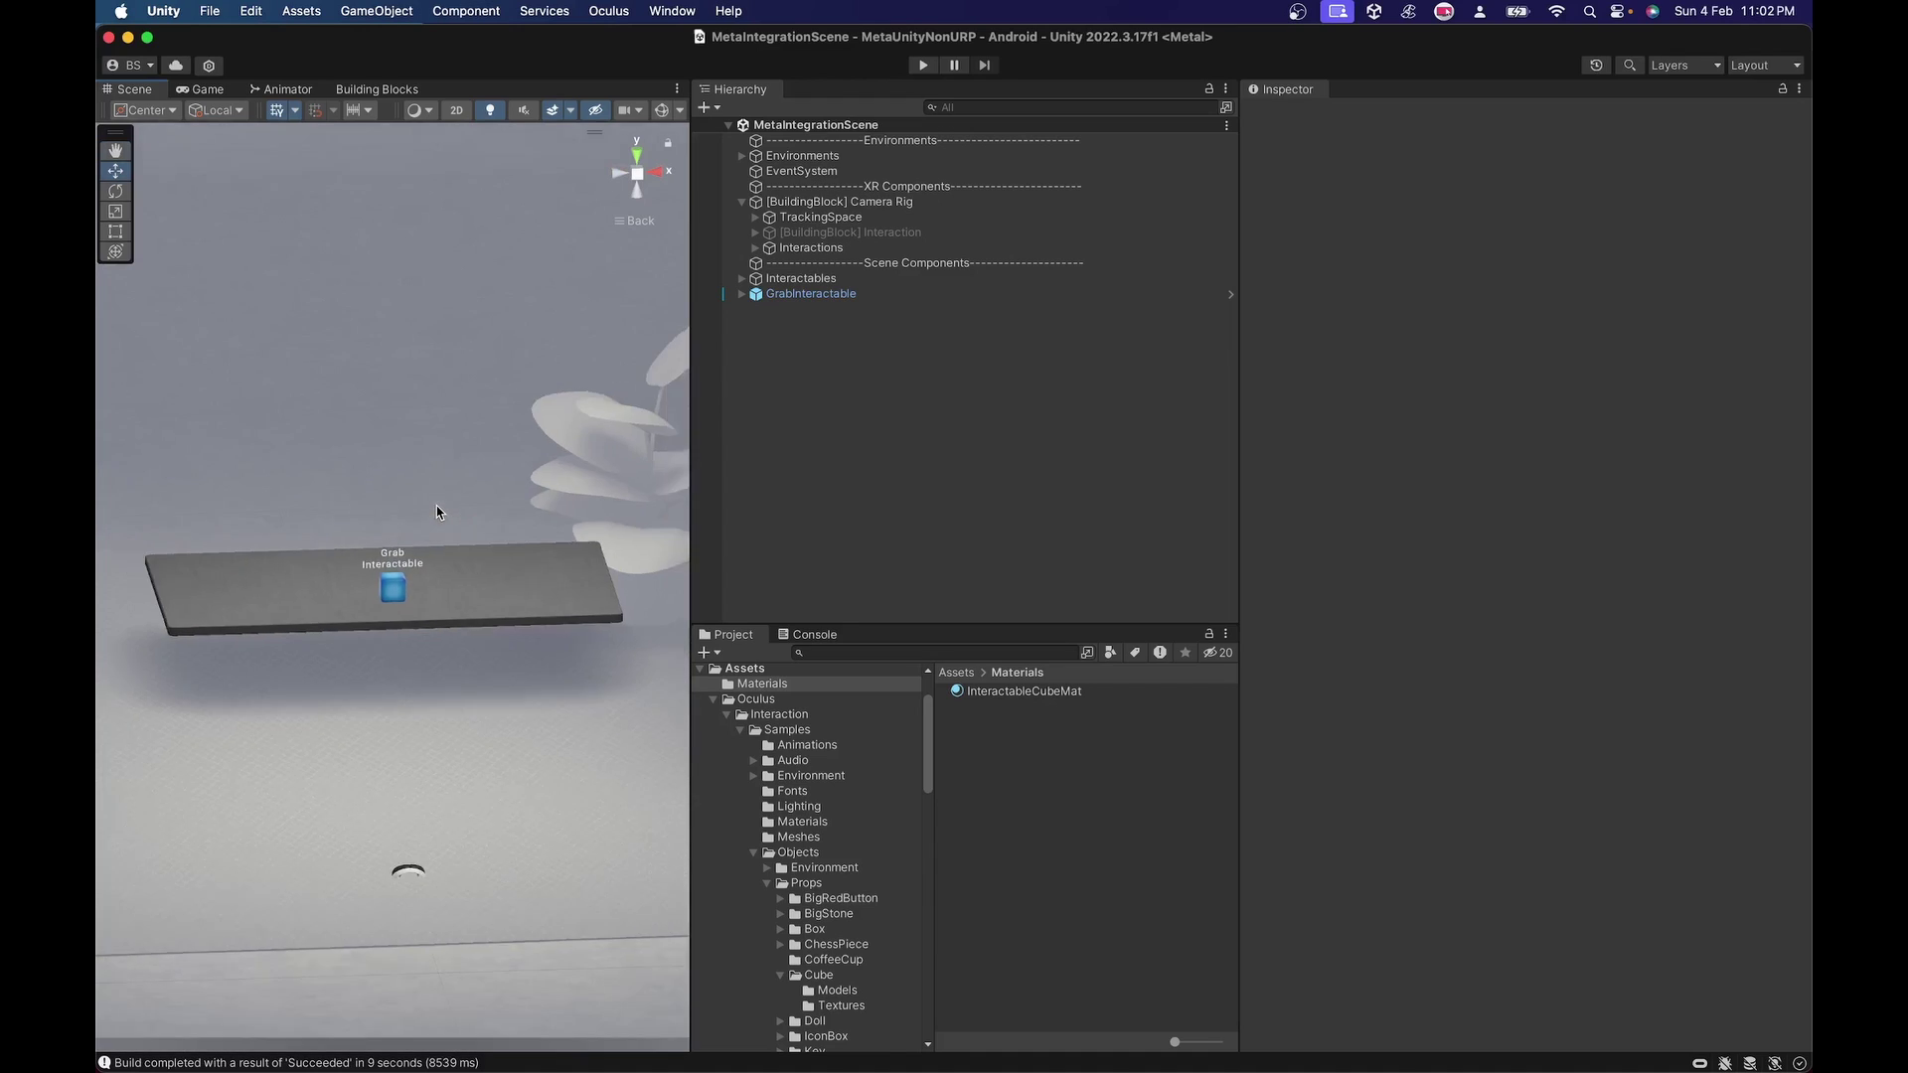
scroll(417, 586, "up", 3)
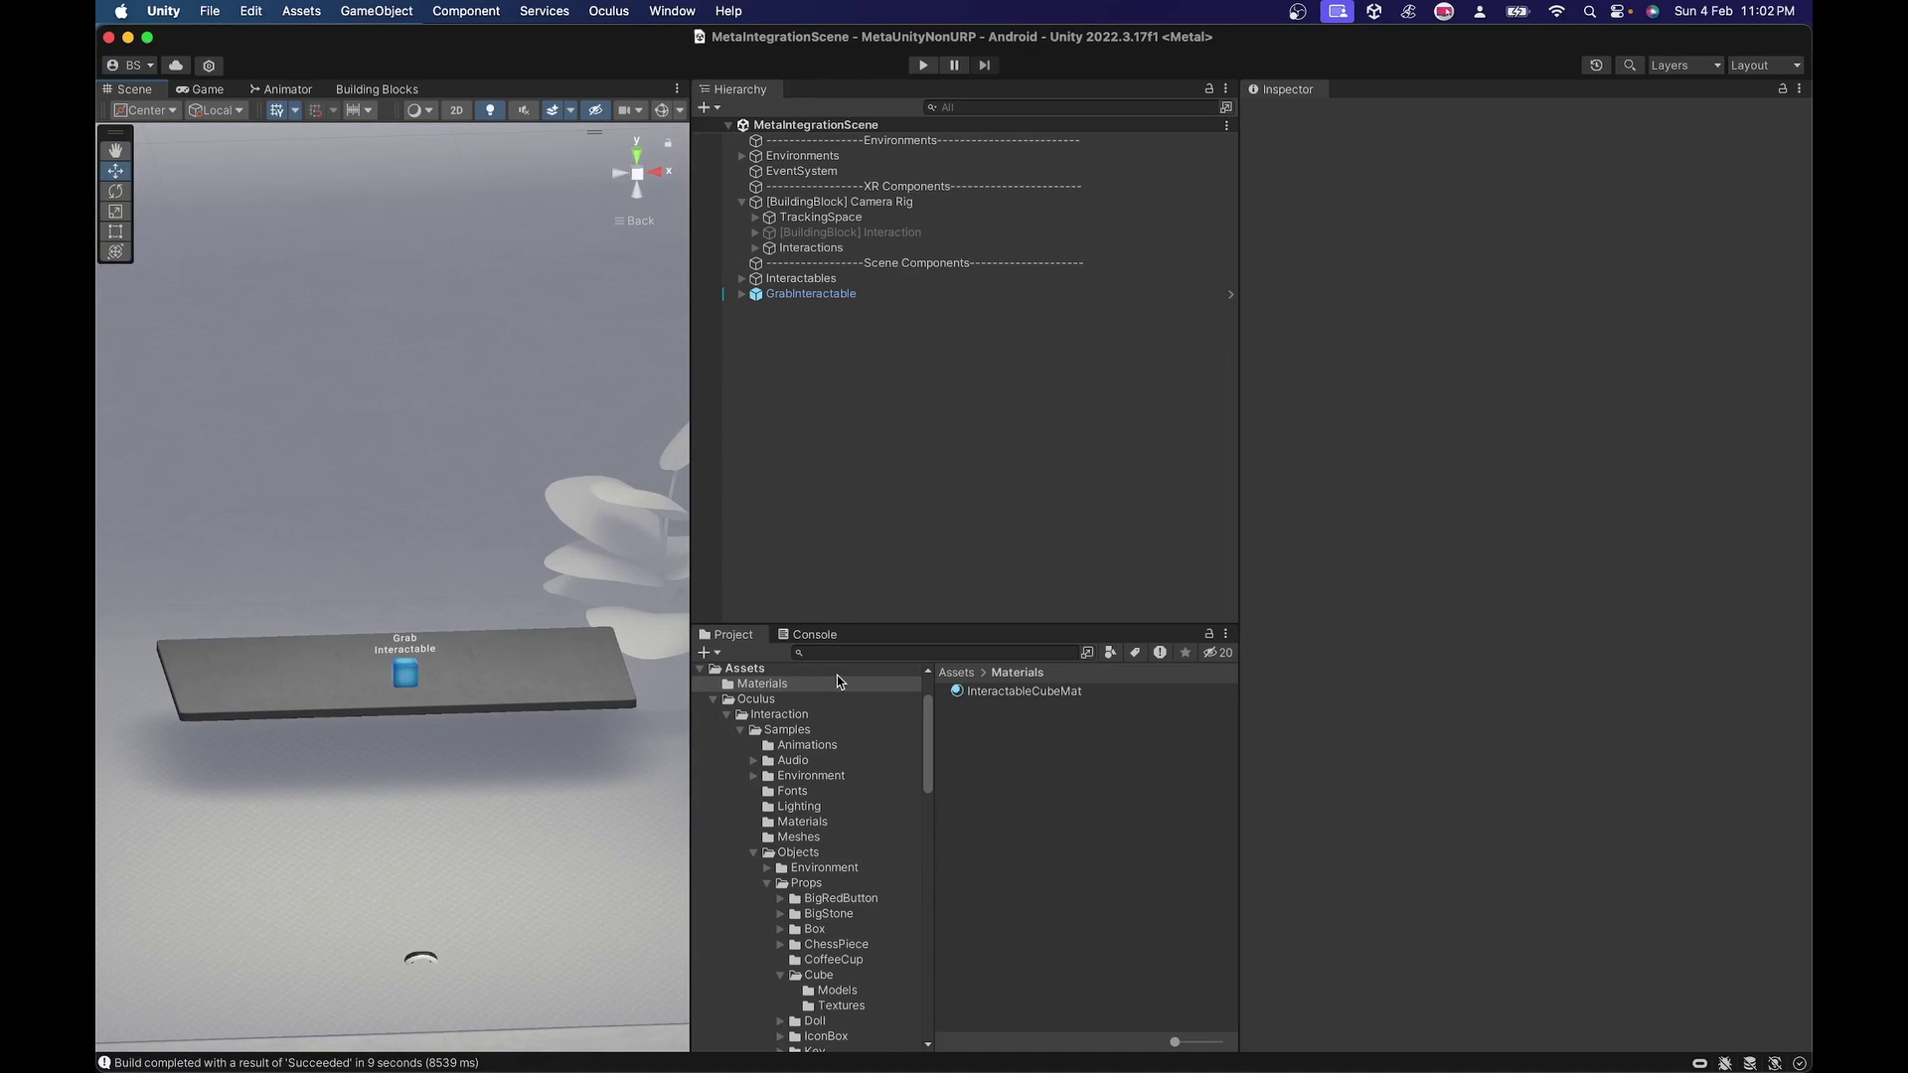
left_click(813, 295)
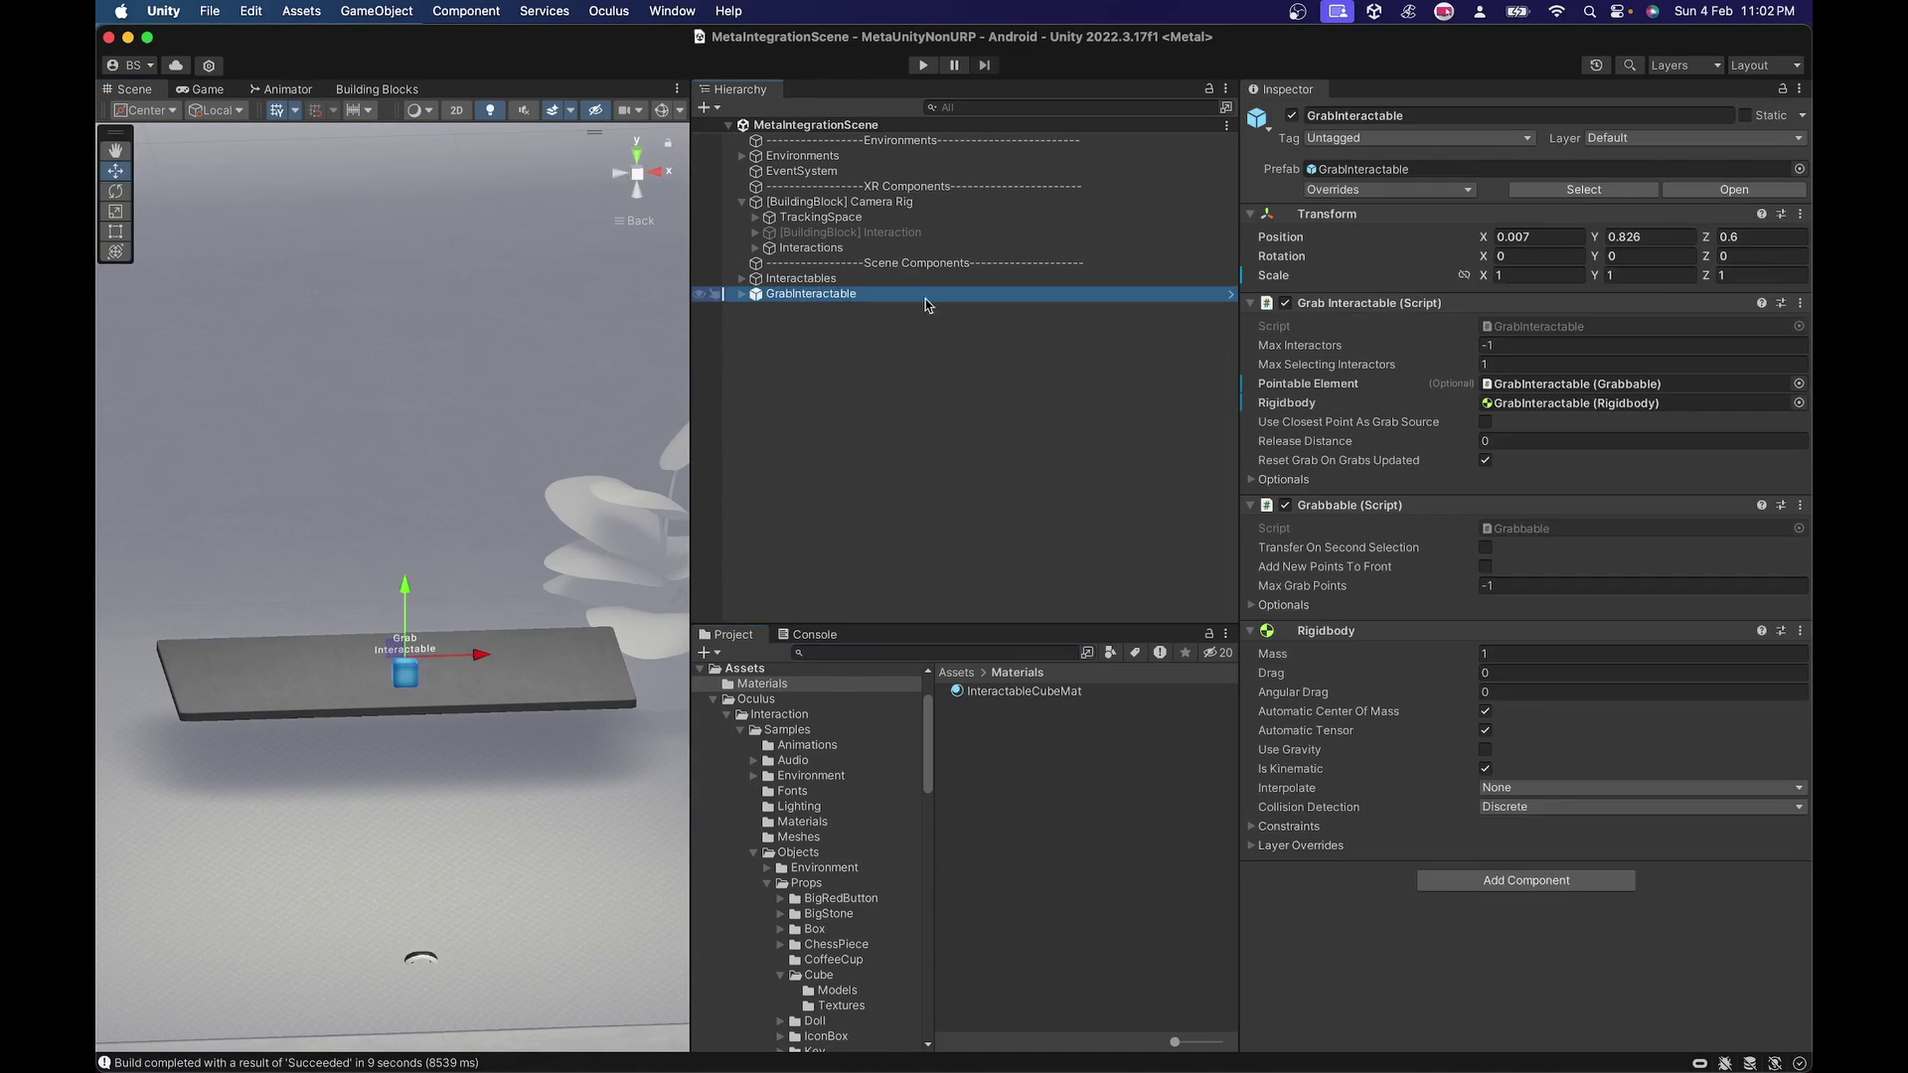
Step: Search the packages for "HandGrabIn", select the HandGrabInteractable prefab and clear the search to reveal its folder
left_click(860, 654)
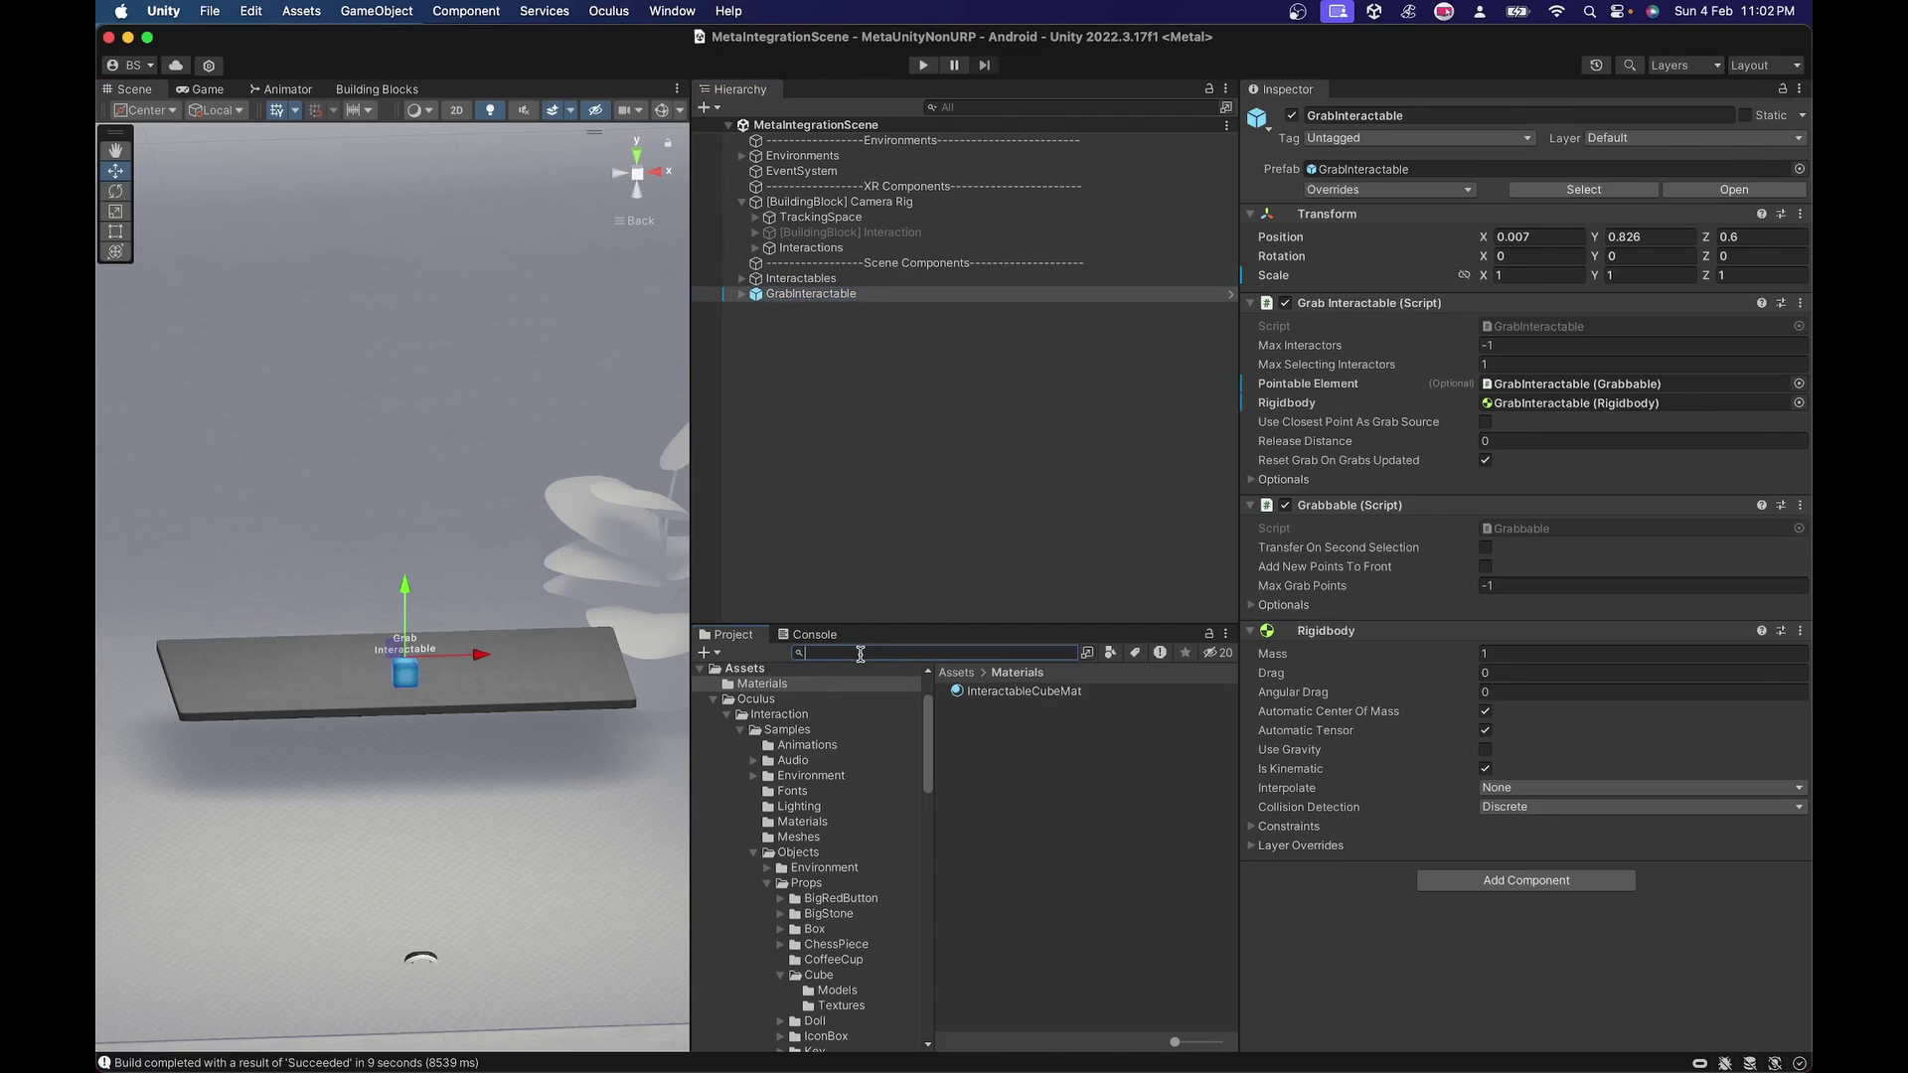
type("HandGrabIn")
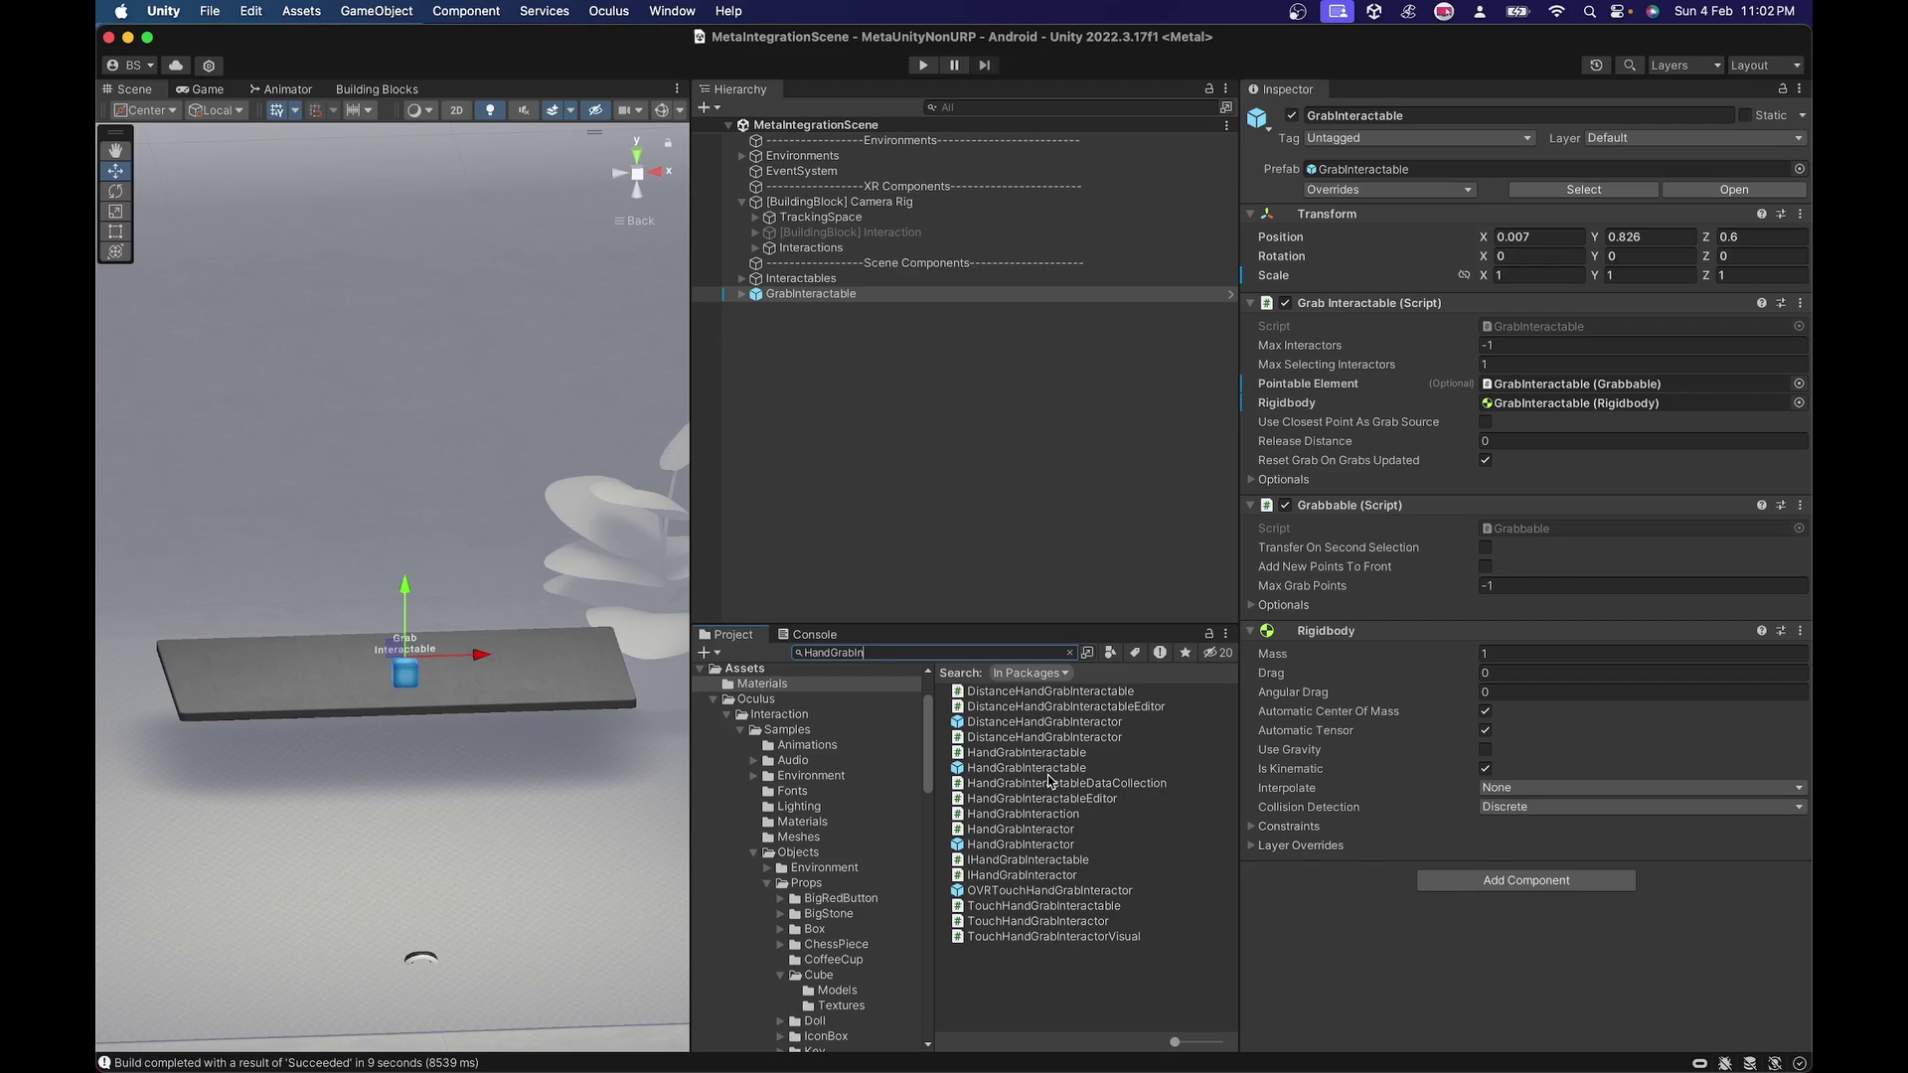
left_click(1049, 783)
left_click(1026, 767)
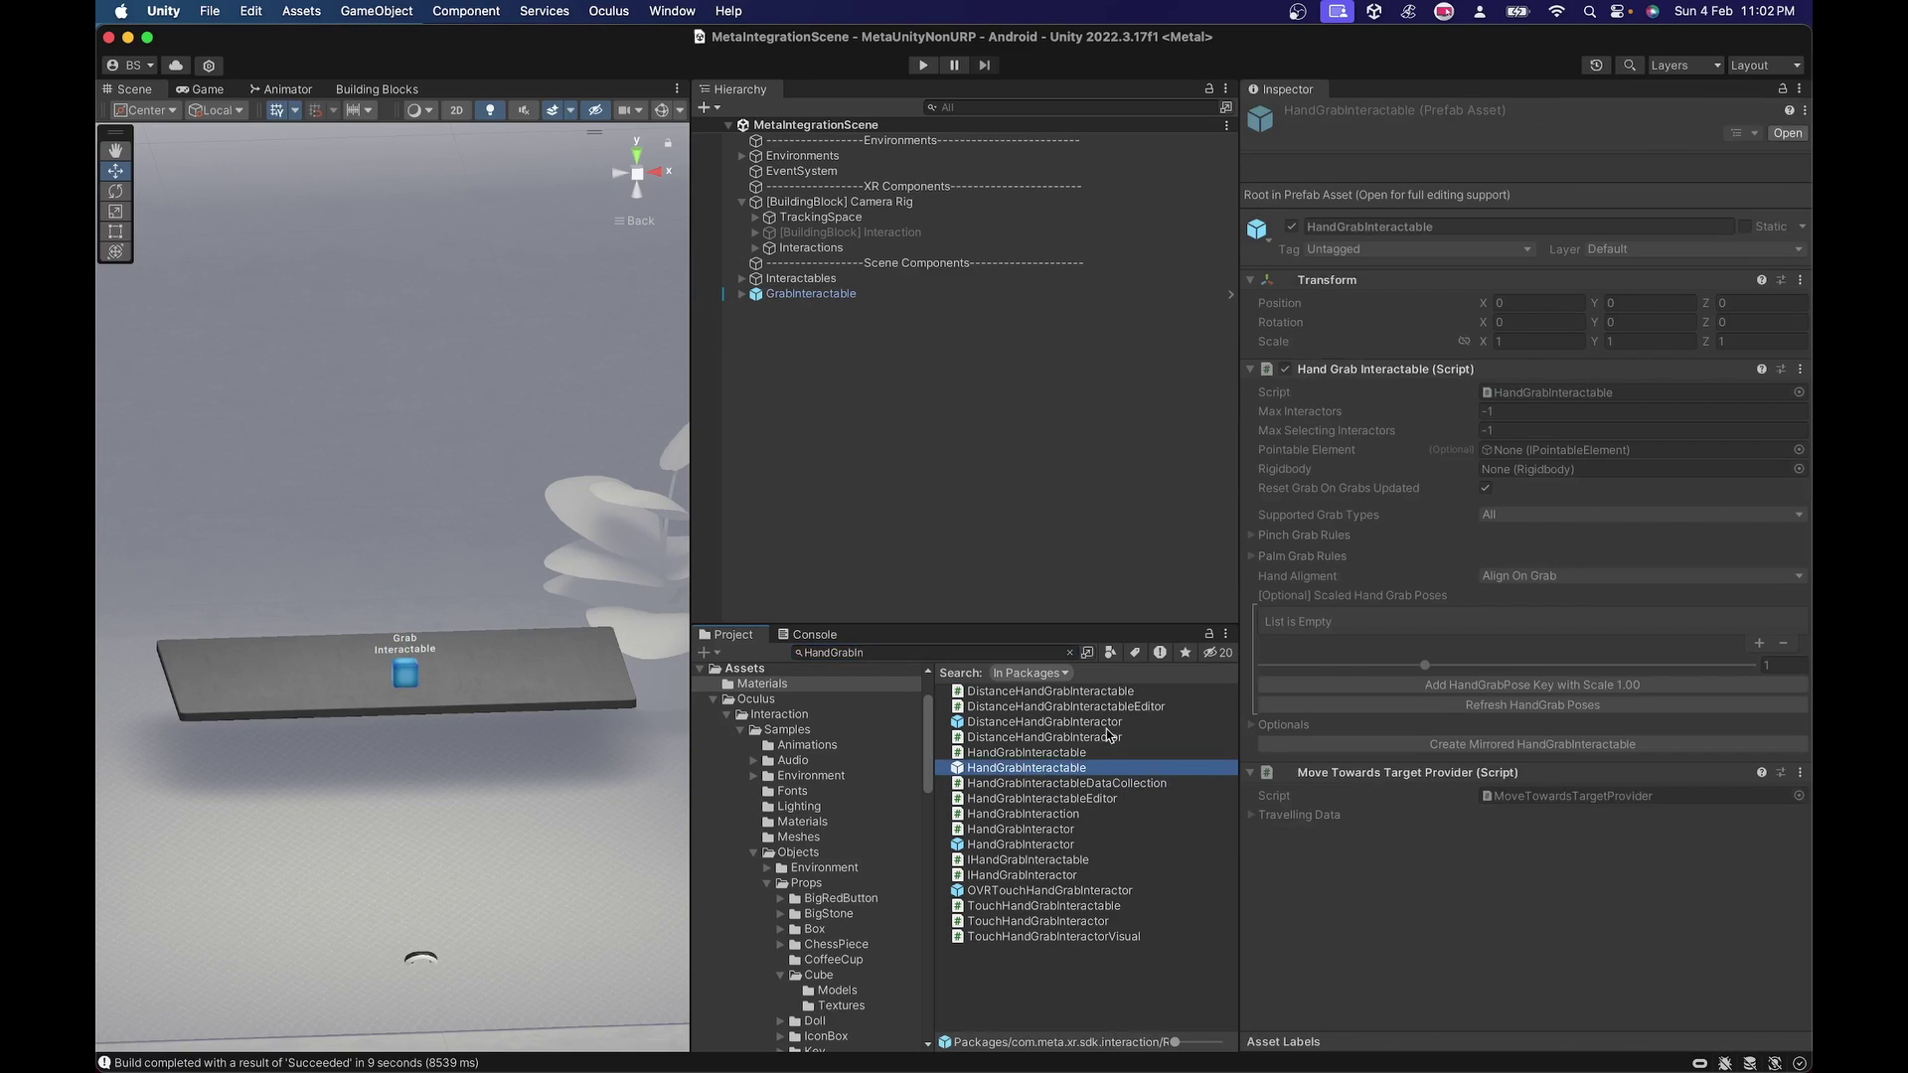
left_click(1069, 653)
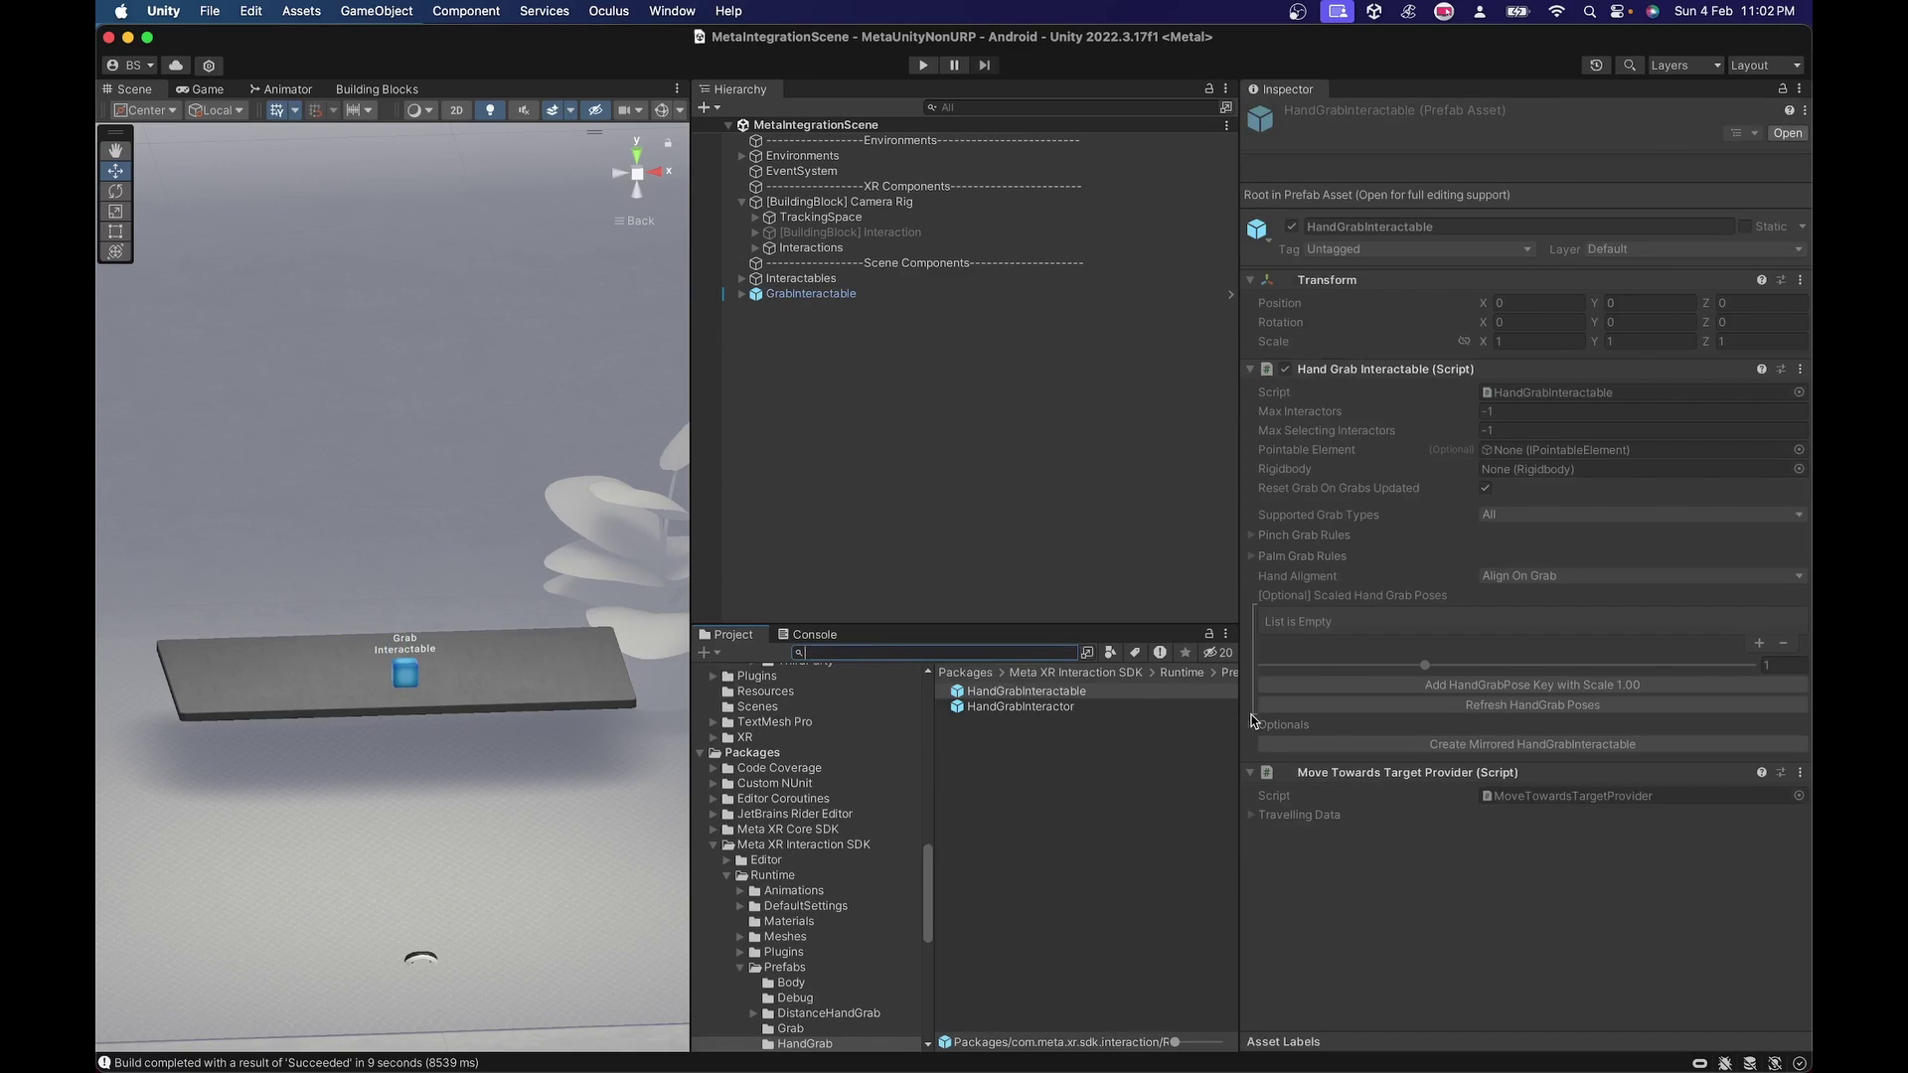
Step: Add the HandGrabInteractable prefab from the HandGrab folder to the scene and place it near the cube at about X 0.499, Y 0.989
left_click_drag(1241, 718, 1348, 717)
scroll(863, 994, "down", 3)
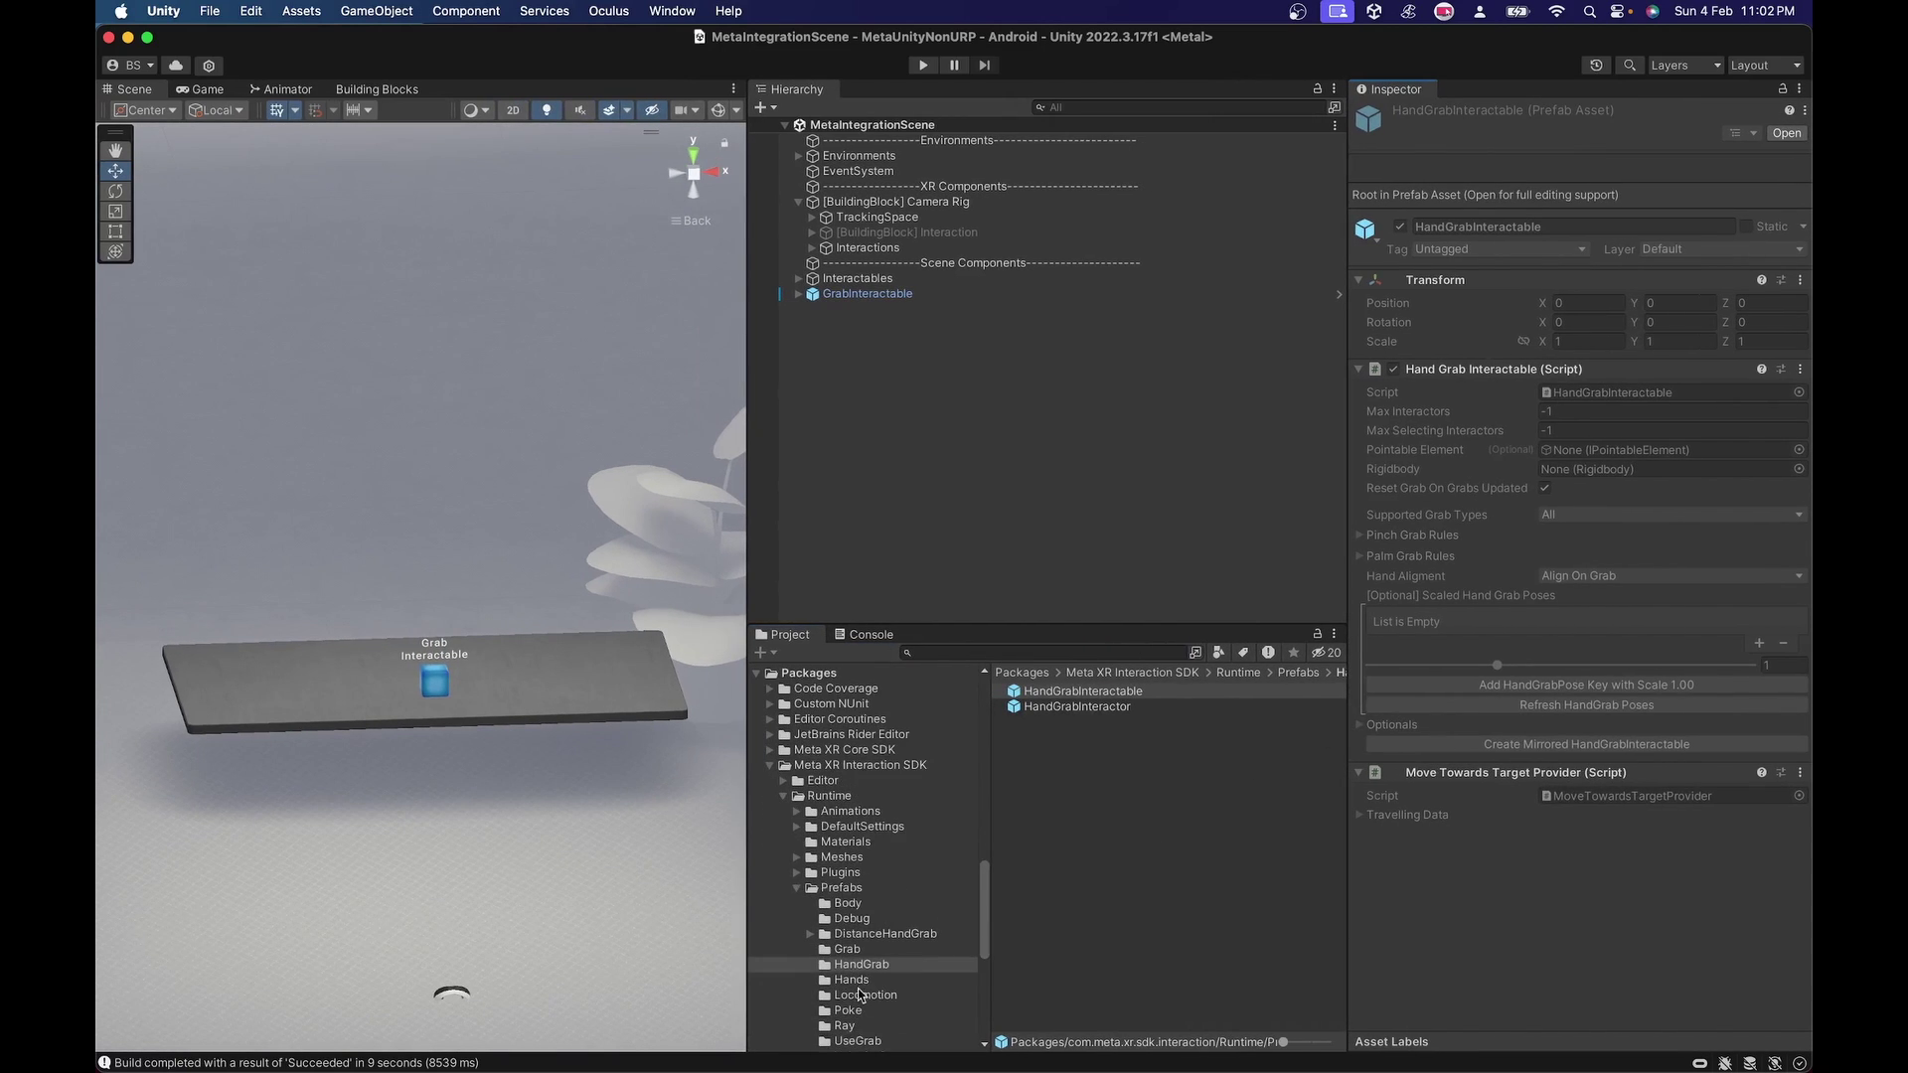
left_click(857, 949)
left_click(860, 964)
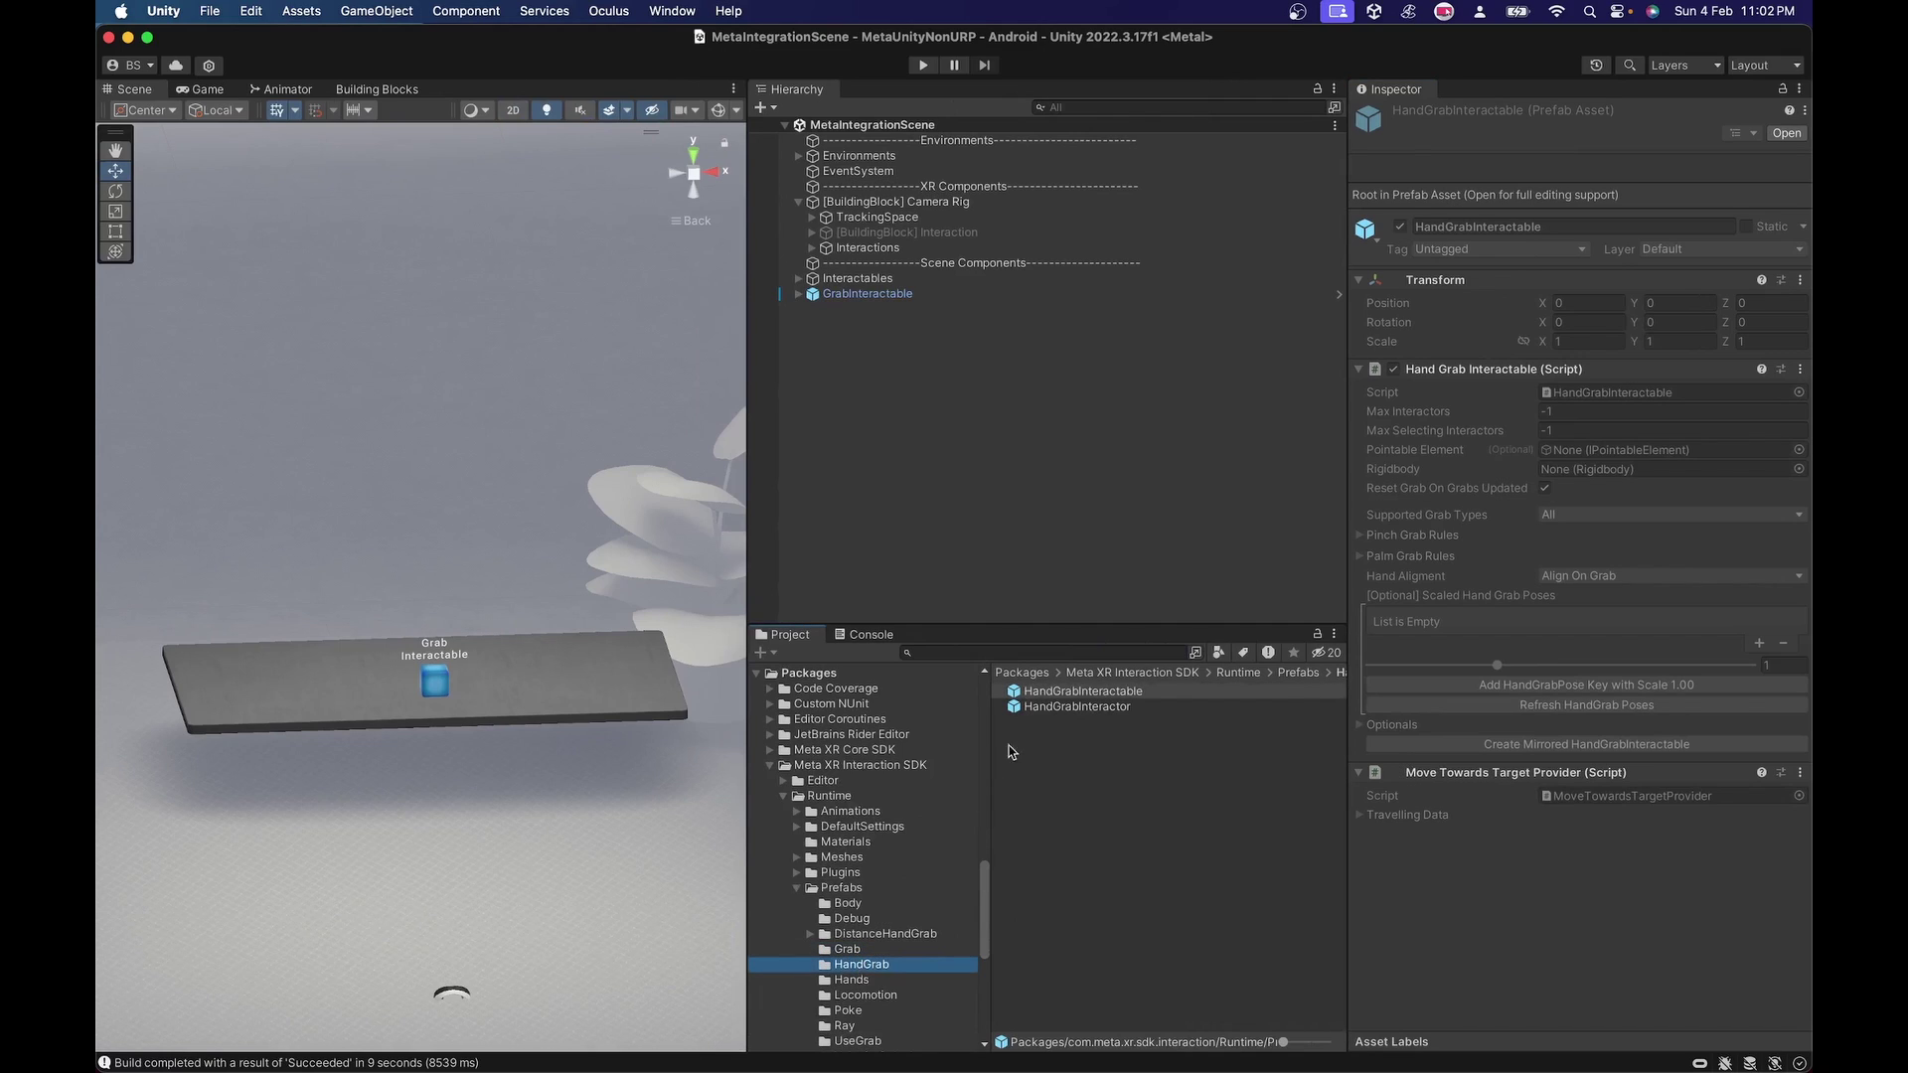
left_click(1068, 694)
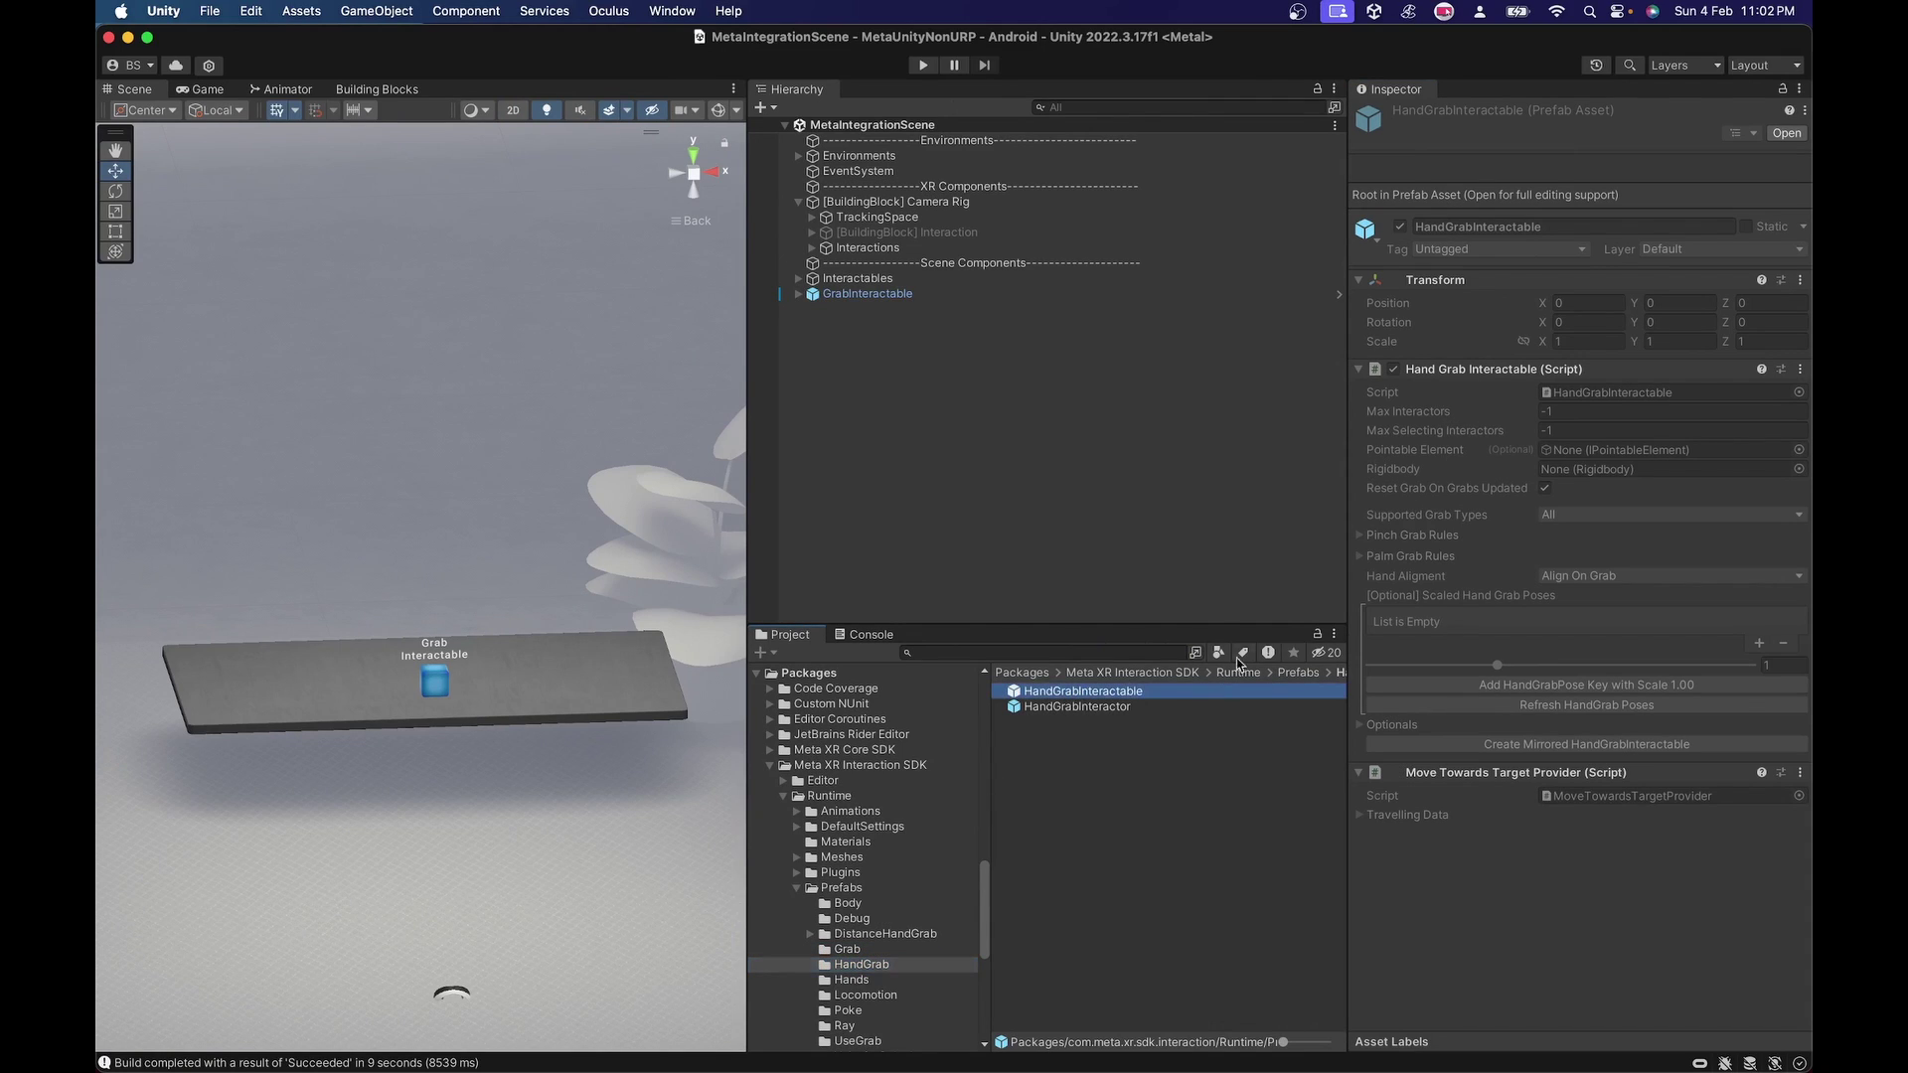
left_click_drag(1086, 693, 899, 515)
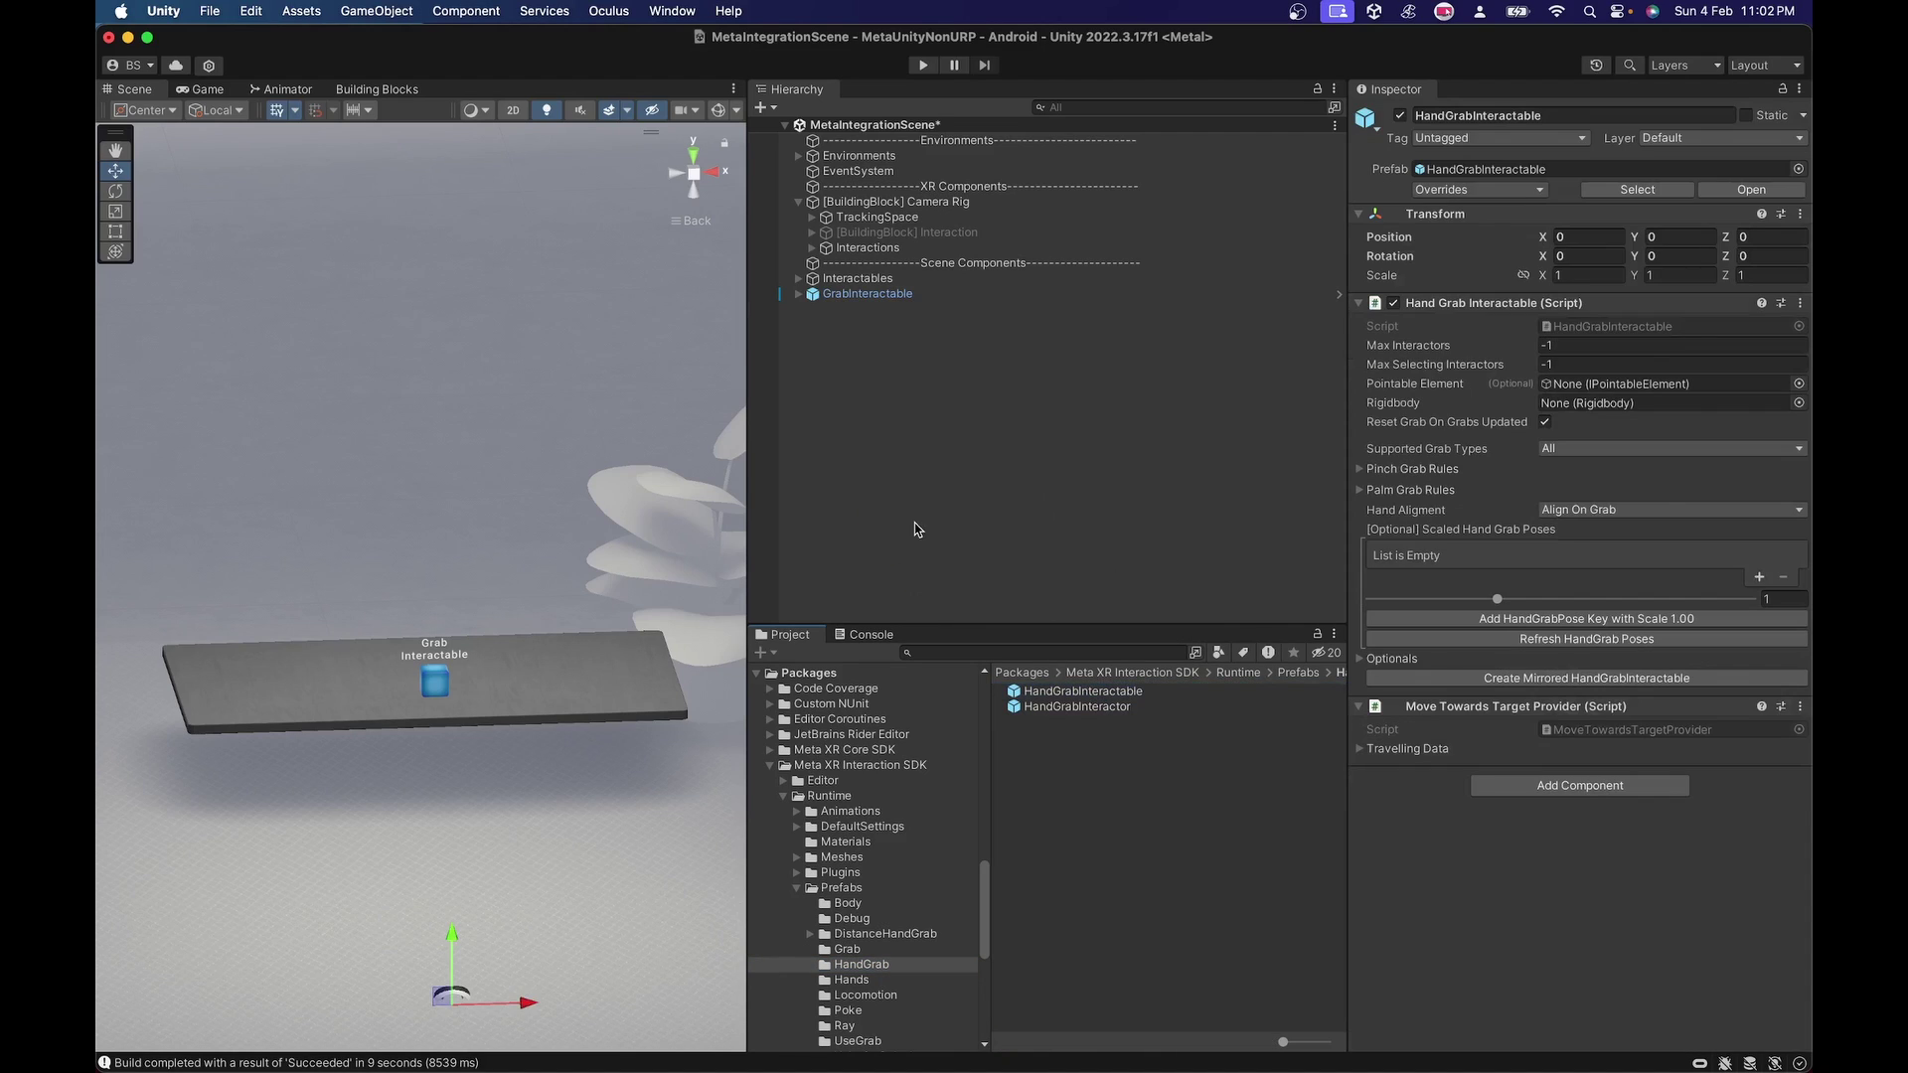
left_click_drag(456, 935, 483, 624)
left_click_drag(524, 690, 693, 686)
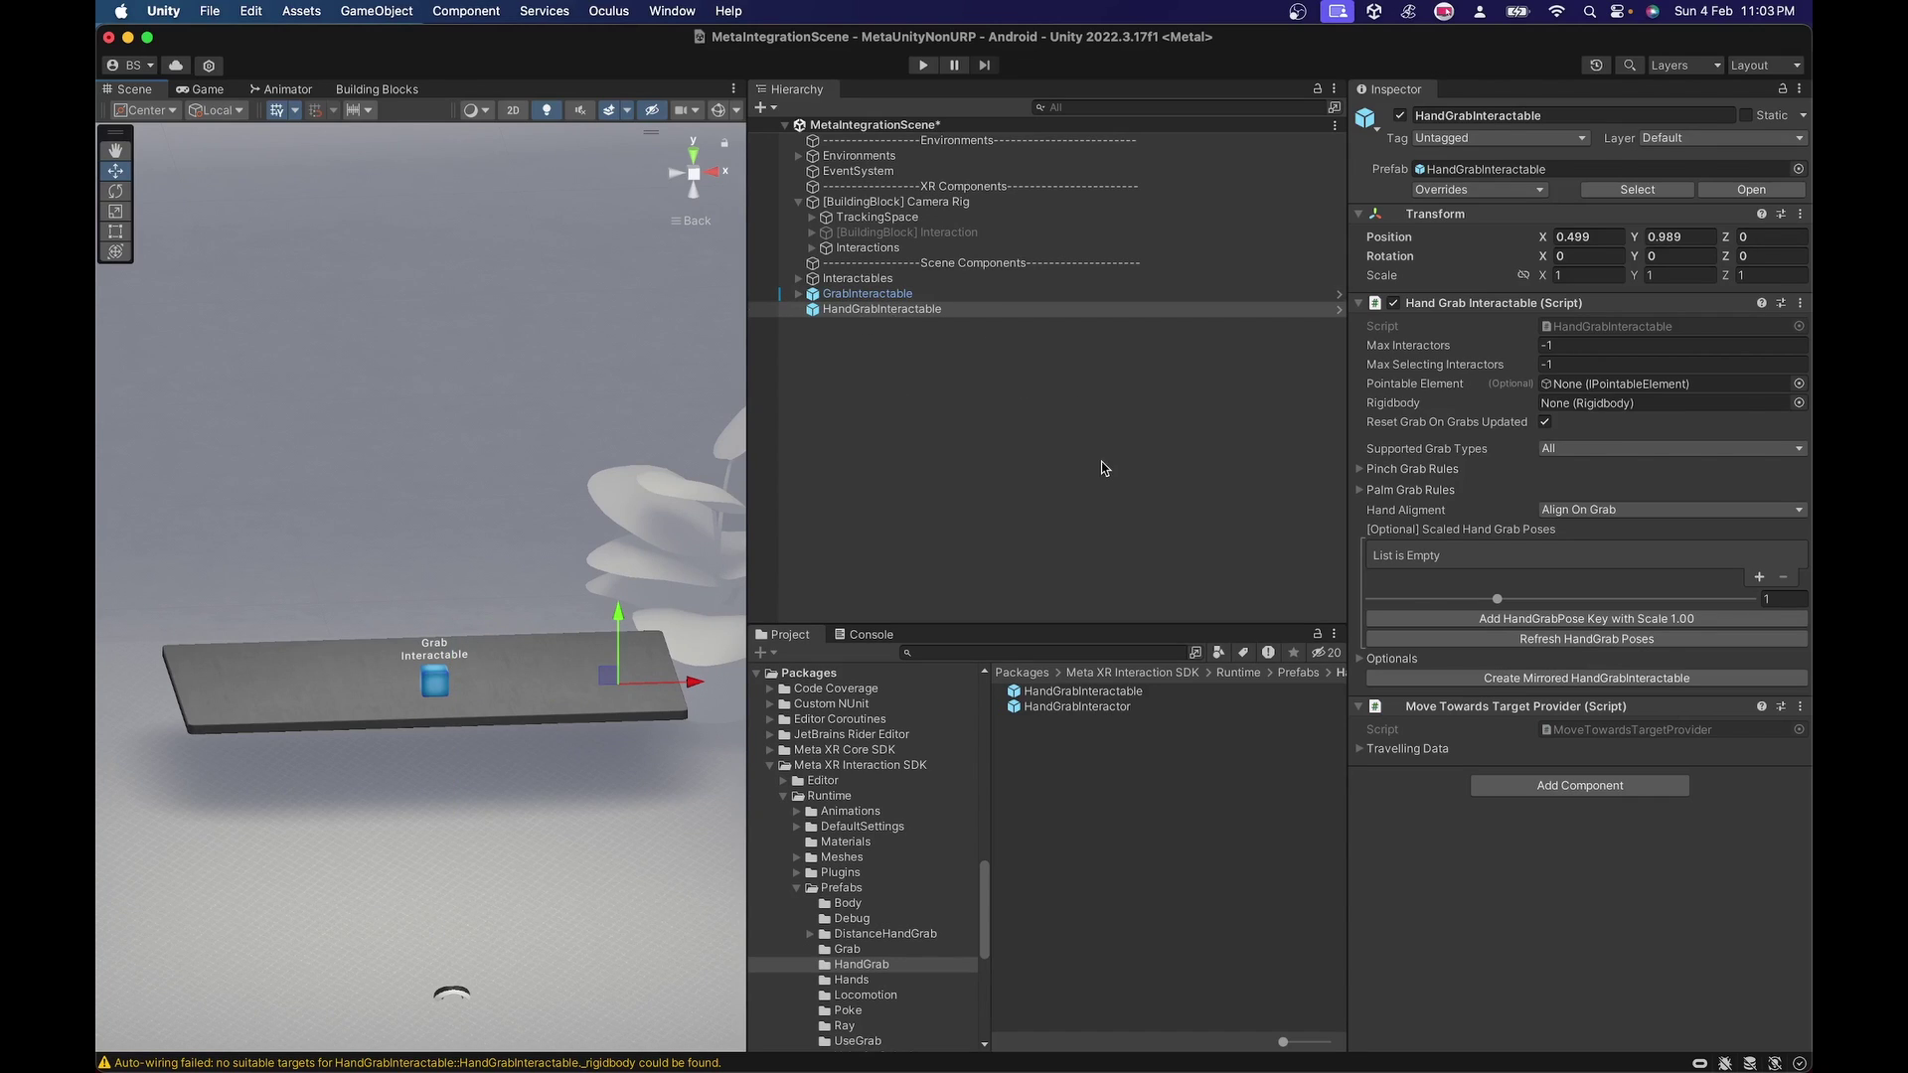
Step: Expand HandGrabInteractable's Travelling Data, then compare with GrabInteractable's Collider child, Grabbable and Rigidbody components and reselect HandGrabInteractable
left_click(1360, 752)
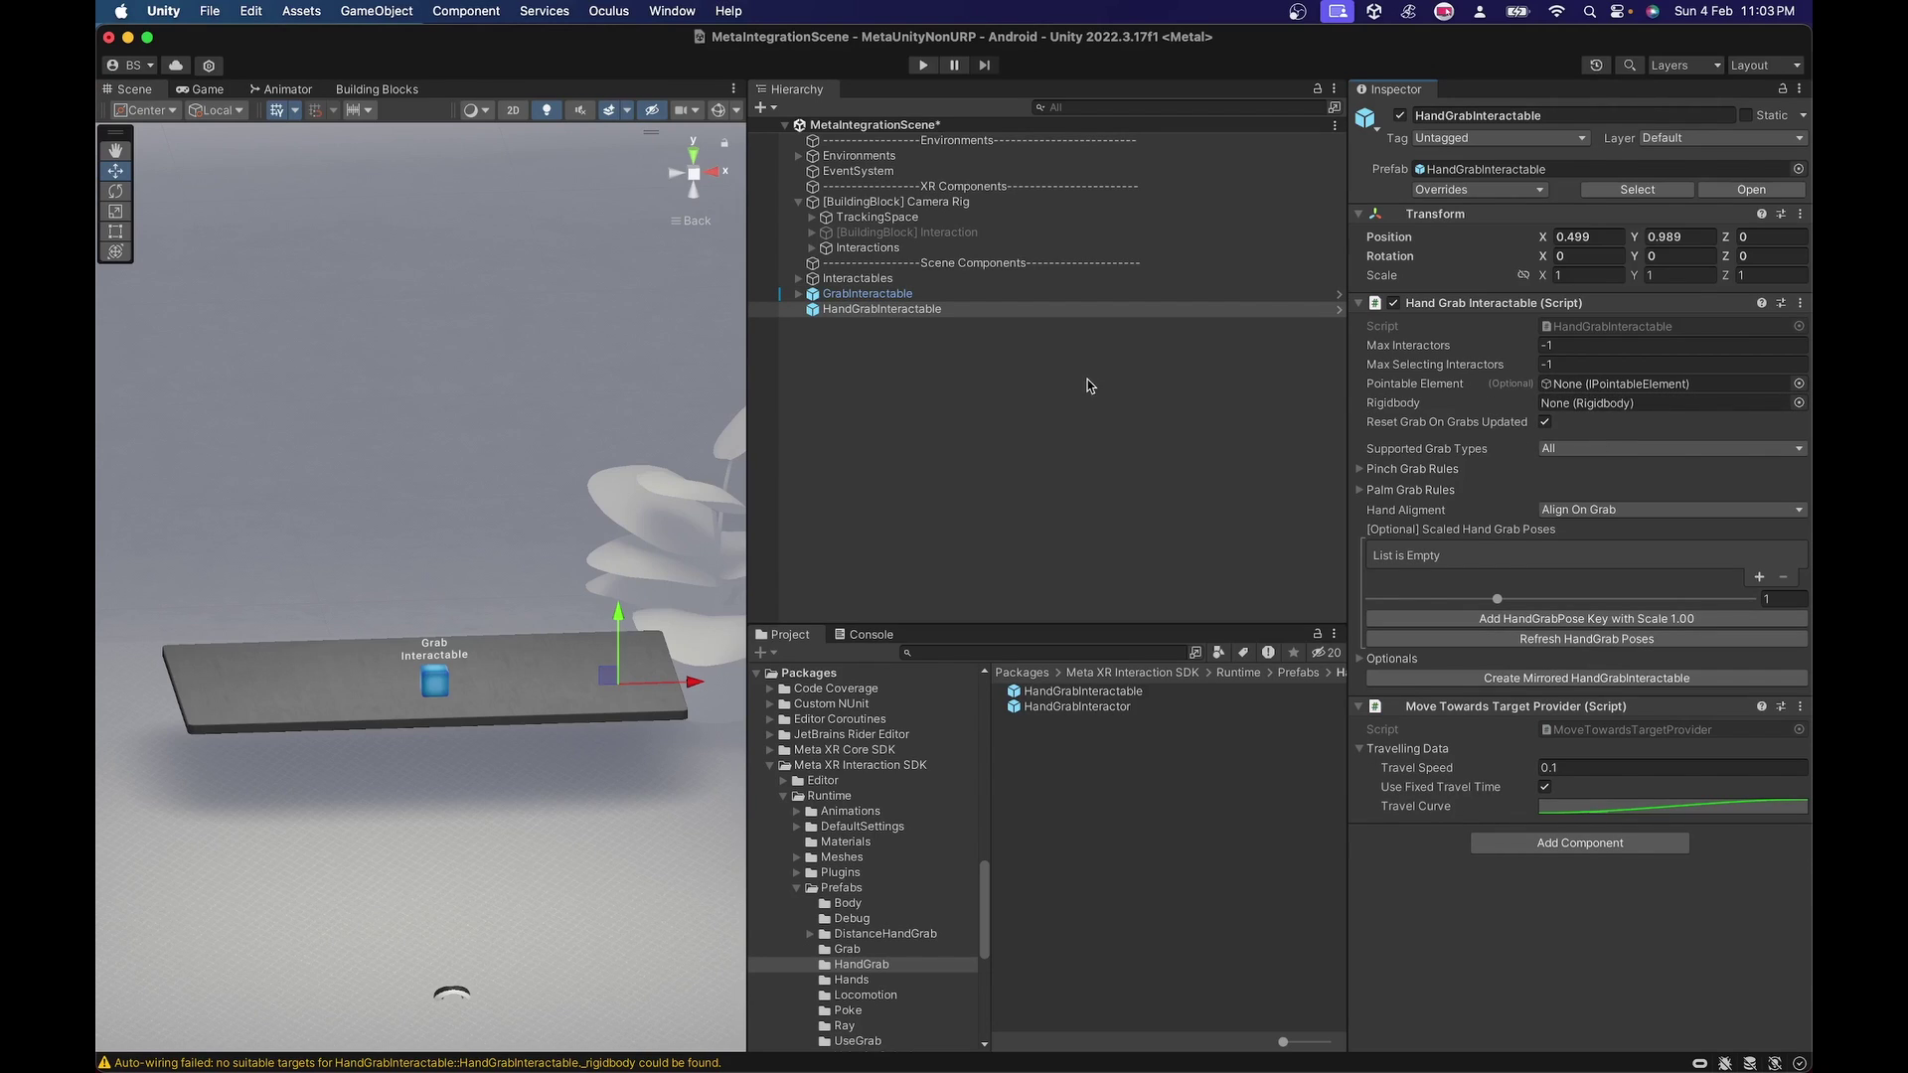
left_click(798, 295)
left_click(860, 282)
left_click(862, 293)
left_click(862, 309)
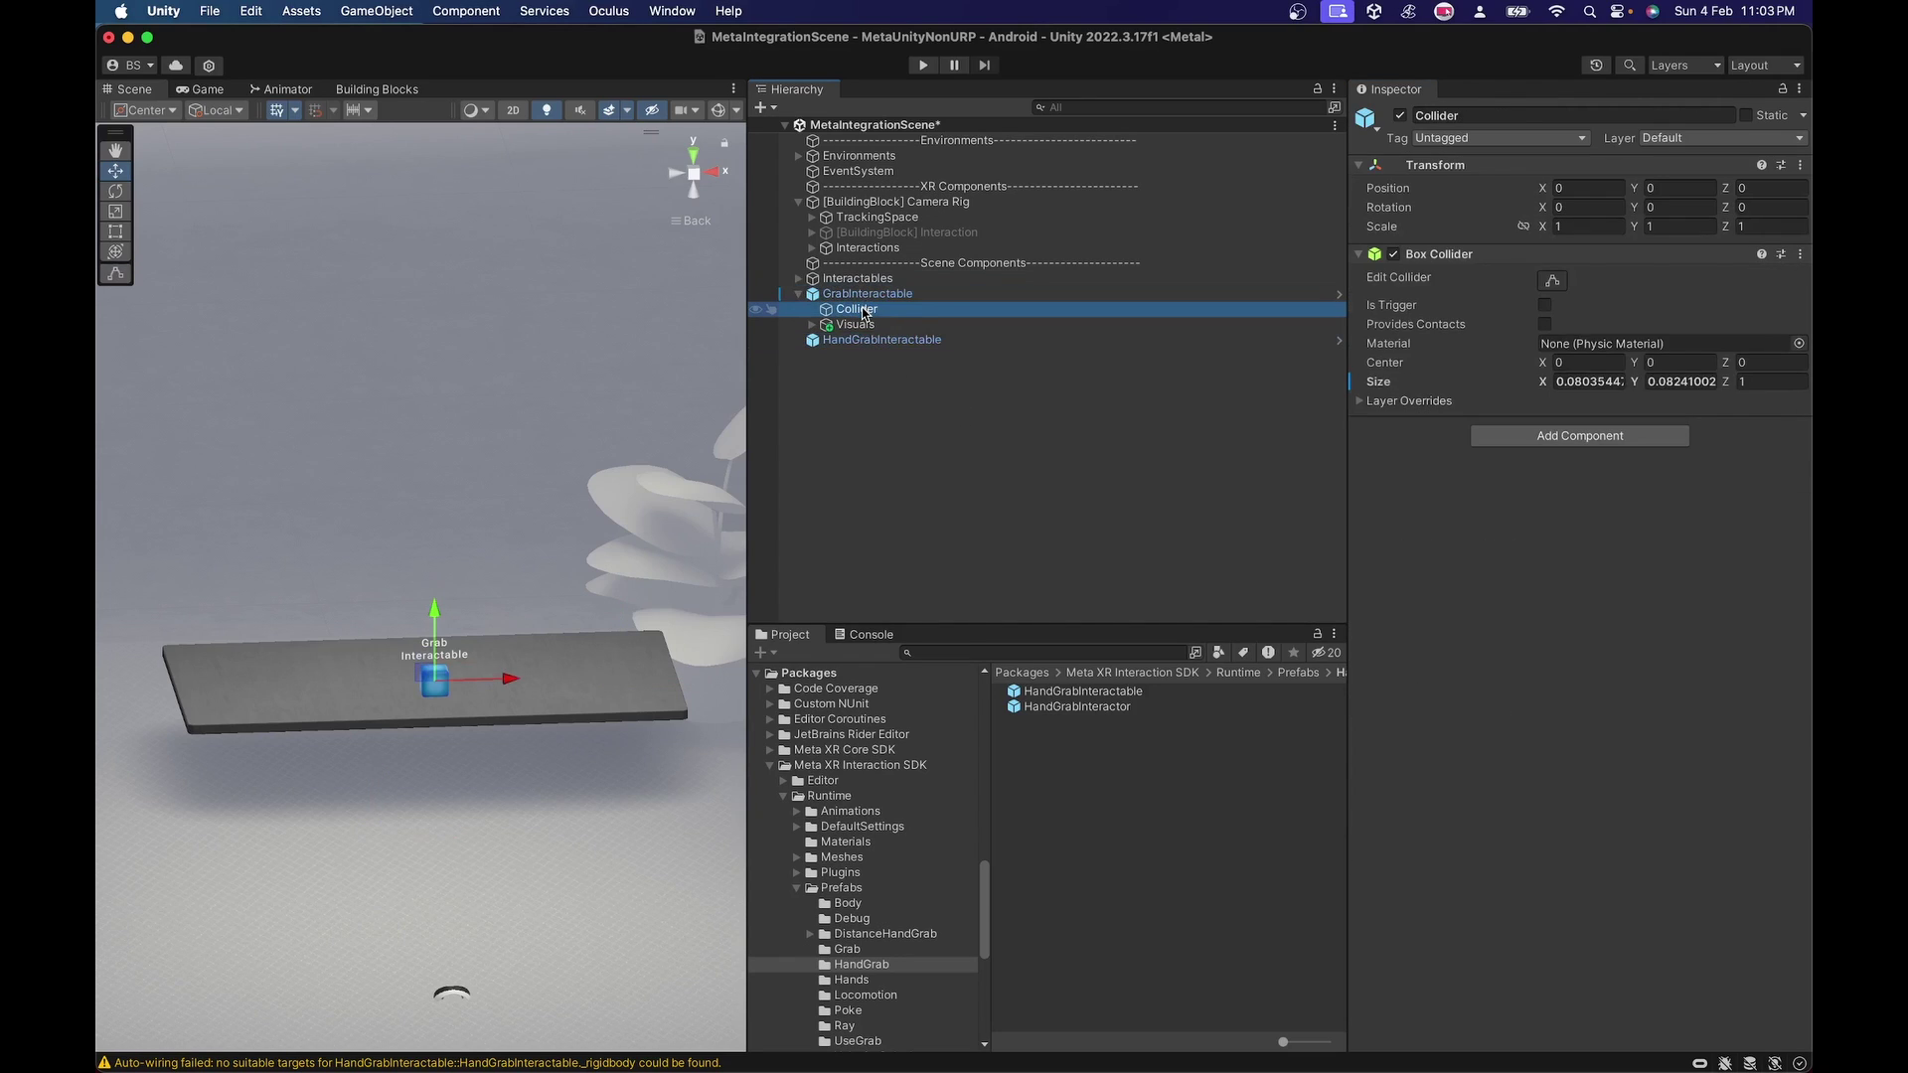
left_click(861, 294)
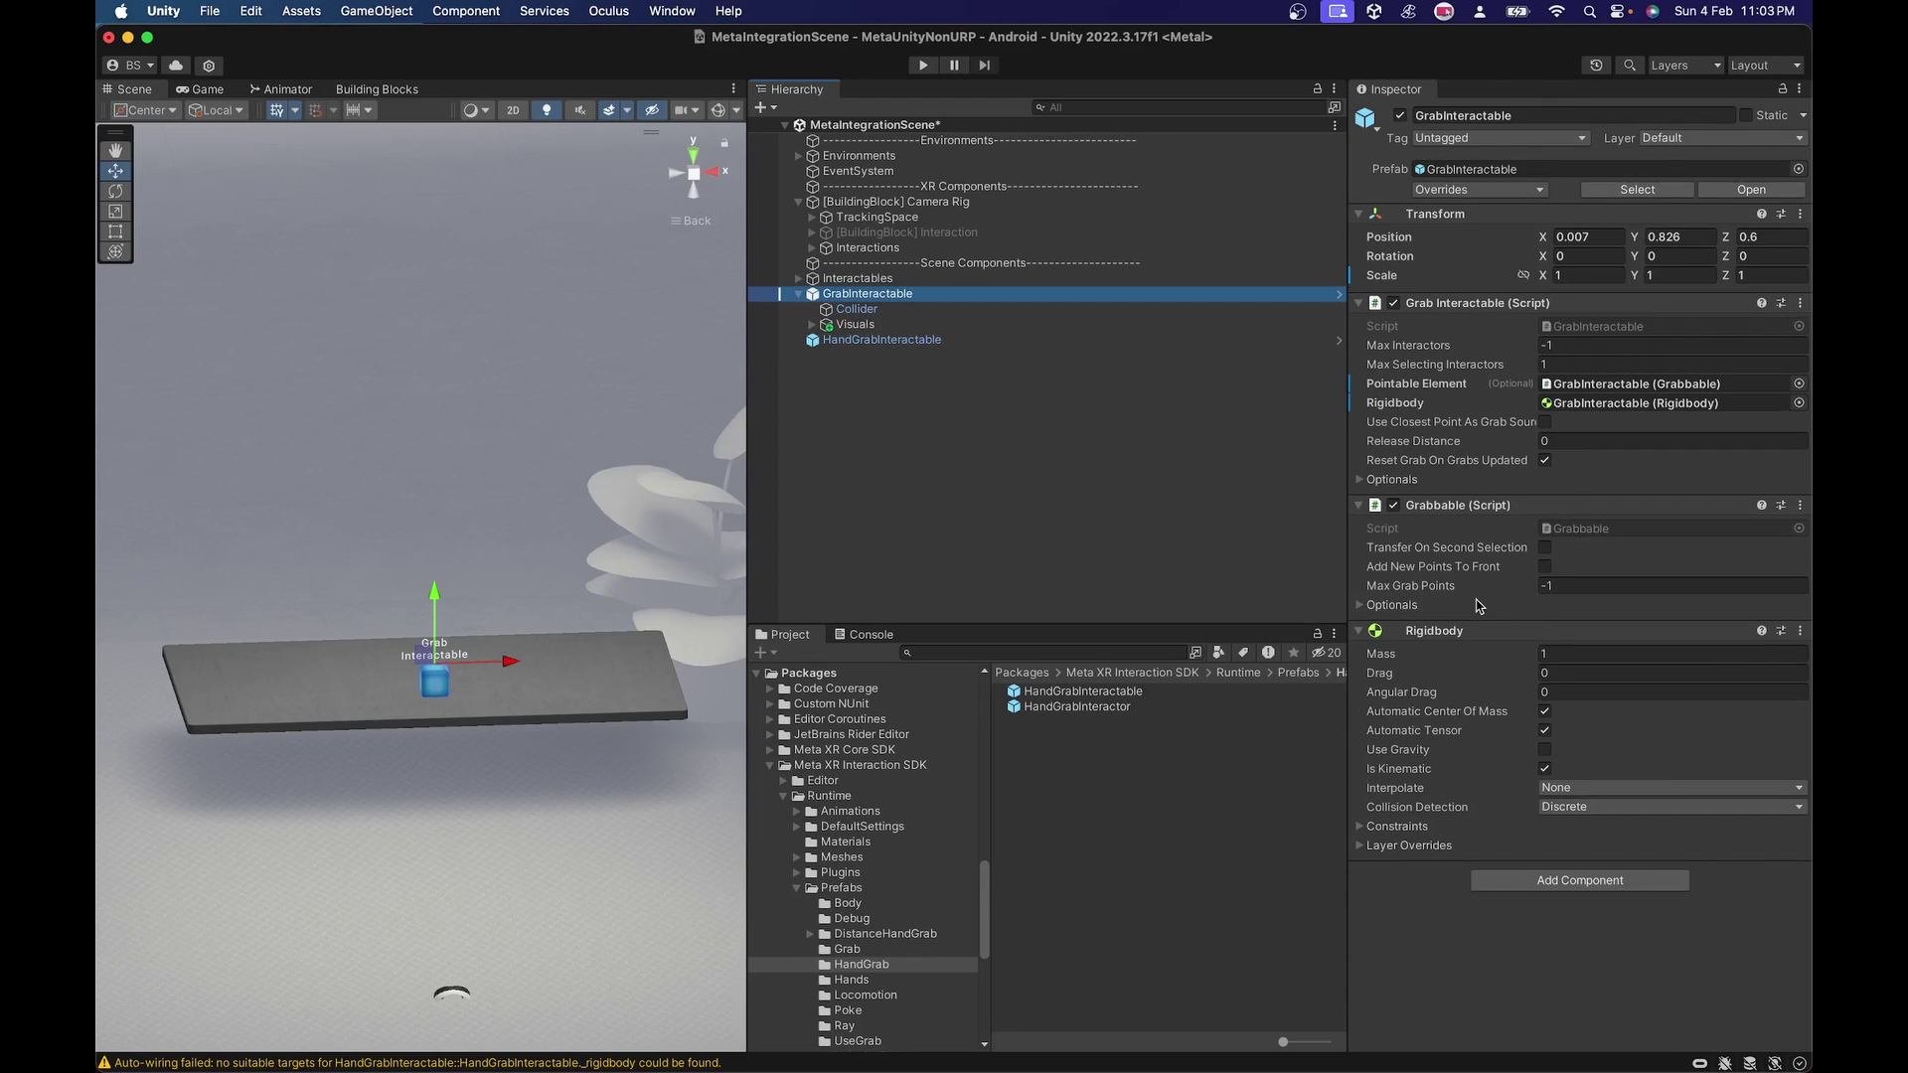
left_click(799, 295)
left_click(829, 309)
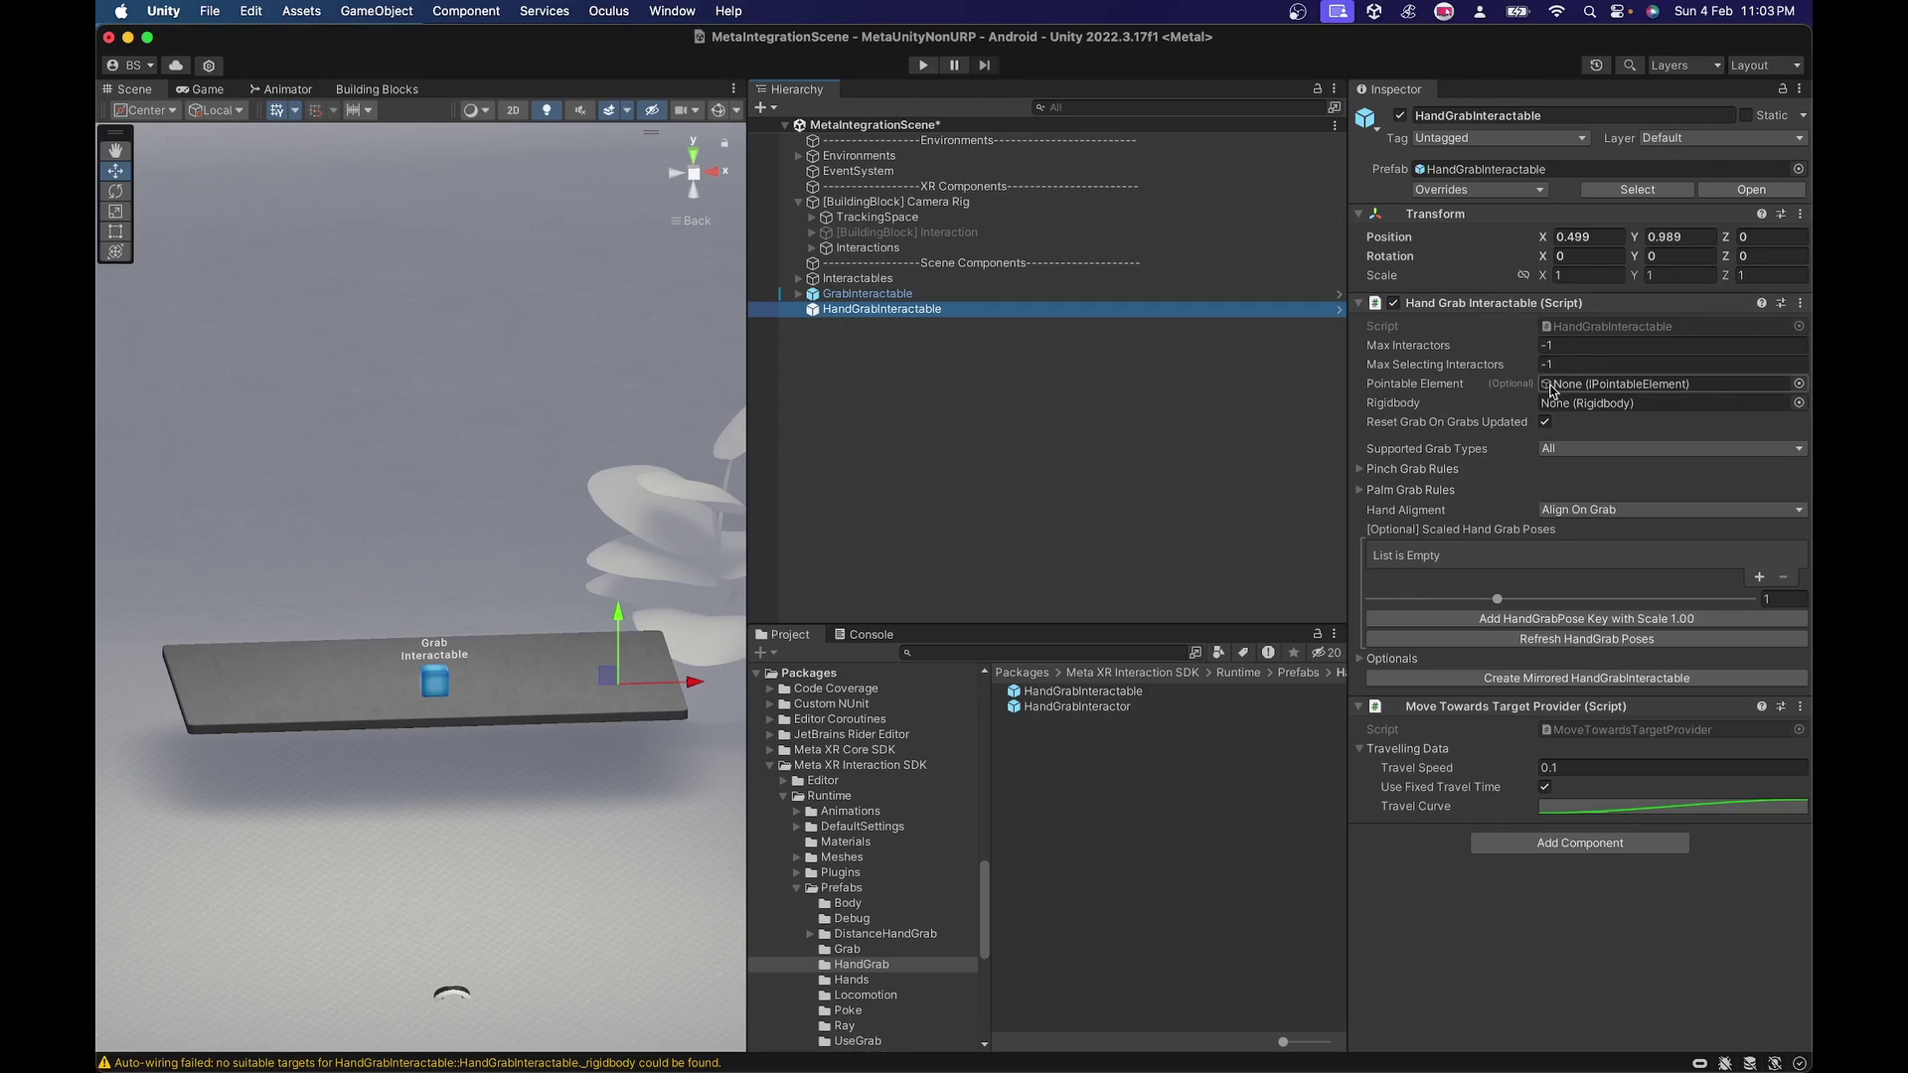
Step: Add a Grabbable component to HandGrabInteractable, ordered above the Hand Grab Interactable script, and assign it as the Pointable Element
left_click(1543, 806)
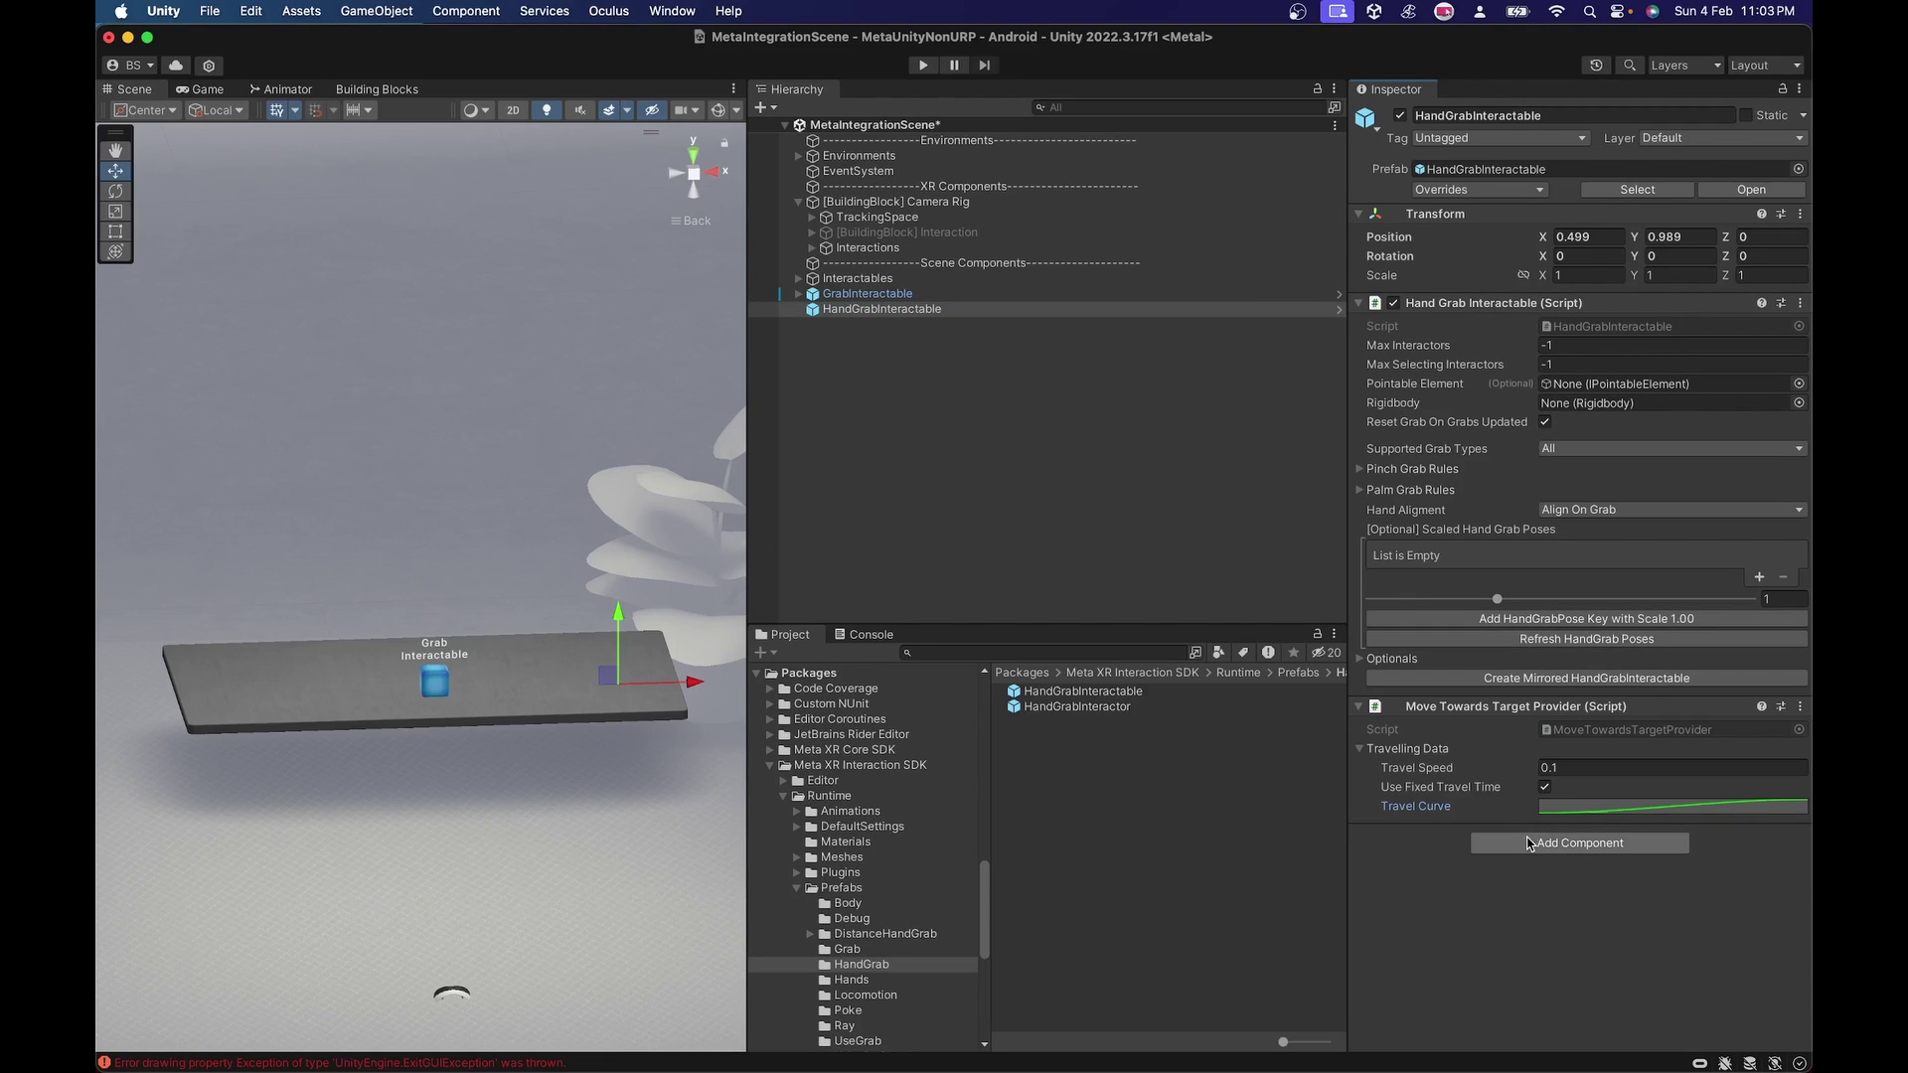
left_click(1530, 842)
type("Grabb")
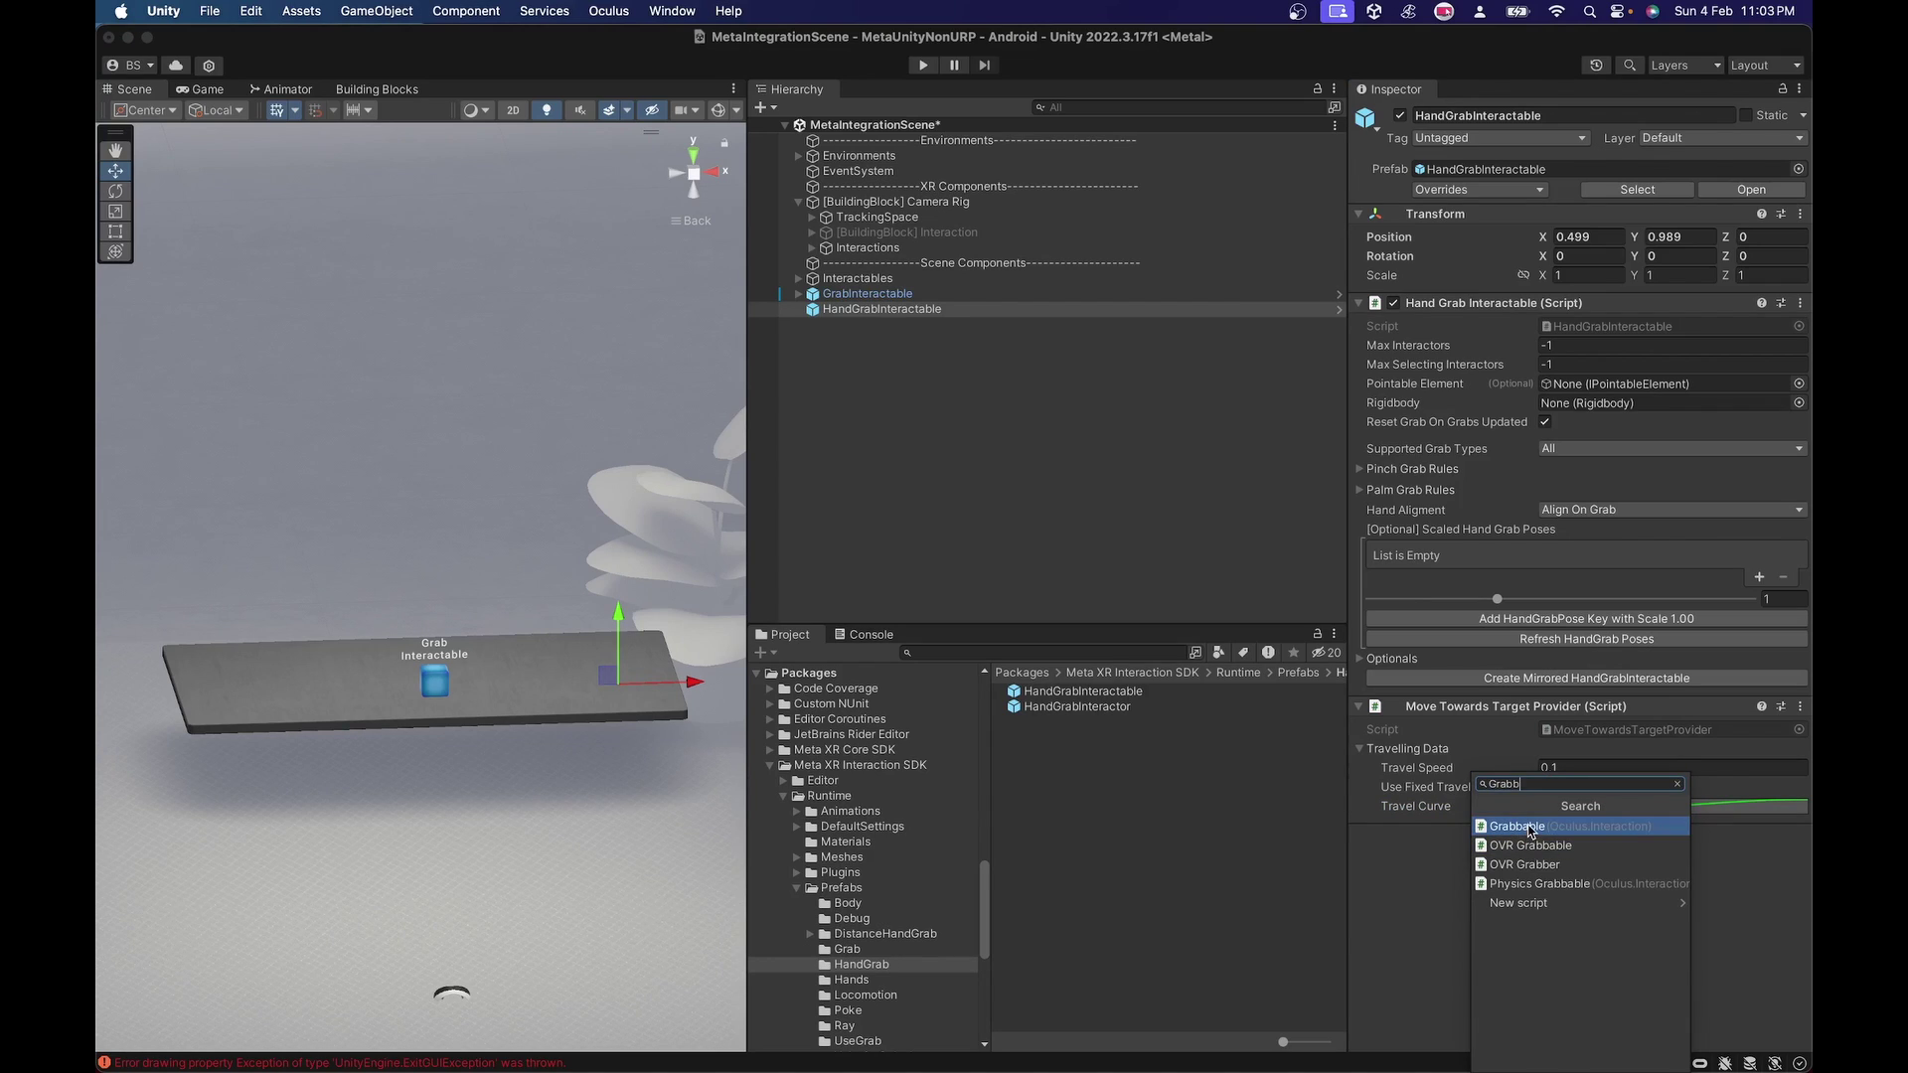
left_click(1529, 828)
right_click(1473, 835)
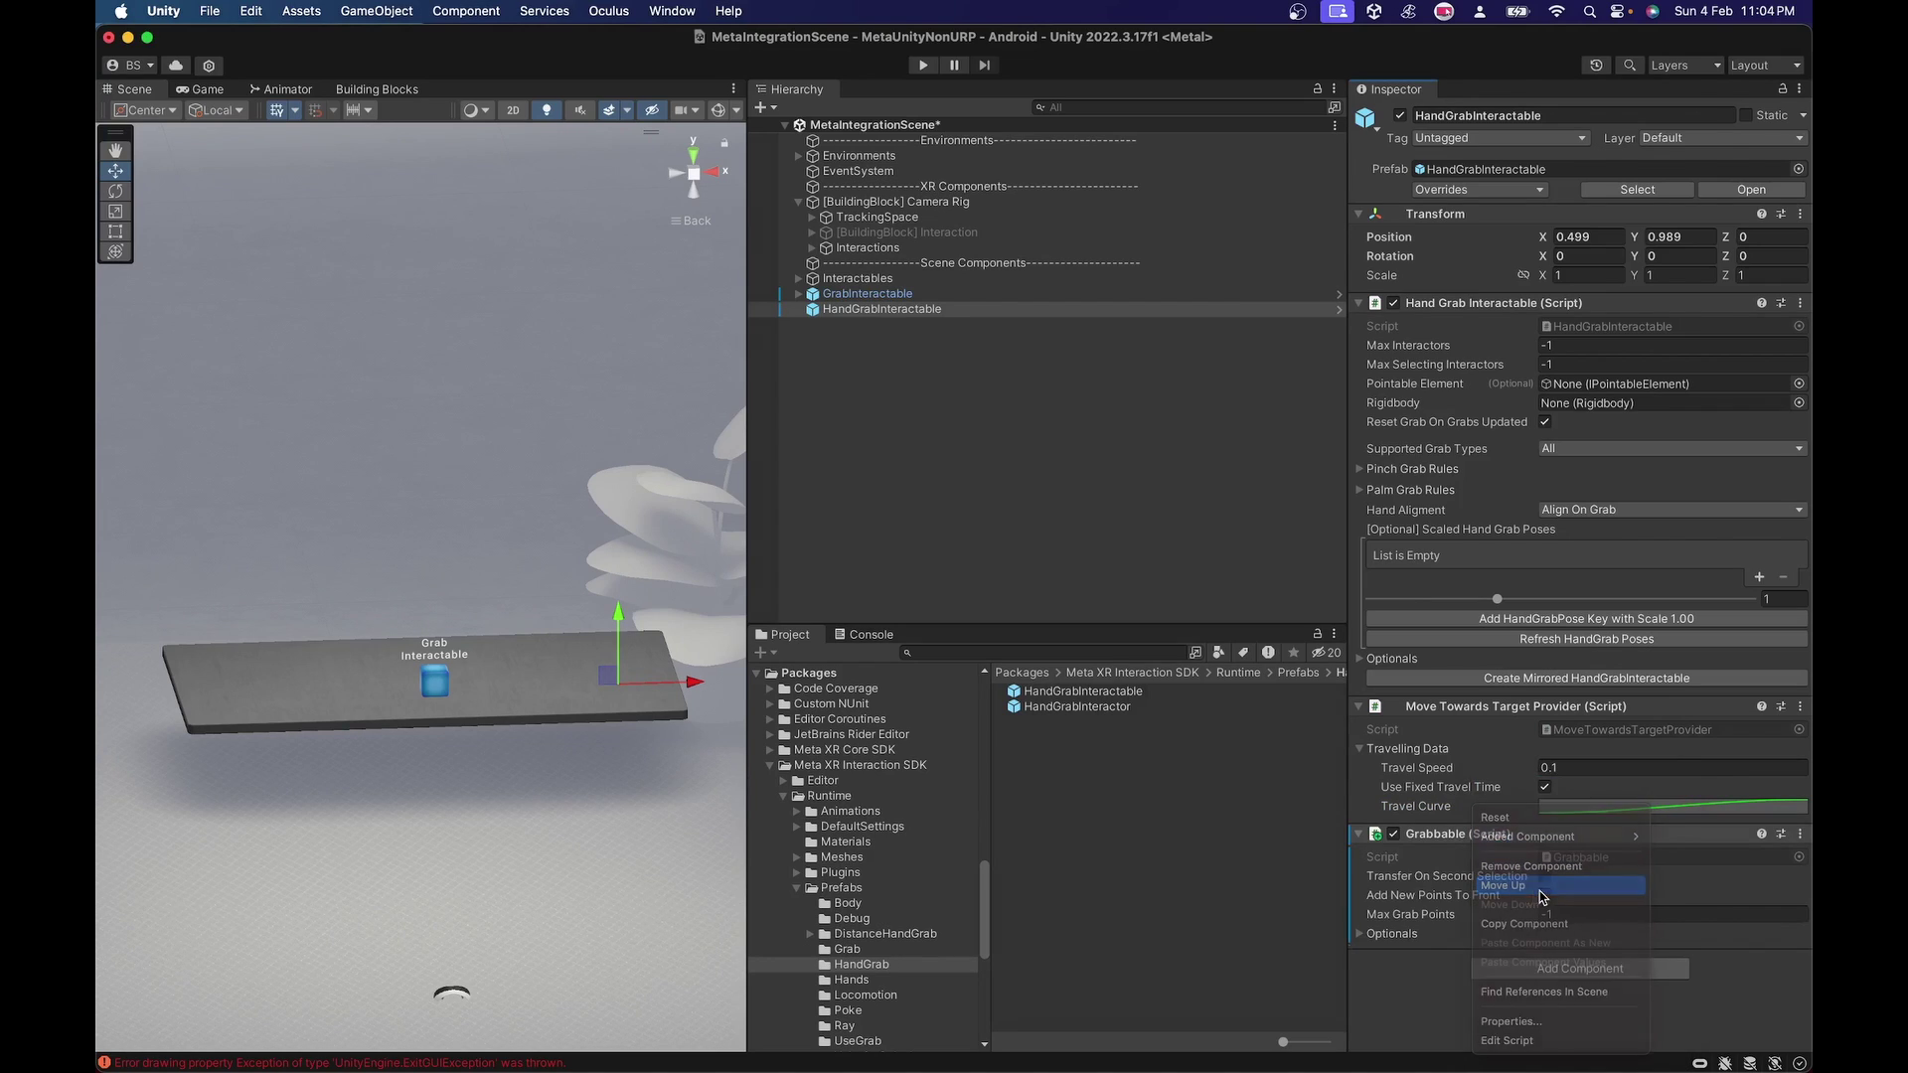
left_click(1542, 885)
right_click(1455, 711)
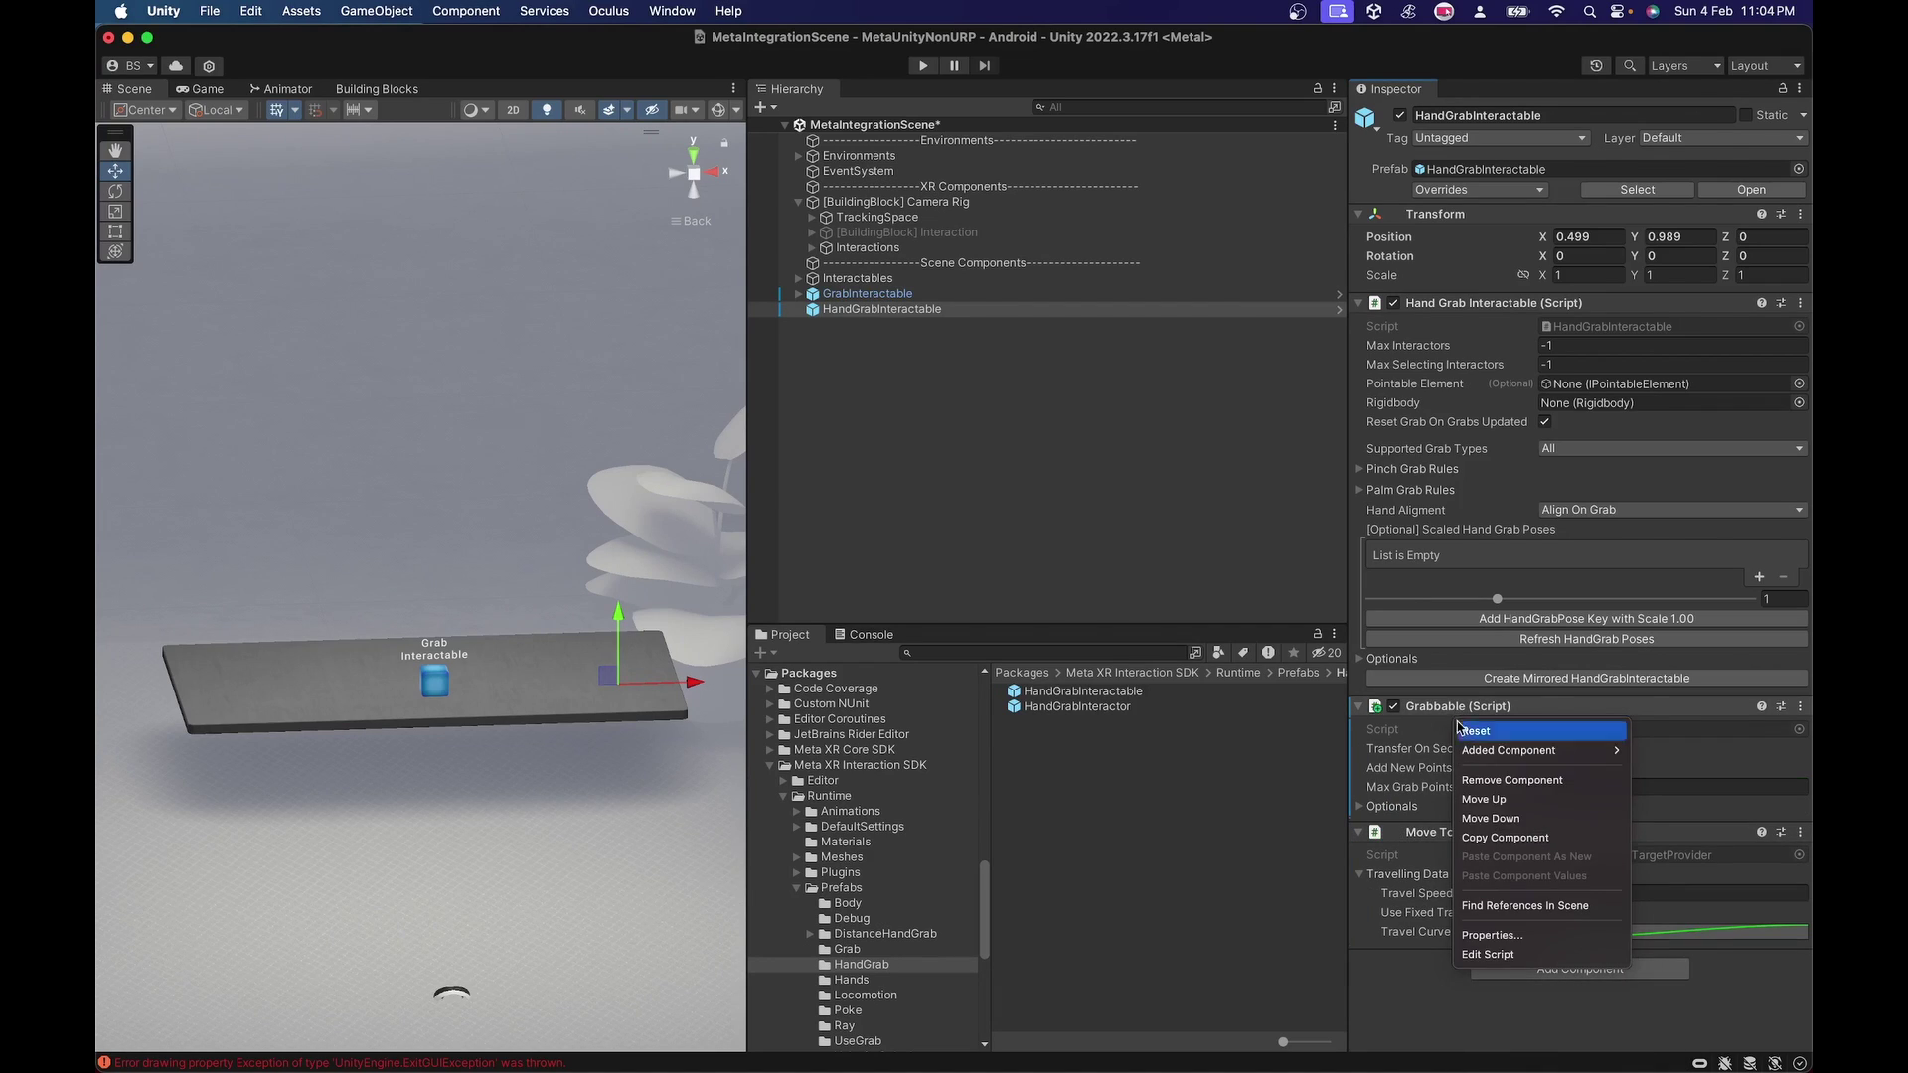
left_click(1485, 799)
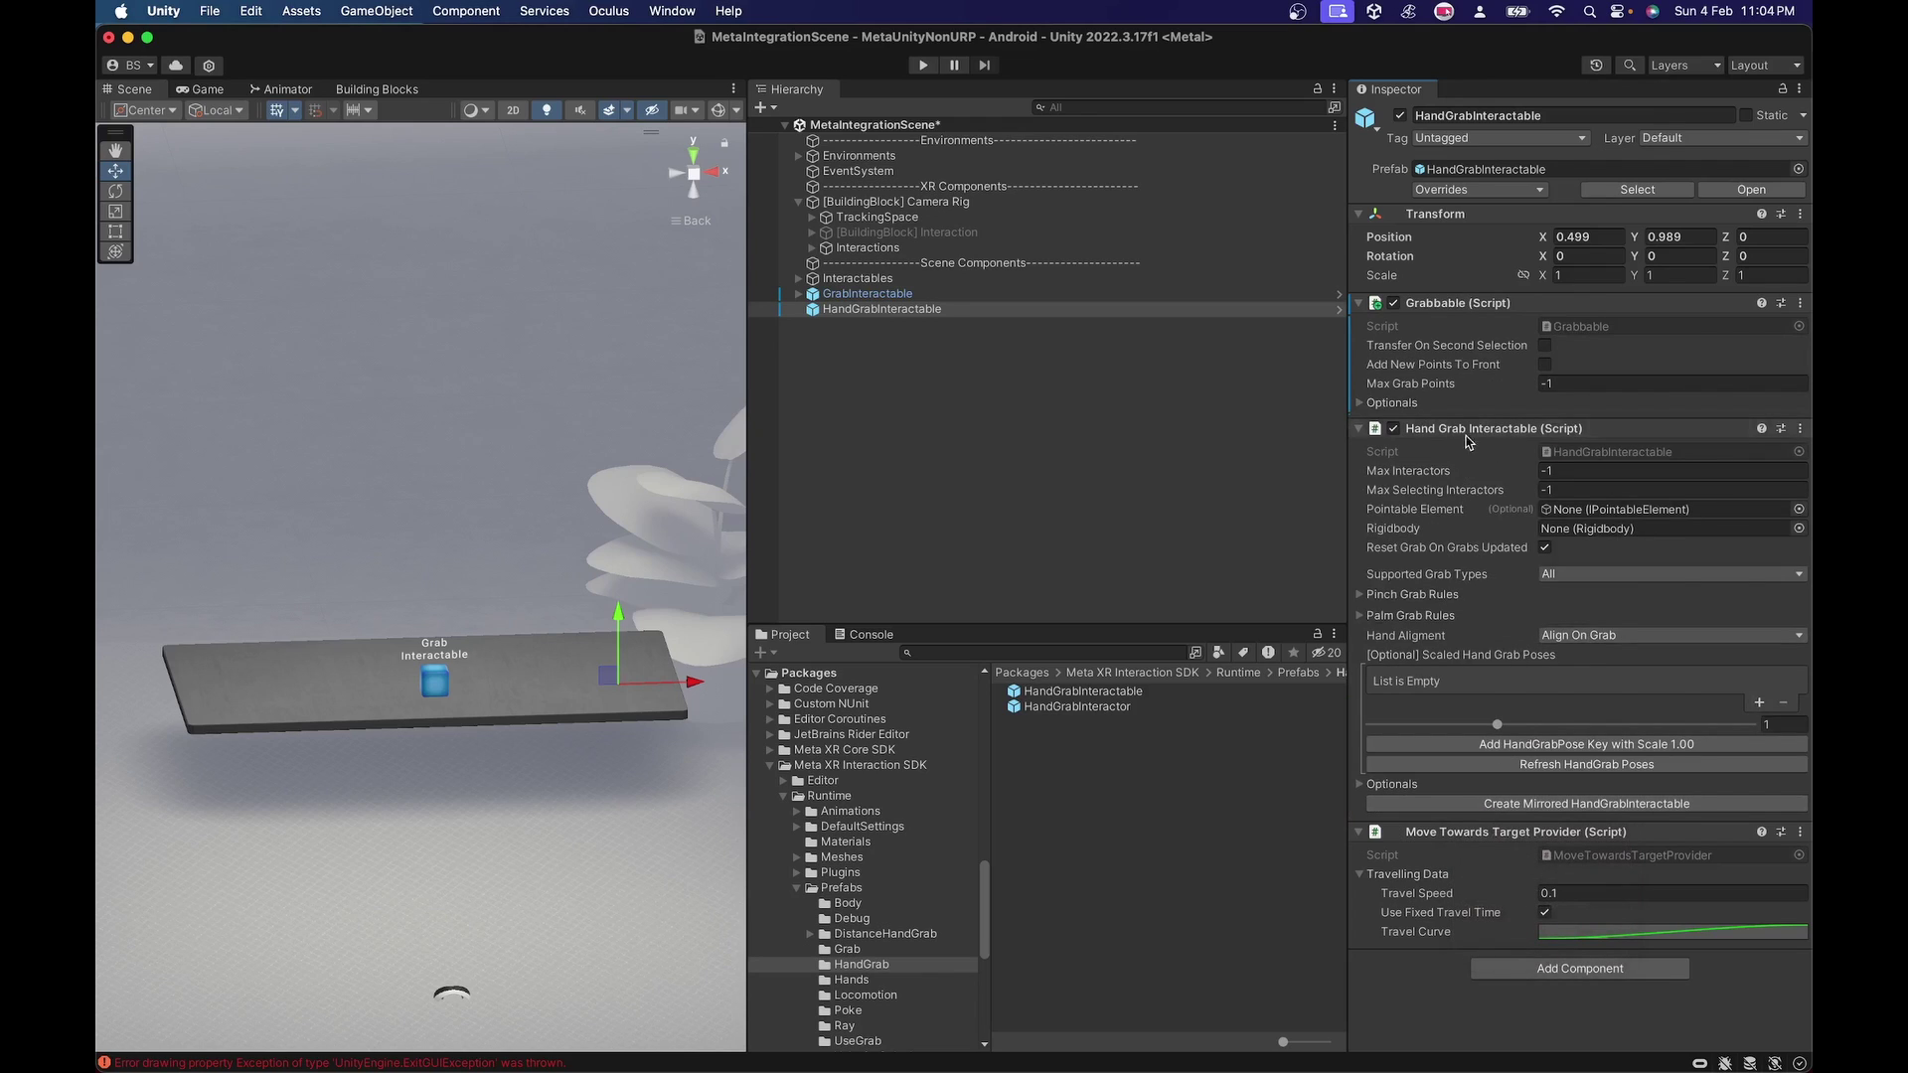
left_click_drag(1477, 311, 1573, 511)
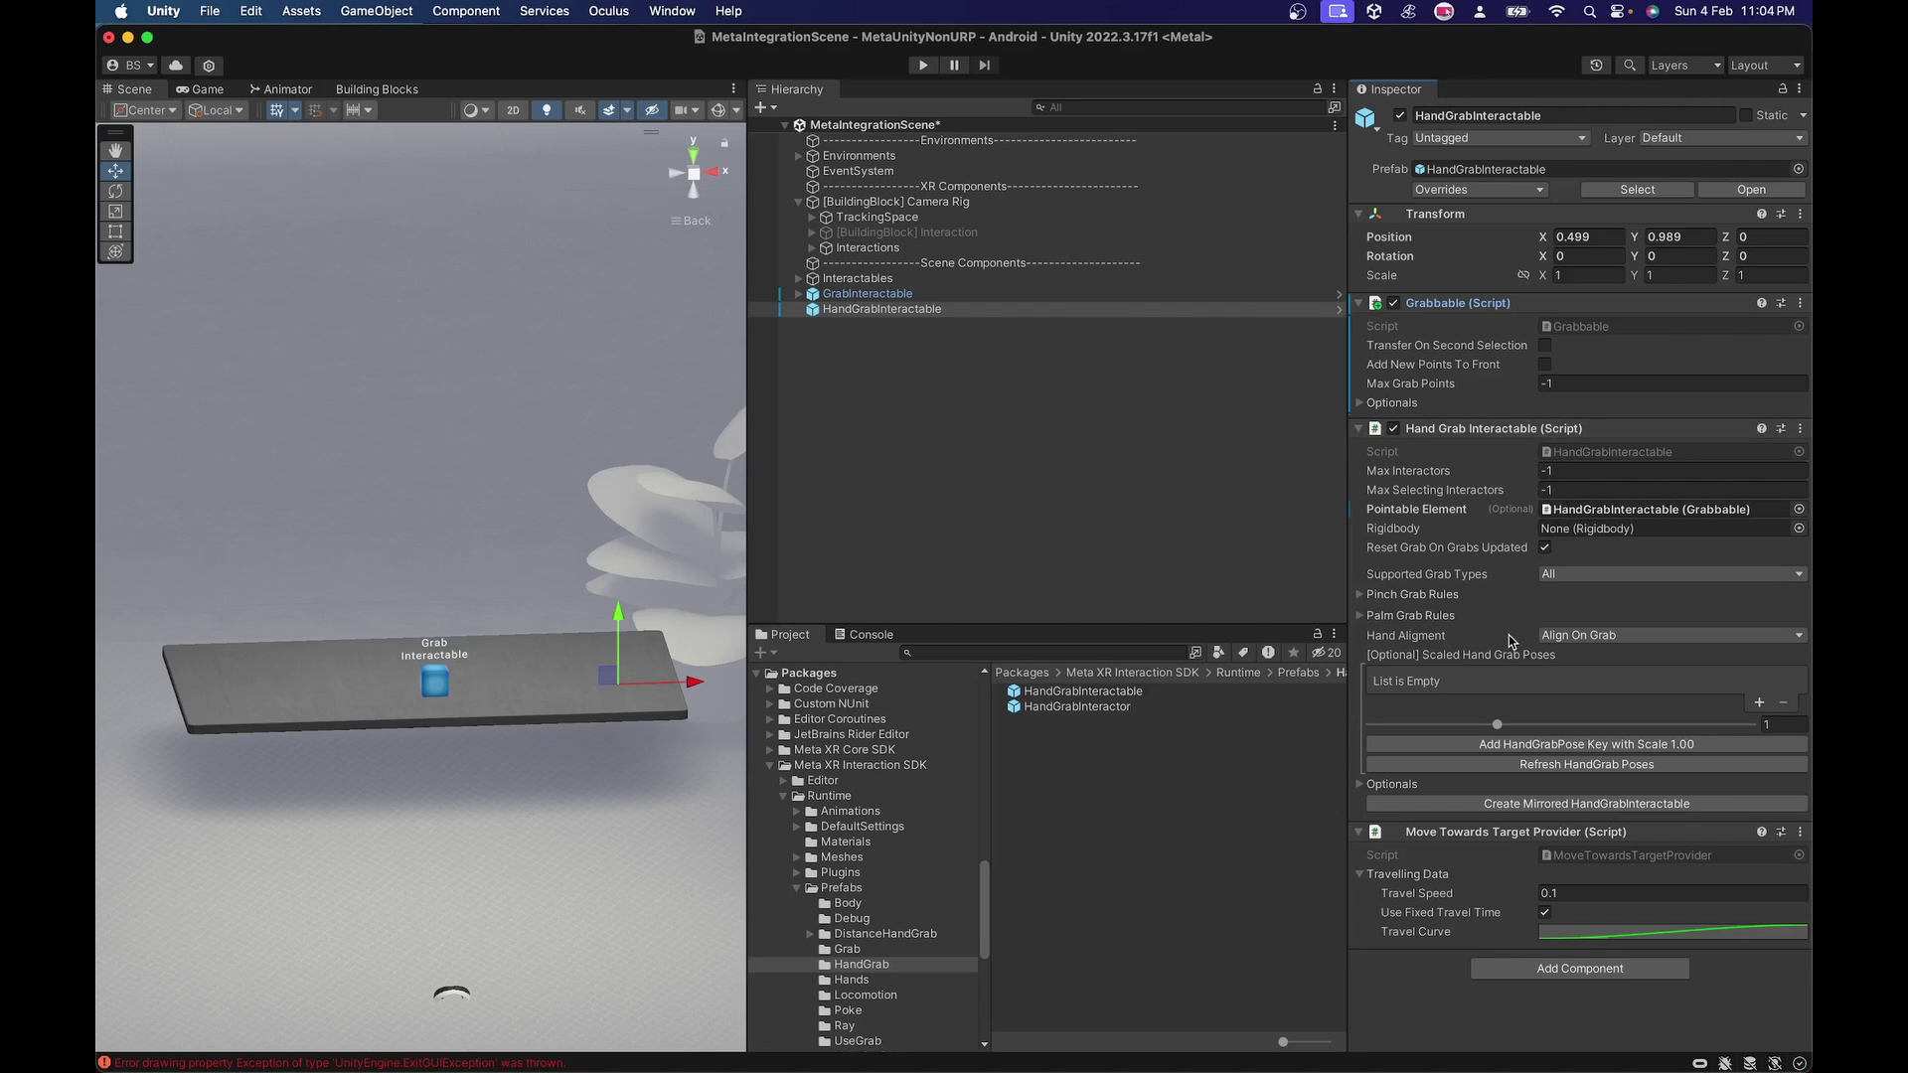
Step: Add a Rigidbody component to HandGrabInteractable and assign it to the Hand Grab Interactable script's Rigidbody reference
left_click(1510, 969)
type("Rigid")
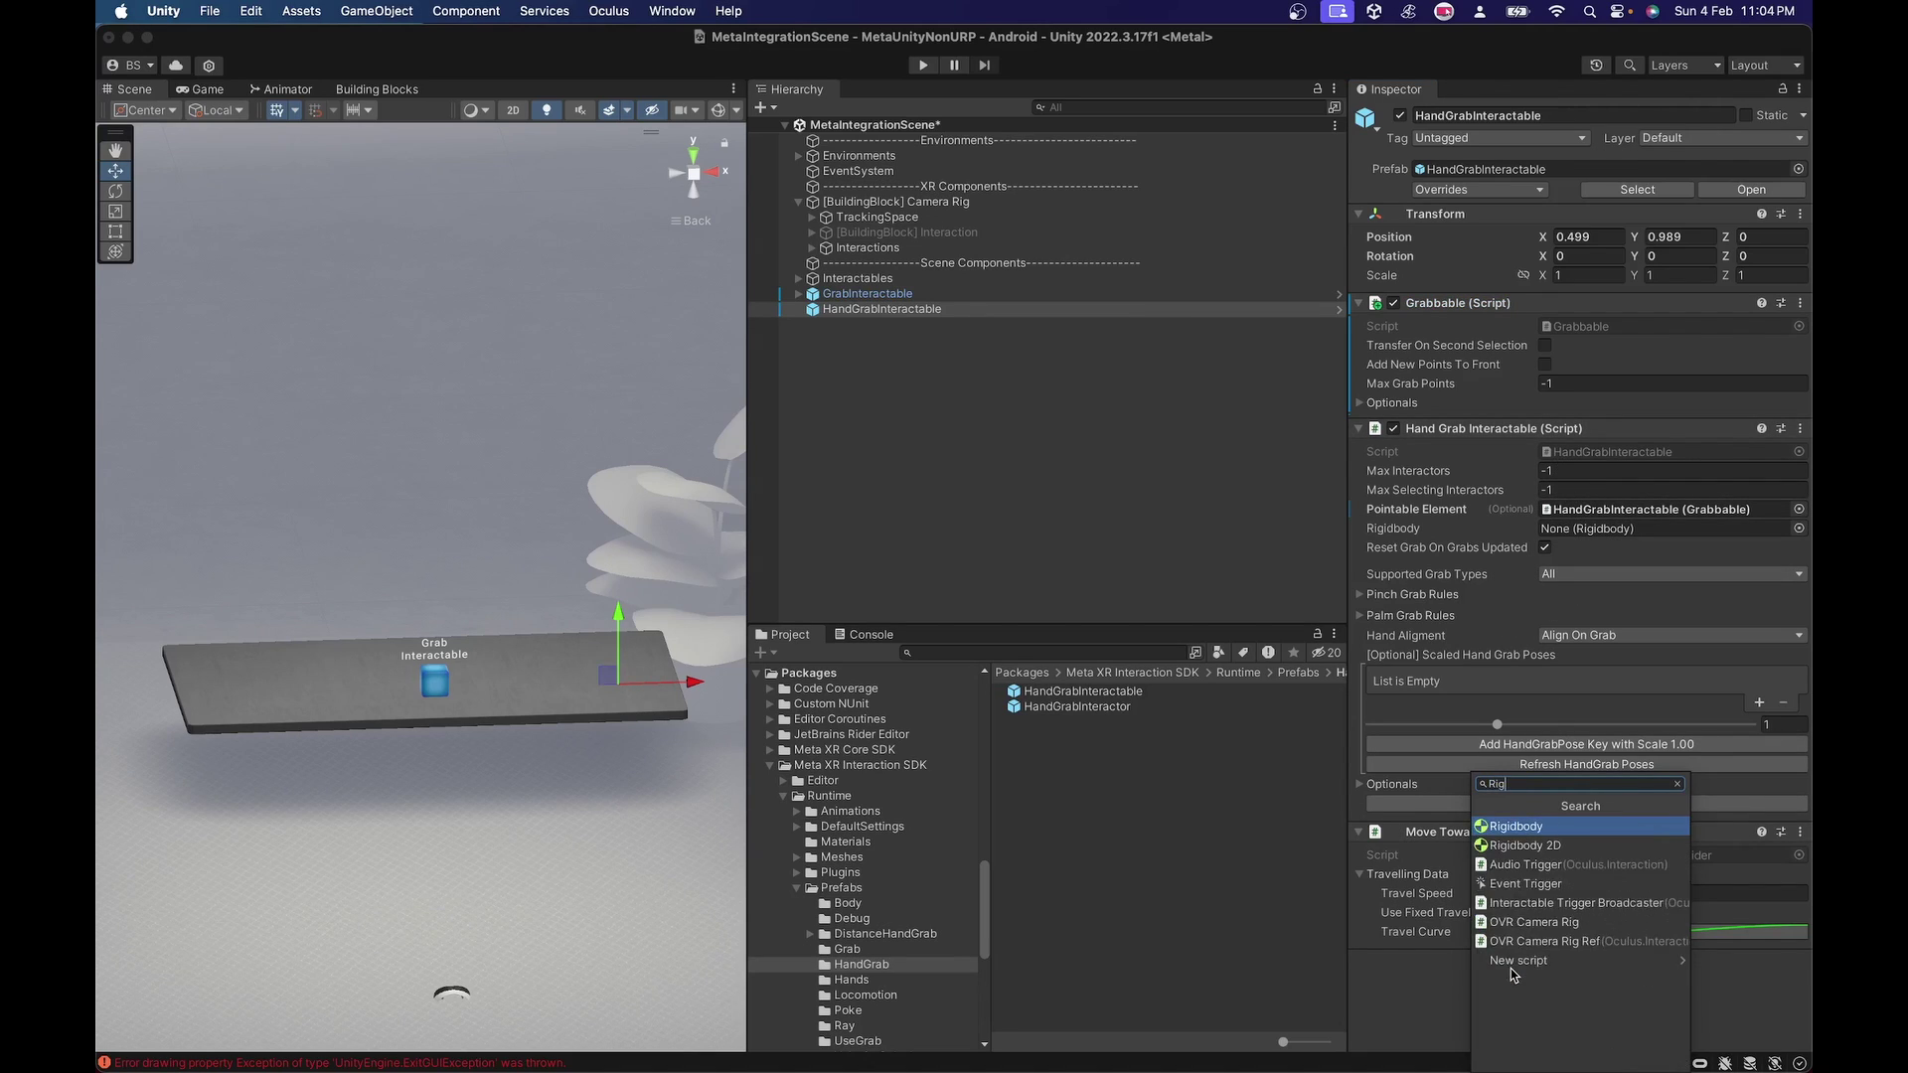
left_click(1513, 826)
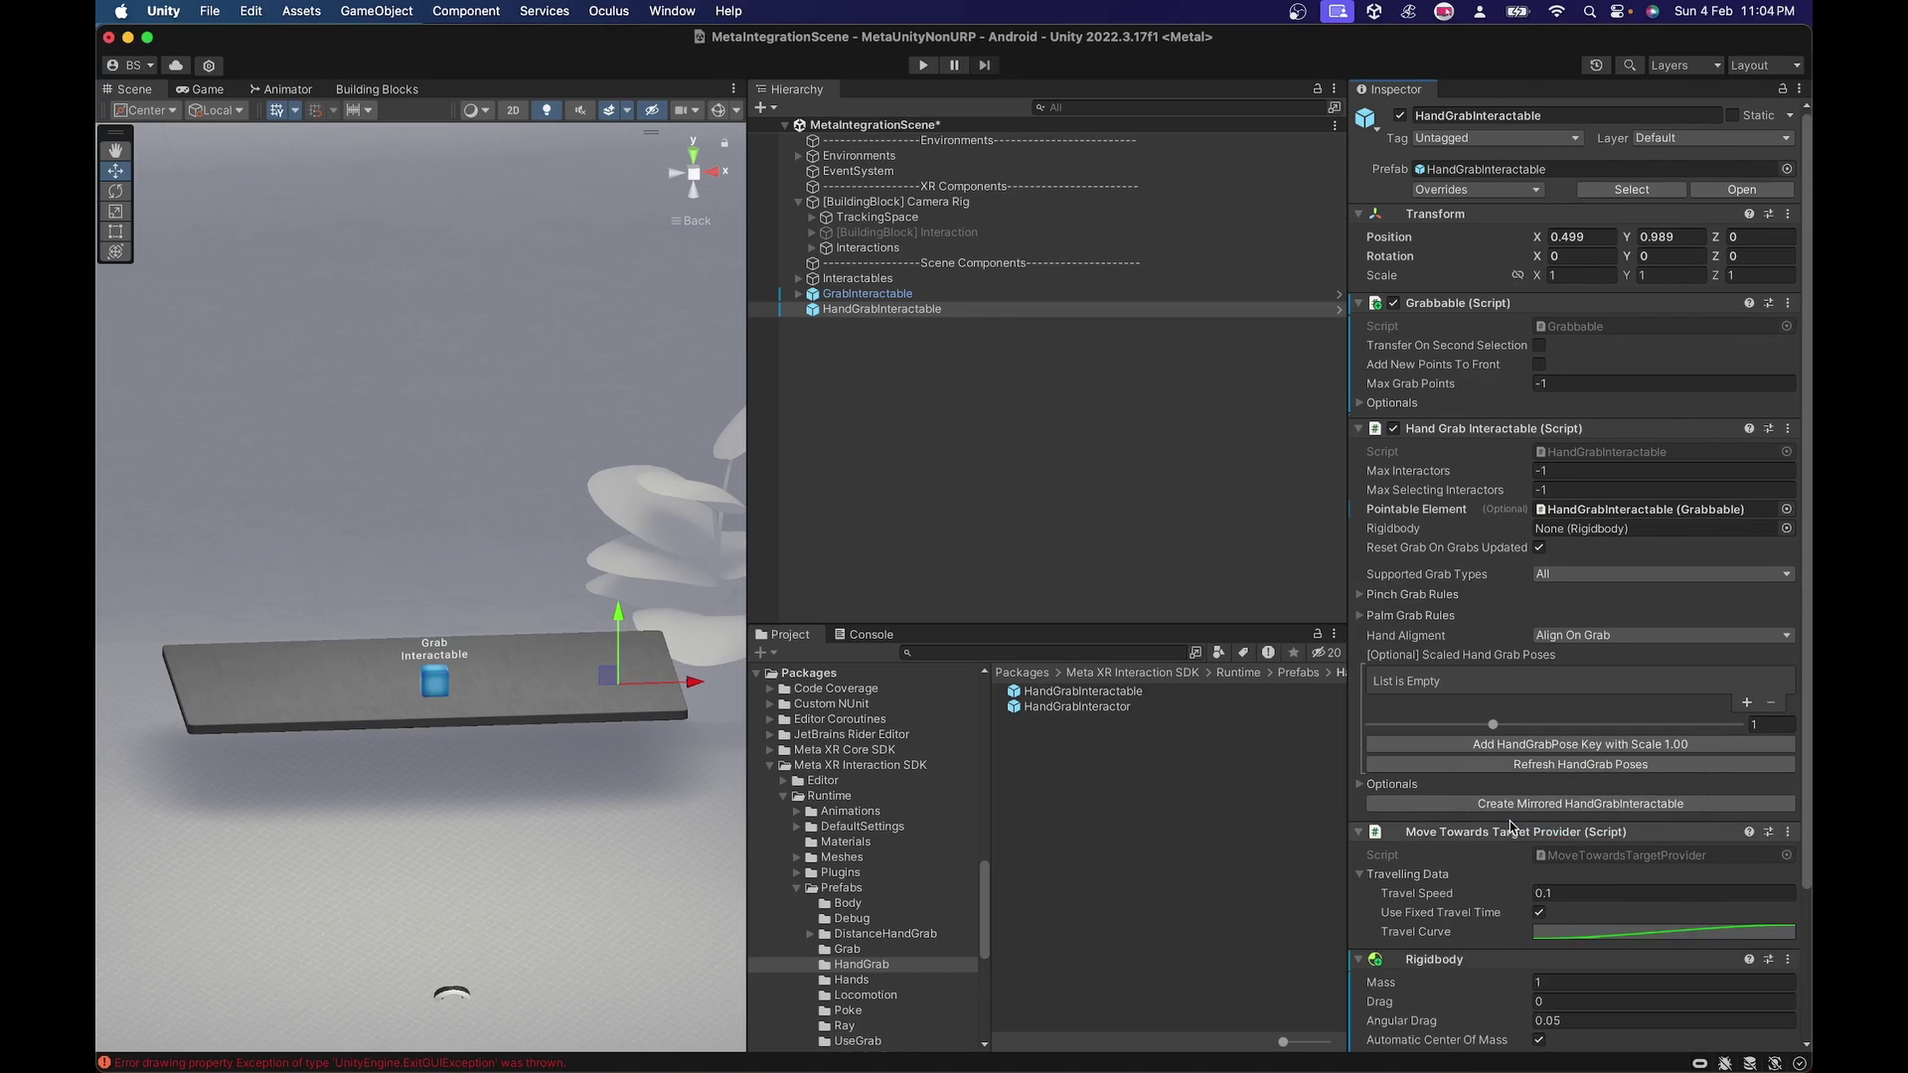
left_click_drag(1443, 964, 1570, 537)
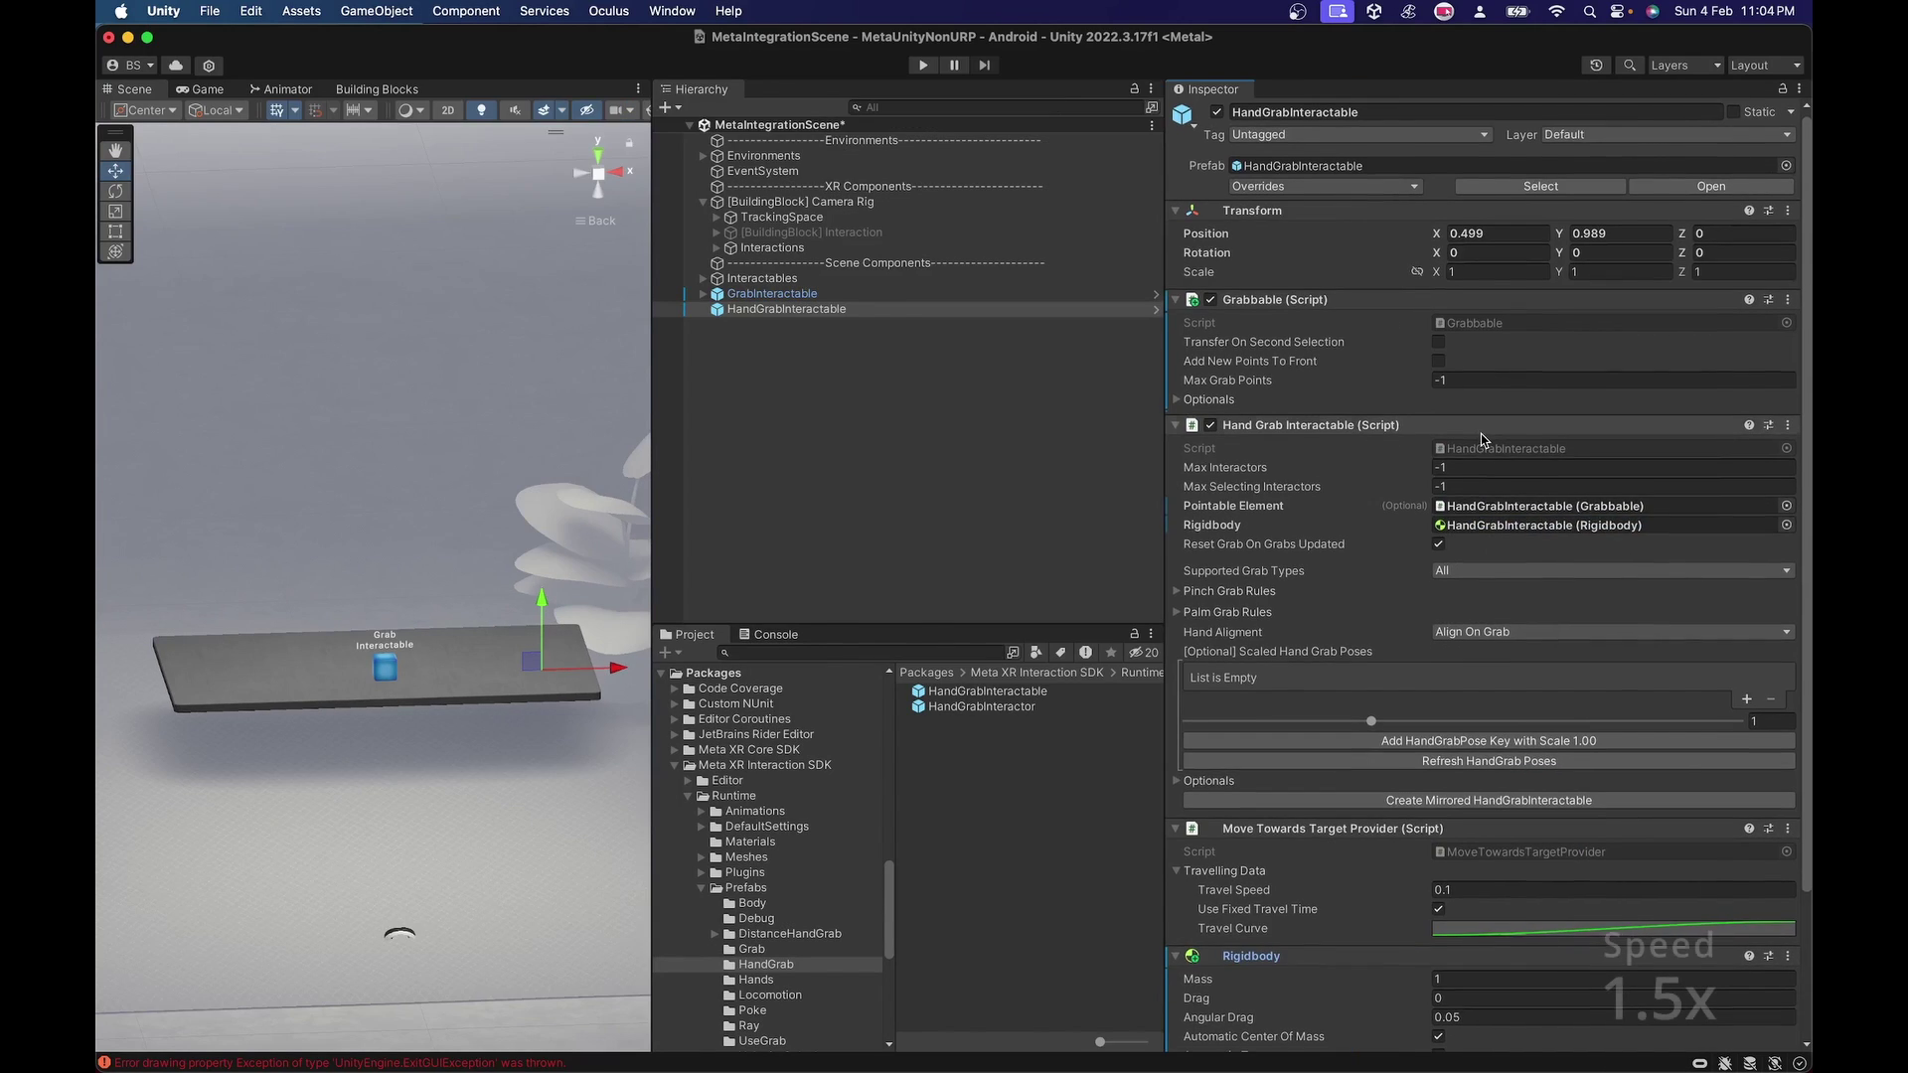
scroll(1481, 557, "down", 2)
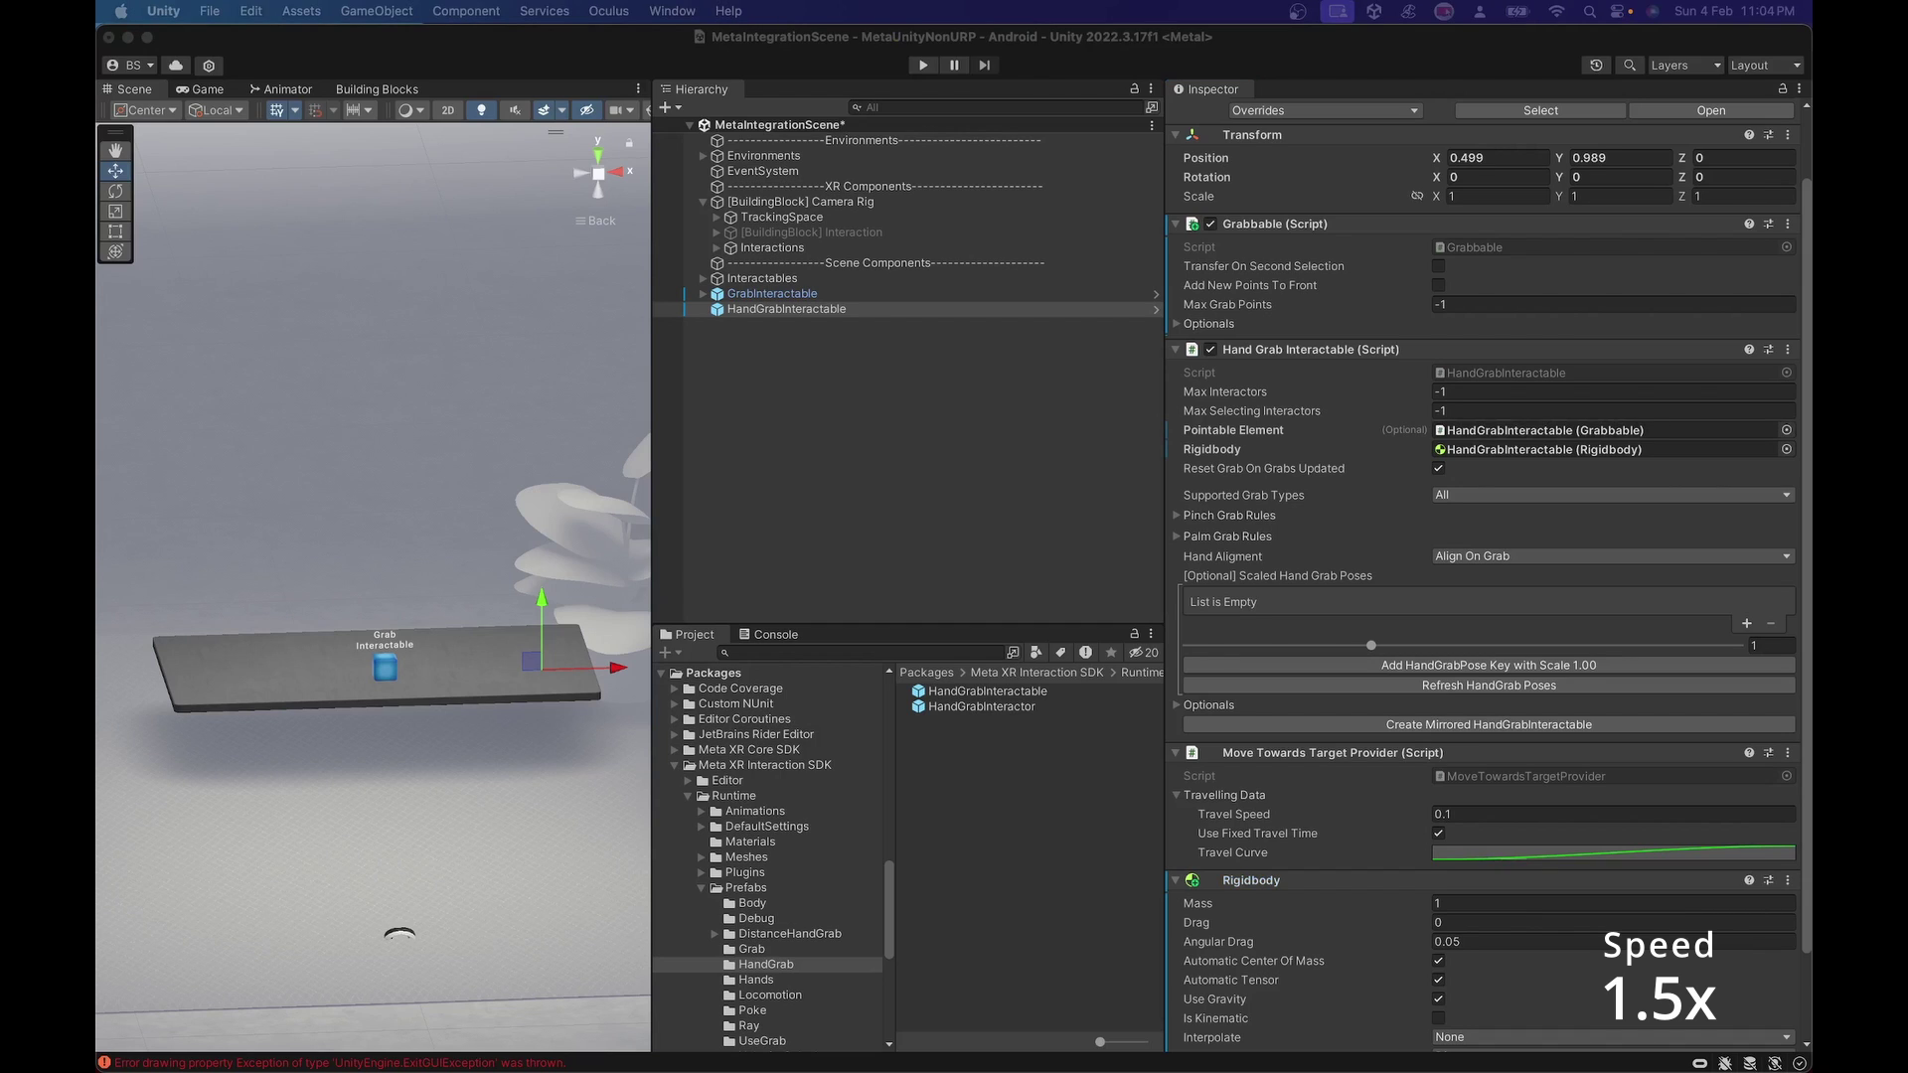
Step: Create an empty child object named Collider under HandGrabInteractable and add a Box Collider component to it
left_click(784, 312)
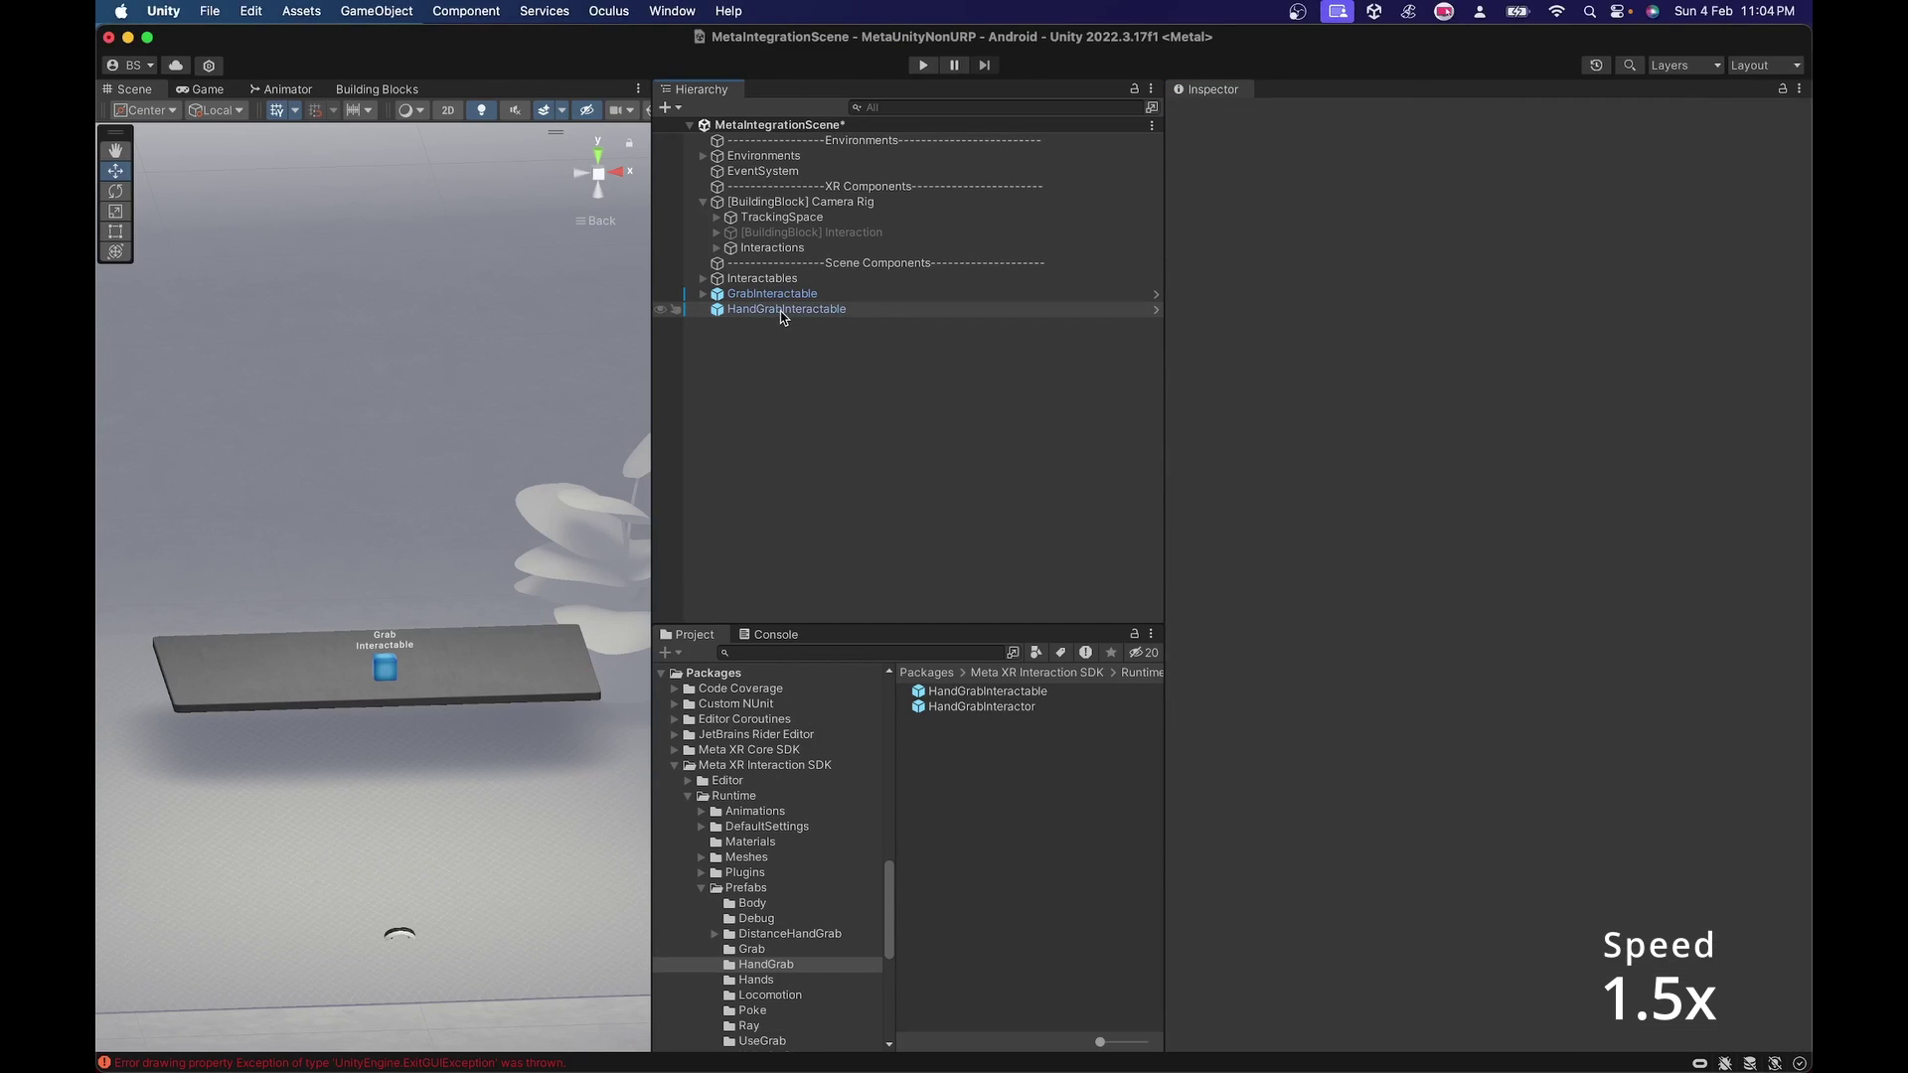
right_click(784, 312)
left_click(823, 614)
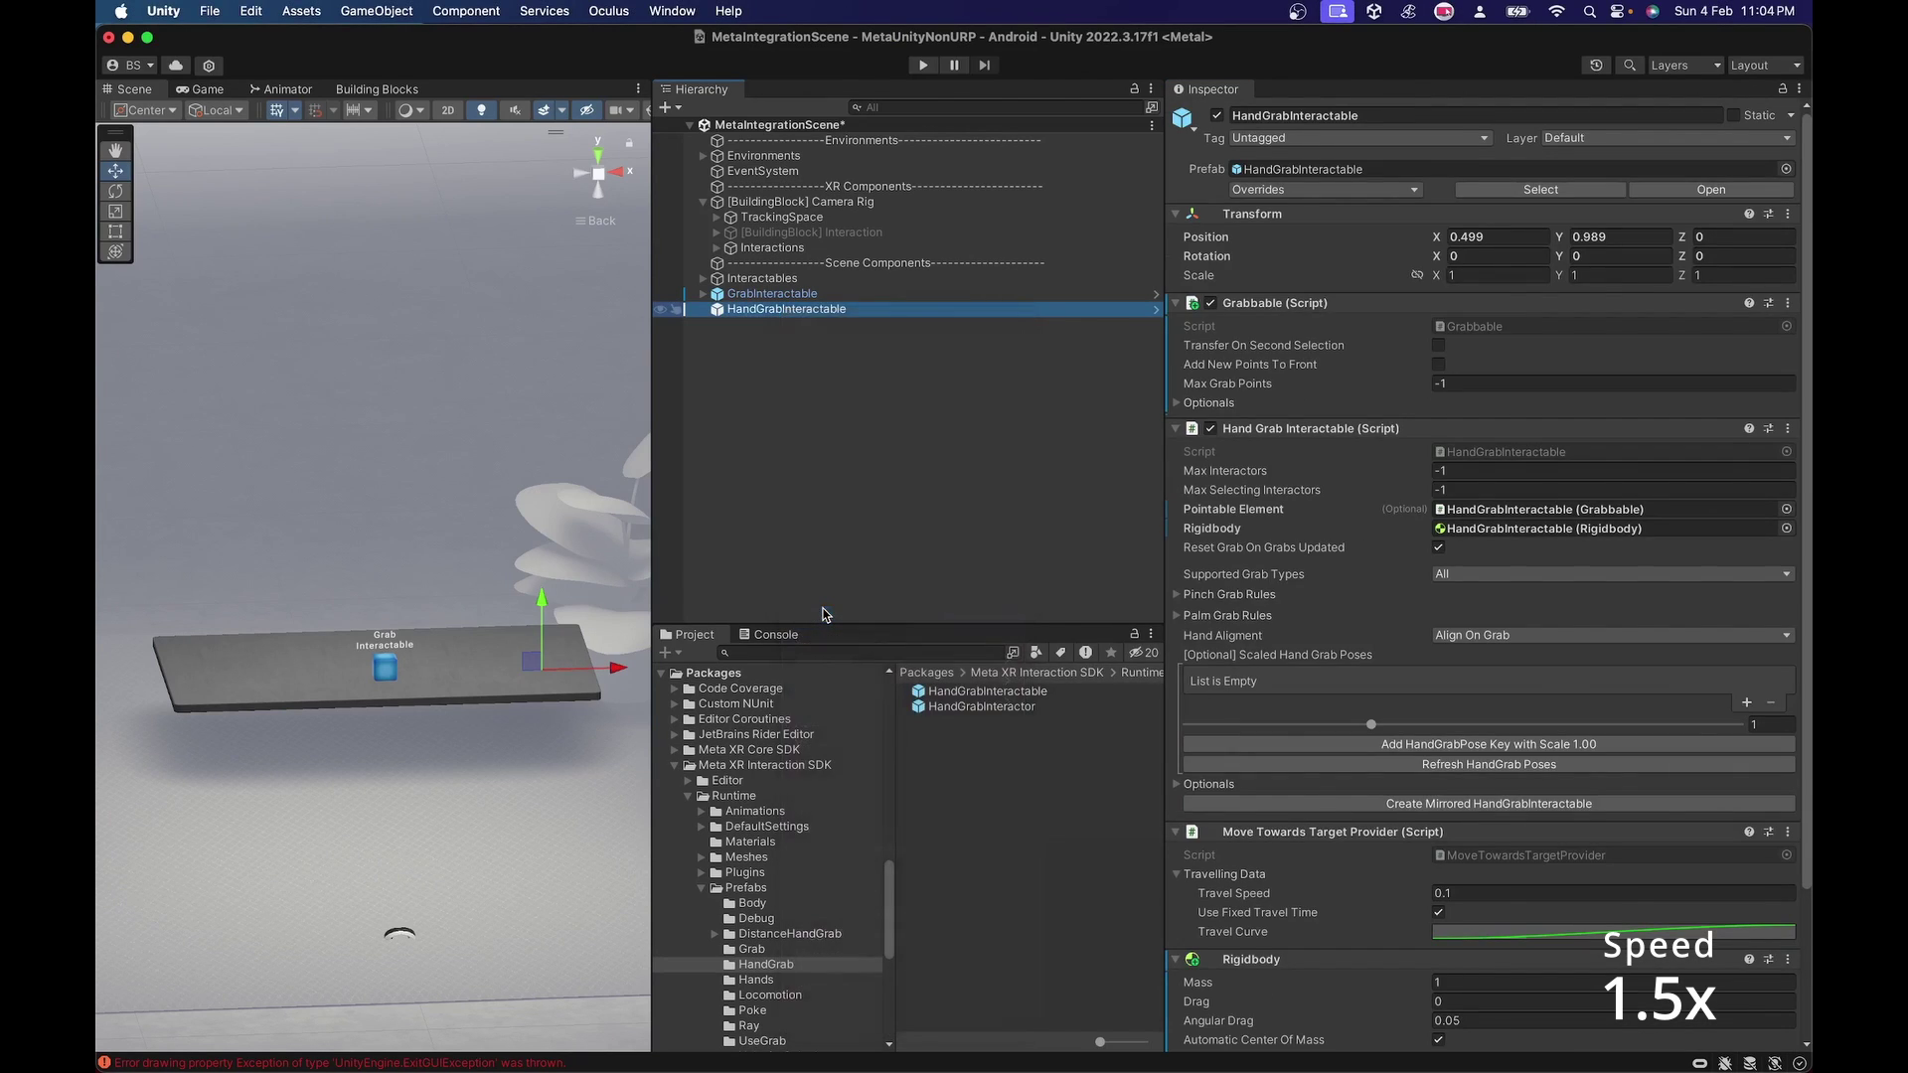
type("Collider")
key("Return")
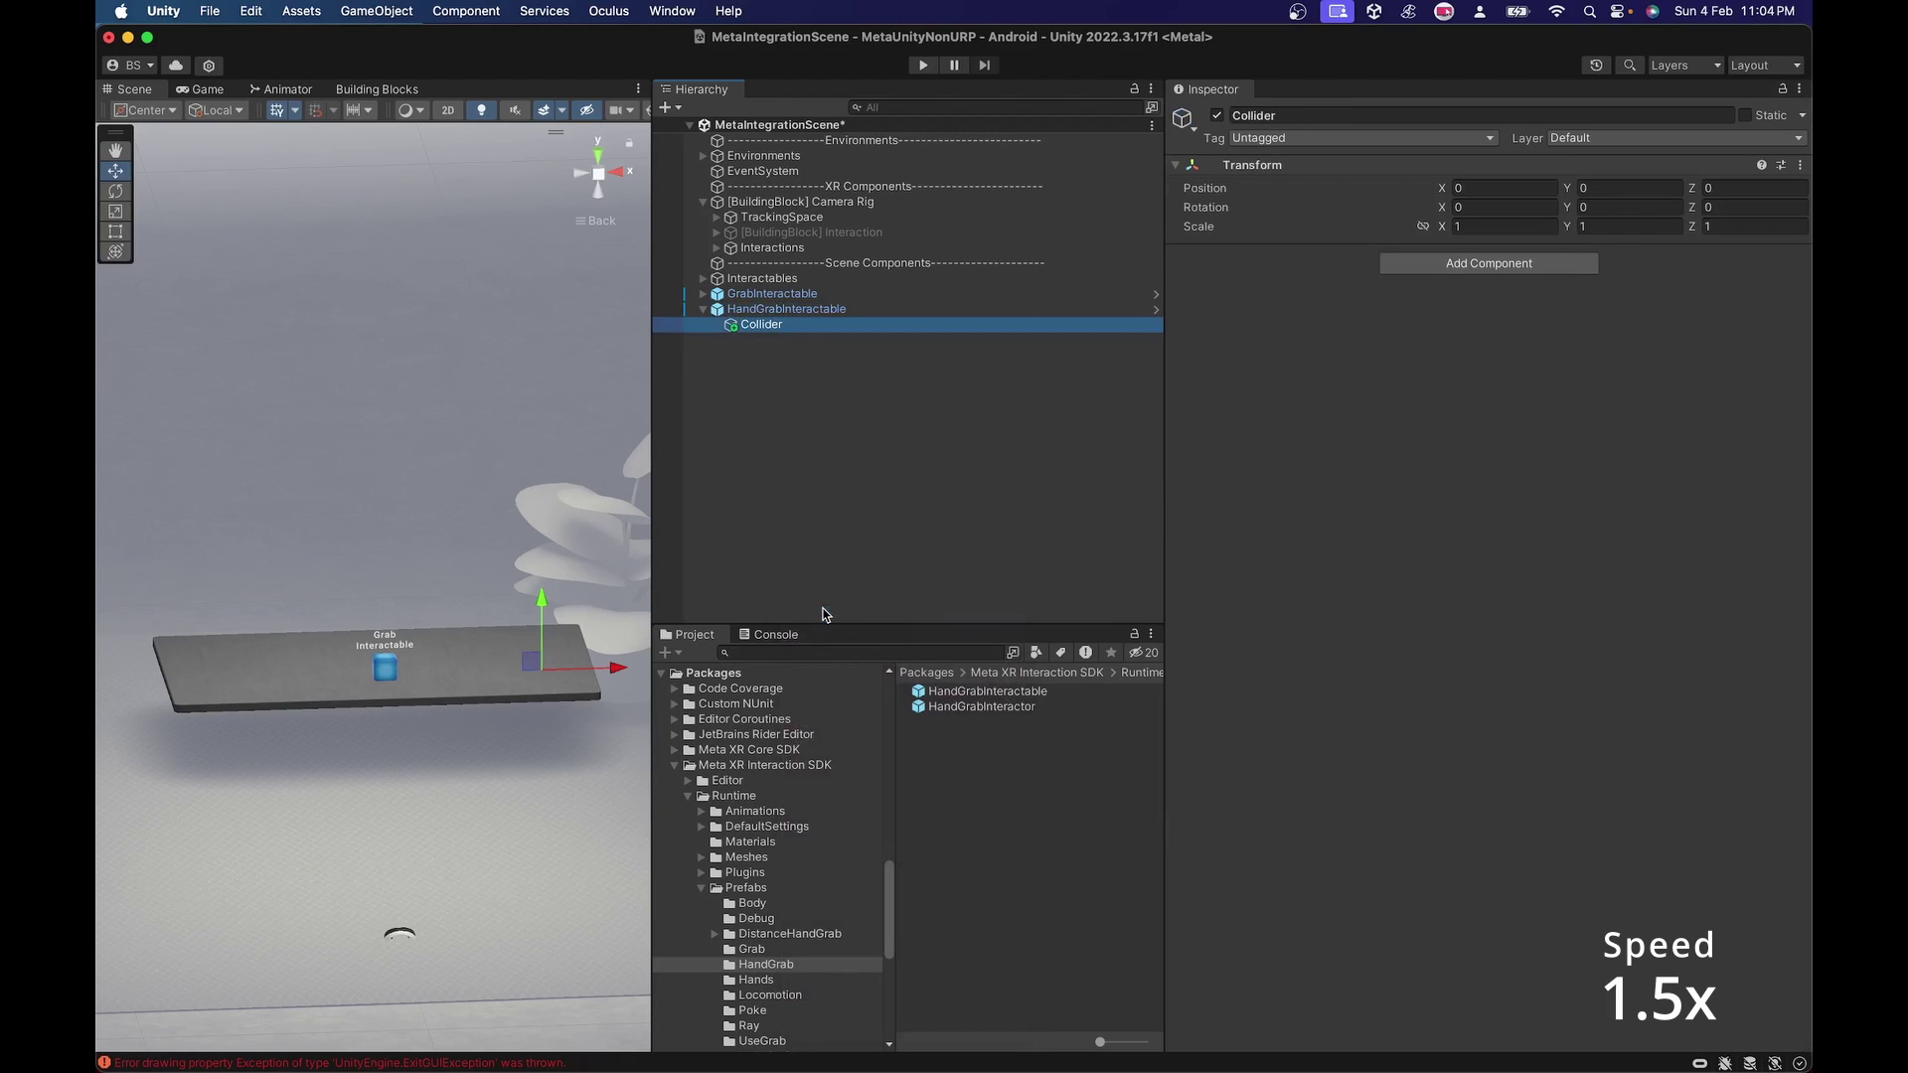
left_click(1516, 264)
type("box")
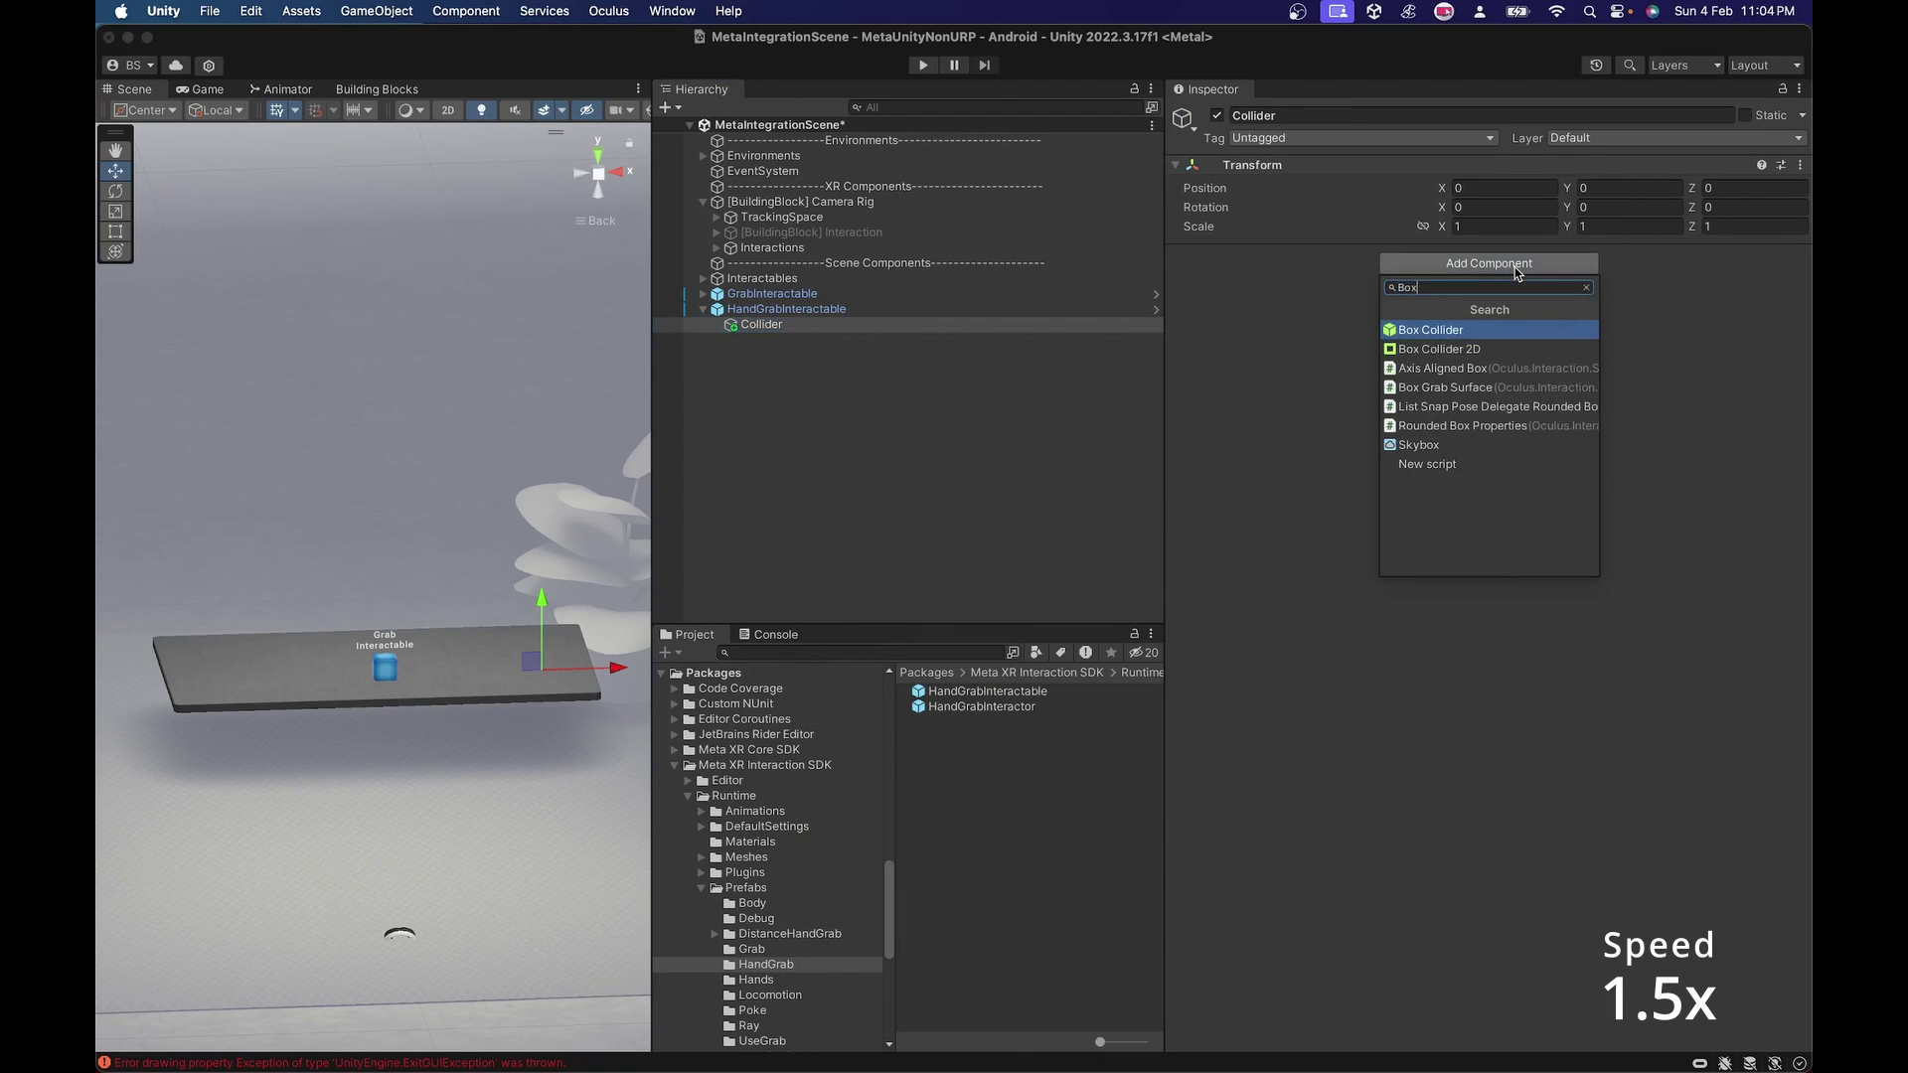
key("Return")
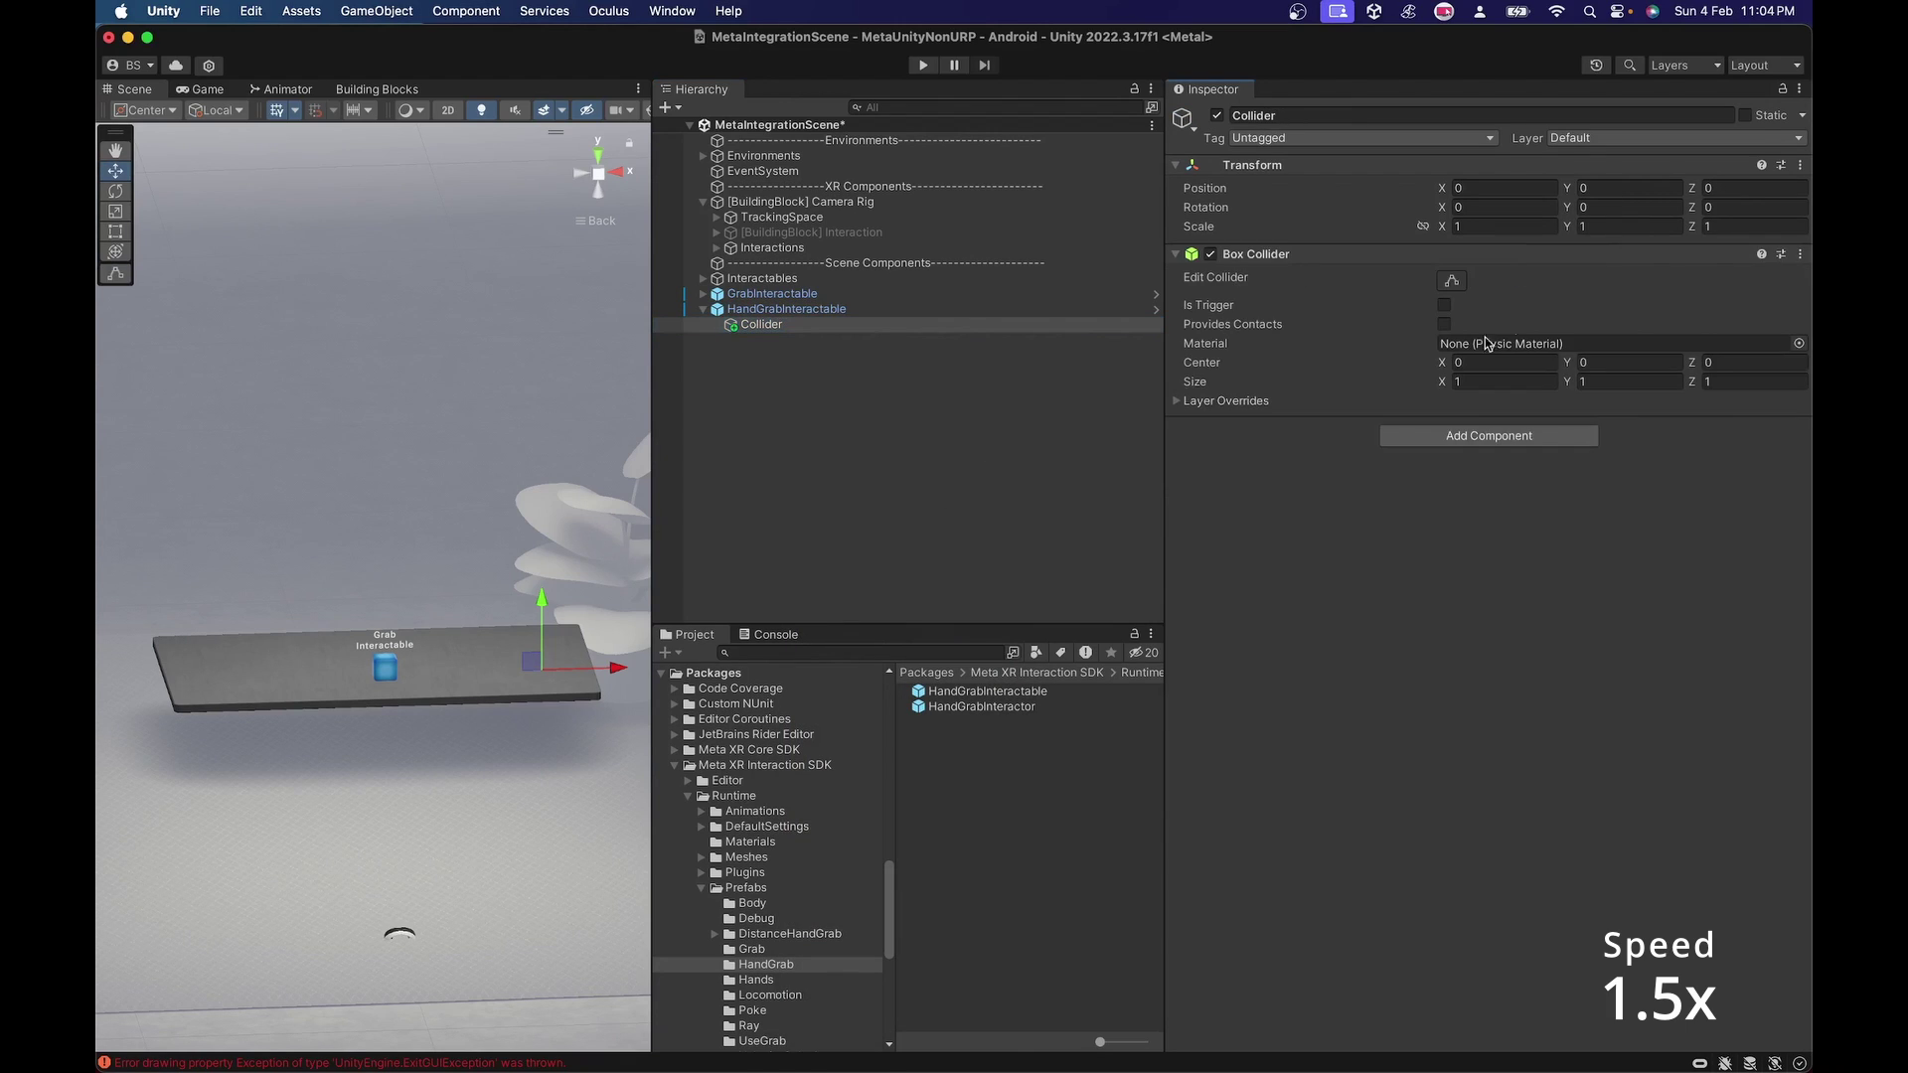
Step: Copy the Box Collider values from GrabInteractable's Collider child onto the Box Collider of HandGrabInteractable's Collider child
left_click(703, 294)
left_click(833, 310)
right_click(1254, 257)
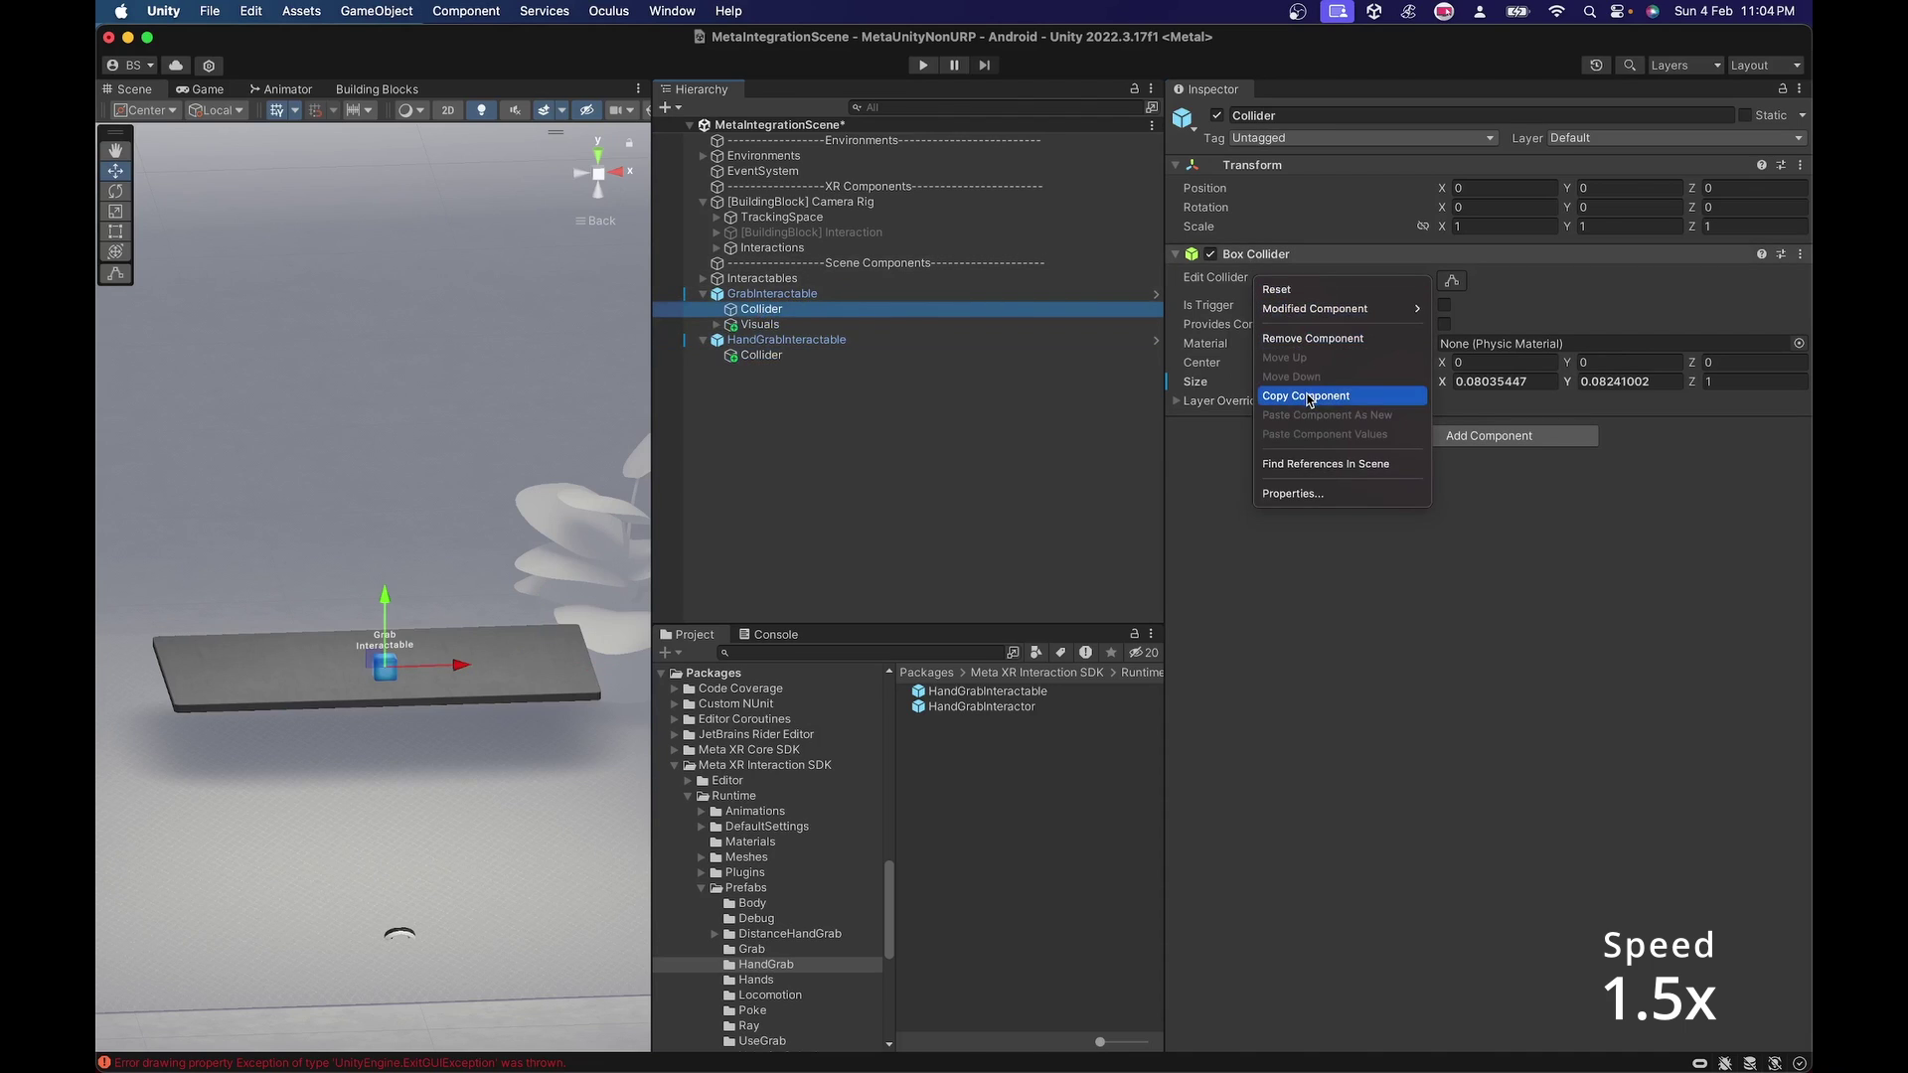
left_click(1321, 397)
left_click(775, 355)
right_click(1256, 259)
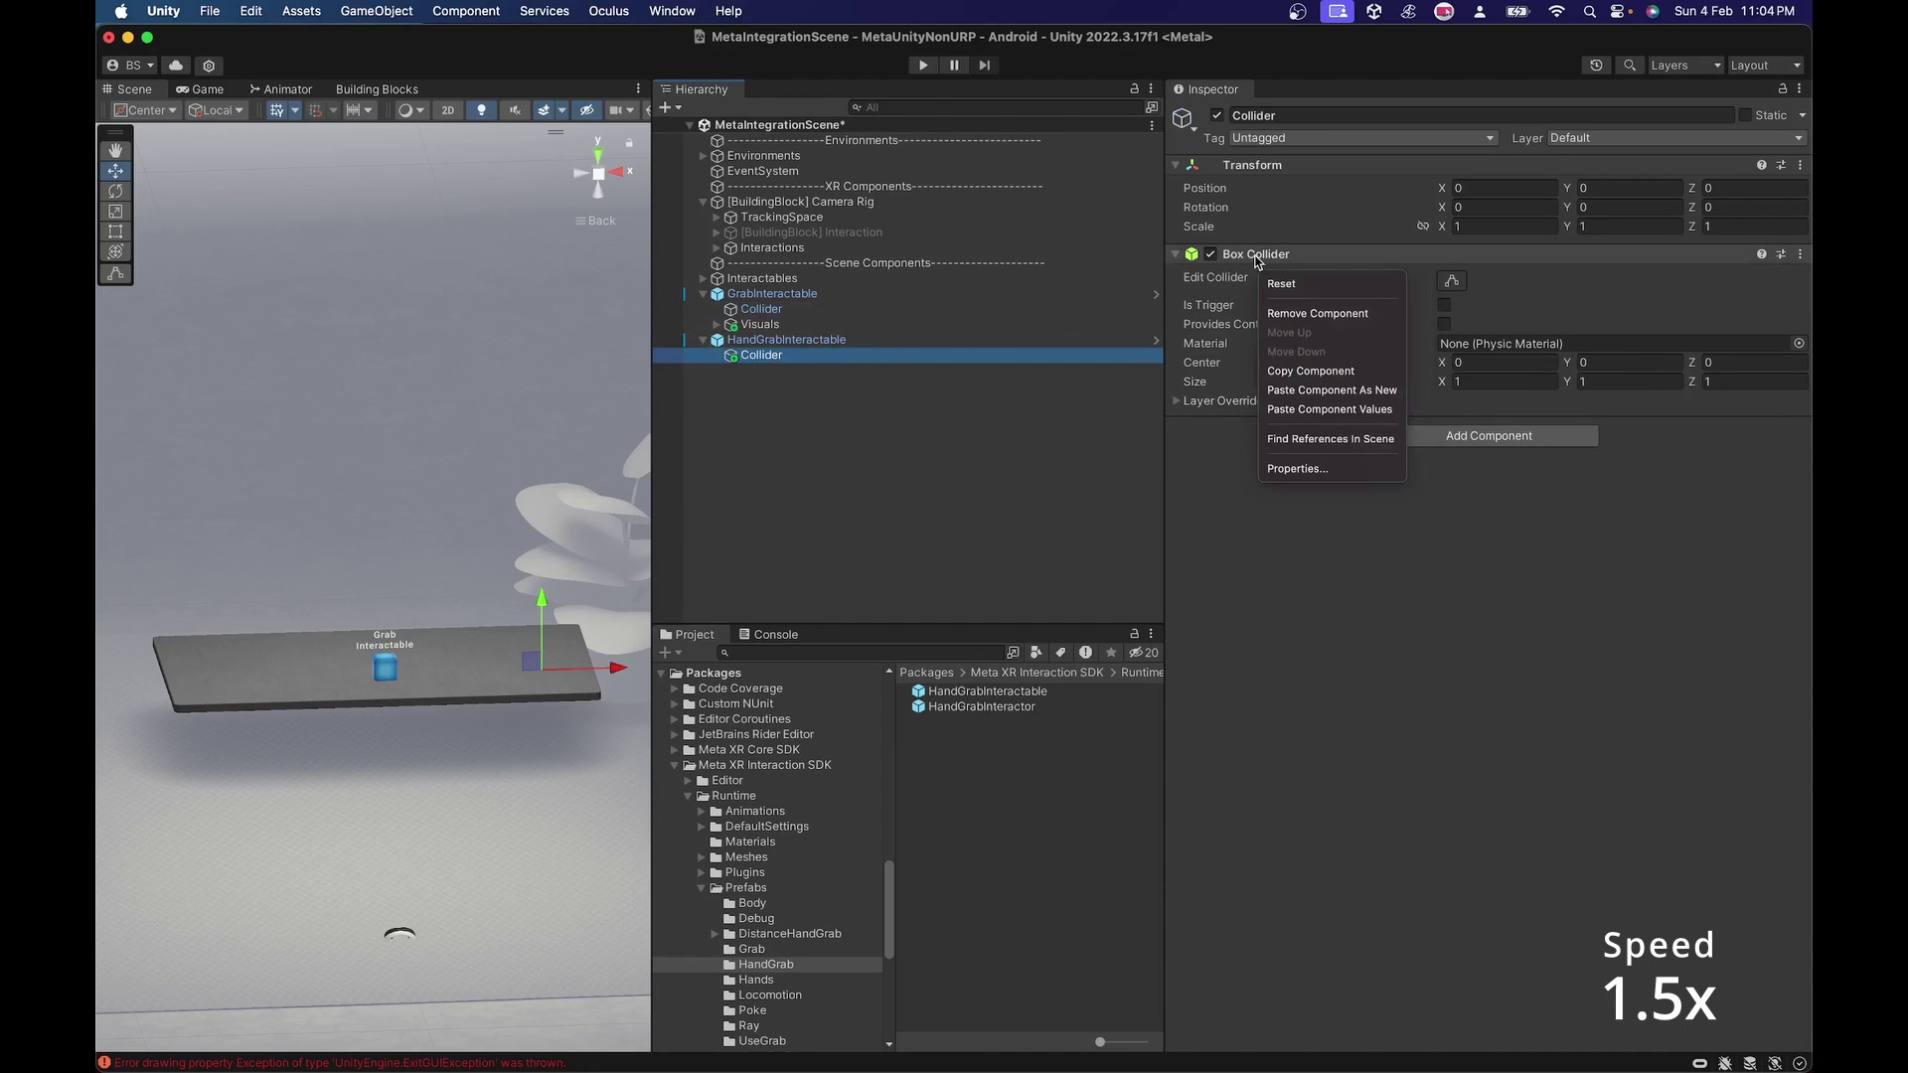
left_click(1332, 409)
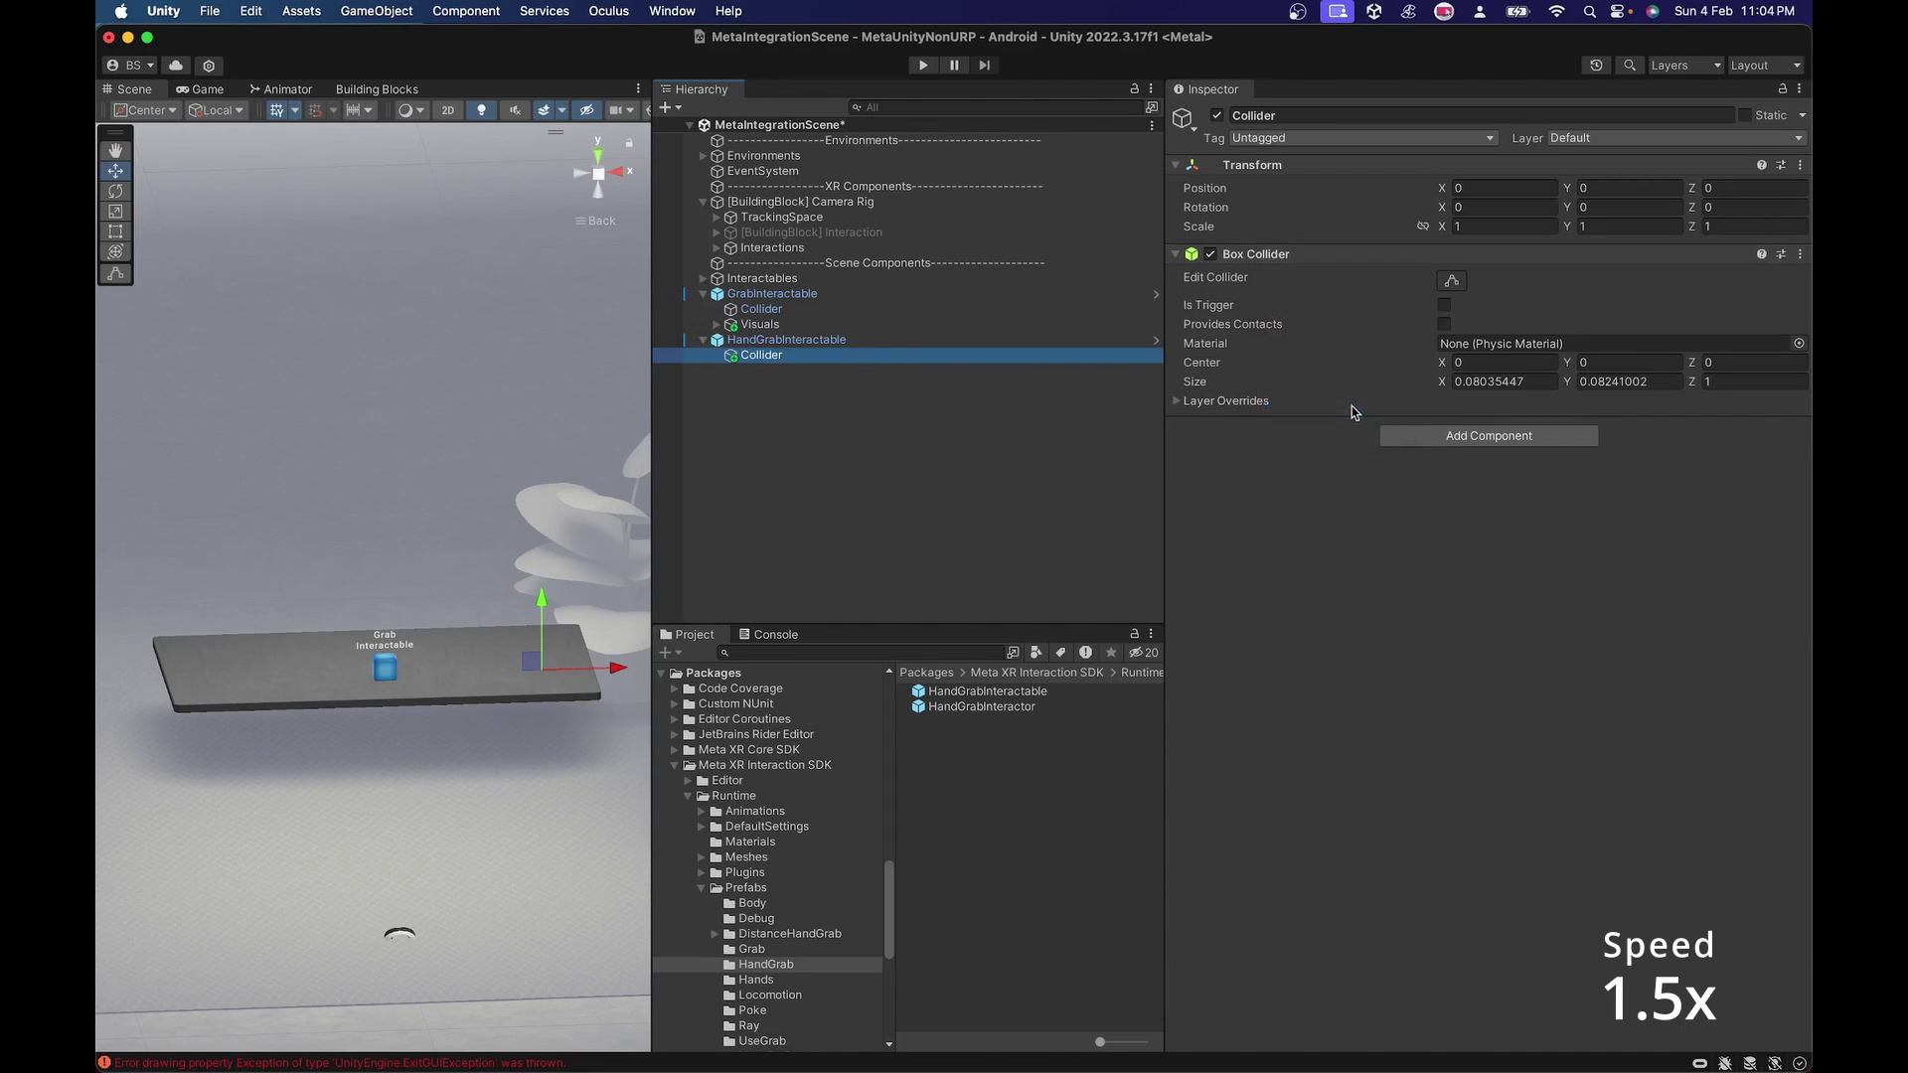
Step: Copy GrabInteractable's Visuals object and paste it as a child of HandGrabInteractable
left_click(757, 326)
right_click(760, 326)
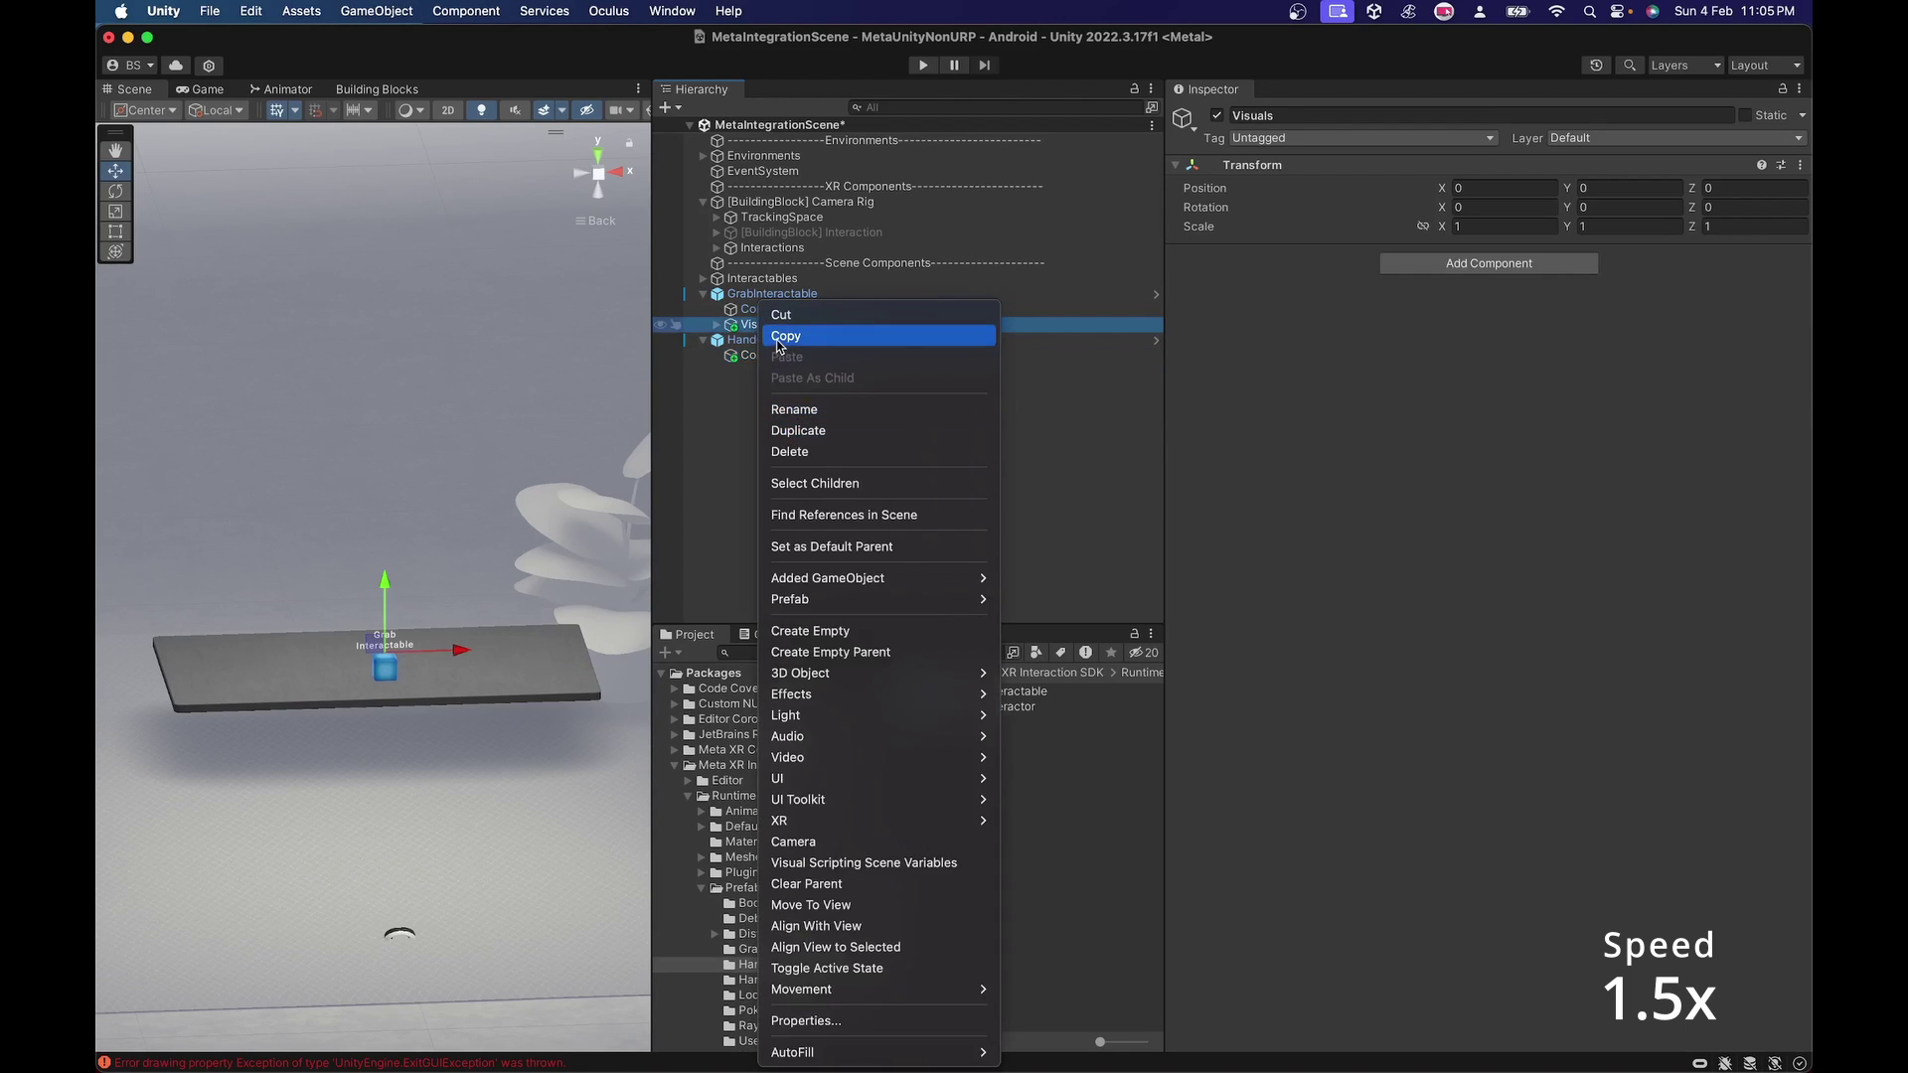
left_click(772, 341)
right_click(772, 343)
left_click(815, 417)
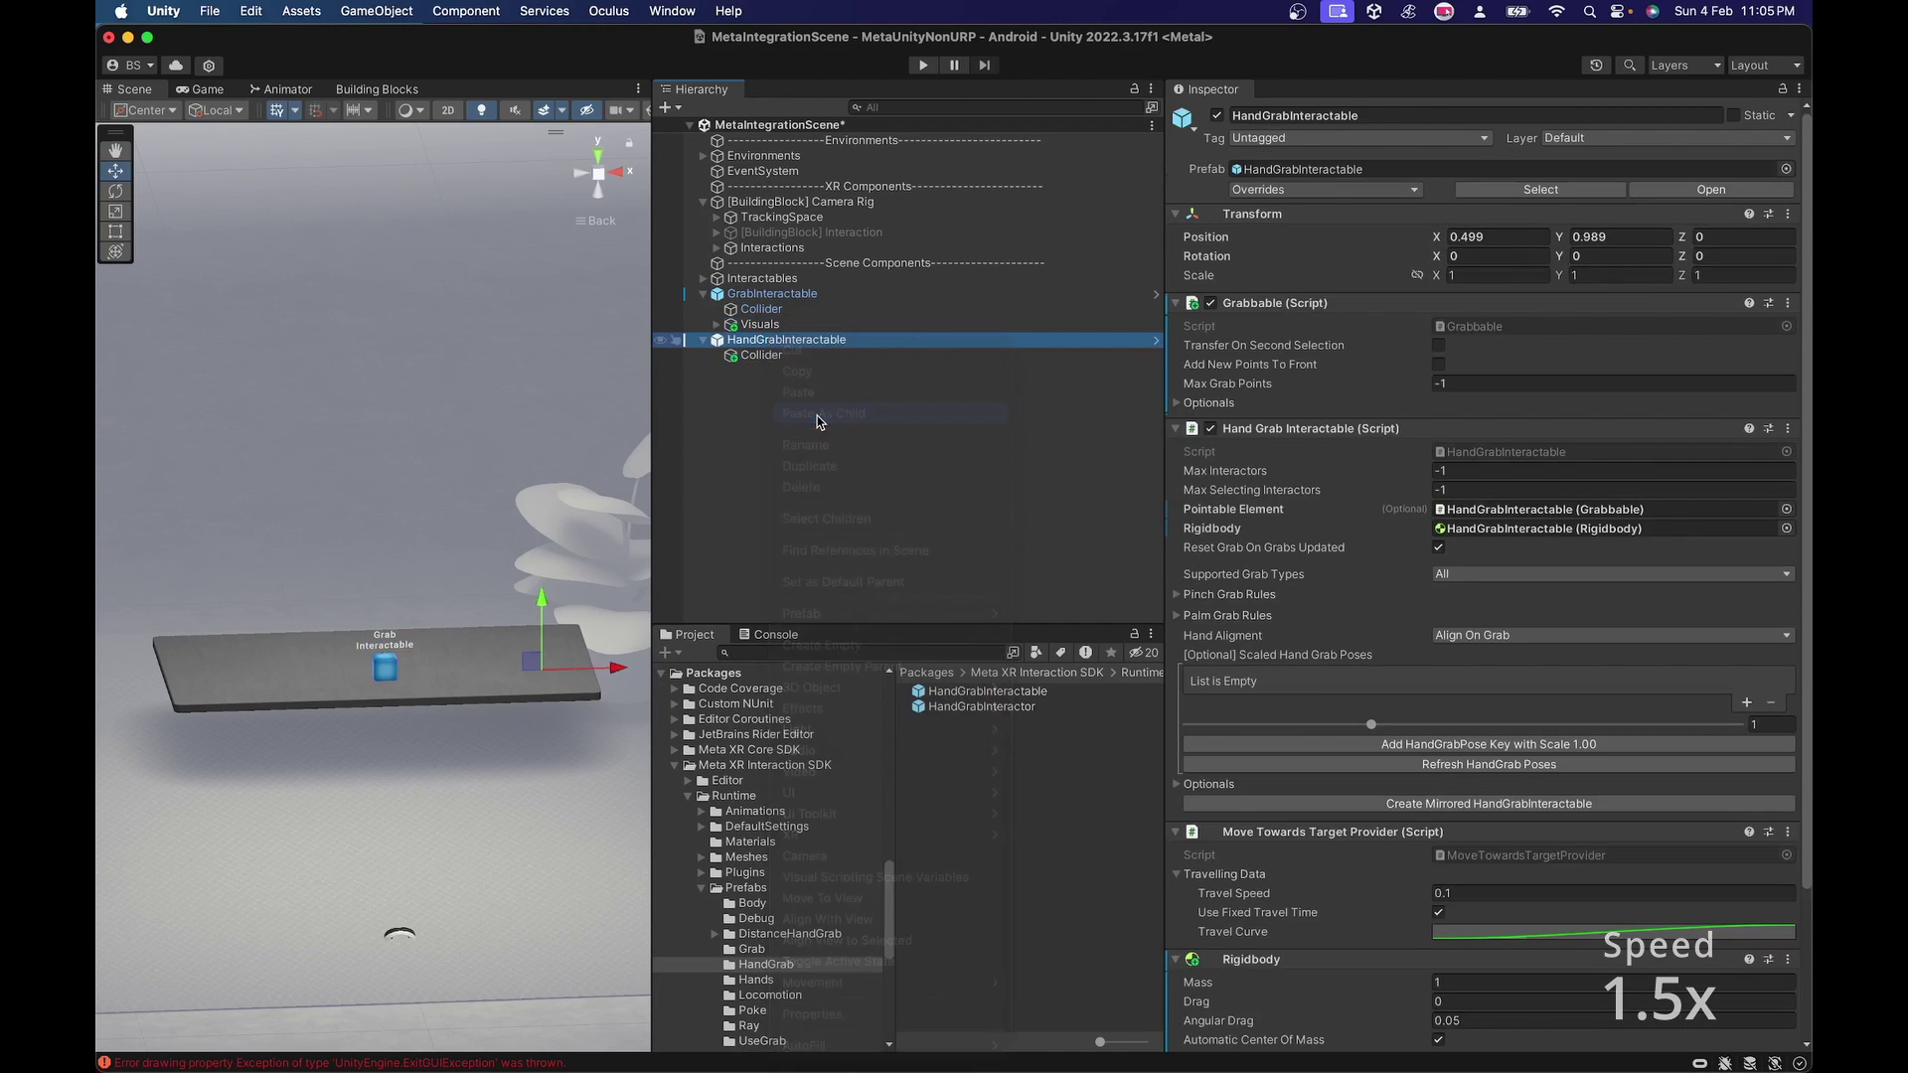
Step: Set Max Selecting Interactors to 1 in HandGrabInteractable's Hand Grab Interactable script
left_click(770, 341)
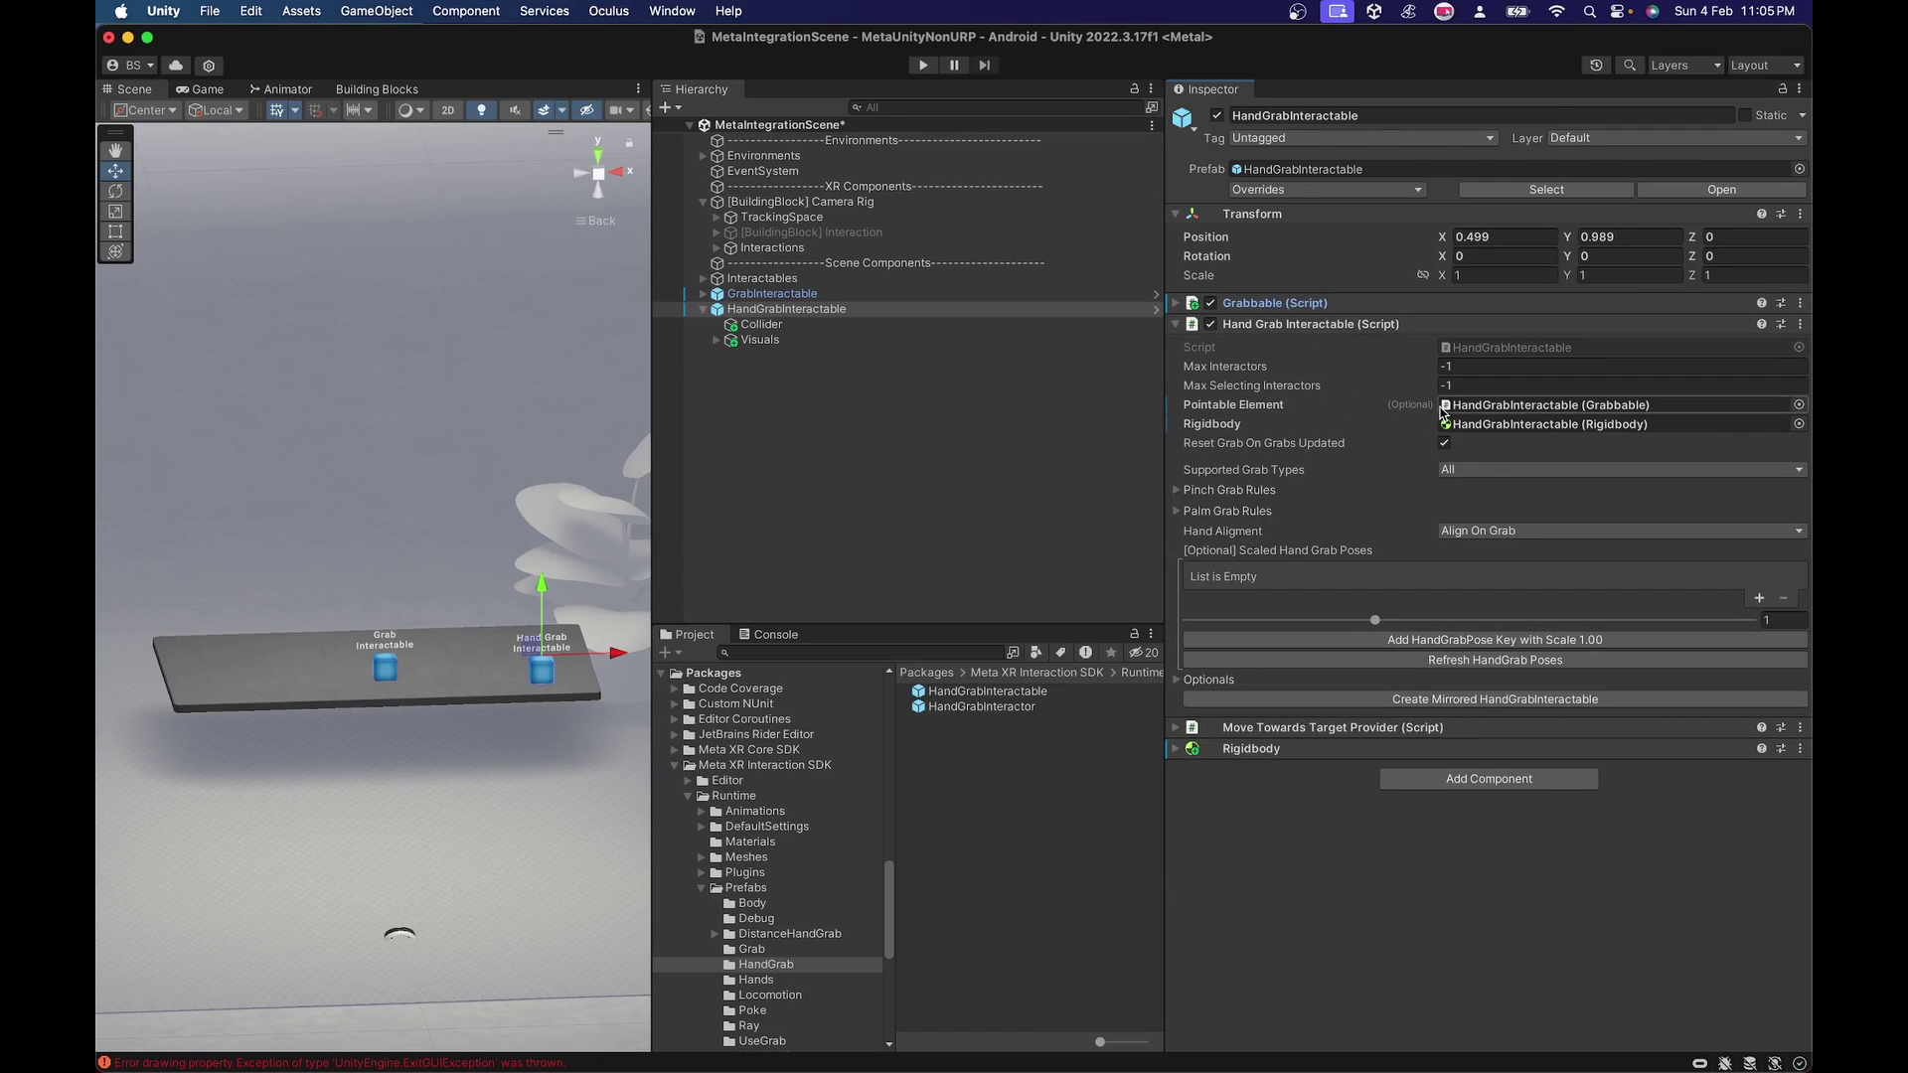
left_click(1491, 385)
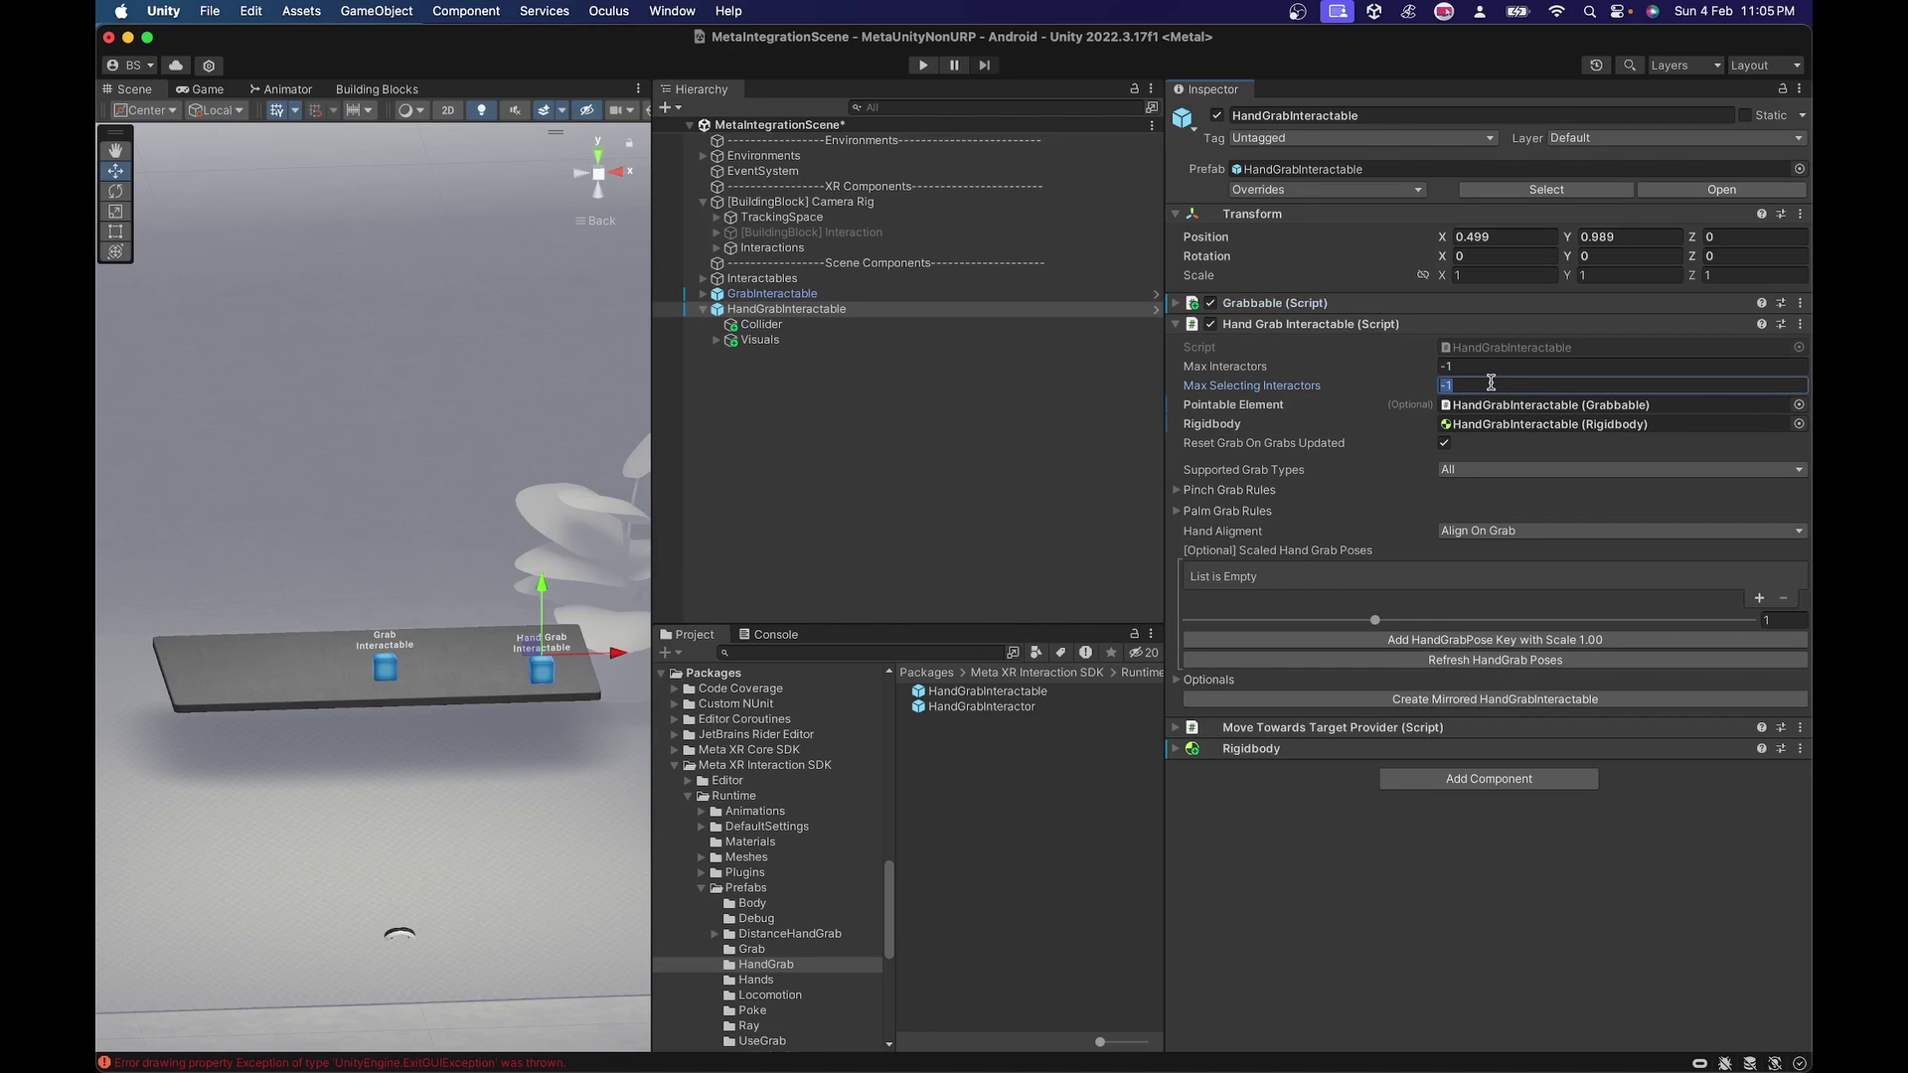
type("1")
Step: Examine the Supported Grab Types options and the Pinch and Palm Grab Rules of the Hand Grab Interactable script
left_click(1467, 476)
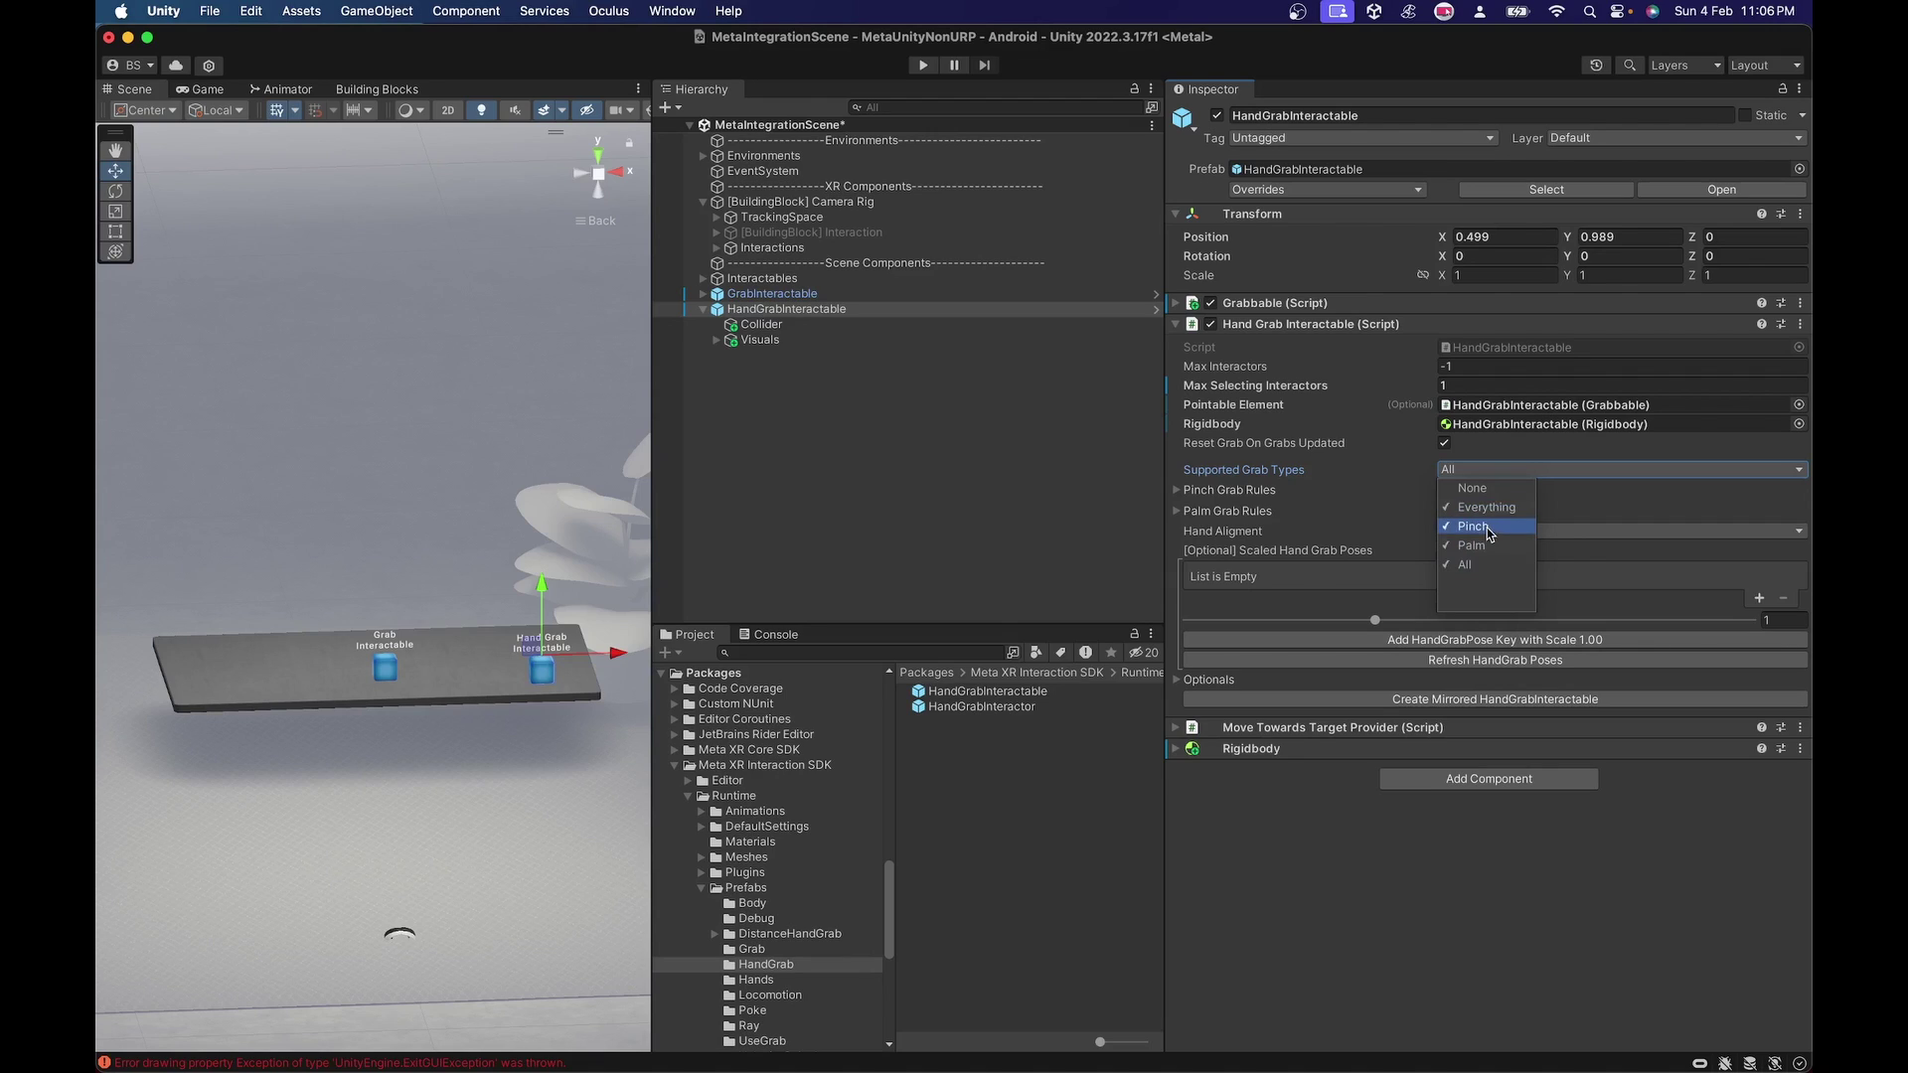
left_click(1405, 517)
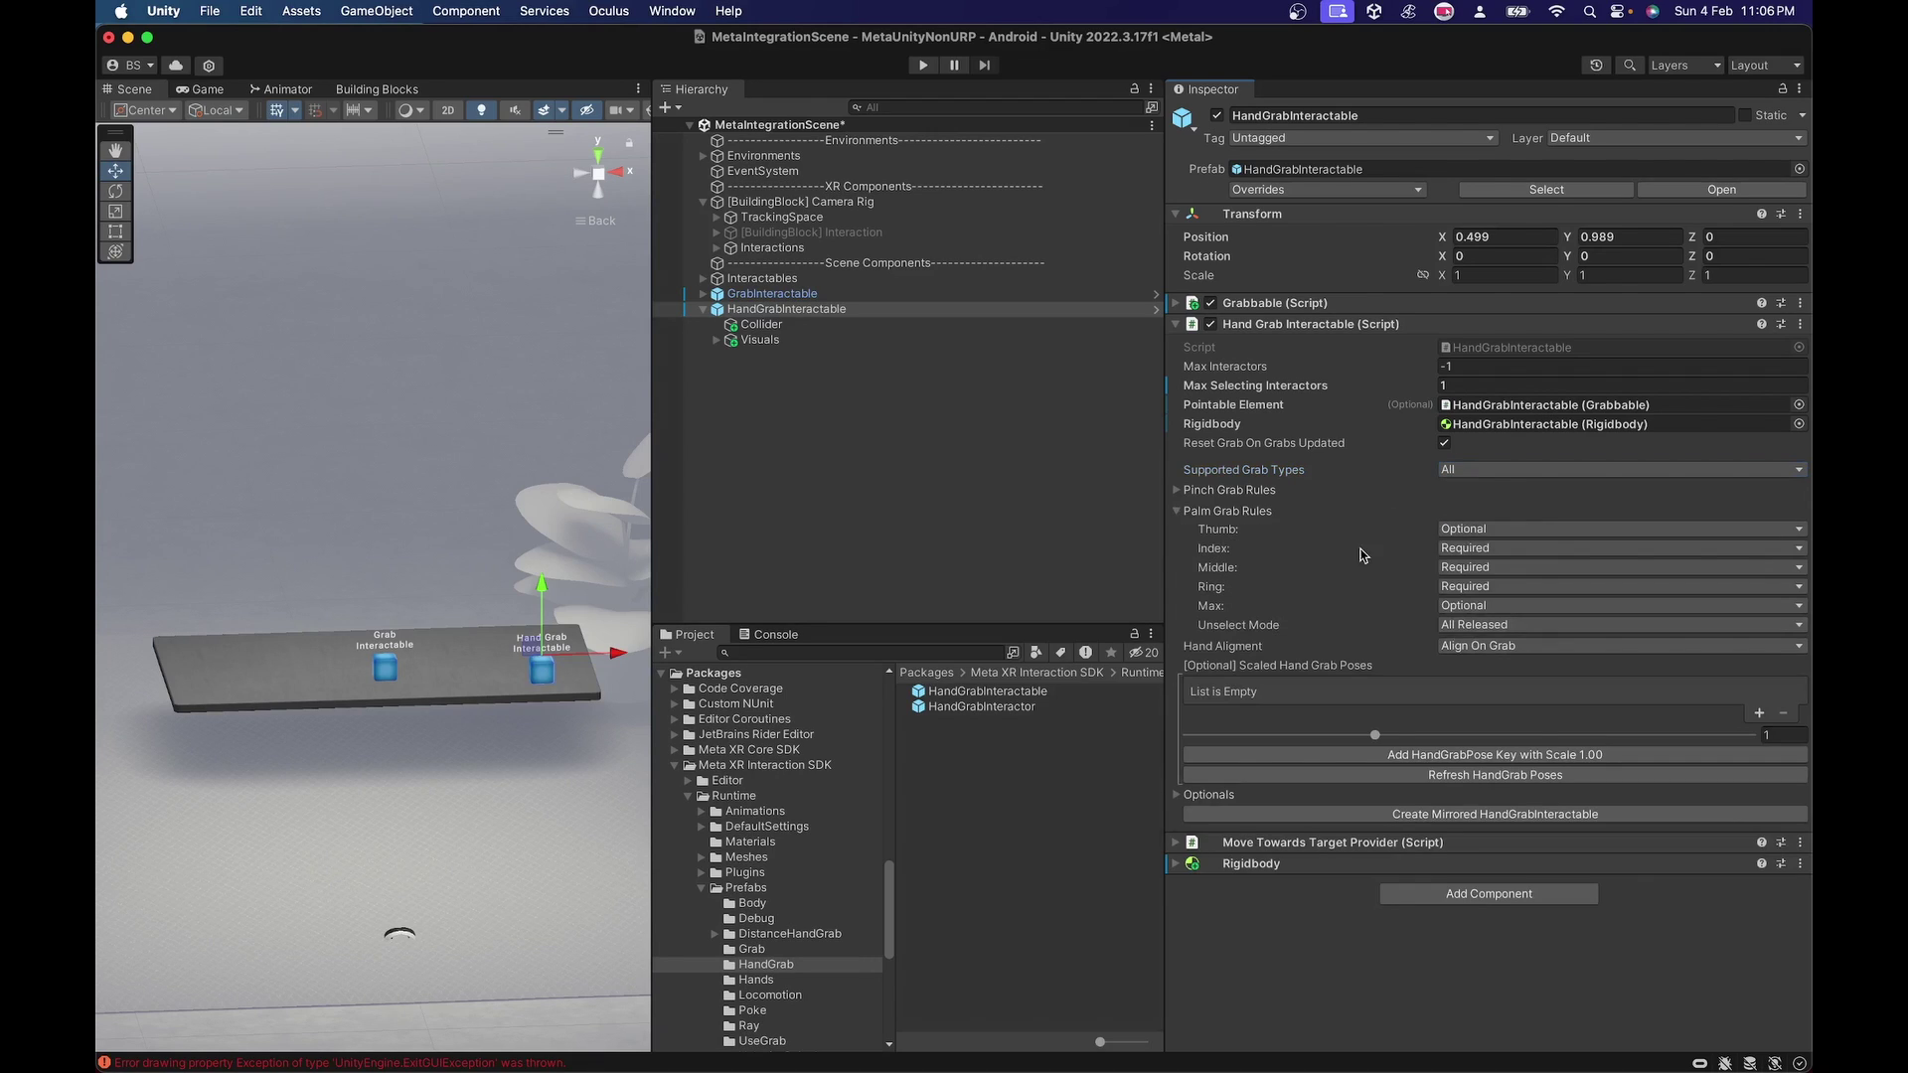
left_click(1178, 512)
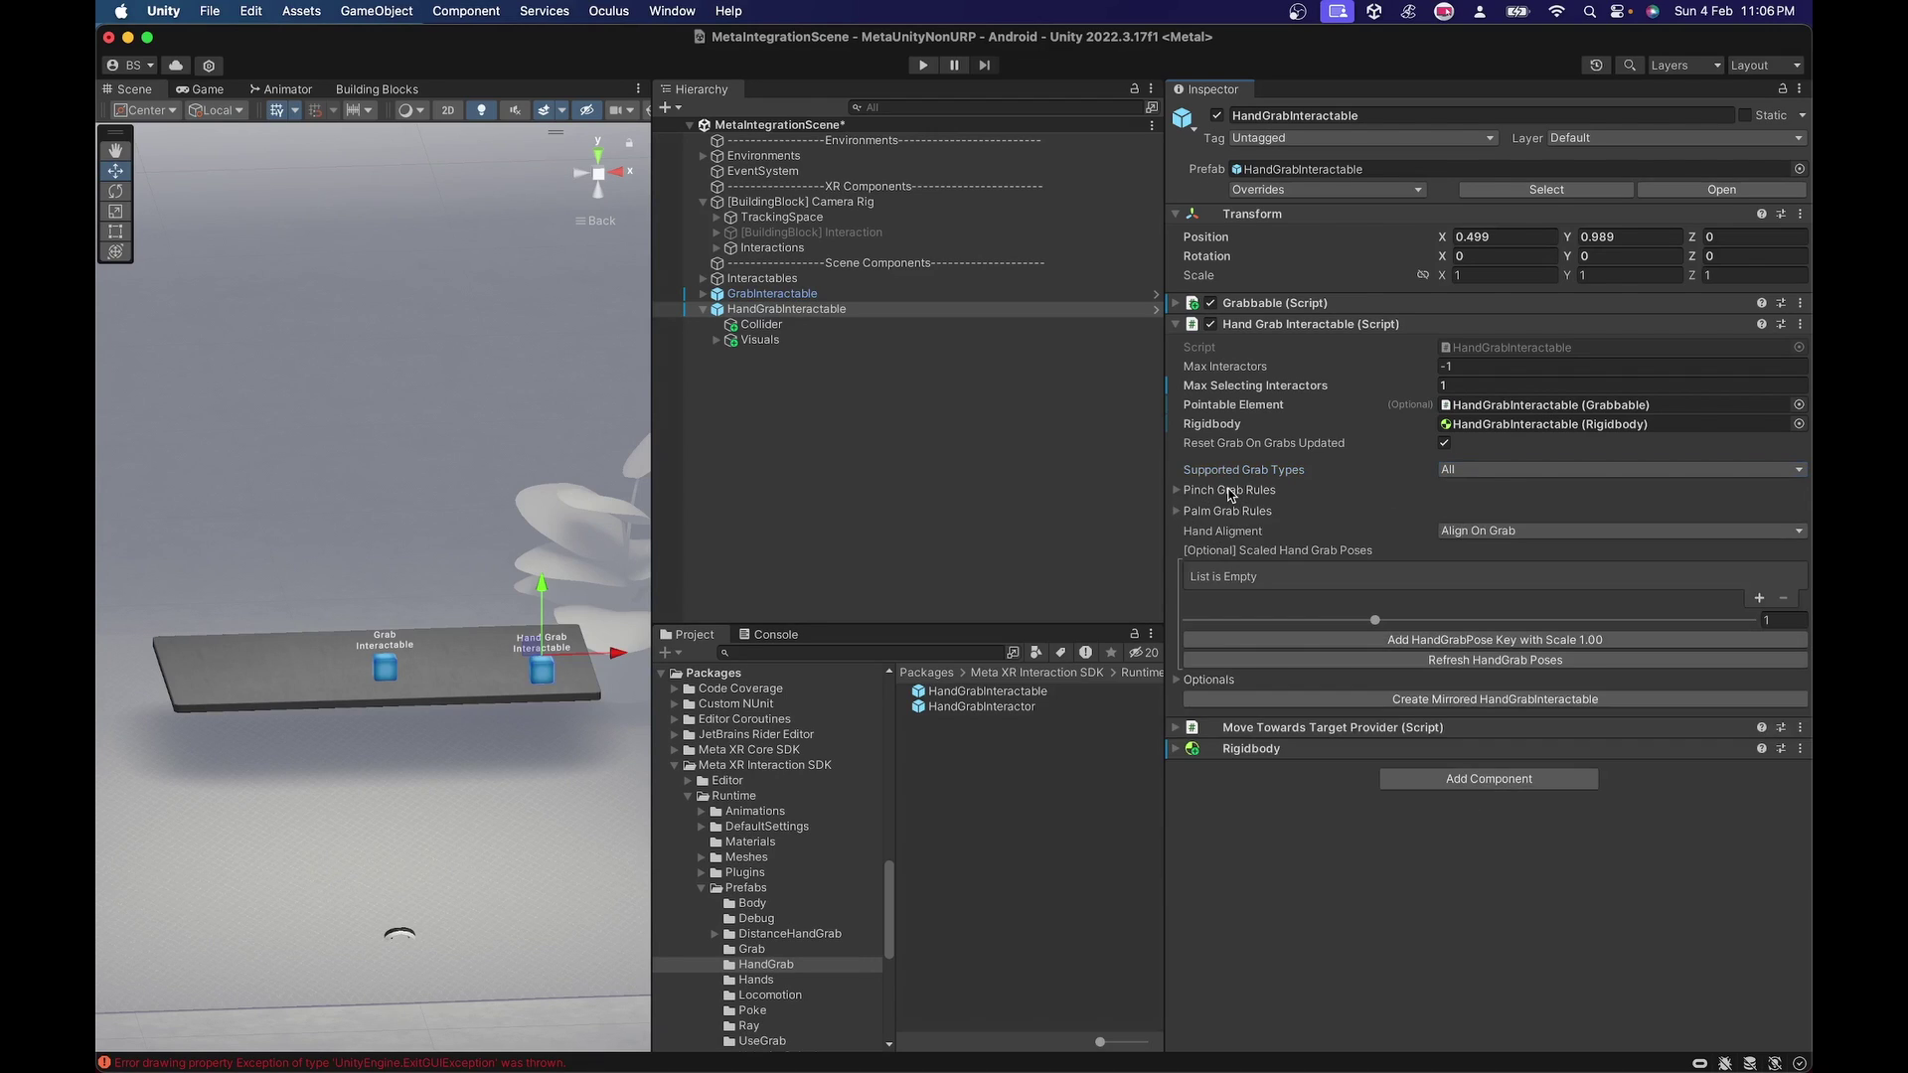
left_click(1177, 491)
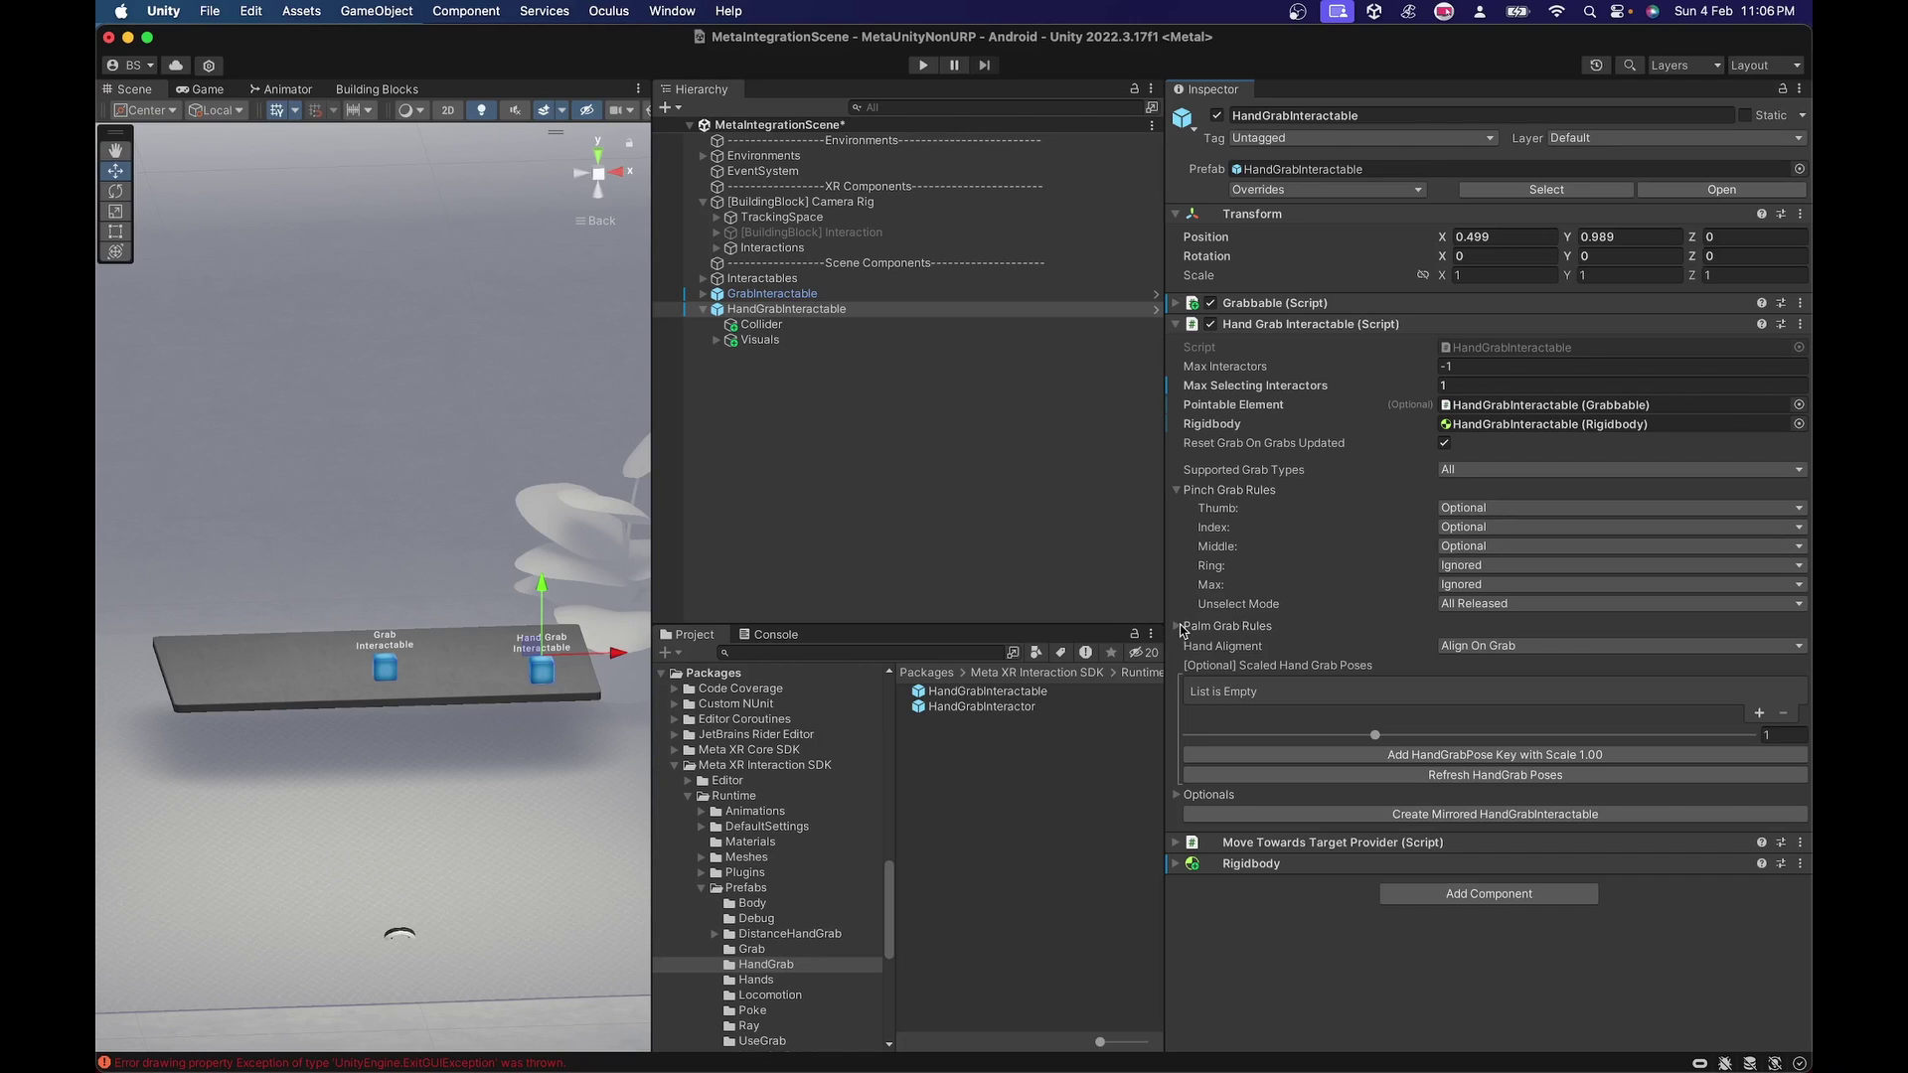
left_click(1178, 490)
left_click(1178, 511)
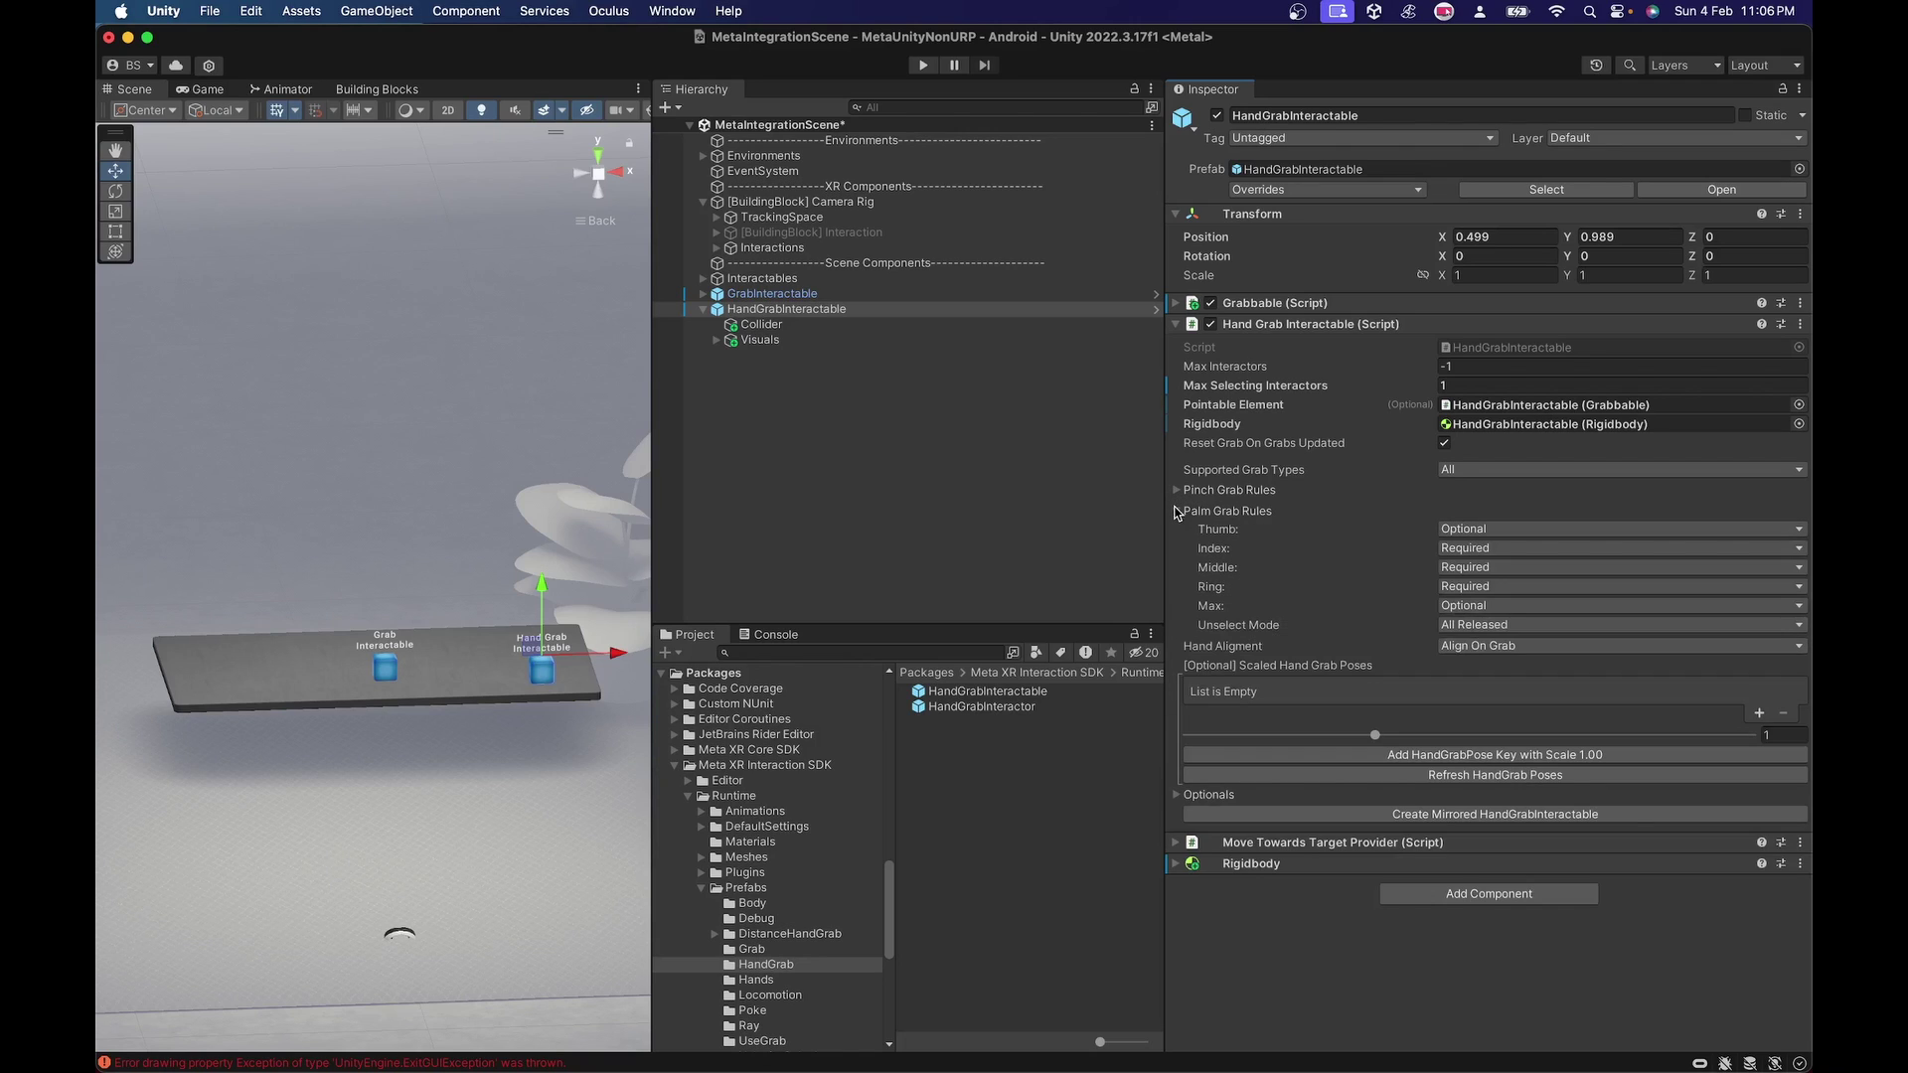
left_click(1176, 490)
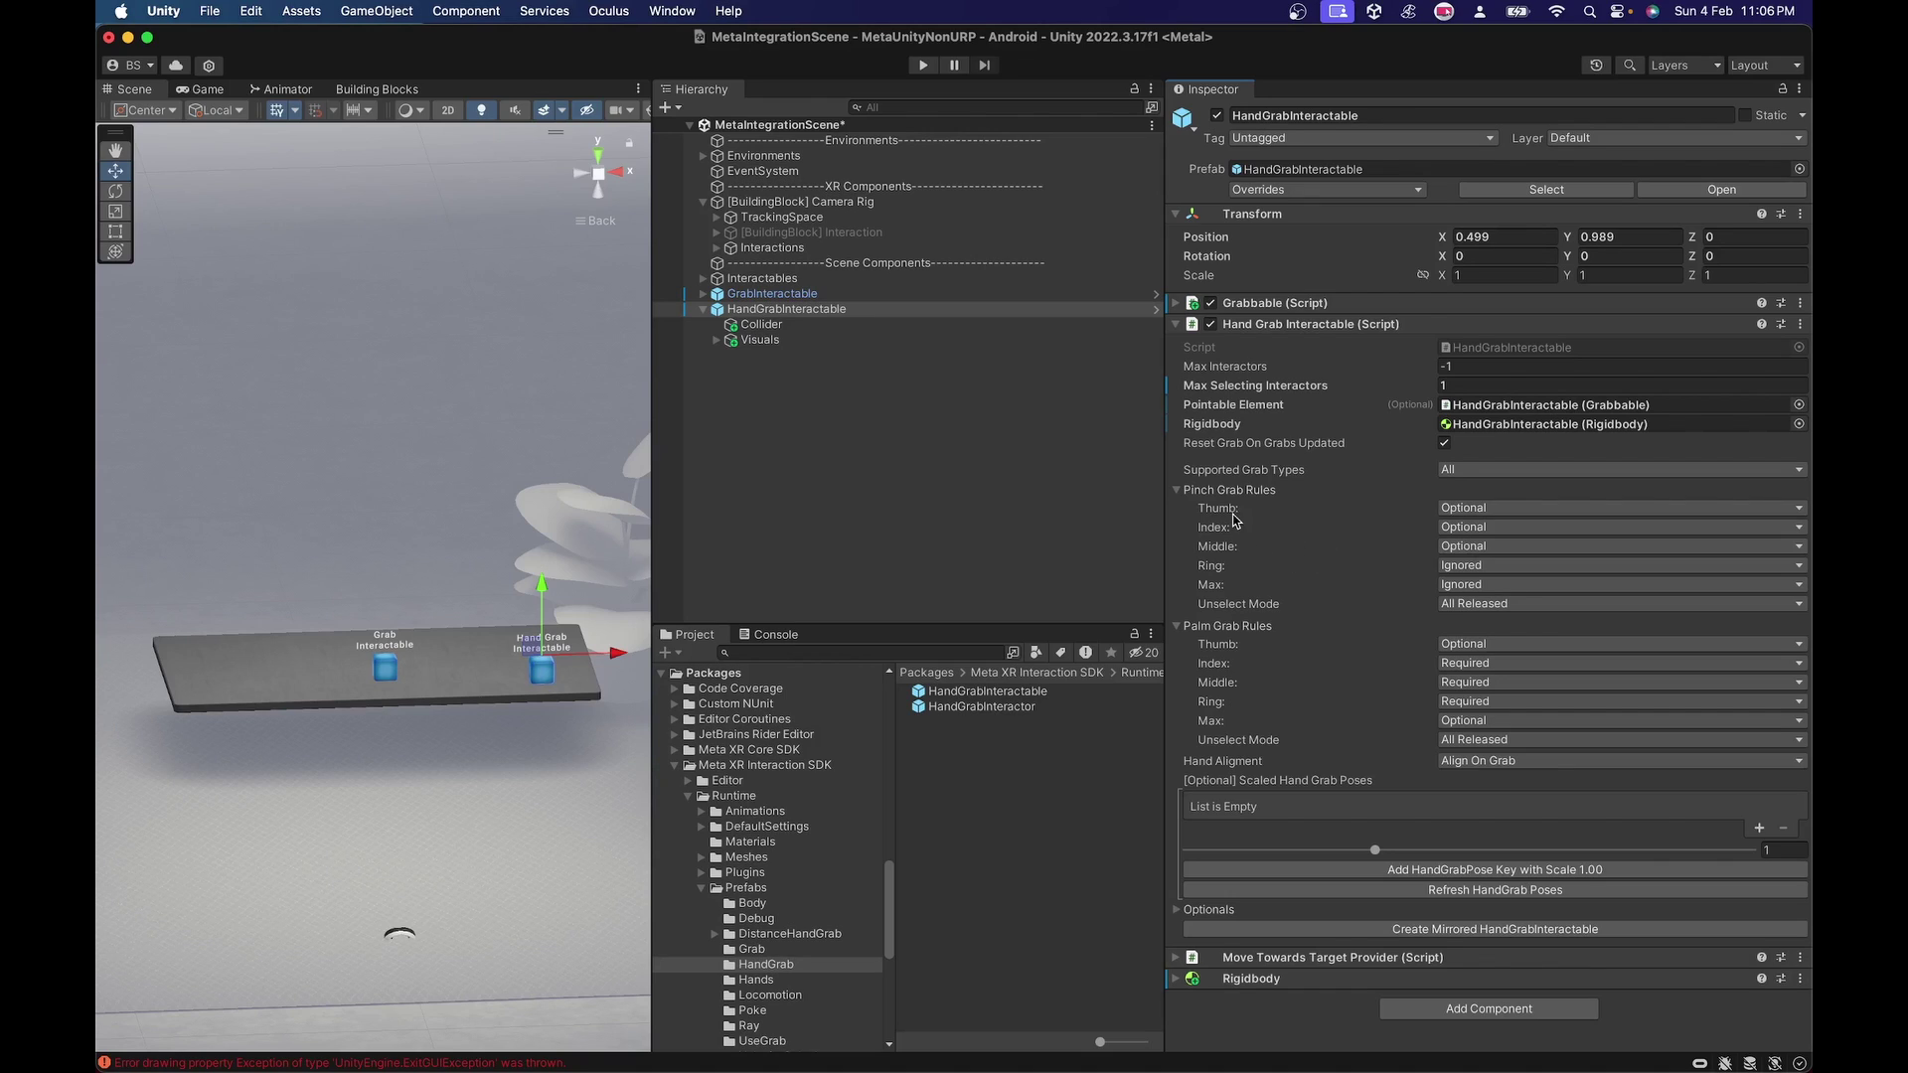
Step: Set both Thumb and Index to Required in the Pinch Grab Rules, and collapse the pinch and palm rule sections
left_click(1480, 517)
left_click(1493, 539)
left_click(1451, 531)
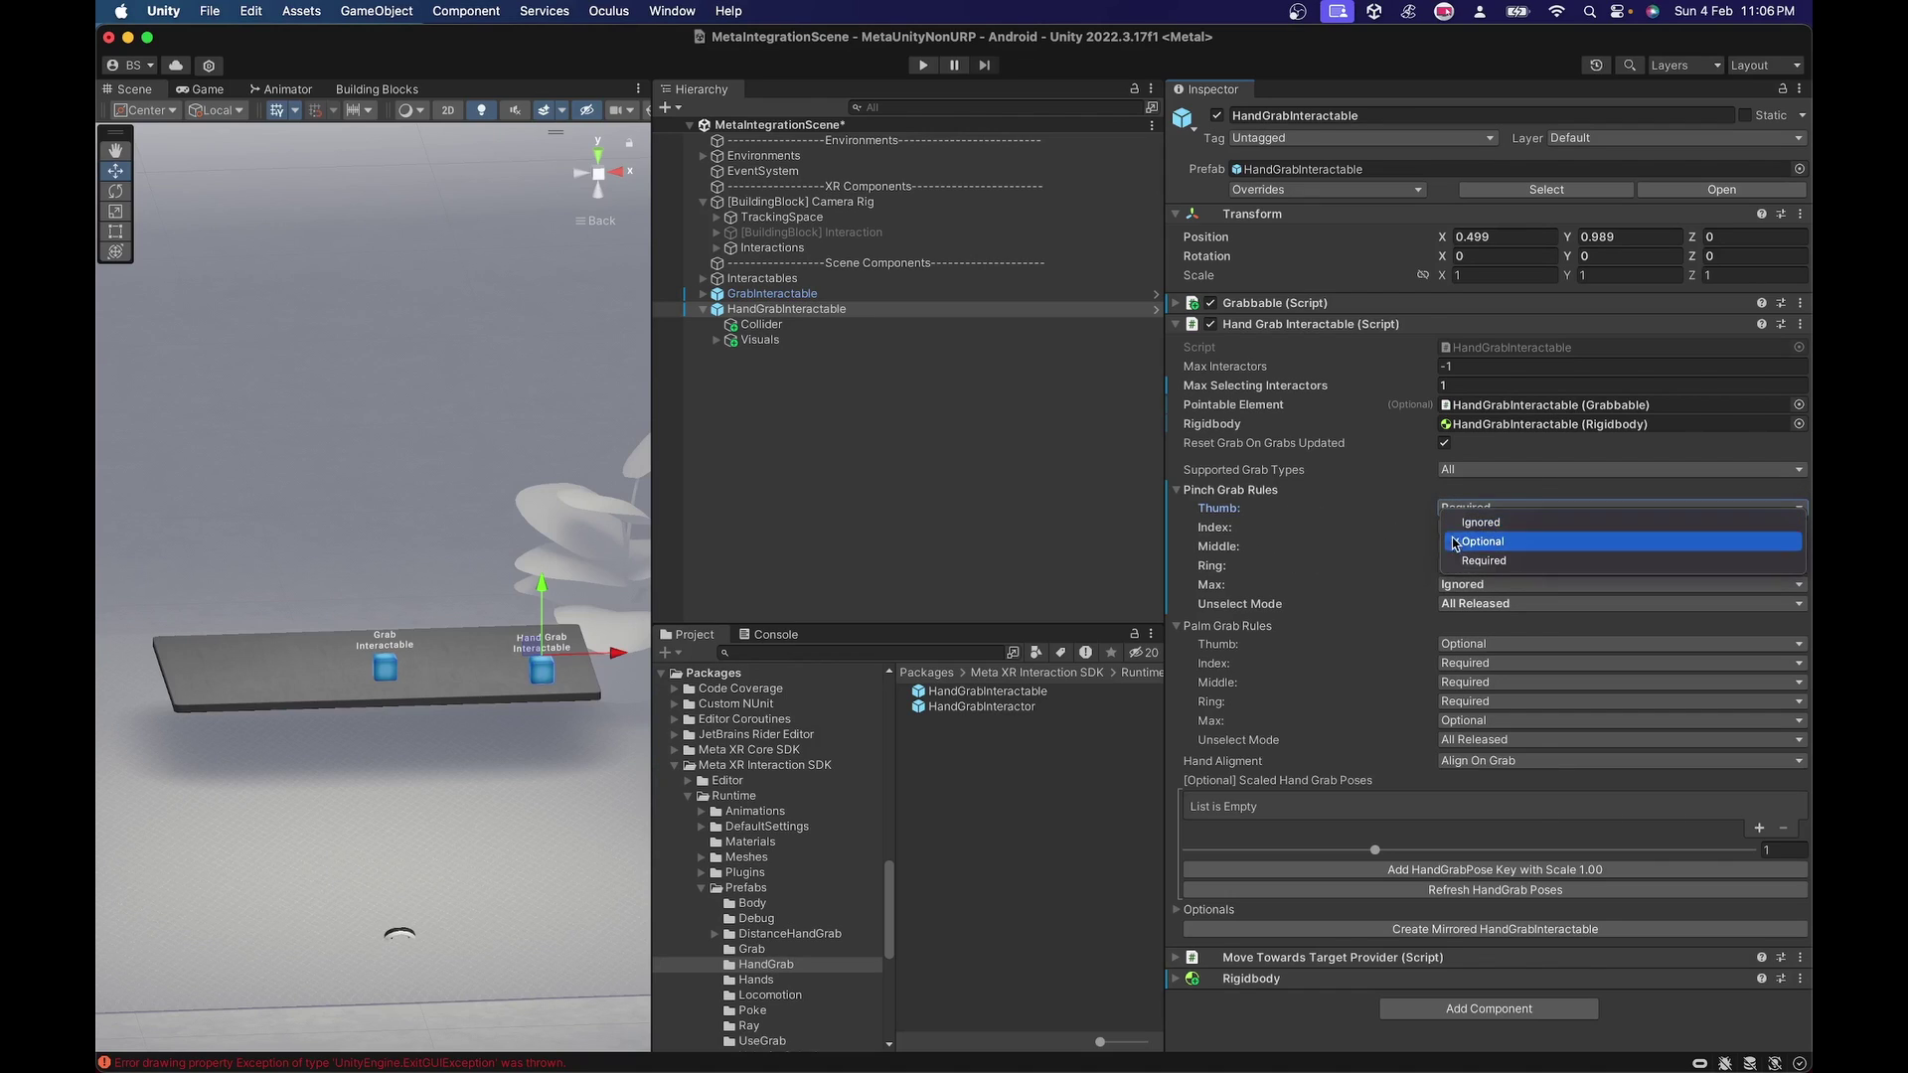
left_click(1472, 562)
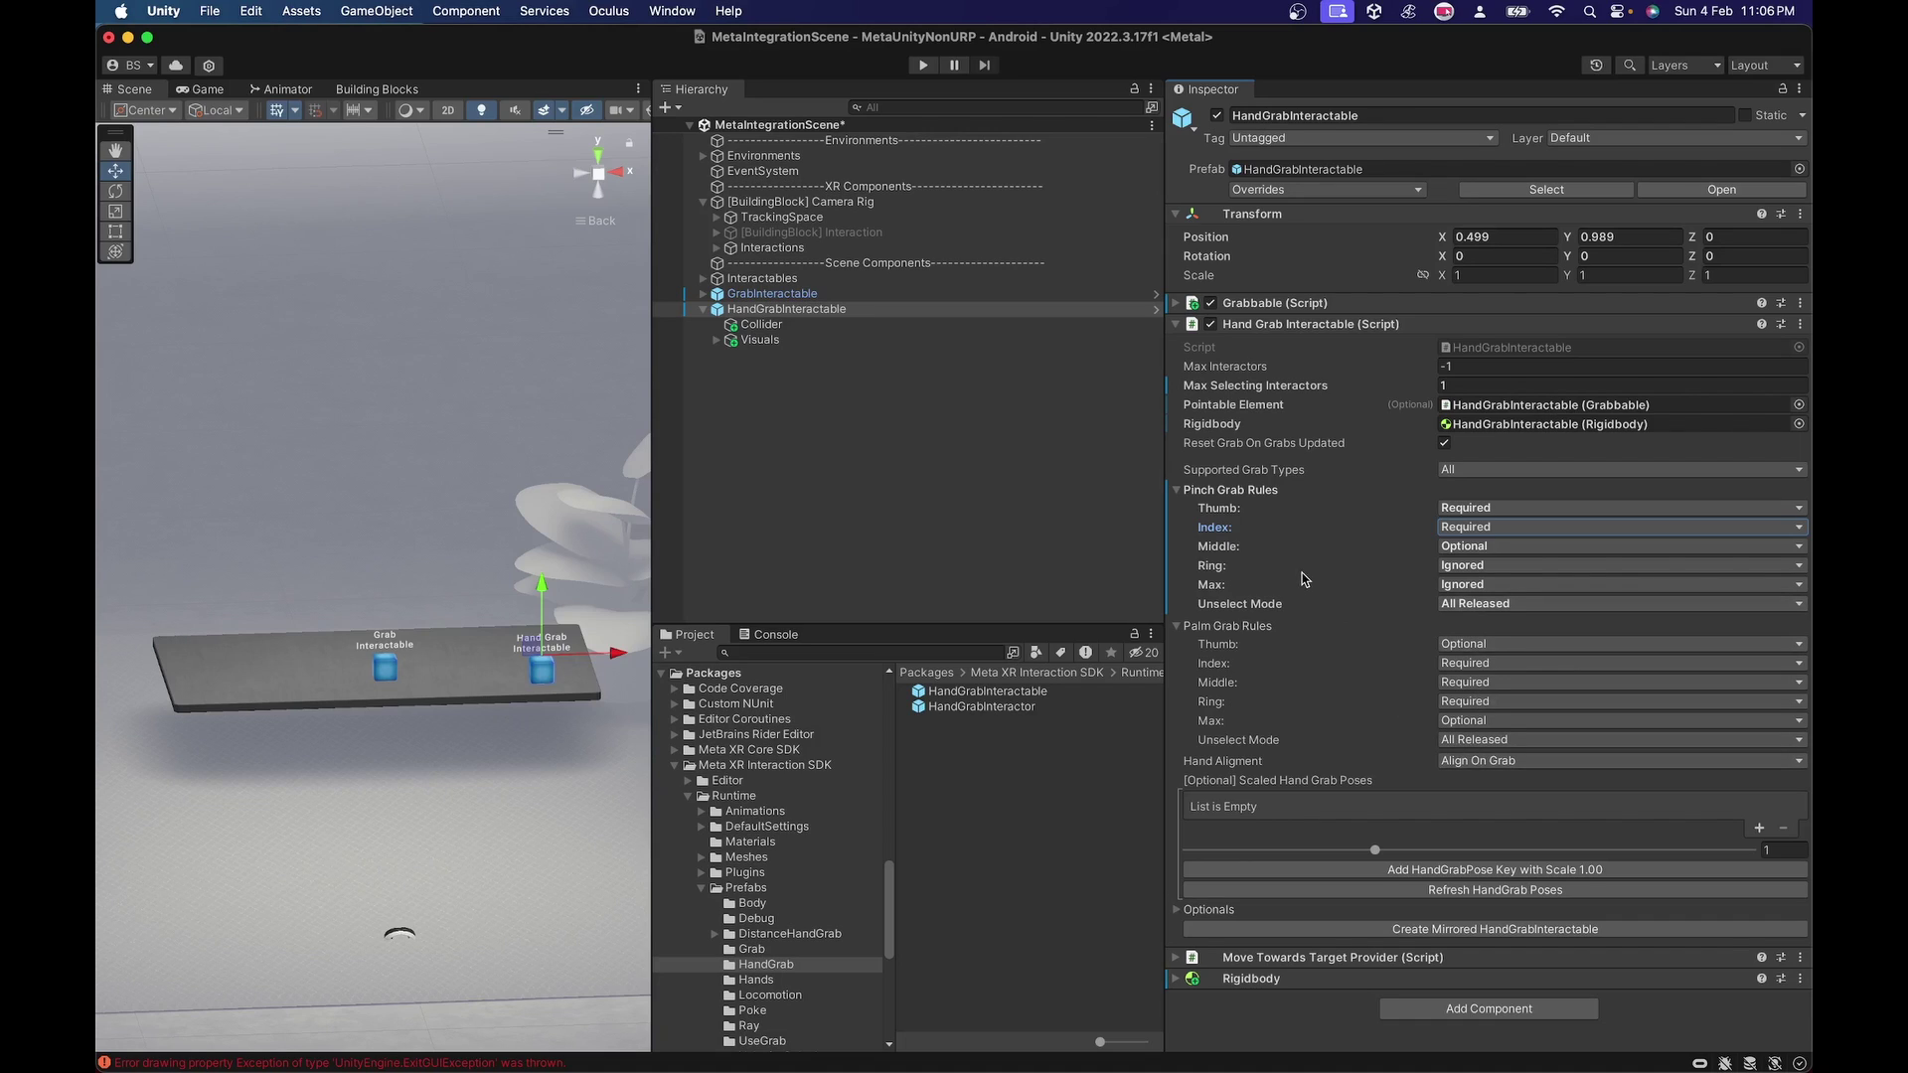
left_click(1178, 627)
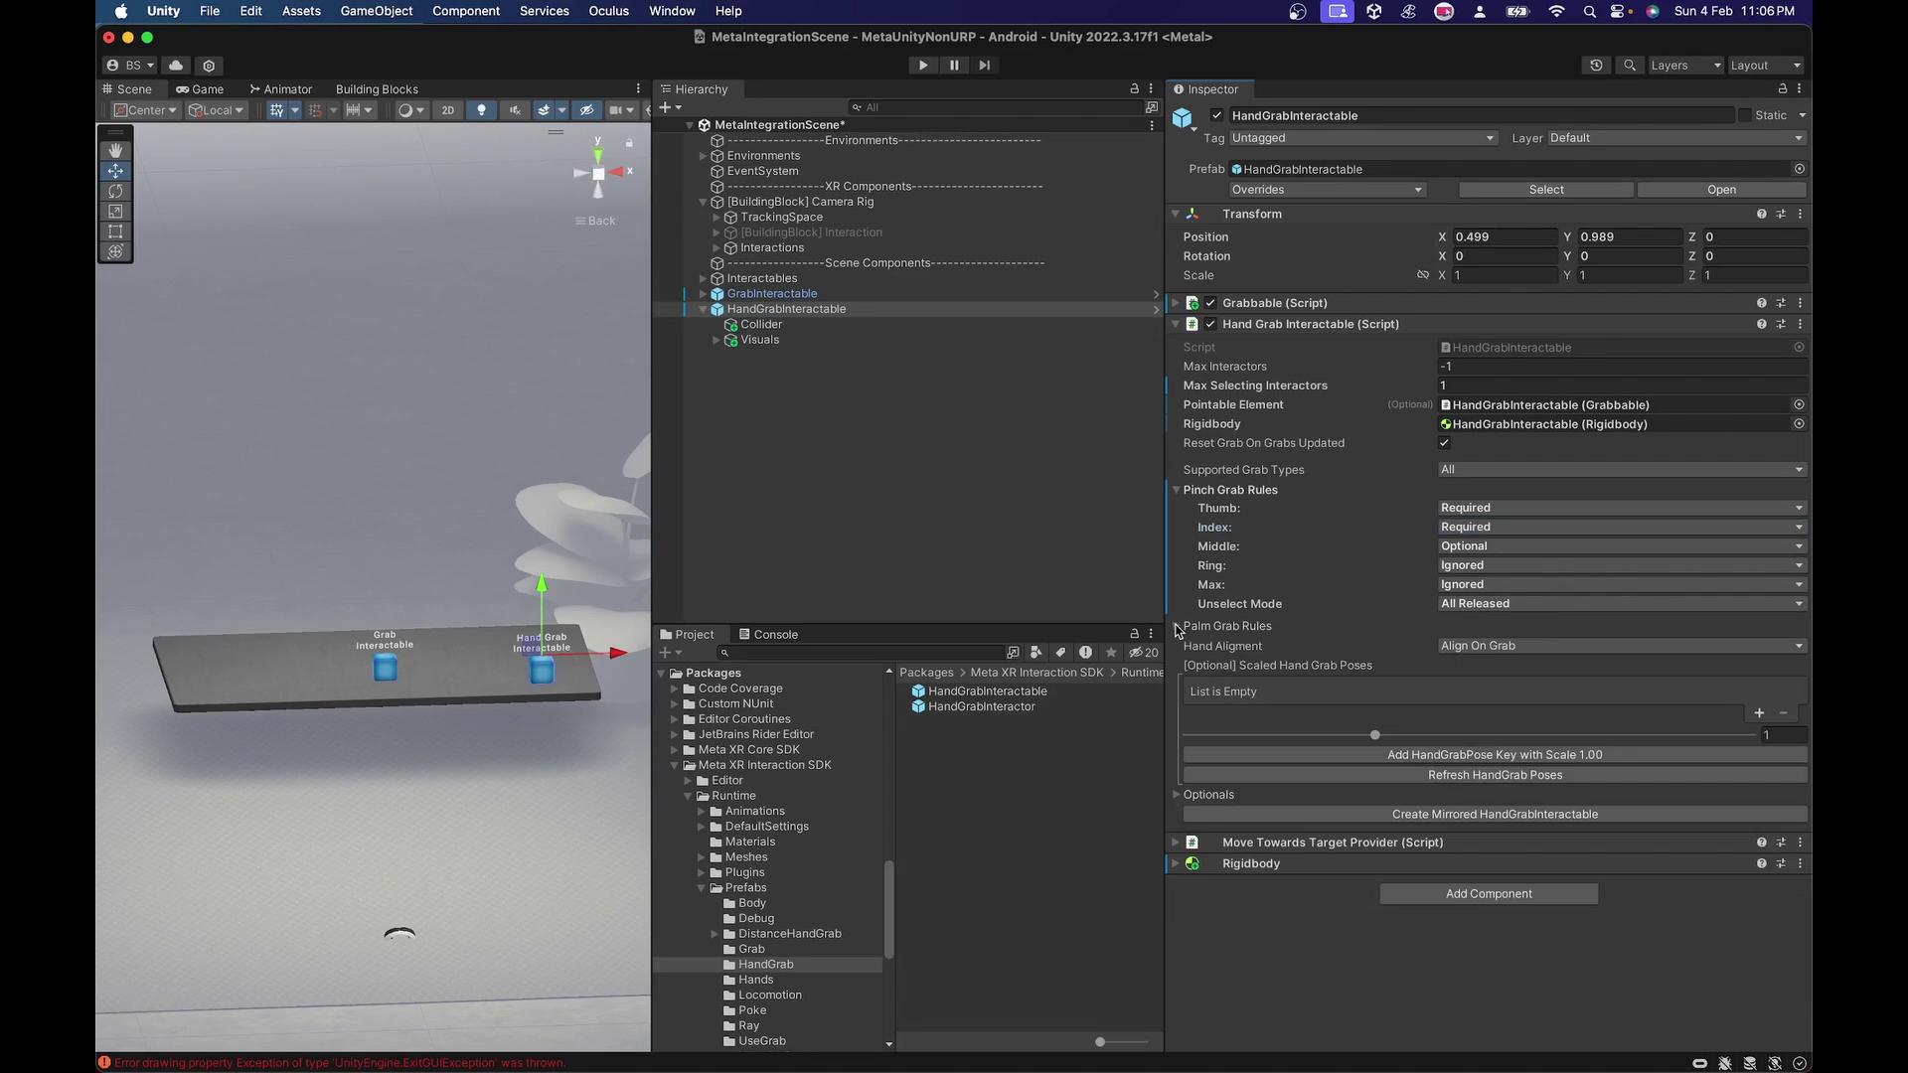
left_click(1176, 491)
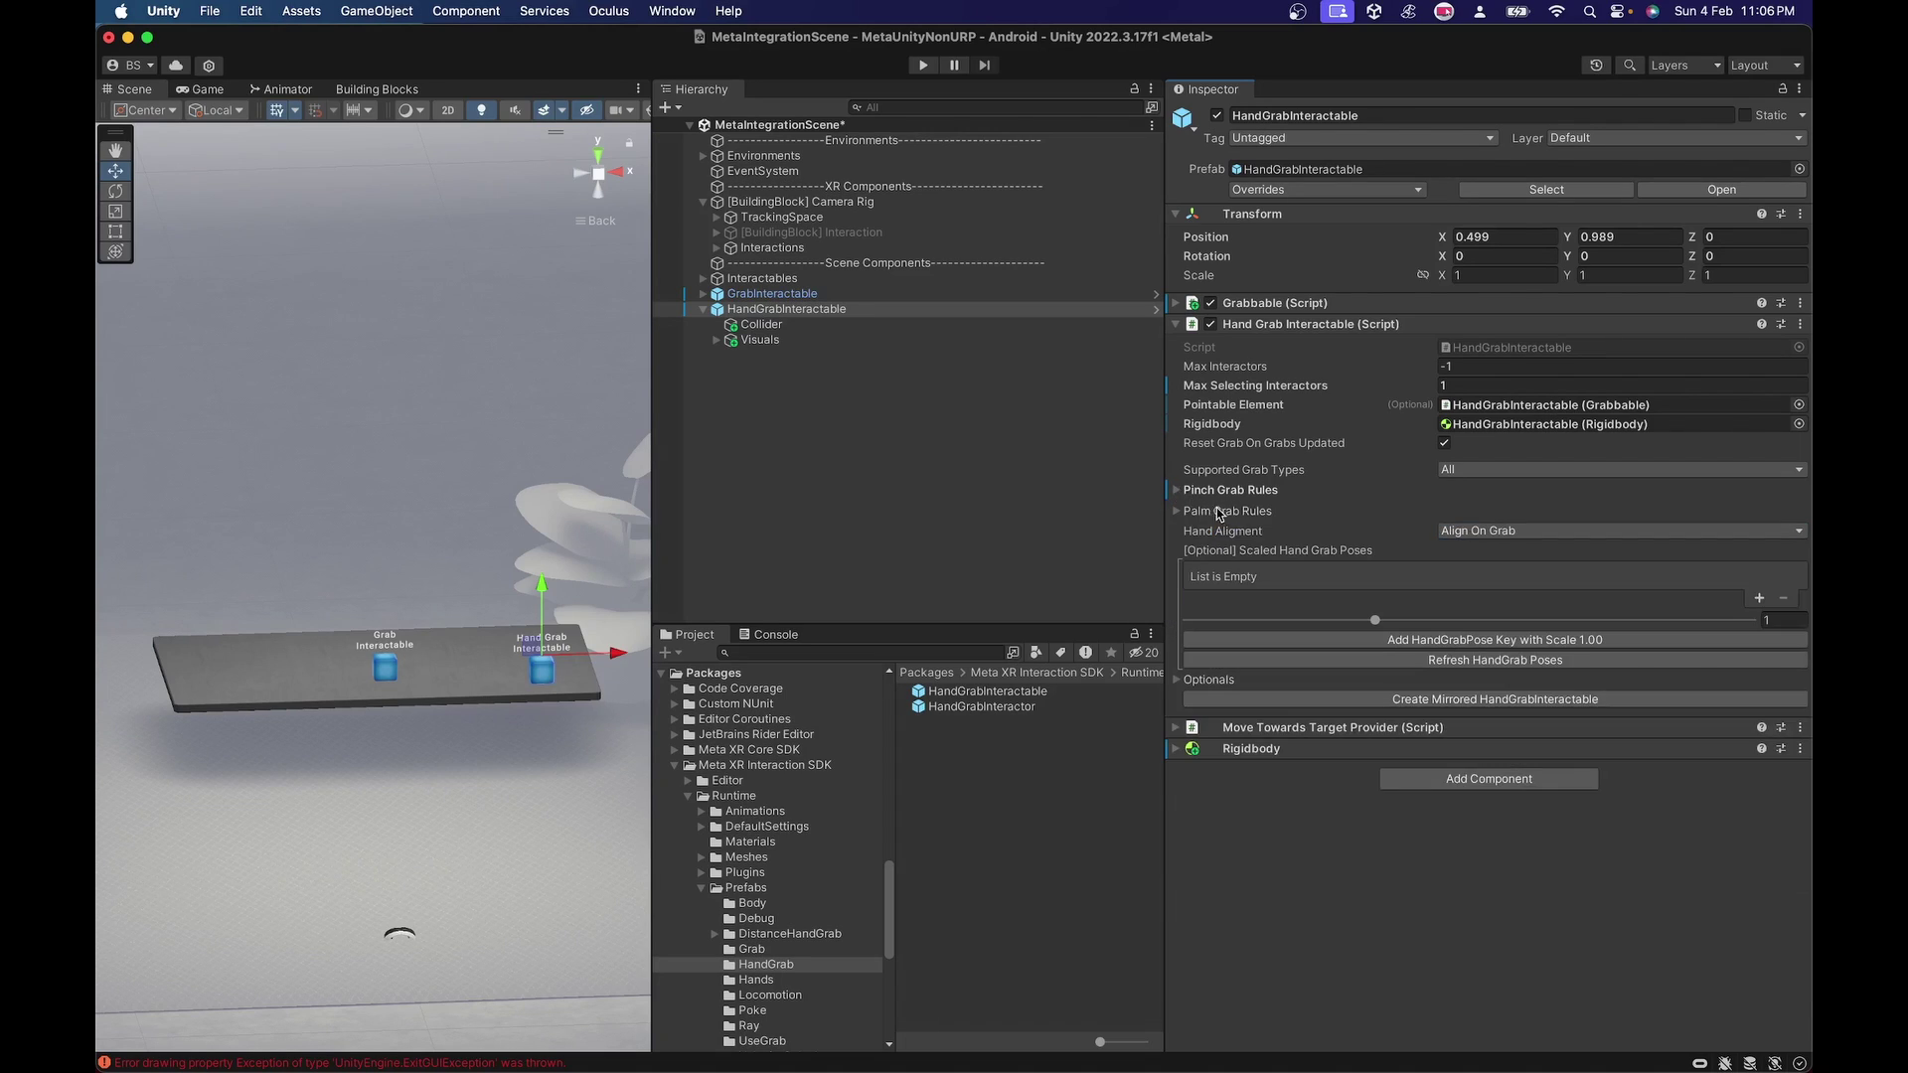
Step: Set the Hand Alignment of the Hand Grab Interactable script to None and review its optional settings
left_click(1479, 533)
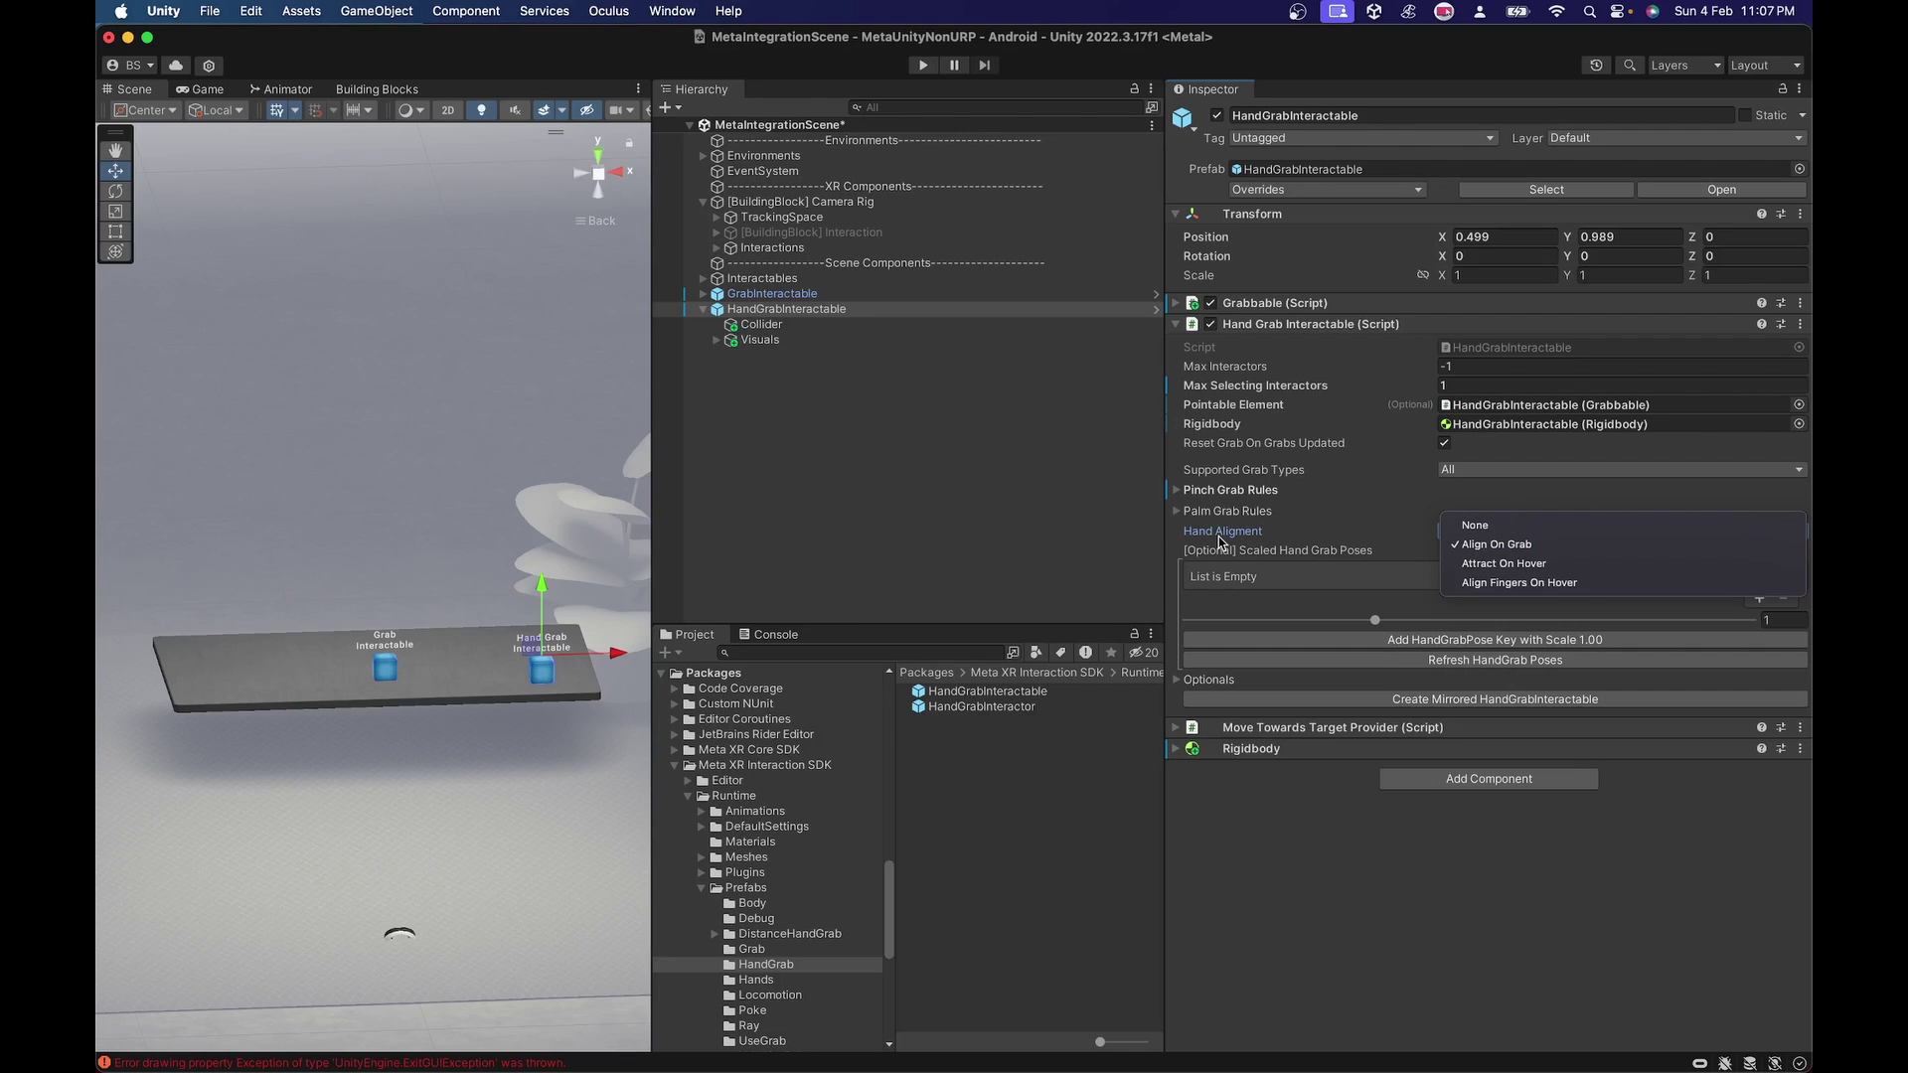
left_click(1475, 524)
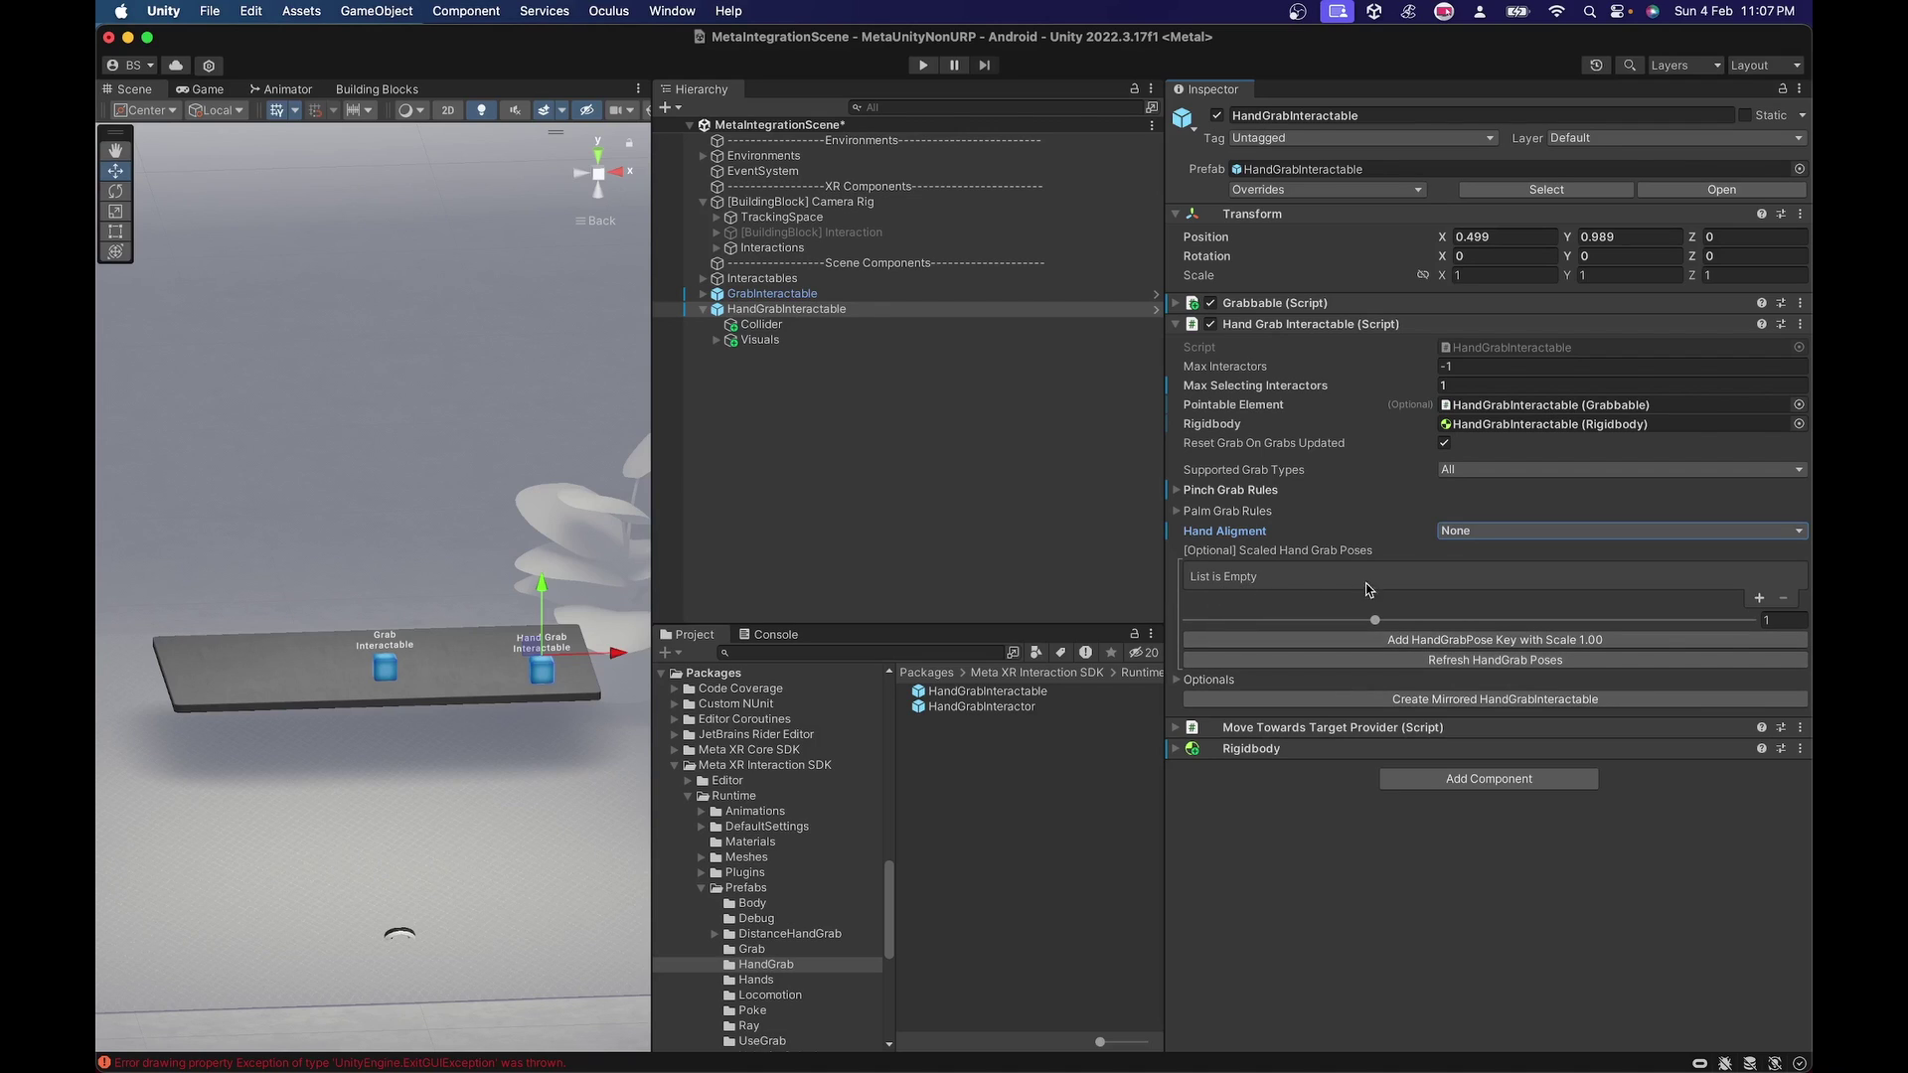
scroll(477, 731, "up", 5)
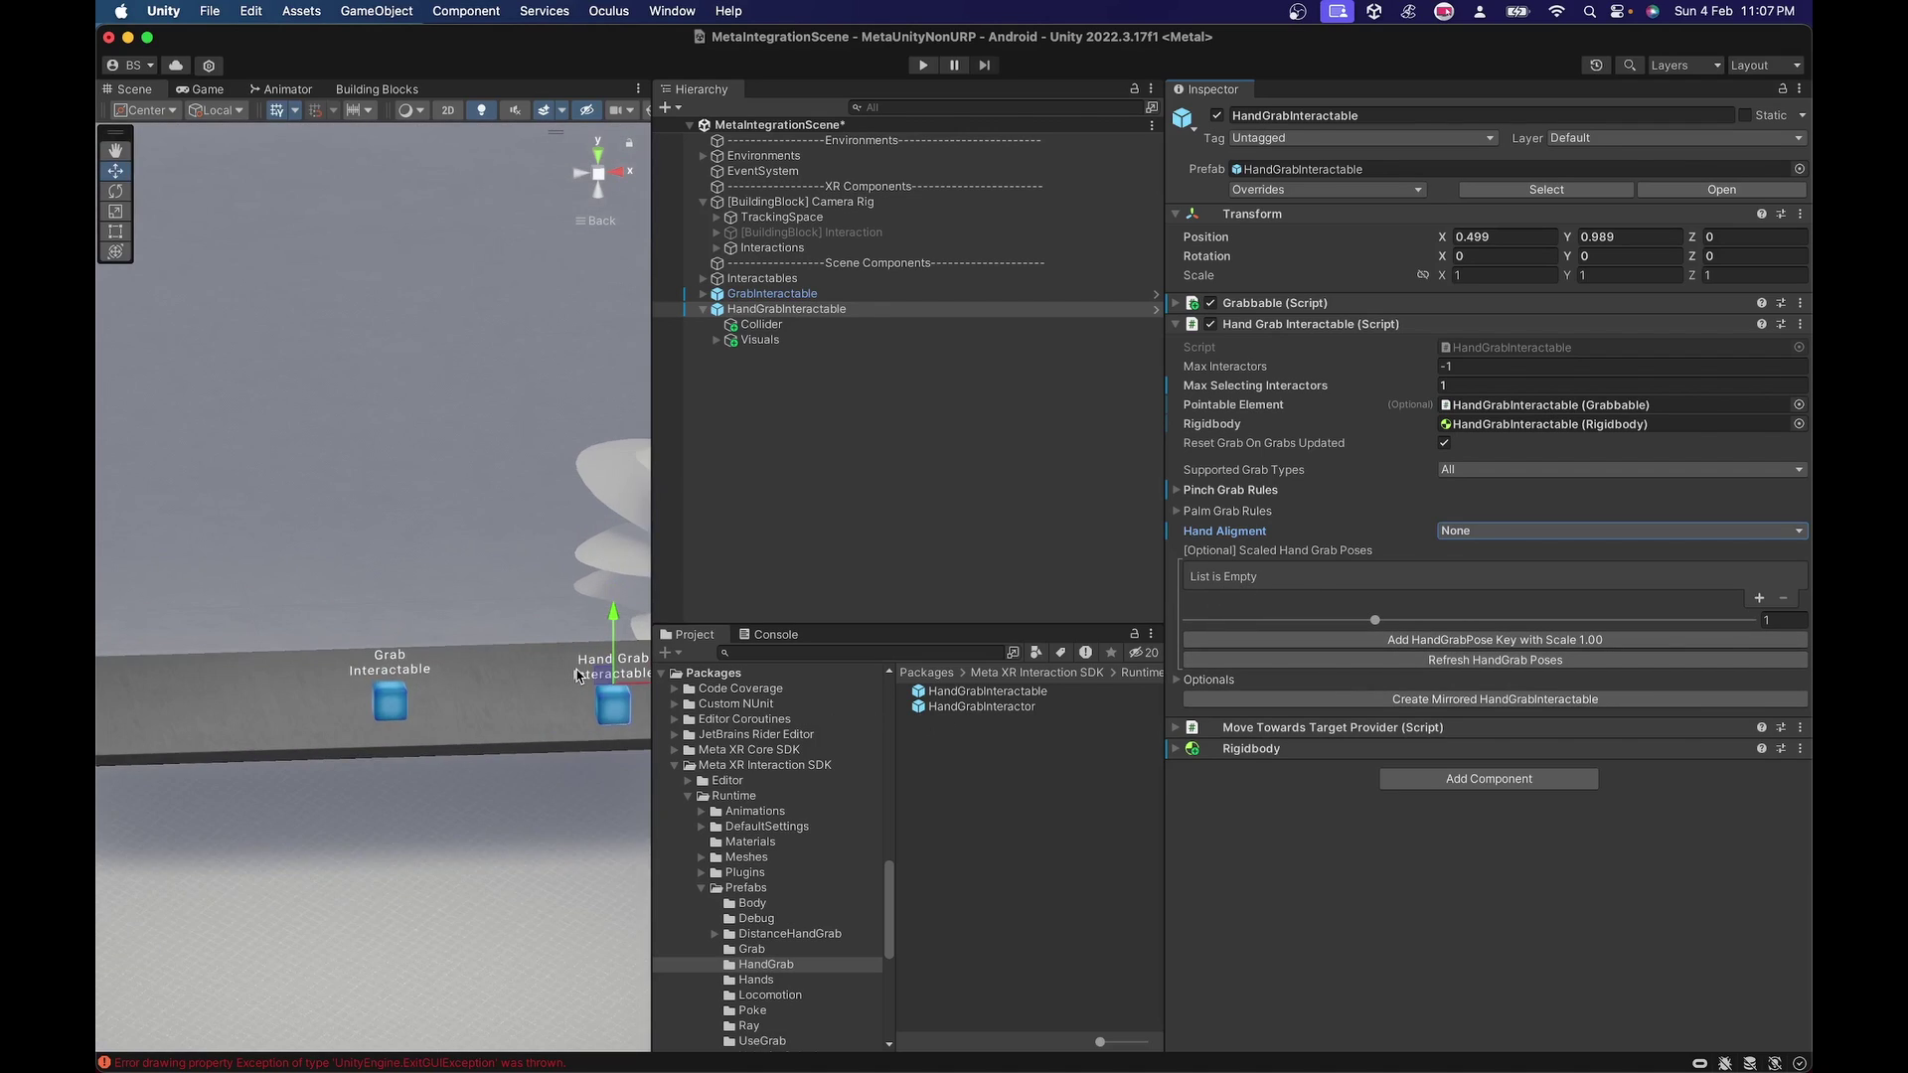
left_click_drag(487, 734, 302, 649)
scroll(473, 689, "up", 5)
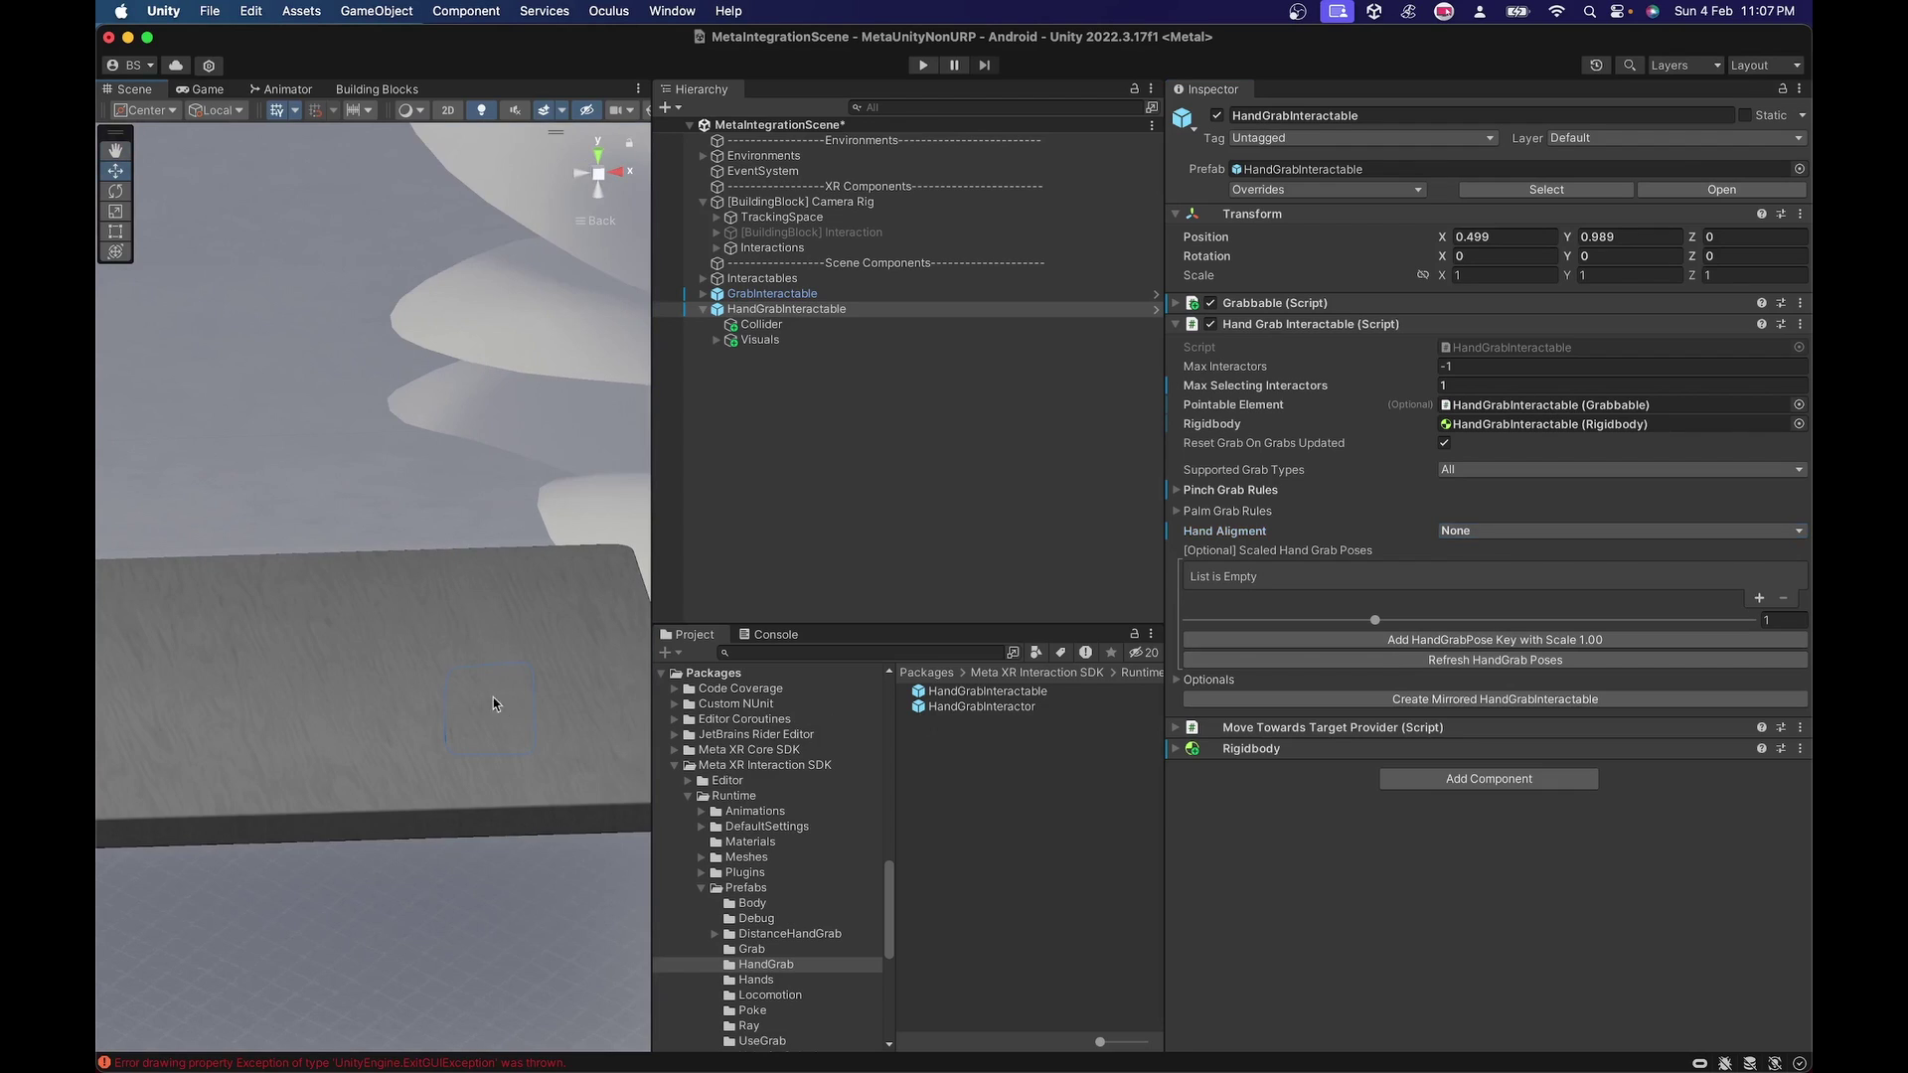
scroll(526, 705, "down", 2)
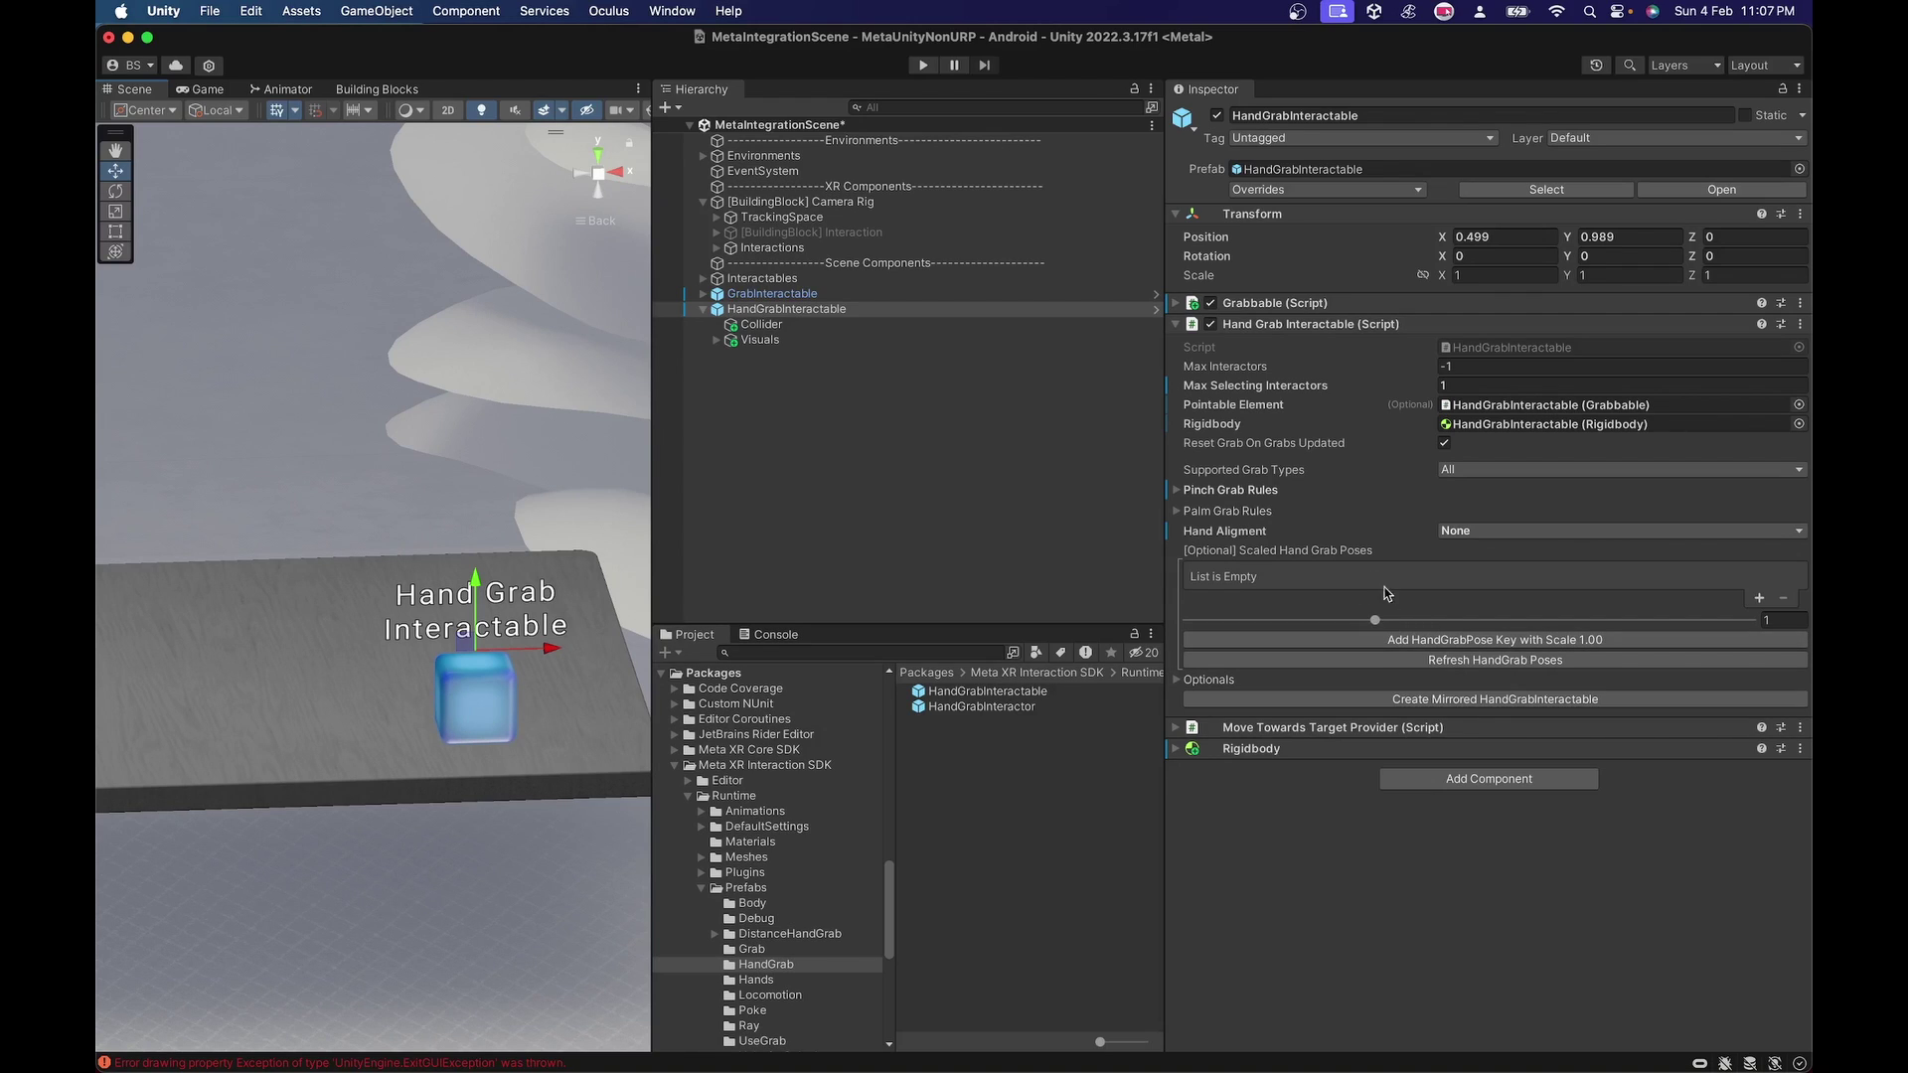
left_click(1177, 681)
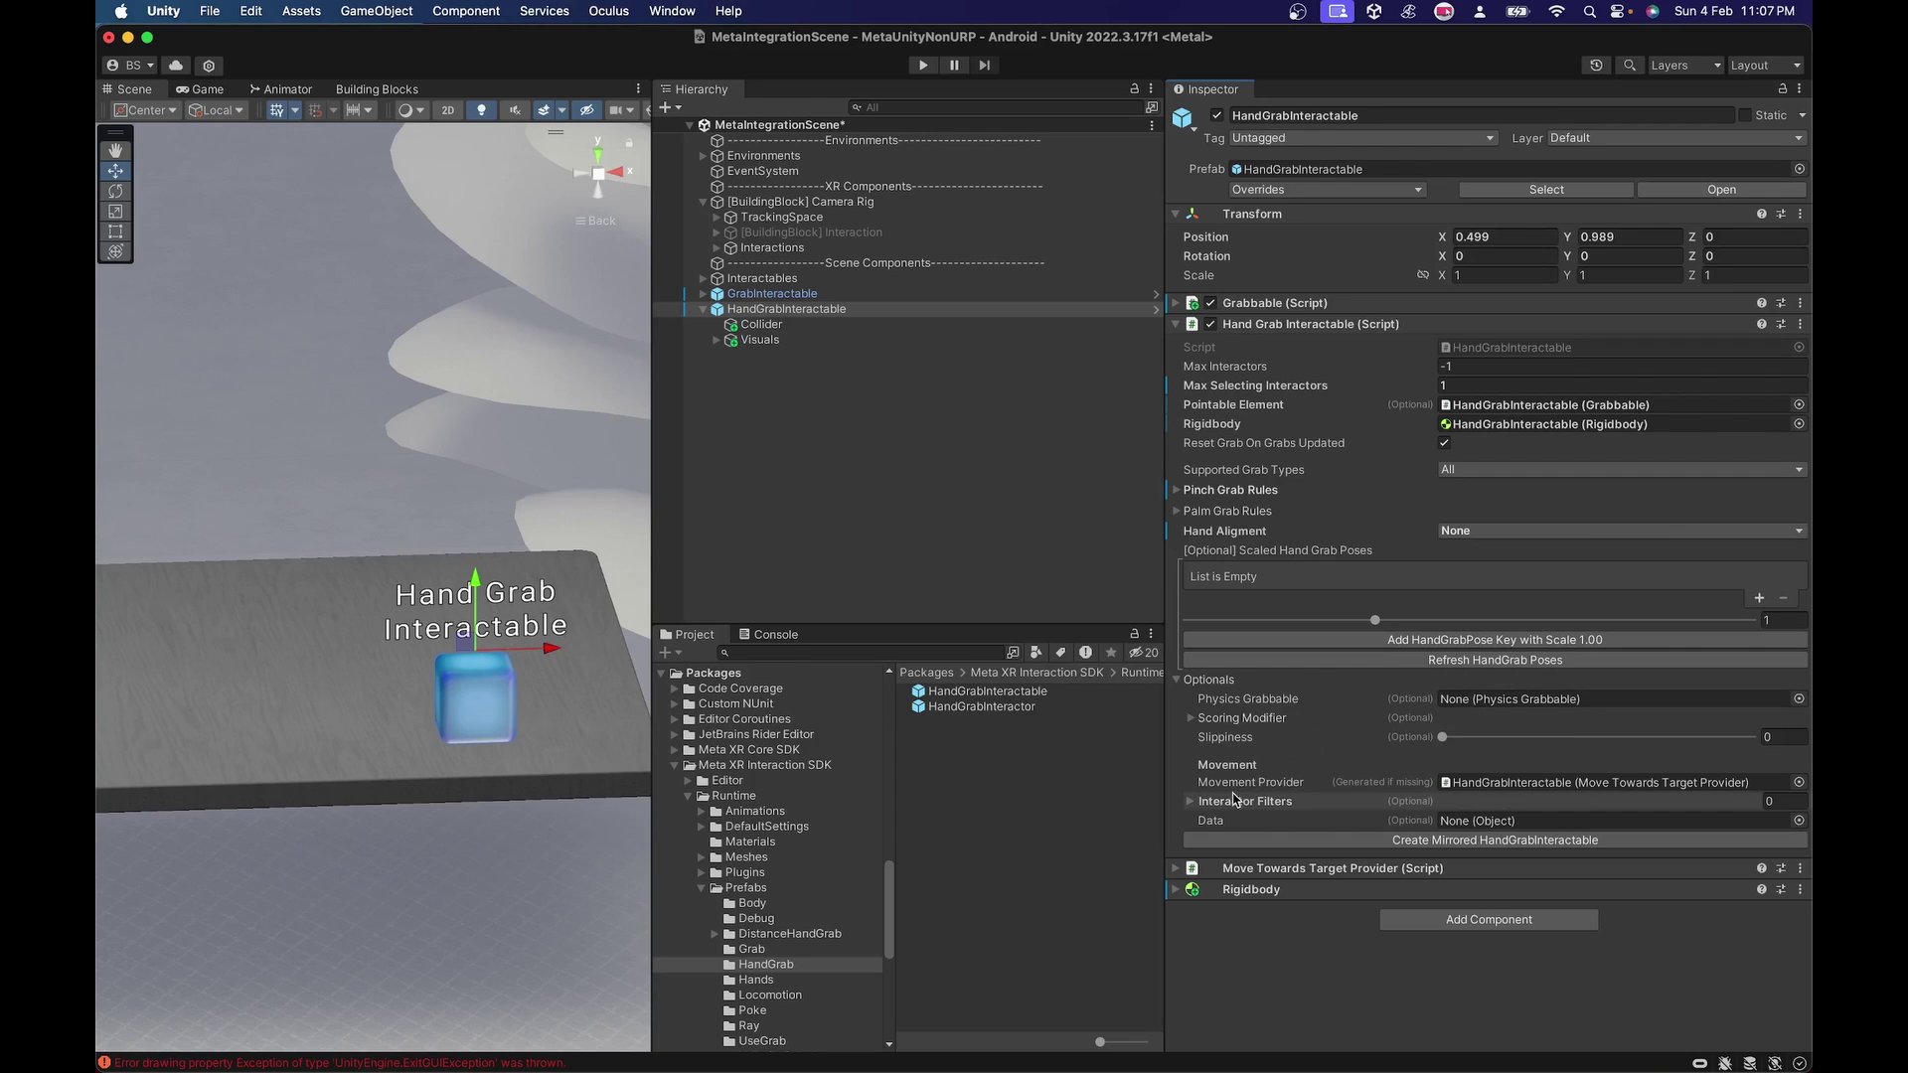
left_click(1177, 682)
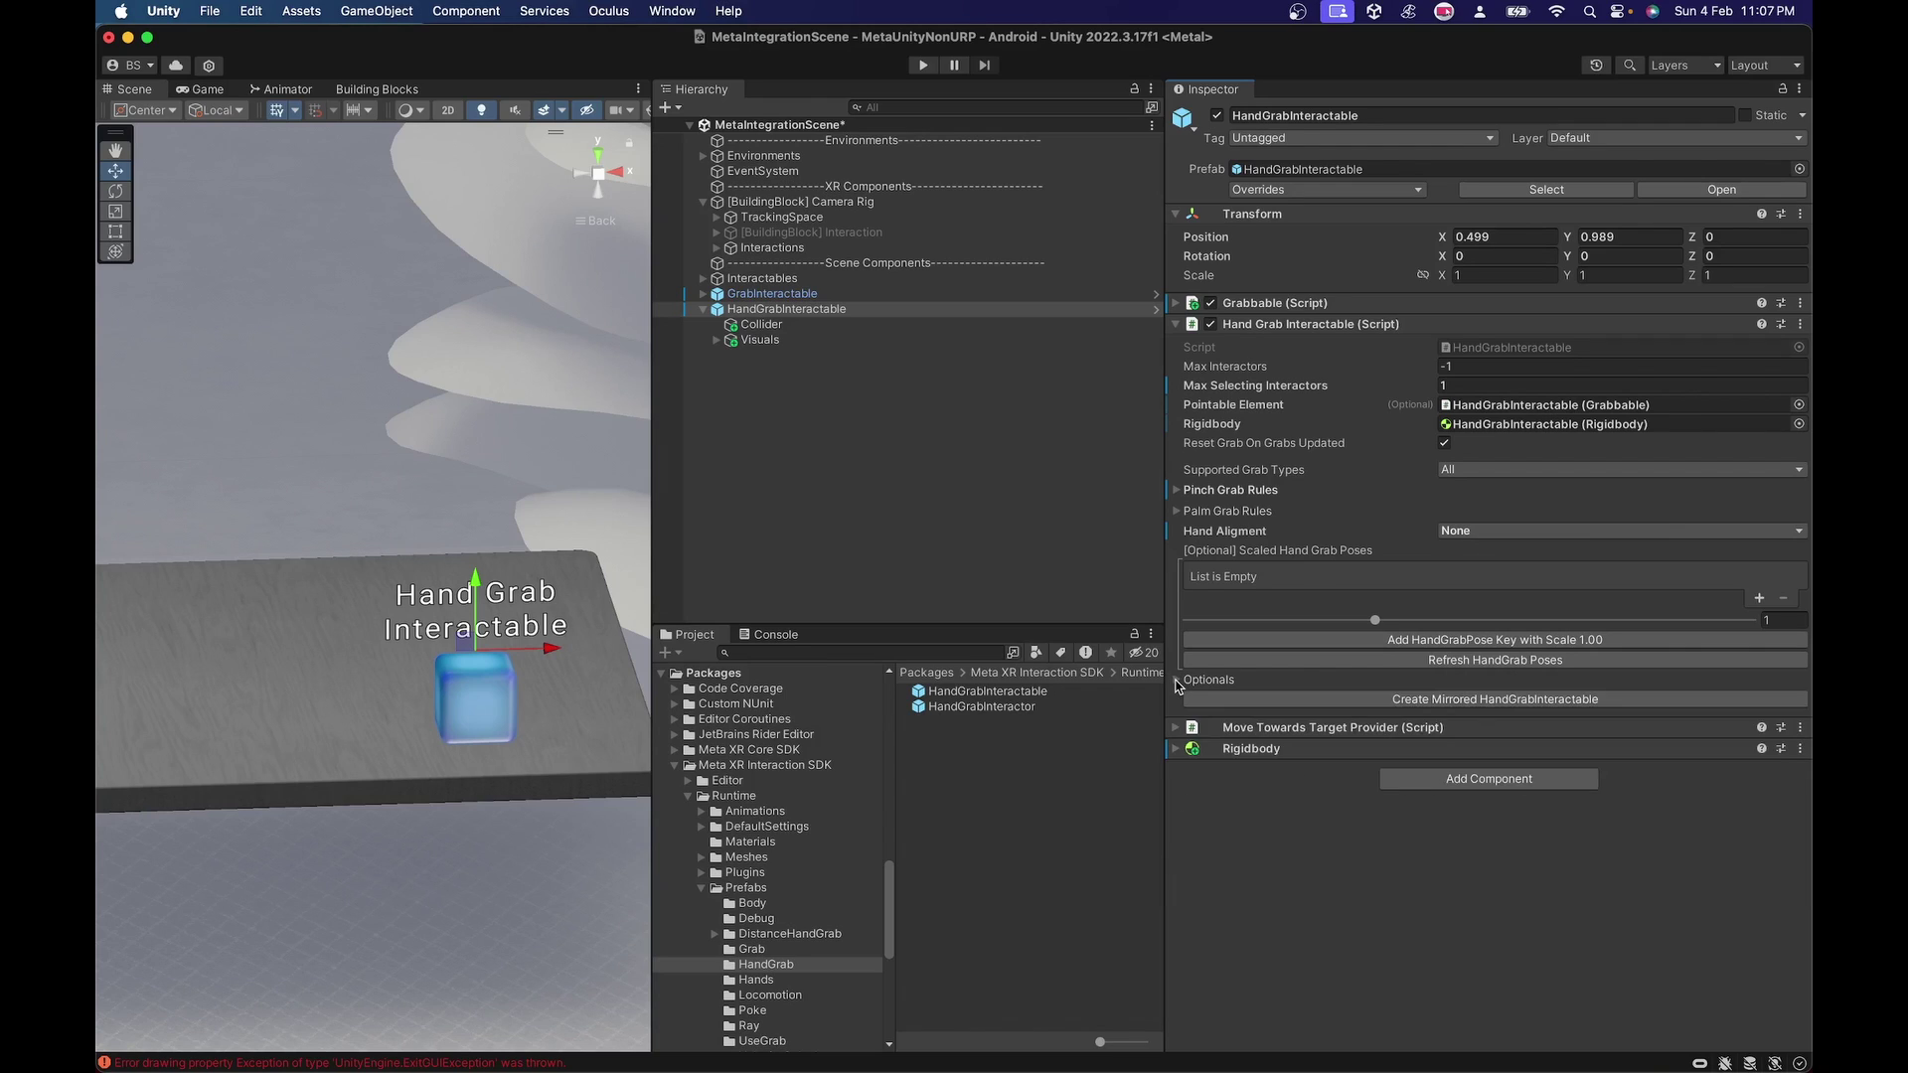
Step: Copy the Rigidbody component values from GrabInteractable onto HandGrabInteractable's Rigidbody
left_click(1177, 729)
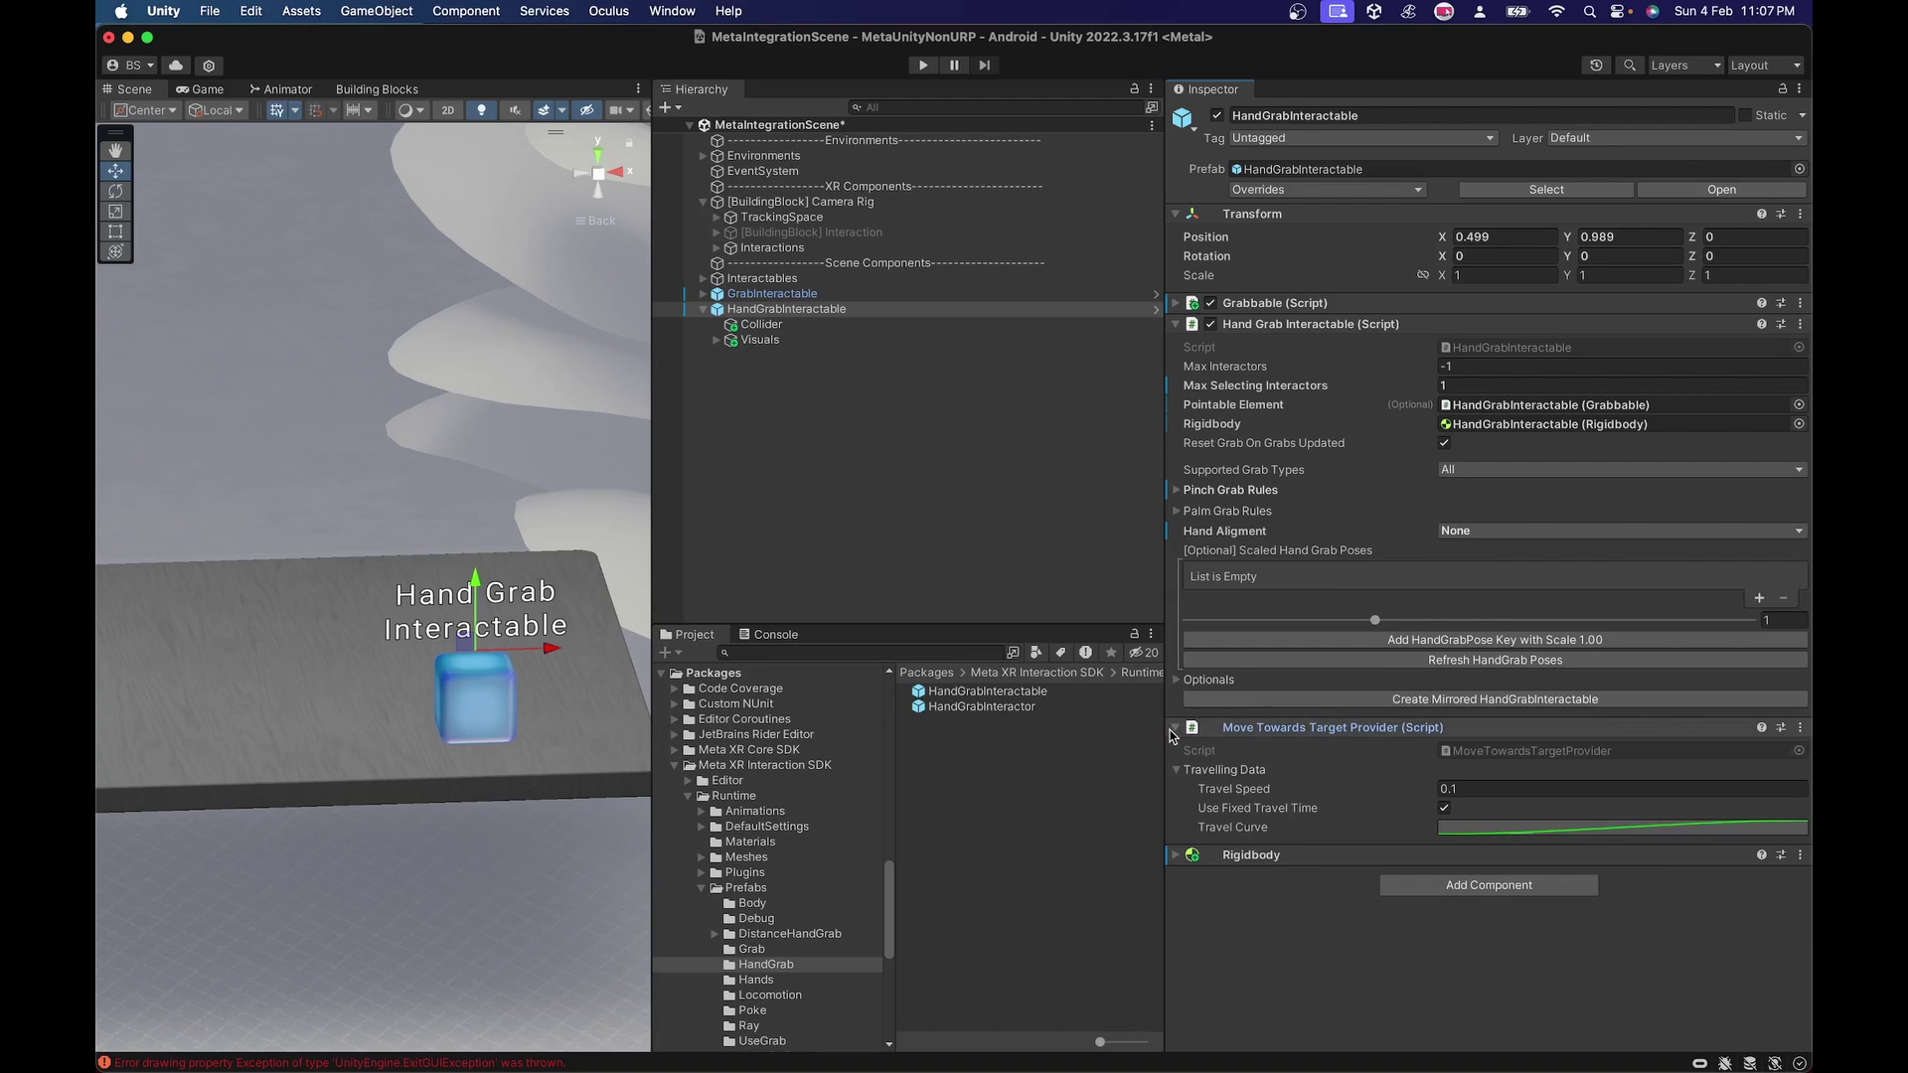
left_click(1179, 854)
scroll(1239, 785, "down", 2)
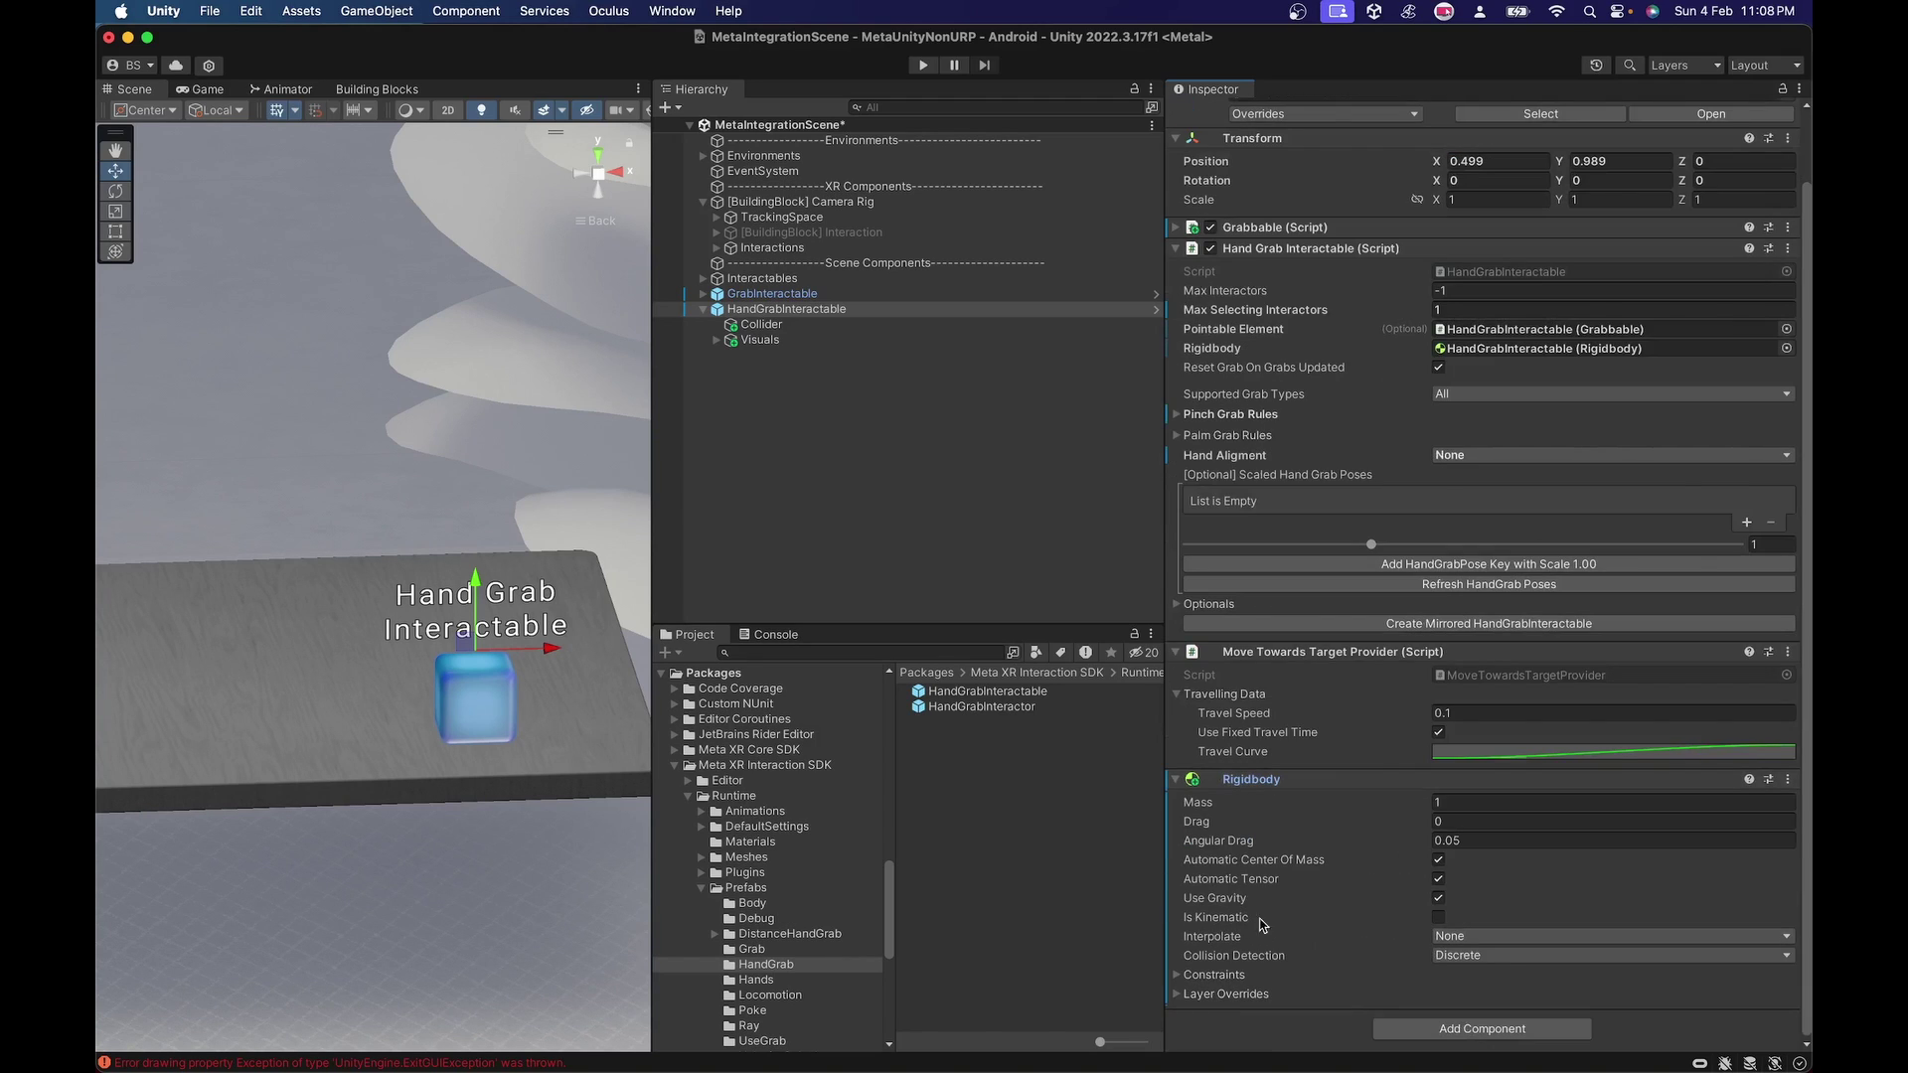
left_click(772, 293)
right_click(1254, 532)
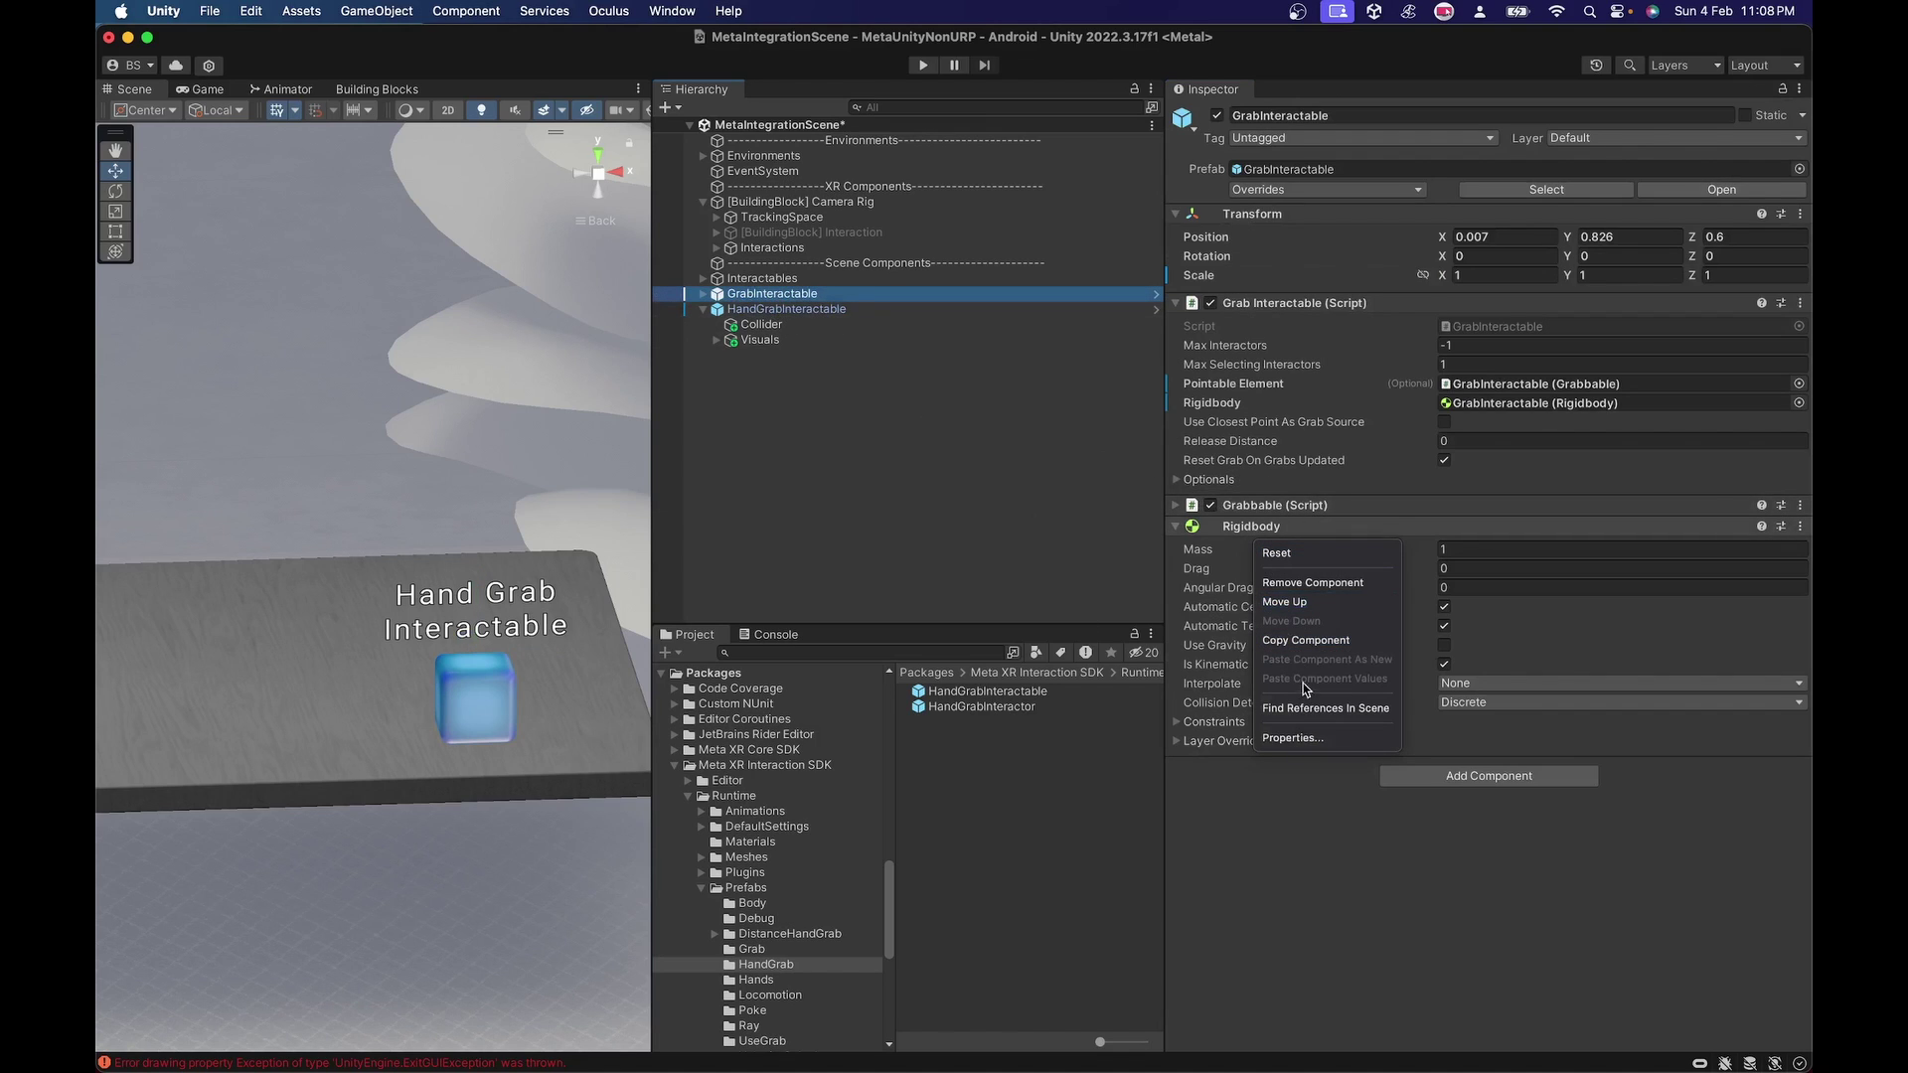
left_click(1297, 640)
left_click(795, 309)
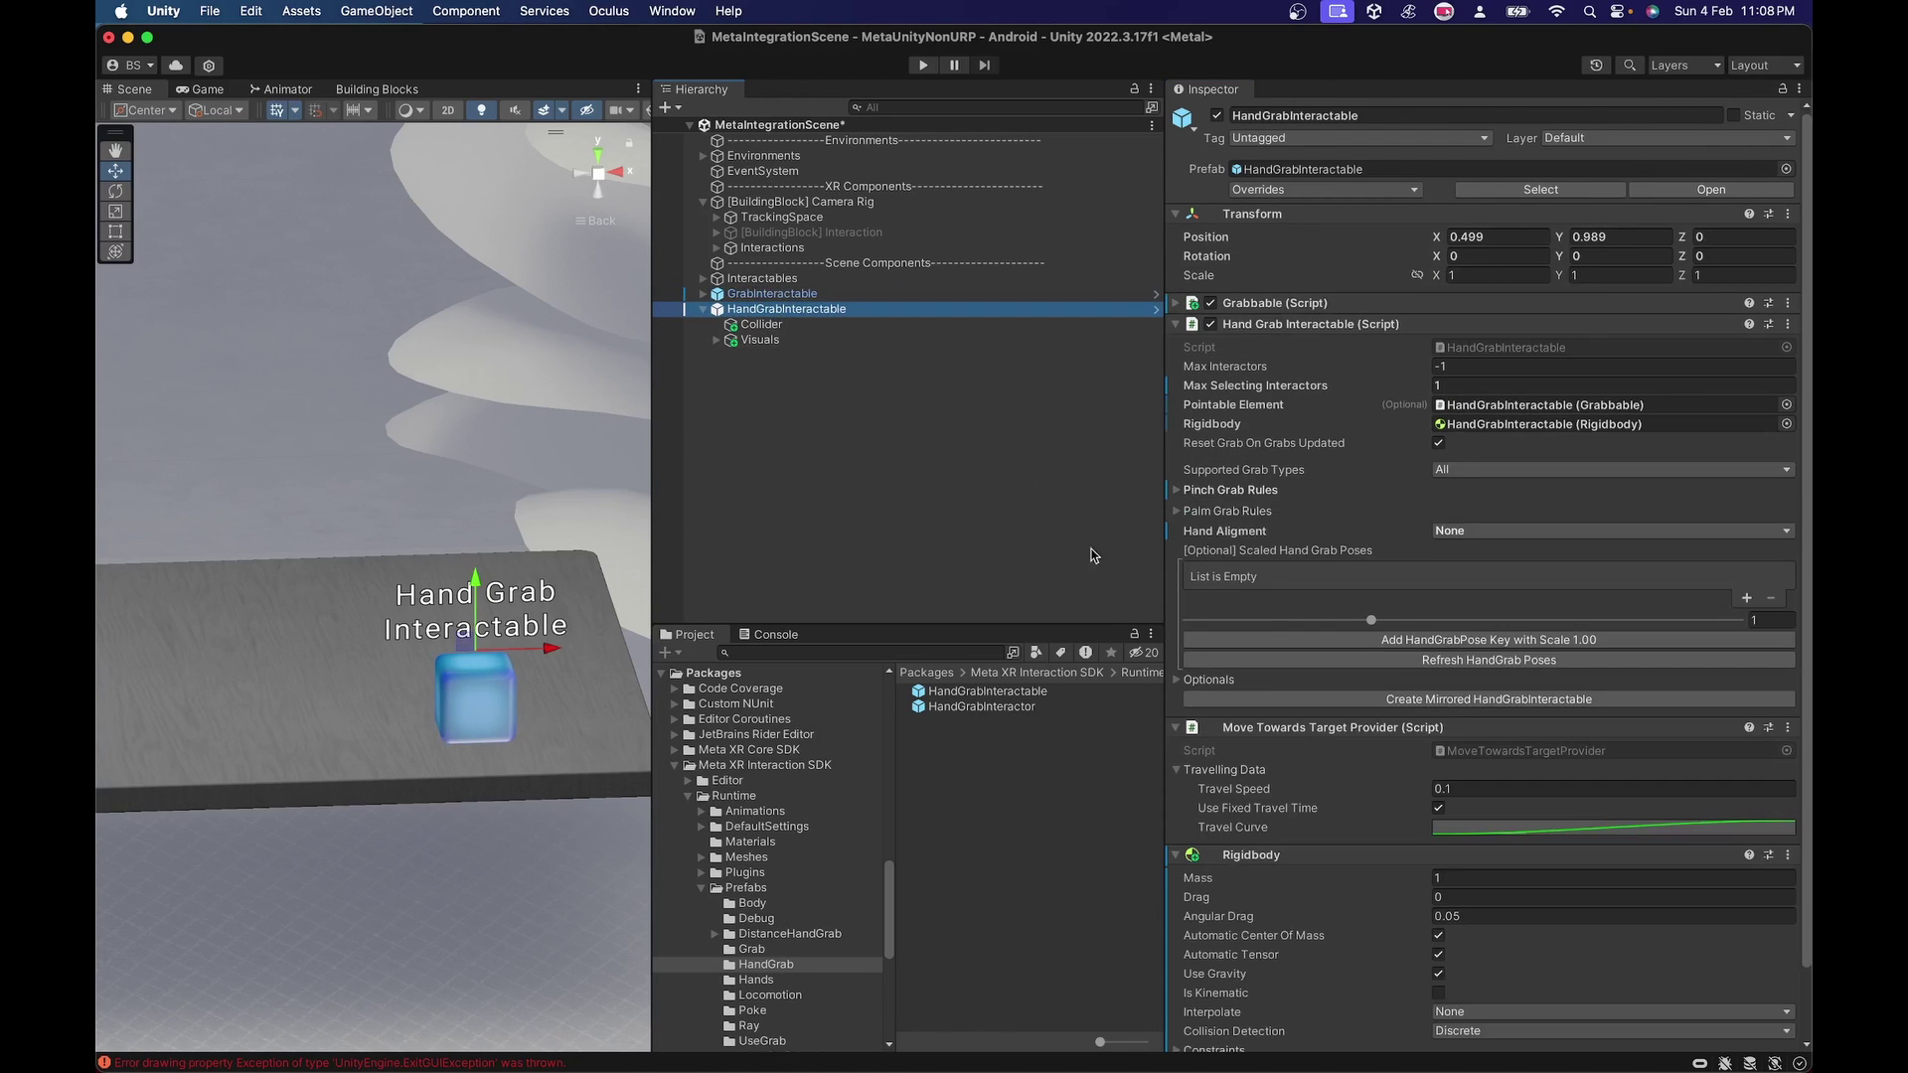
scroll(1337, 769, "down", 2)
right_click(1256, 785)
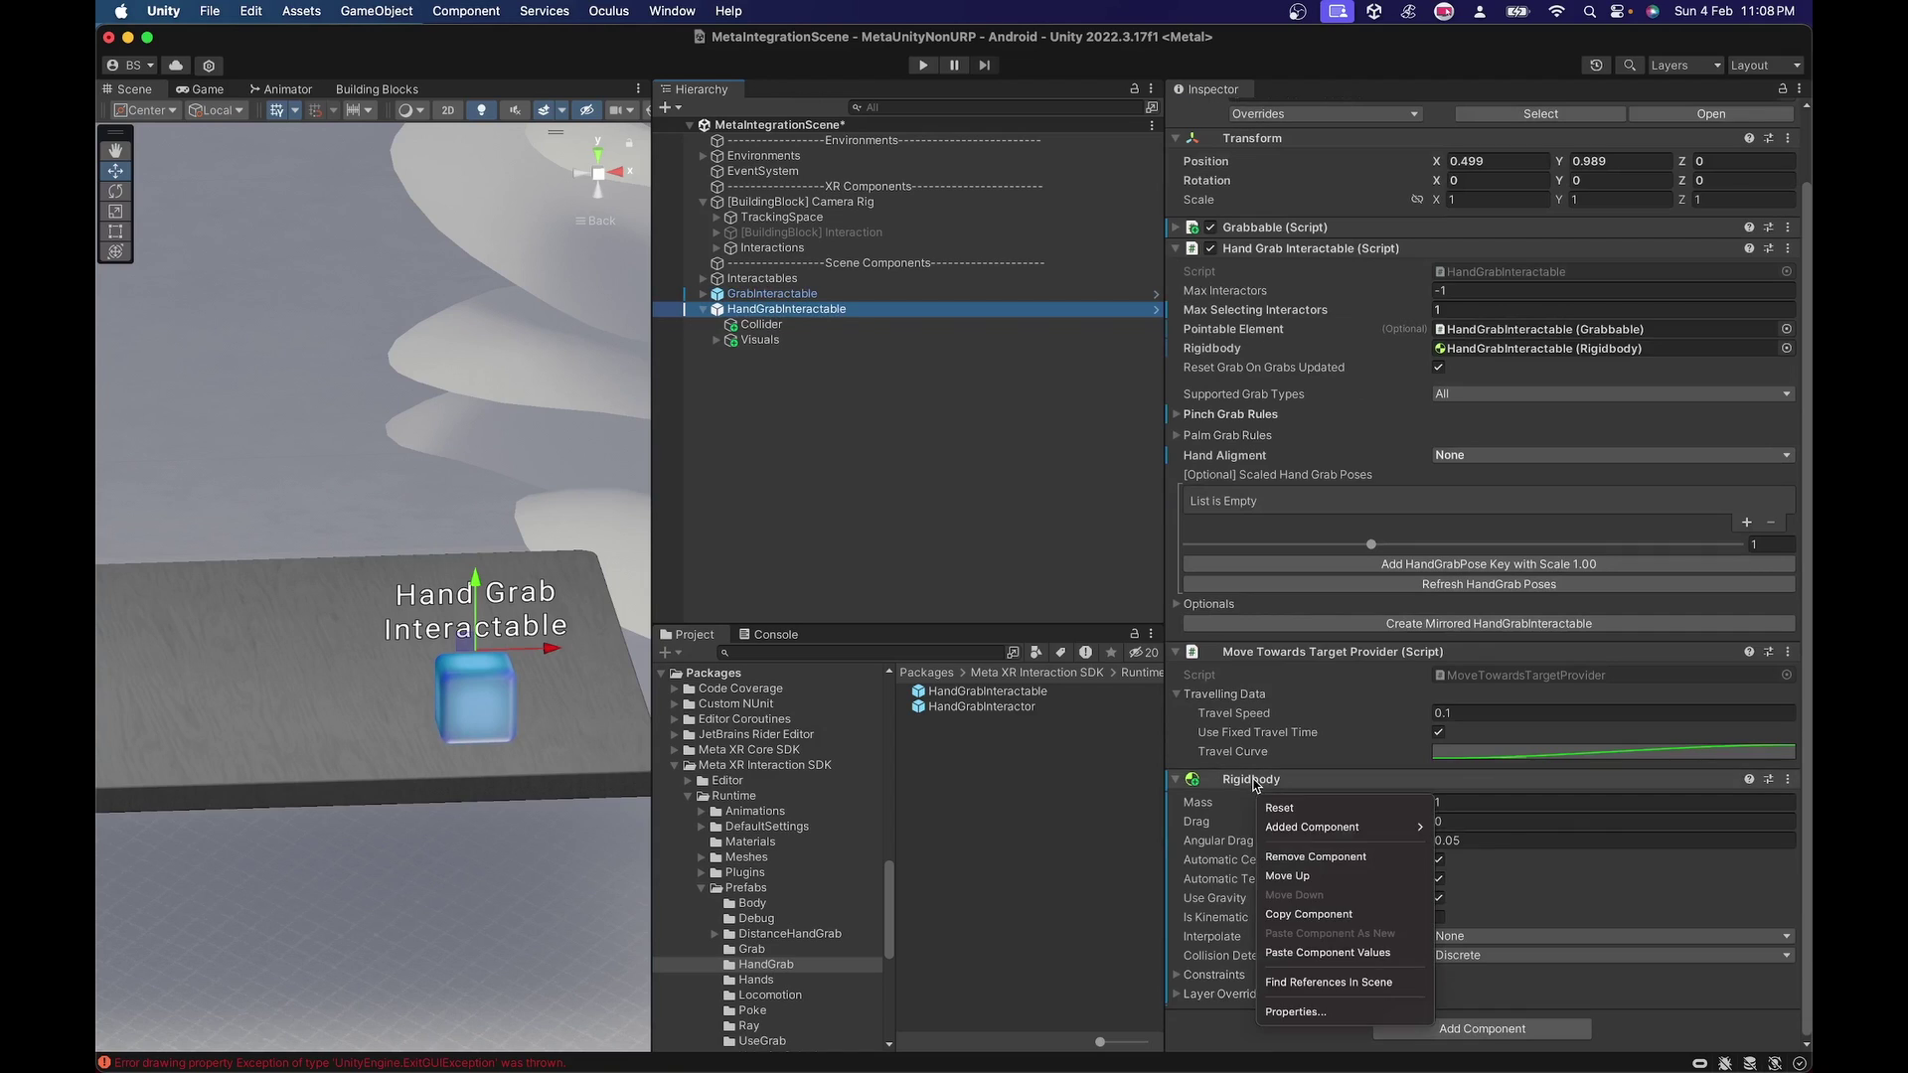
left_click(1320, 953)
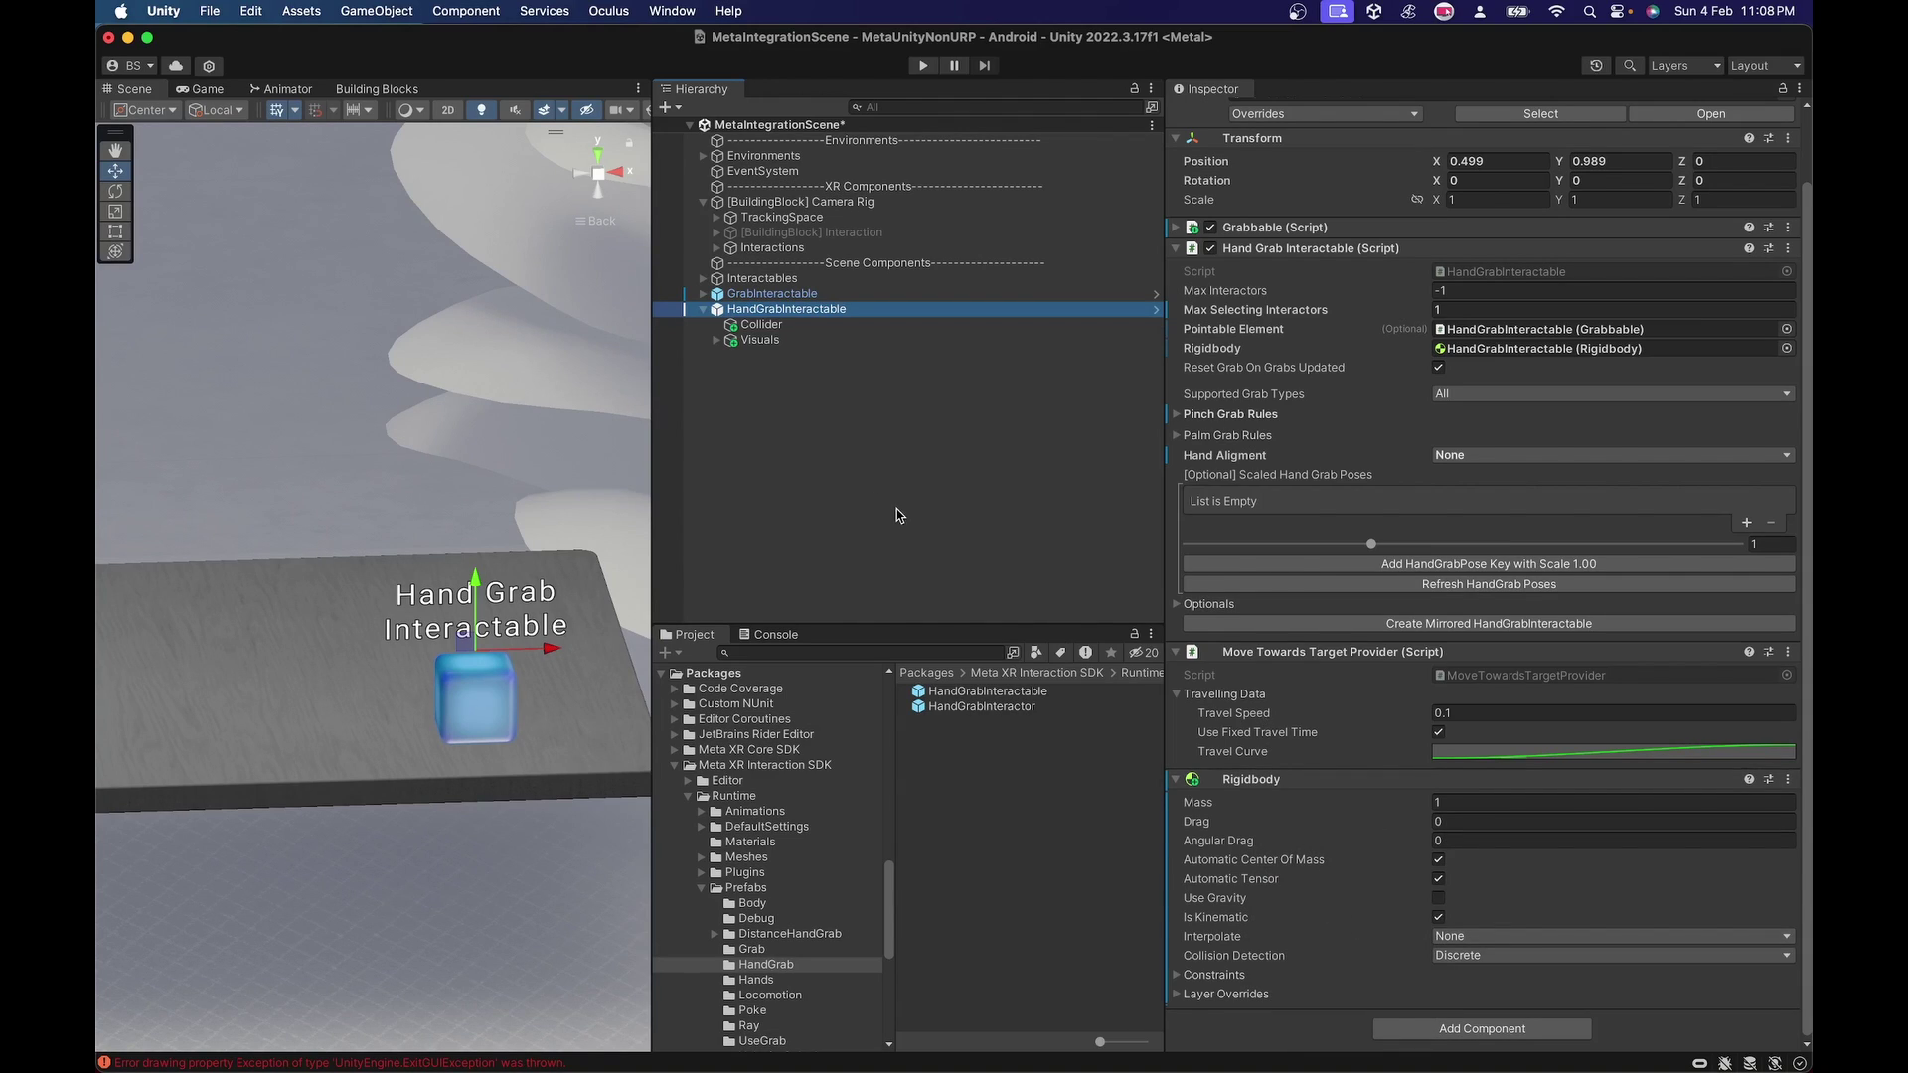
Step: Assign HandGrabInteractable as the Interactable View of the Interactable Debug Visual script on its CubeMesh, and save the scene
left_click(744, 342)
left_click(714, 341)
left_click(749, 372)
left_click(731, 373)
left_click(747, 357)
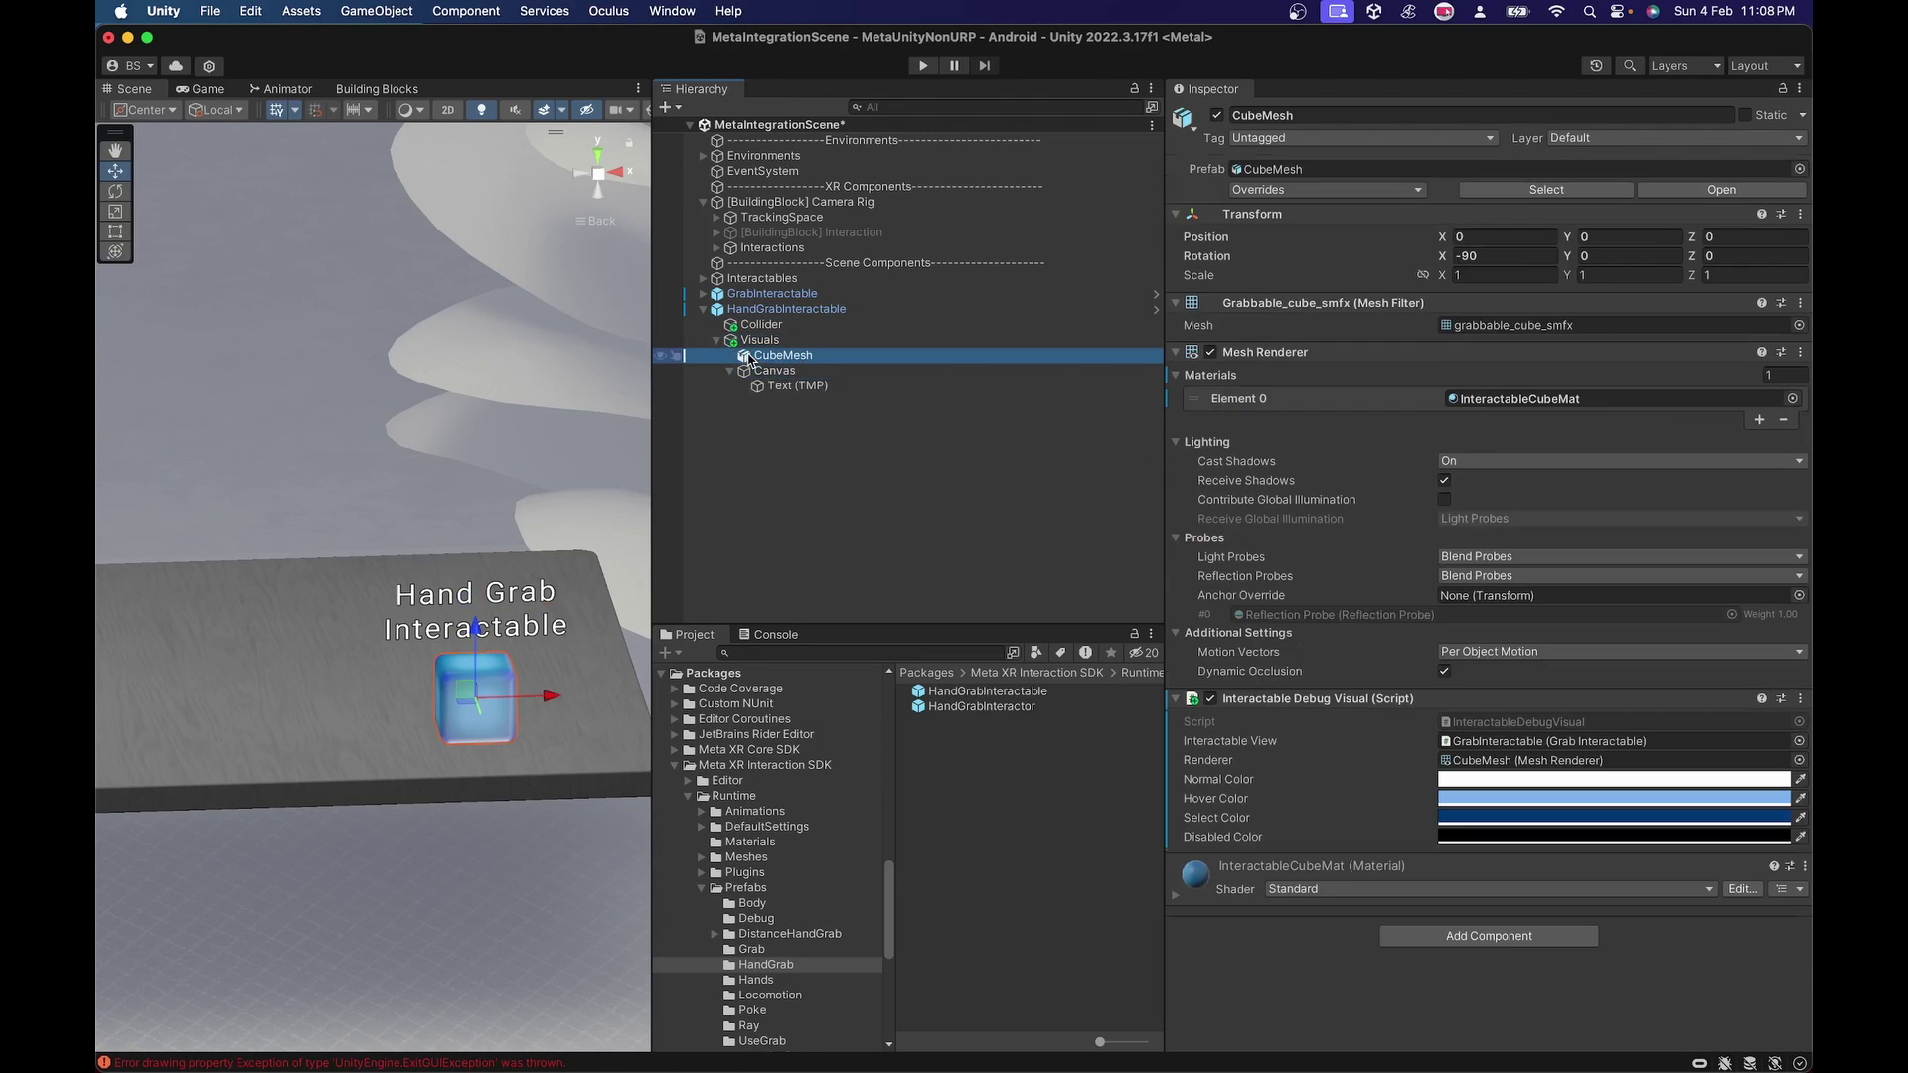
left_click(1501, 743)
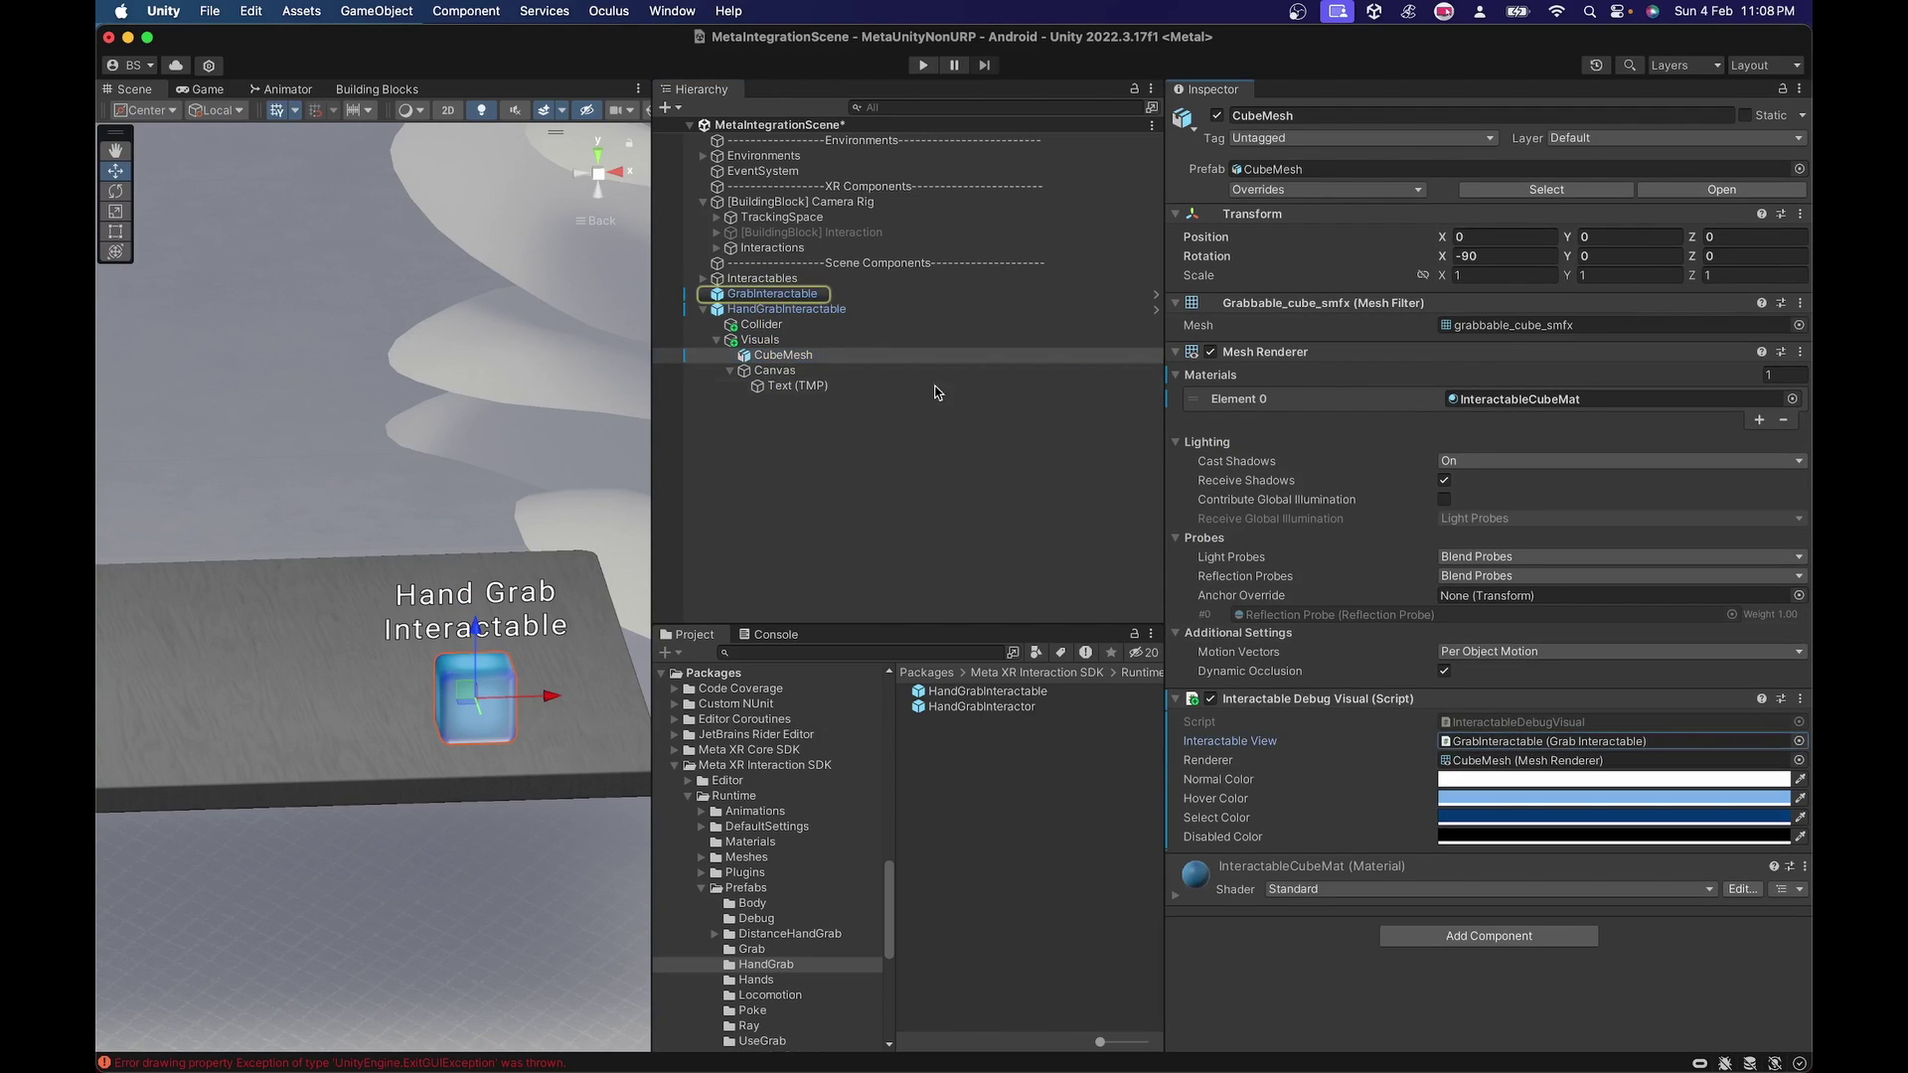
left_click_drag(805, 311, 1540, 744)
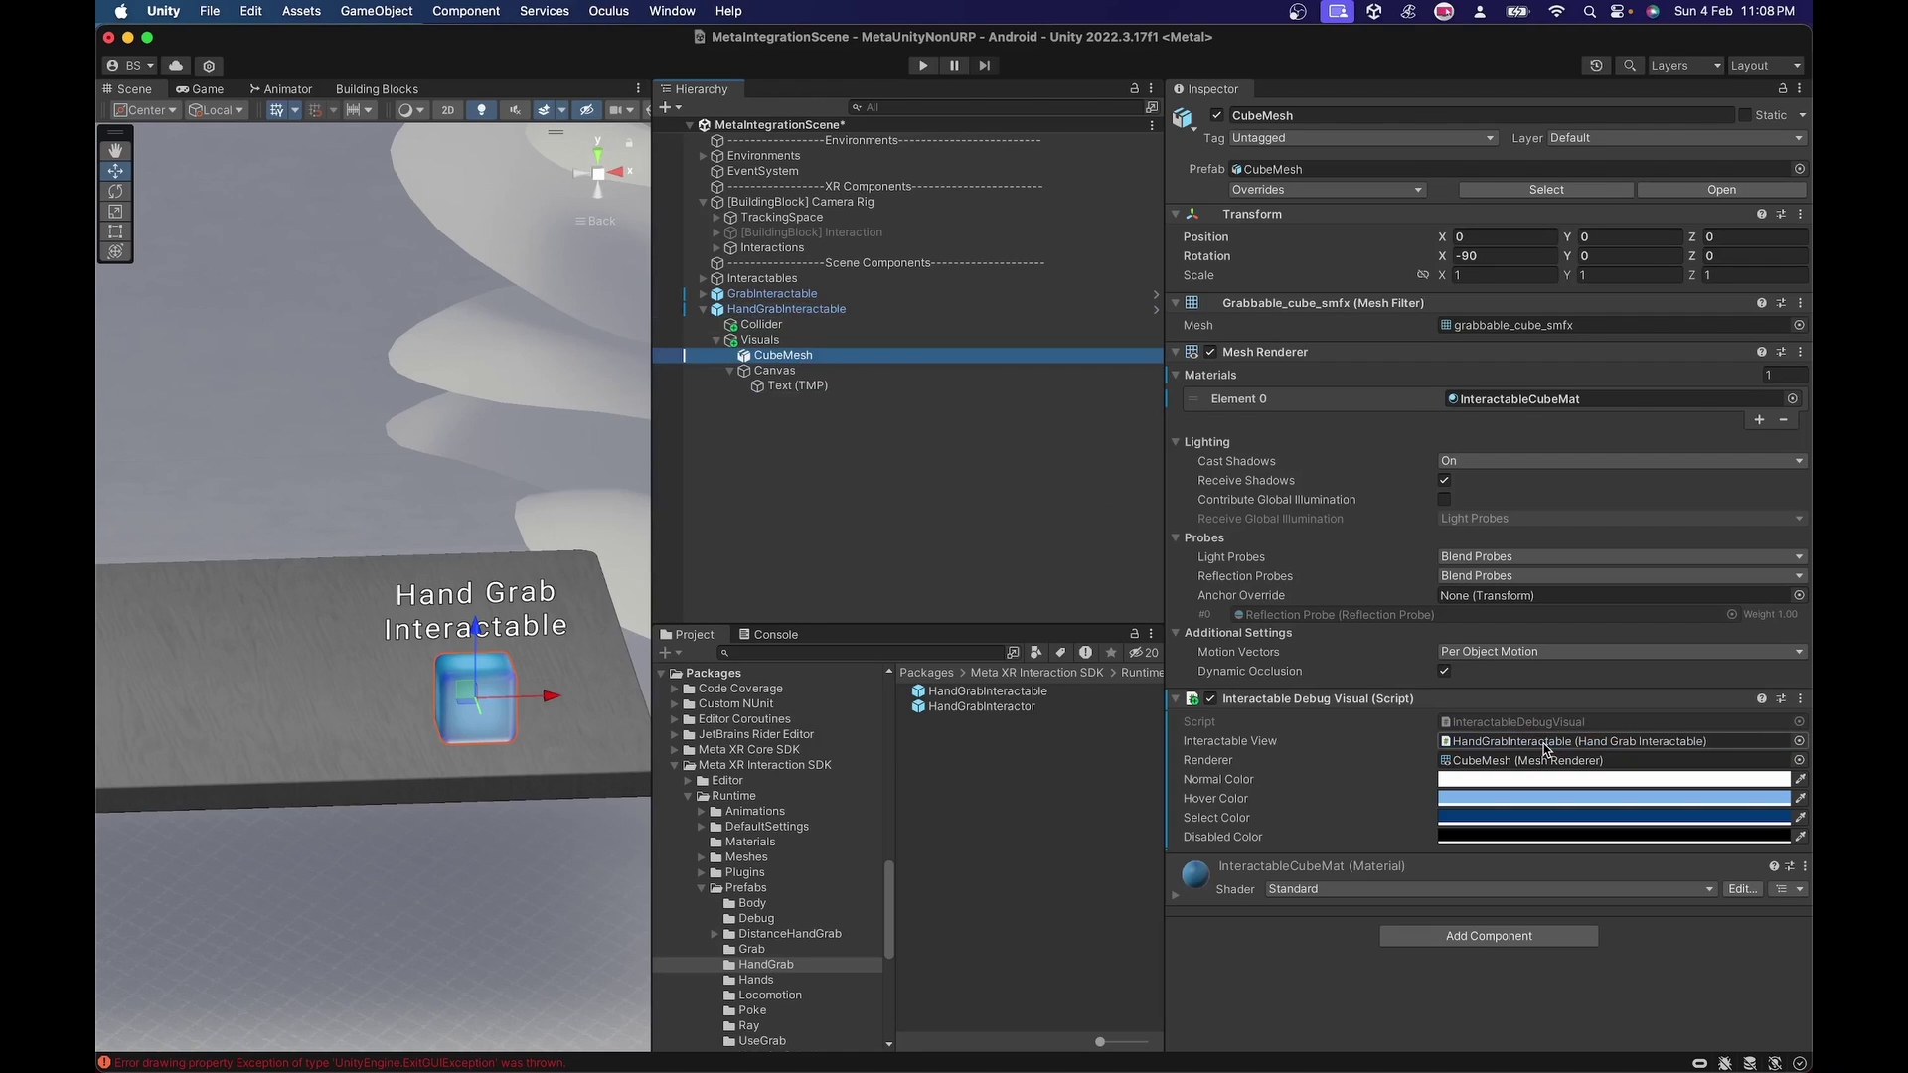
key("super+s")
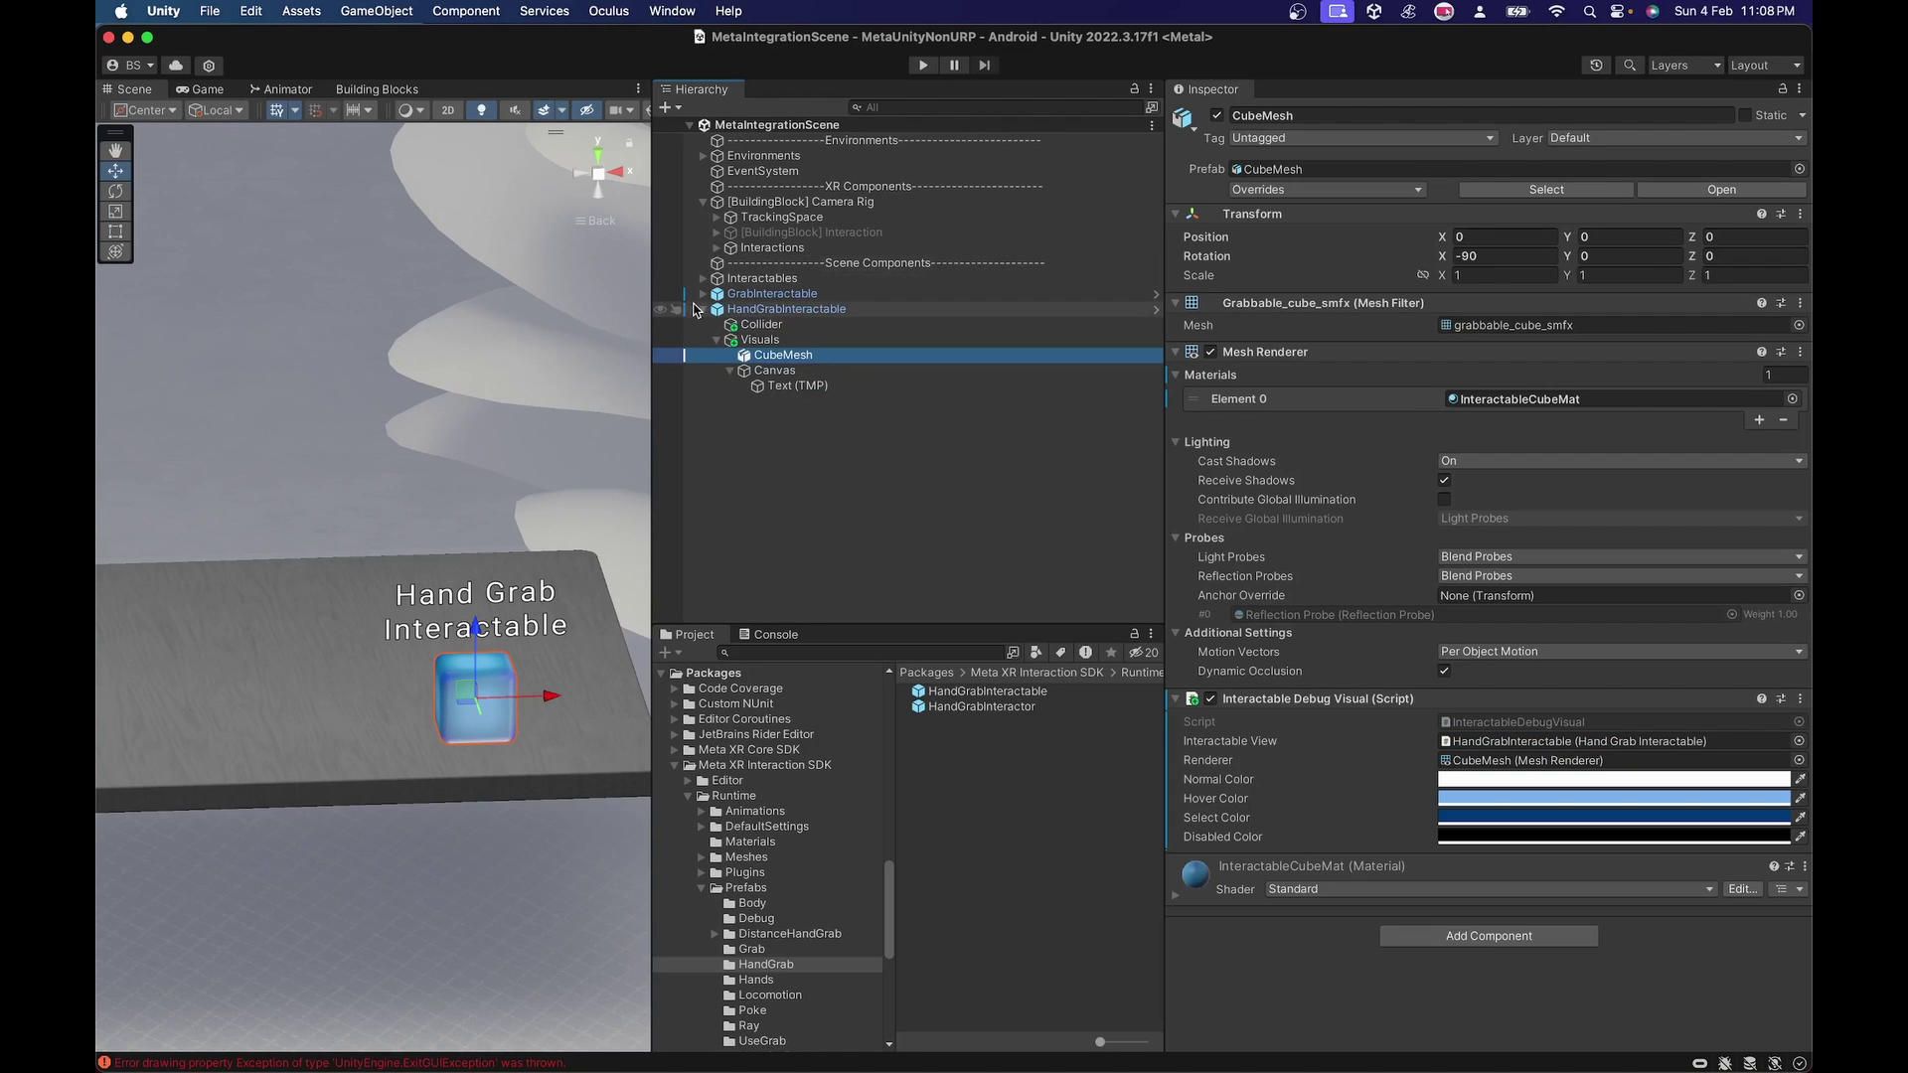
left_click(701, 312)
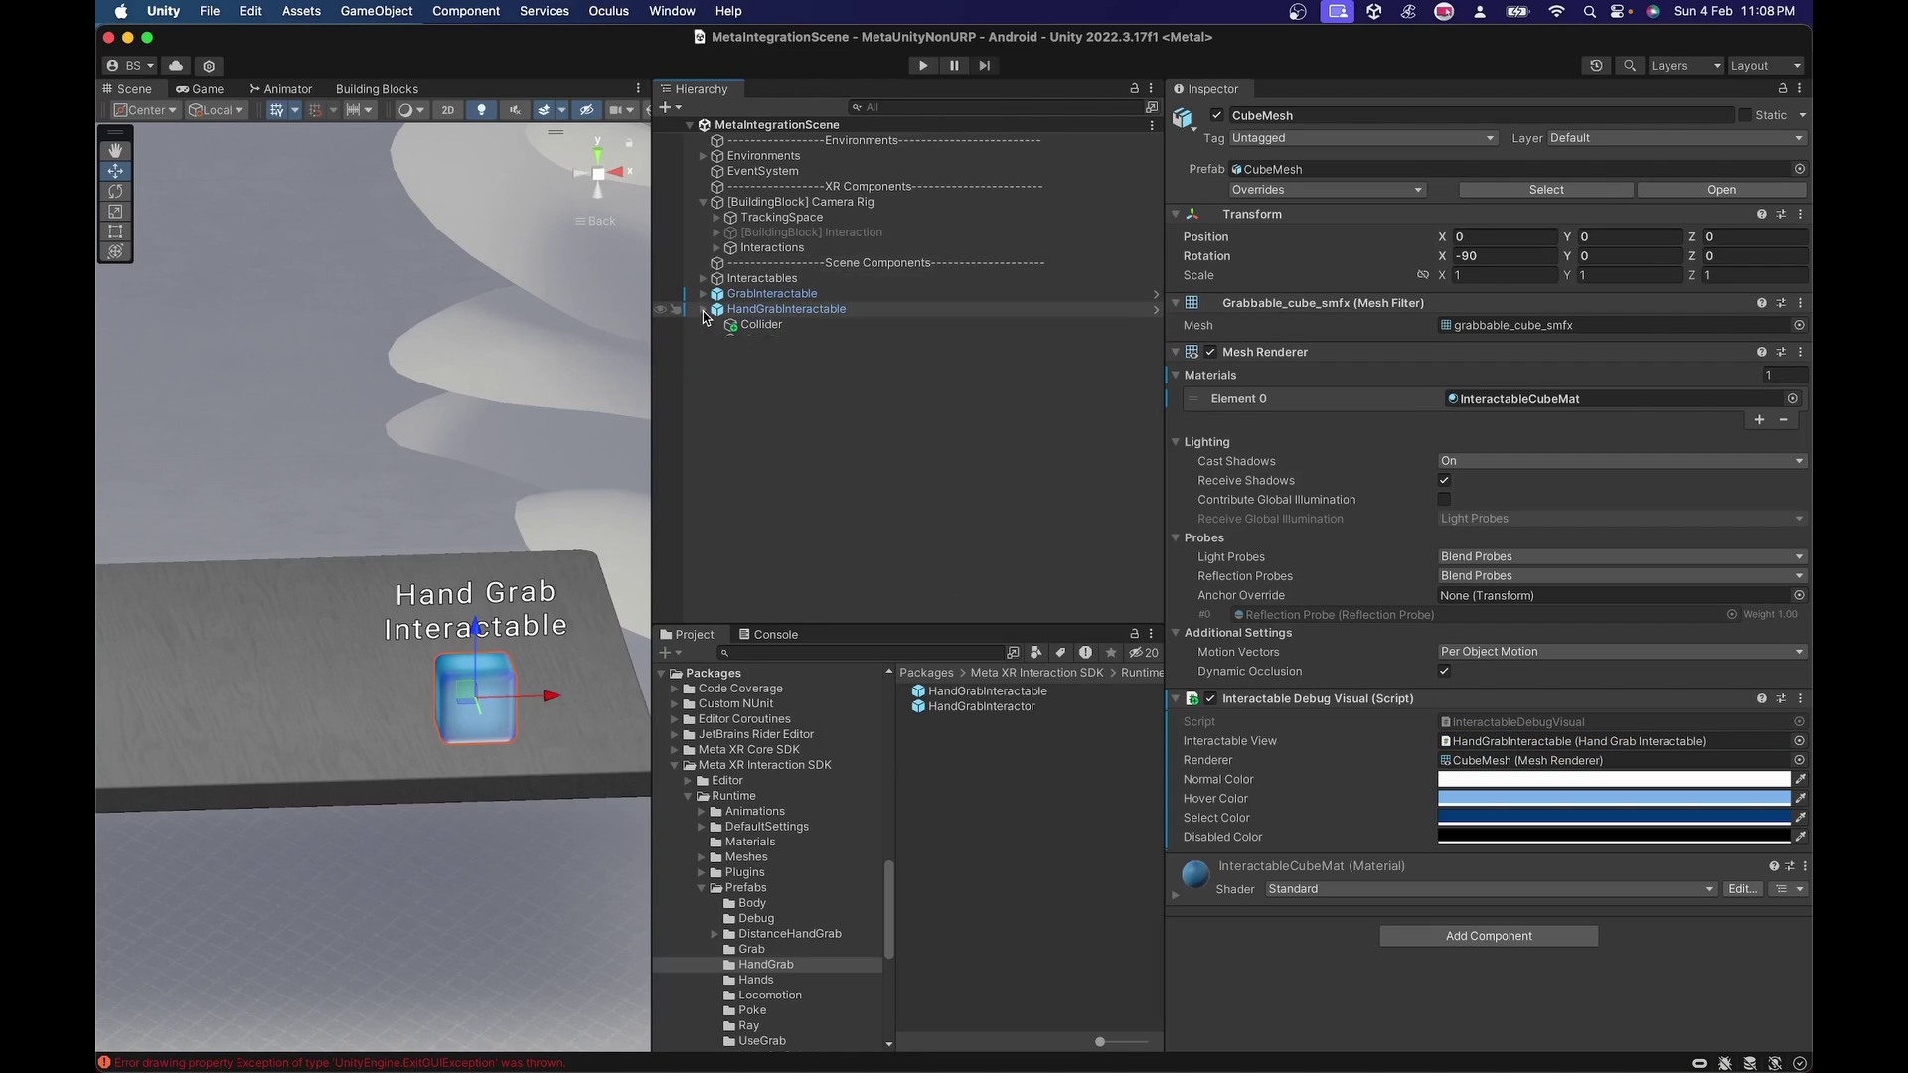
left_click(809, 313)
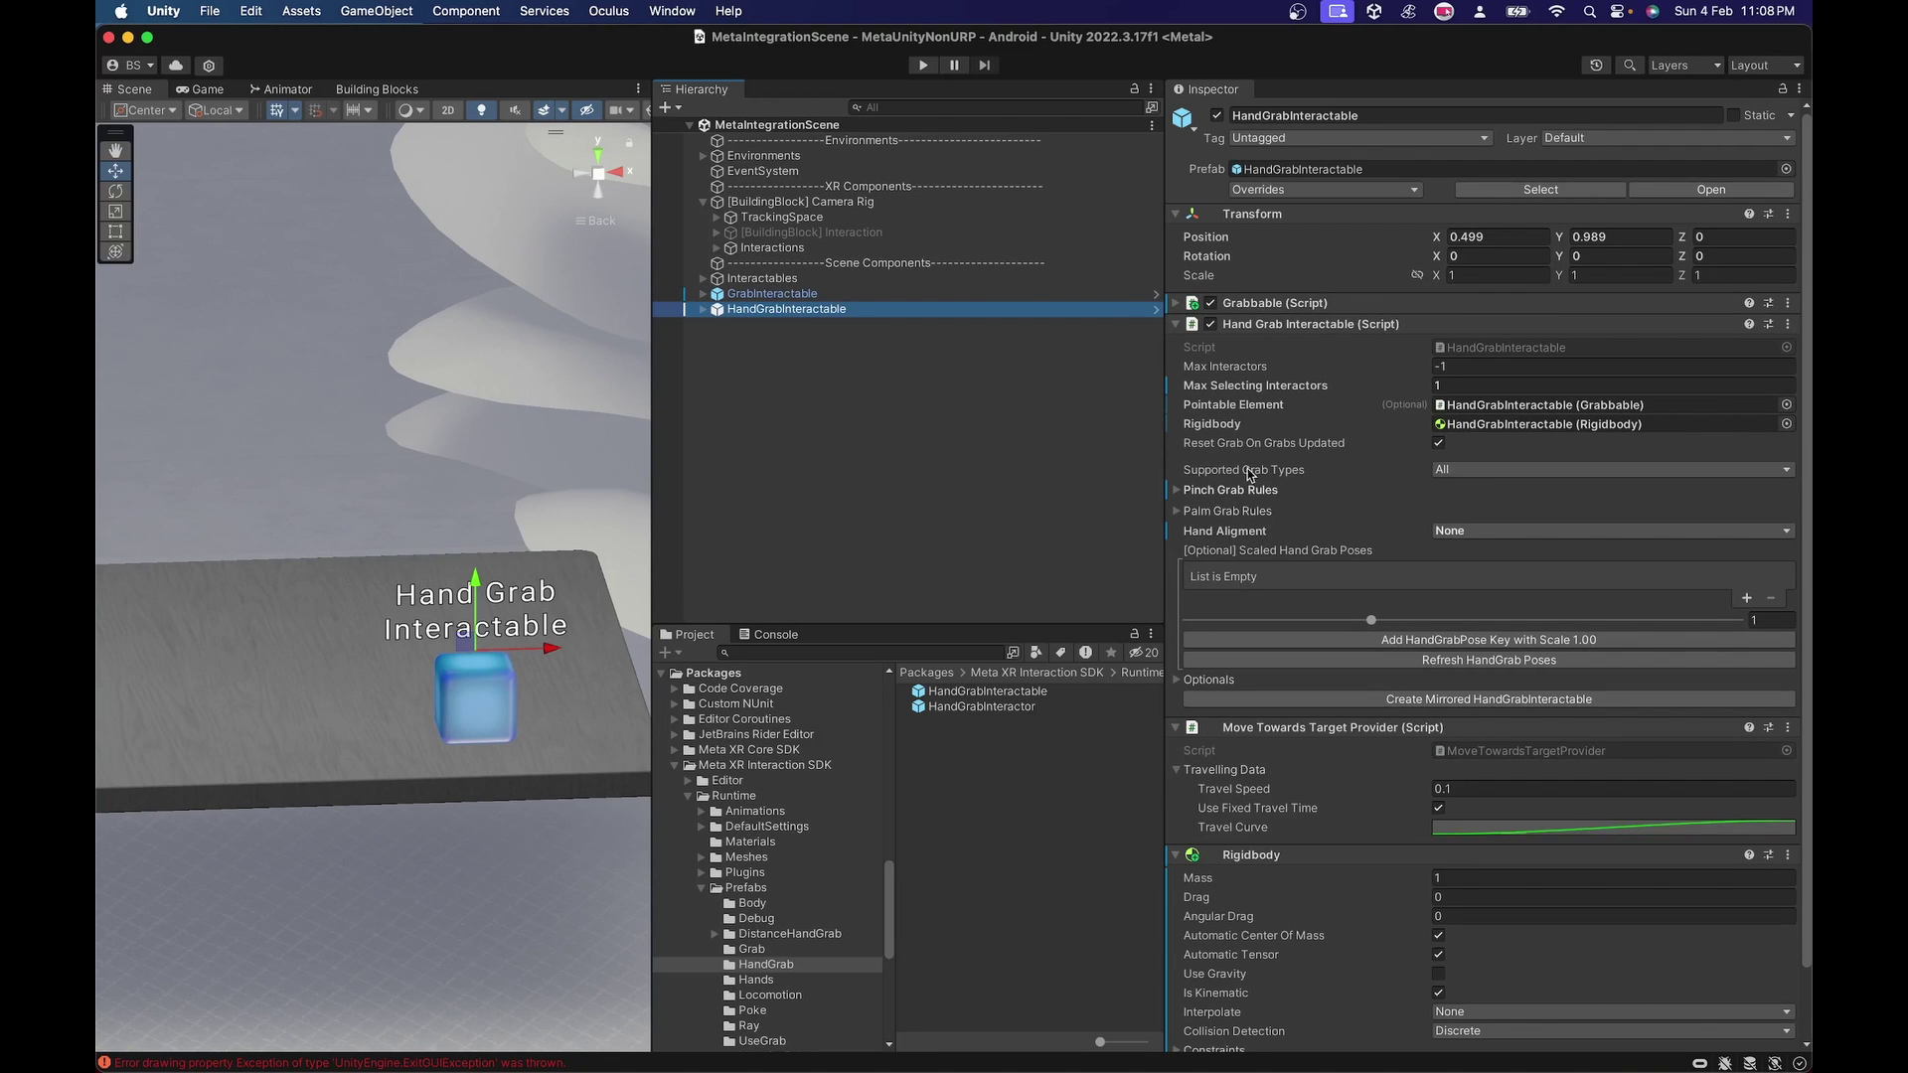
left_click(813, 343)
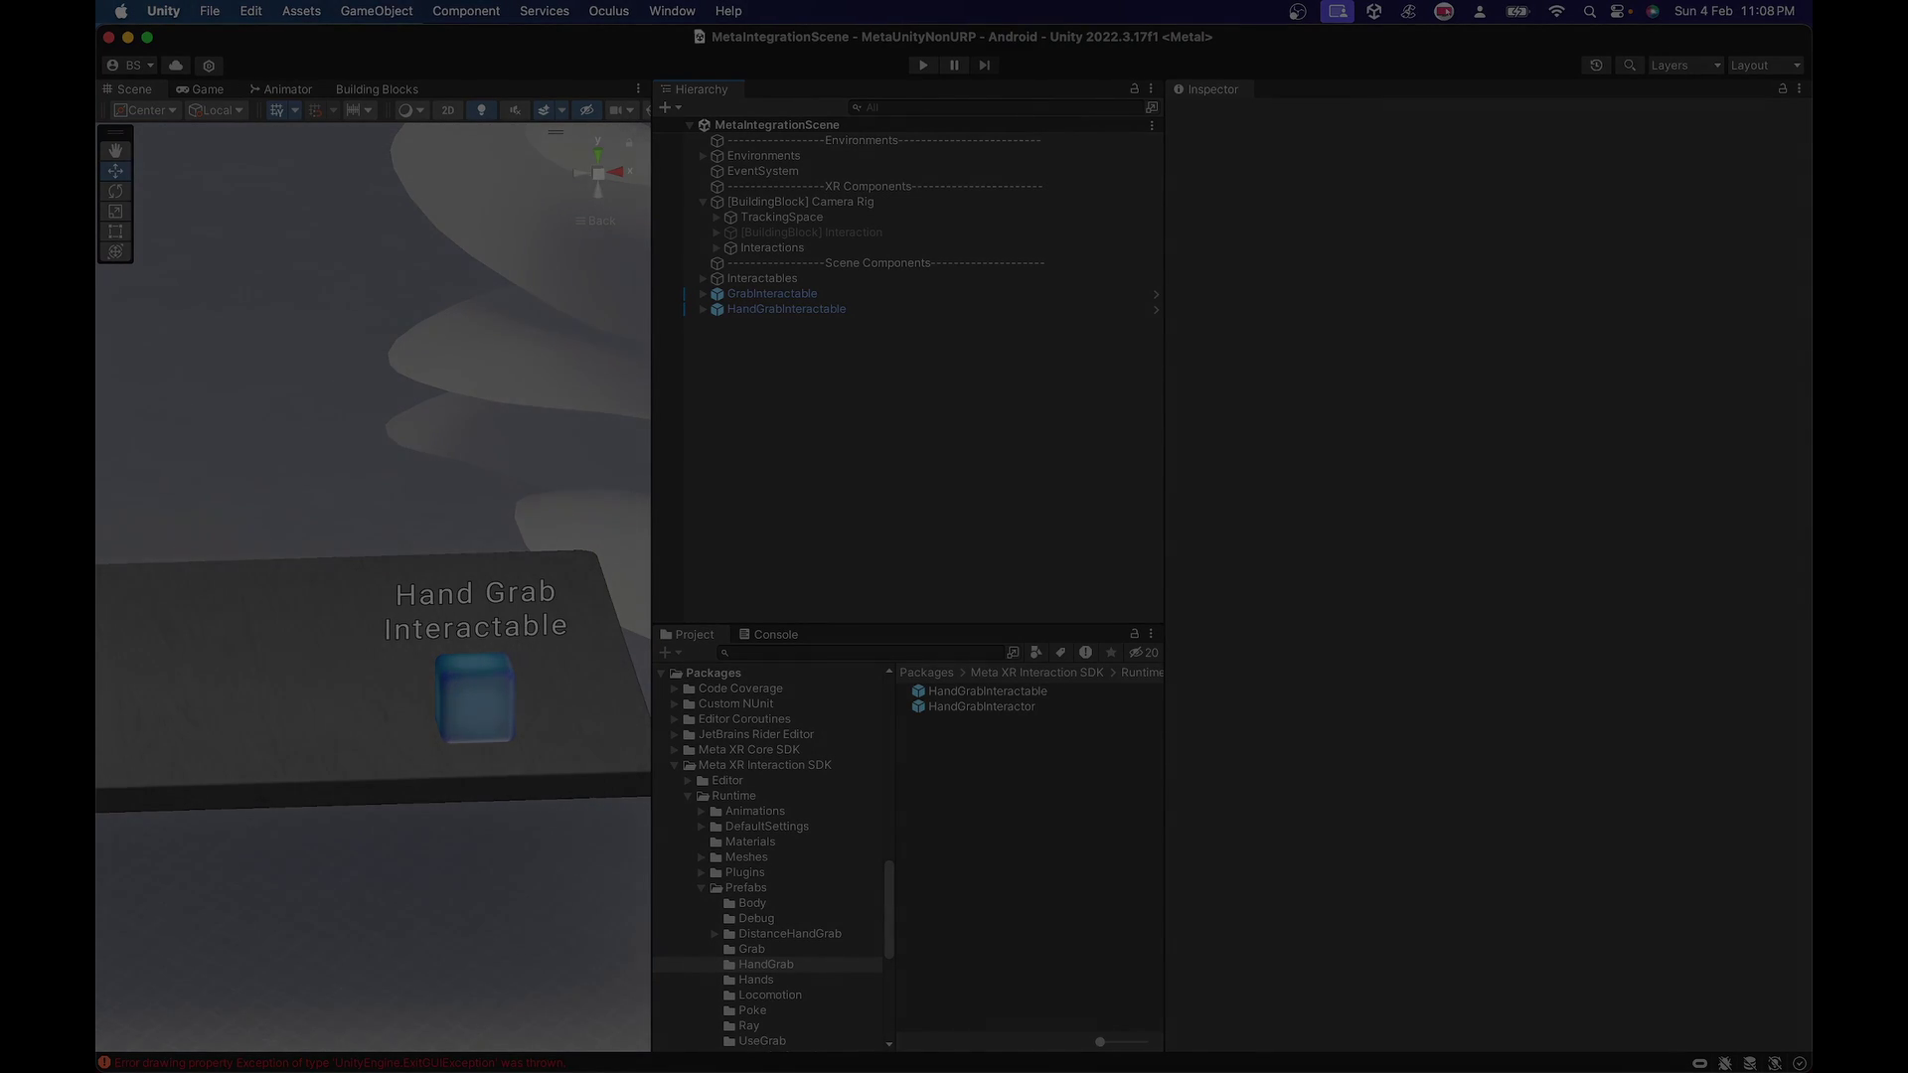
key("super+Tab")
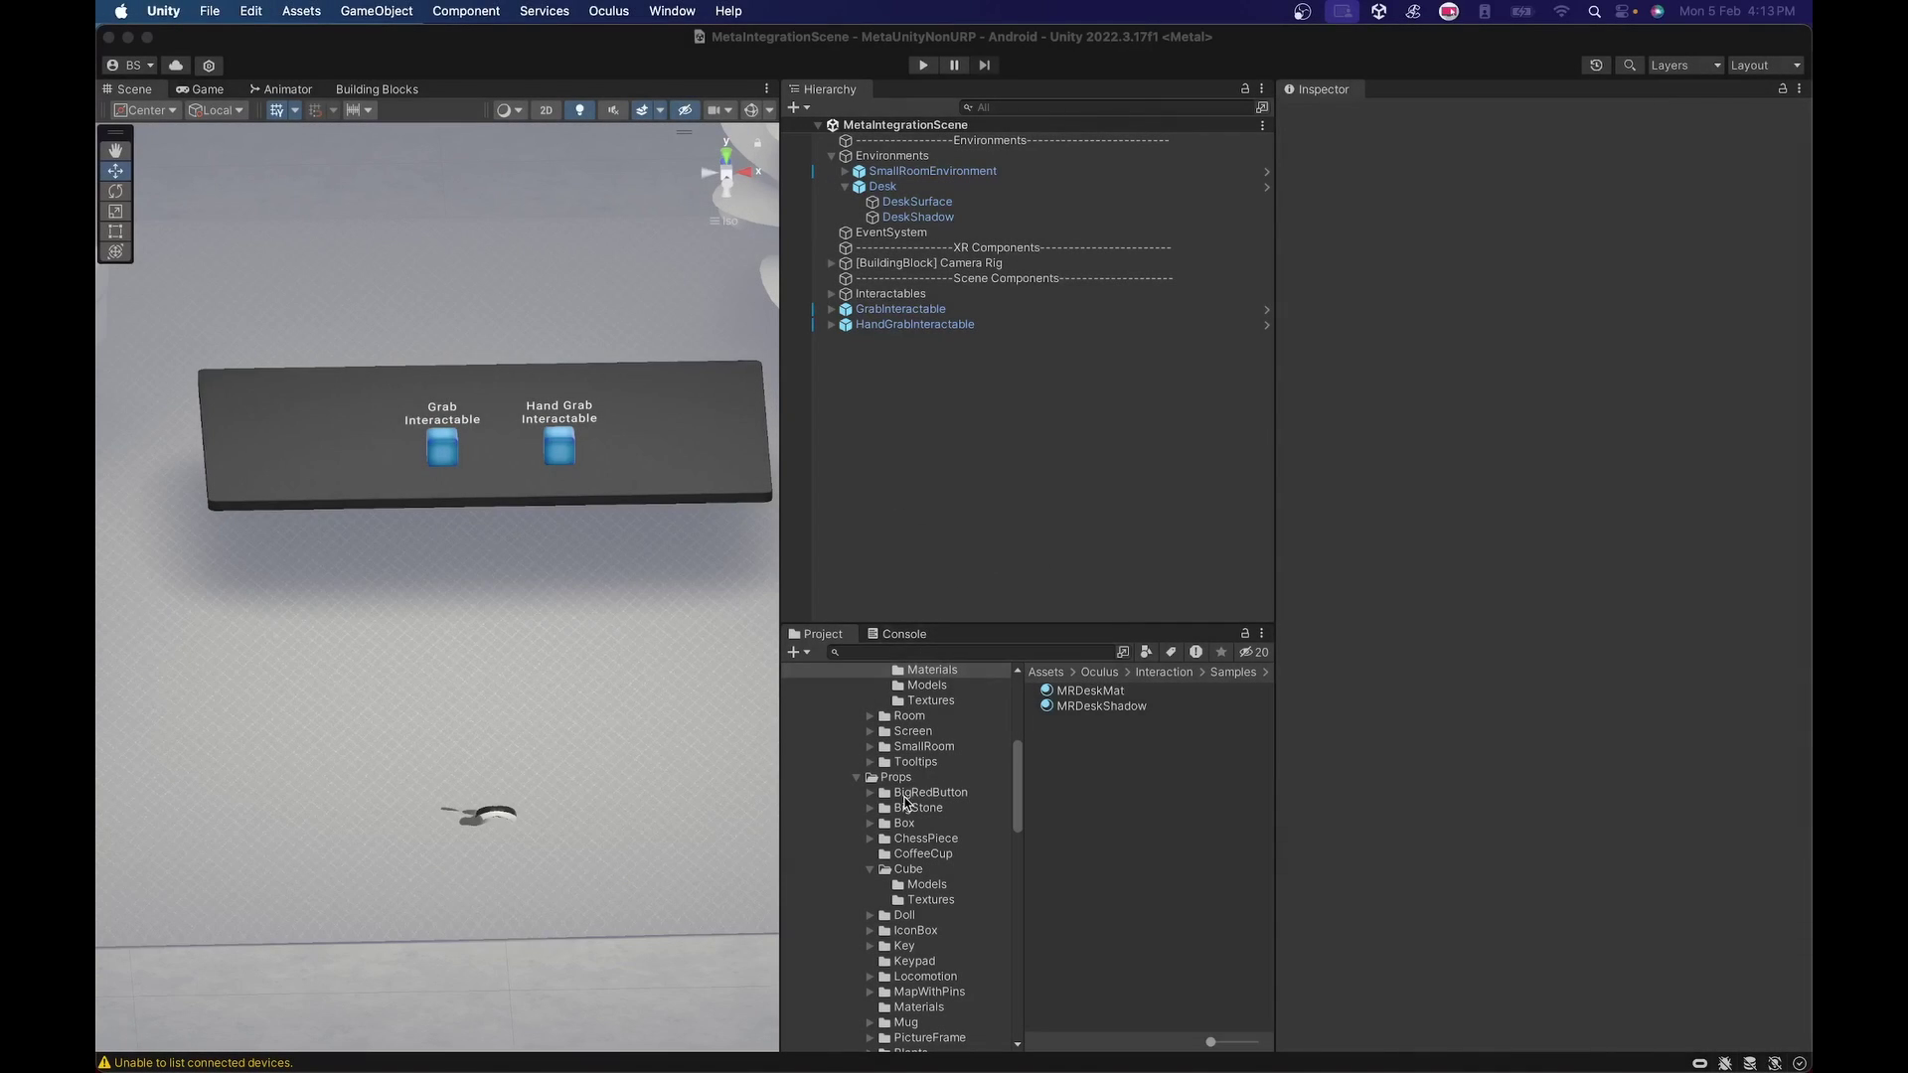
Step: Review the Grab Interactable, Grabbable and Rigidbody component settings of the GrabInteractable object
left_click(930, 792)
left_click(897, 324)
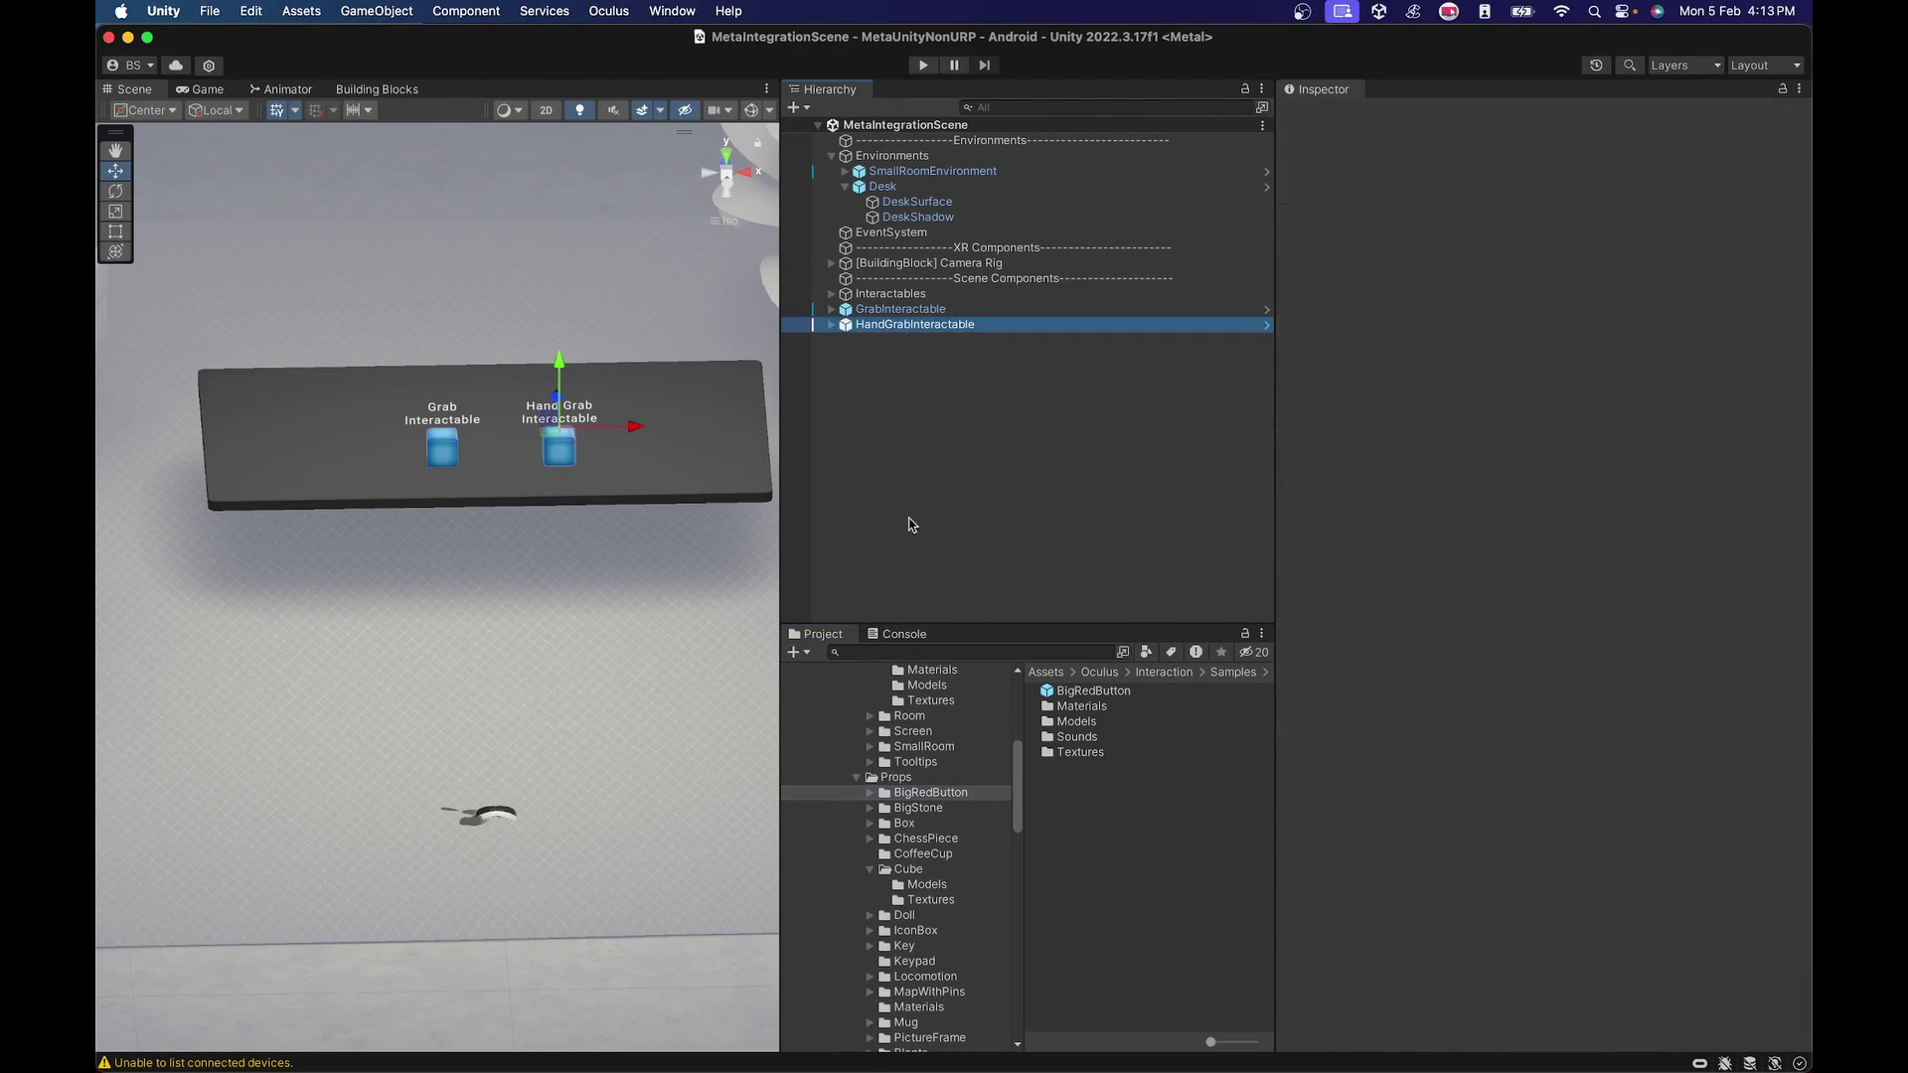
left_click(897, 311)
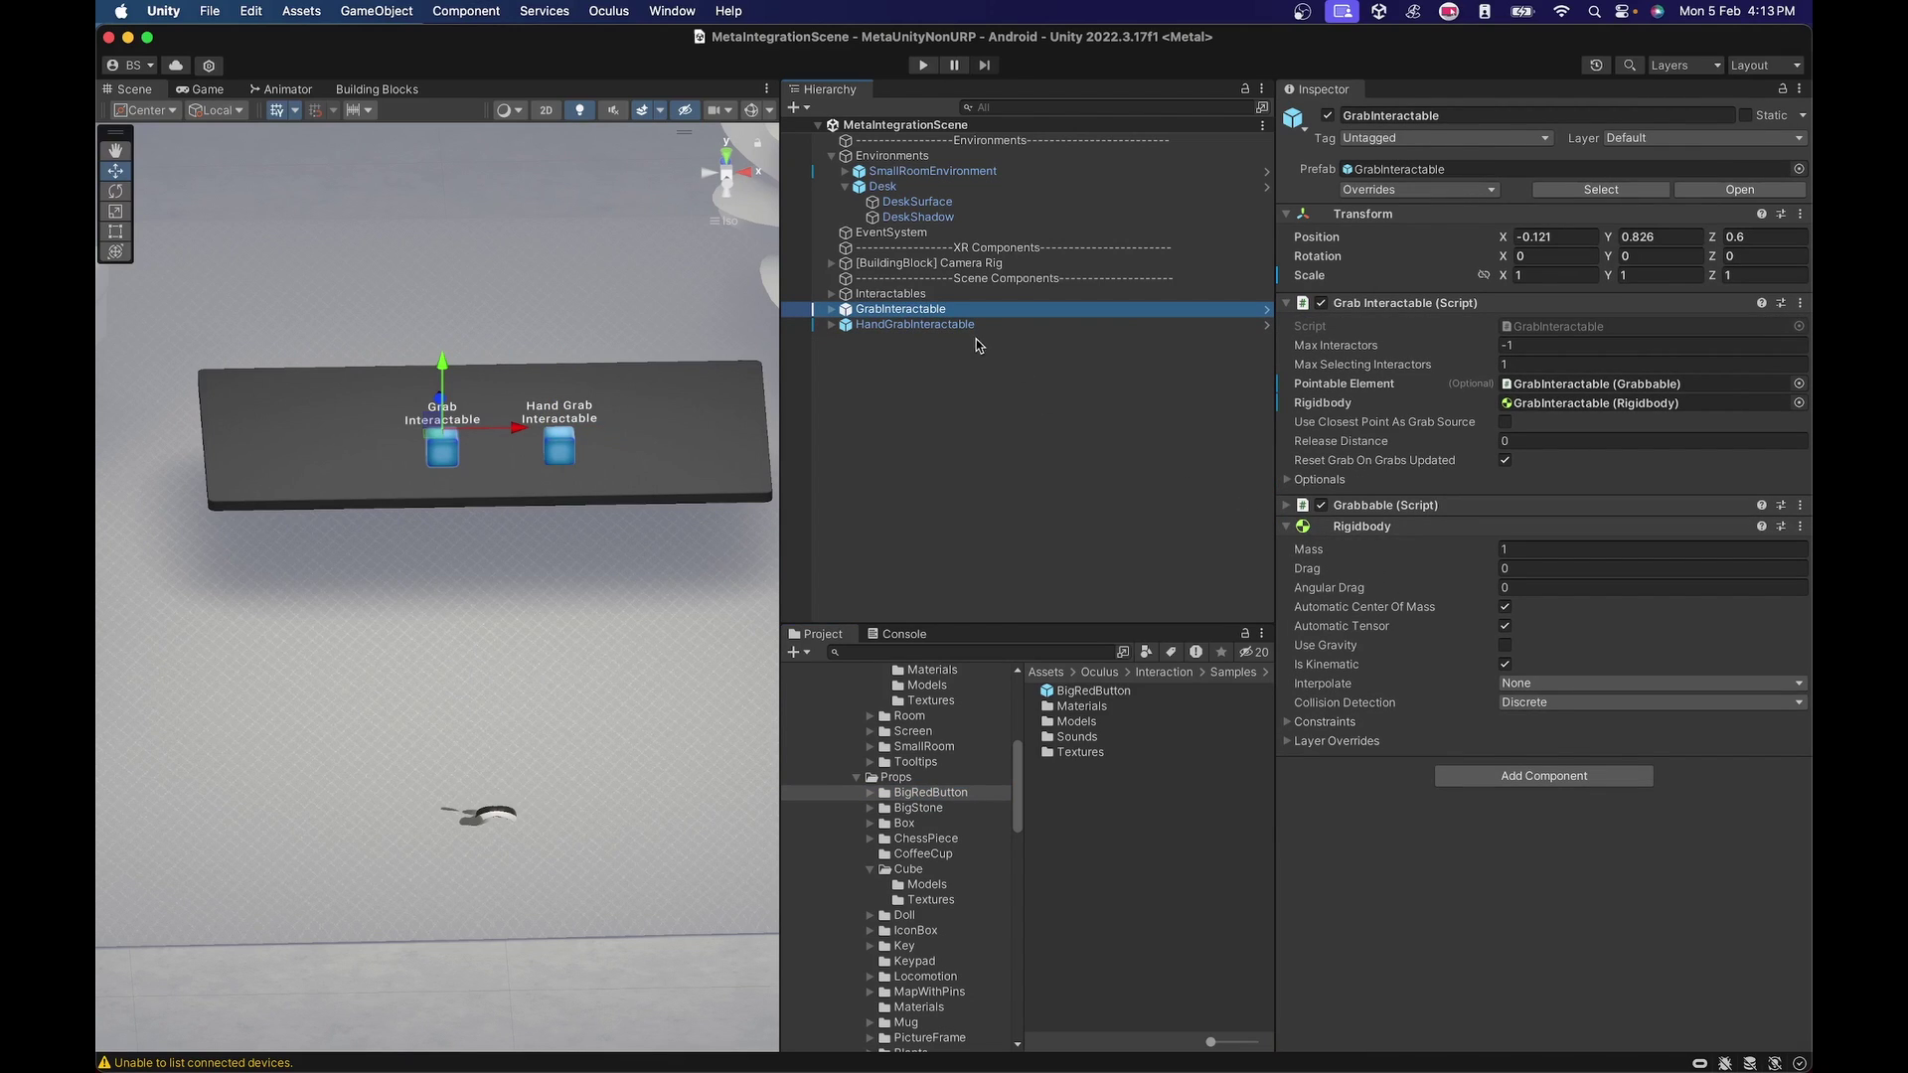
left_click(1288, 505)
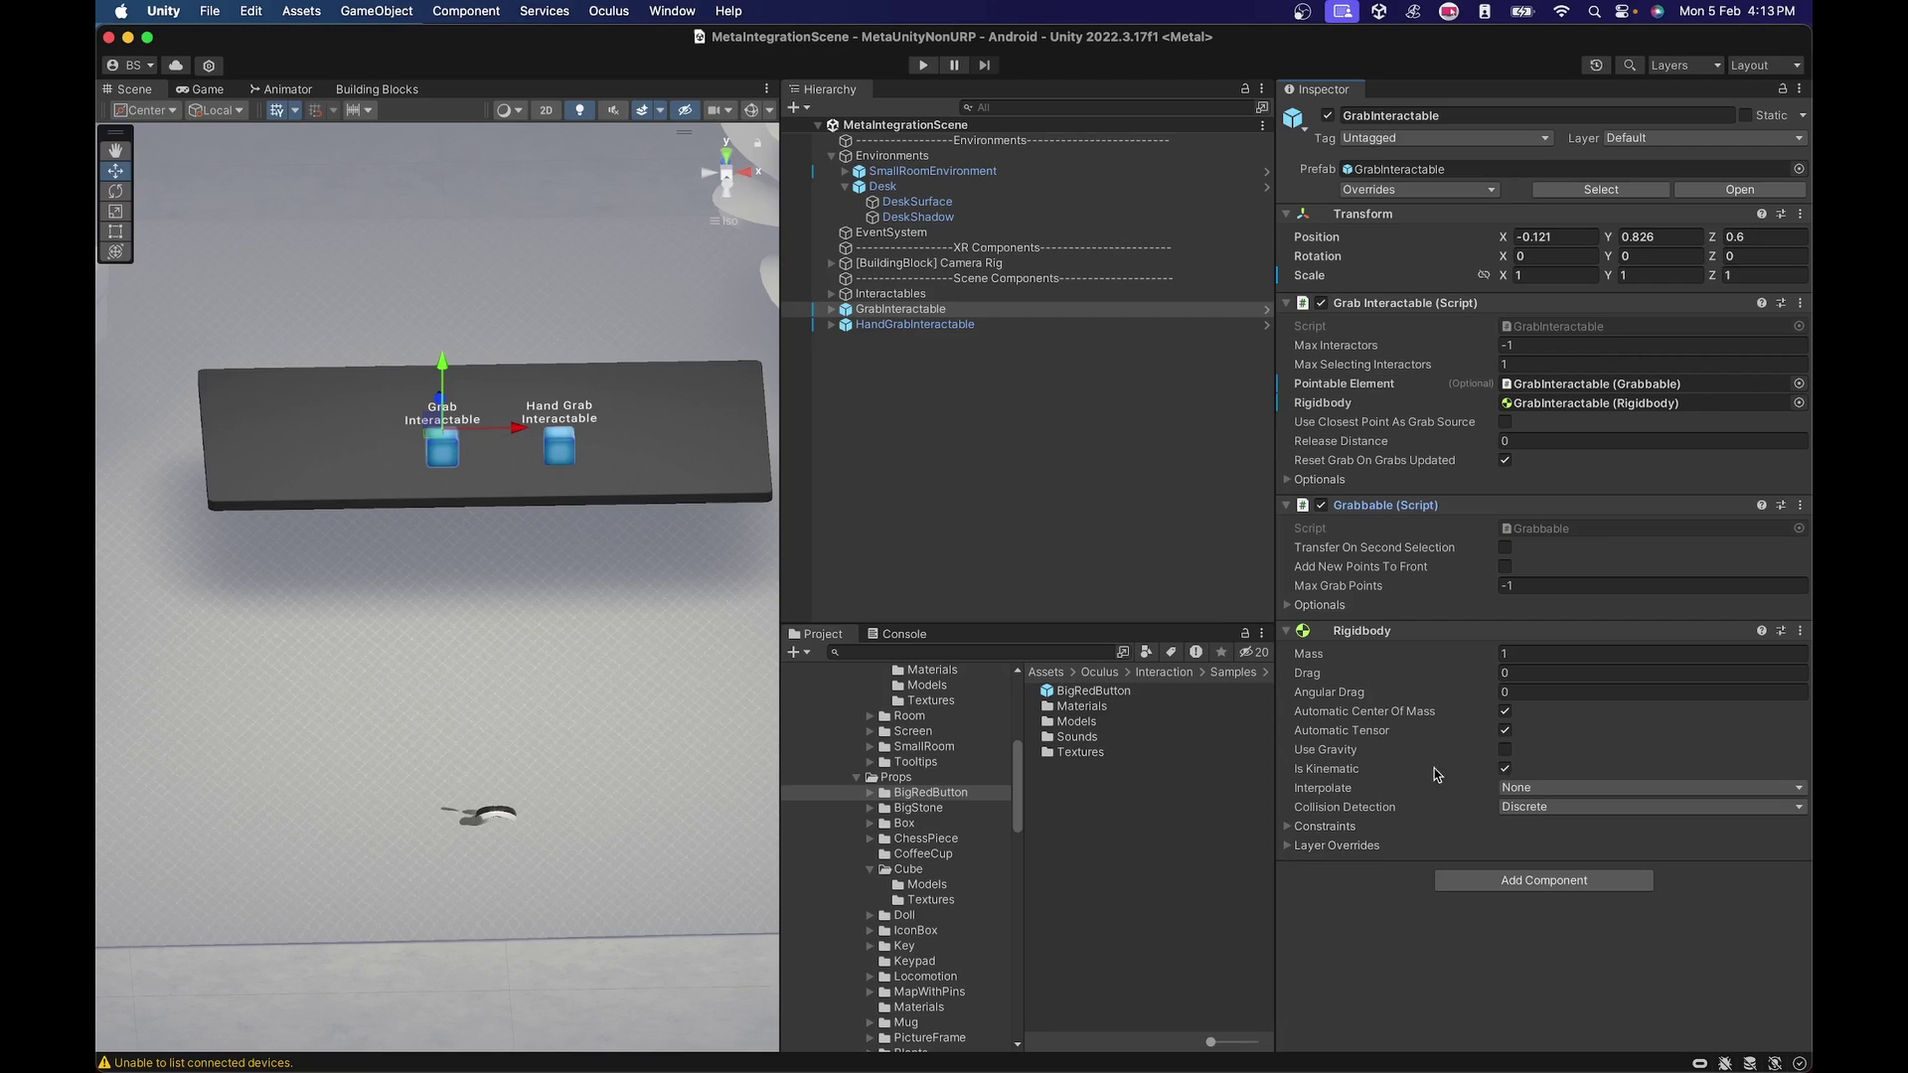
left_click(972, 487)
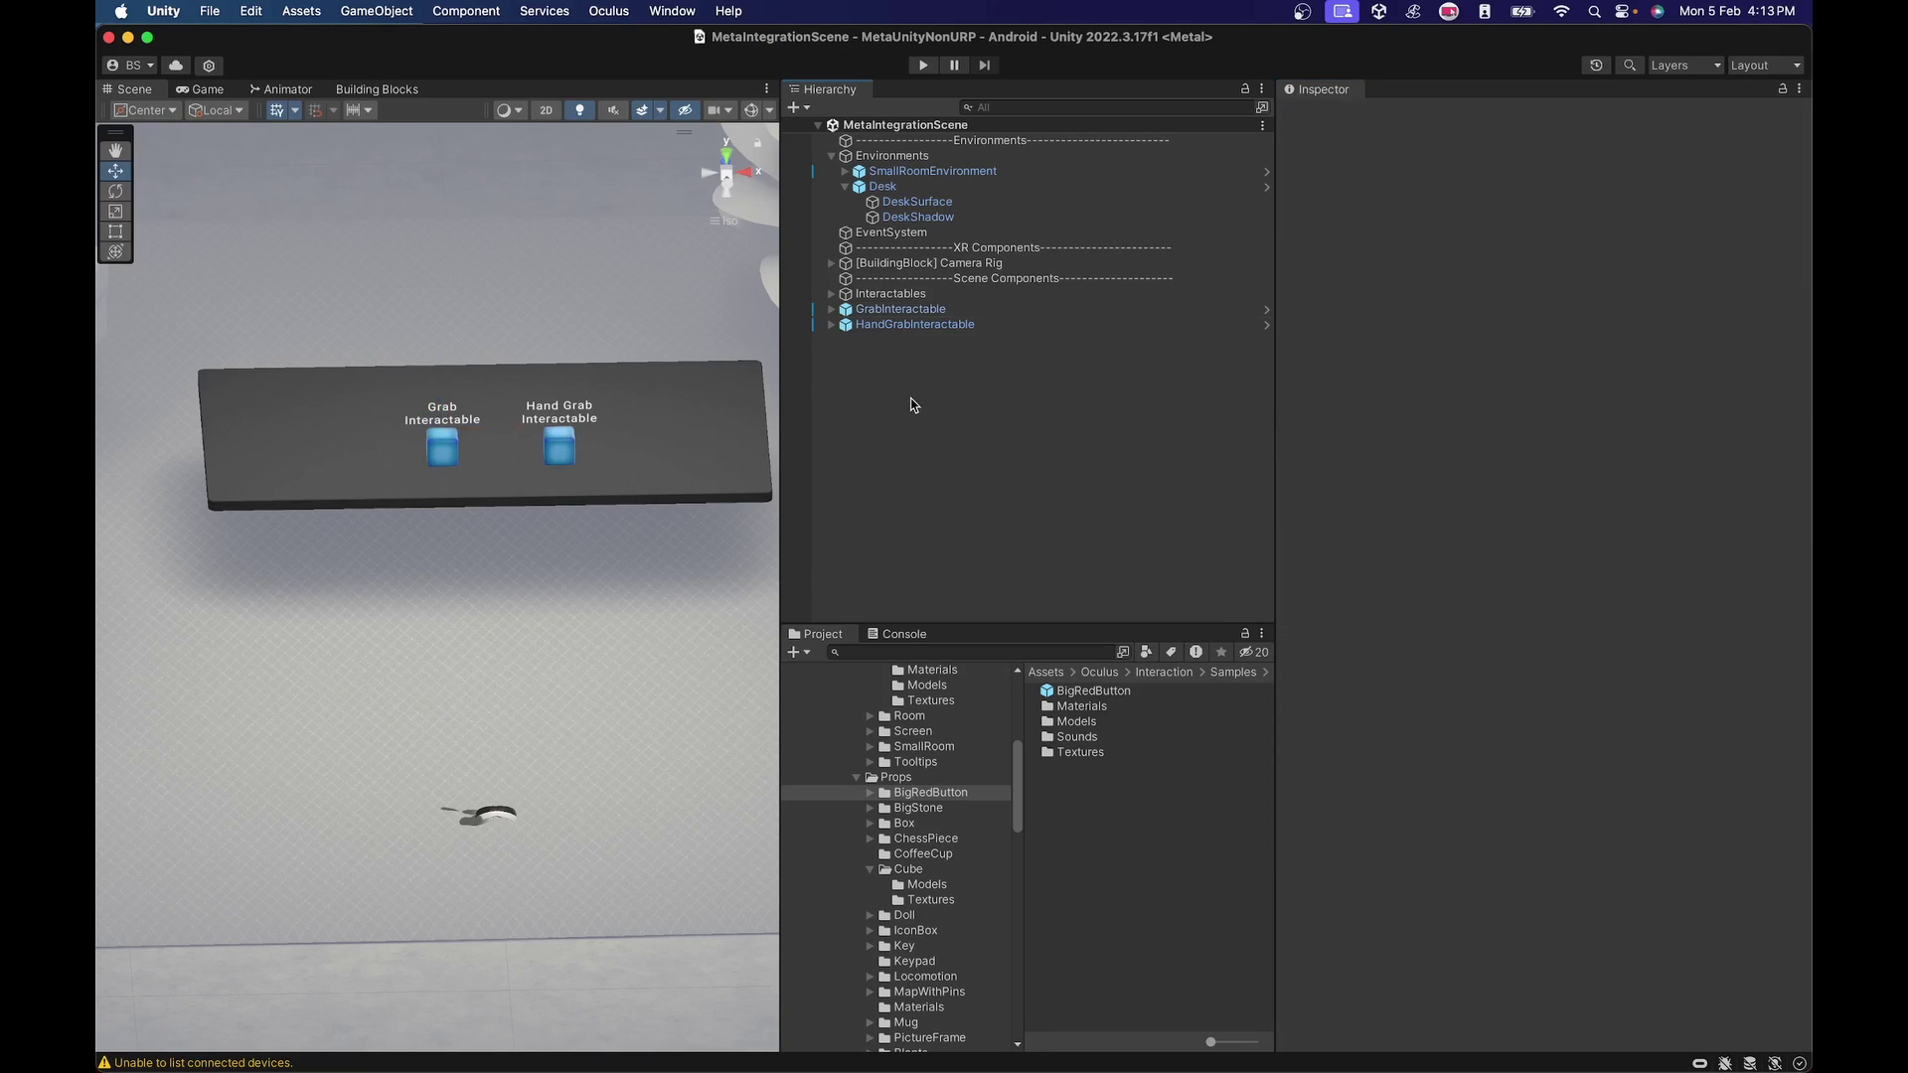
left_click(890, 311)
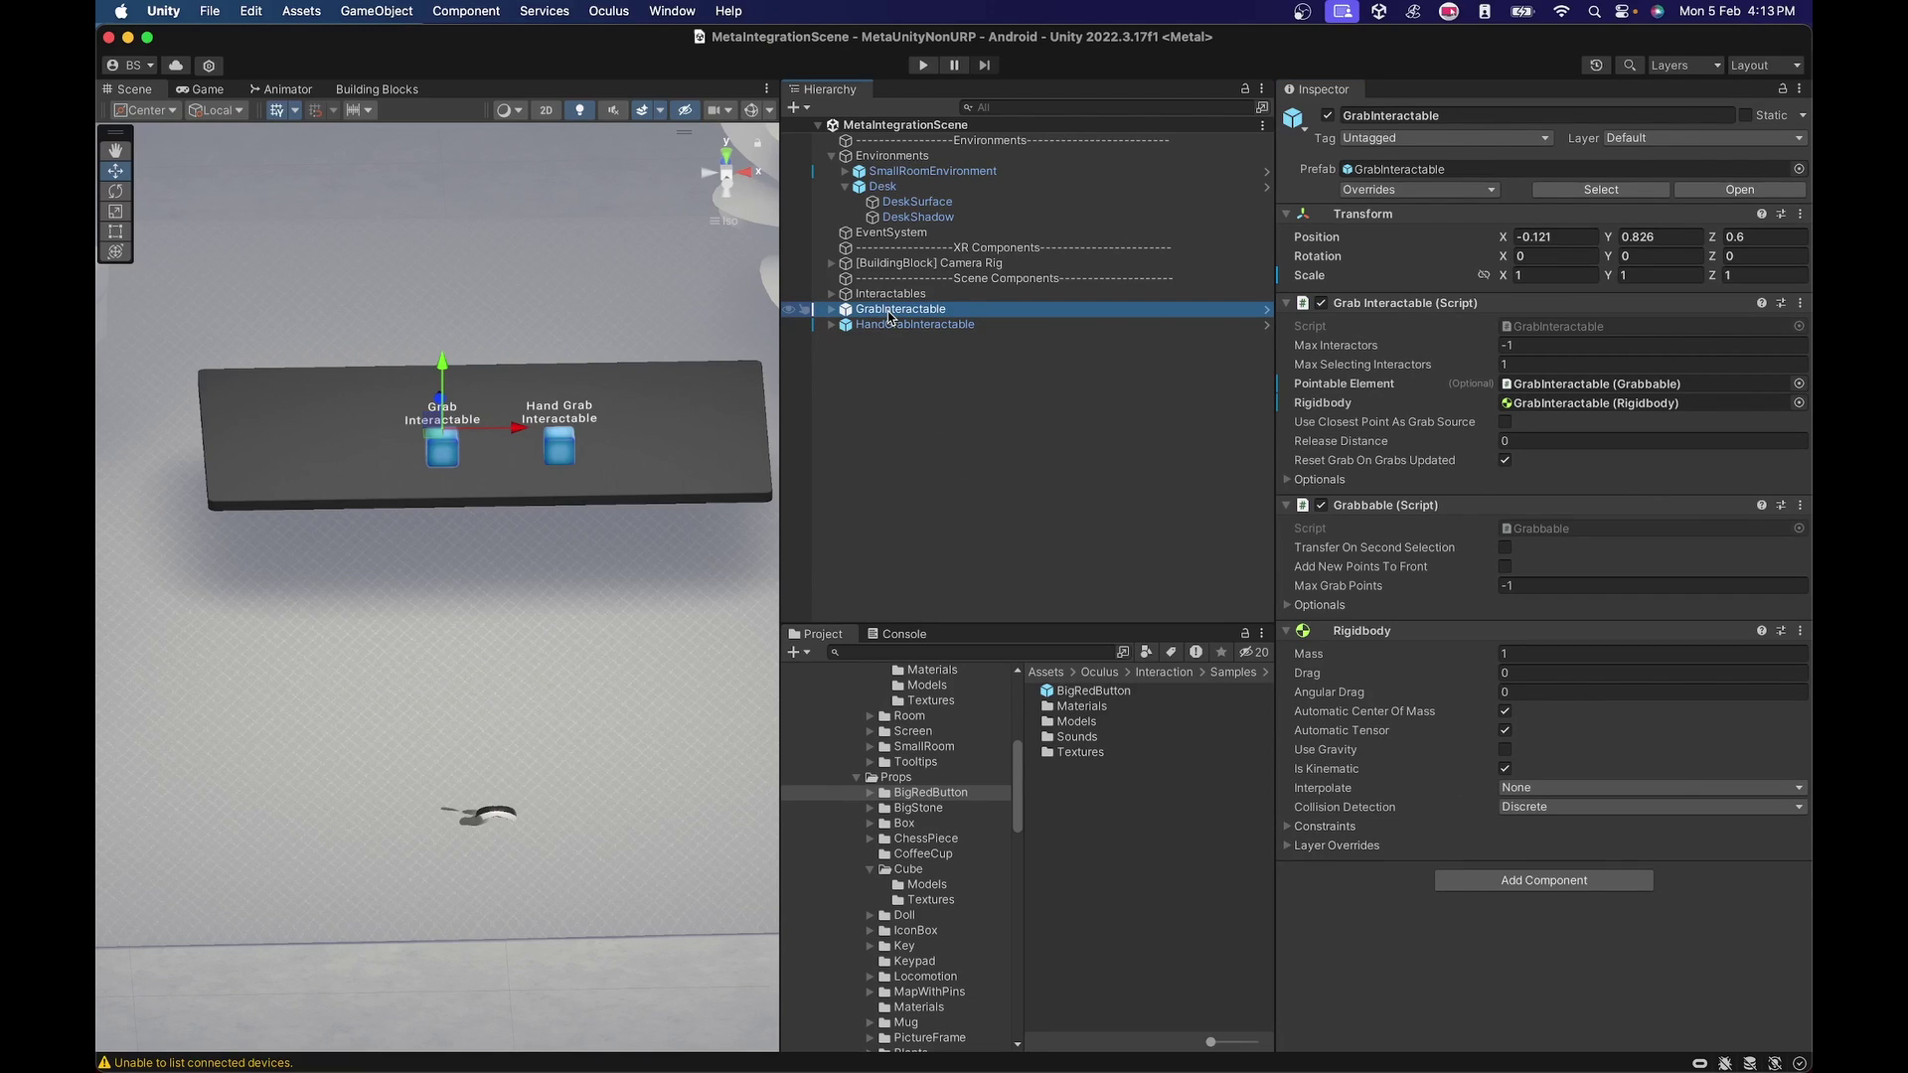
Step: Create an empty child object named Non-Physics under Interactables
left_click(892, 294)
key("Right")
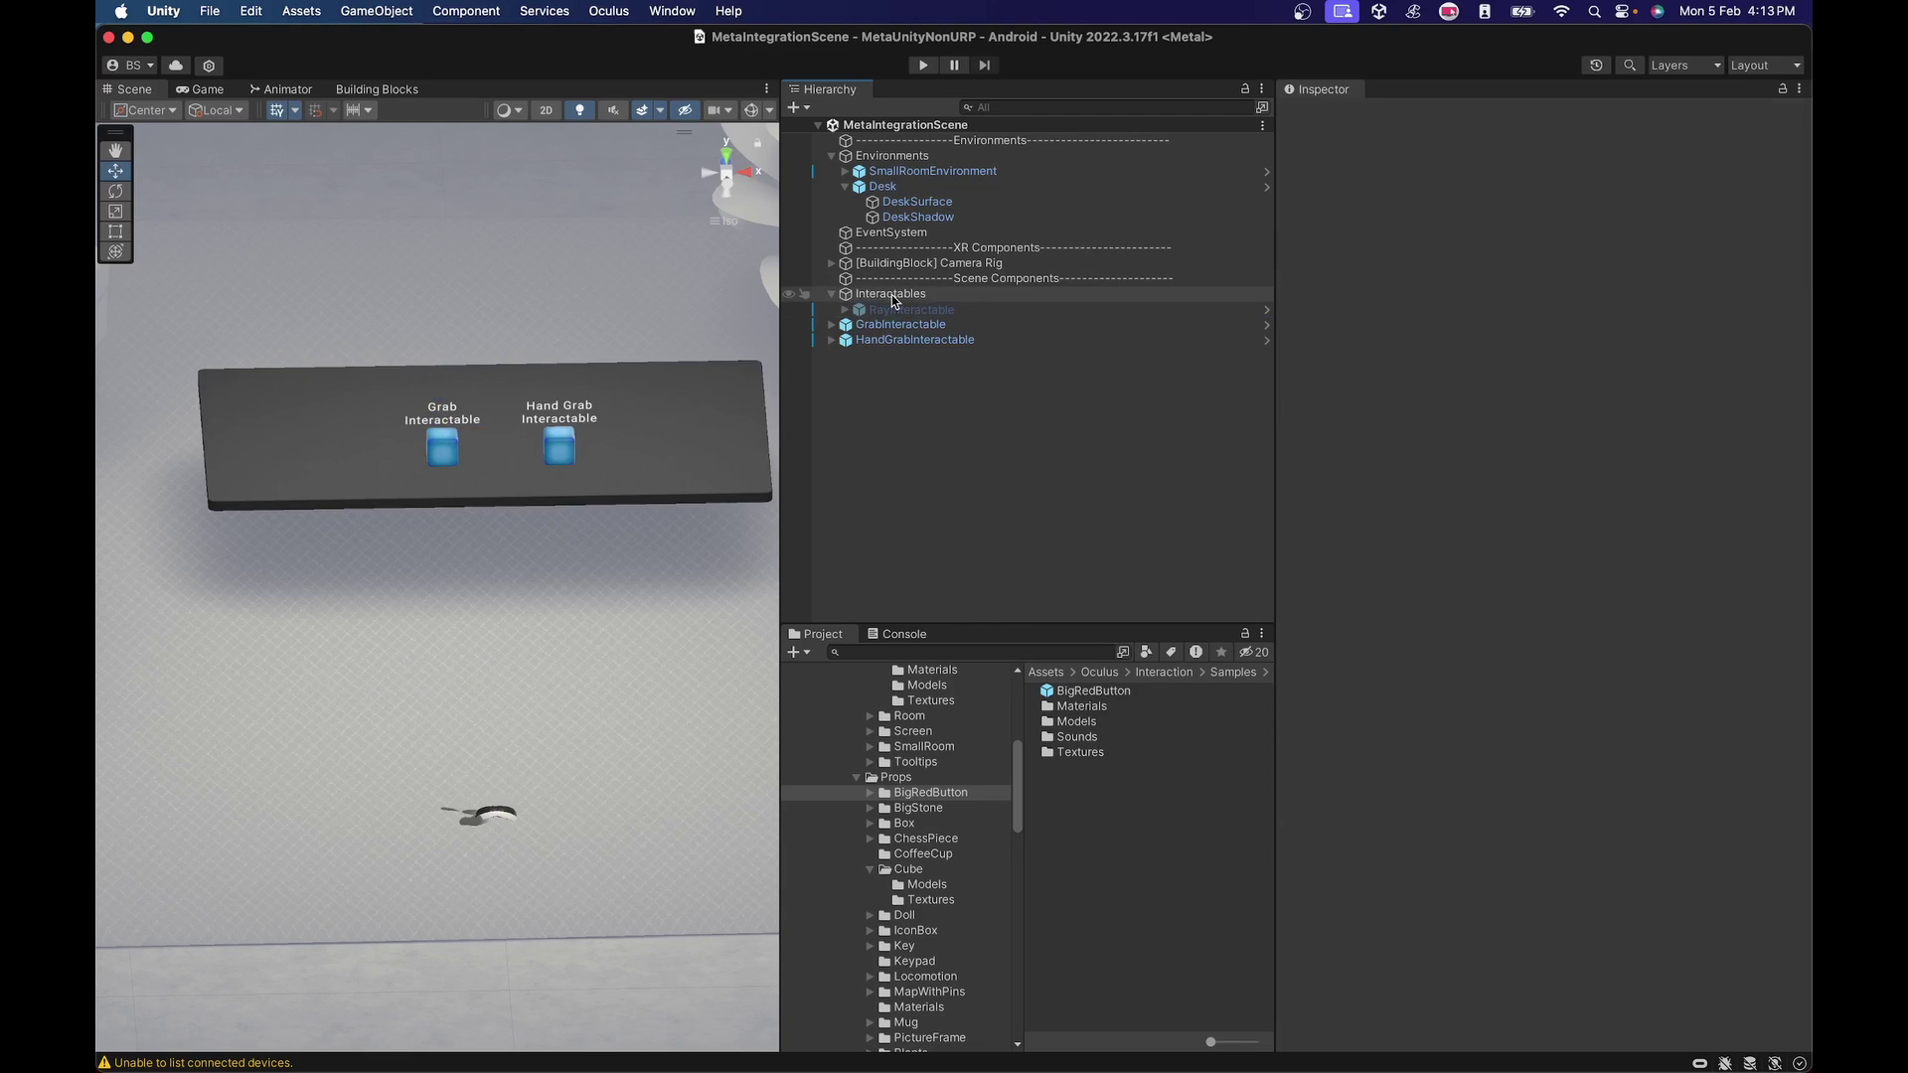
right_click(892, 298)
left_click(956, 601)
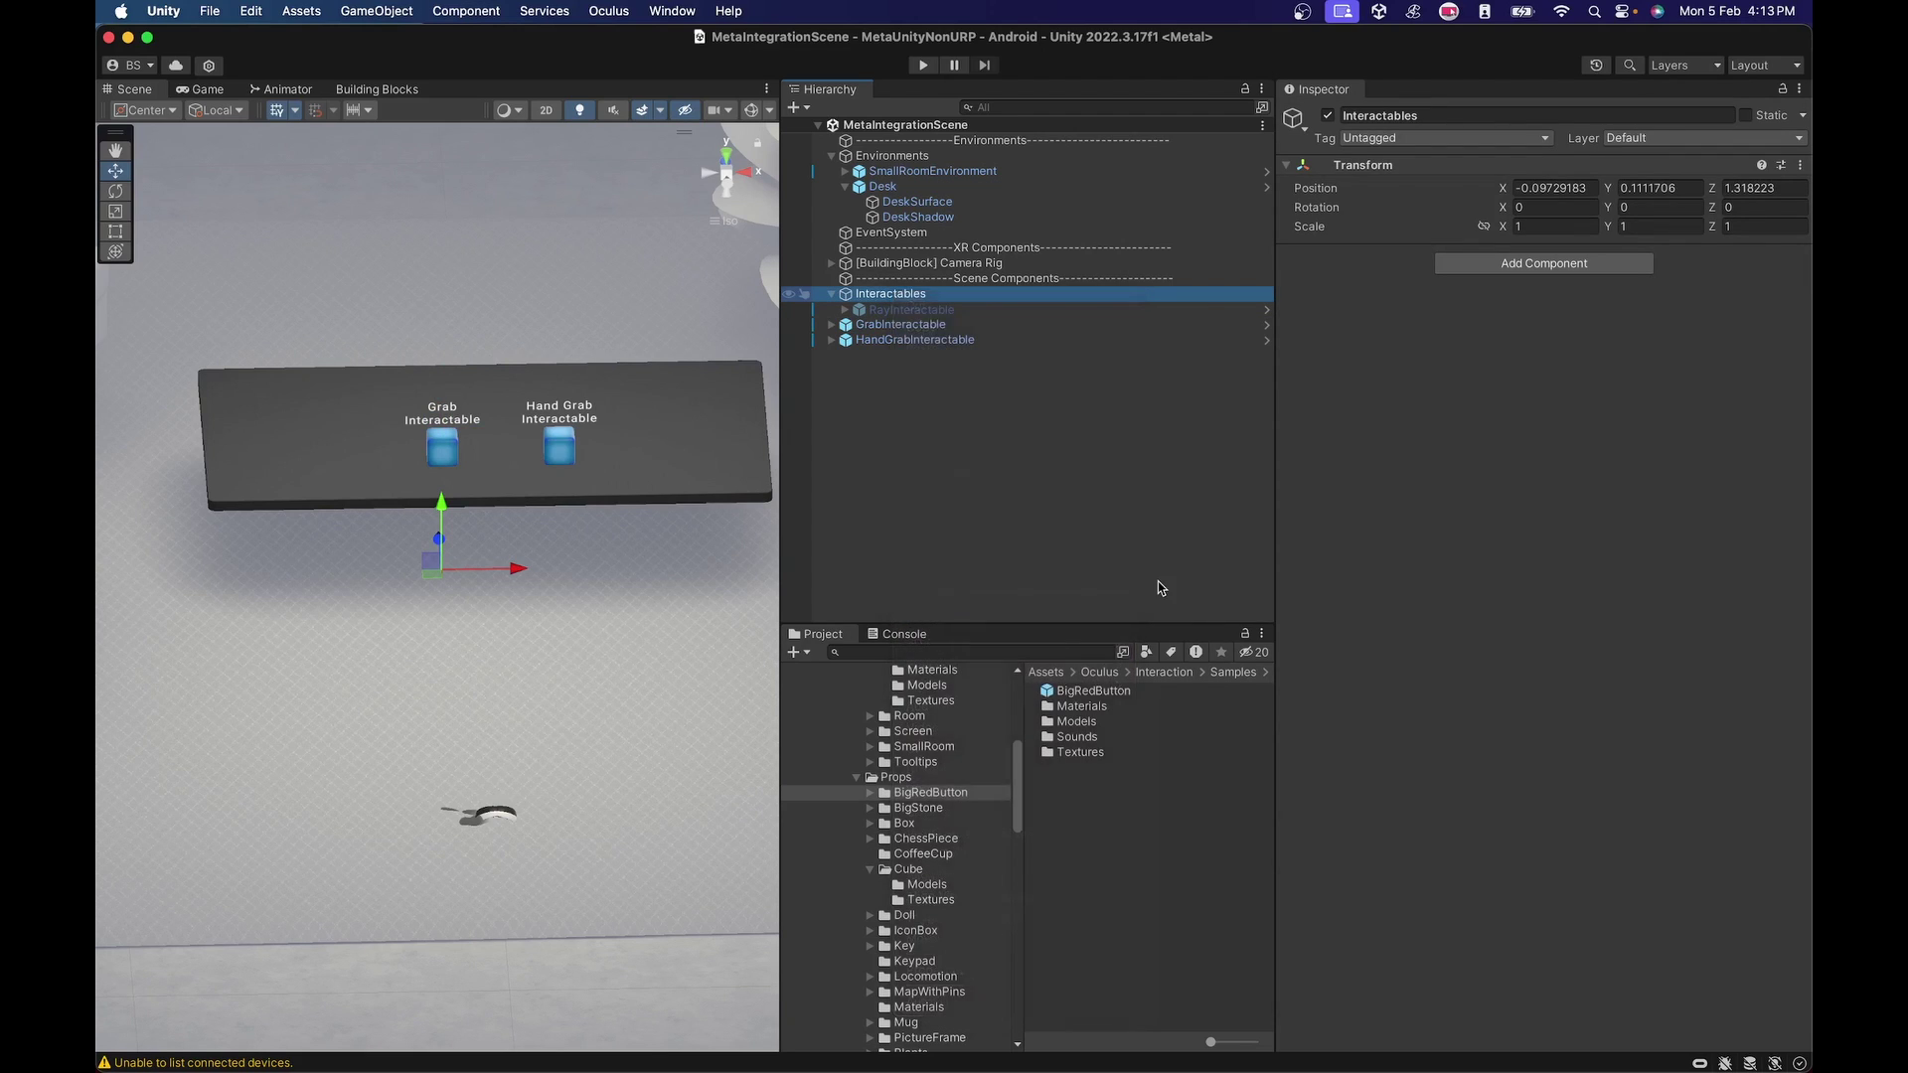
type("Non-")
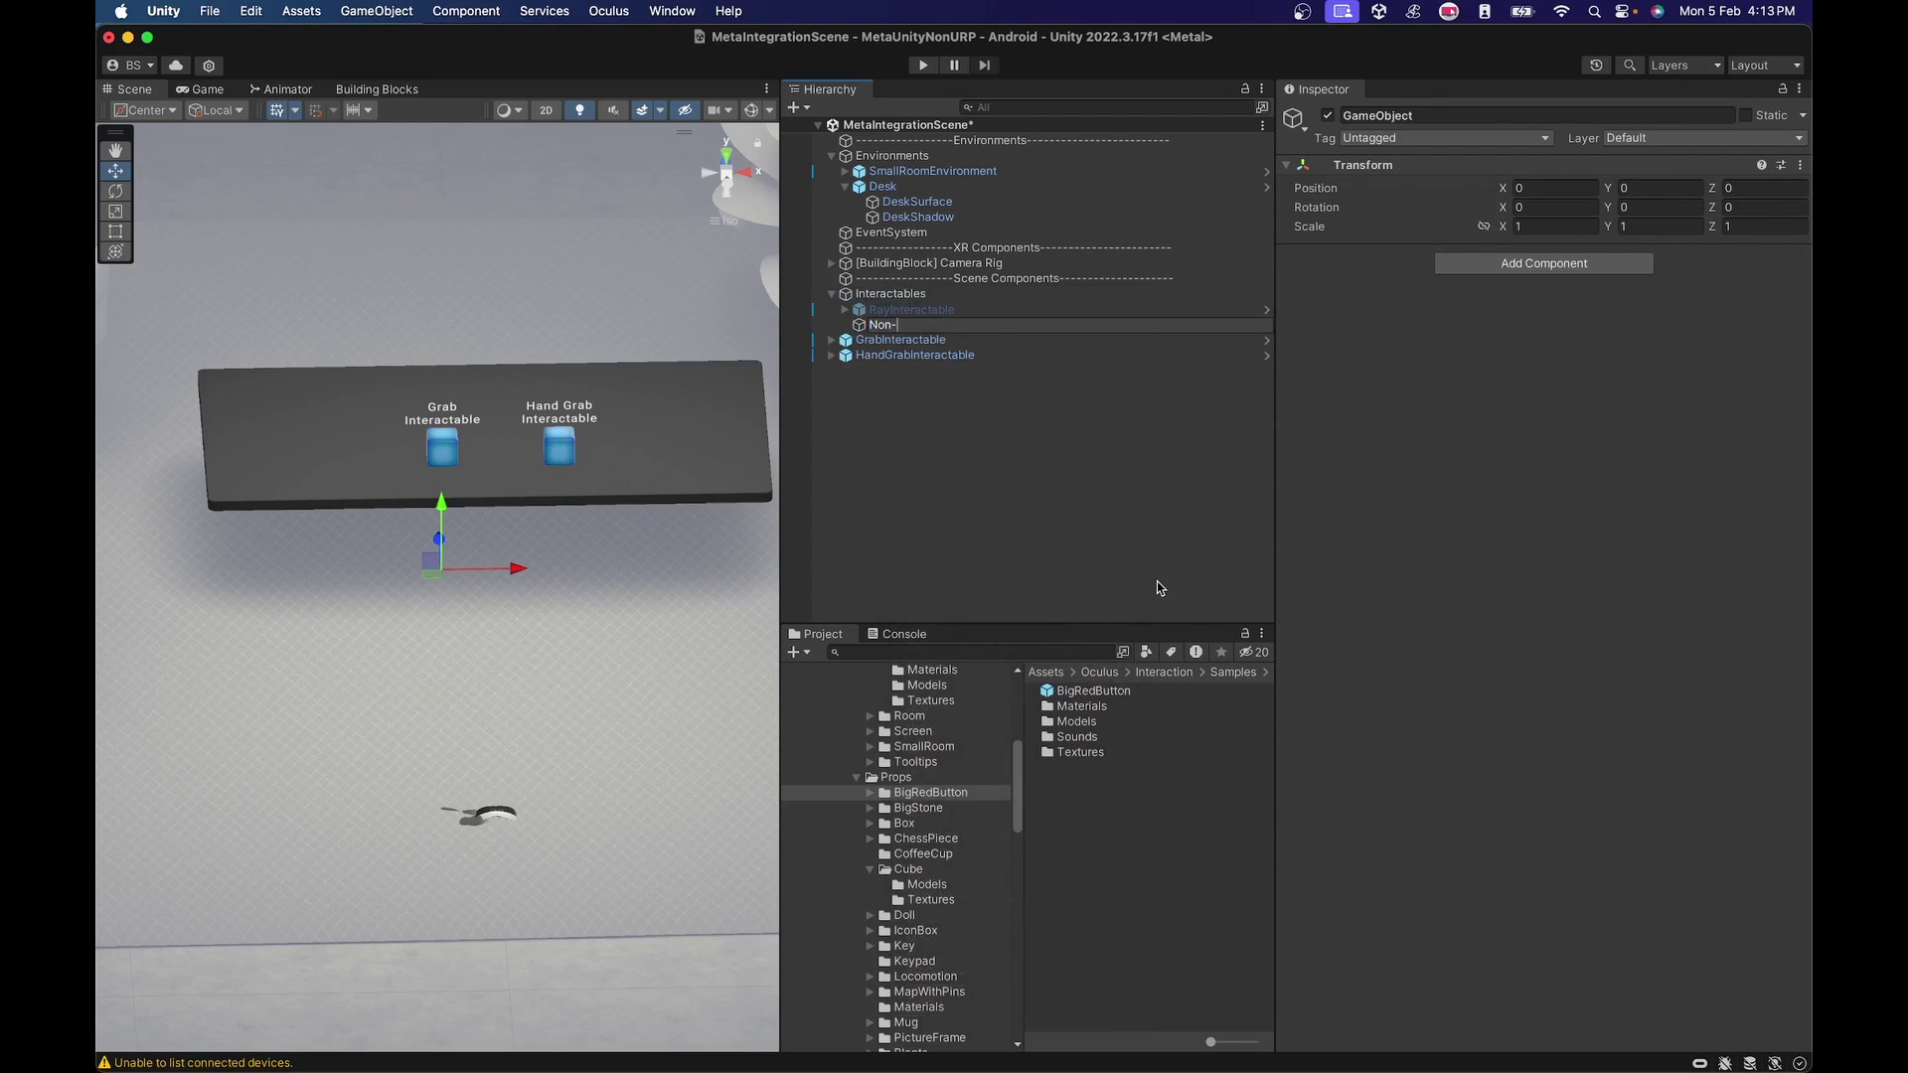
type("Physics")
key("Return")
left_click(921, 380)
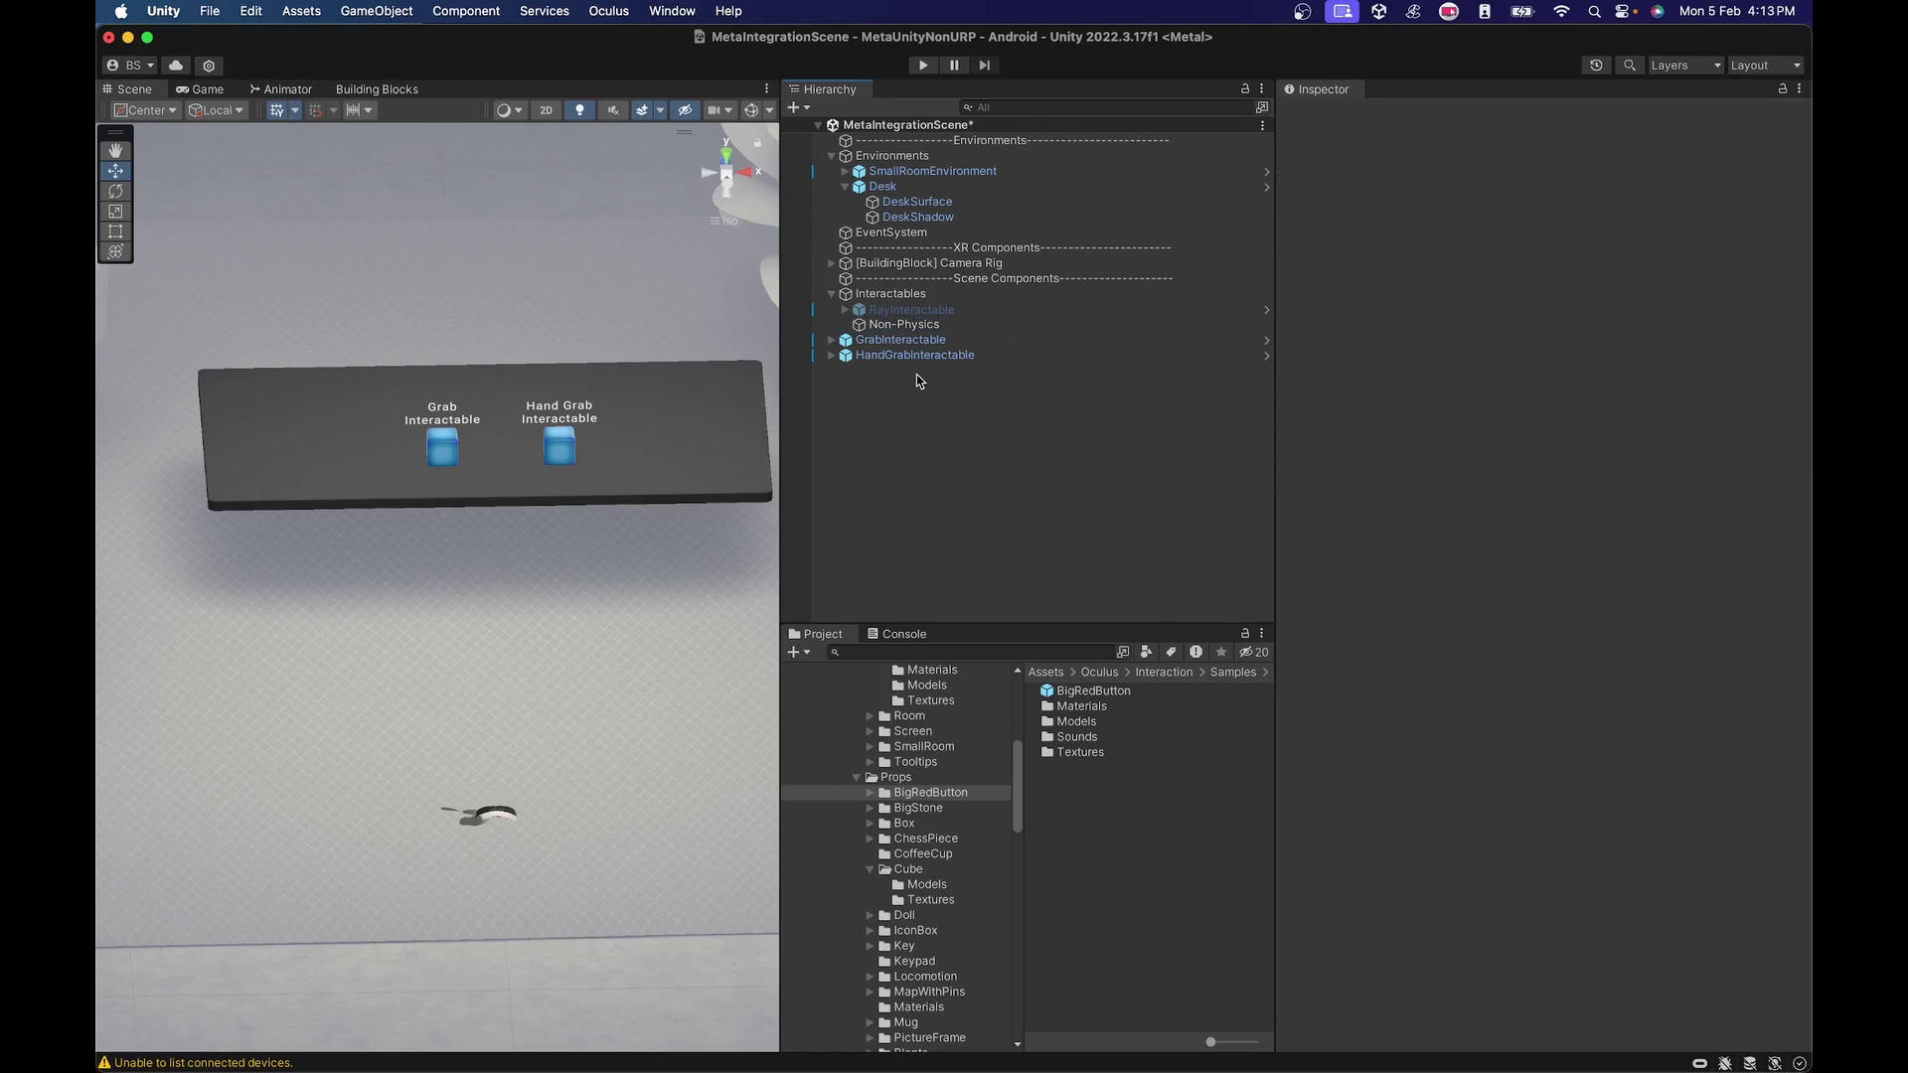
Step: Duplicate GrabInteractable and HandGrabInteractable, parent the originals to Non-Physics, and move them toward the desk's back edge
left_click(906, 354)
left_click(904, 342, "shift")
key("super+d")
left_click(964, 432)
left_click(932, 371)
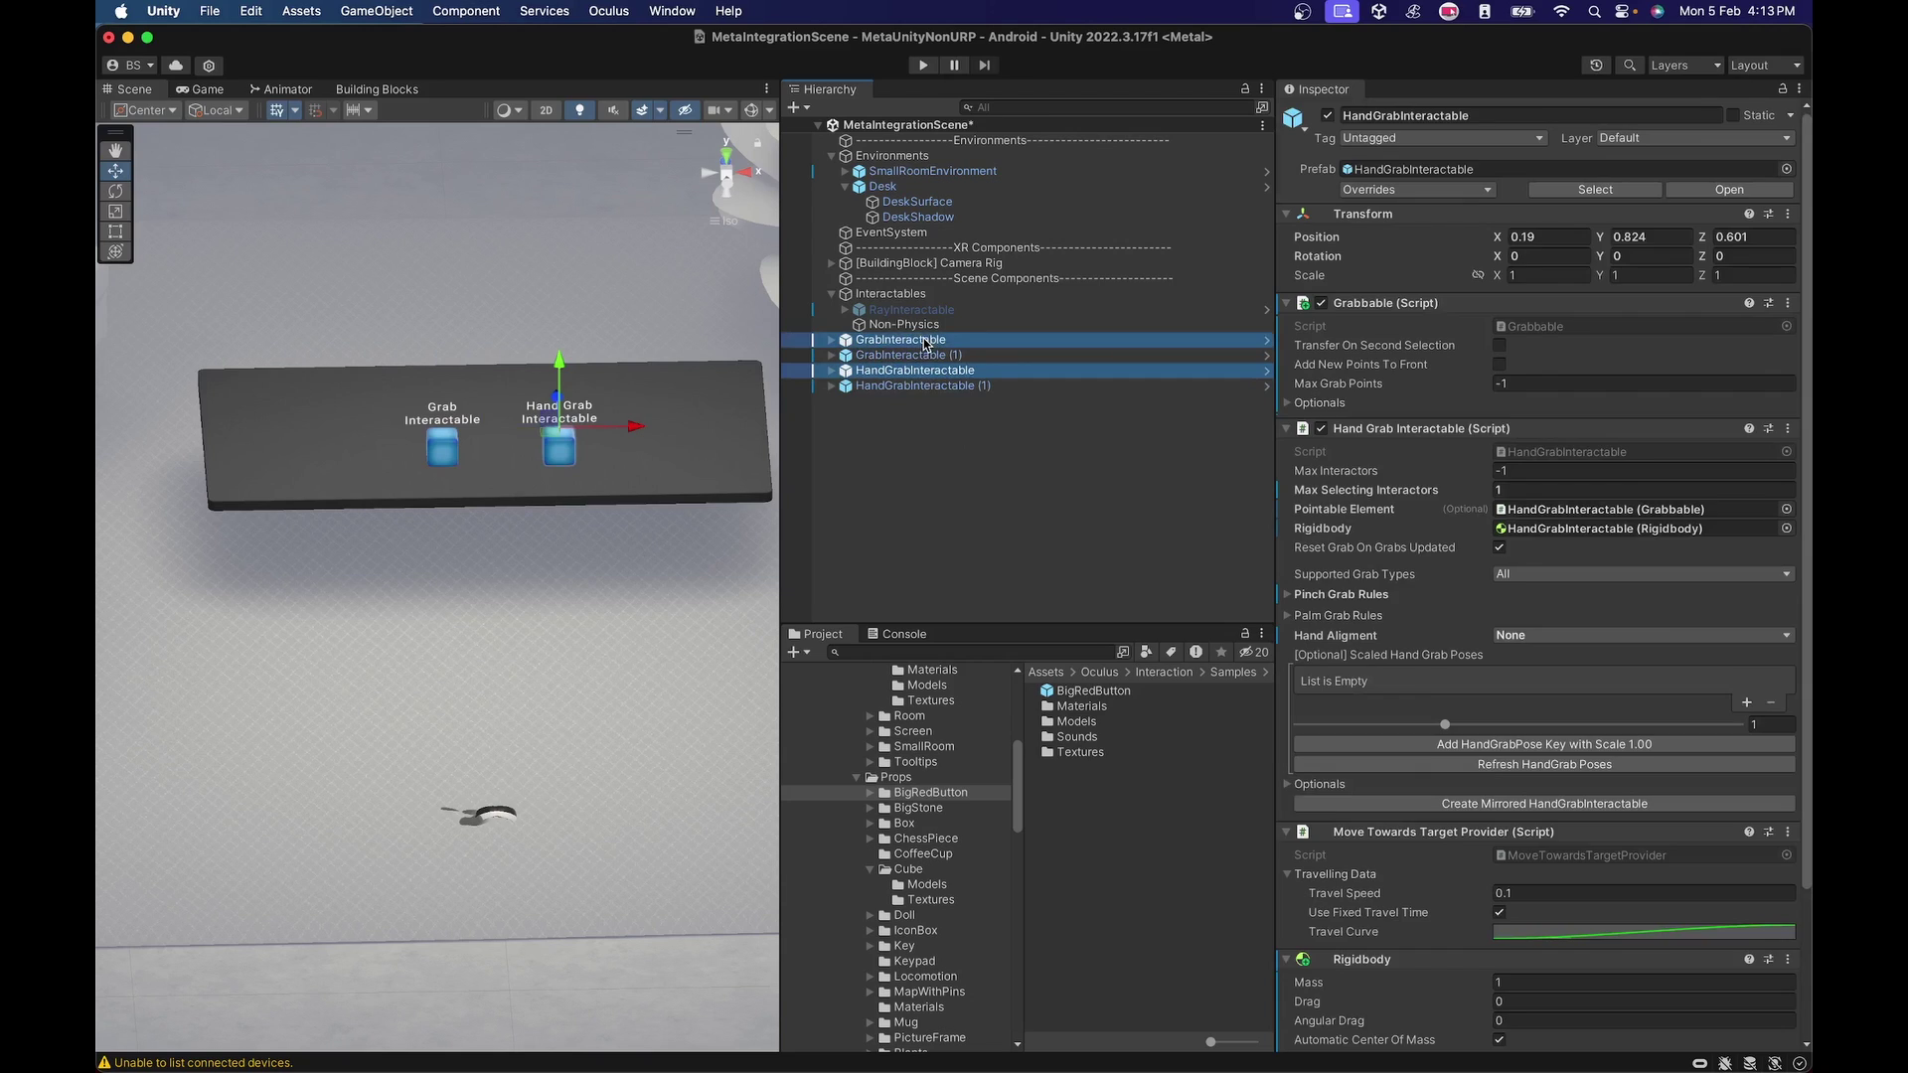
left_click(924, 343, "super")
left_click_drag(924, 343, 909, 326)
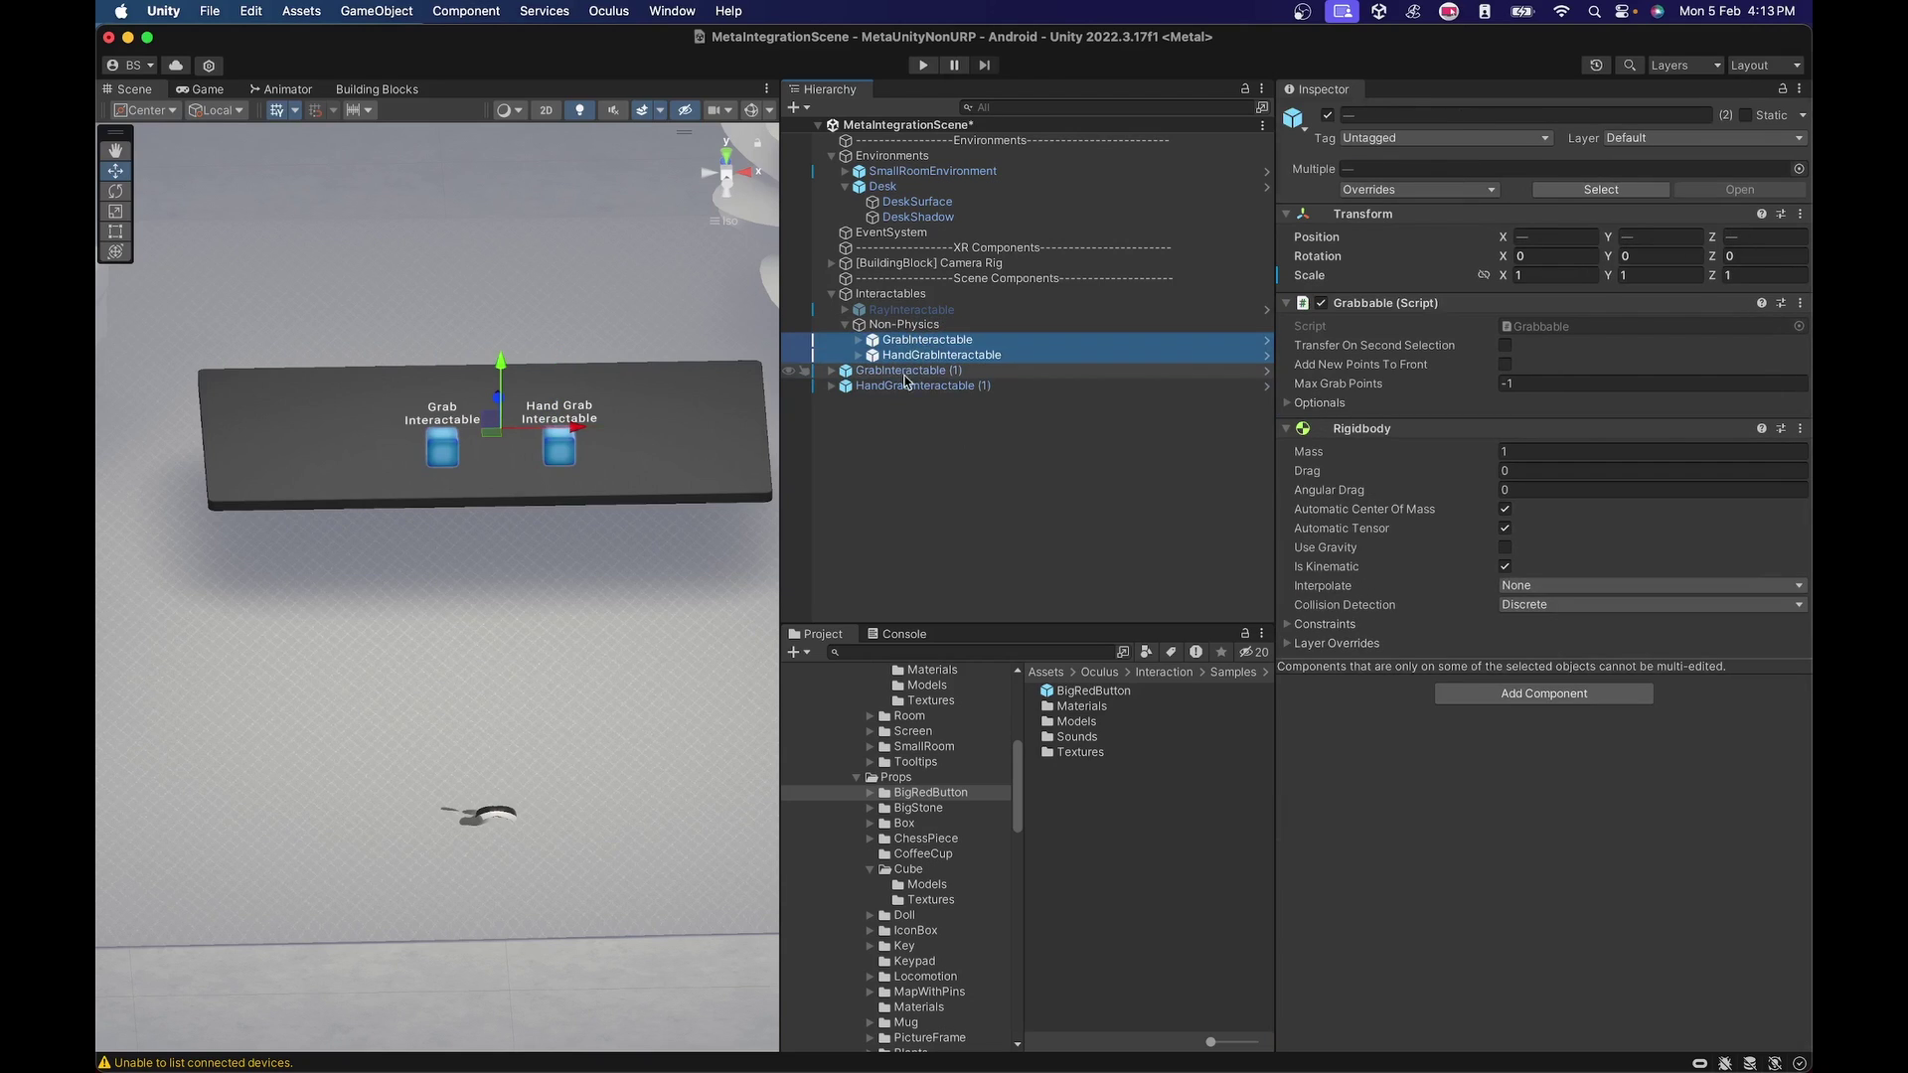
left_click_drag(499, 402, 495, 361)
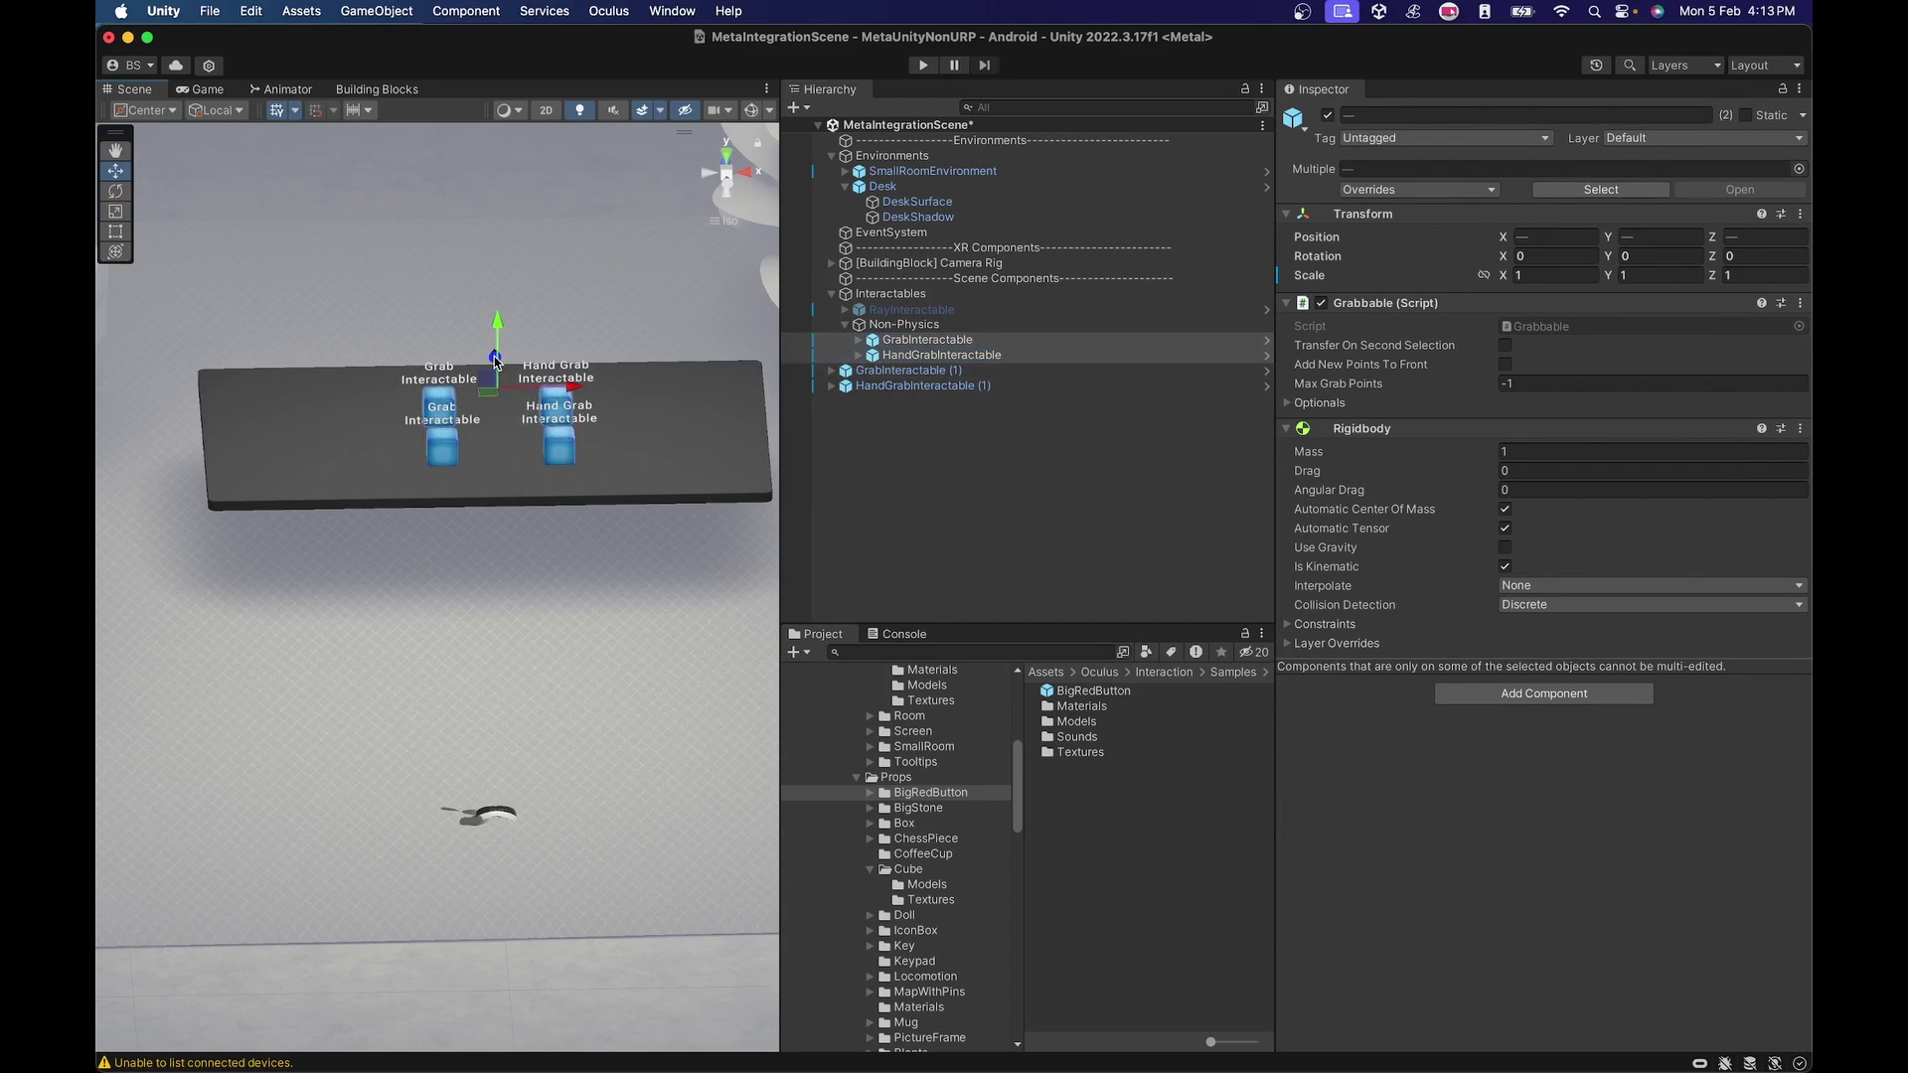
Step: Rename the duplicate GrabInteractable (1) as GrabInteractablePhysics
left_click(906, 371)
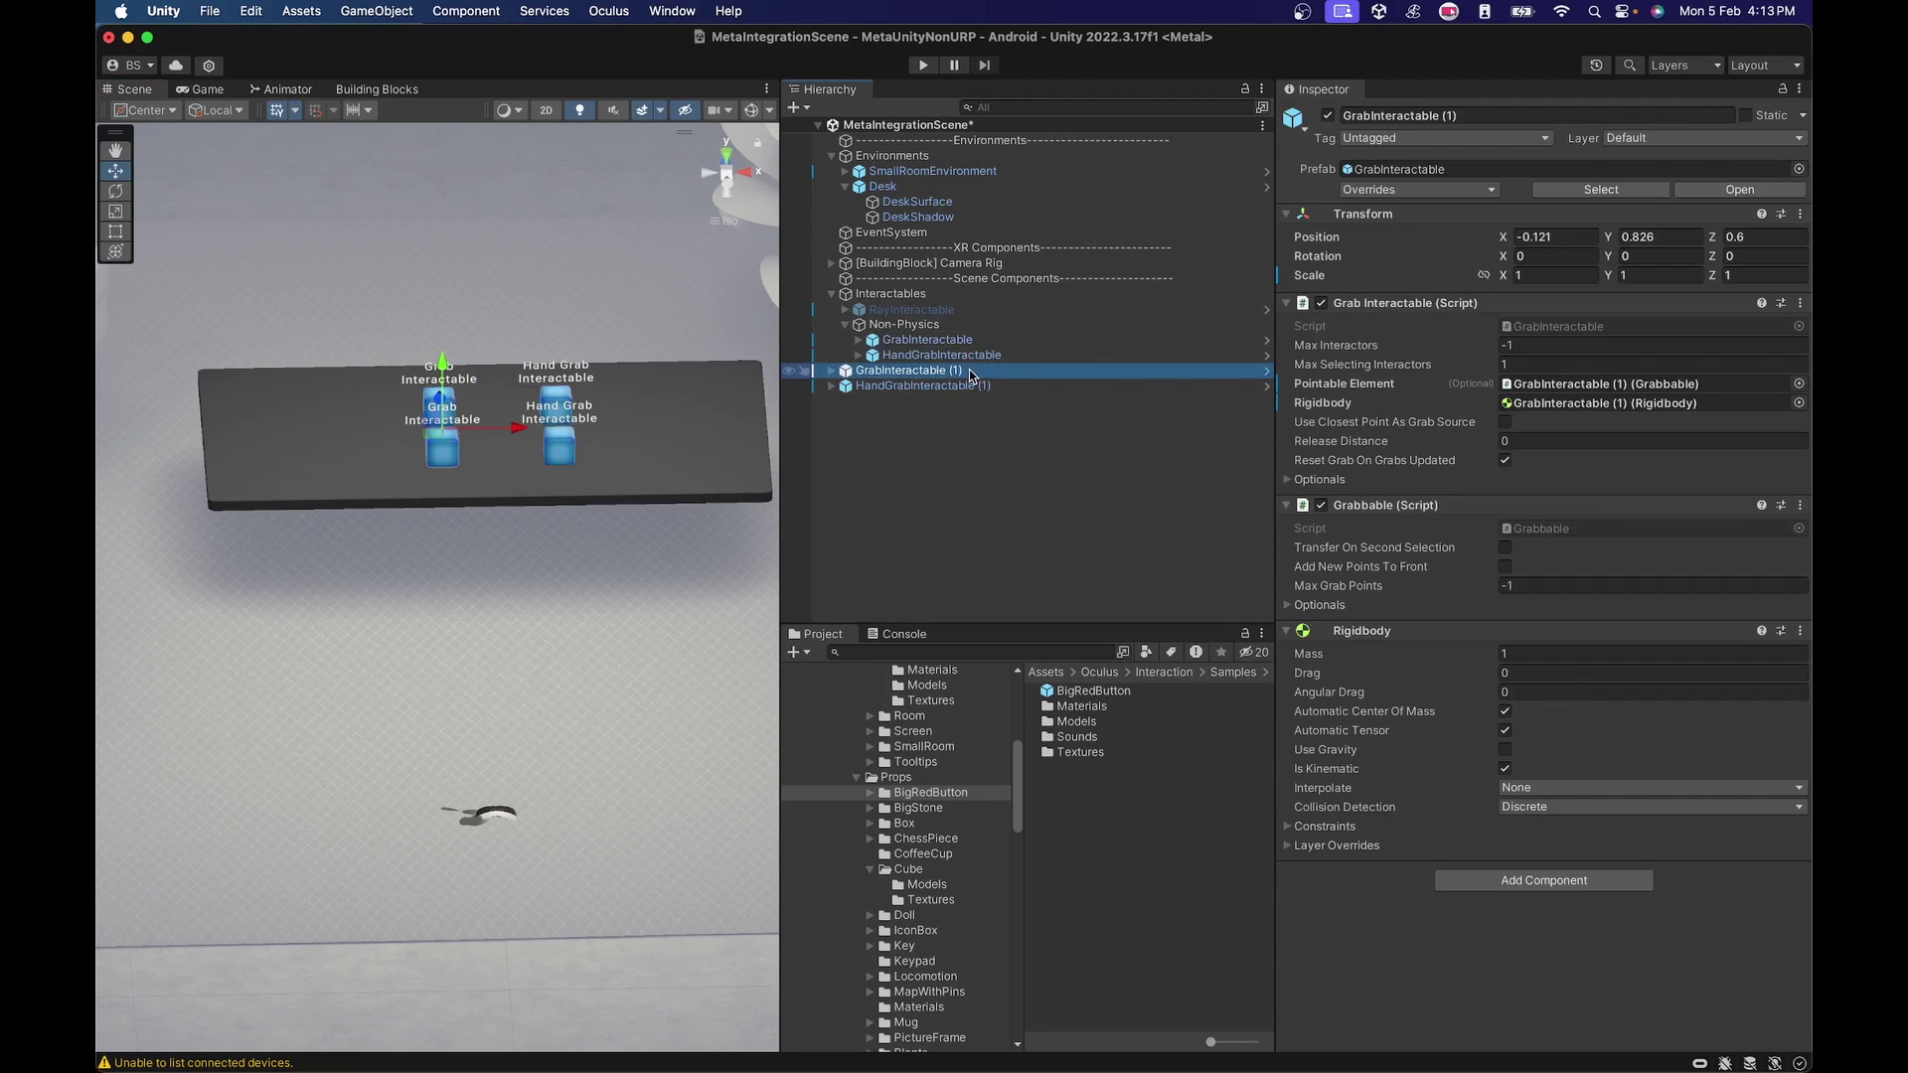
left_click(1012, 370)
key("BackSpace")
key("BackSpace")
key("BackSpace")
key("BackSpace")
type("Physics")
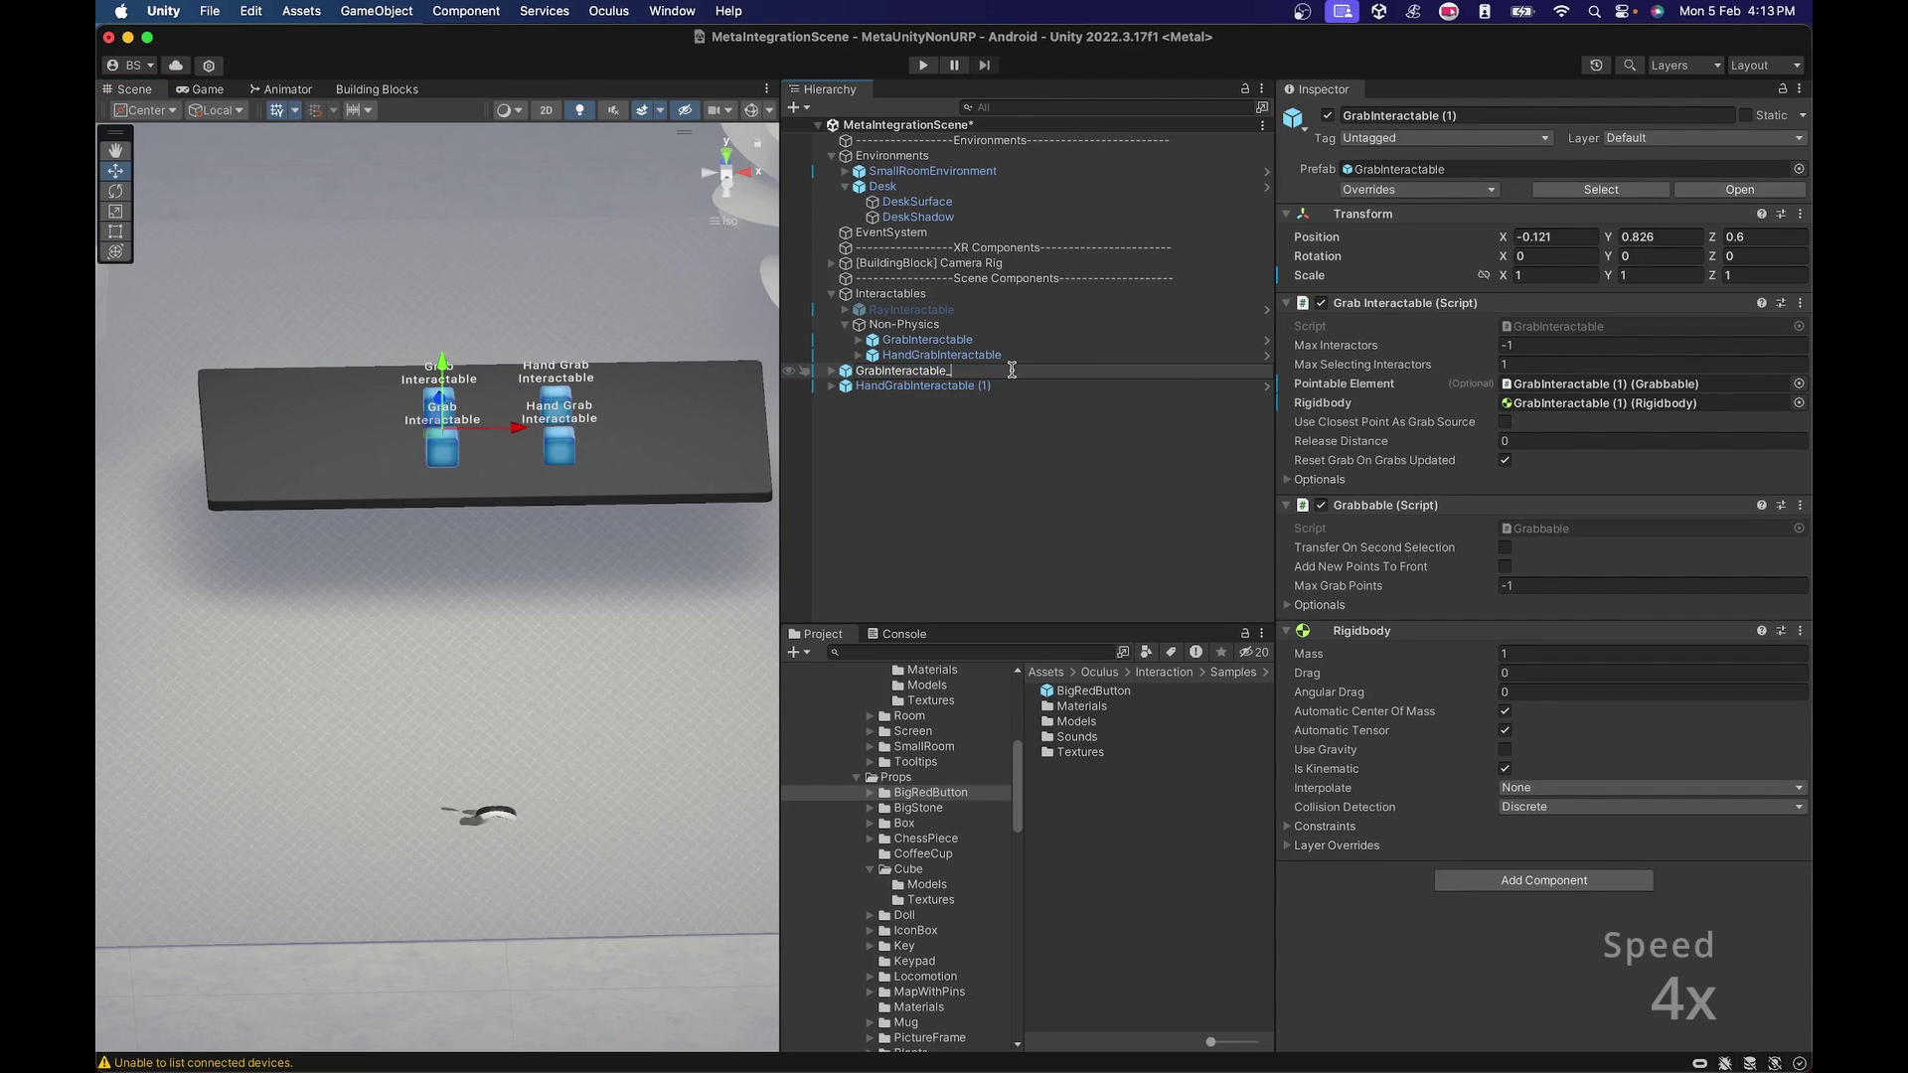
key("Return")
Step: Rename the duplicate HandGrabInteractable (1) as HandGrabInteractablePhysics
key("Down")
key("Return")
key("BackSpace")
key("BackSpace")
key("BackSpace")
key("BackSpace")
type("Physics")
key("Return")
Step: Create an empty object named Physics under Interactables and parent GrabInteractablePhysics and HandGrabInteractablePhysics to it
right_click(885, 294)
left_click(934, 597)
type("Physics")
key("Return")
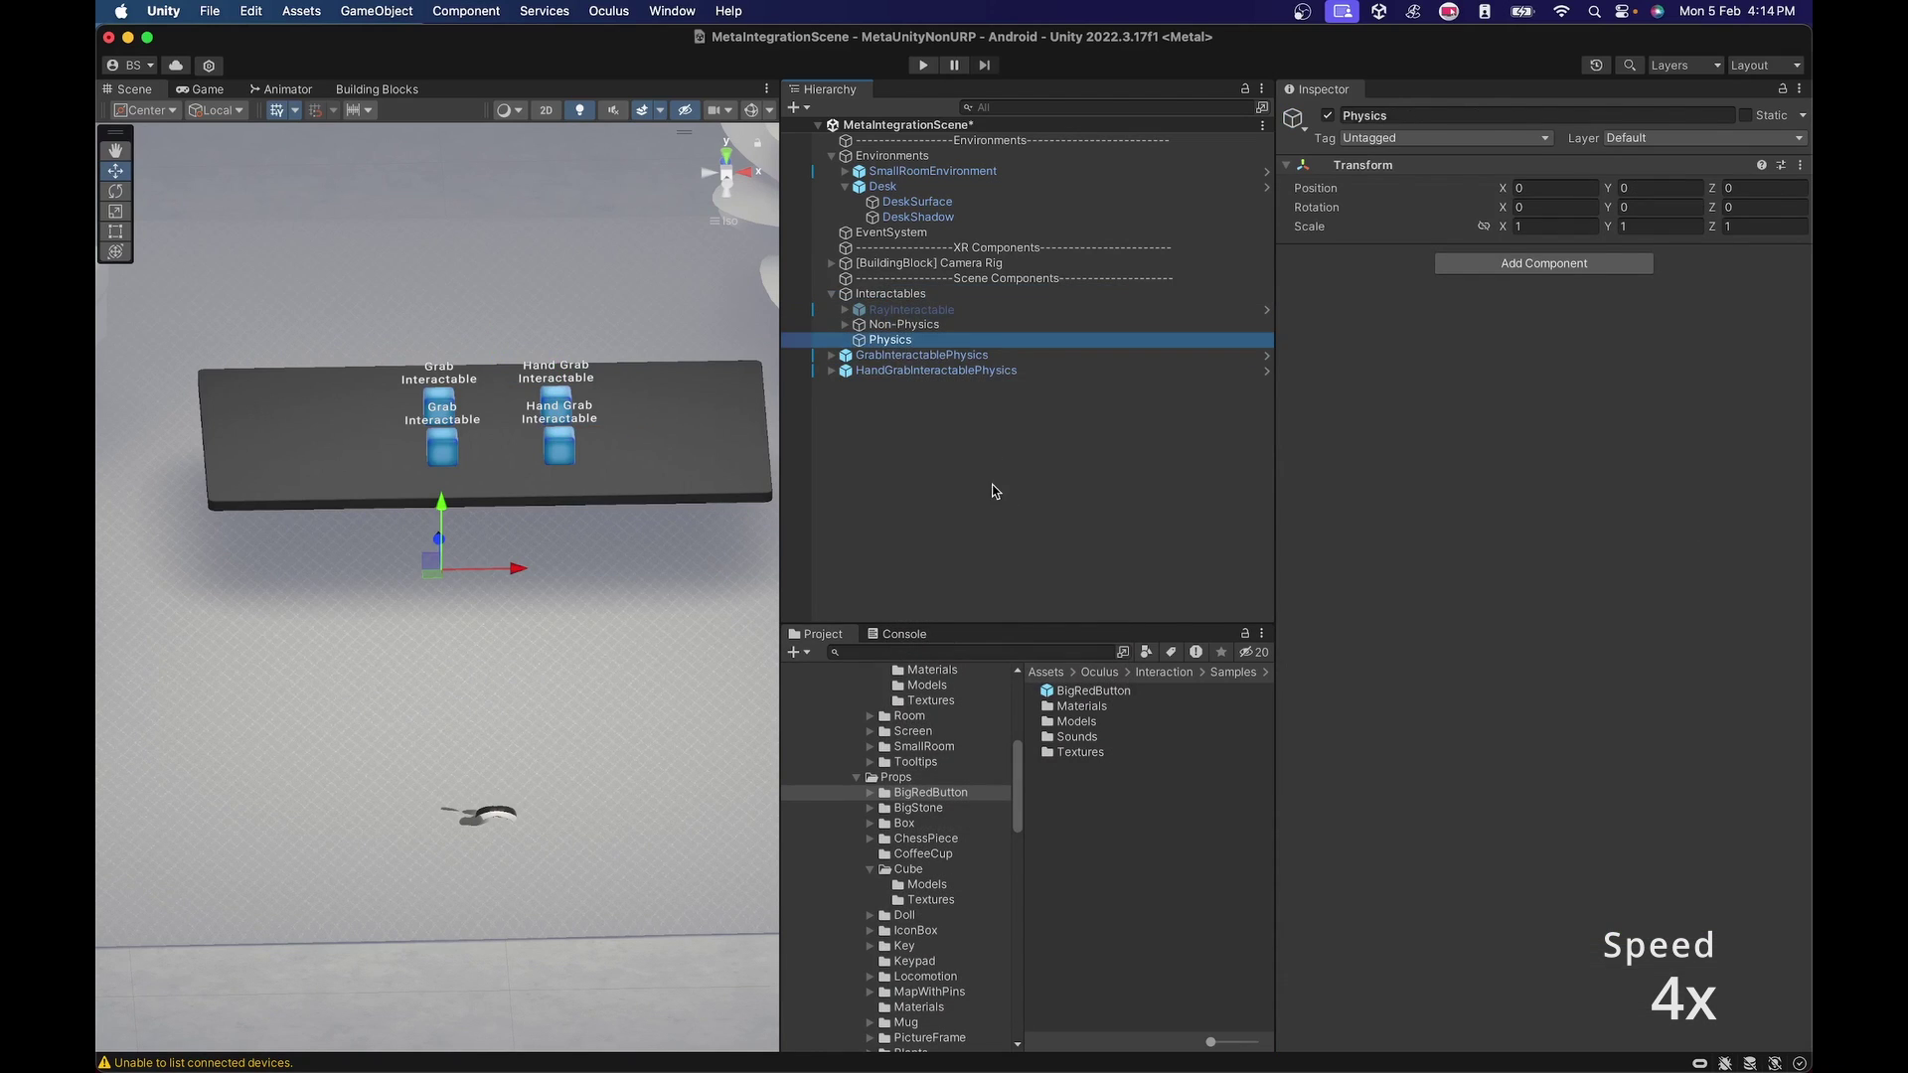
left_click(934, 355)
left_click(954, 370, "shift")
left_click_drag(954, 369, 889, 338)
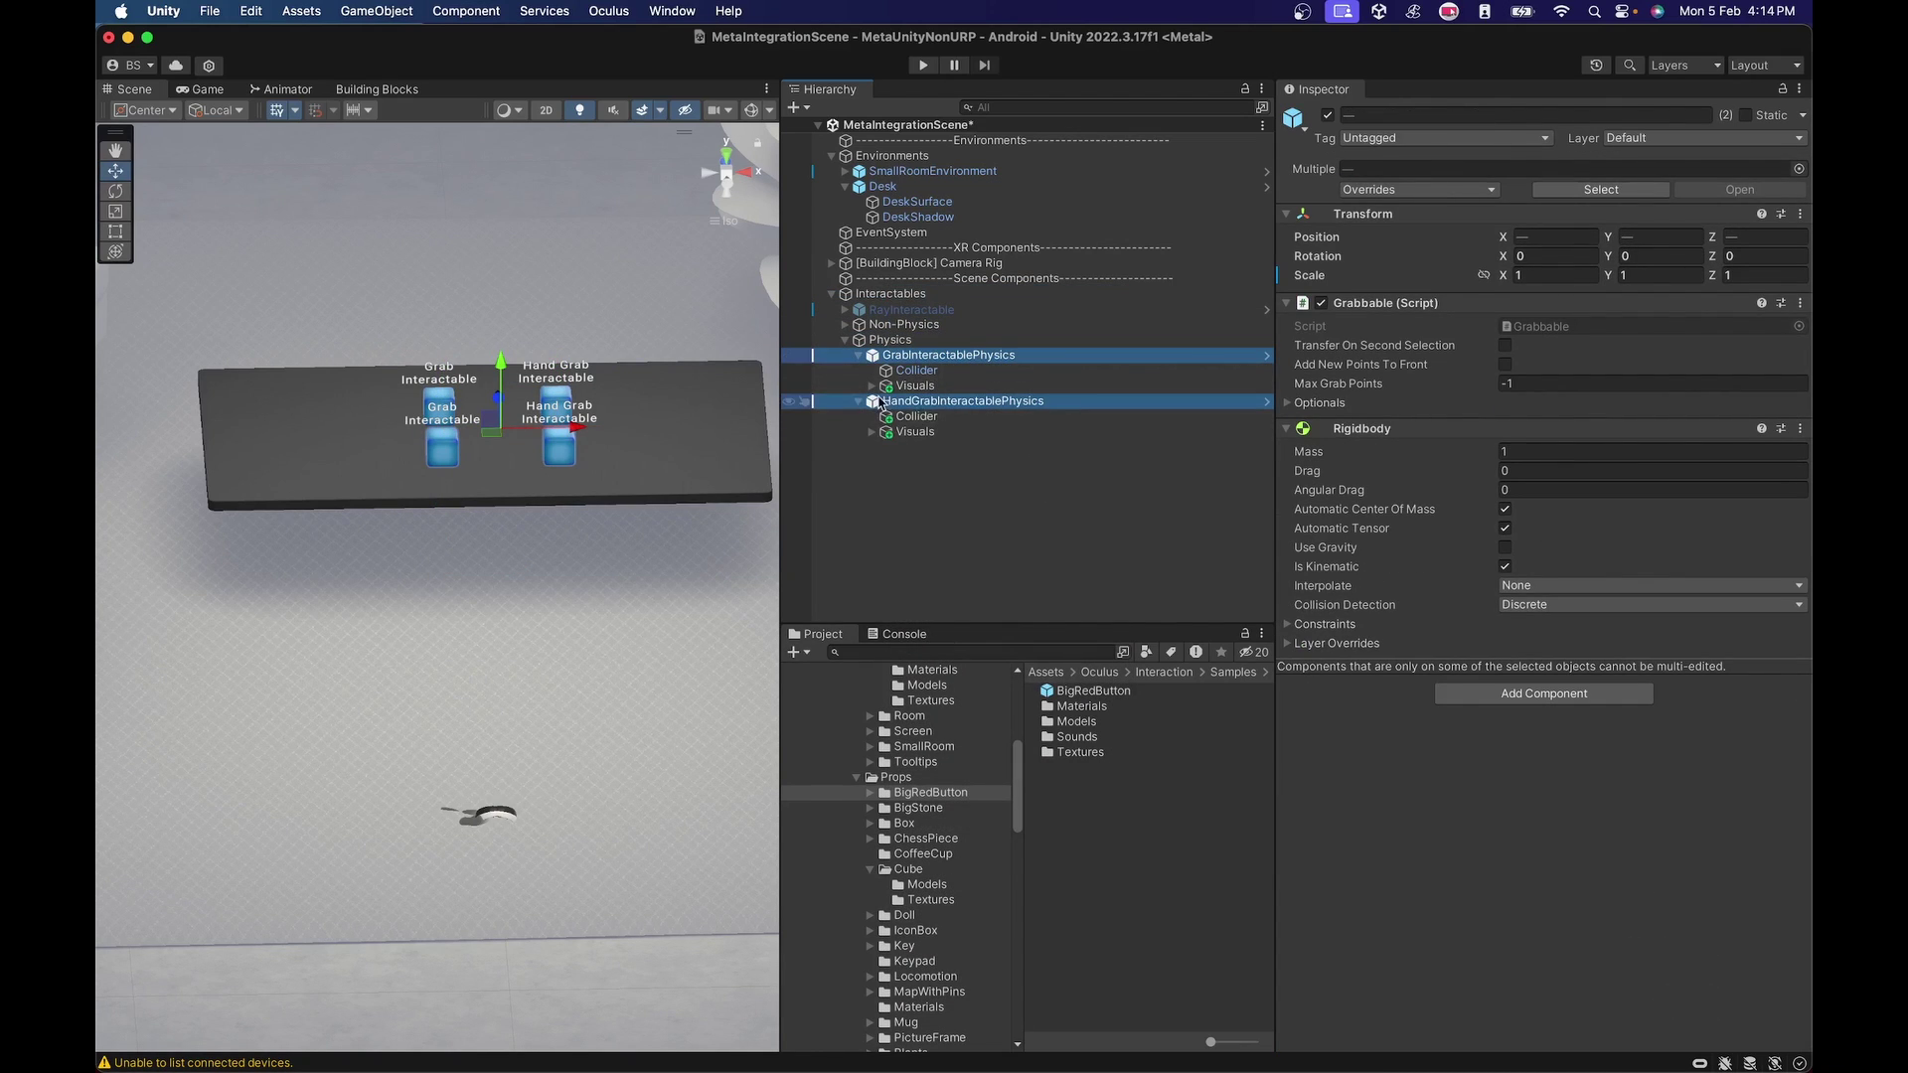
left_click(858, 400)
left_click(857, 355)
left_click(949, 381)
Step: Add a Physics Grabbable component to GrabInteractablePhysics and place it above the Rigidbody
left_click(946, 357)
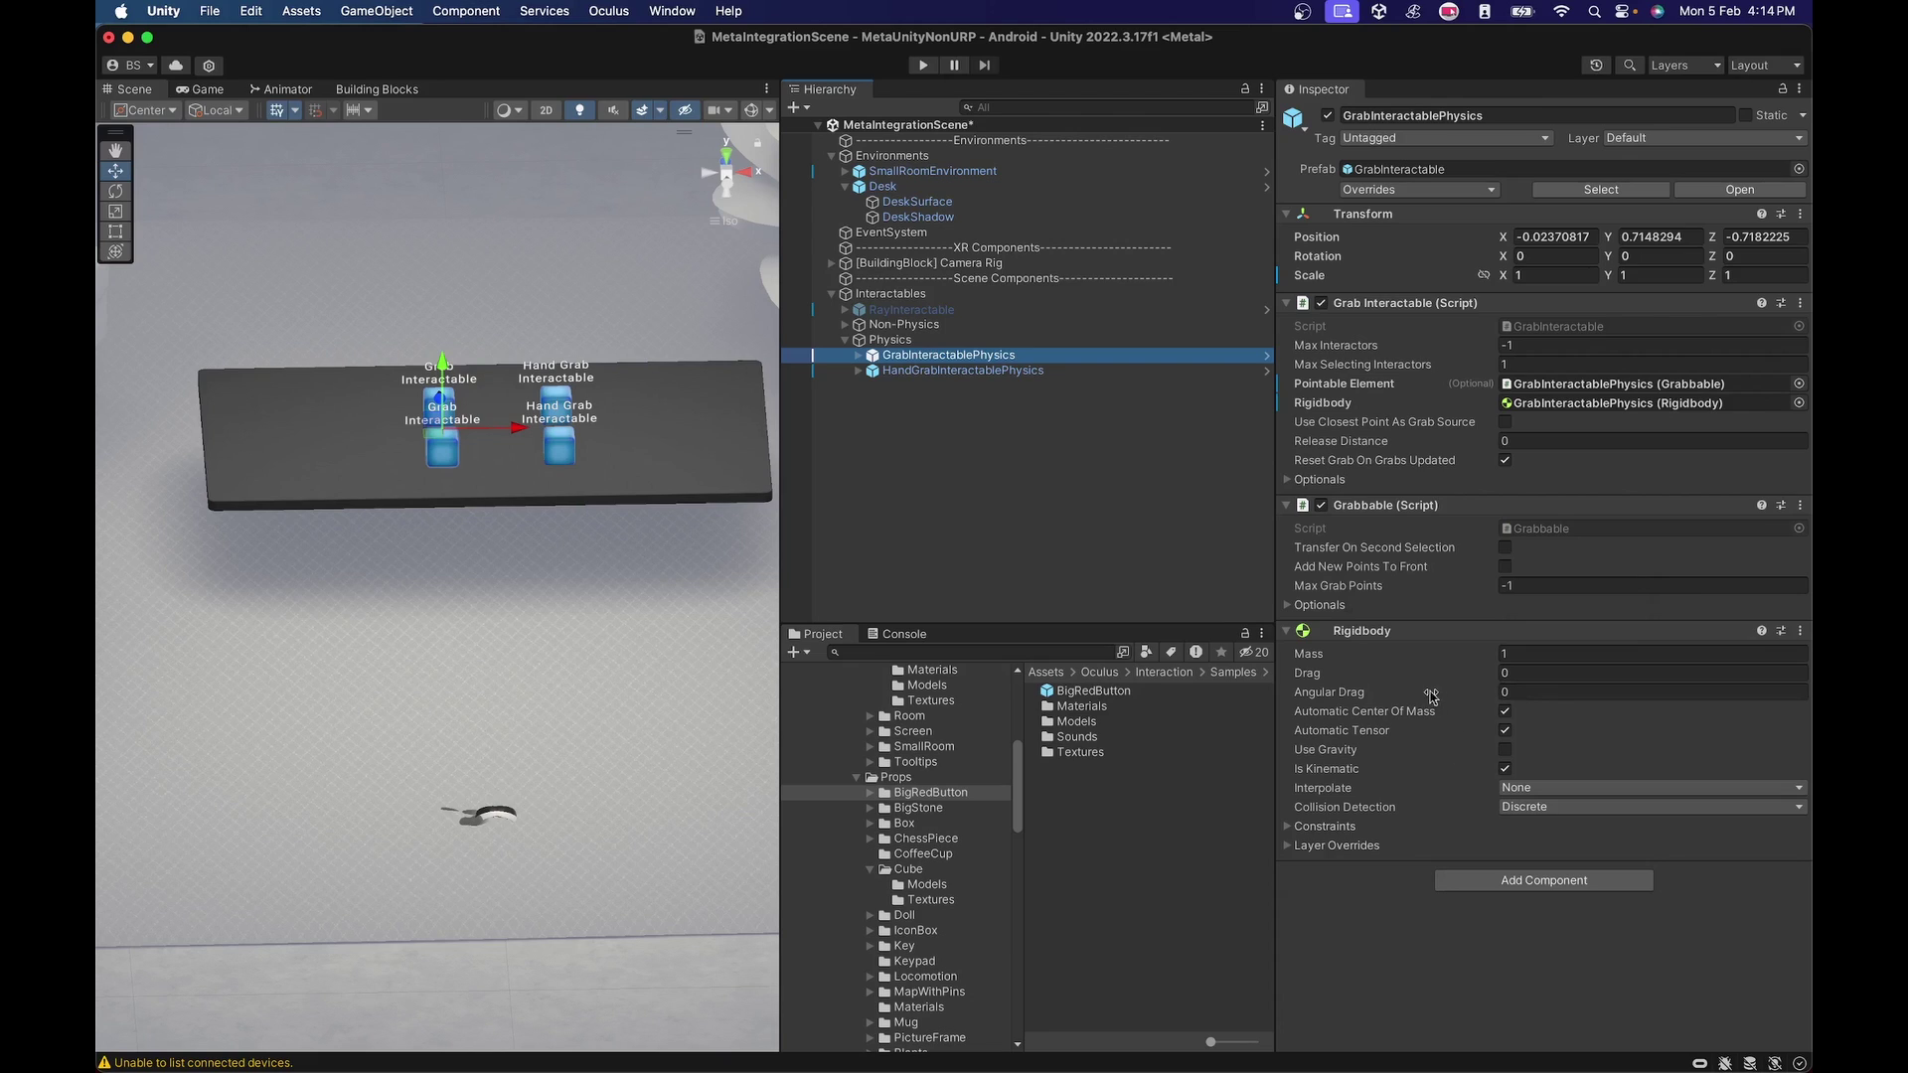
left_click(1471, 883)
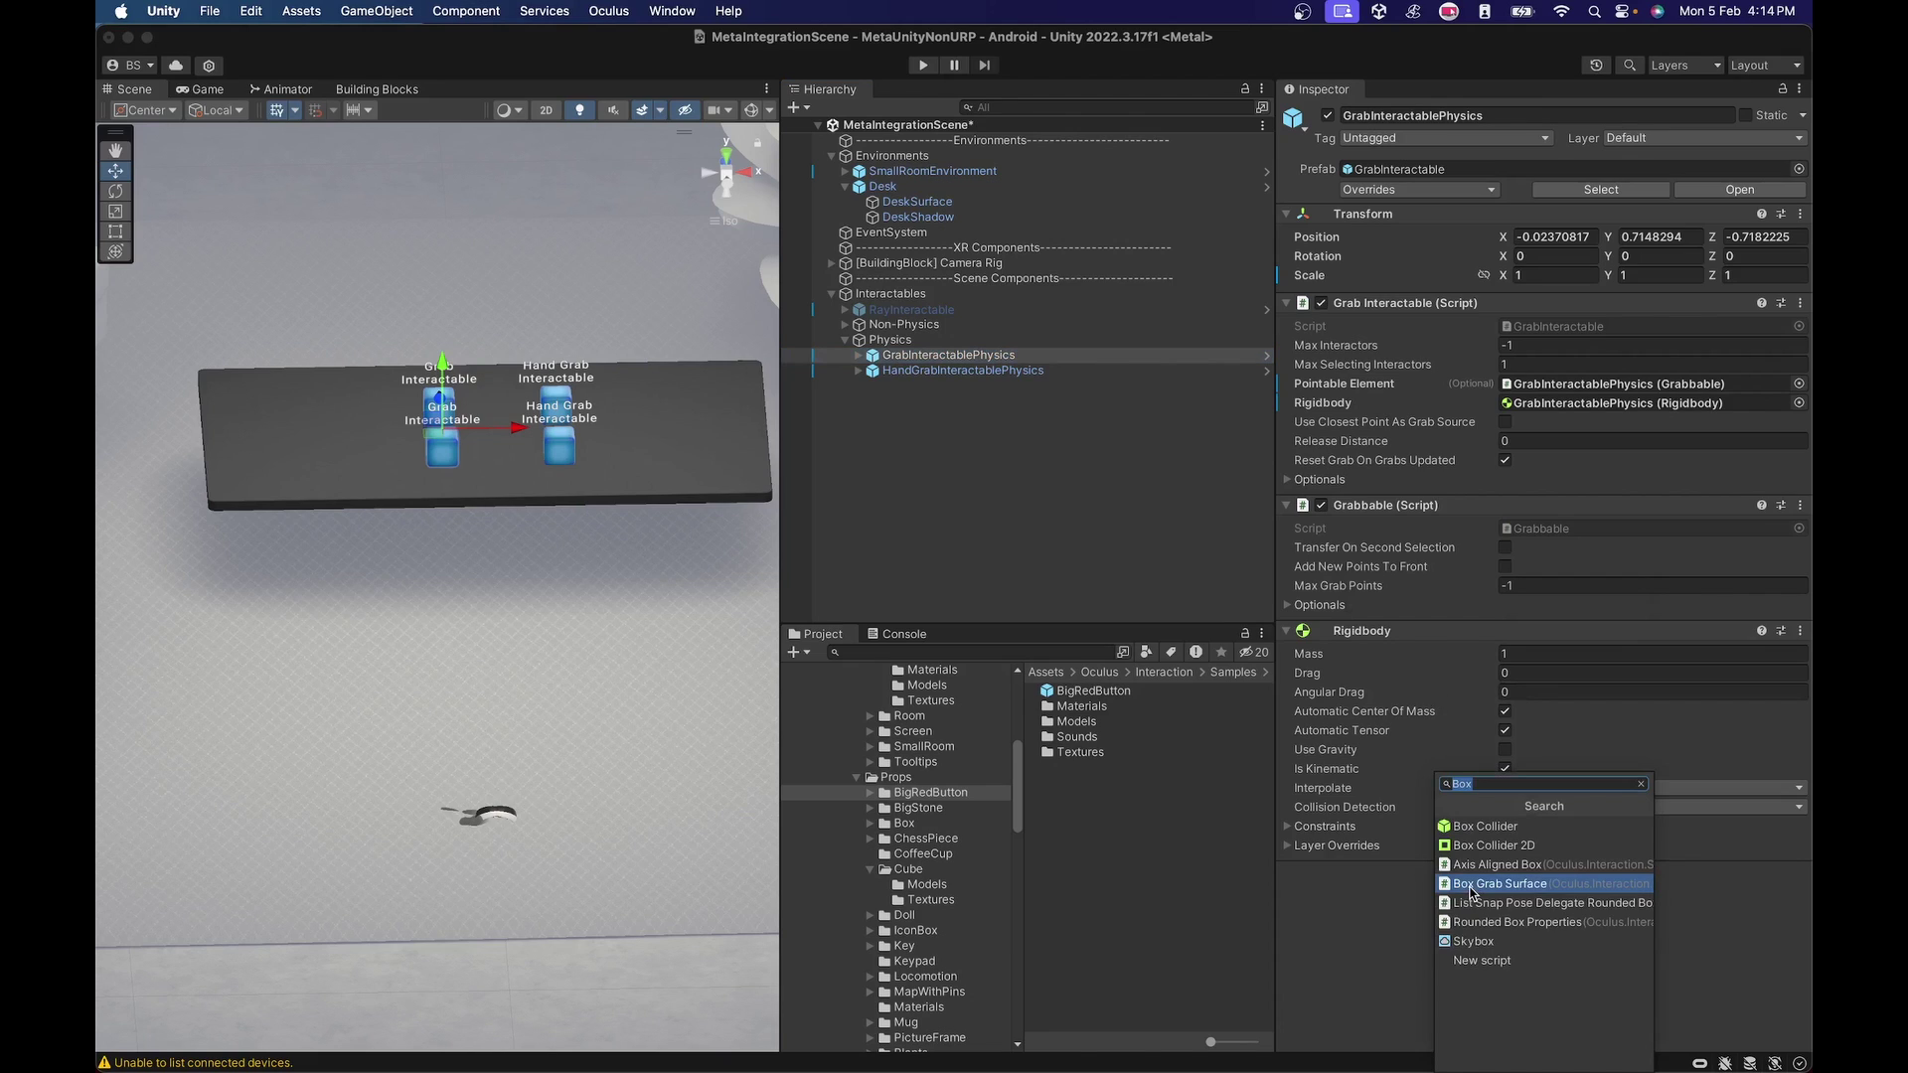
type("Phys")
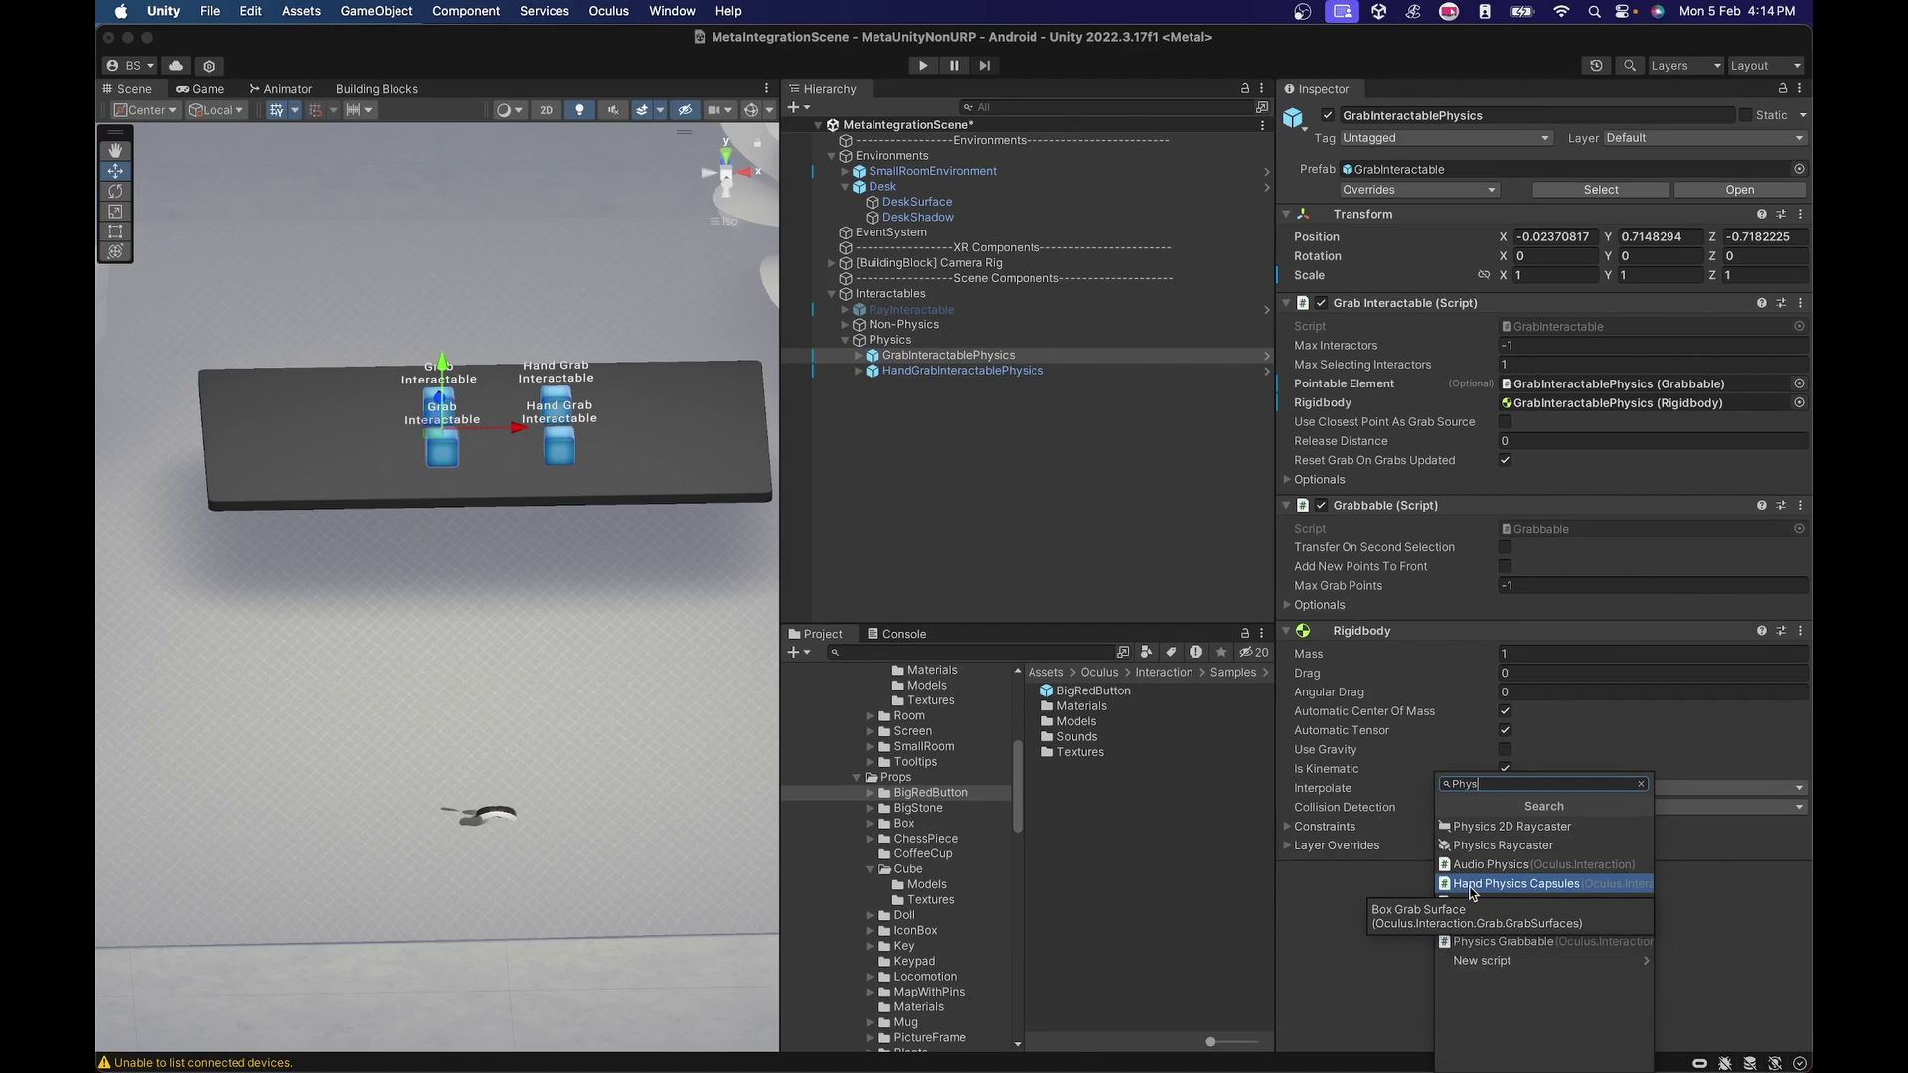
left_click(1485, 944)
right_click(1411, 873)
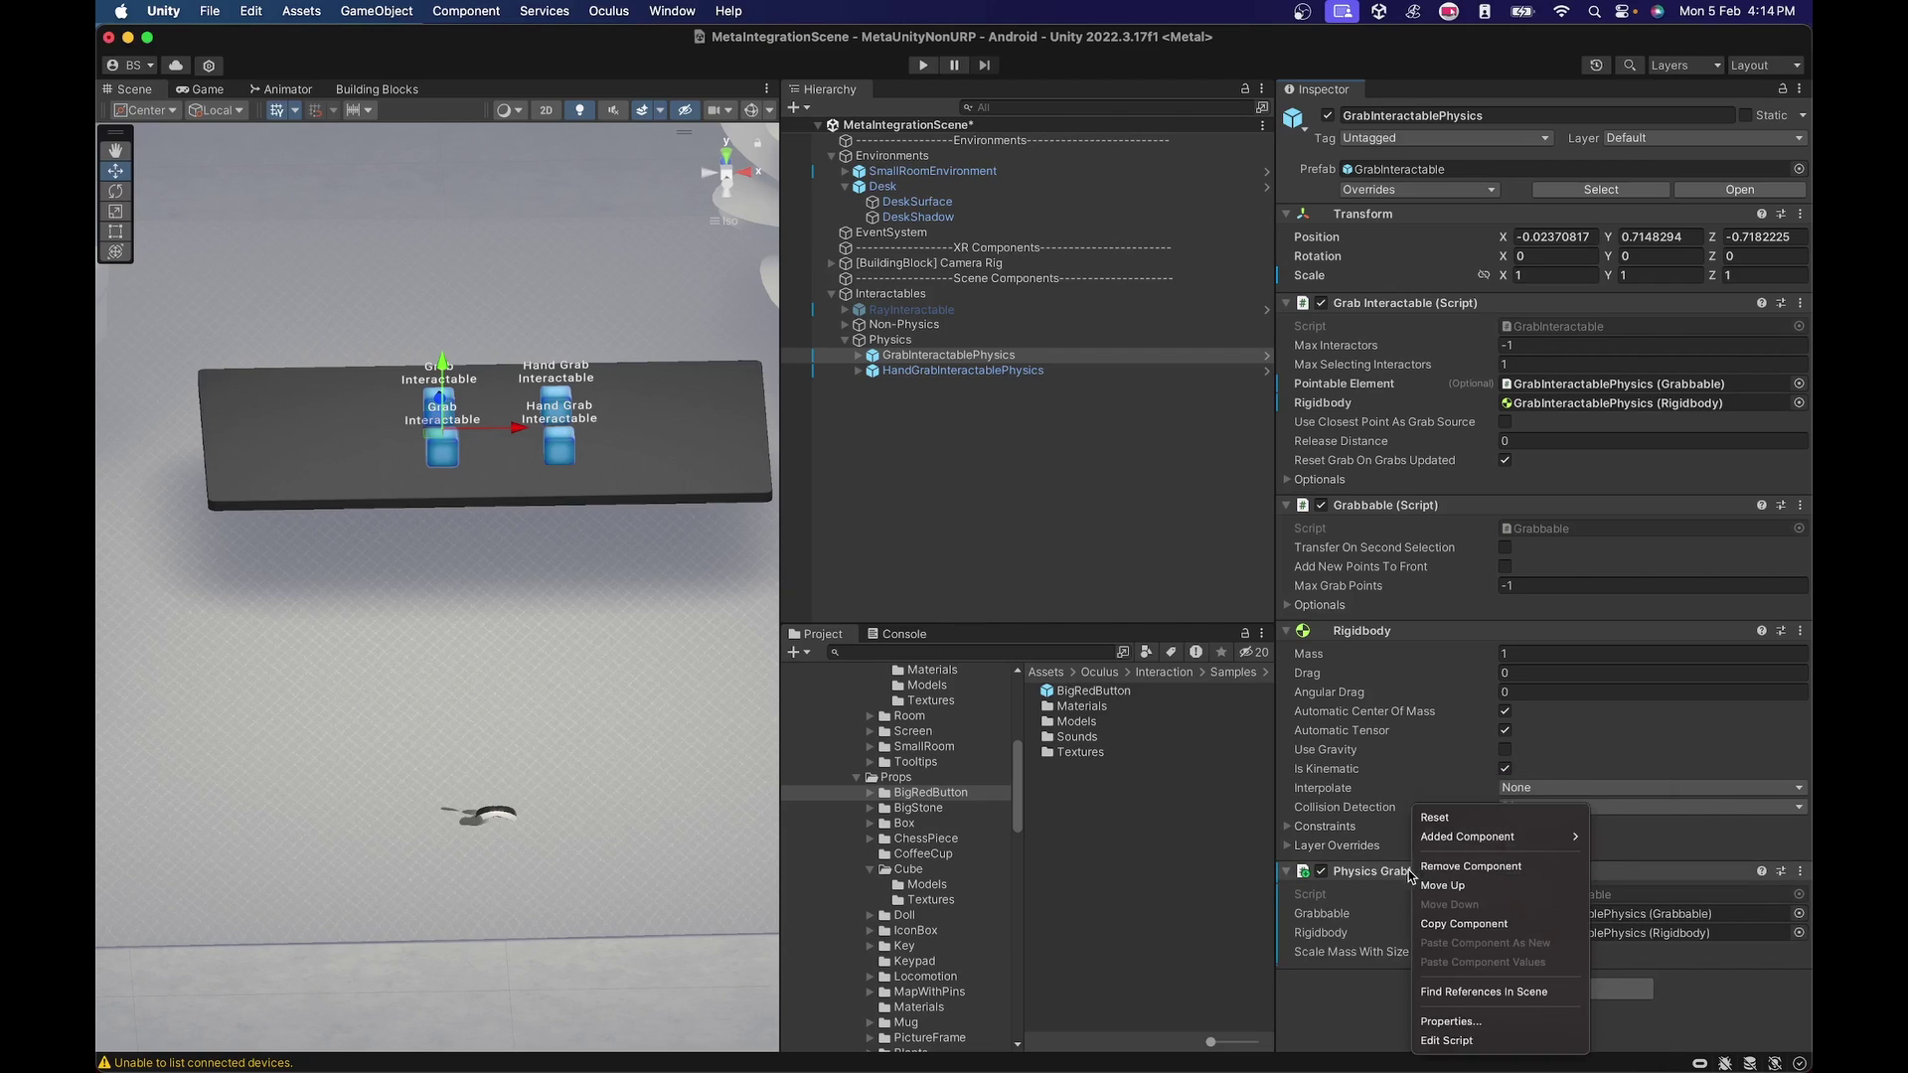
left_click(1442, 886)
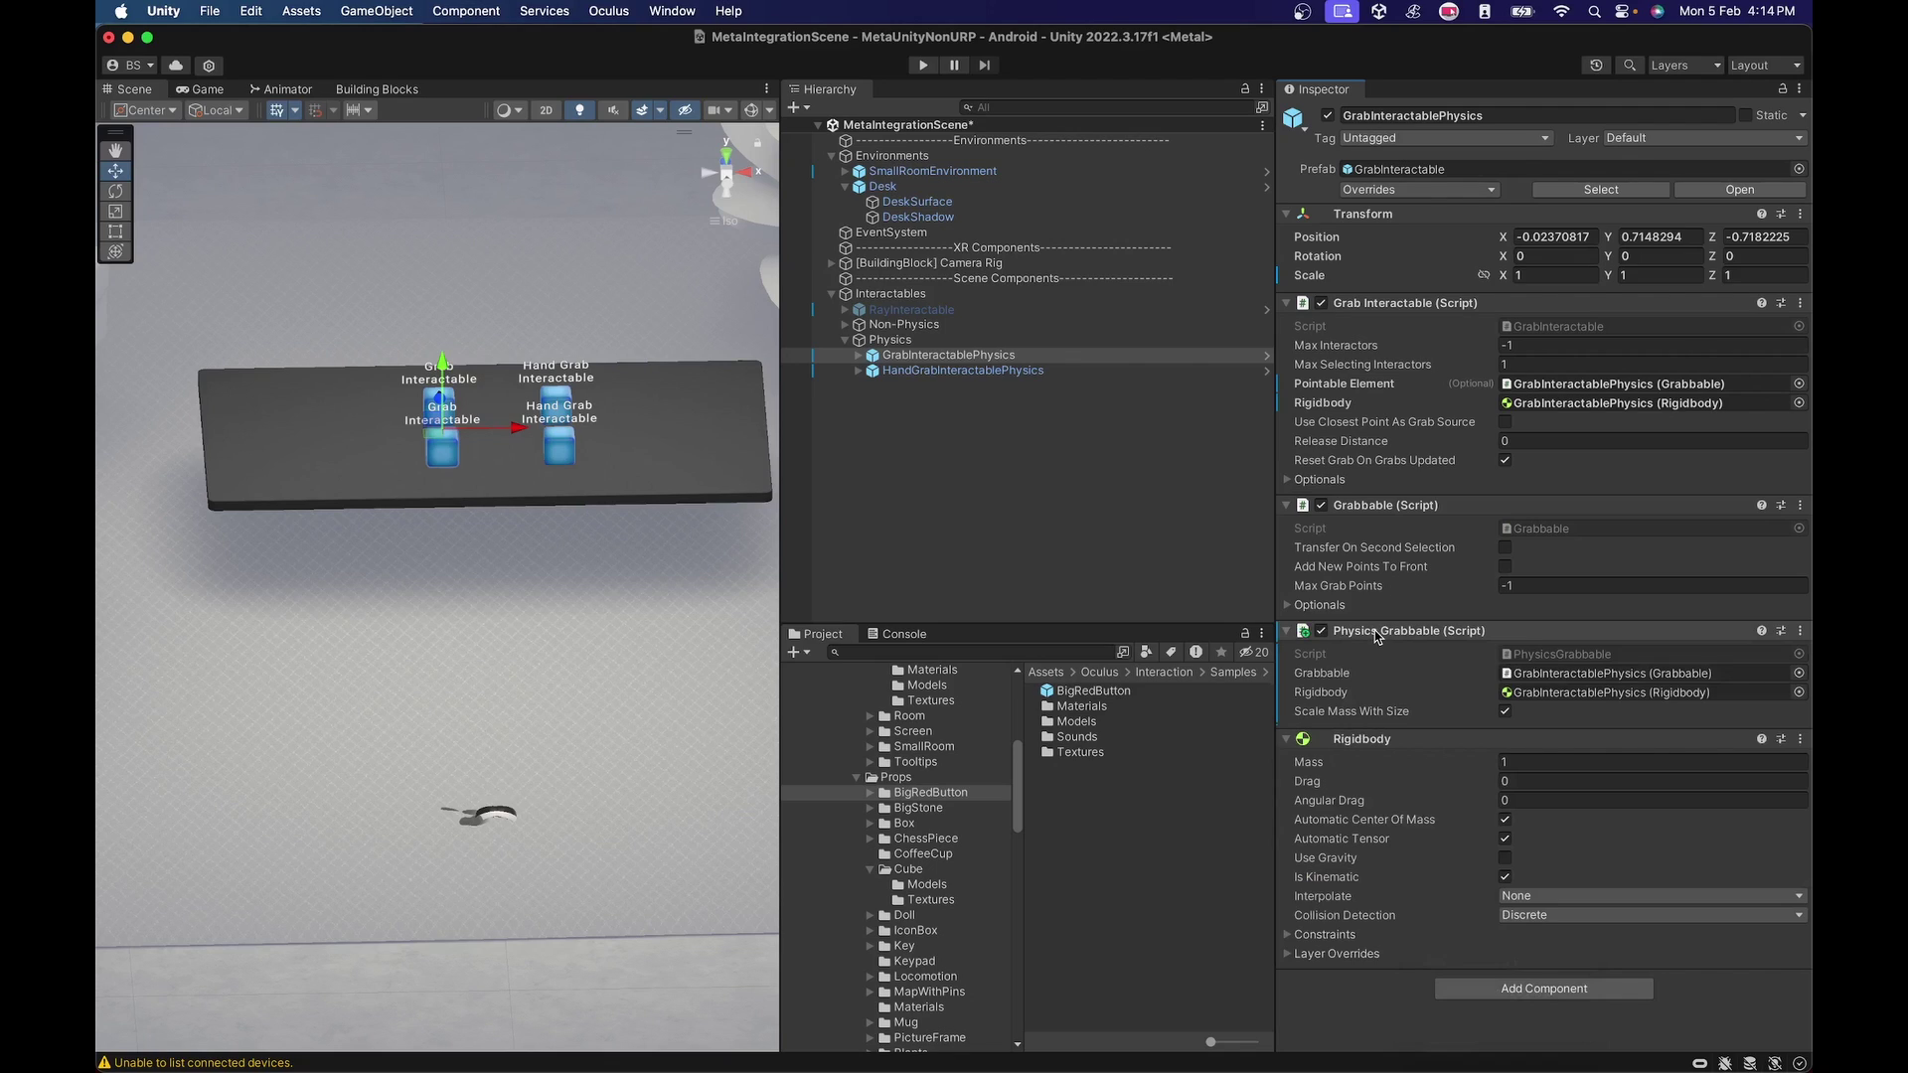
Step: Disable Is Kinematic and enable Use Gravity on the Rigidbody of GrabInteractablePhysics
mouse_move(1451, 554)
left_click(1297, 608)
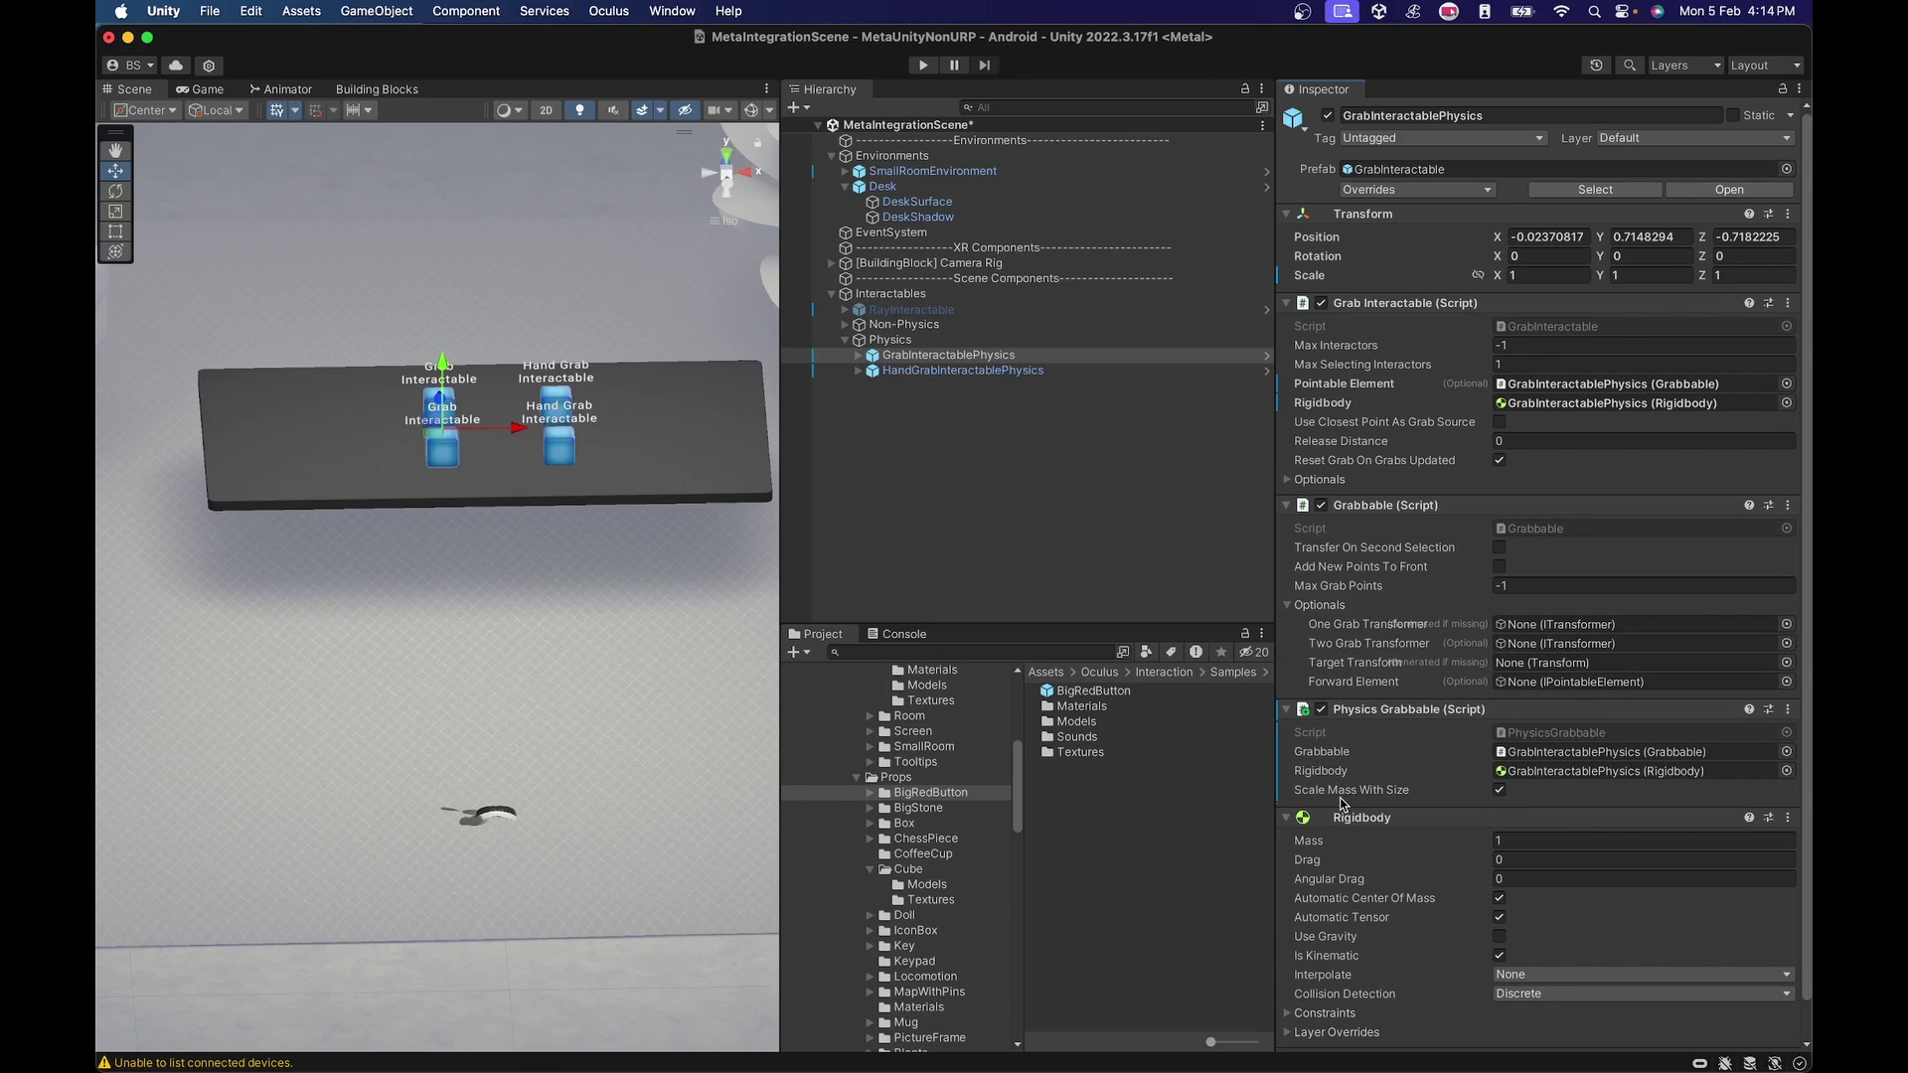
left_click(1289, 608)
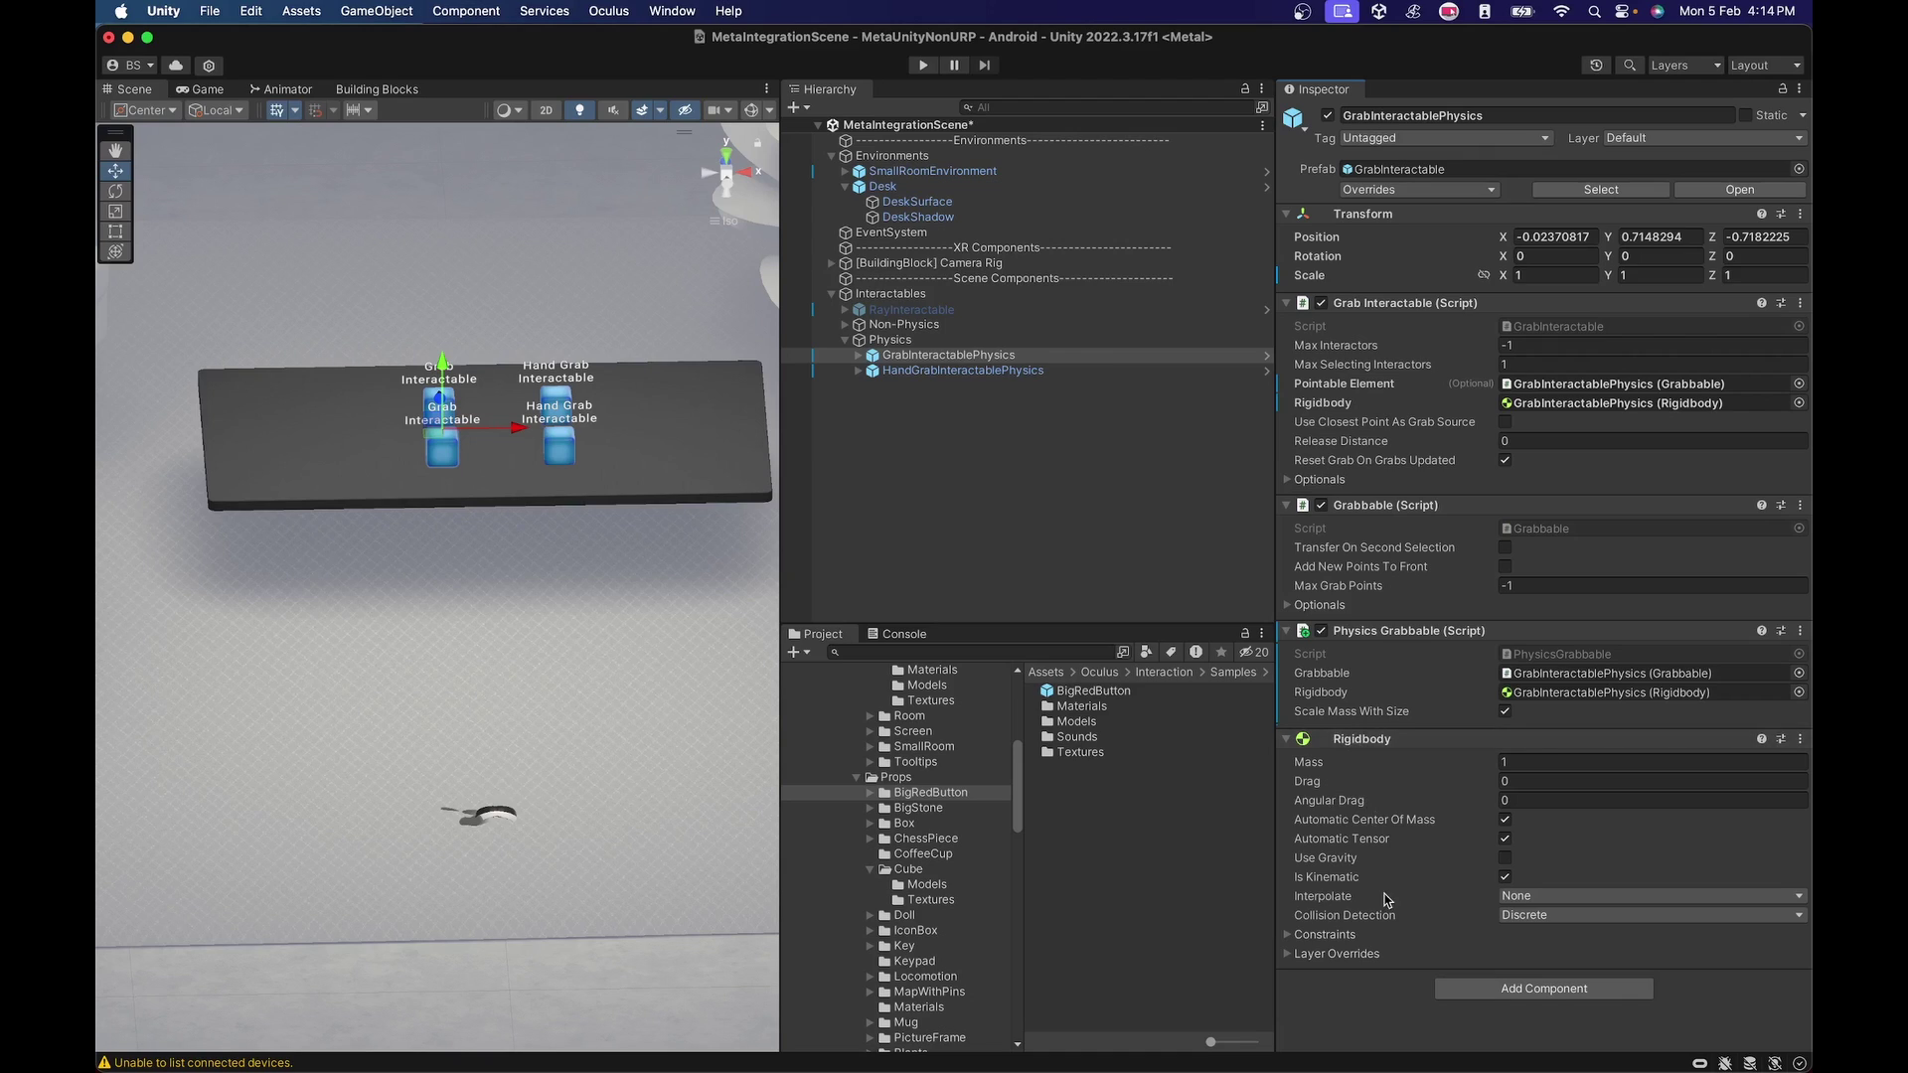
left_click(1506, 877)
left_click(1505, 859)
Step: Assign the object's Physics Grabbable component to the optional Physics Grabbable reference of the Grab Interactable script
mouse_move(1394, 570)
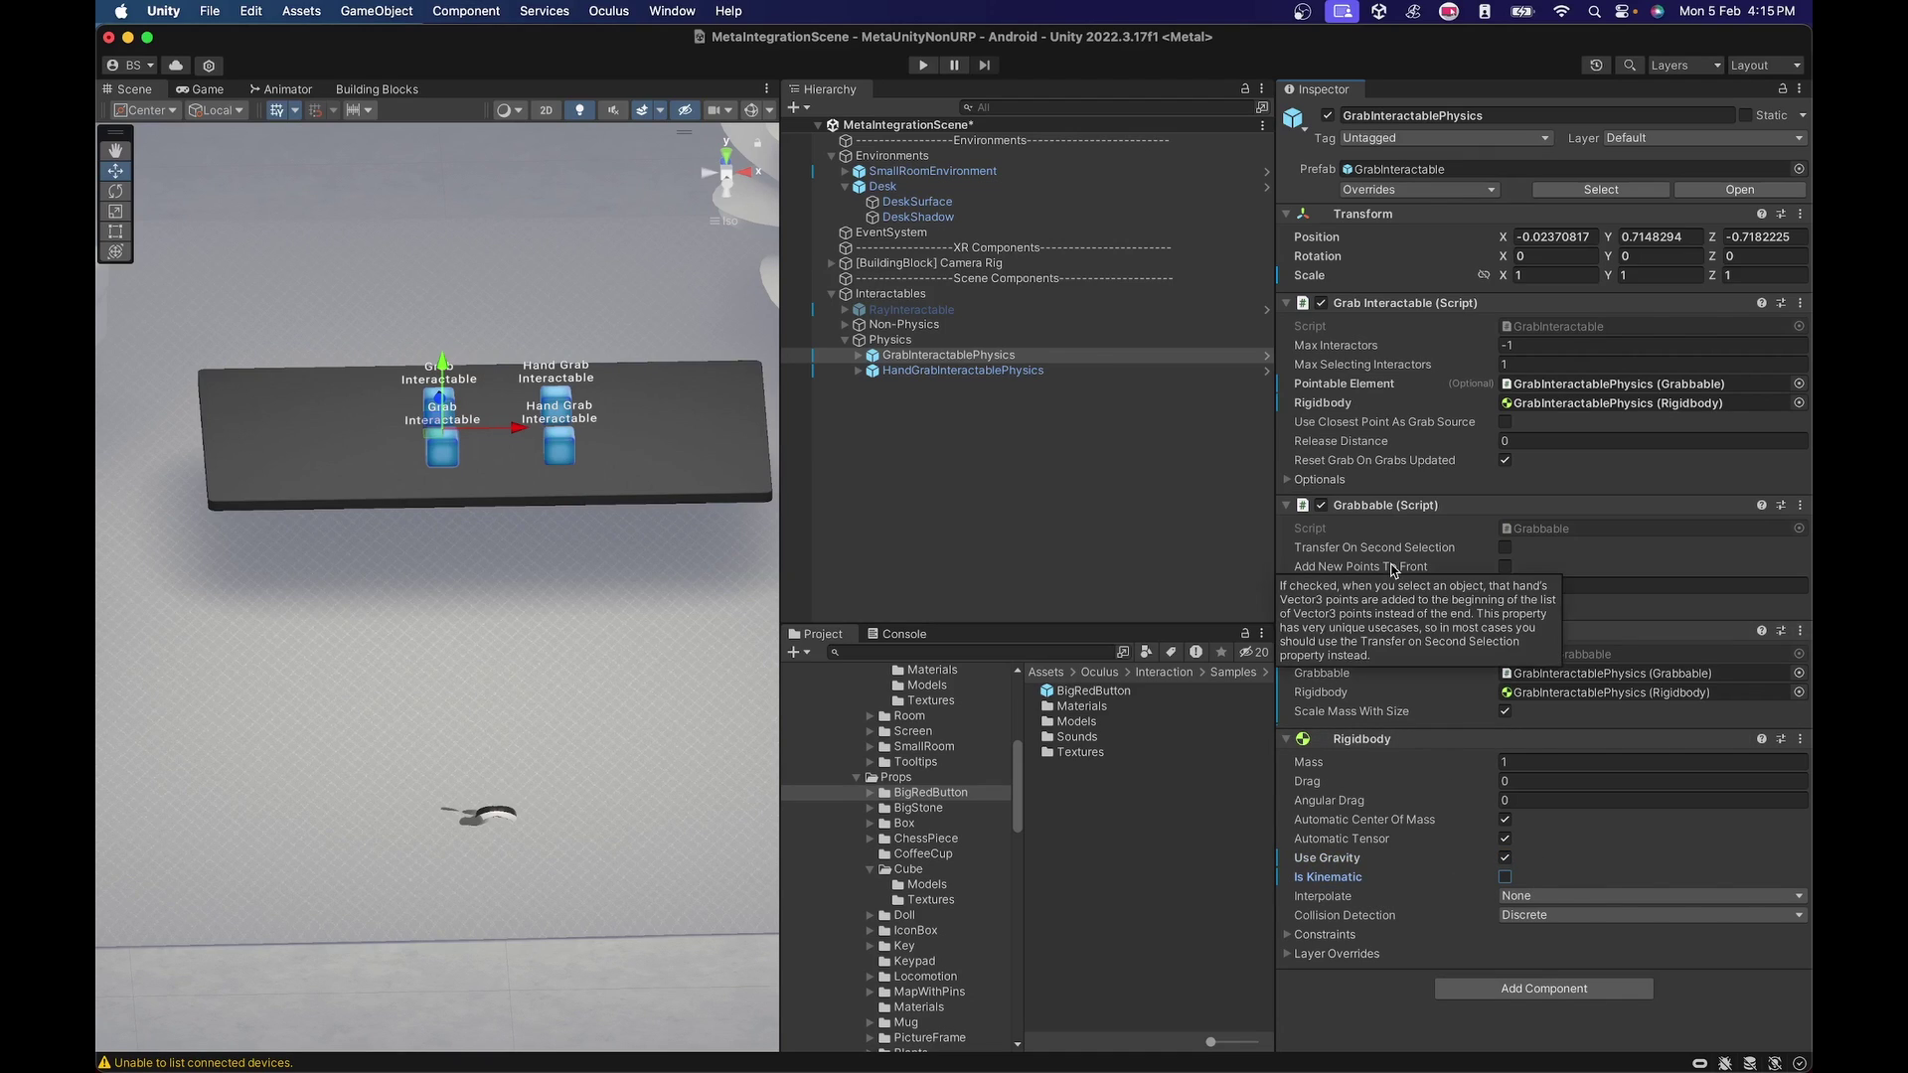
left_click(1288, 480)
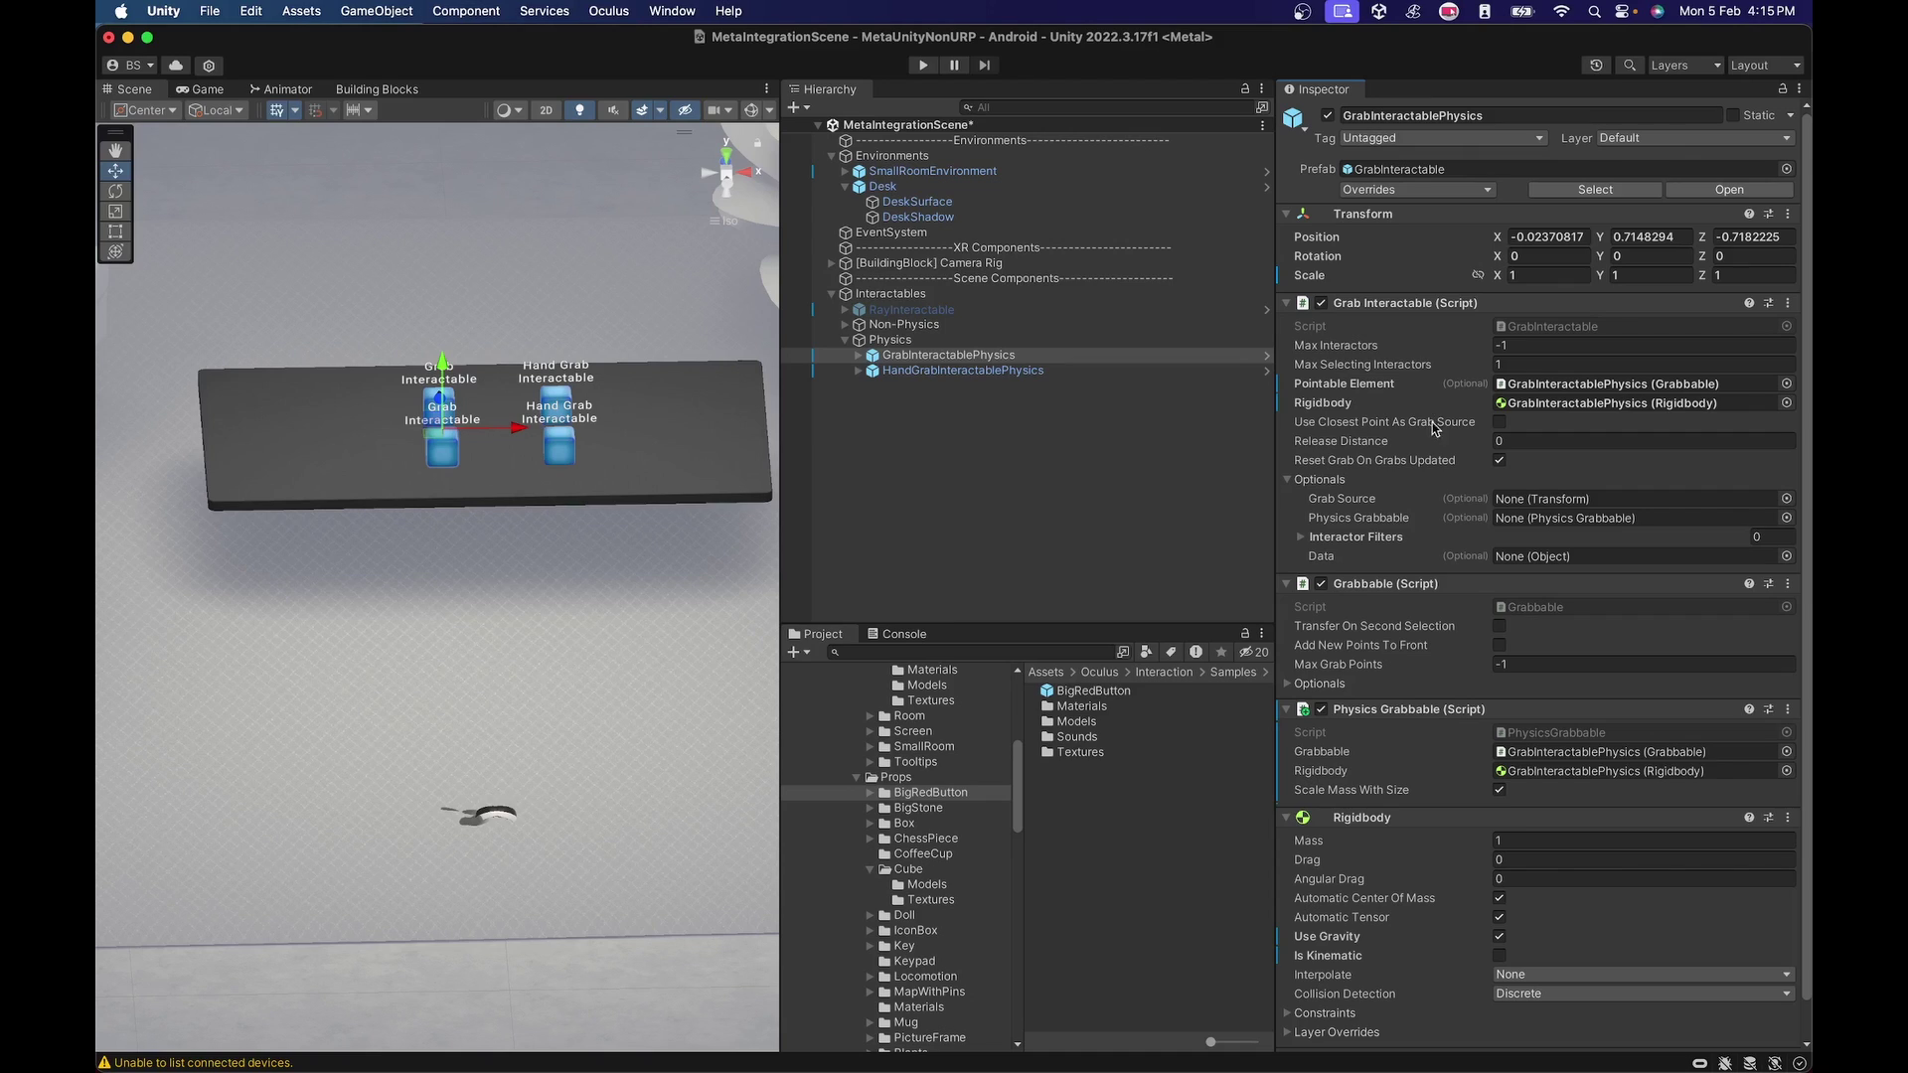
left_click_drag(1477, 573, 1510, 517)
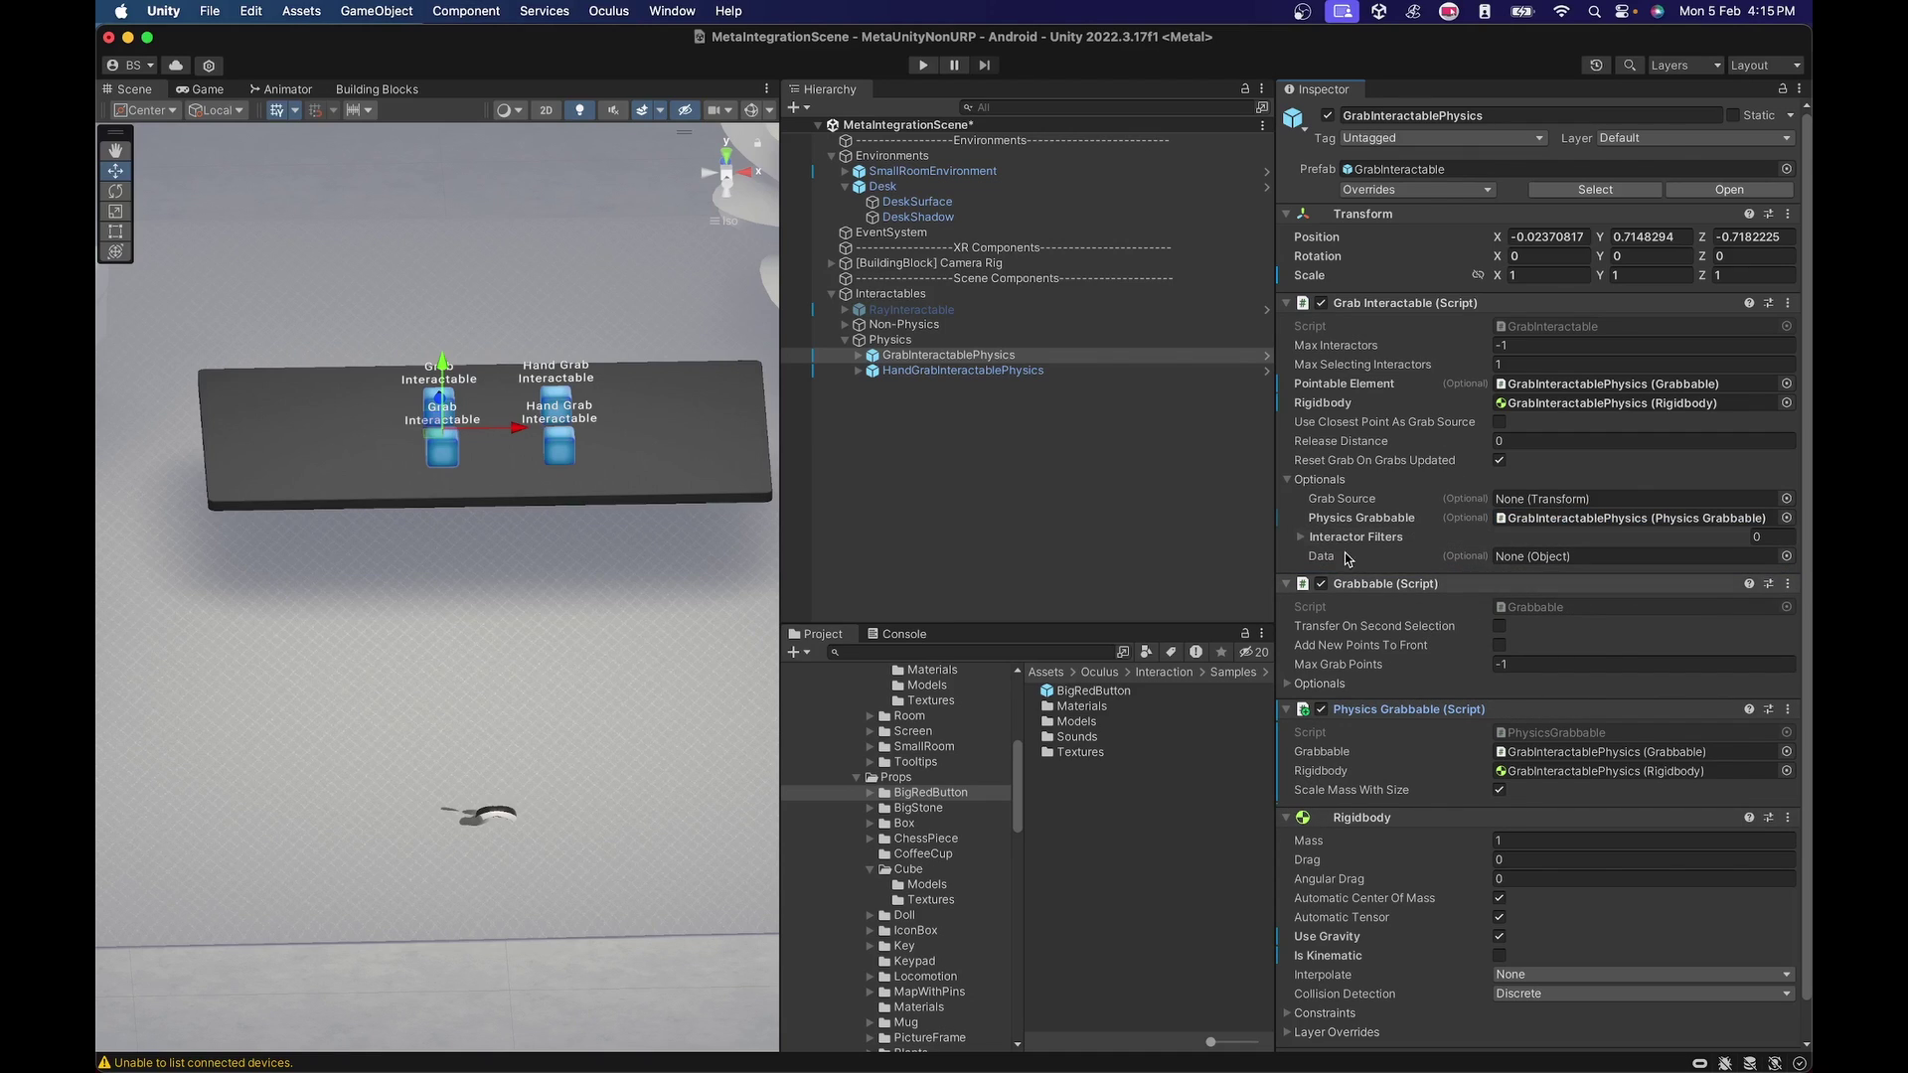
left_click(1287, 482)
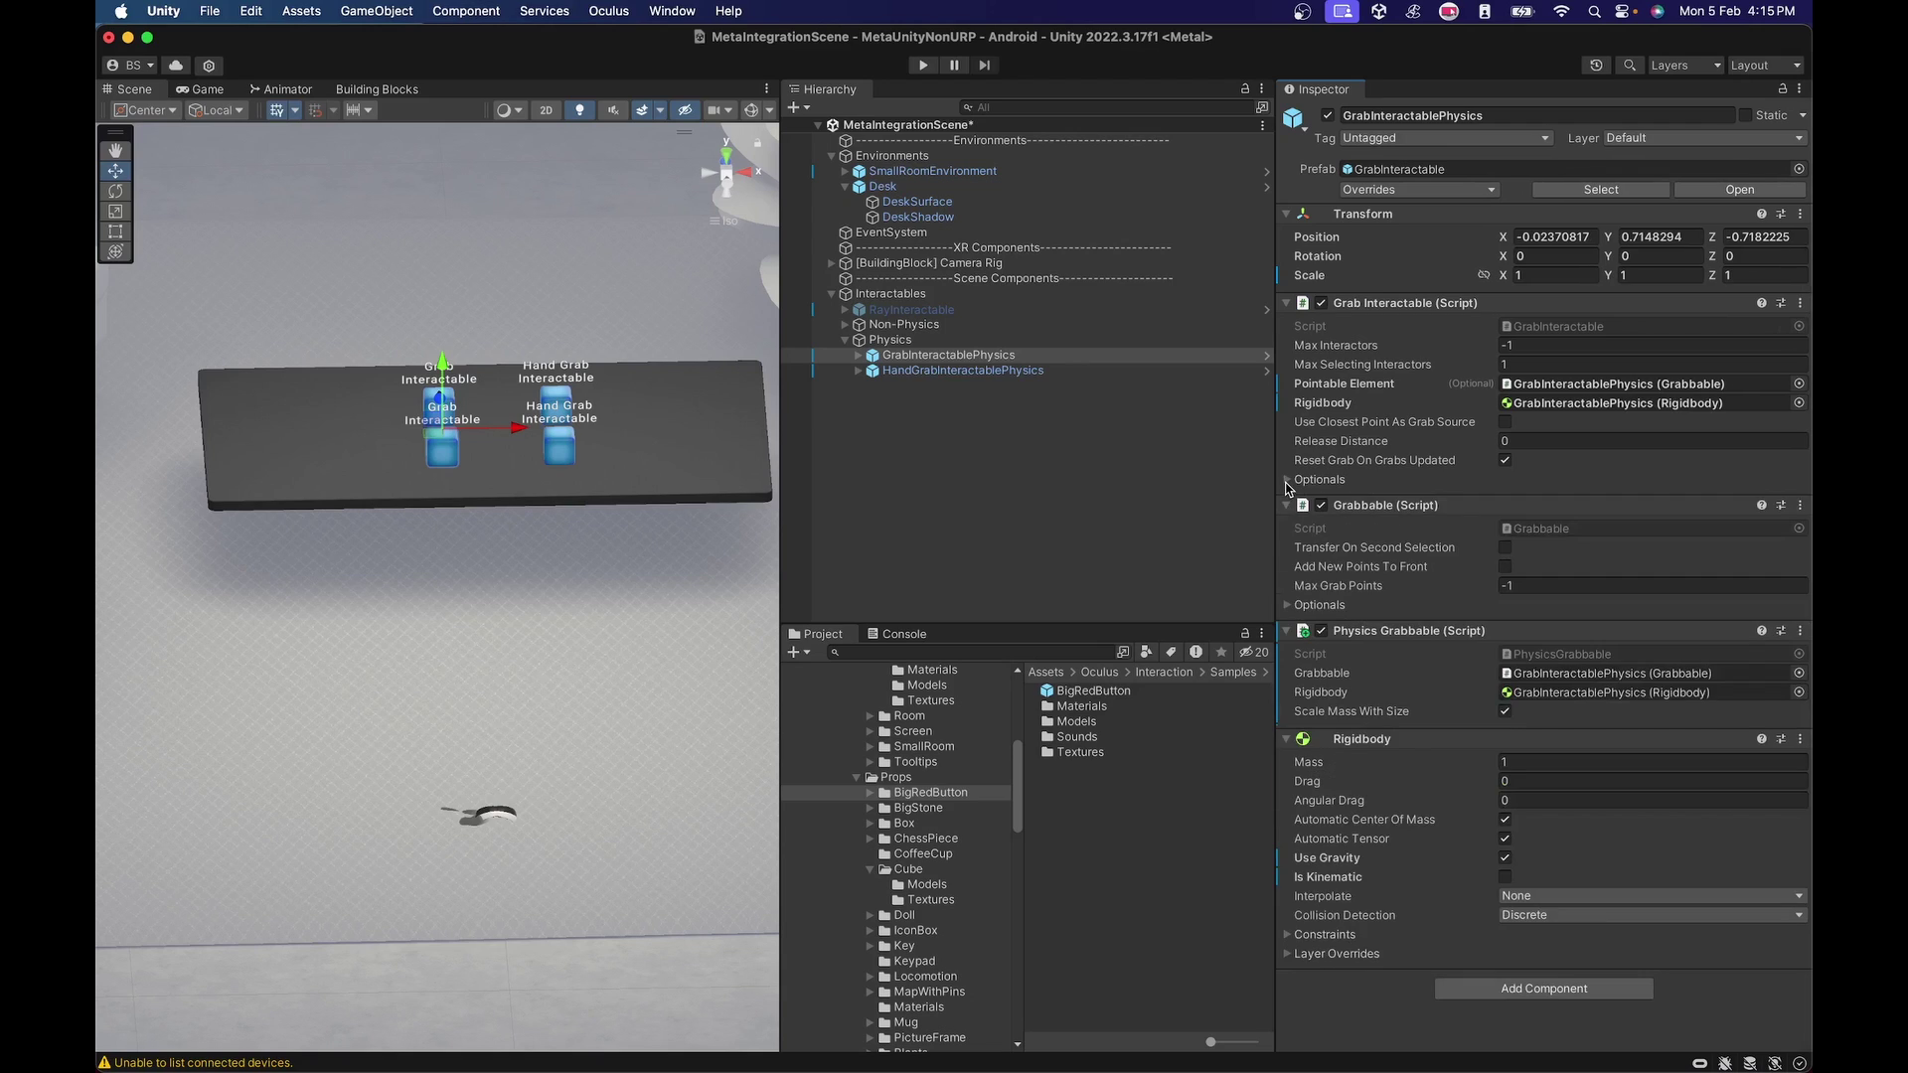
Step: Add a Physics Grabbable component to HandGrabInteractablePhysics and place it directly above the Move Towards Target Provider
left_click(992, 372)
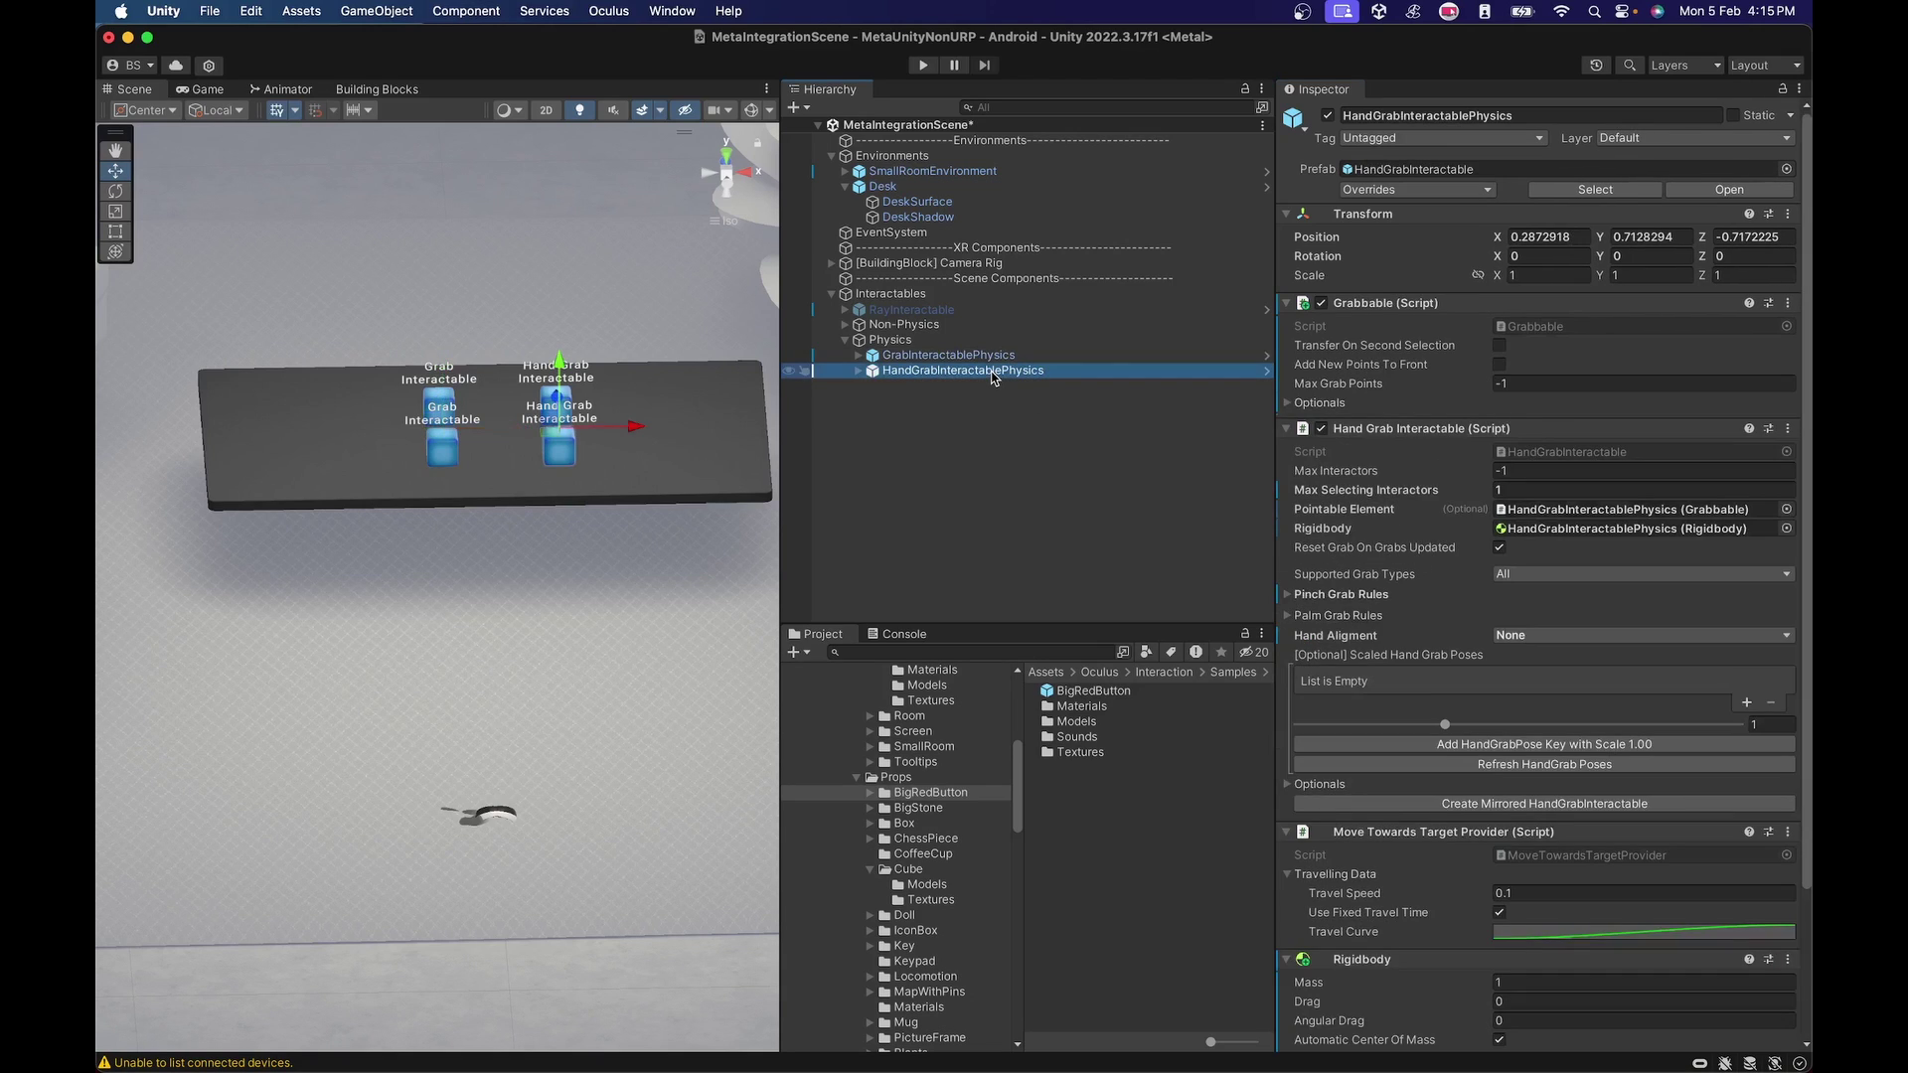
scroll(1441, 586, "down", 4)
left_click(1499, 1032)
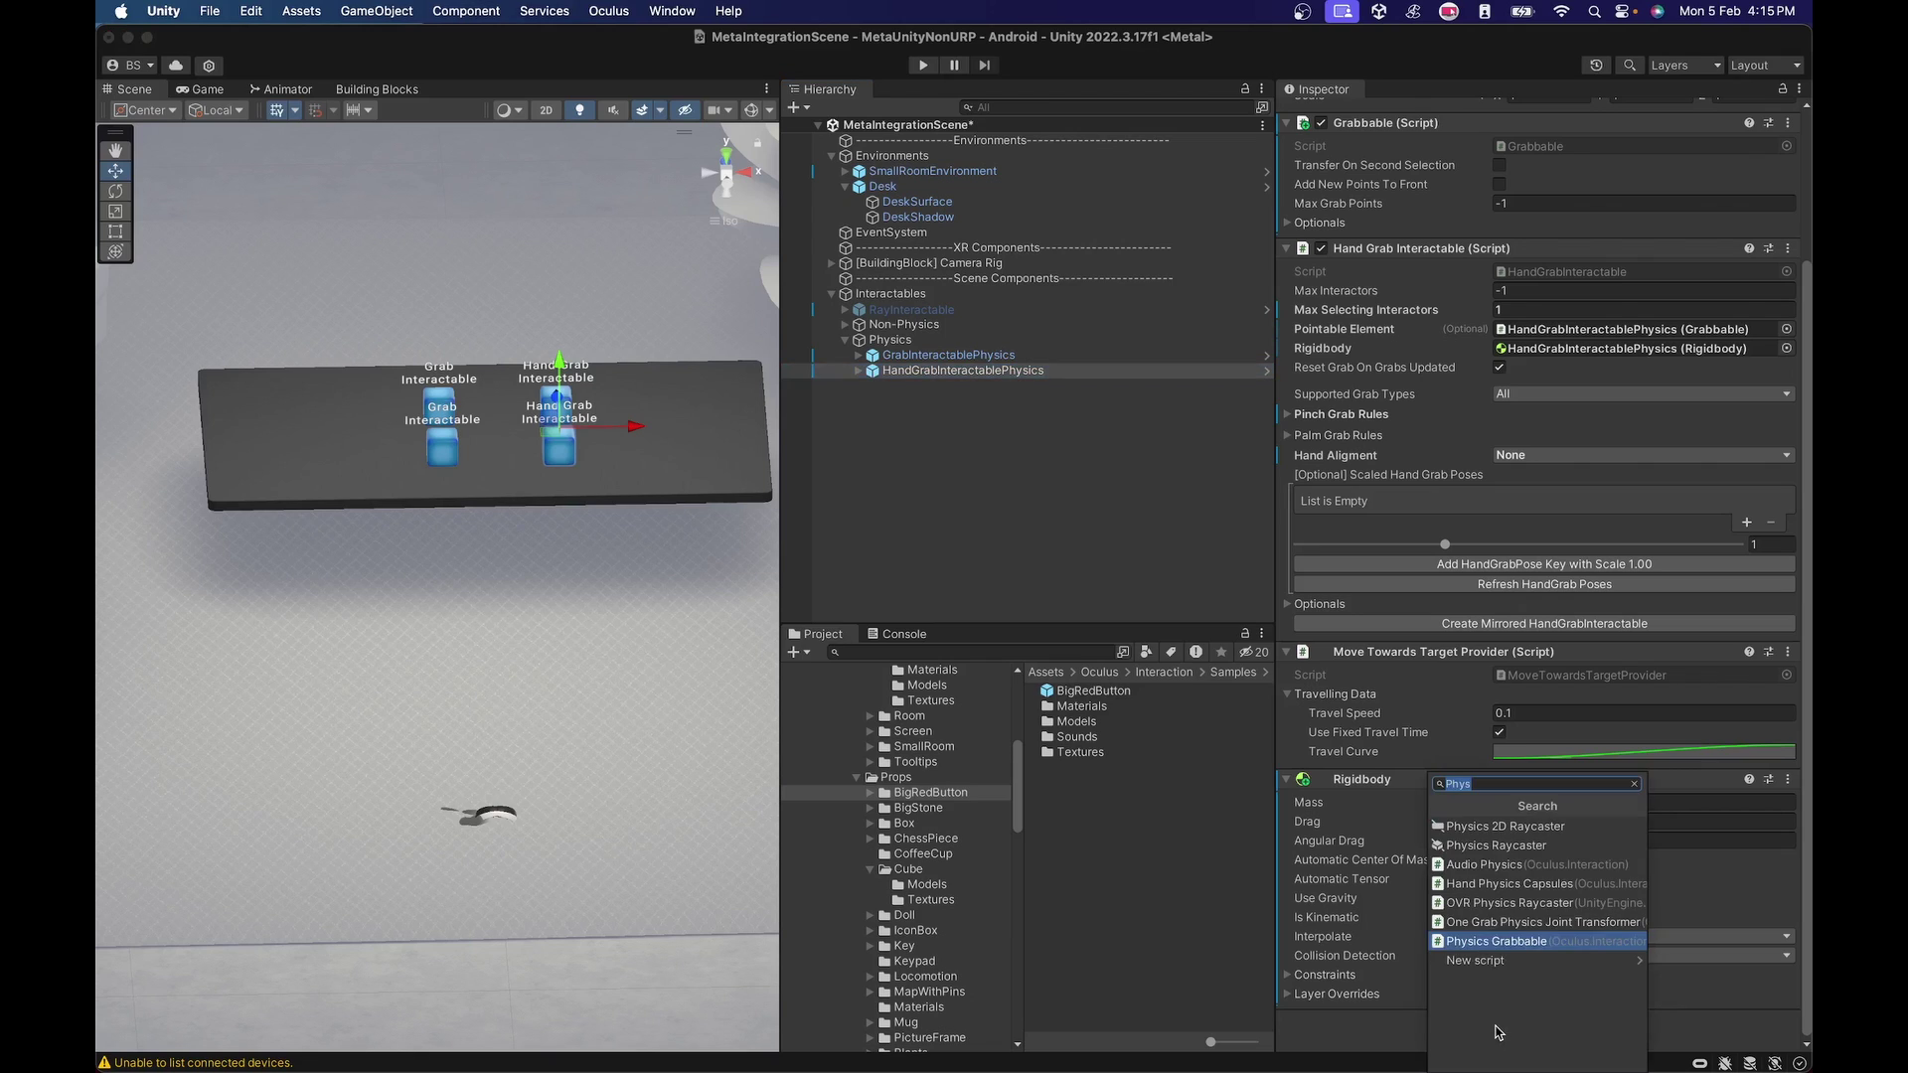
left_click(1499, 942)
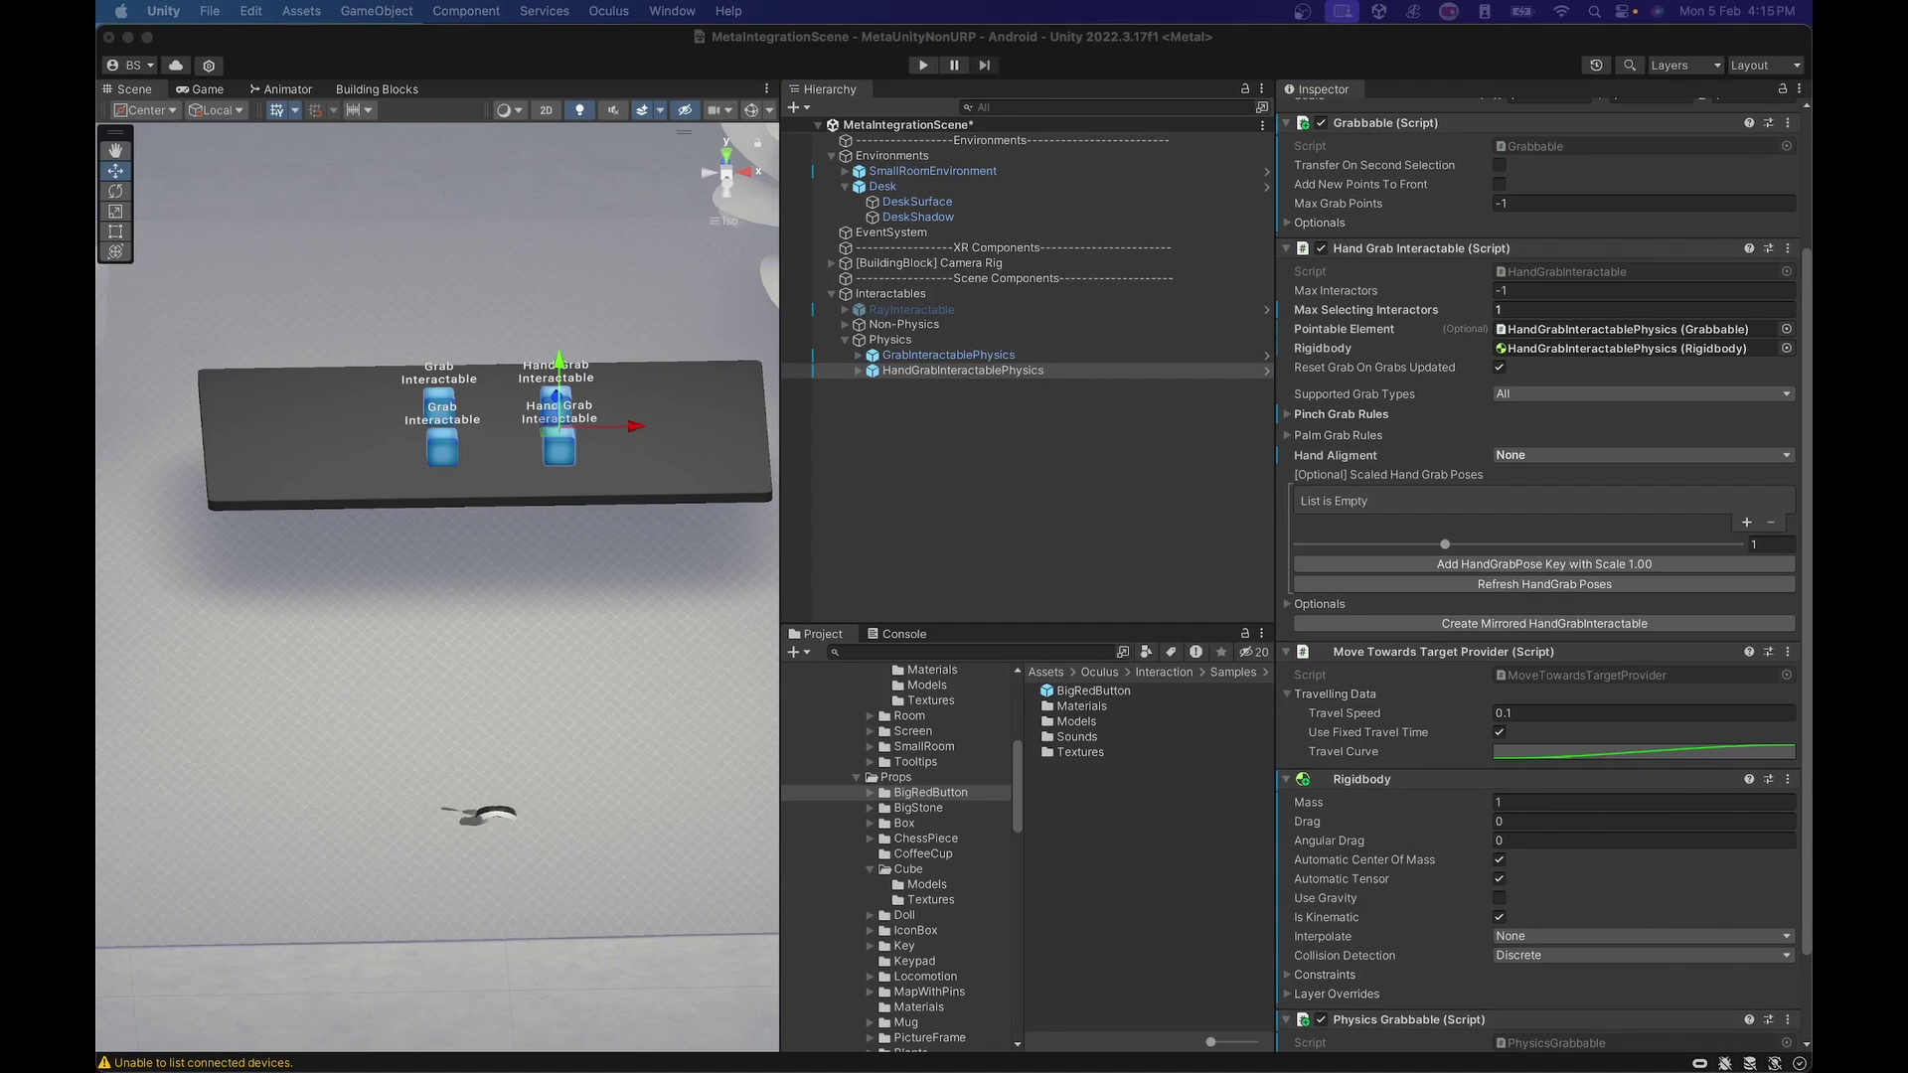
scroll(1541, 597, "down", 3)
right_click(1440, 939)
left_click(1471, 891)
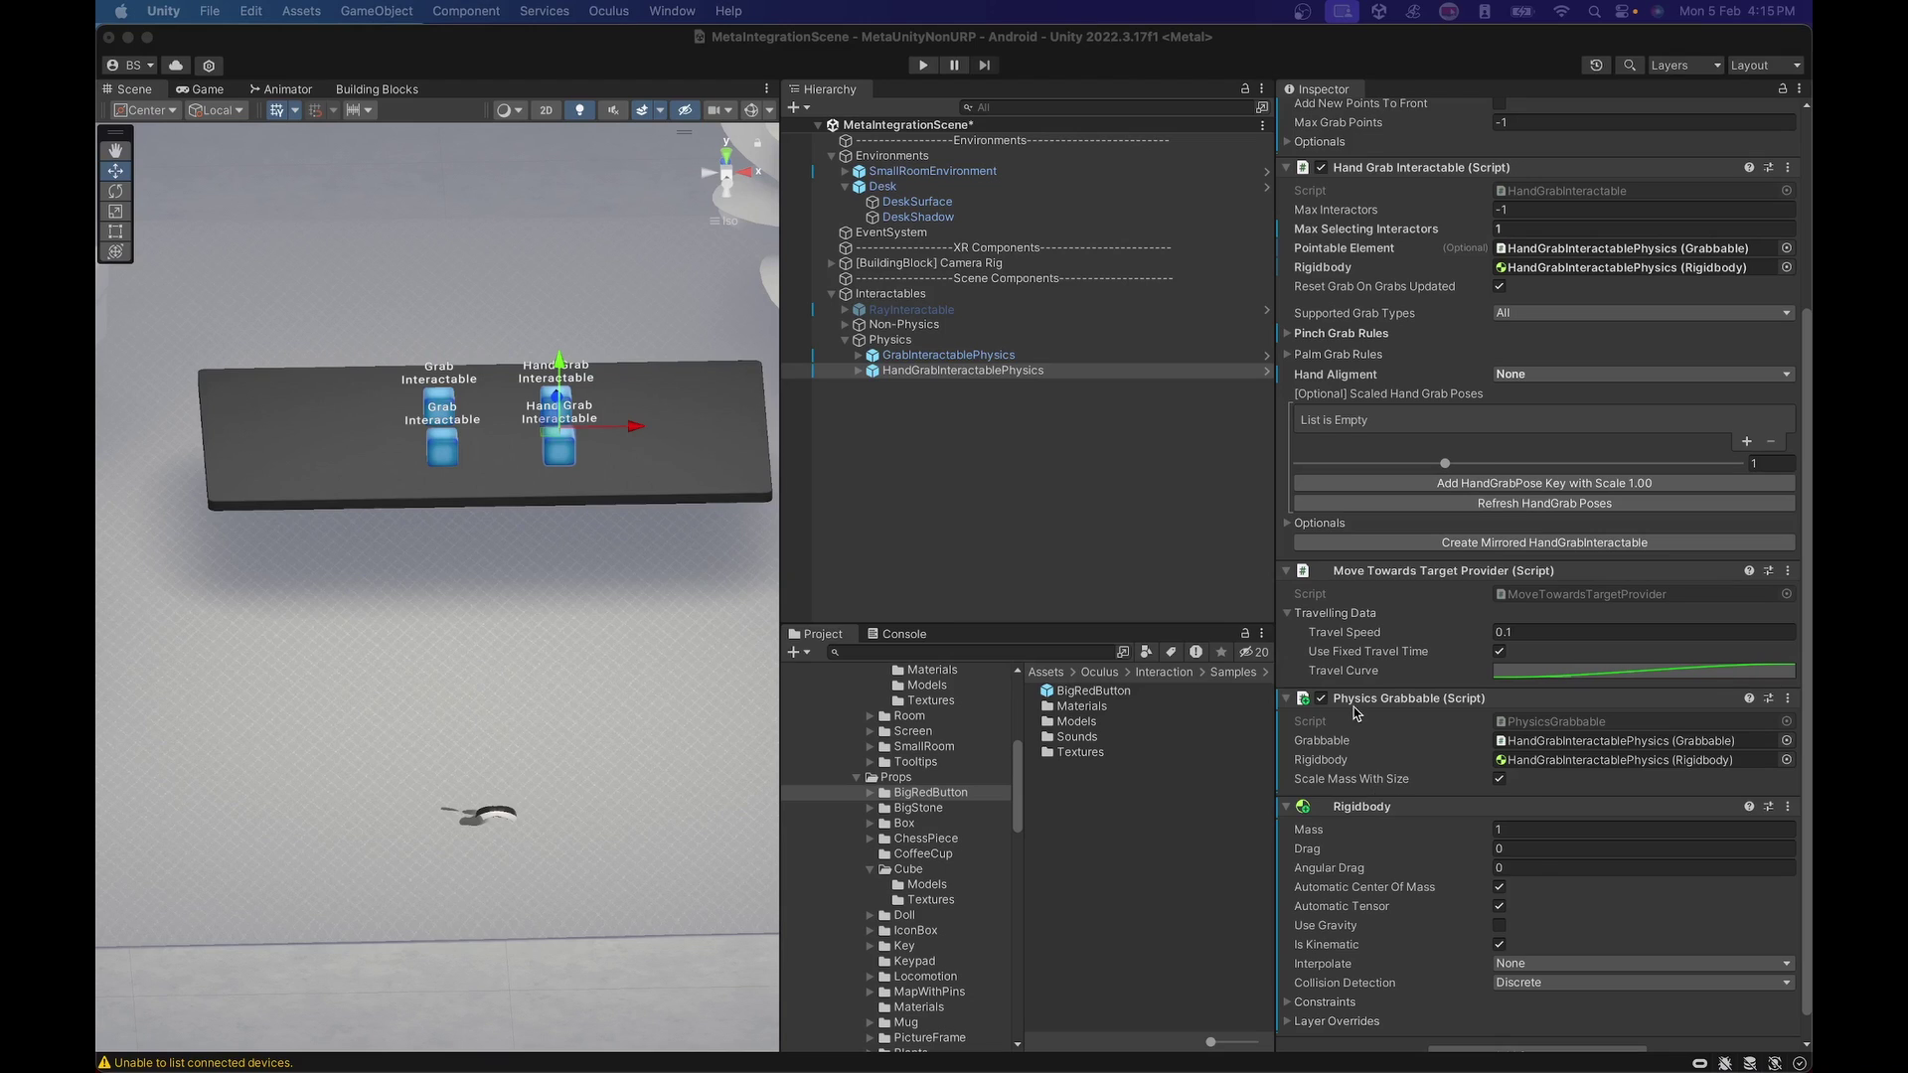
right_click(1357, 713)
left_click(1391, 797)
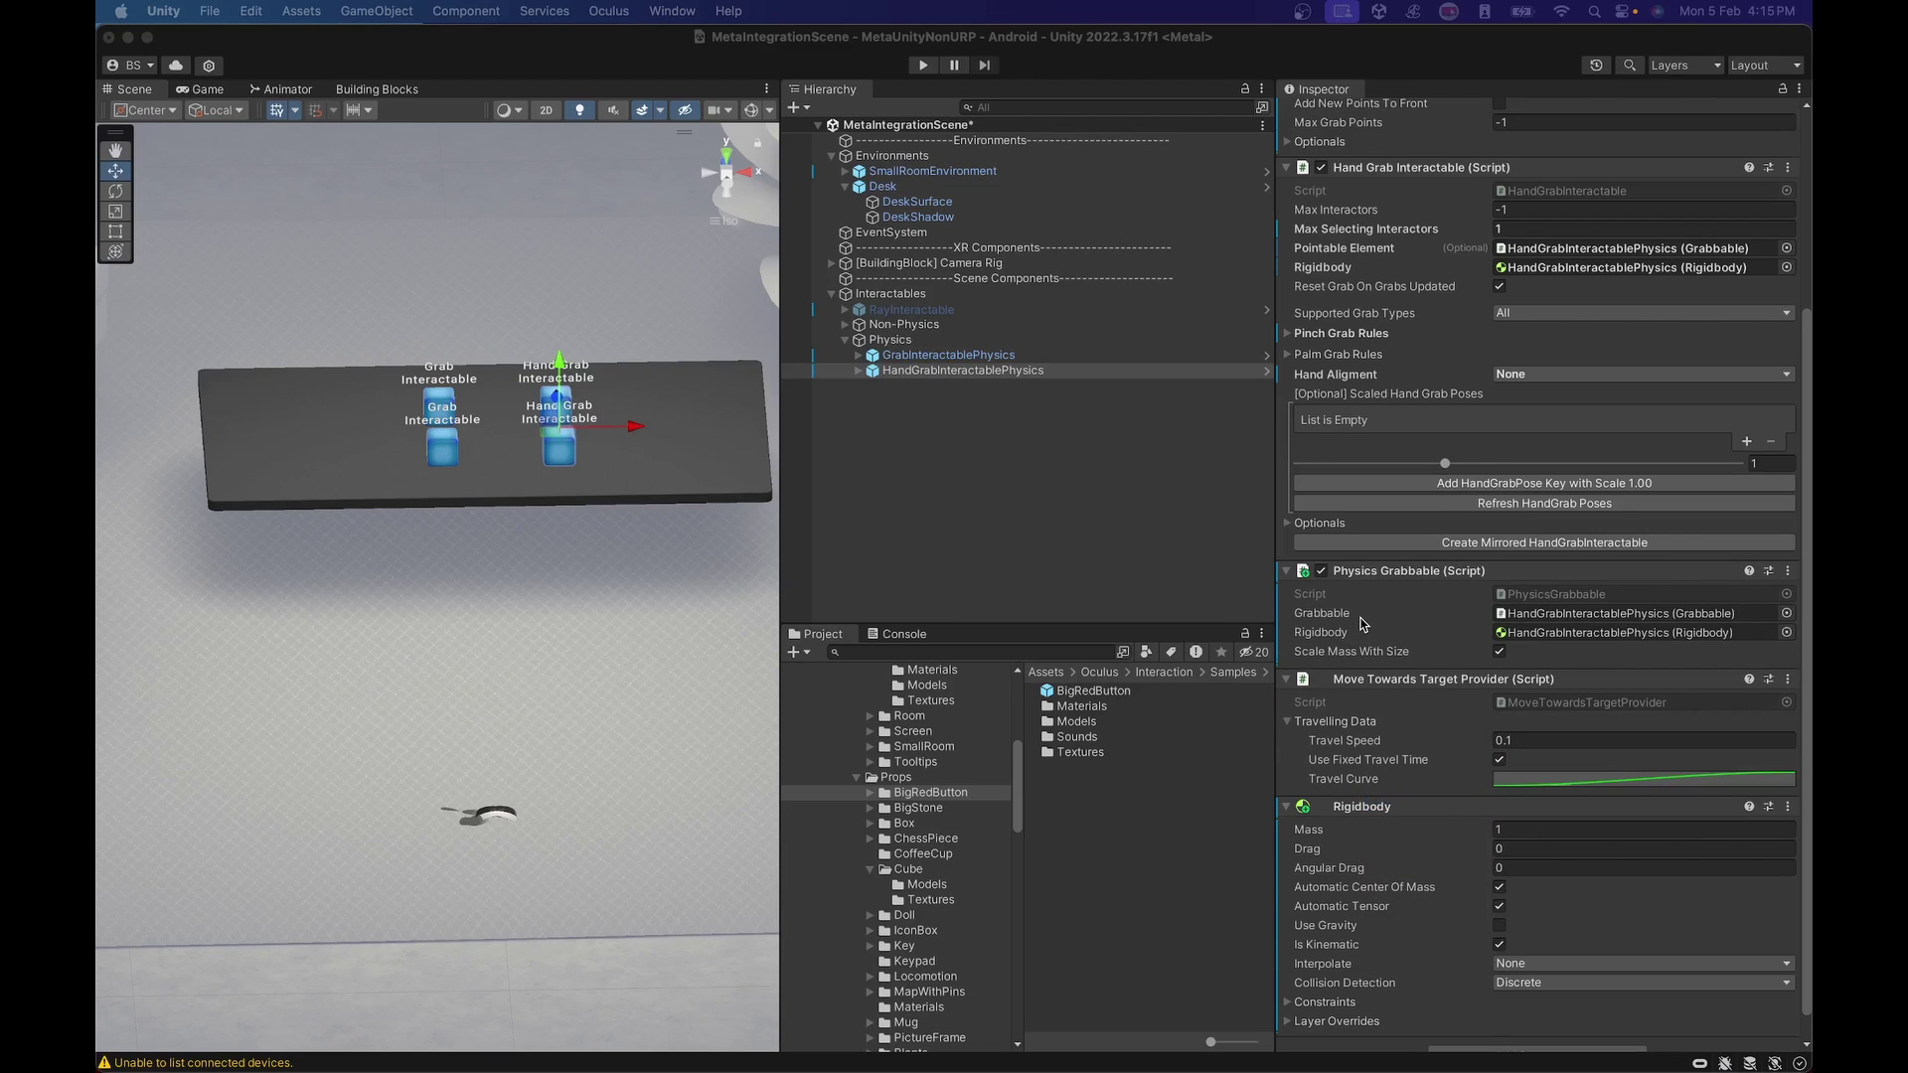
Step: Assign HandGrabInteractablePhysics' Physics Grabbable component to the optional Physics Grabbable reference of the Hand Grab Interactable script
scroll(1366, 606, "up", 5)
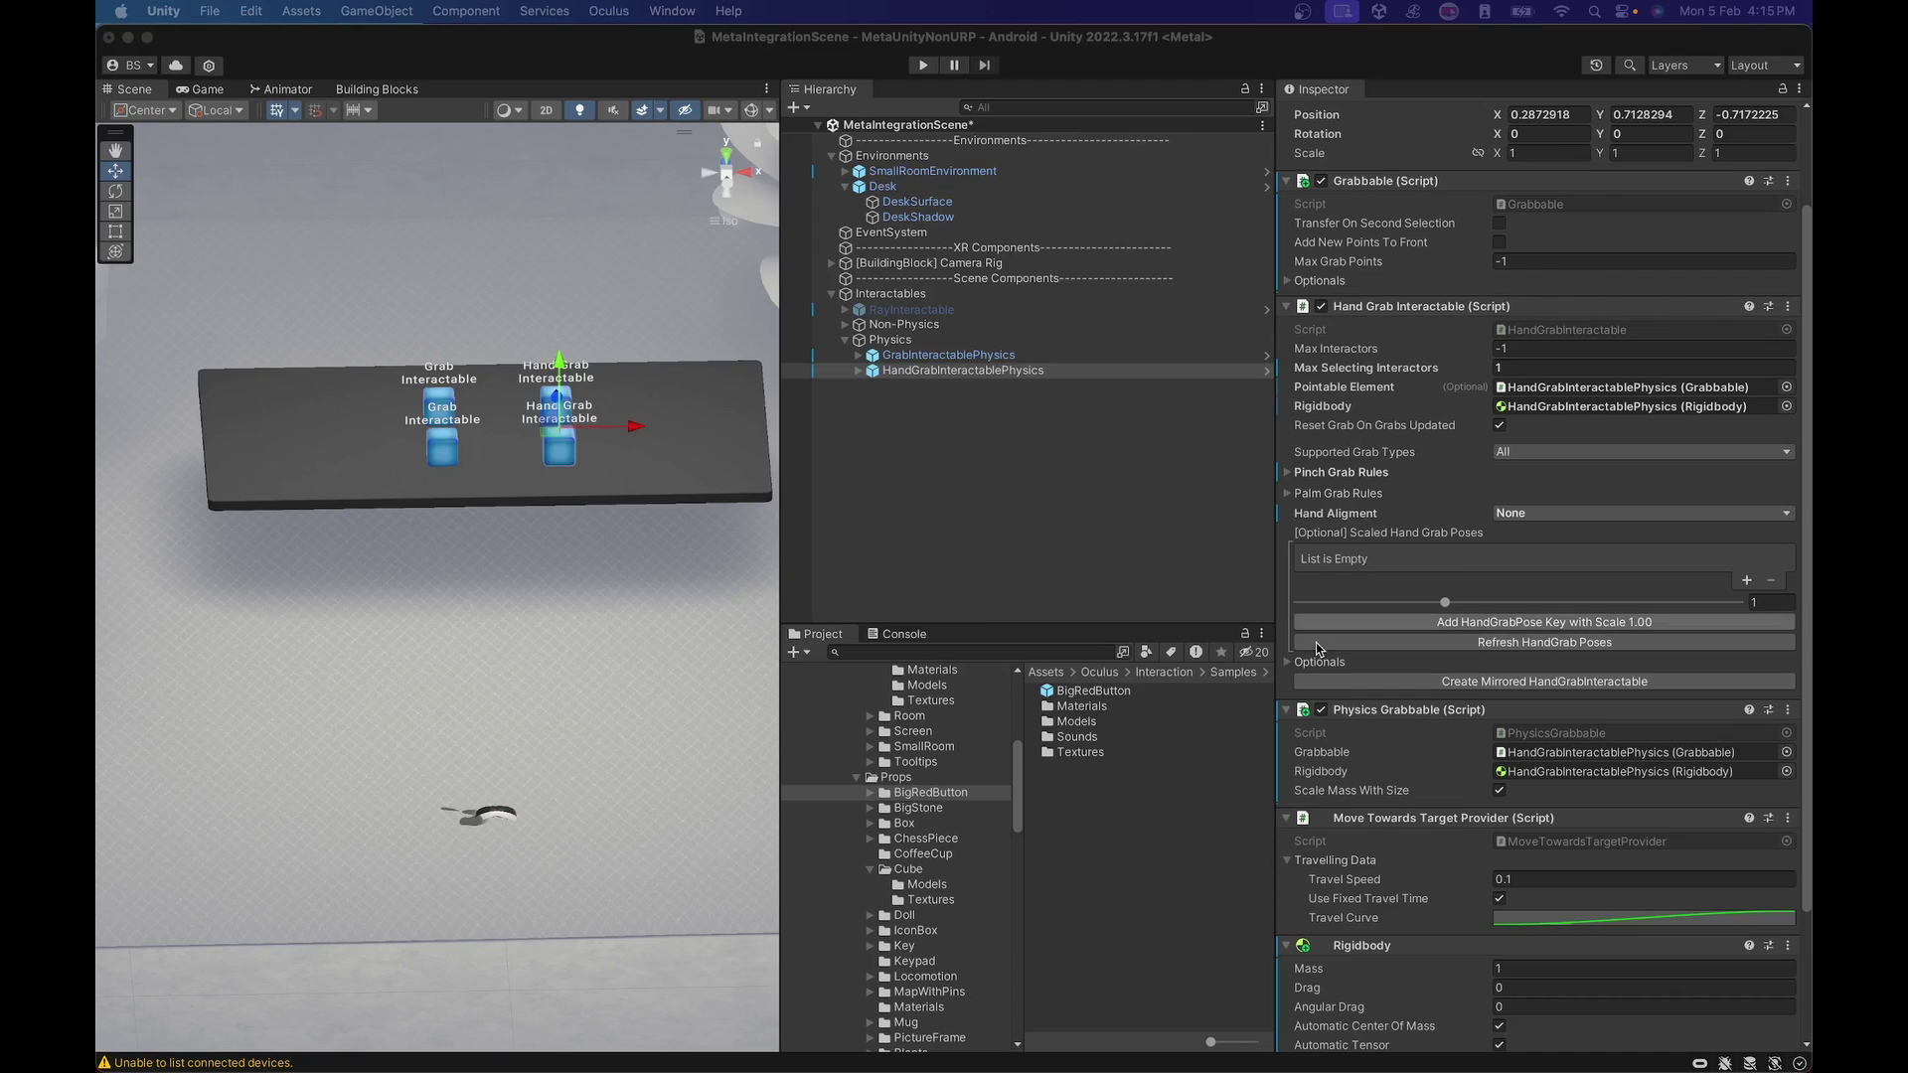
left_click(1290, 663)
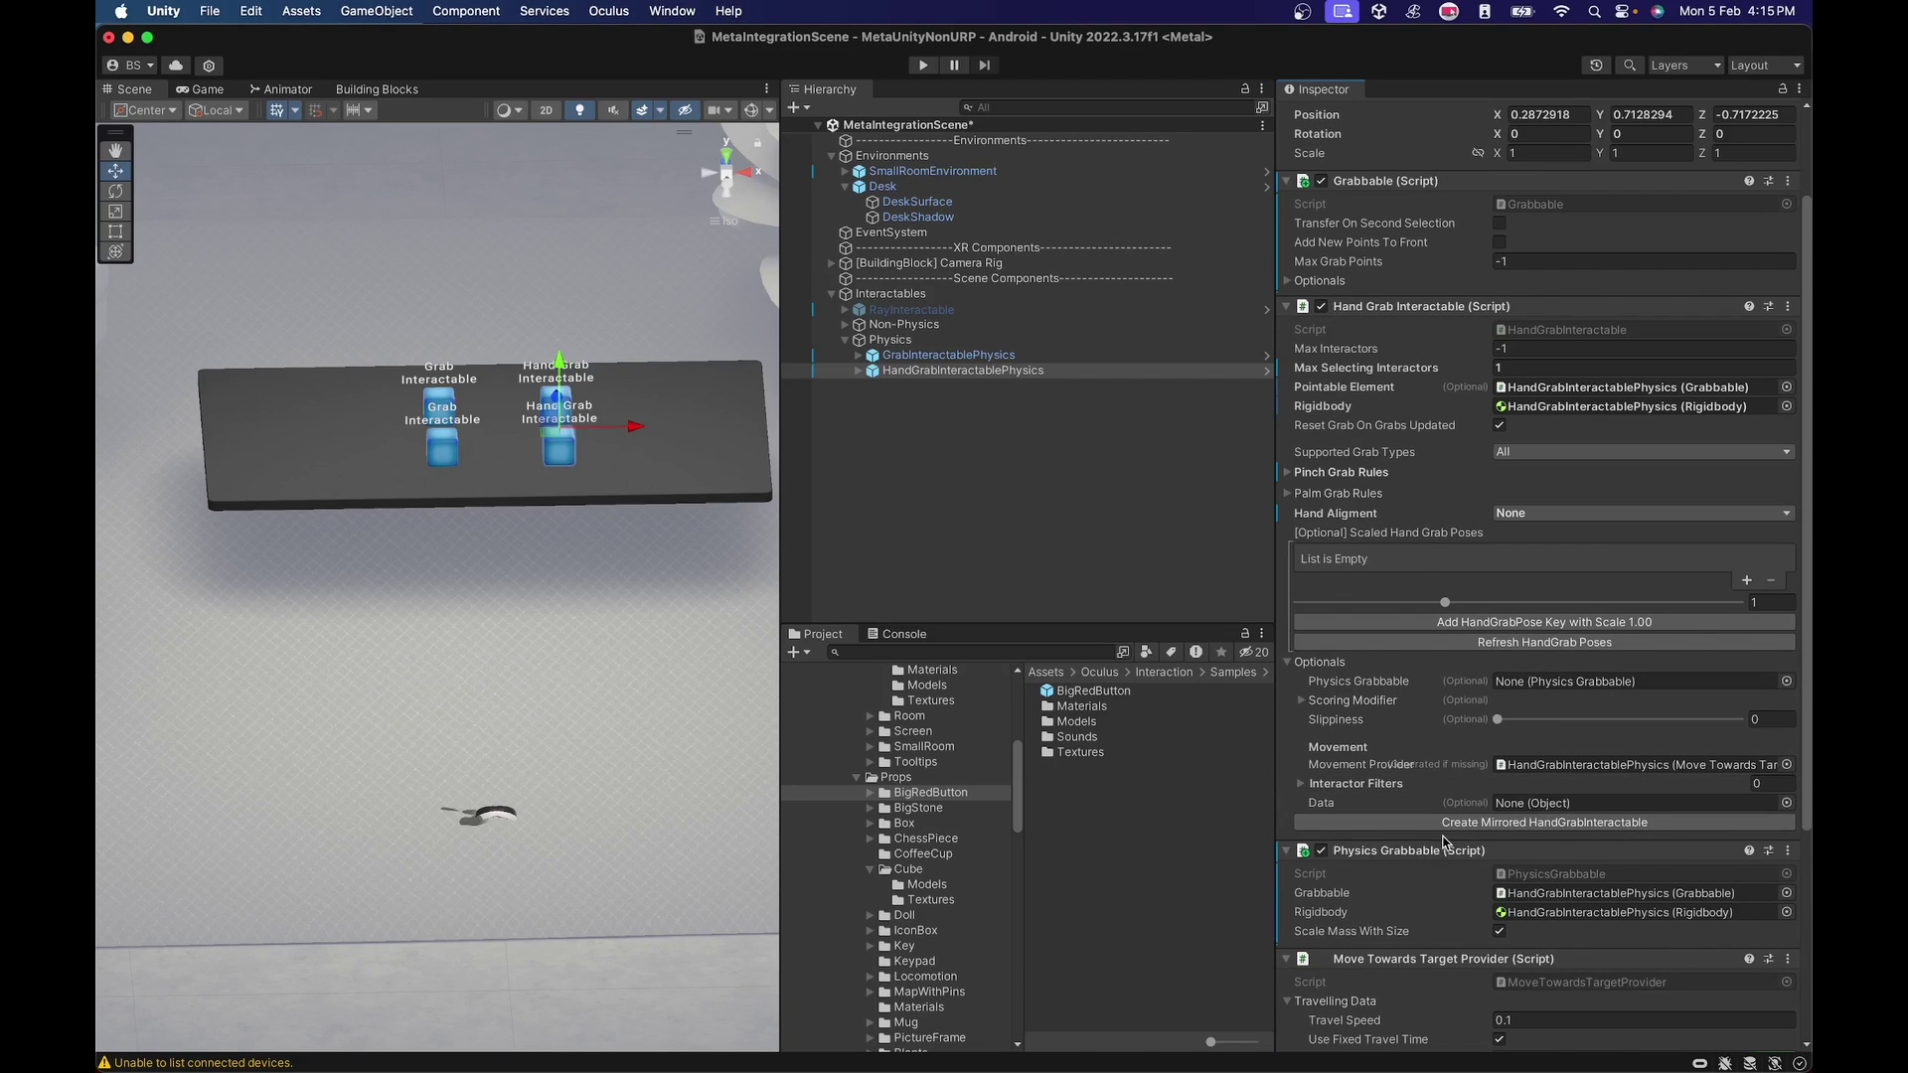
left_click_drag(1476, 703, 1515, 685)
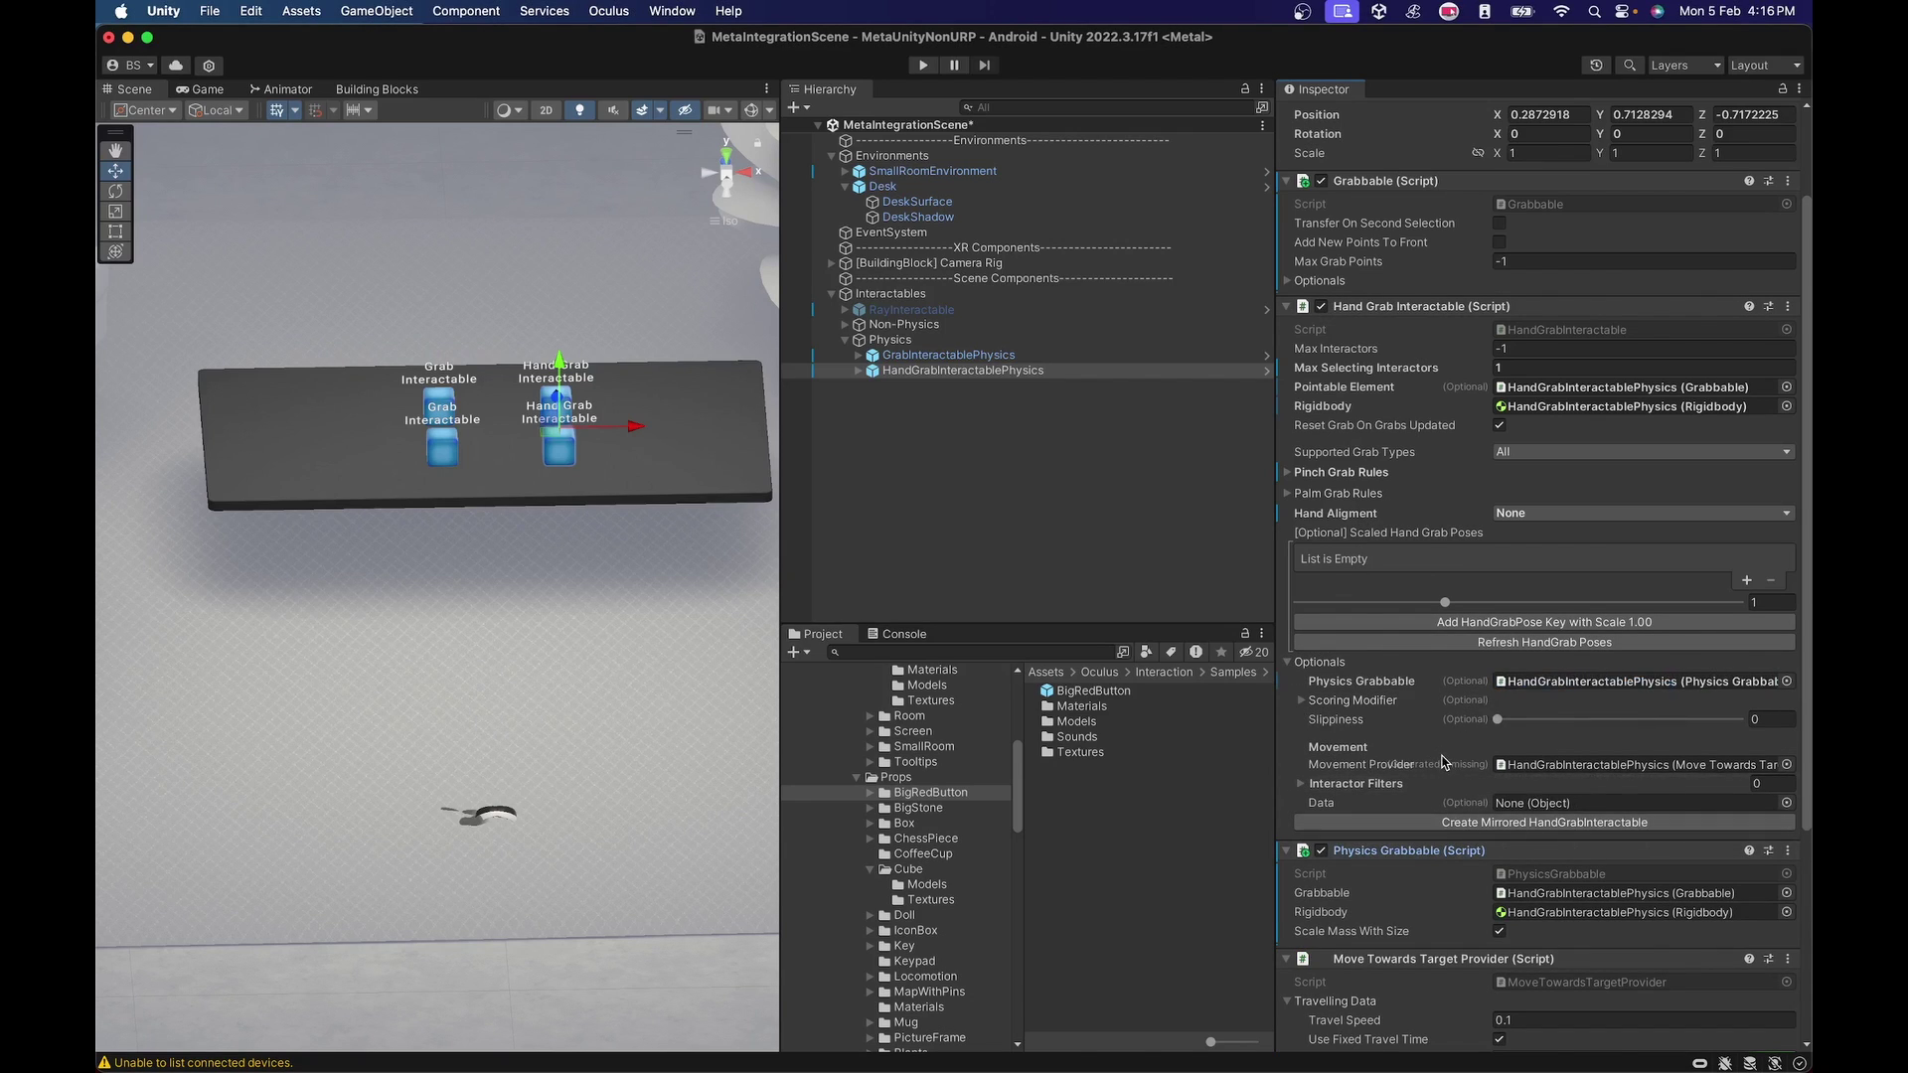
left_click(1301, 701)
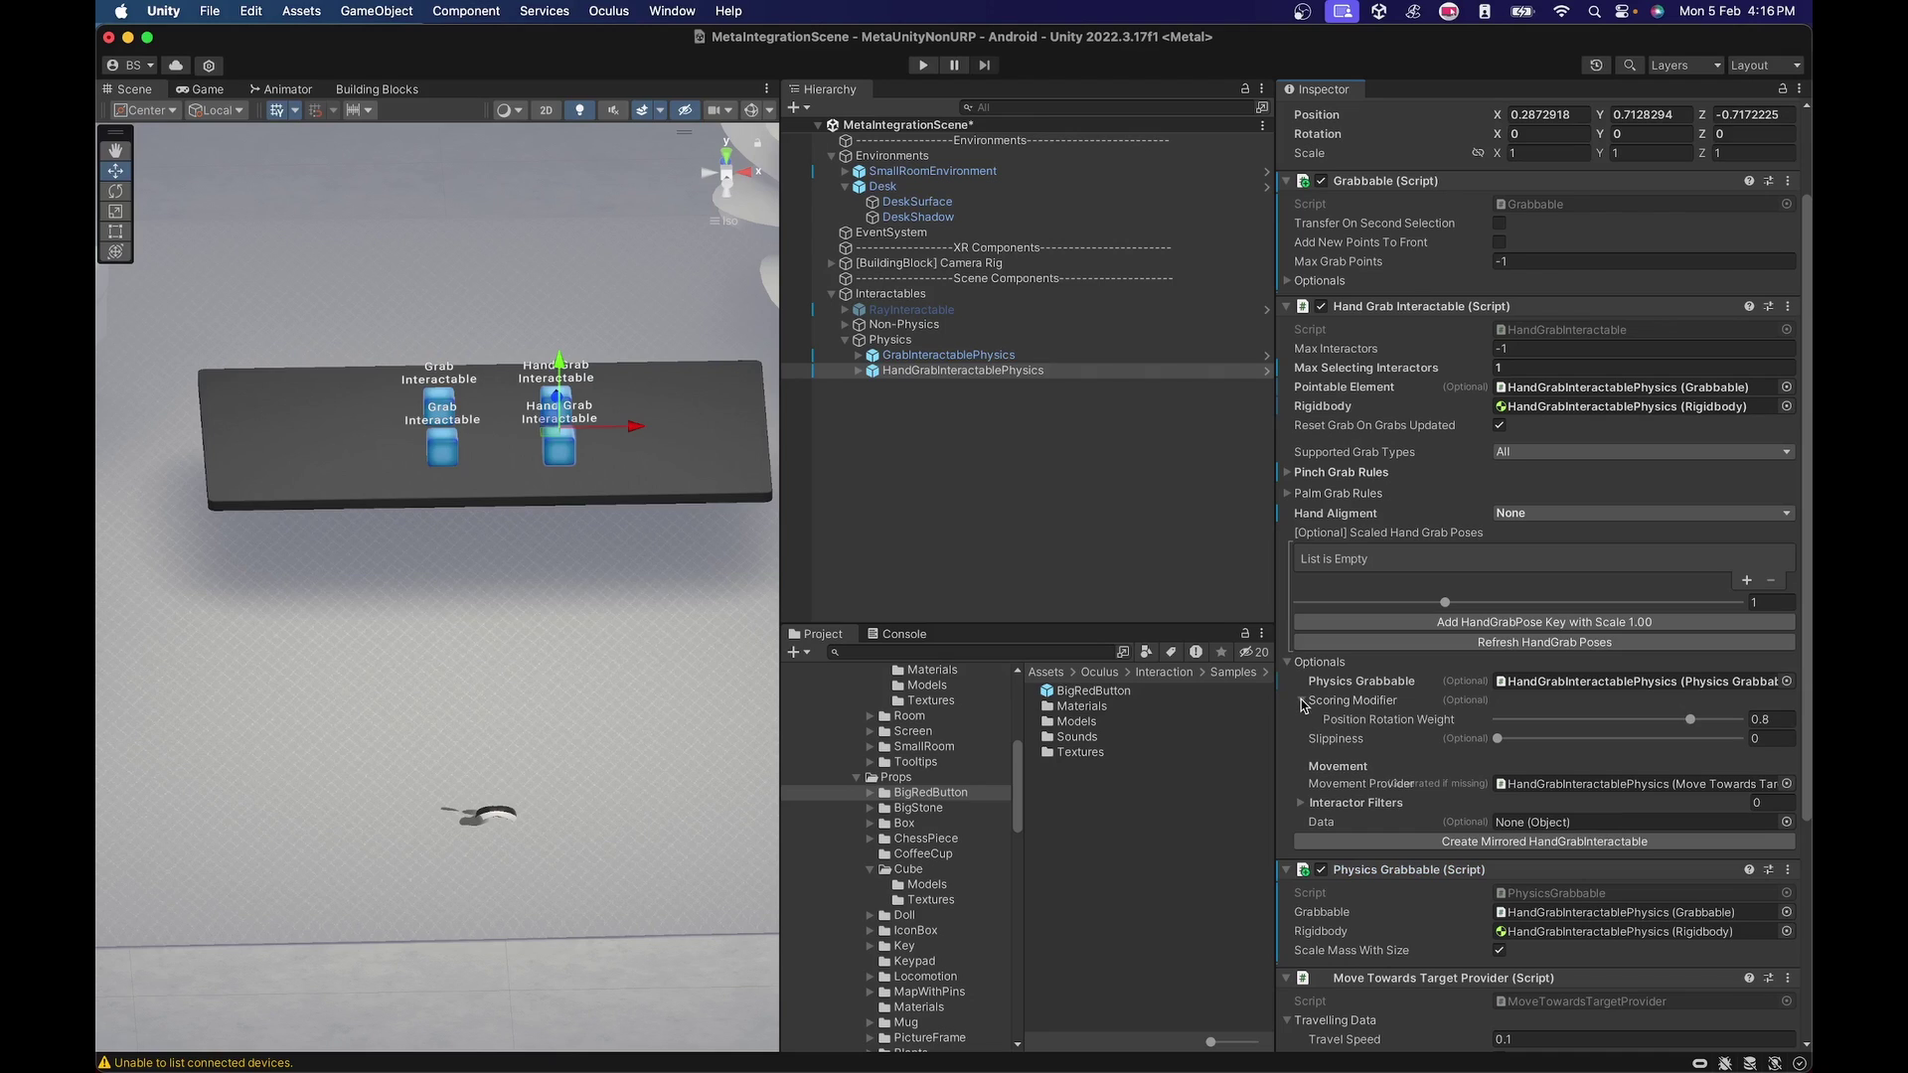
left_click(1302, 700)
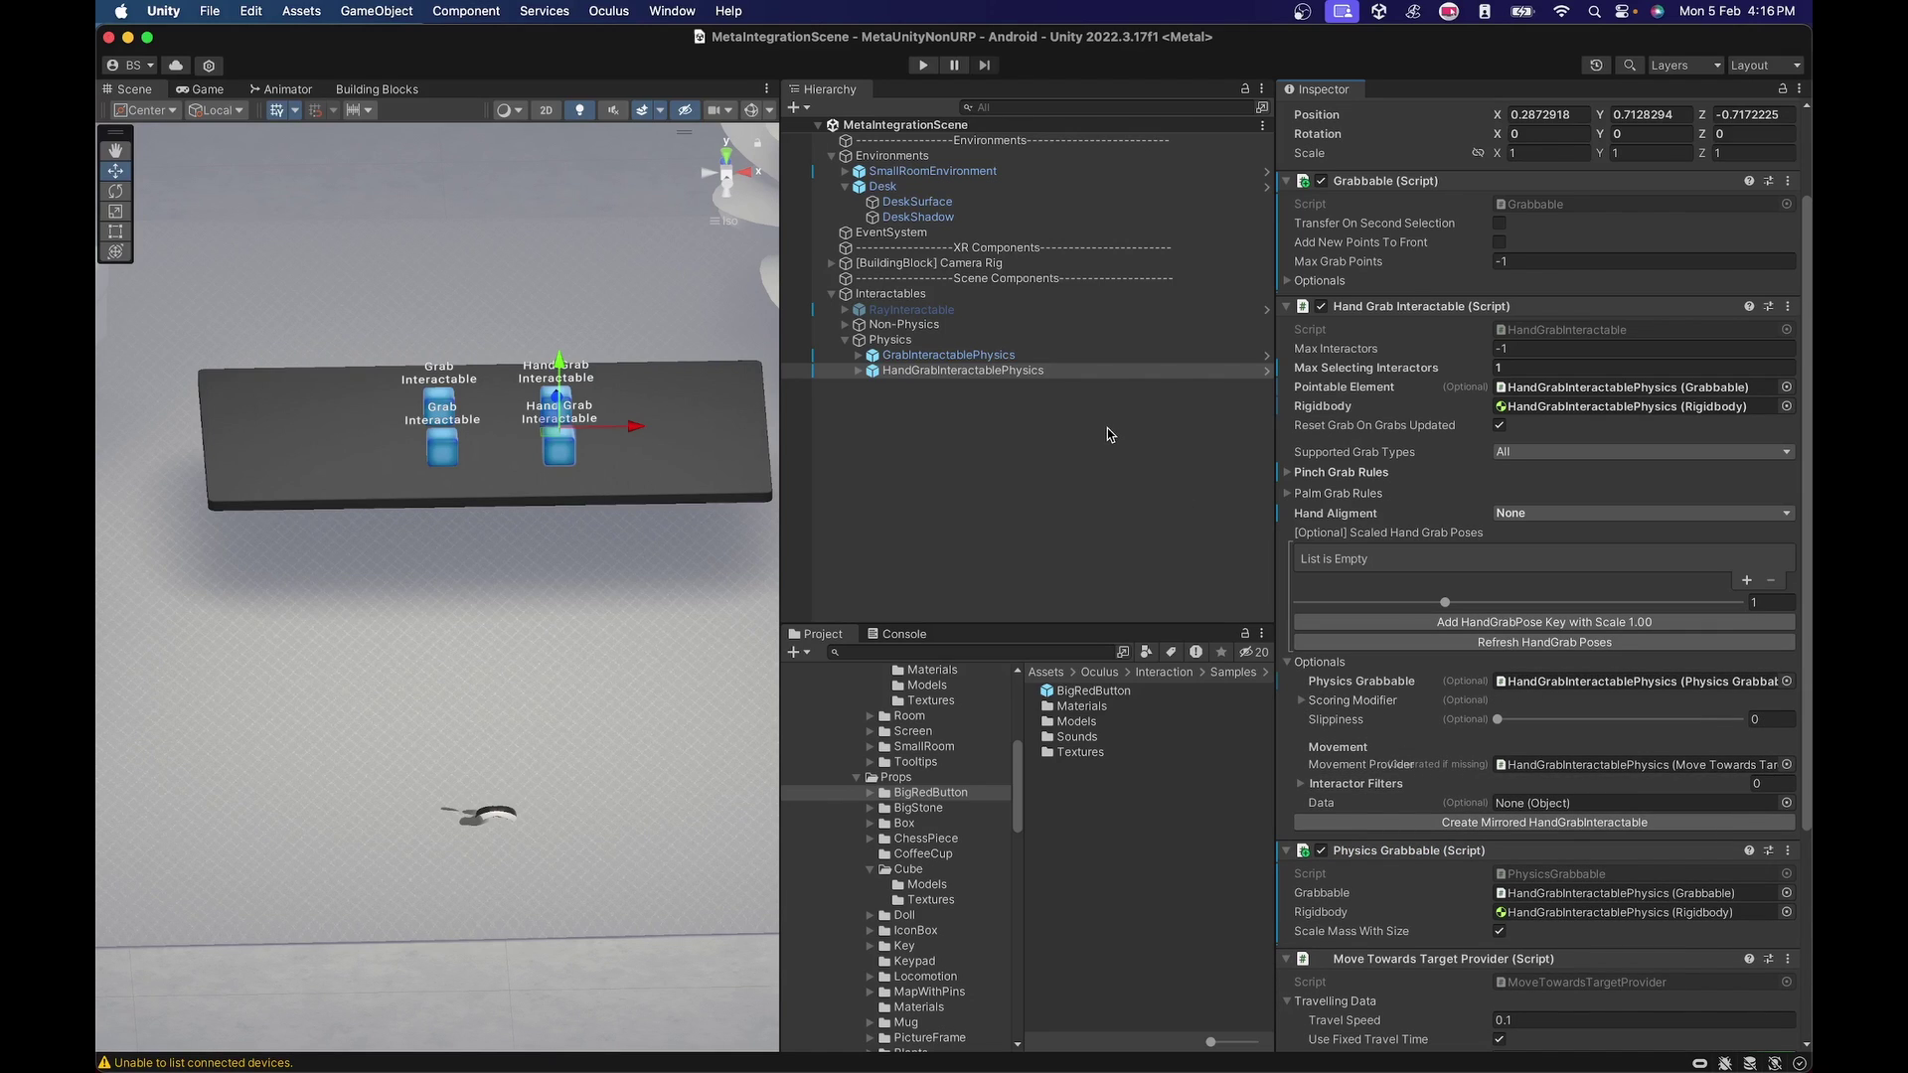
left_click(954, 356)
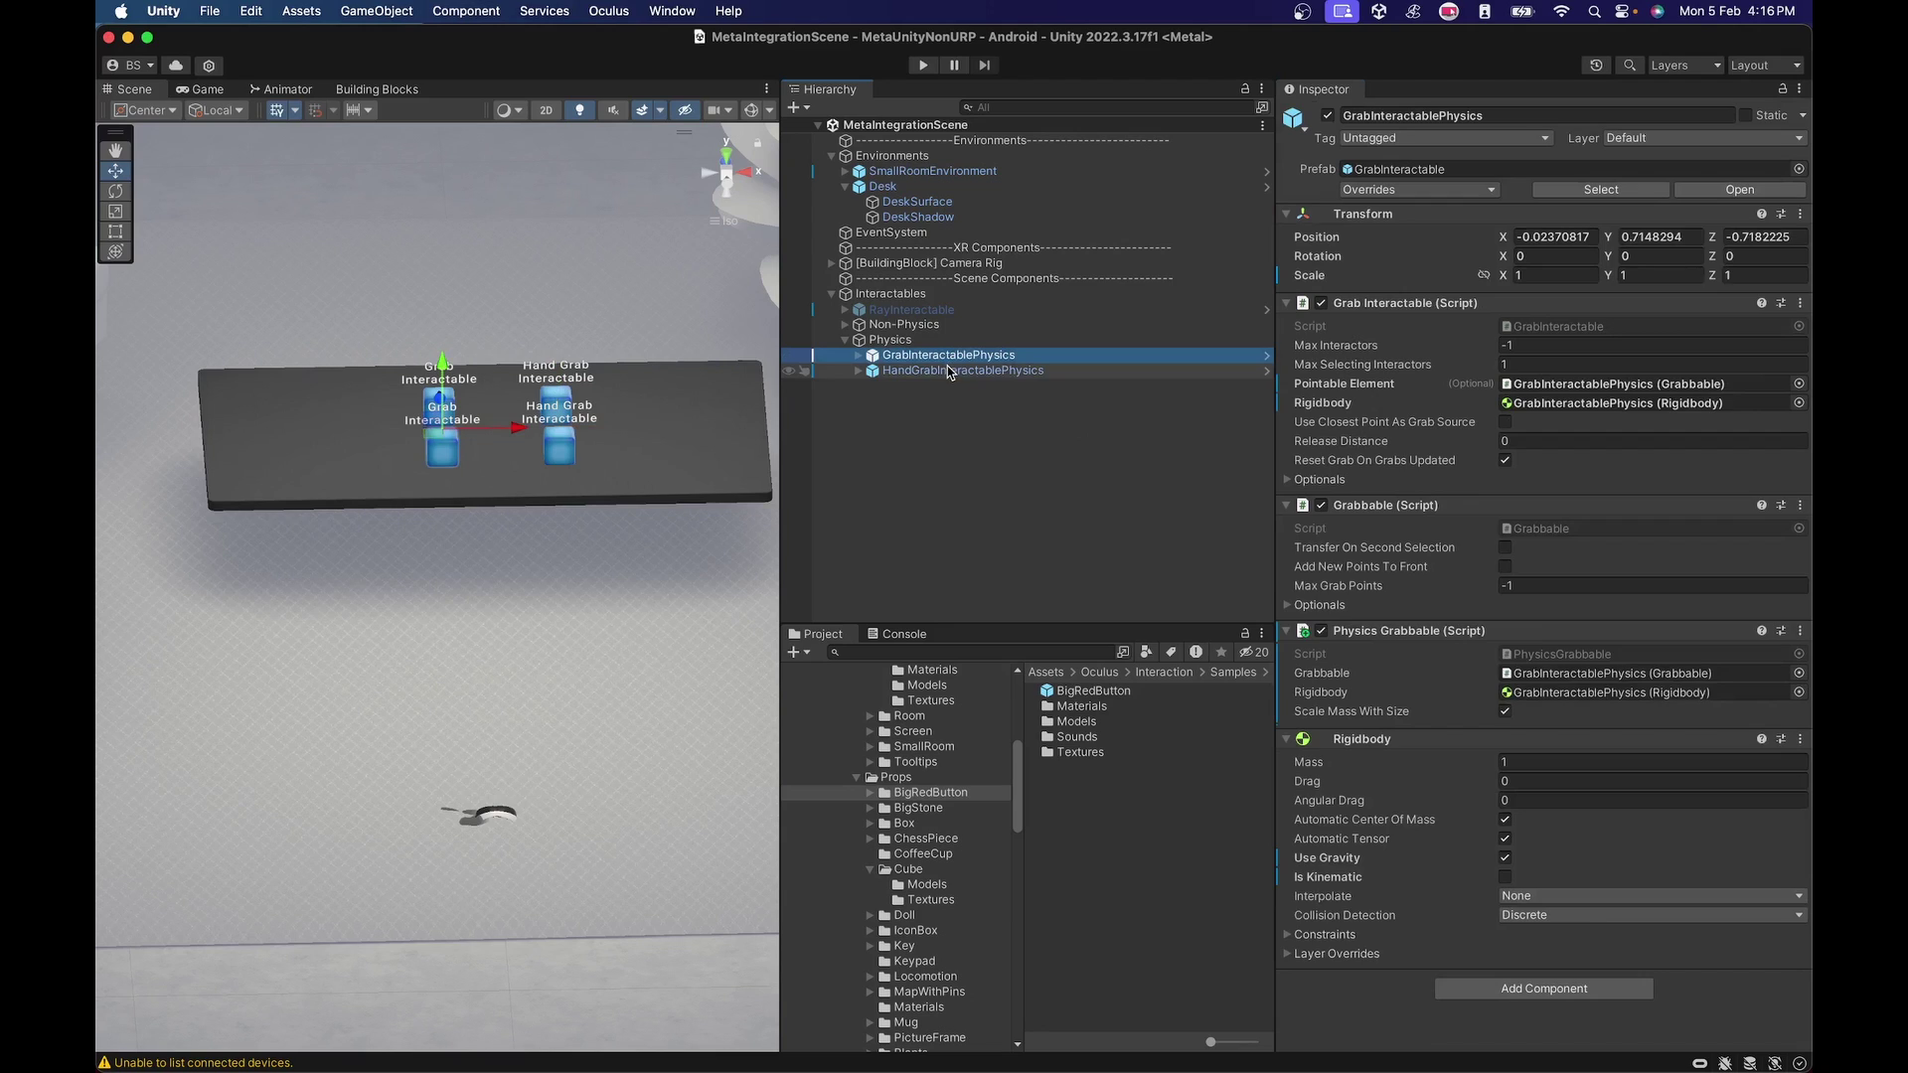
left_click(947, 369)
Step: Change the canvas text of GrabInteractablePhysics to "Grab Interactable Physics" and of HandGrabInteractablePhysics to "Hand Grab Interactable Physics", with "Physics" on a third line
left_click(858, 355)
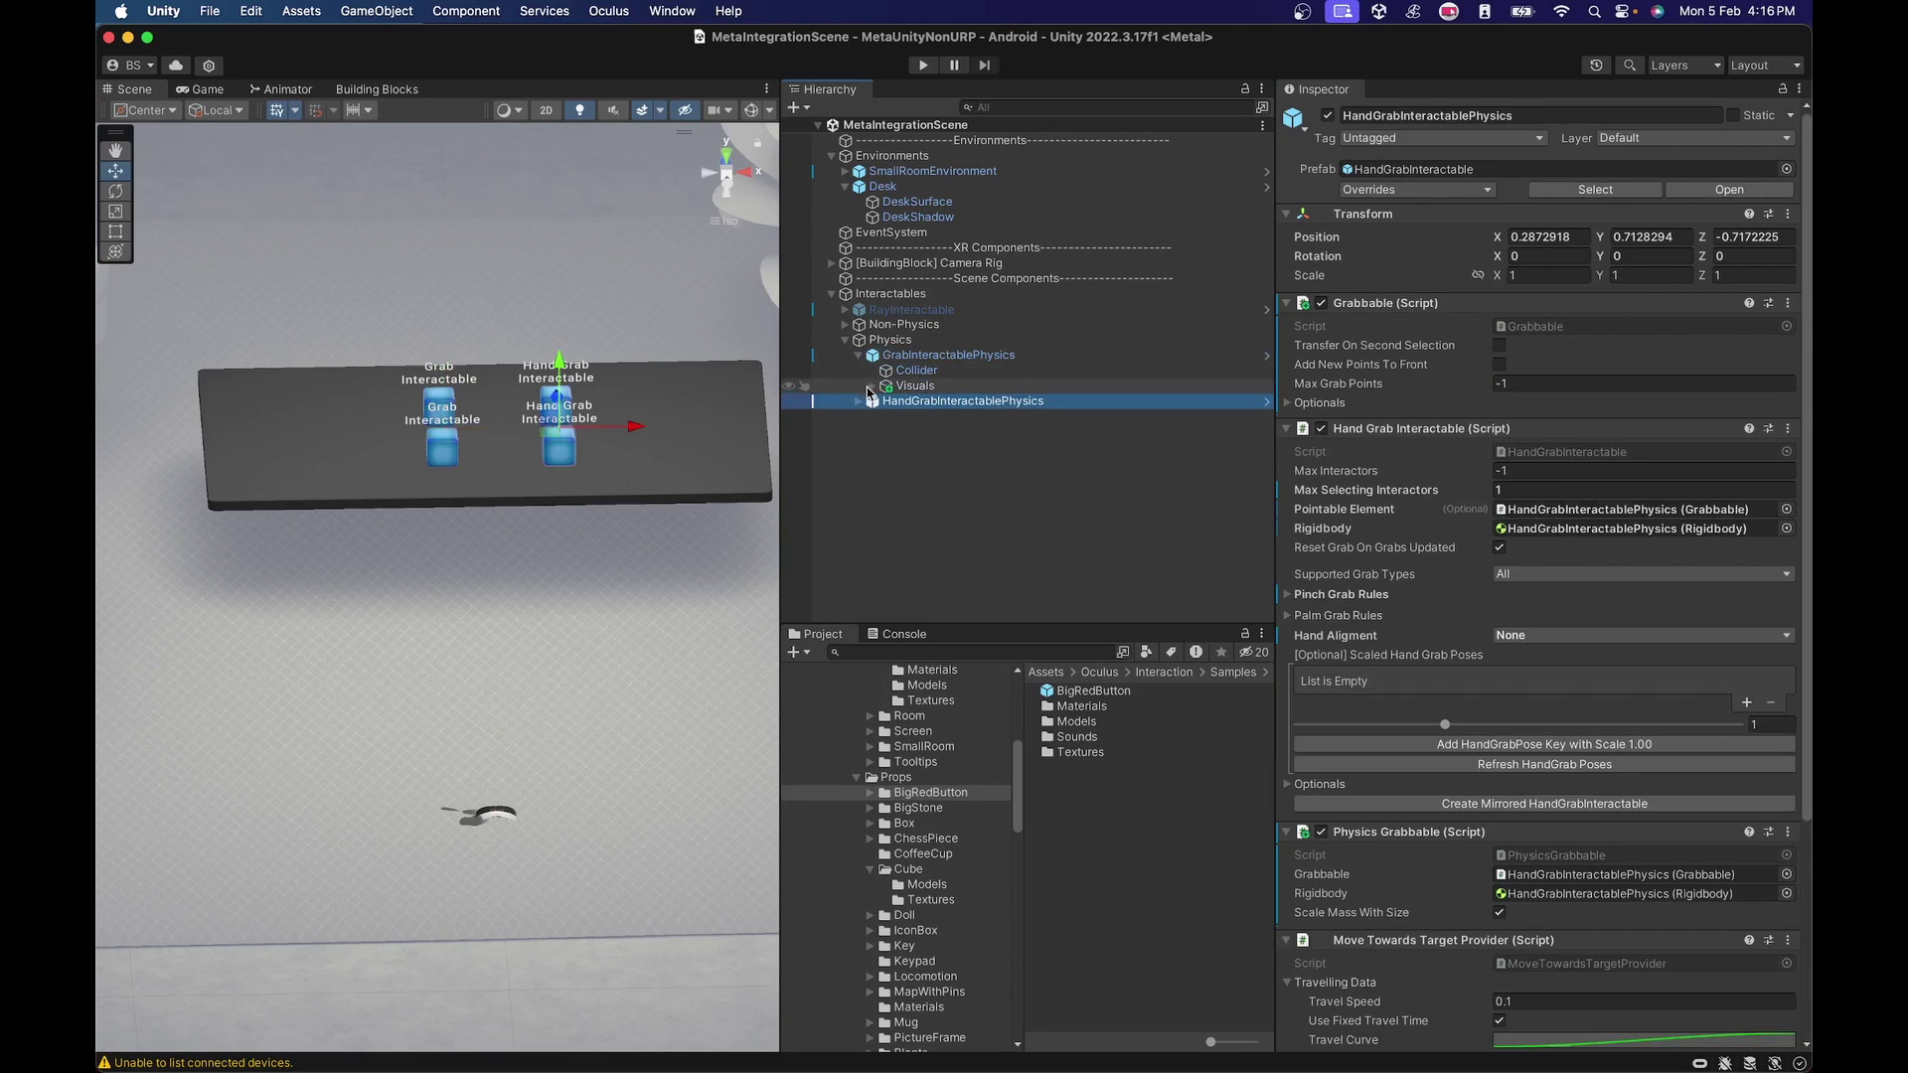
left_click(858, 400)
left_click(872, 386)
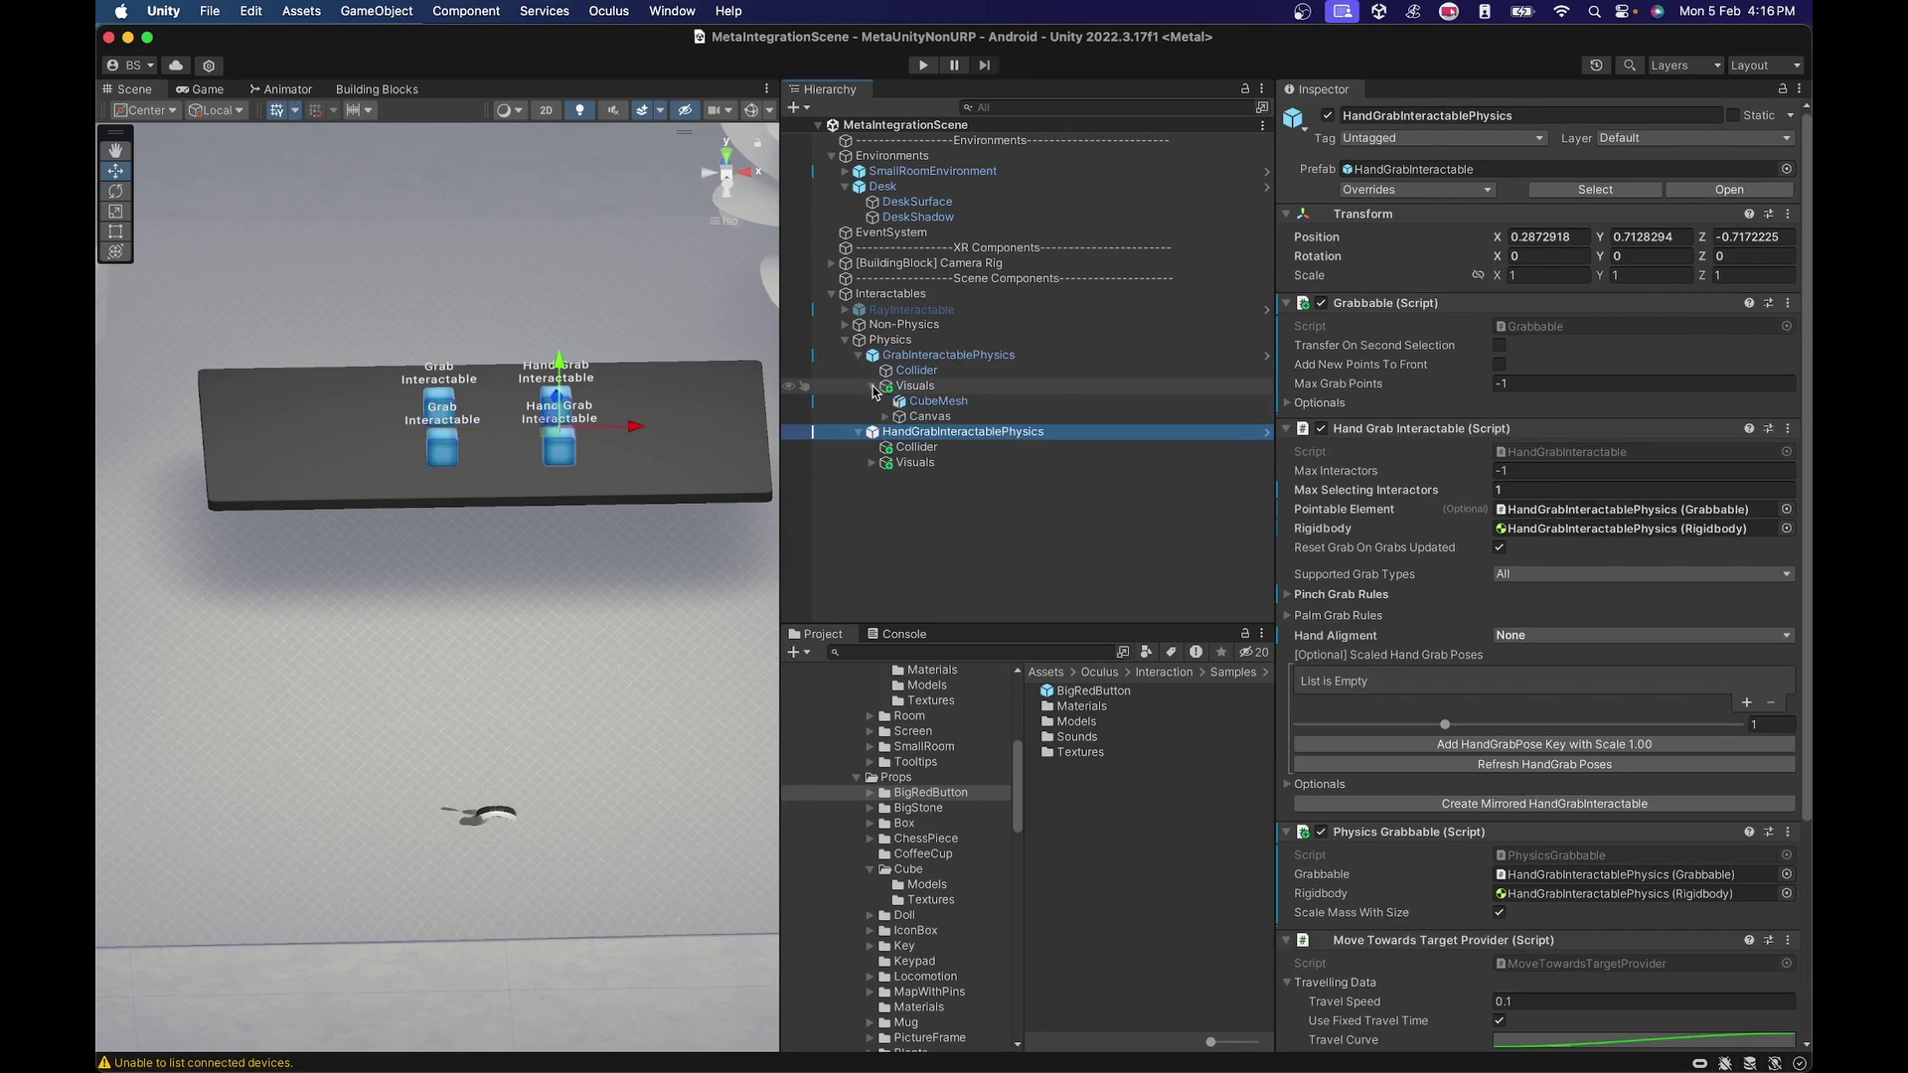
left_click(871, 462)
left_click(886, 417)
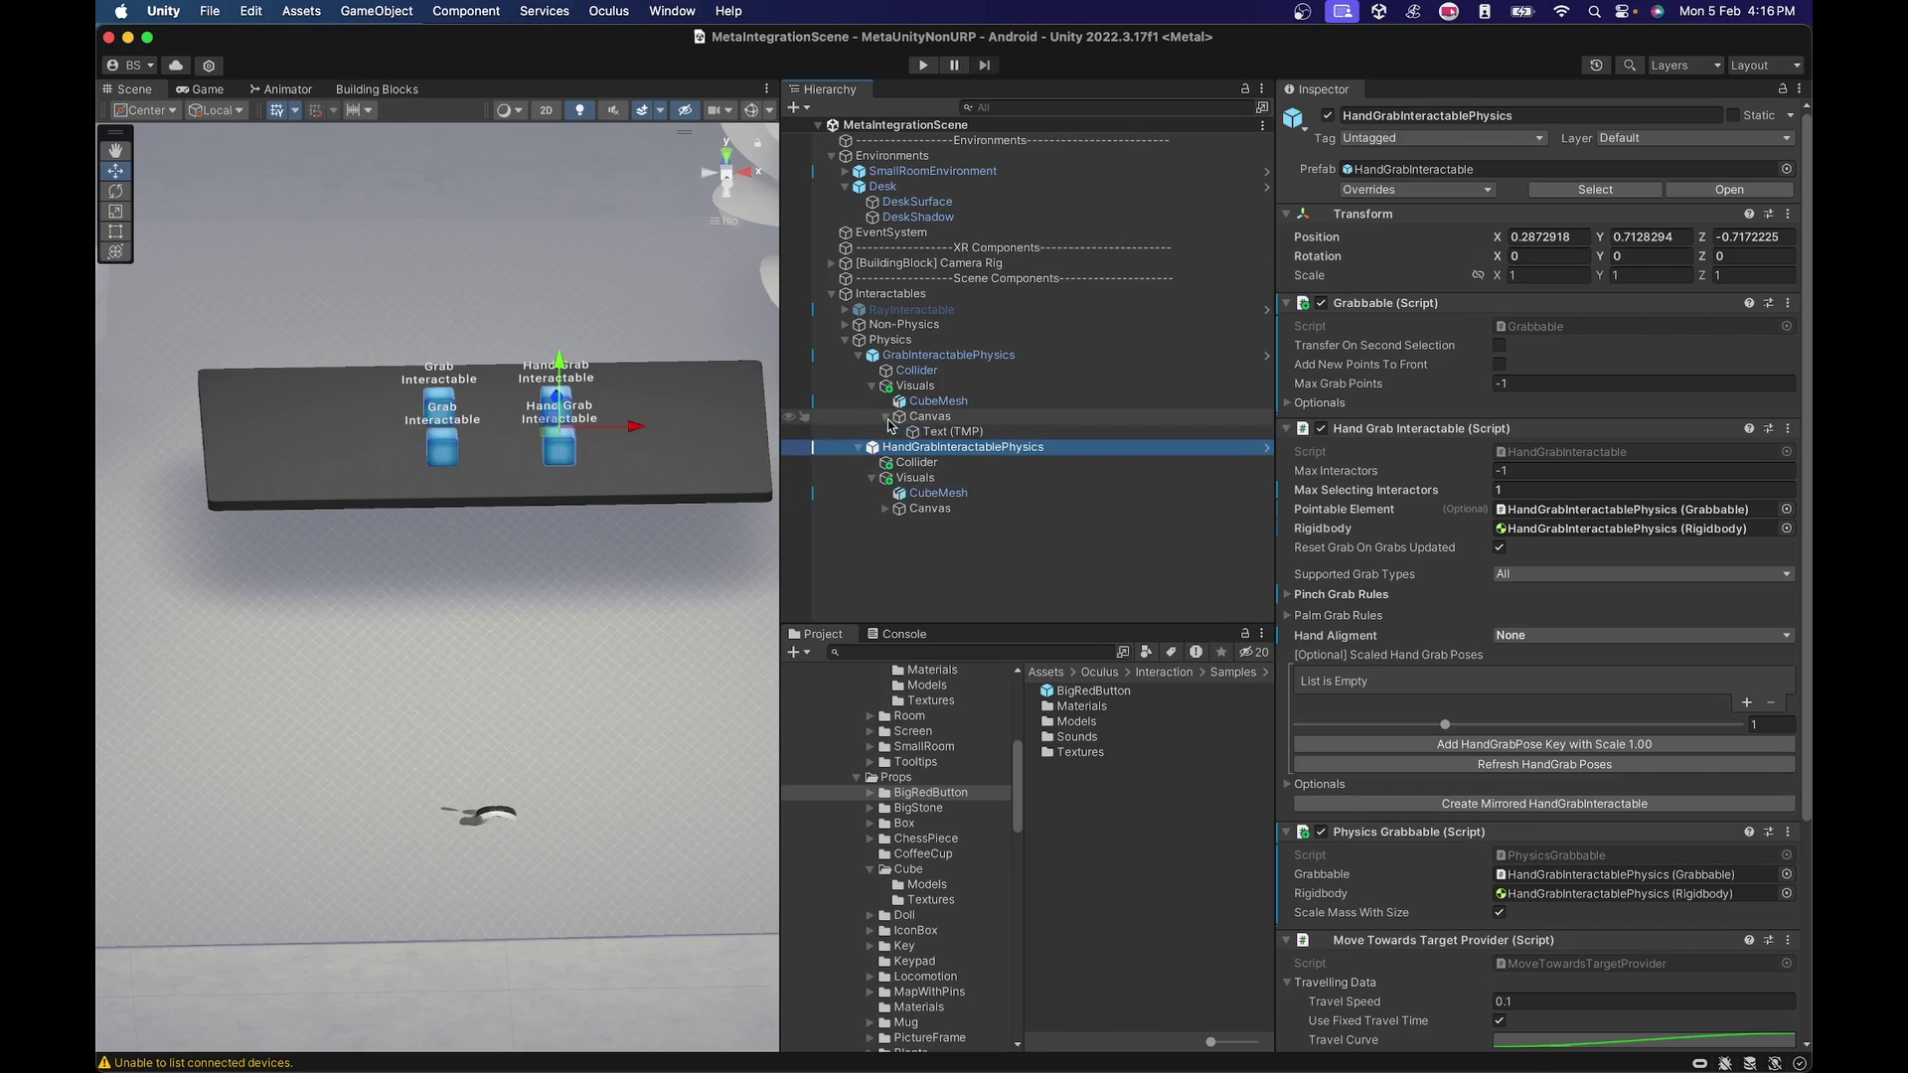
left_click(885, 508)
left_click(940, 432)
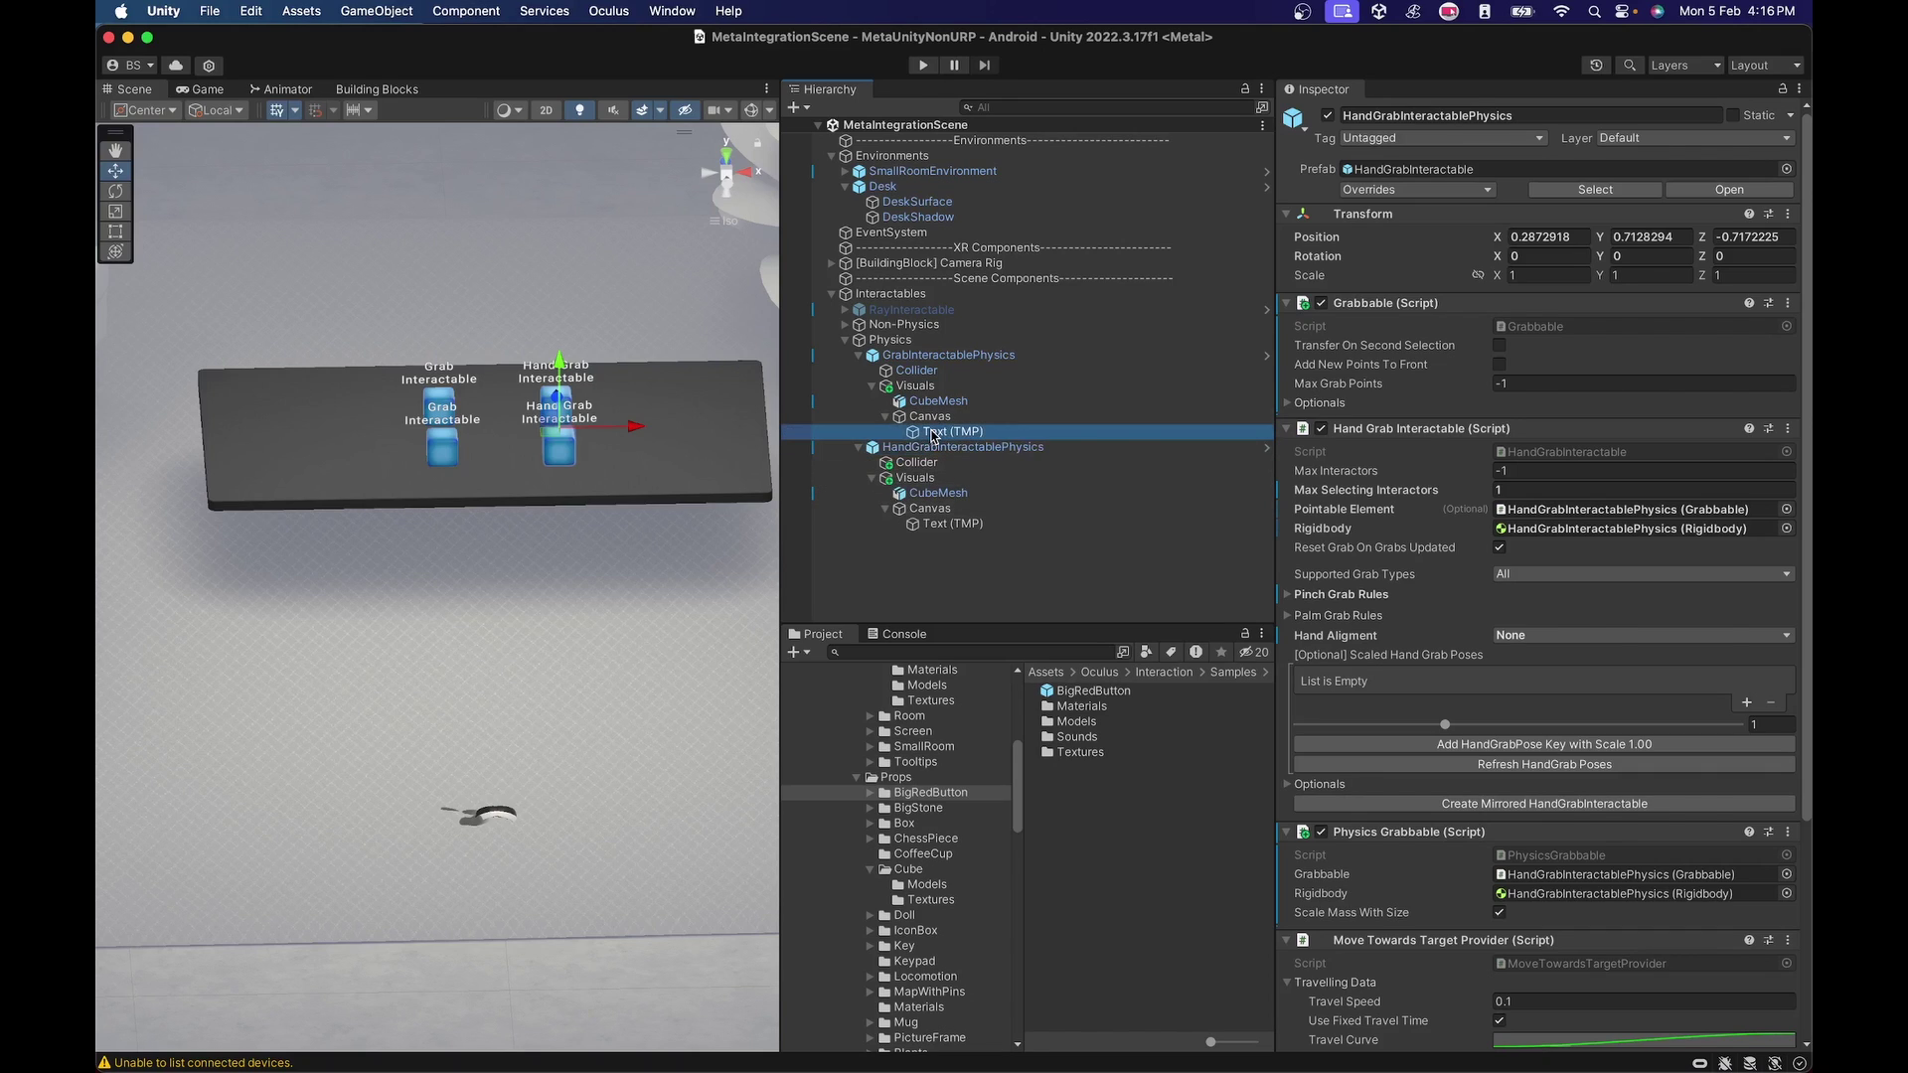
left_click(1426, 498)
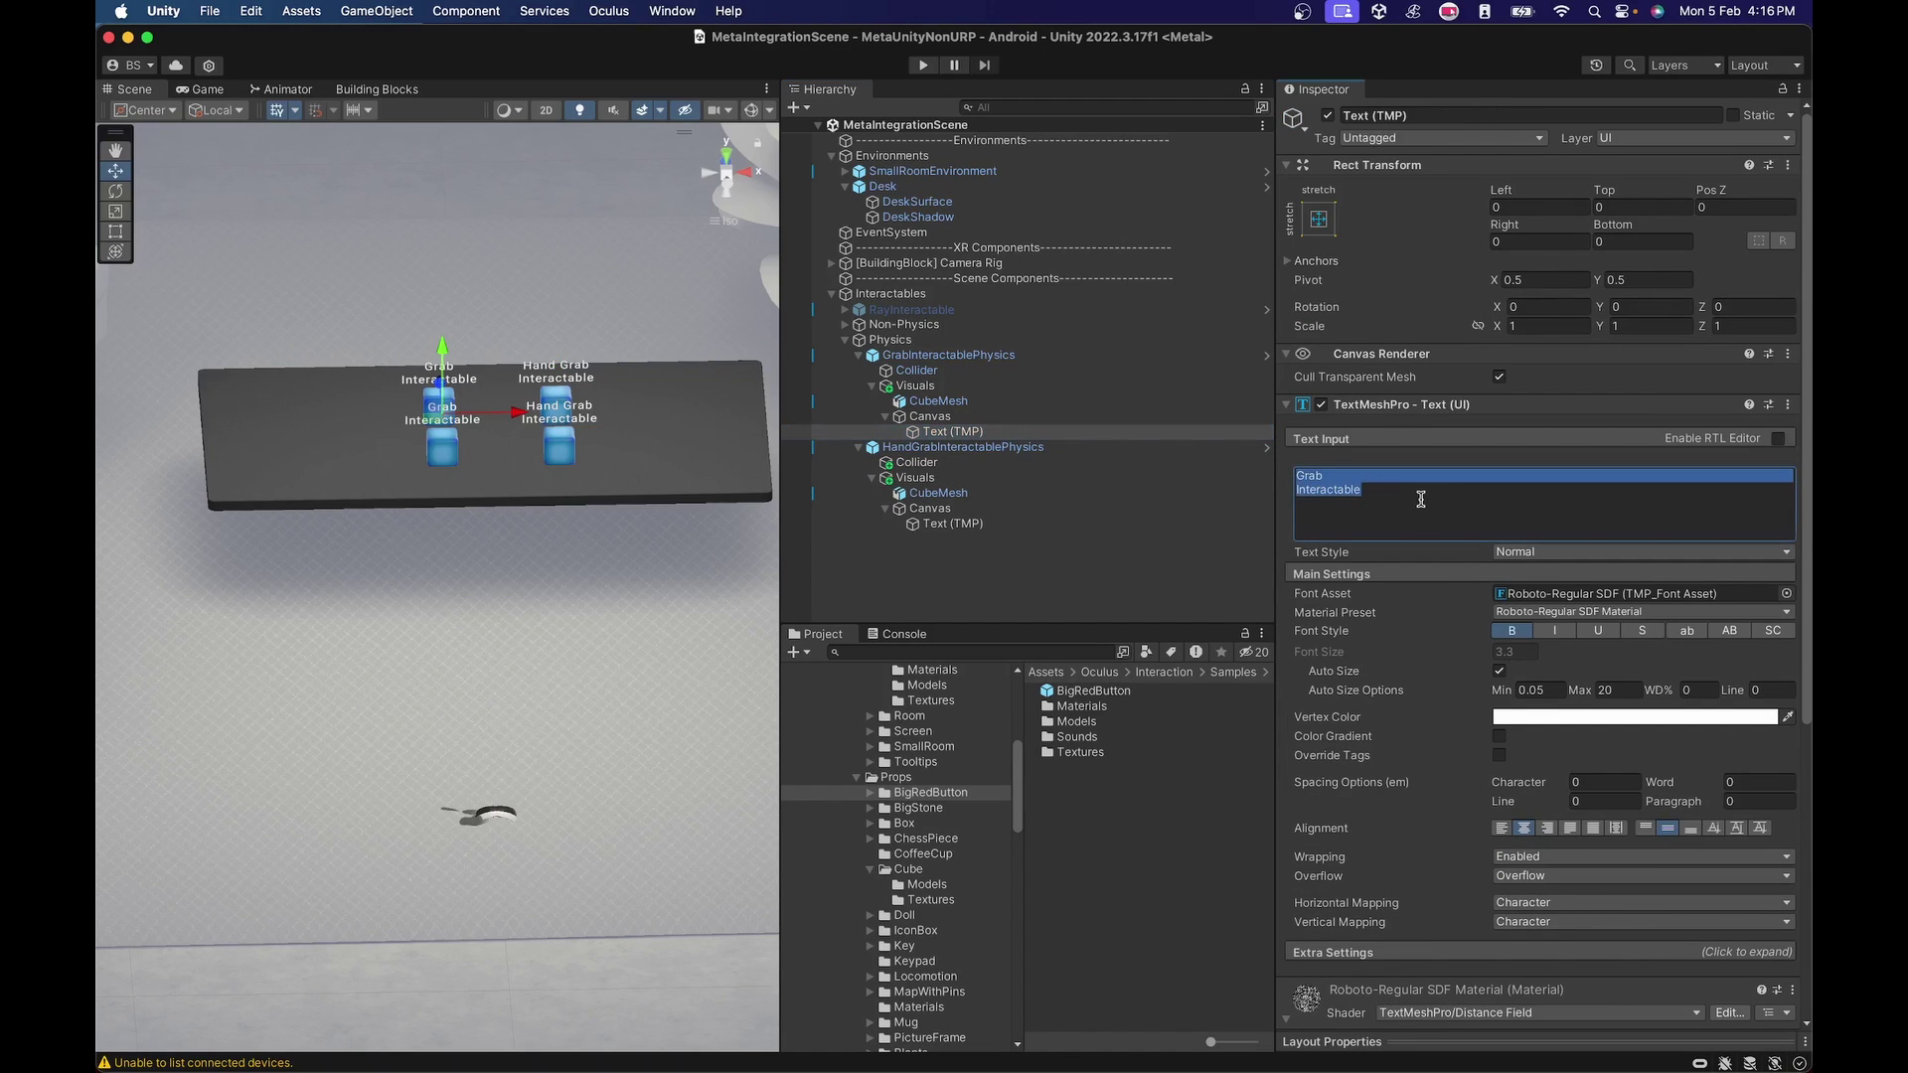
left_click(1417, 498)
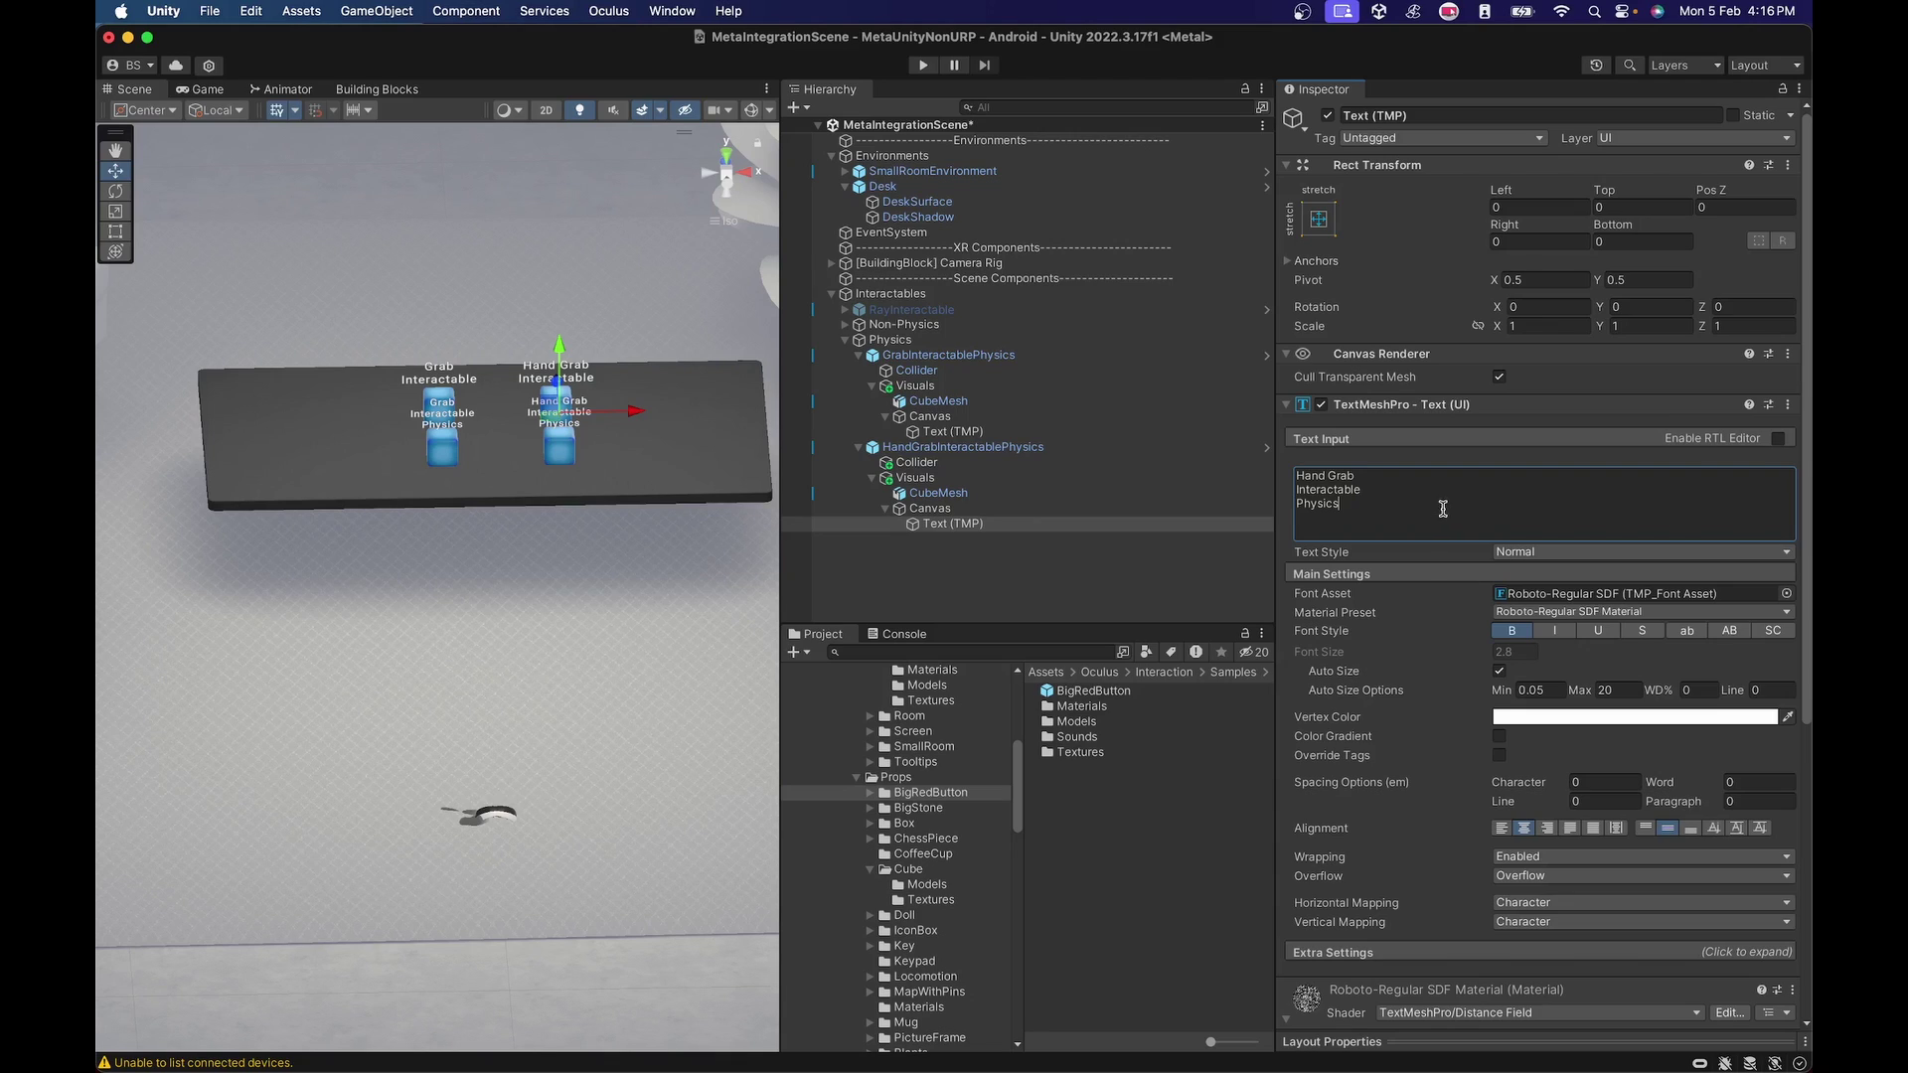
Step: Clear the selection and collapse the child objects of GrabInteractablePhysics and HandGrabInteractablePhysics in the scene hierarchy
left_click(1081, 551)
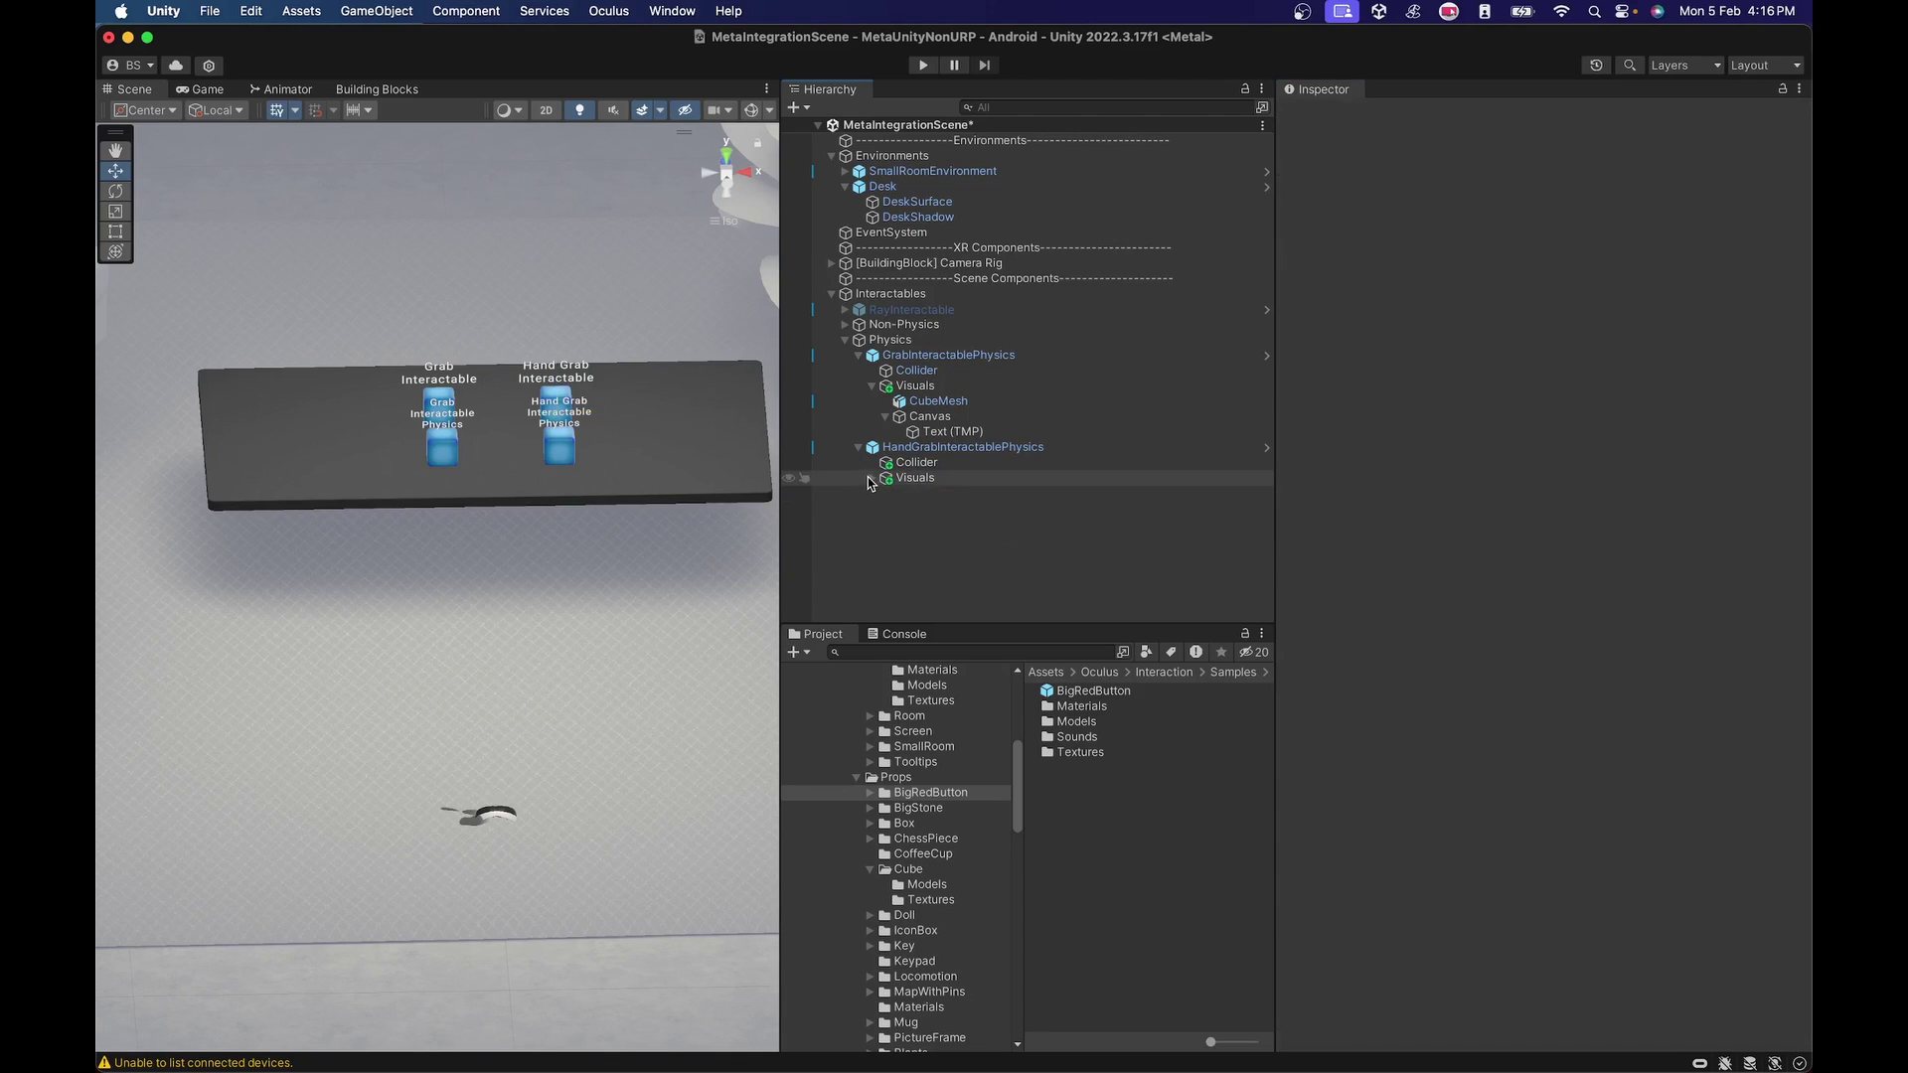
left_click(859, 355)
left_click(858, 371)
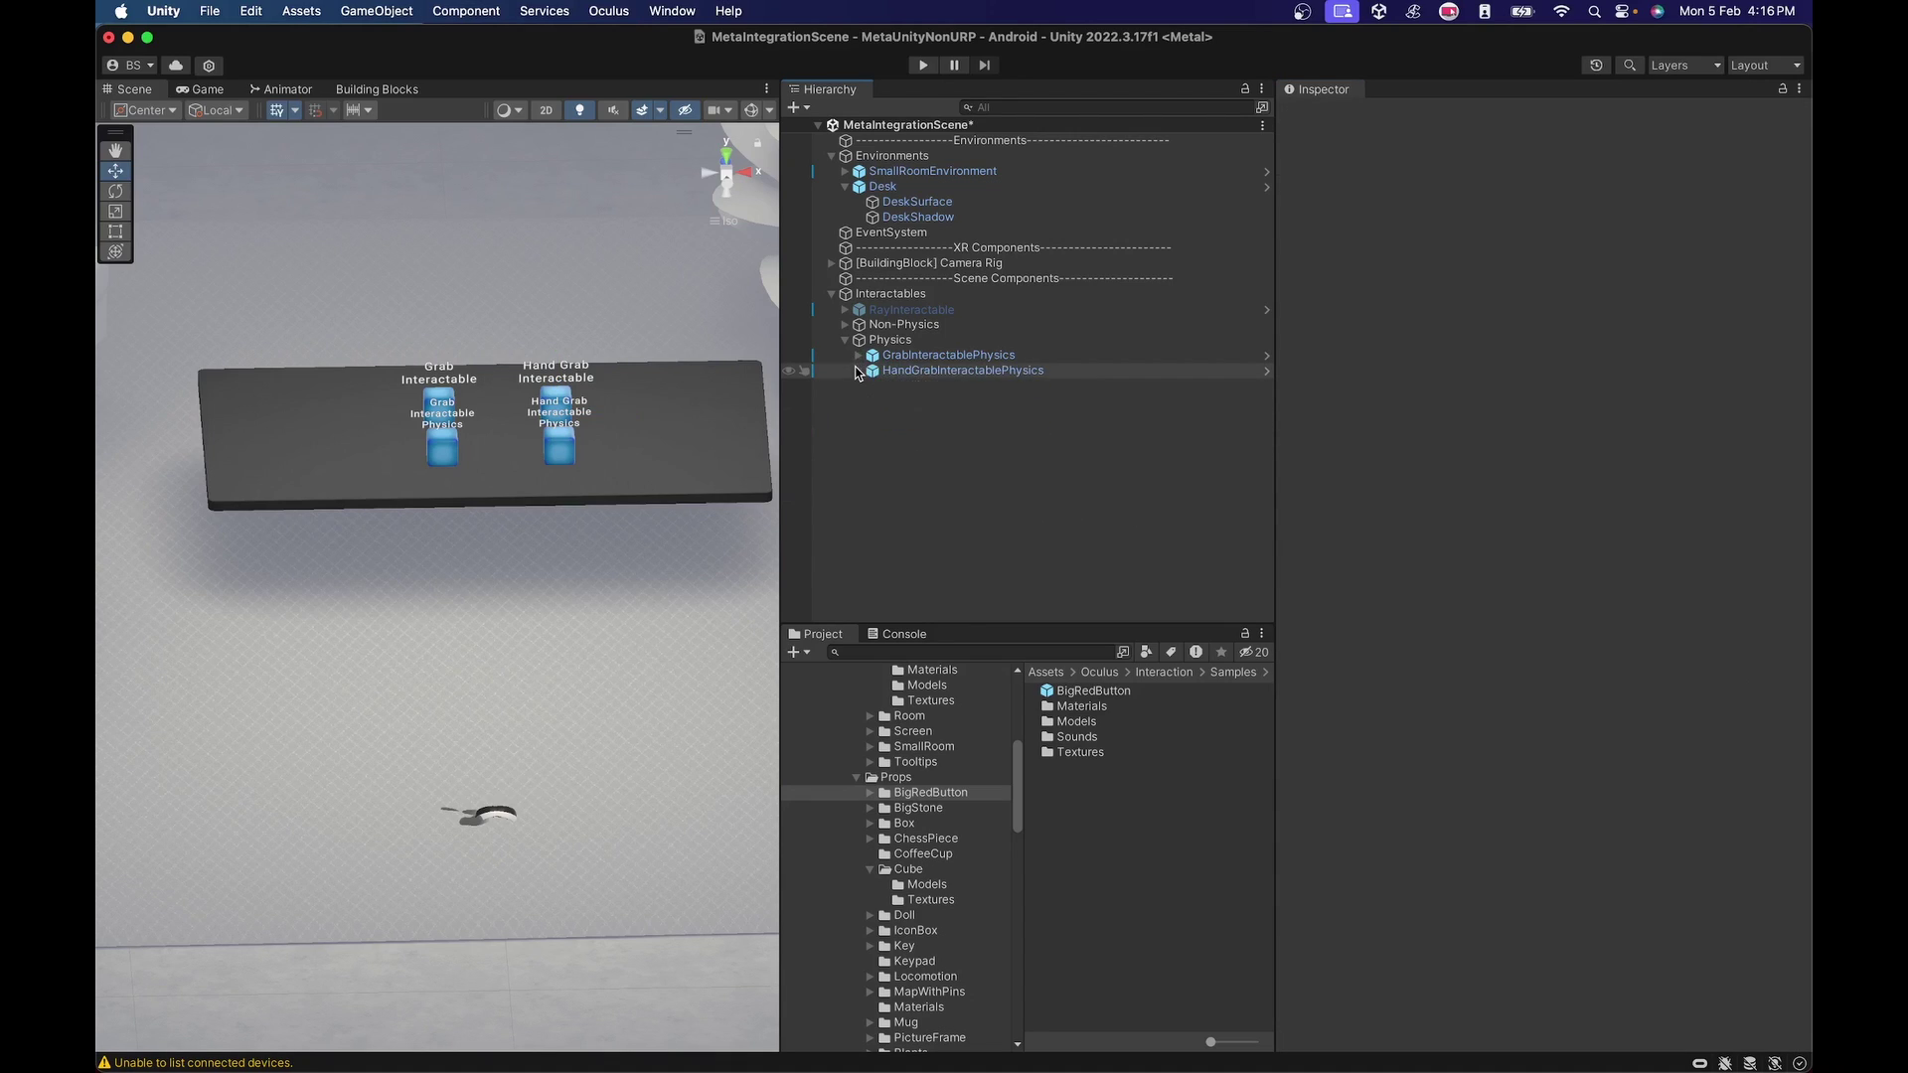